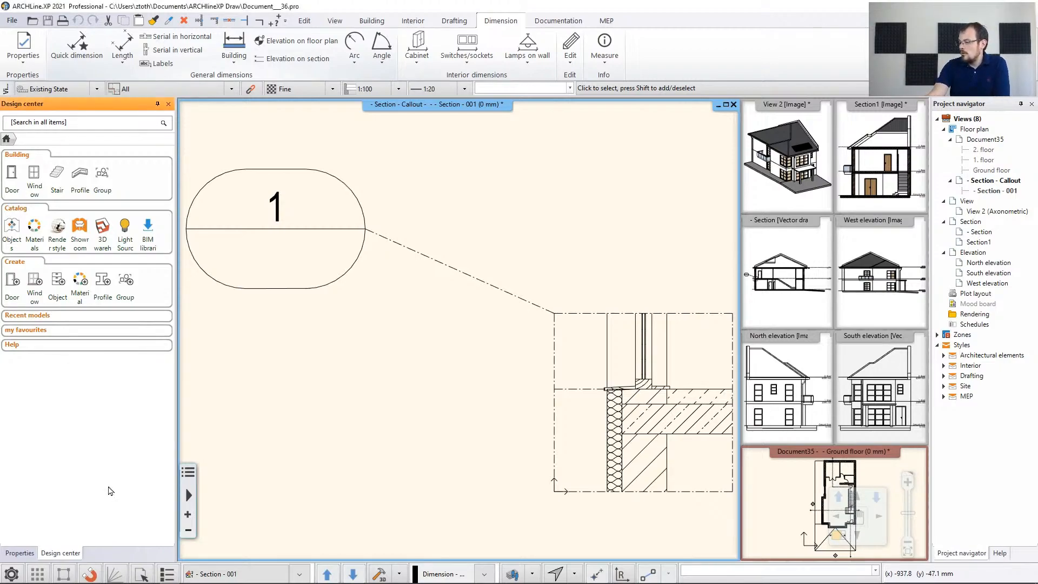
Step: Swap the Ground floor plan into the main drawing view in place of the section callout
left_click(830, 535)
left_click(830, 535)
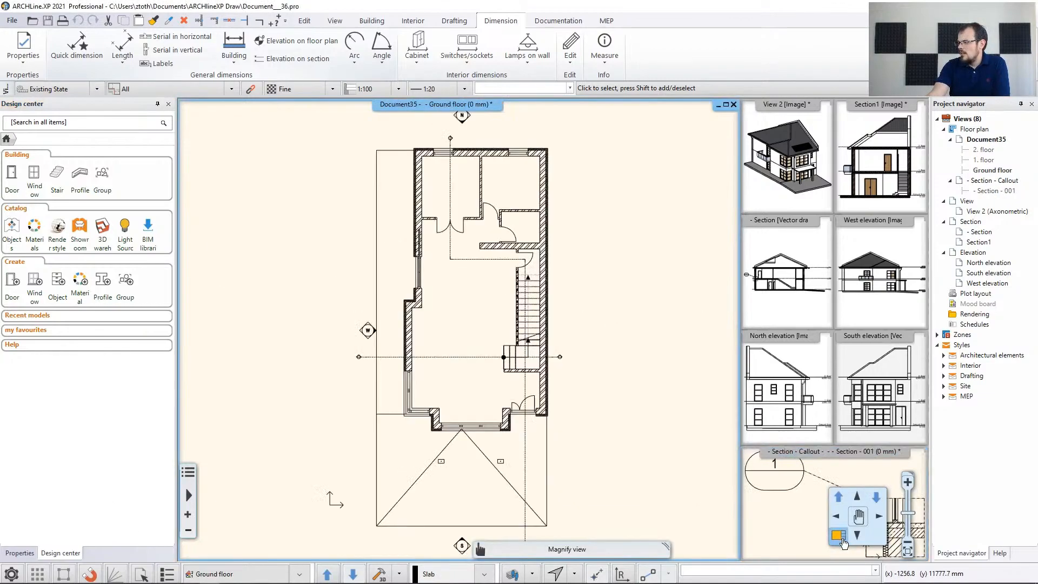
middle_click_drag(639, 359, 641, 372)
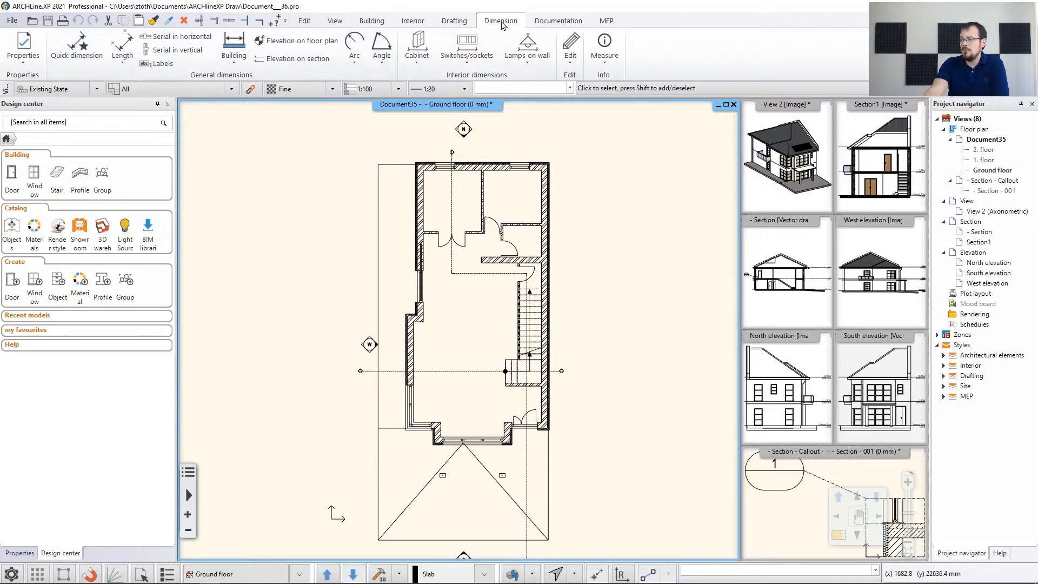
Step: Review the length dimension properties, including arrowhead types, format standards and saved dimension styles
left_click(26, 66)
left_click(35, 81)
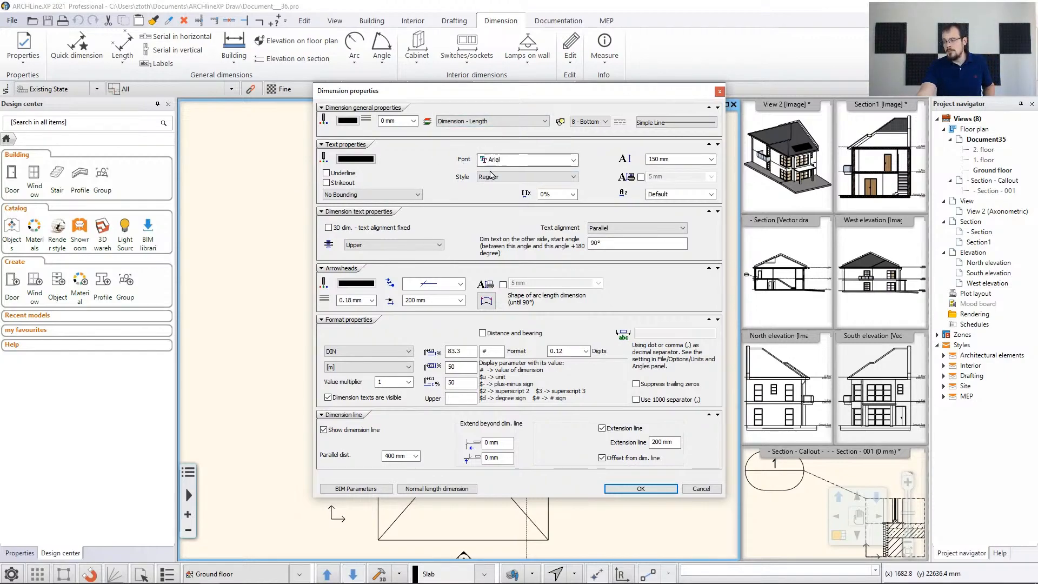
left_click(460, 284)
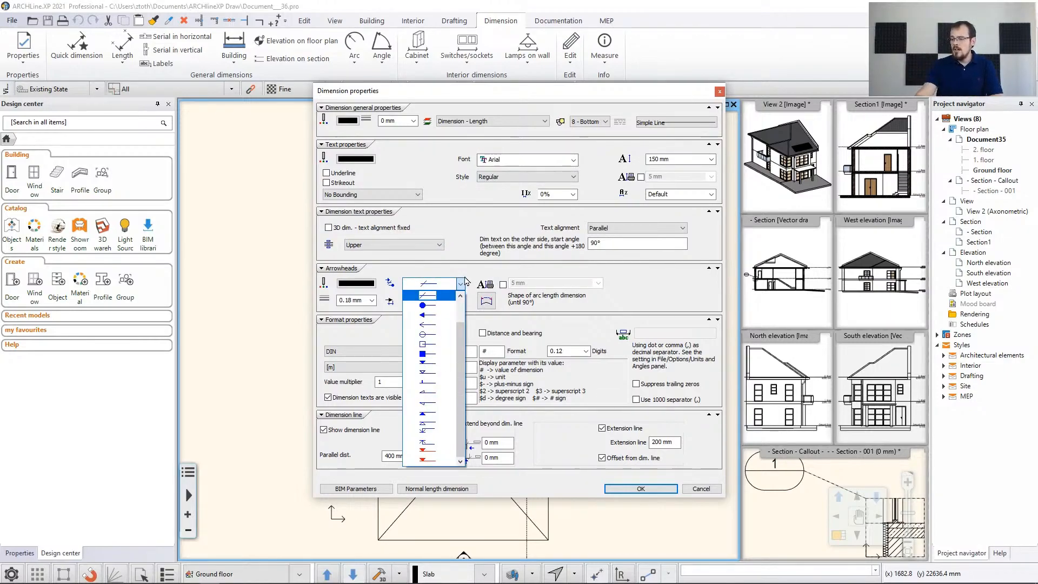
left_click(380, 329)
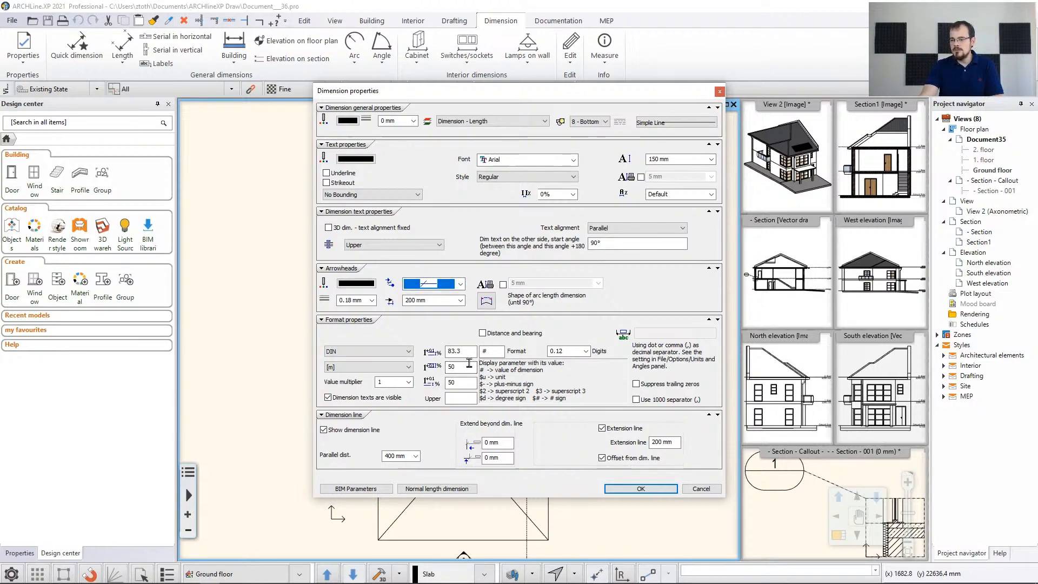
left_click(409, 351)
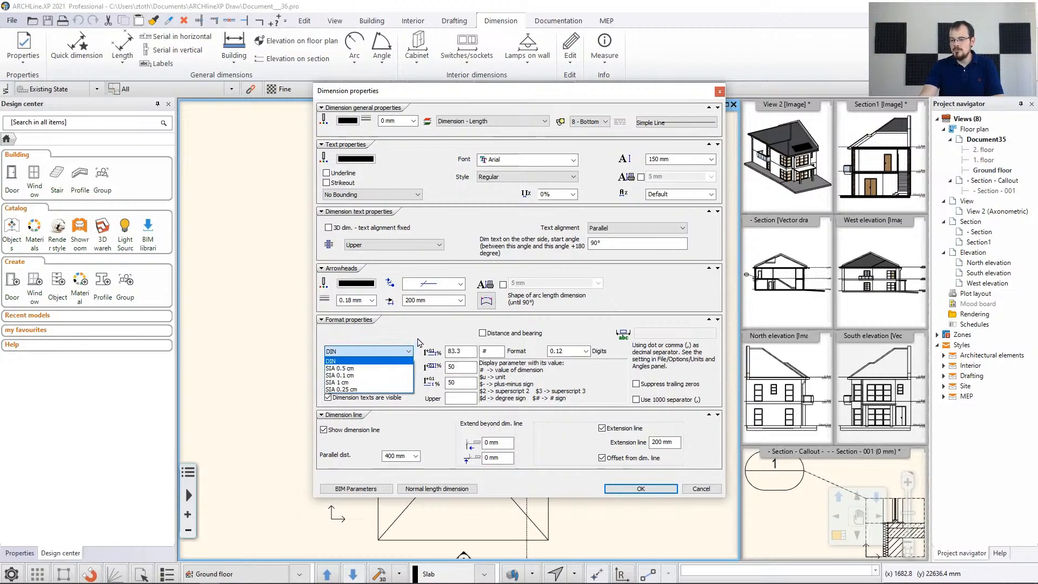
left_click(419, 345)
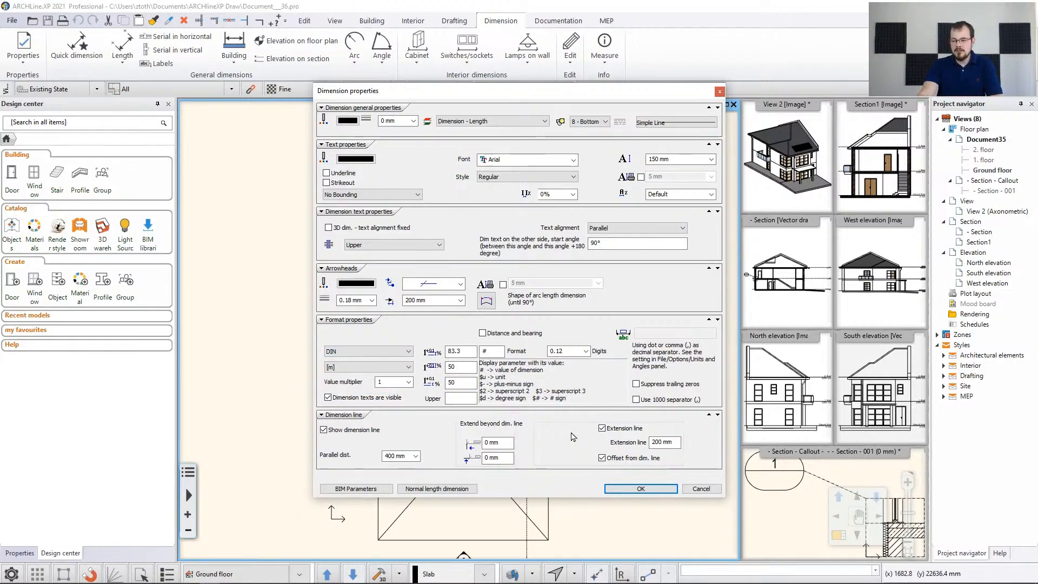
left_click(436, 489)
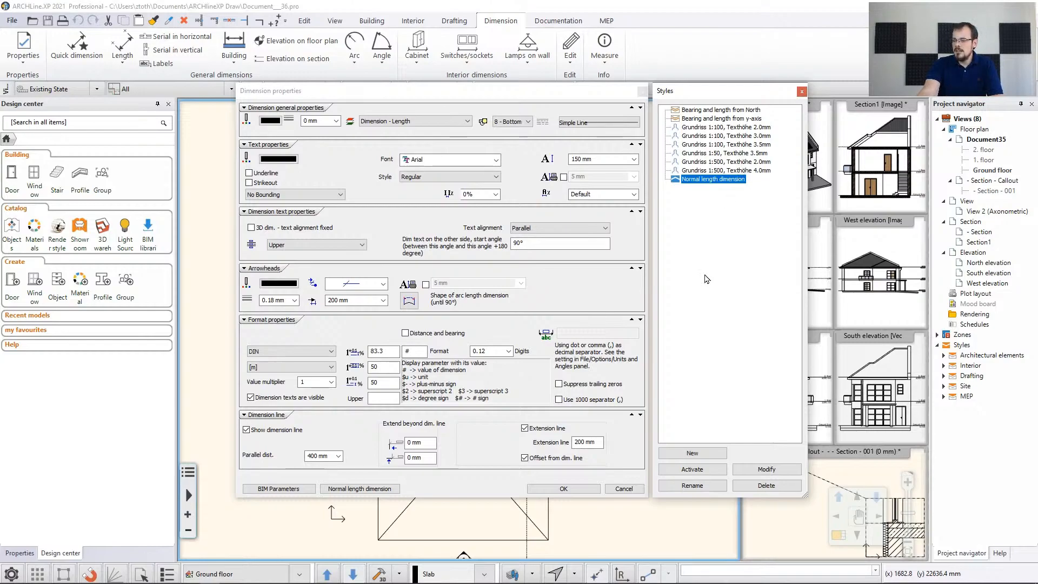
left_click(562, 488)
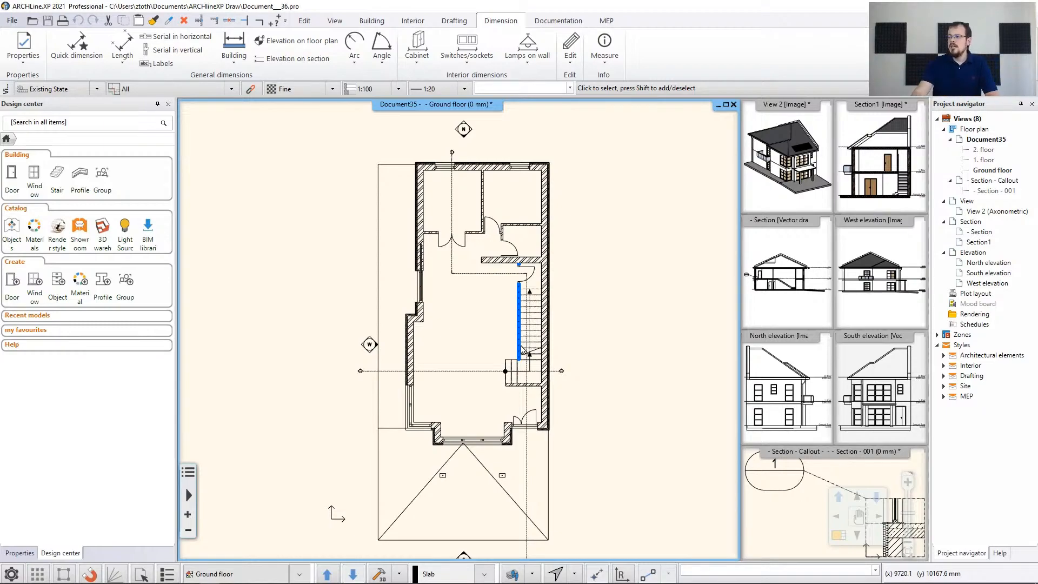
Step: In the wall dimension settings, delete Sills, Exterior walls corner points and Interior walls dimensions from the commands to execute
left_click(241, 66)
left_click(249, 80)
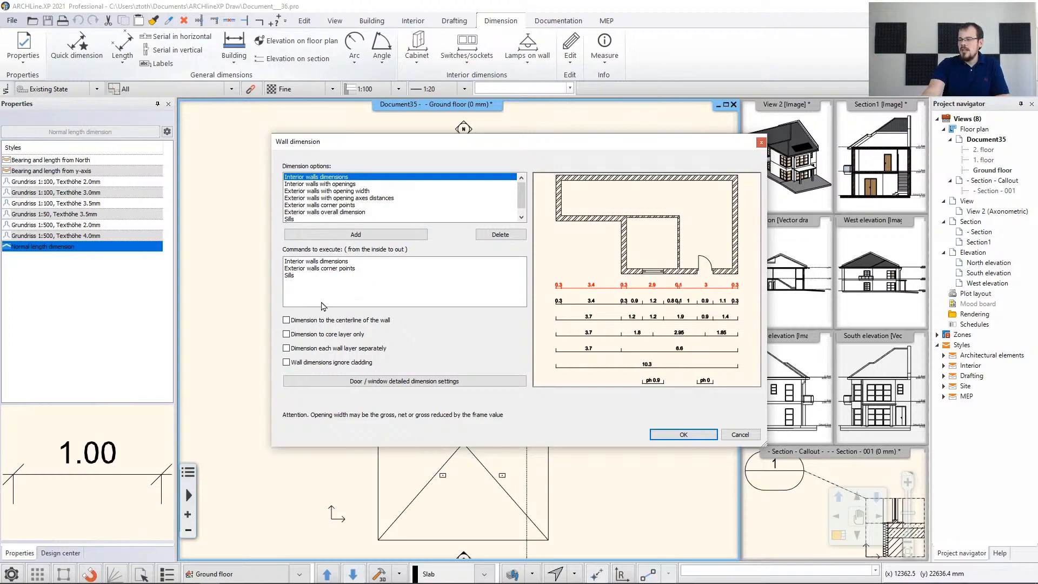
left_click(344, 269)
left_click(304, 276)
left_click(306, 262)
left_click(308, 268)
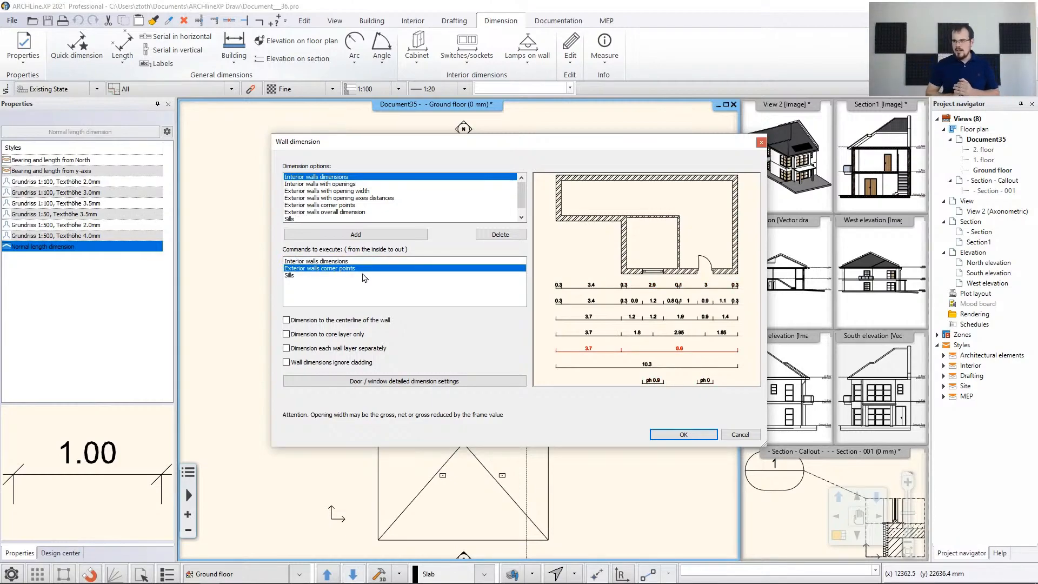
left_click(317, 275)
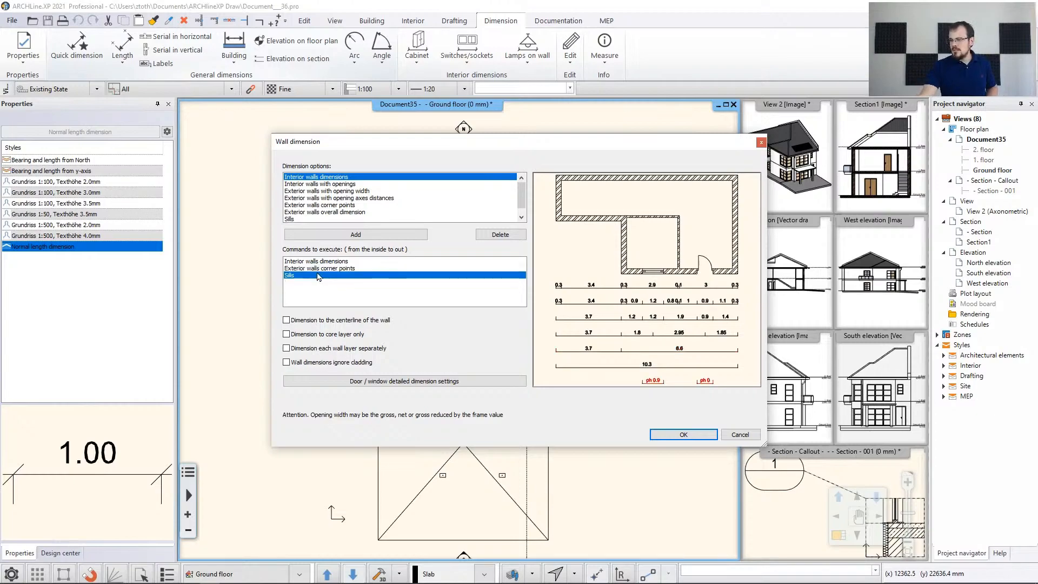
left_click(492, 235)
left_click(353, 268)
left_click(494, 235)
left_click(345, 262)
left_click(494, 234)
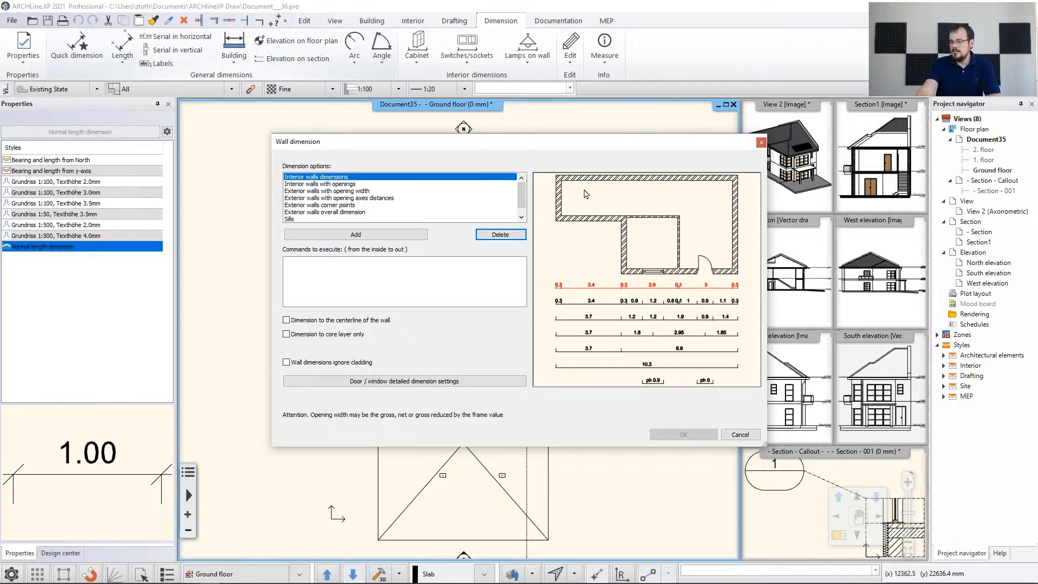
Step: Add Exterior walls with opening axes distances and Exterior walls with opening width to the wall dimension commands
left_click(319, 199)
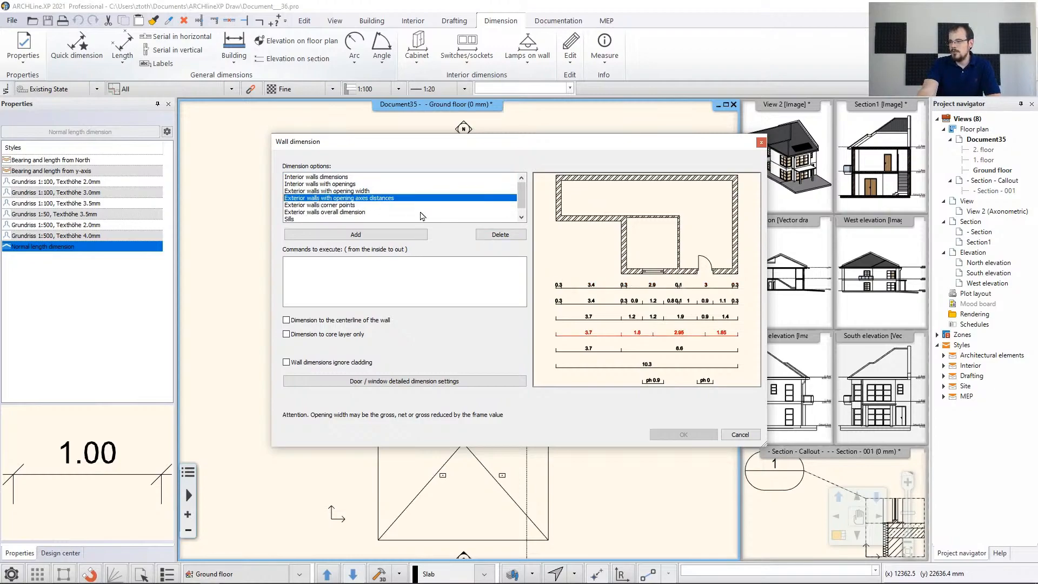
left_click(390, 235)
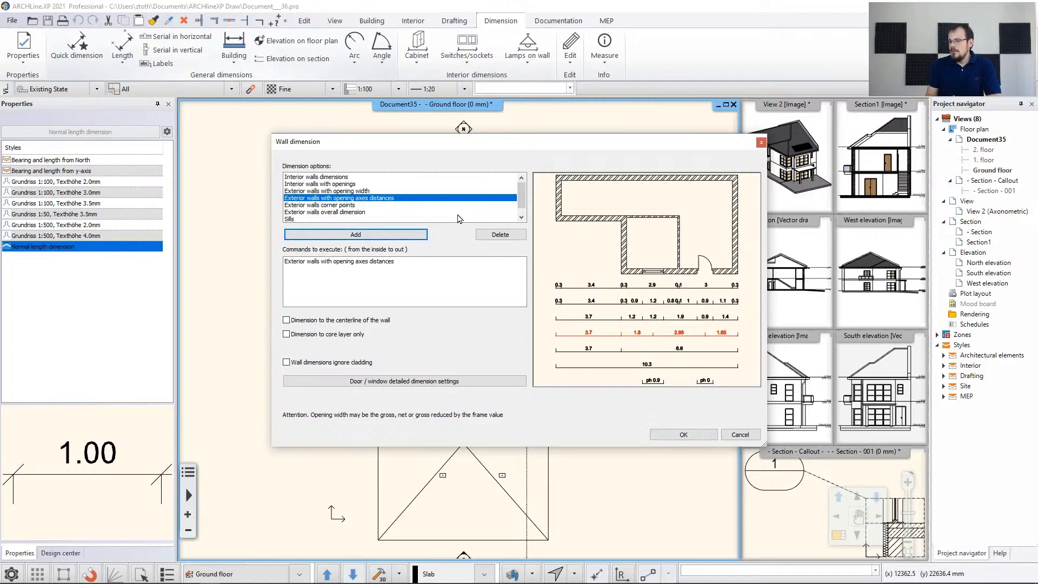
left_click(373, 191)
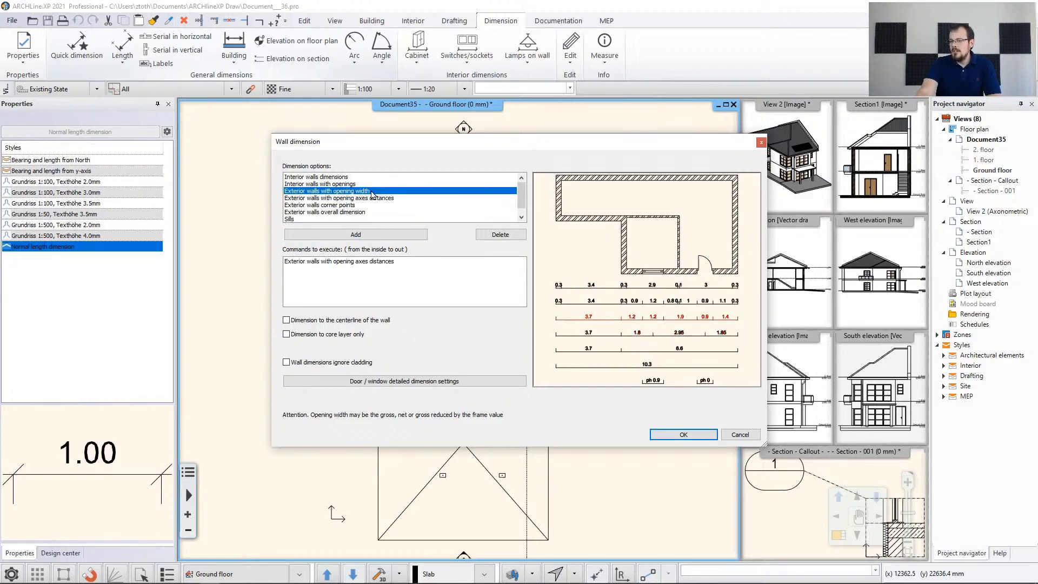
left_click(384, 237)
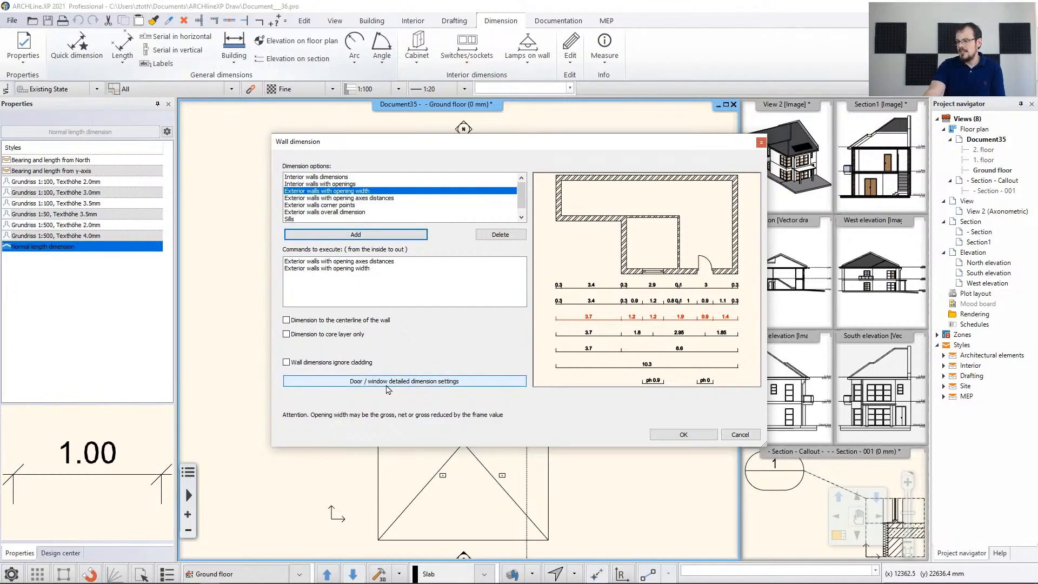
Step: Set the door/window detailed dimension style to show Width only and disable Sill height
left_click(421, 385)
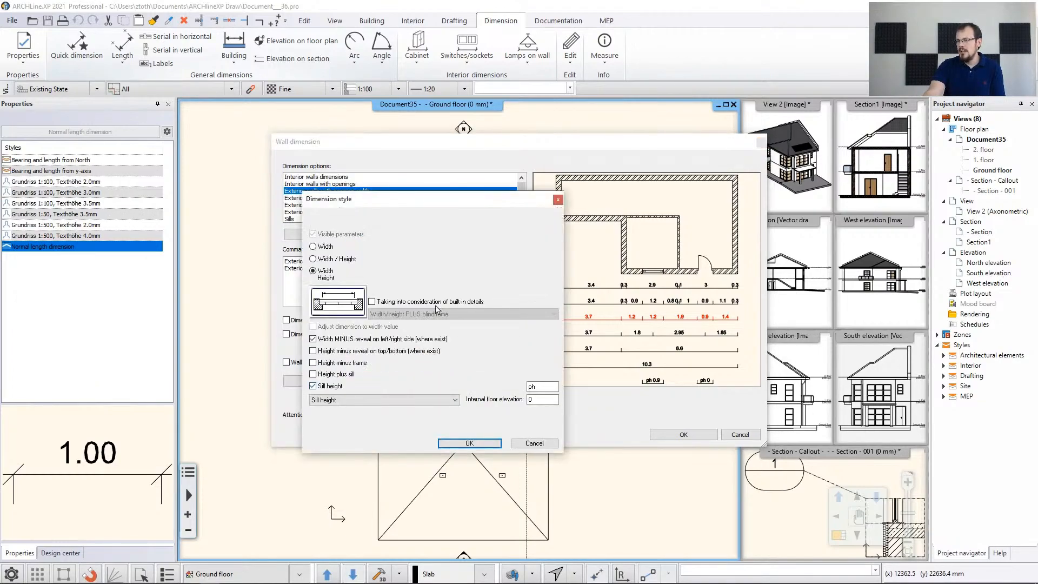
left_click_drag(402, 202, 585, 129)
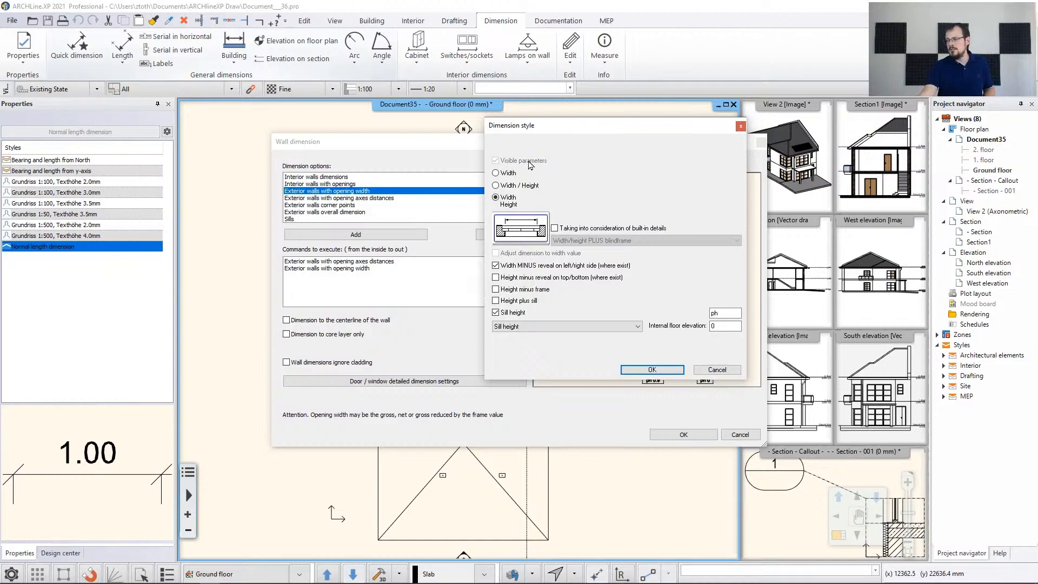
left_click(495, 173)
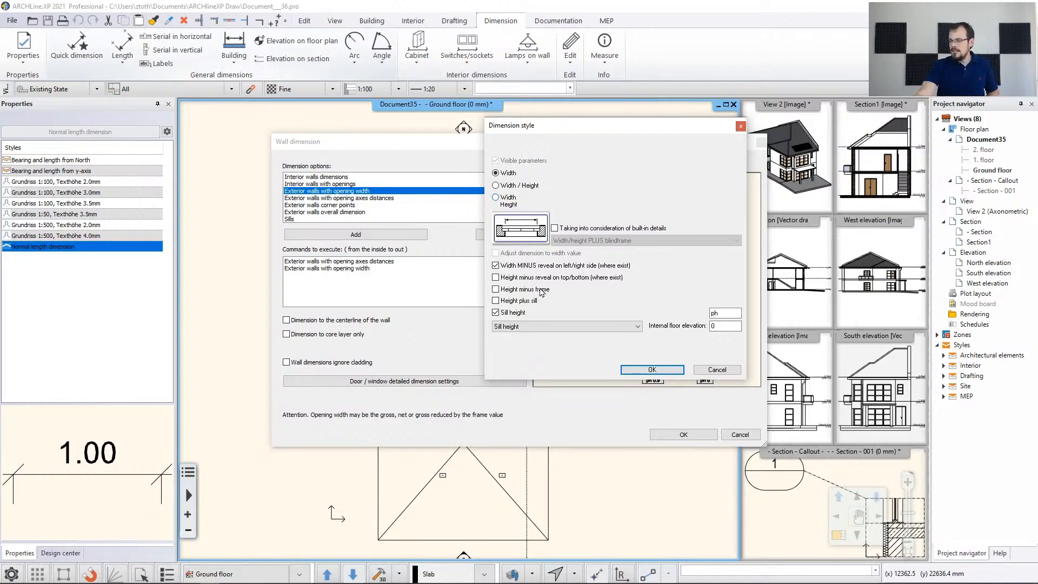
left_click(496, 313)
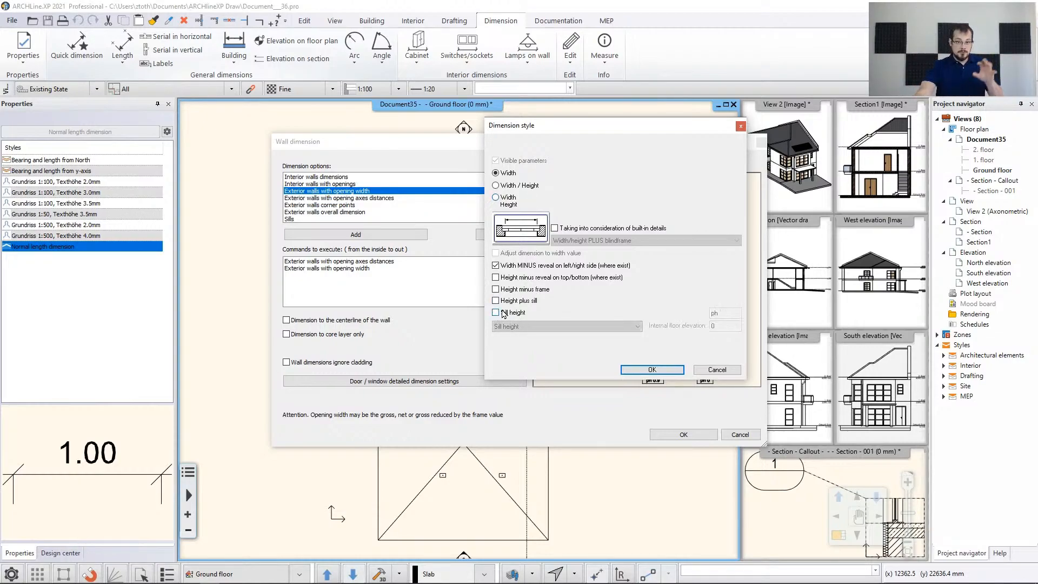
left_click(653, 368)
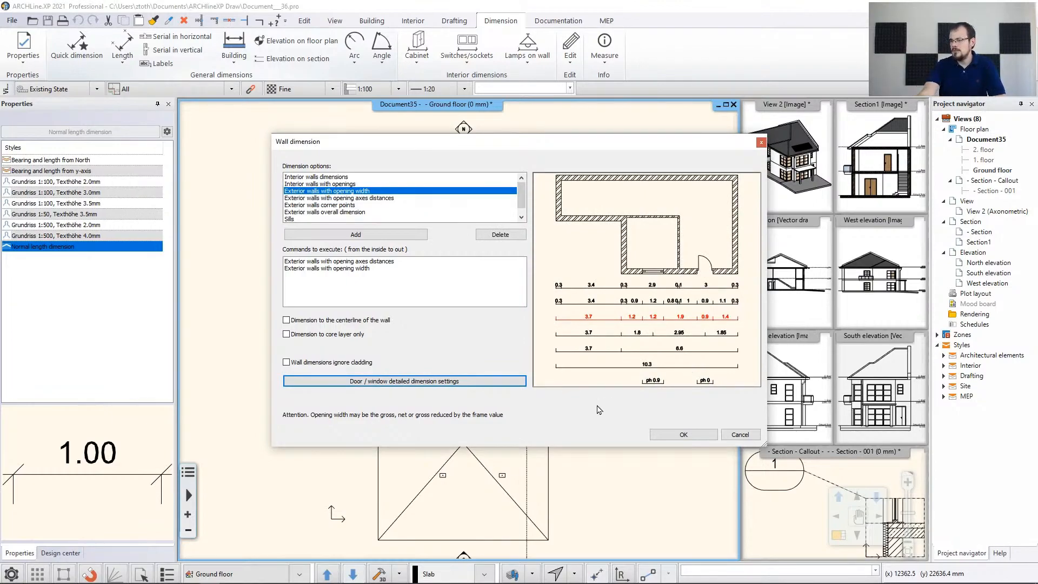
Step: Add Interior walls dimensions and Exterior walls corner points to the commands to execute and accept the wall dimension settings
left_click(327, 177)
left_click(400, 236)
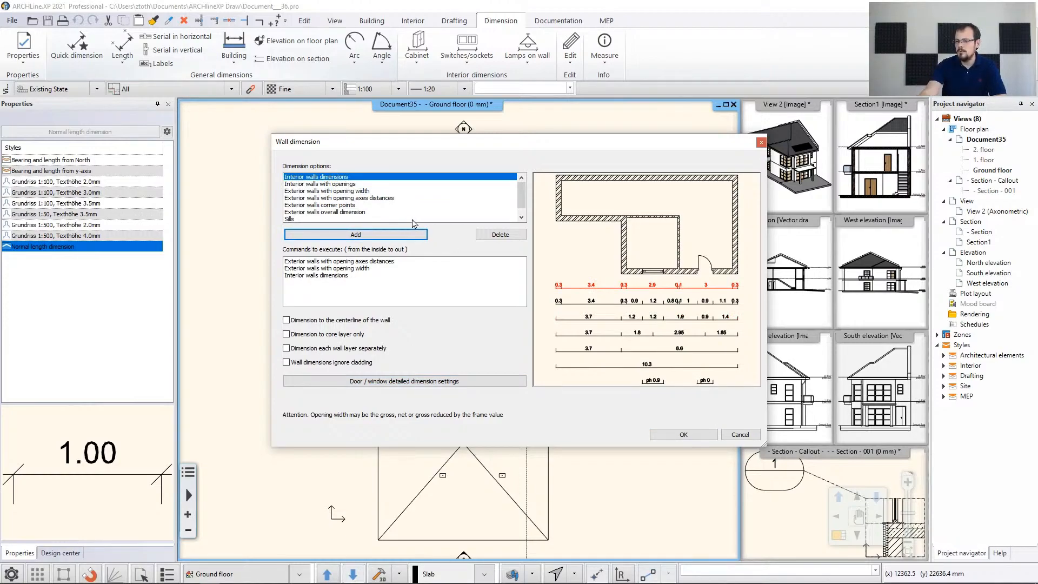
left_click(355, 206)
left_click(357, 235)
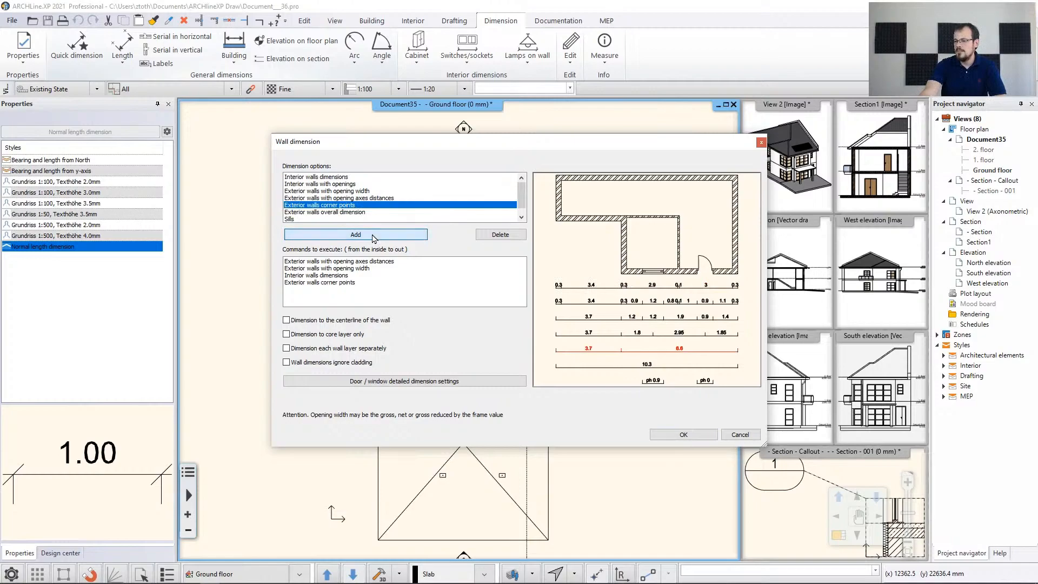
left_click(685, 434)
Step: Select all ground floor walls and place the automatic dimension chains around the outside of the building
scroll(467, 340, "down", 3)
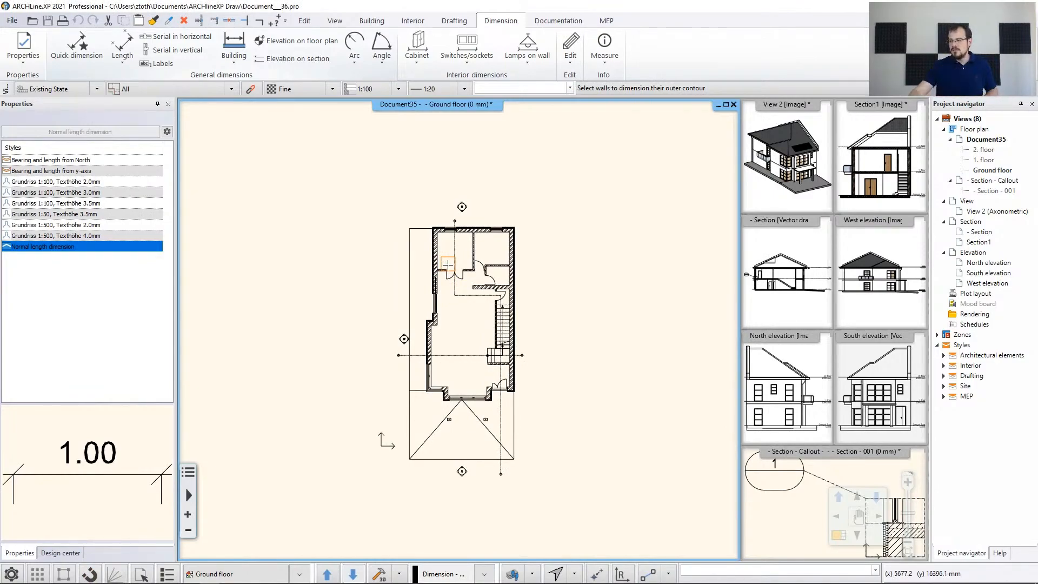
scroll(462, 270, "up", 2)
middle_click_drag(505, 281, 460, 198)
left_click_drag(358, 128, 509, 404)
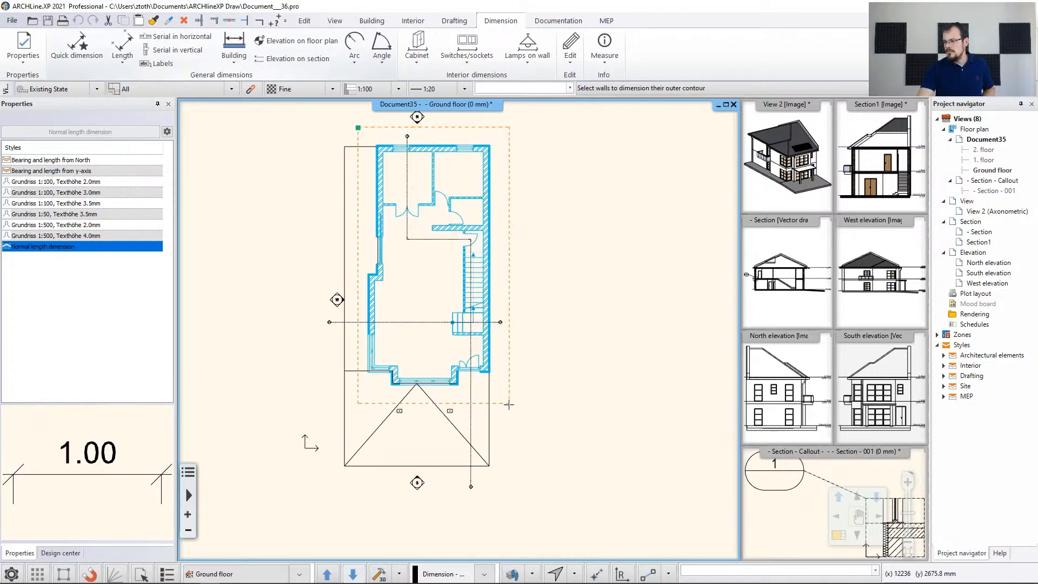
key("Return")
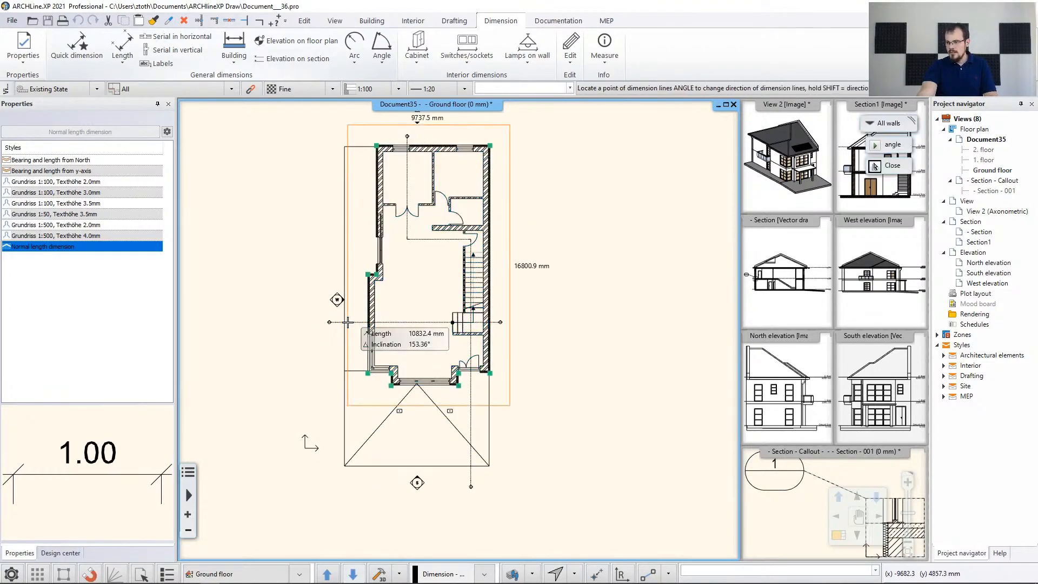
scroll(330, 389, "down", 1)
middle_click_drag(330, 380, 330, 404)
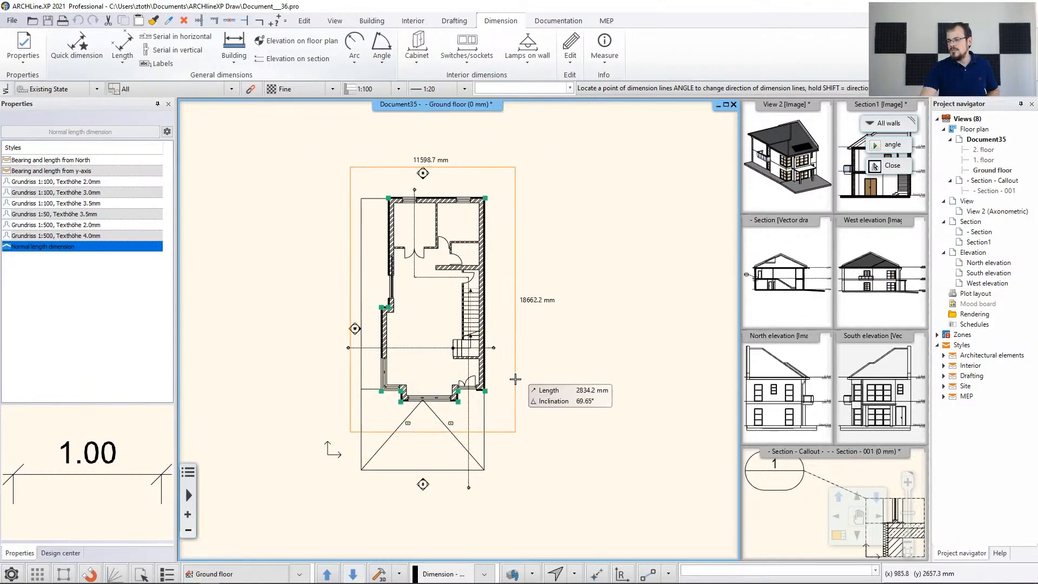
scroll(516, 410, "up", 2)
middle_click_drag(512, 380, 536, 439)
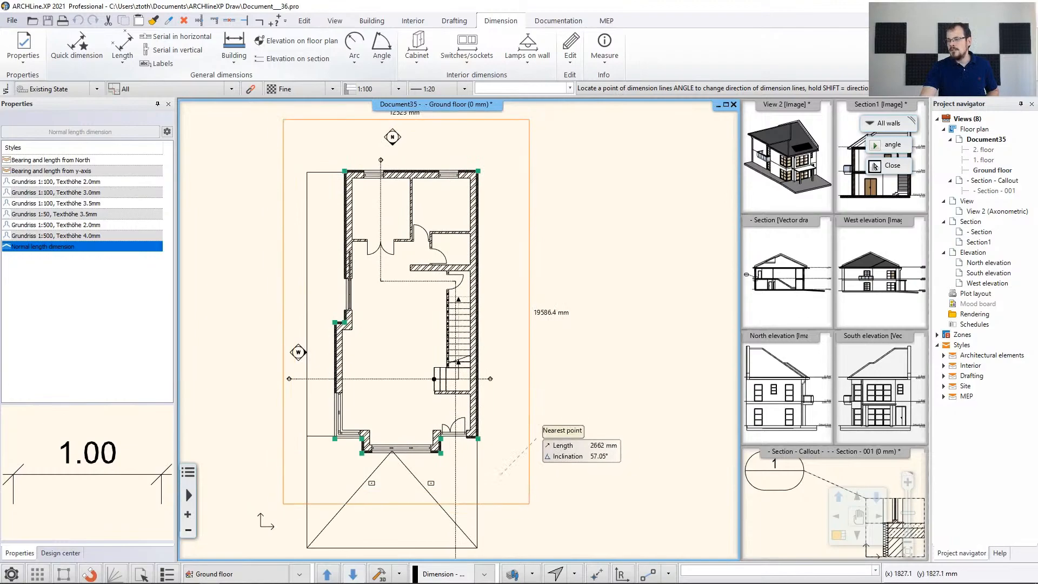
left_click(528, 429)
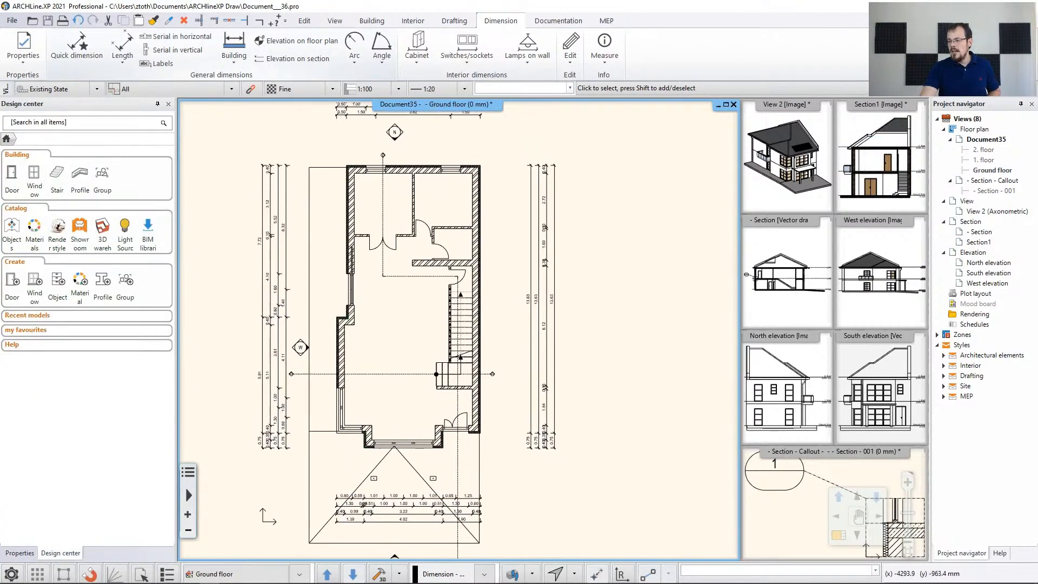
Step: Inspect the ground floor's dimension chains along the west wall and switch to the 1. floor plan
middle_click_drag(474, 439, 484, 432)
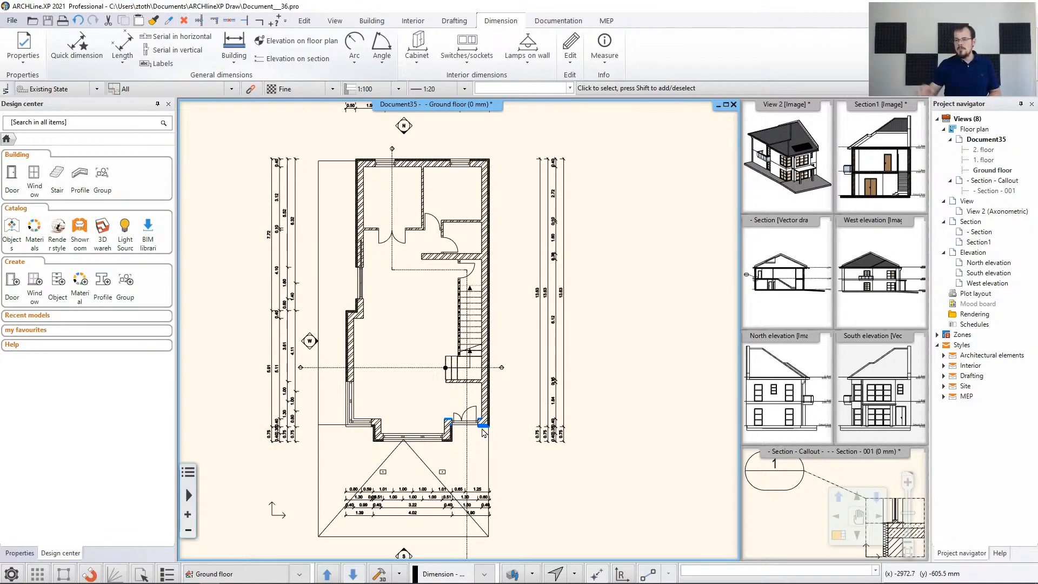
scroll(483, 431, "up", 3)
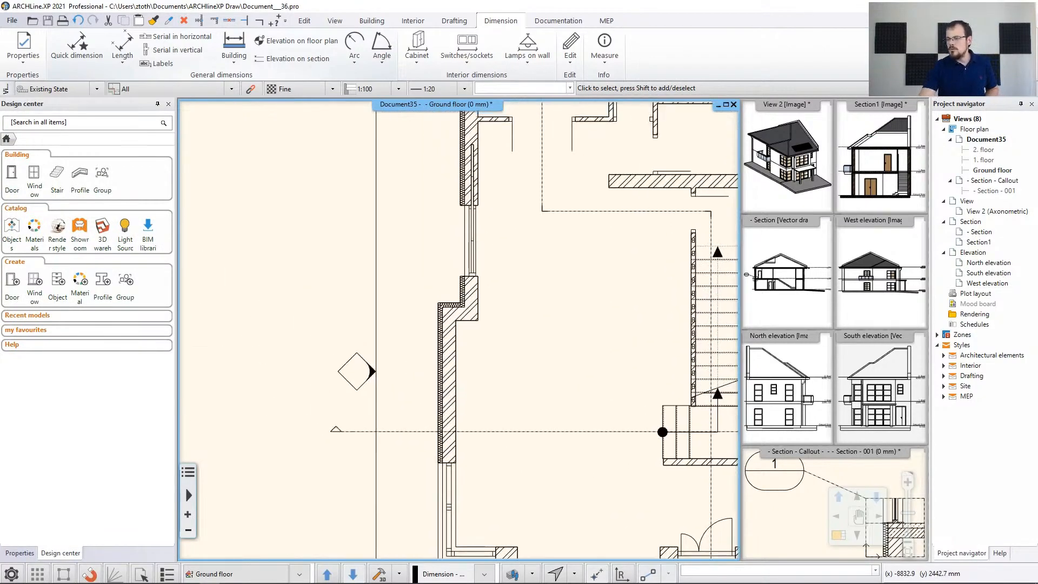
scroll(462, 246, "down", 3)
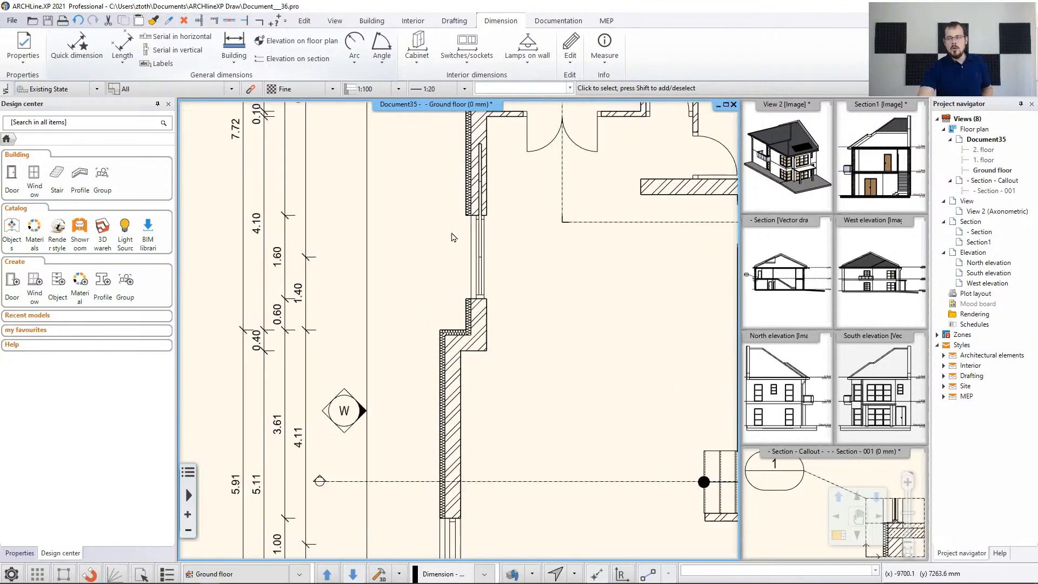
scroll(462, 243, "down", 1)
middle_click_drag(580, 274, 517, 257)
scroll(518, 257, "down", 1)
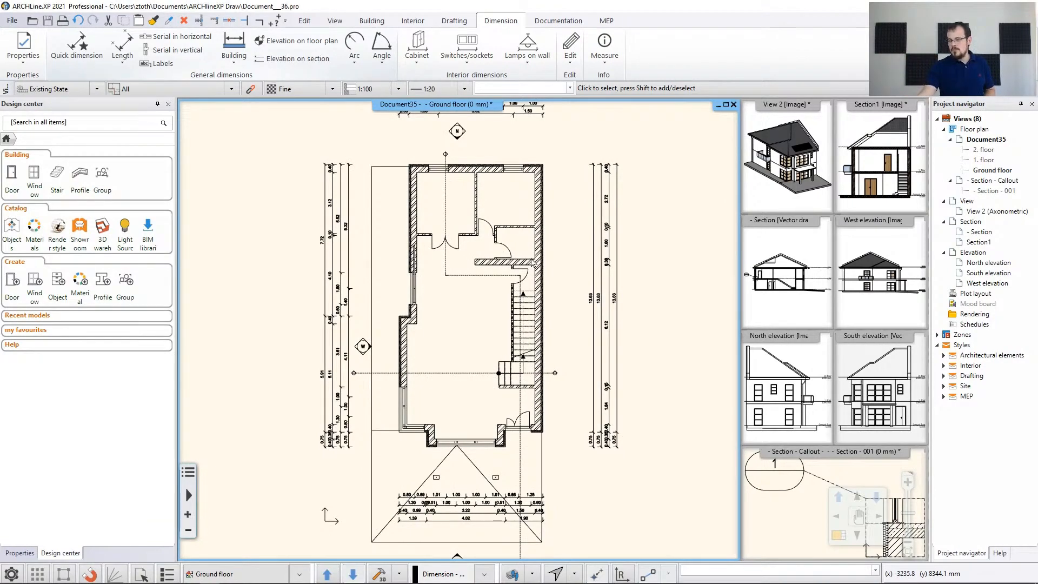
left_click(328, 575)
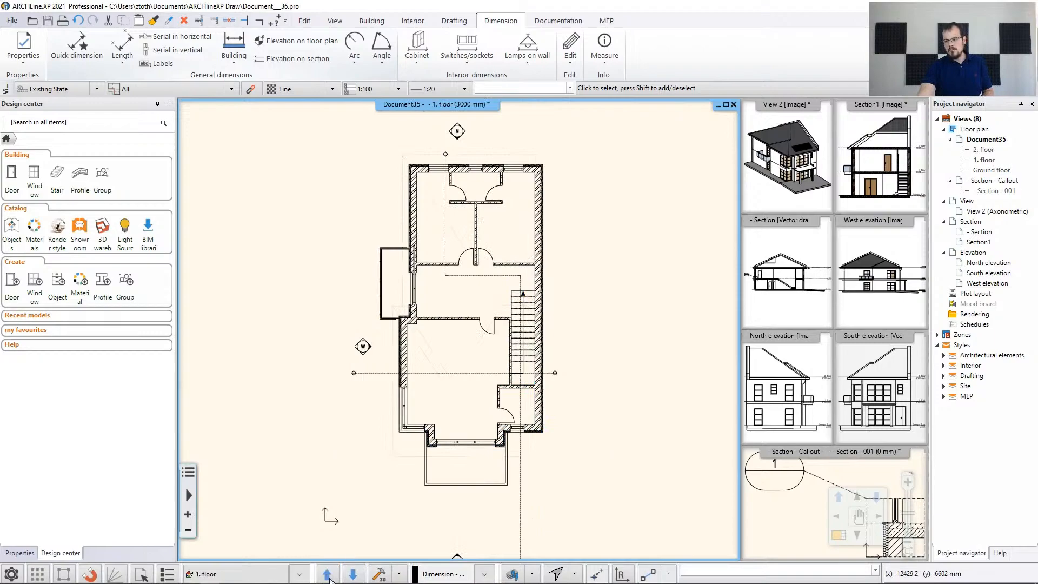
Step: Disable Sill height in the wall dimension's door/window settings with only Width shown, and accept the existing commands for the 1. floor
middle_click_drag(566, 360, 561, 368)
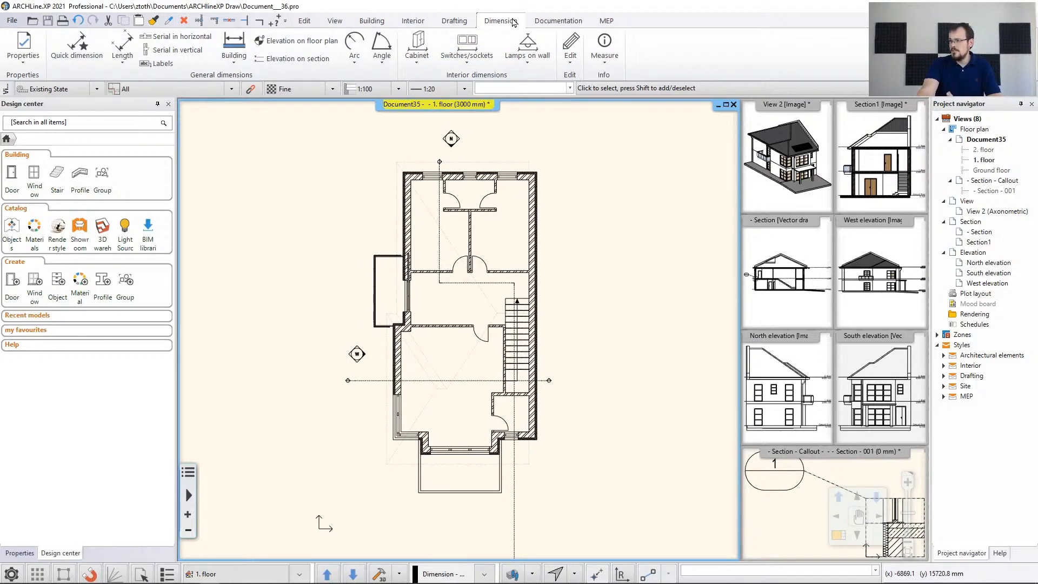
left_click(234, 59)
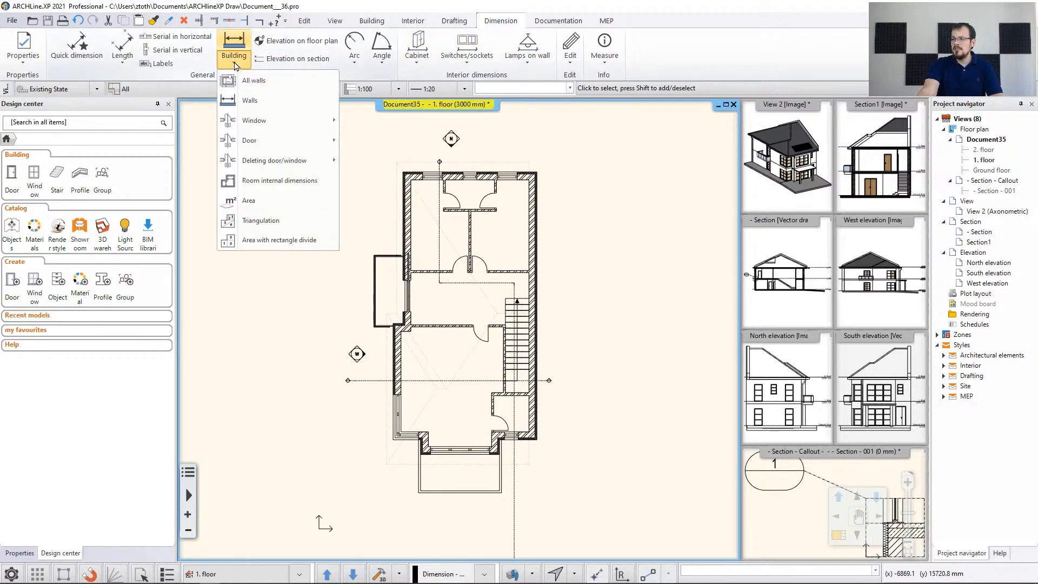
left_click(250, 101)
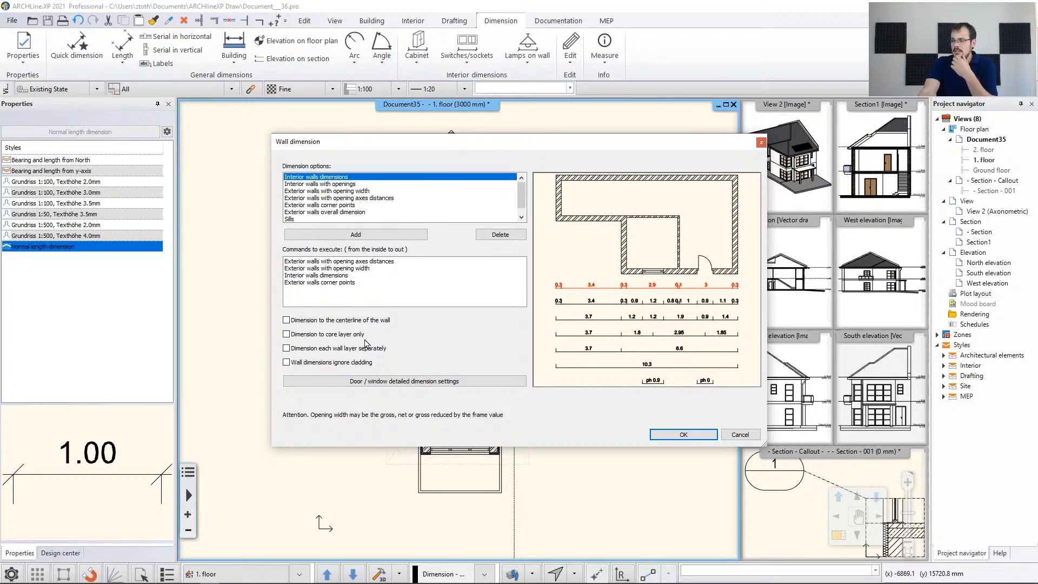
left_click(382, 381)
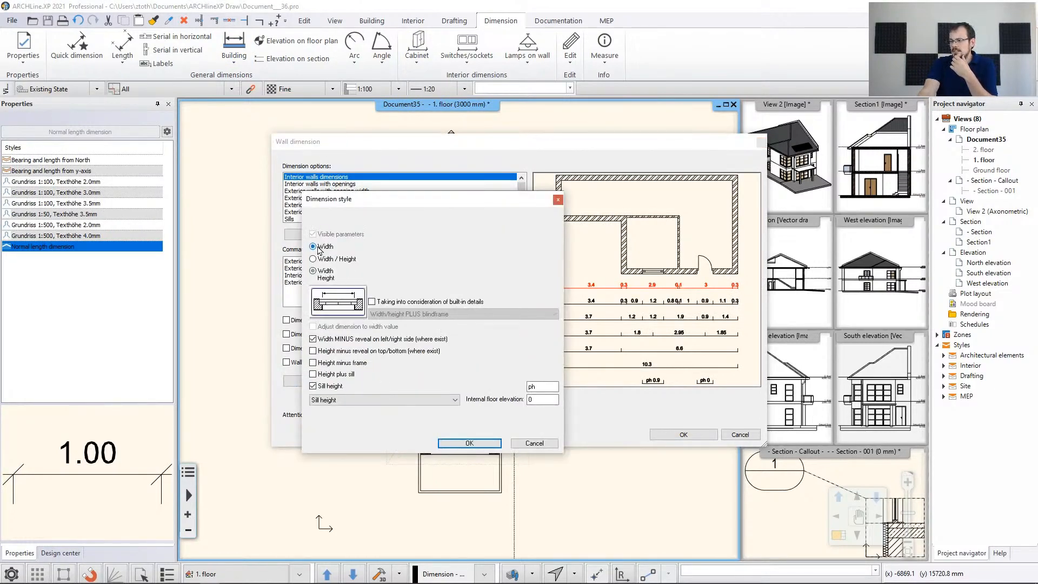
left_click(328, 386)
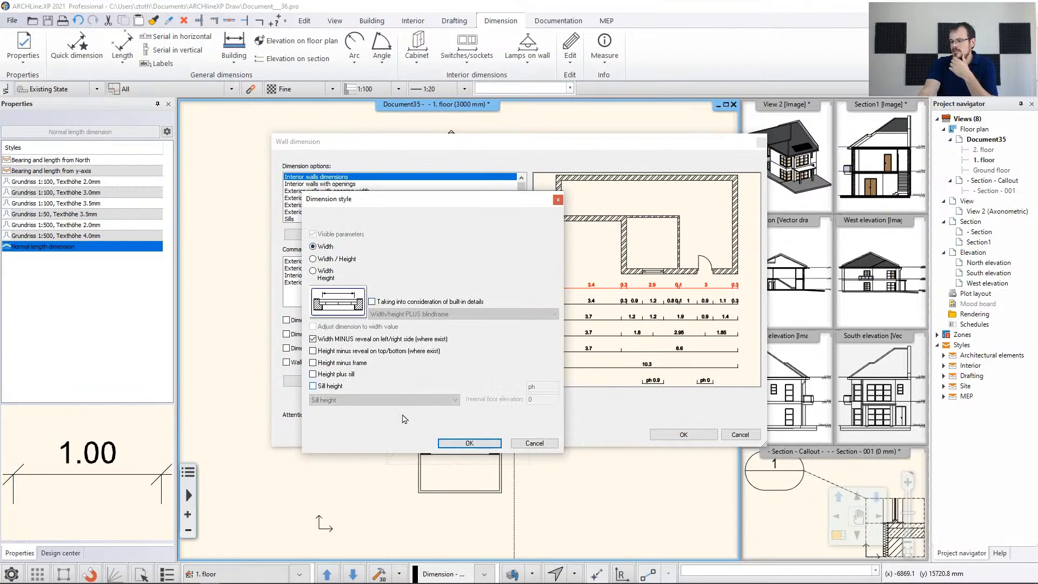
left_click(468, 443)
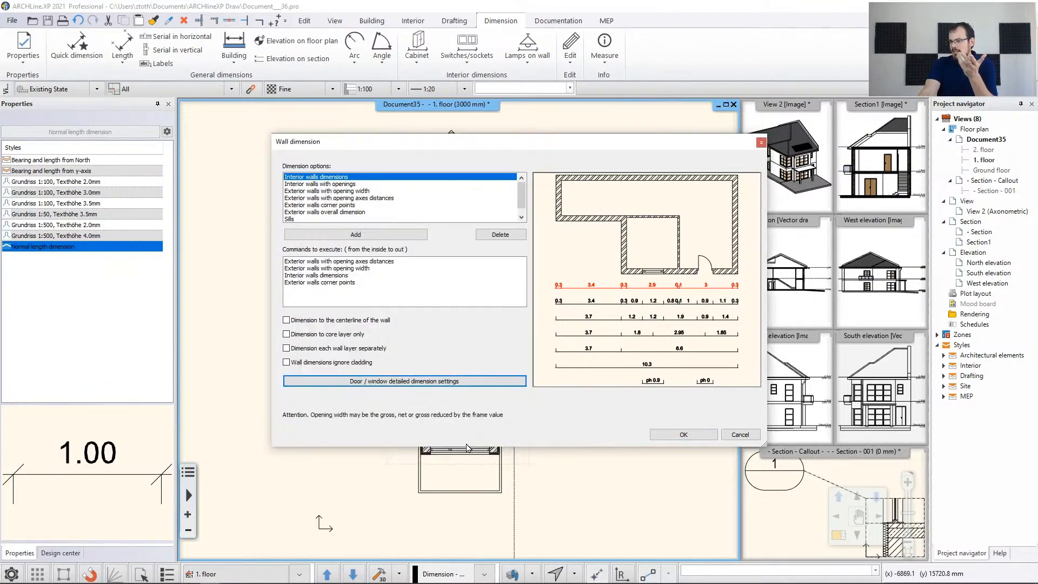
left_click(683, 434)
Step: Select all 1. floor walls and place the automatic dimension chains around the outside of the building
left_click(364, 145)
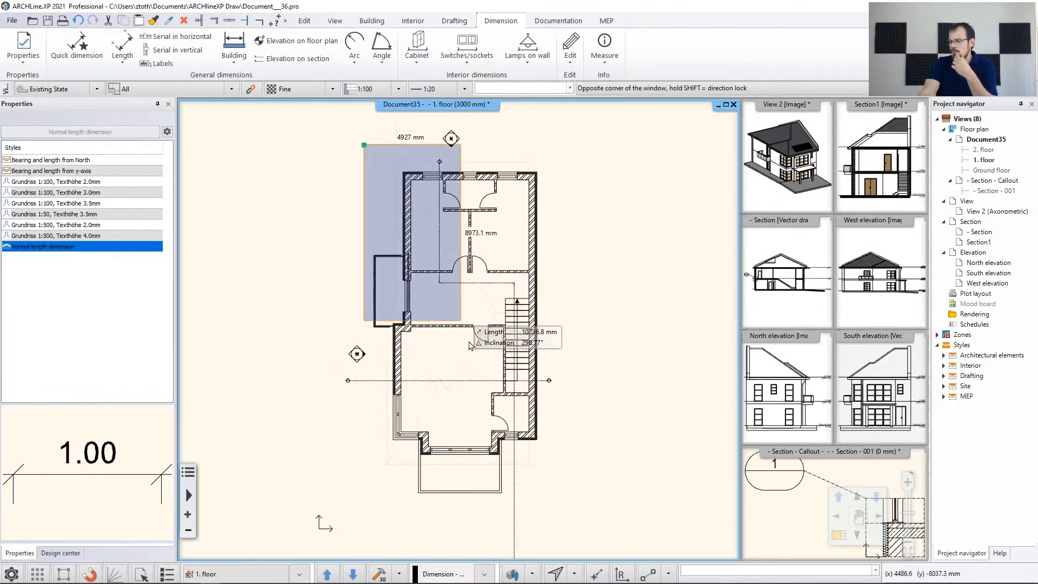
left_click(577, 518)
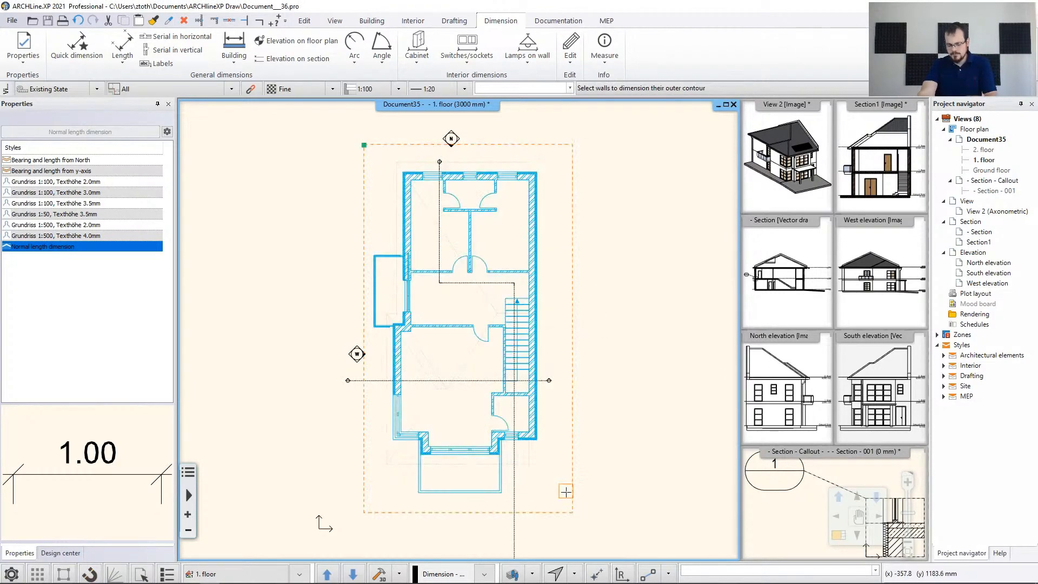
right_click(565, 491)
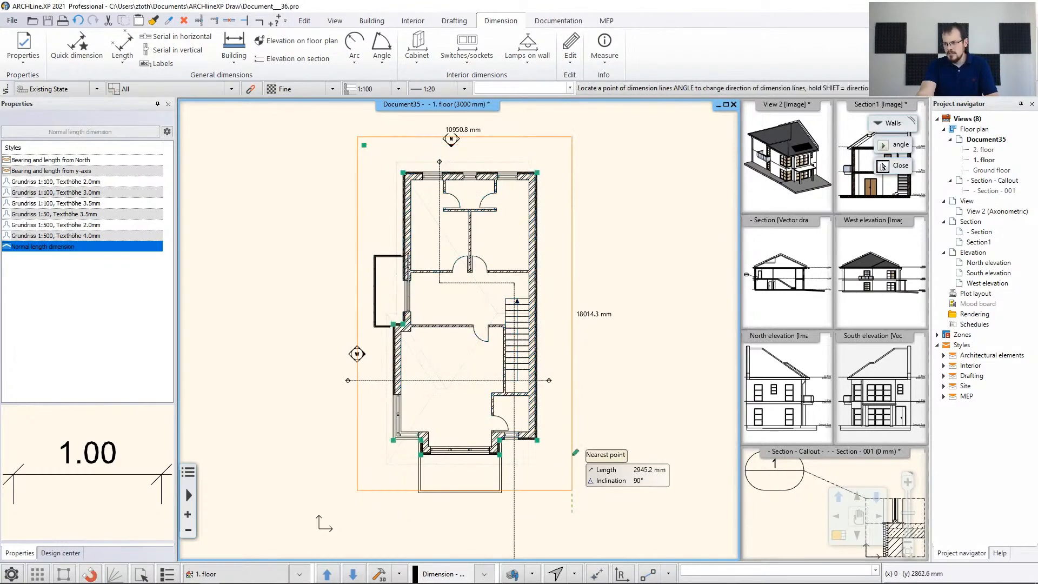
left_click(583, 406)
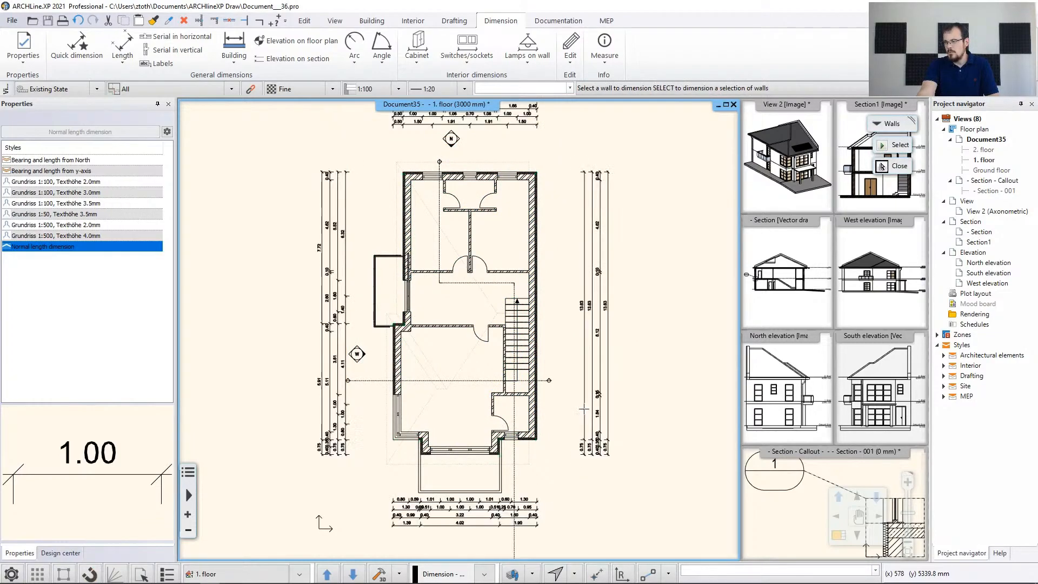
middle_click_drag(547, 336, 543, 343)
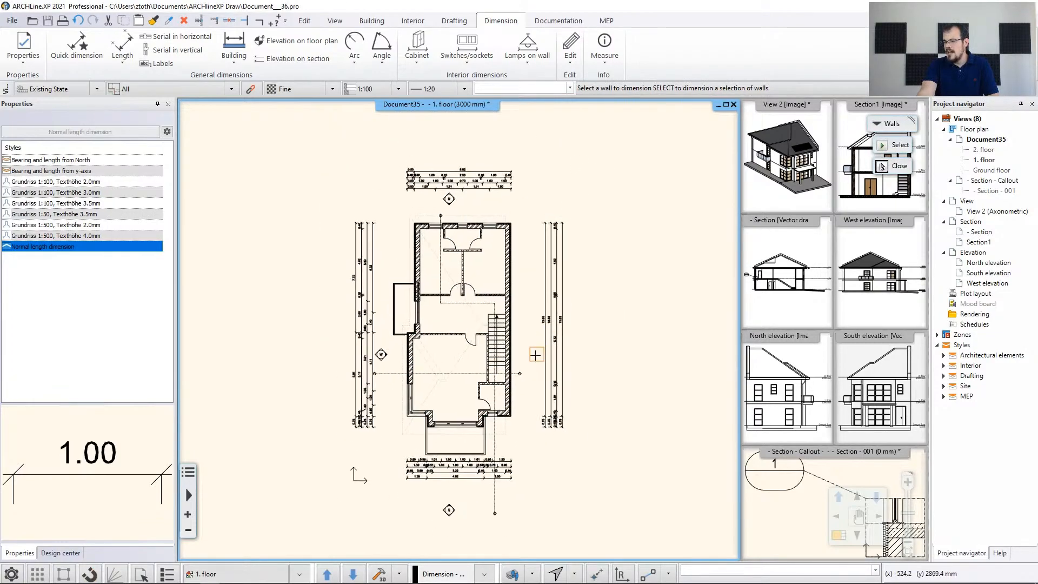
key("Escape")
Step: Examine the 1. floor dimension chains along the north wall and compare them with the interior walls and openings
scroll(535, 336, "down", 1)
scroll(530, 333, "up", 2)
middle_click_drag(530, 333, 550, 335)
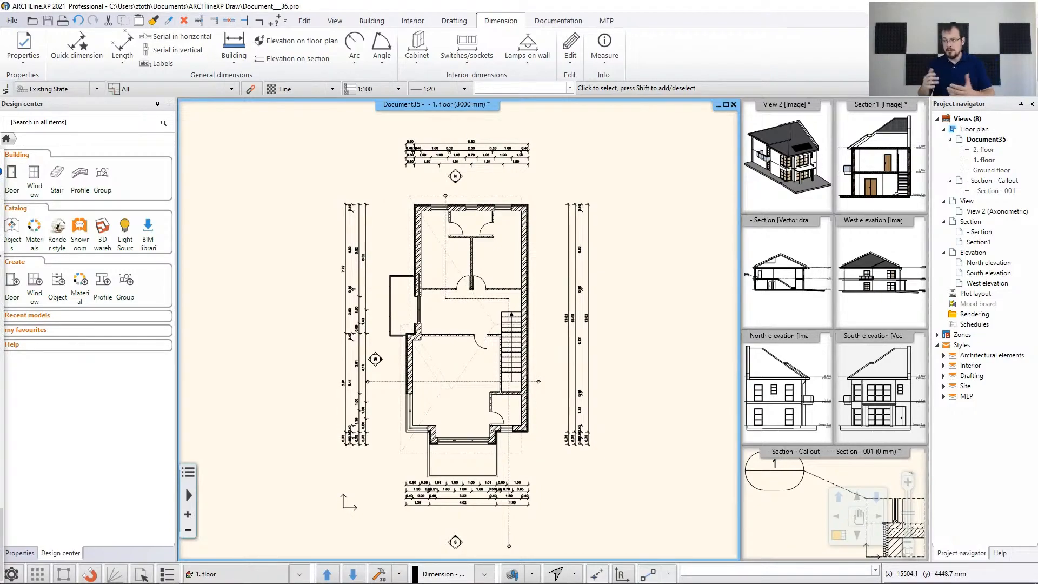
scroll(468, 238, "up", 3)
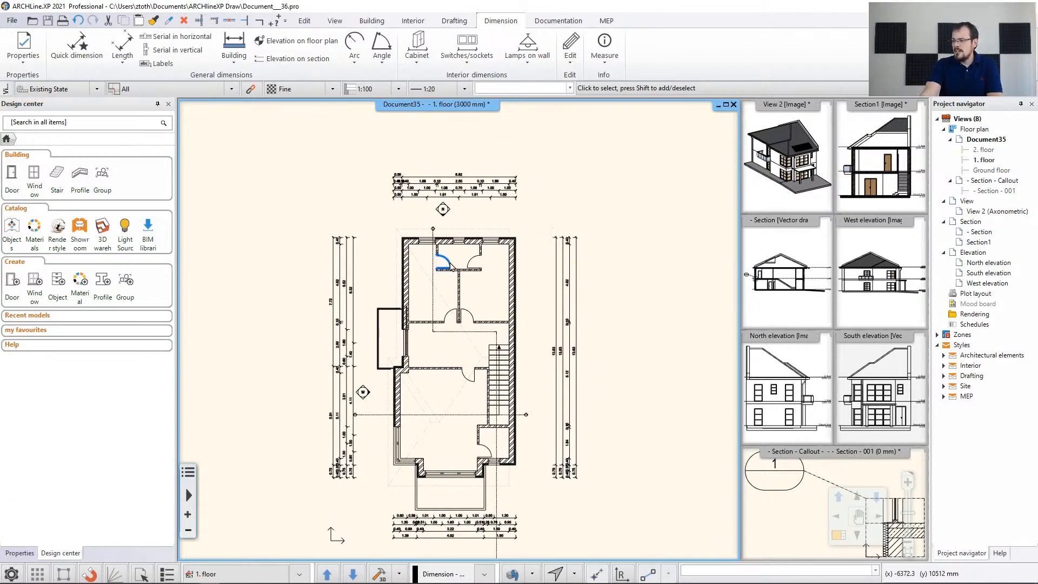
scroll(411, 373, "up", 1)
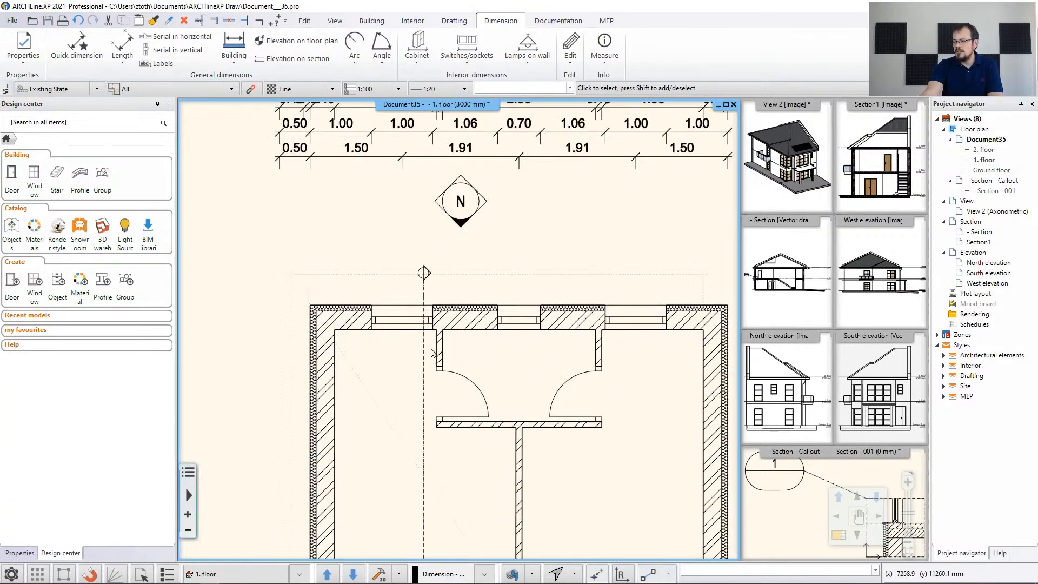
middle_click_drag(390, 233, 393, 263)
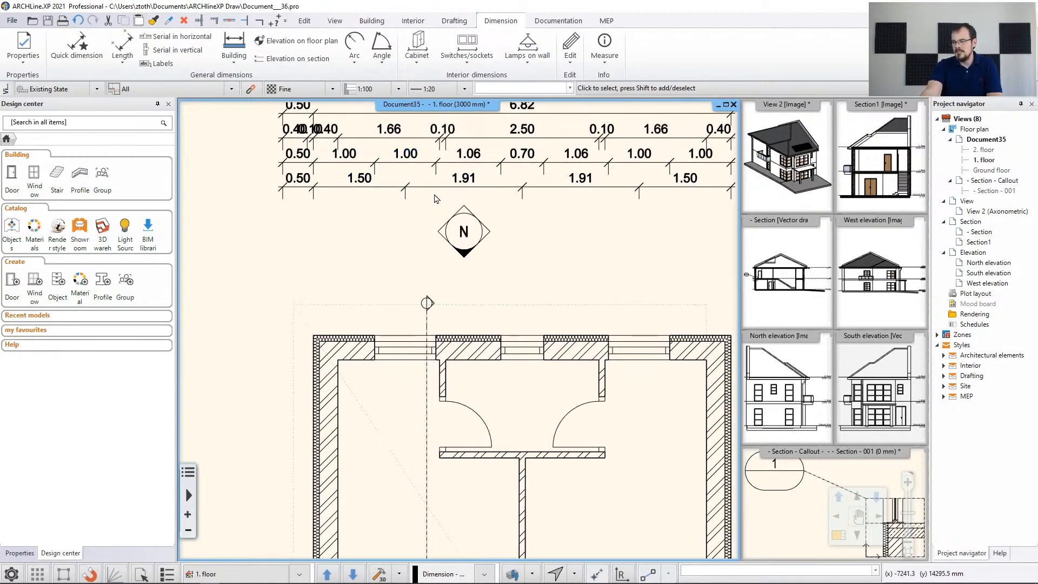
middle_click_drag(464, 327, 463, 317)
scroll(448, 273, "down", 2)
middle_click_drag(494, 441, 484, 299)
scroll(474, 319, "up", 1)
scroll(472, 326, "up", 1)
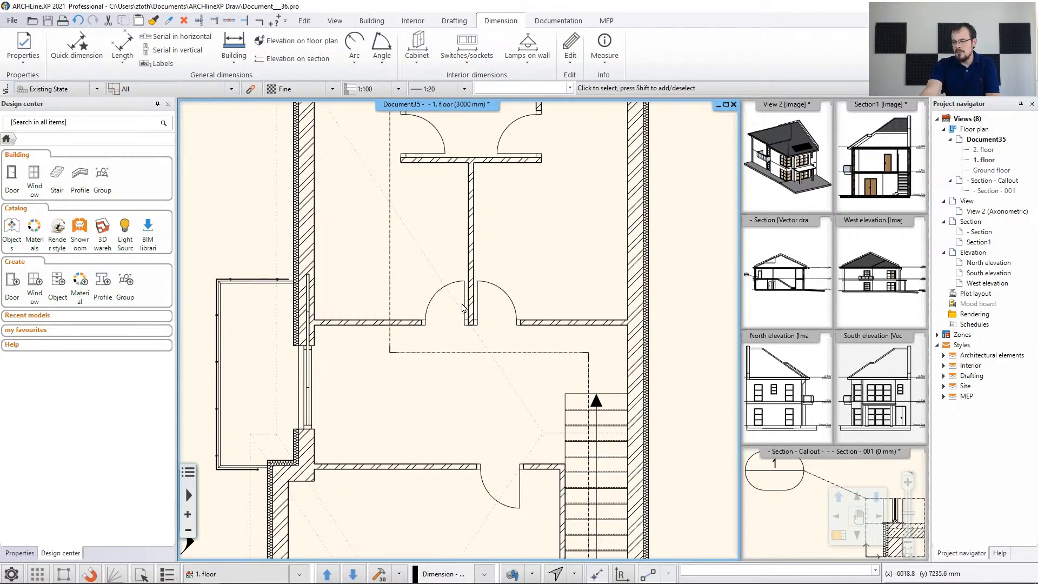
scroll(463, 366, "down", 1)
scroll(463, 365, "down", 3)
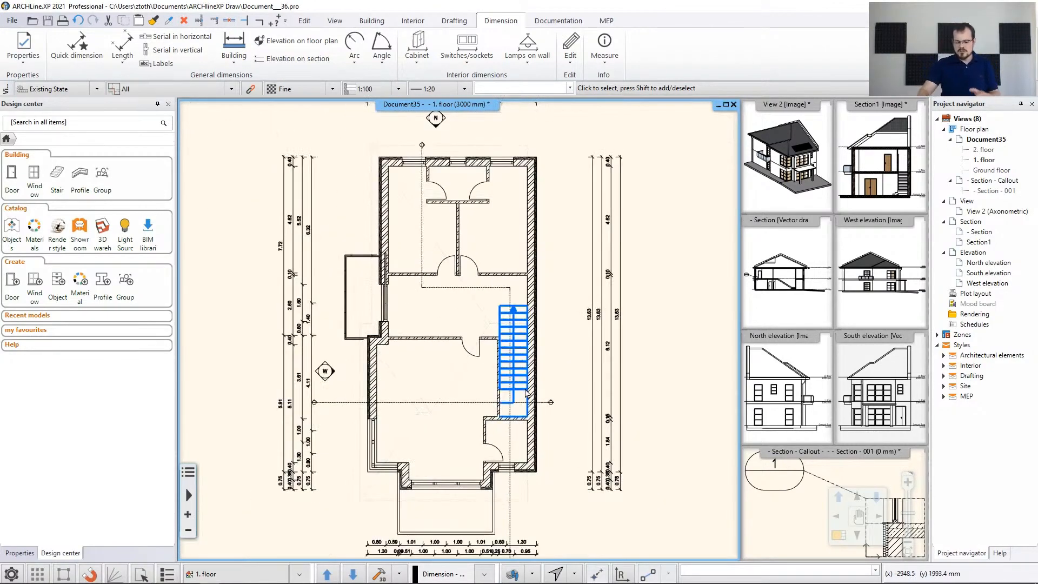
Step: Switch back to the Ground floor plan and look over the building's window dimensioning options
key("Page_Down")
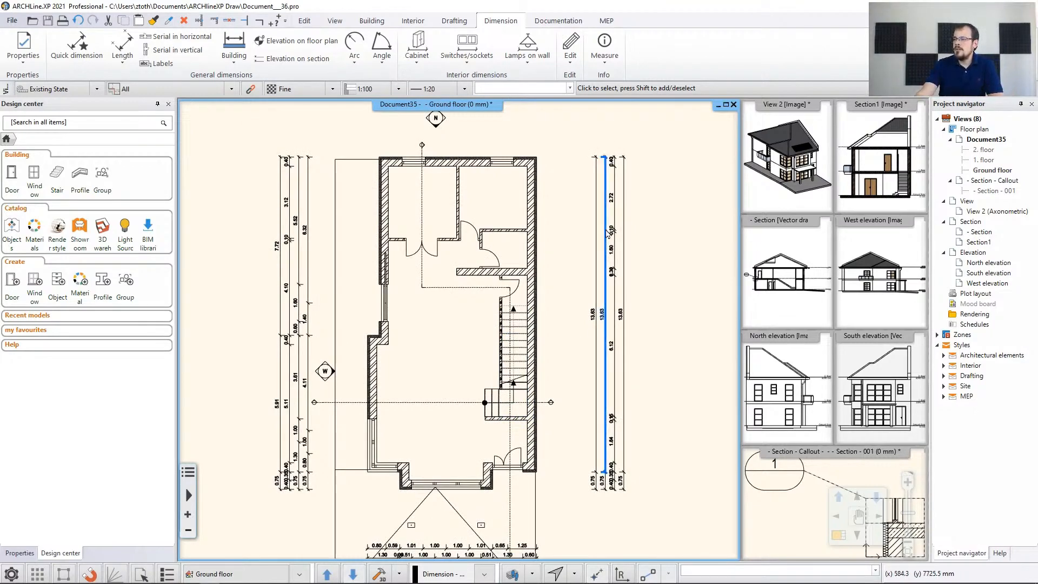
left_click(235, 67)
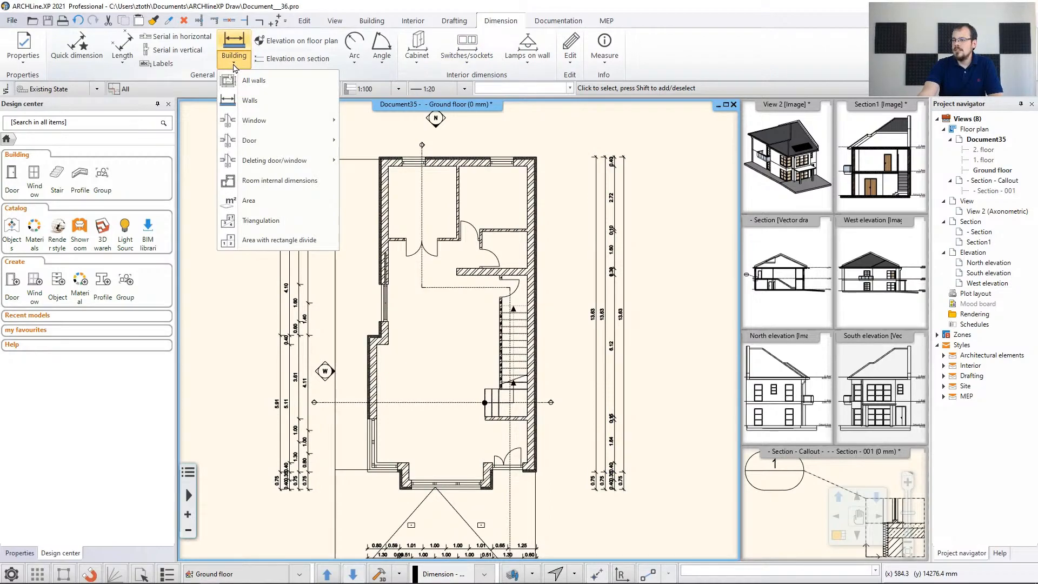
mouse_move(274, 120)
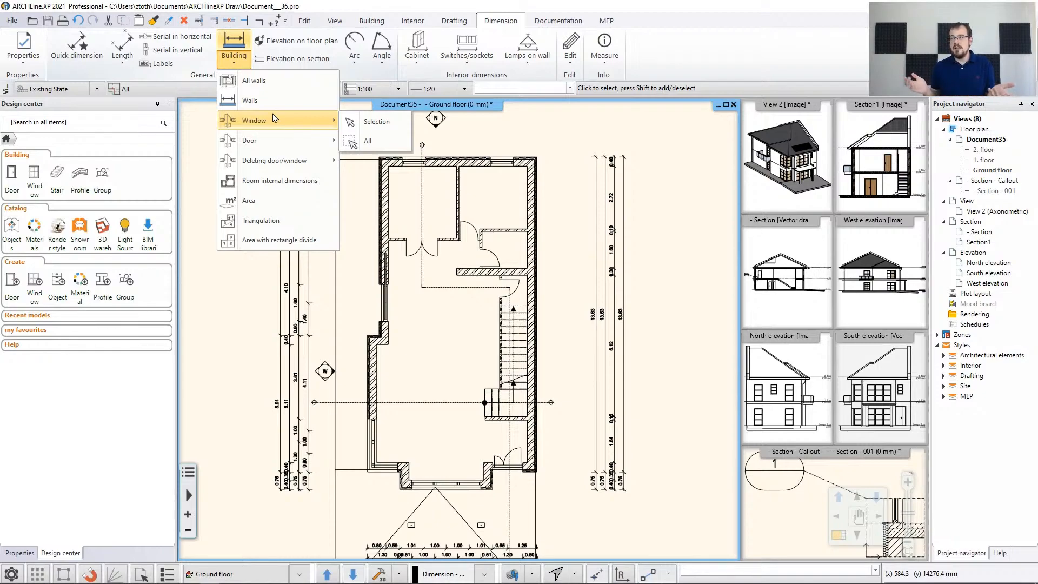
Step: Set the default door's dimension style to show Width above Height and accept the door properties
left_click(371, 20)
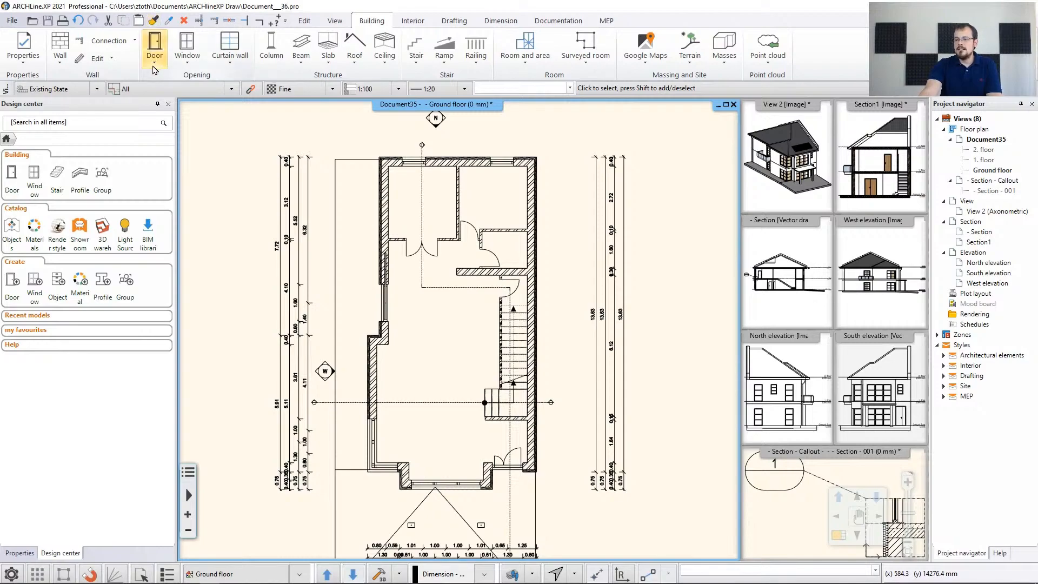
left_click(23, 49)
mouse_move(39, 104)
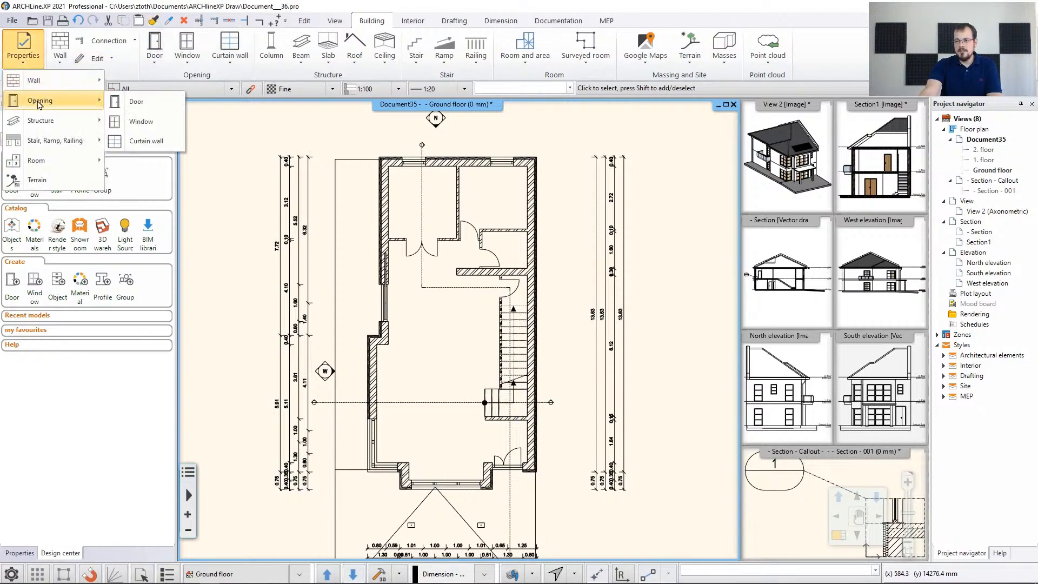
left_click(137, 101)
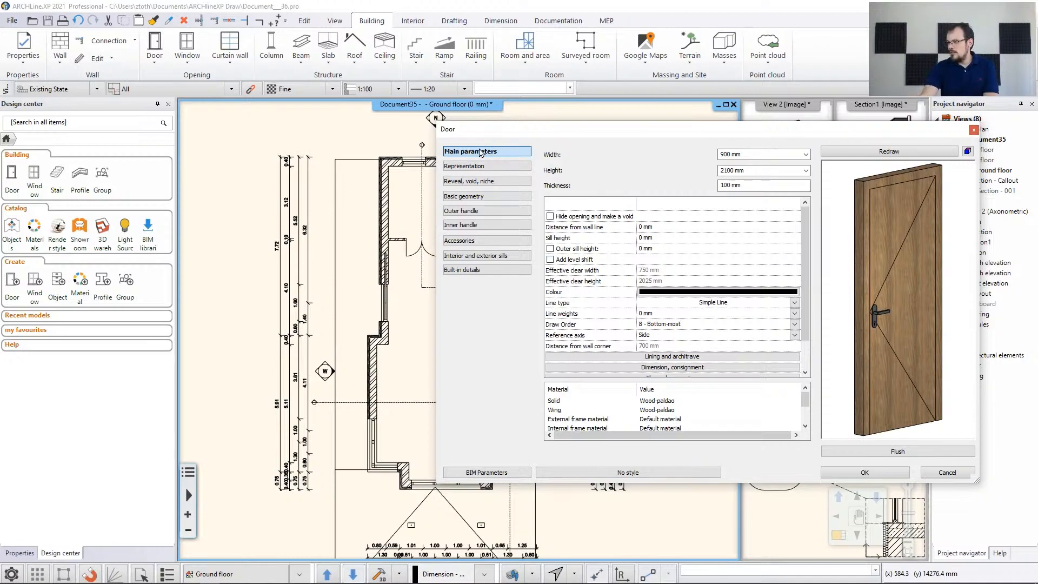
left_click(712, 369)
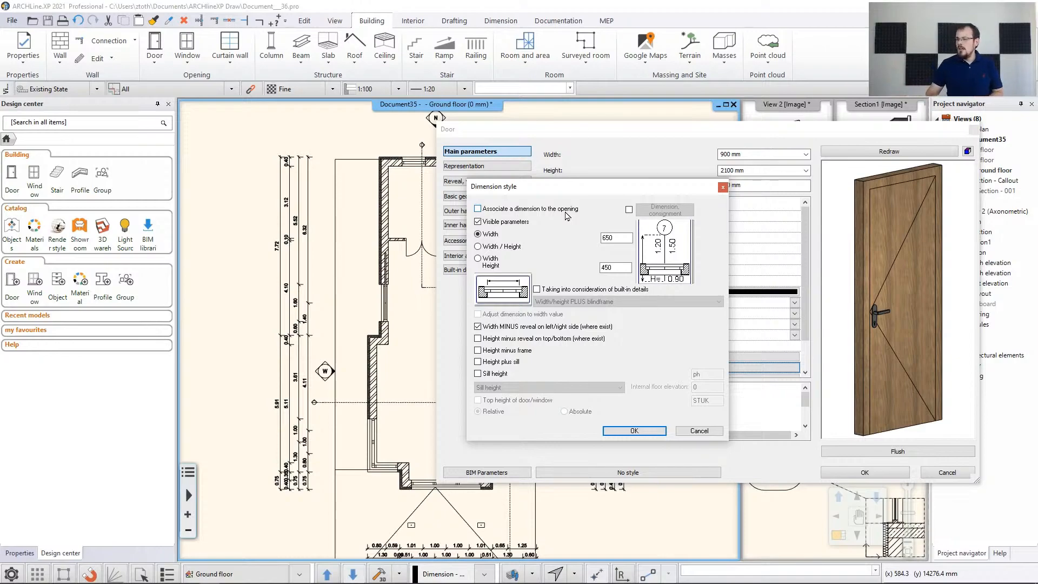
left_click(479, 260)
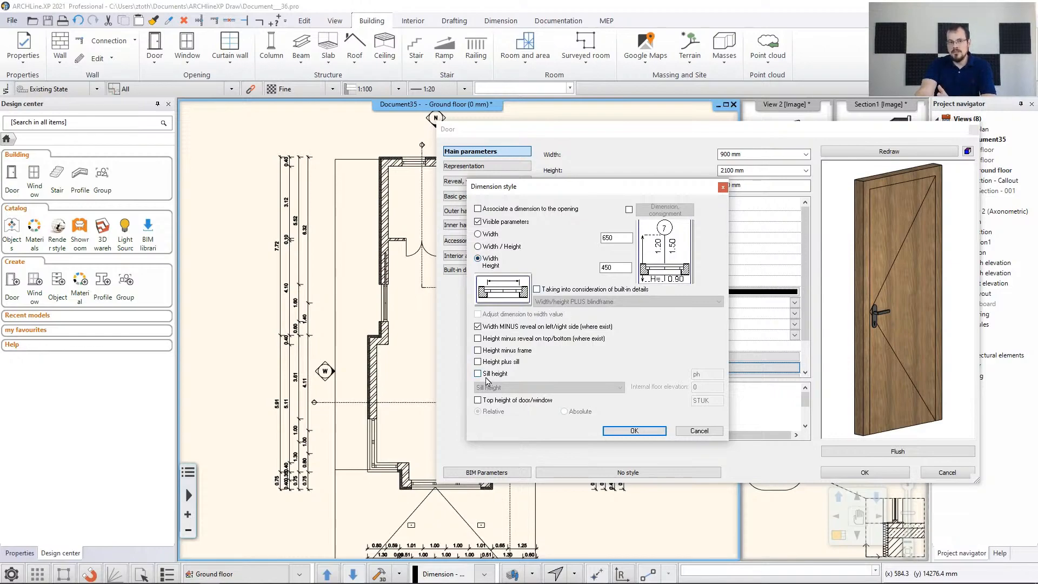
left_click(634, 430)
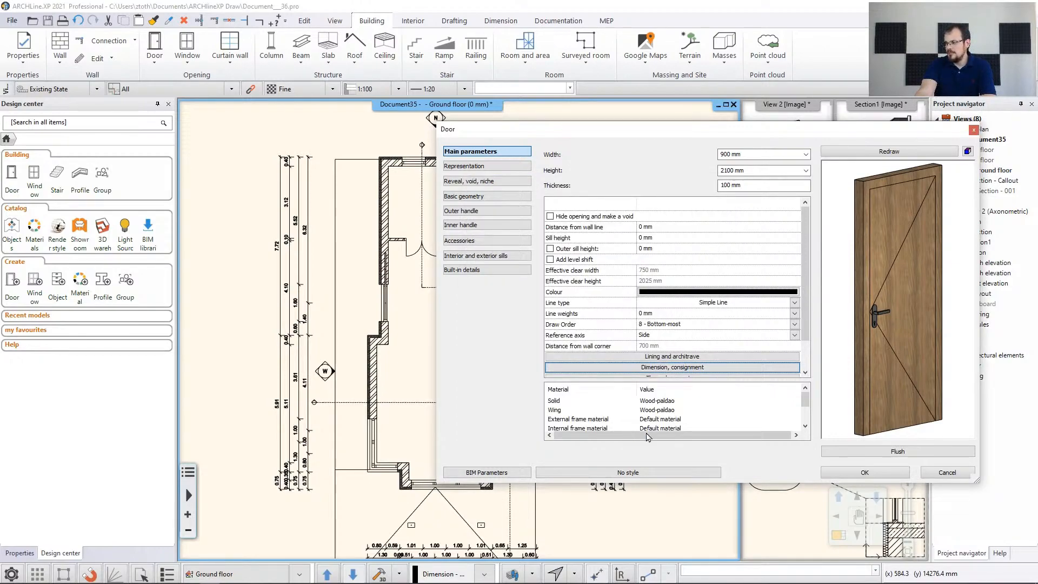
left_click(864, 473)
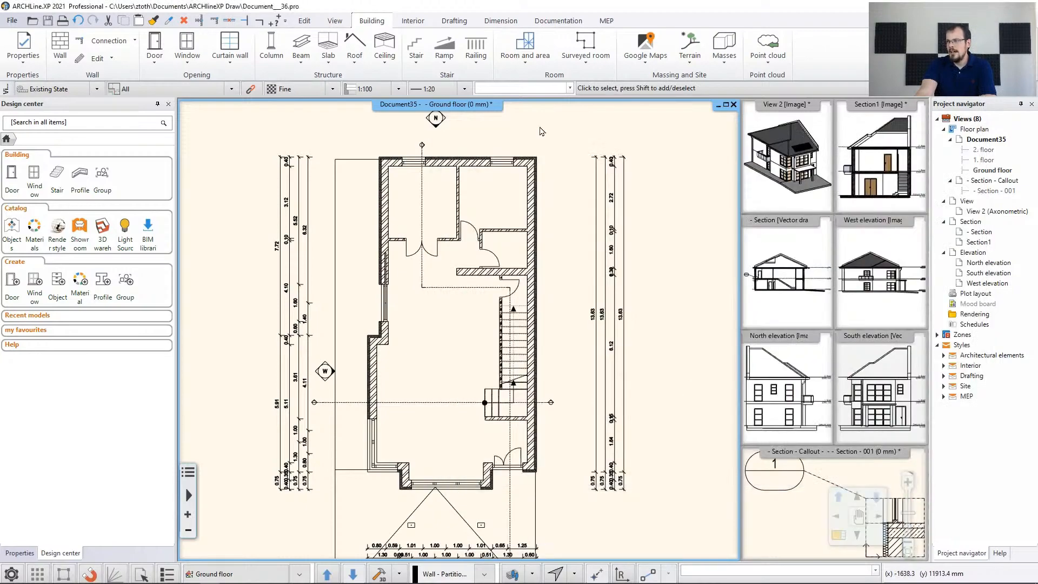
Step: Check the default window's dimension style for Width above Height with Sill height enabled, and accept the window properties
left_click(23, 48)
mouse_move(51, 101)
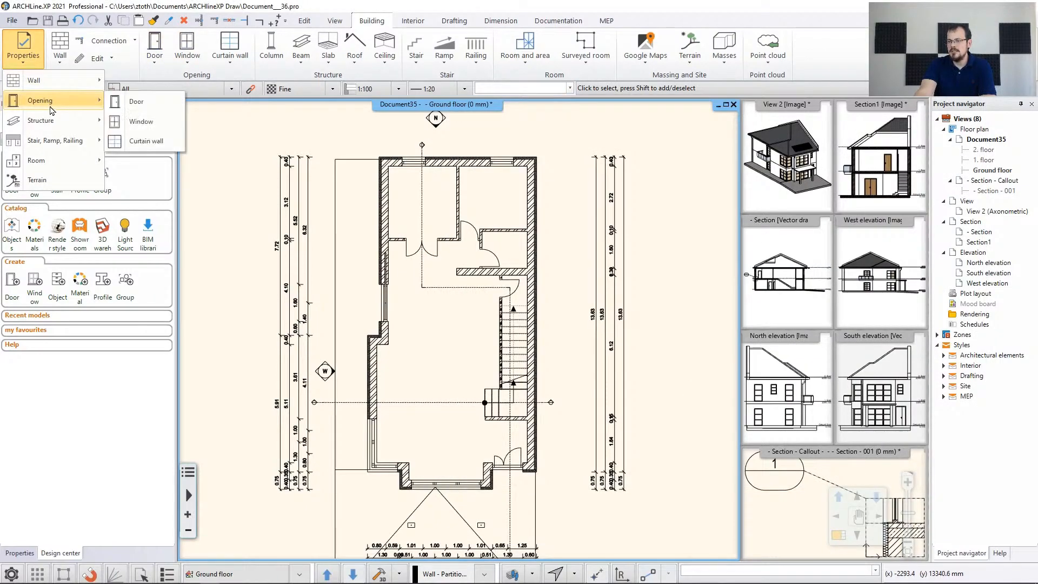
left_click(139, 121)
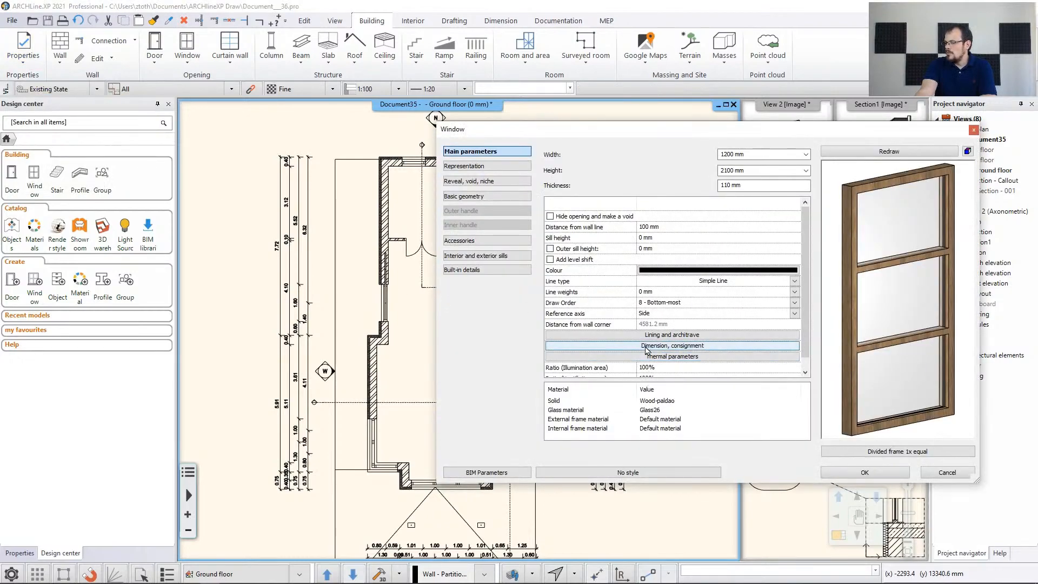
left_click(646, 347)
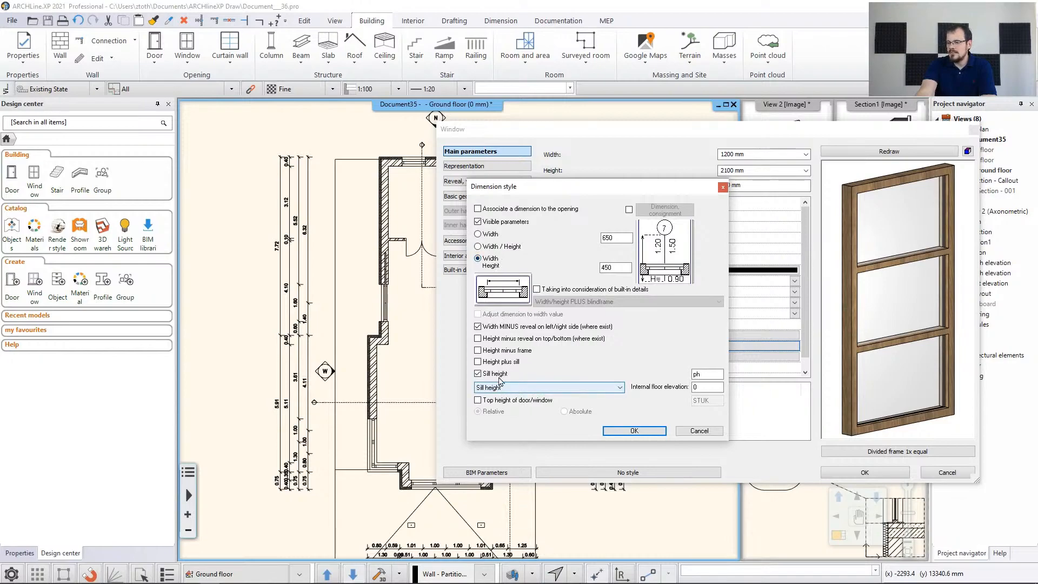
left_click(635, 431)
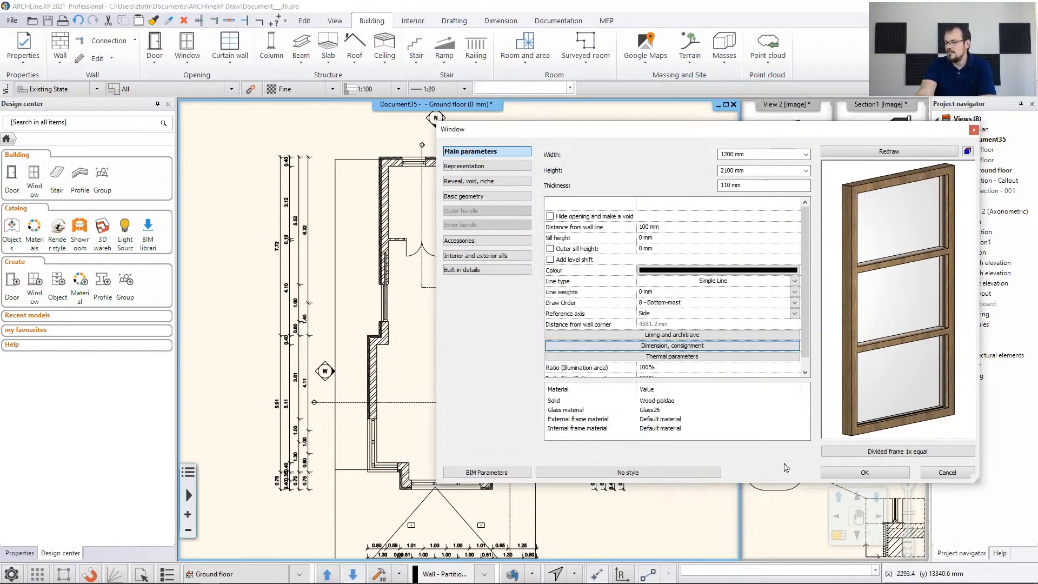
left_click(876, 474)
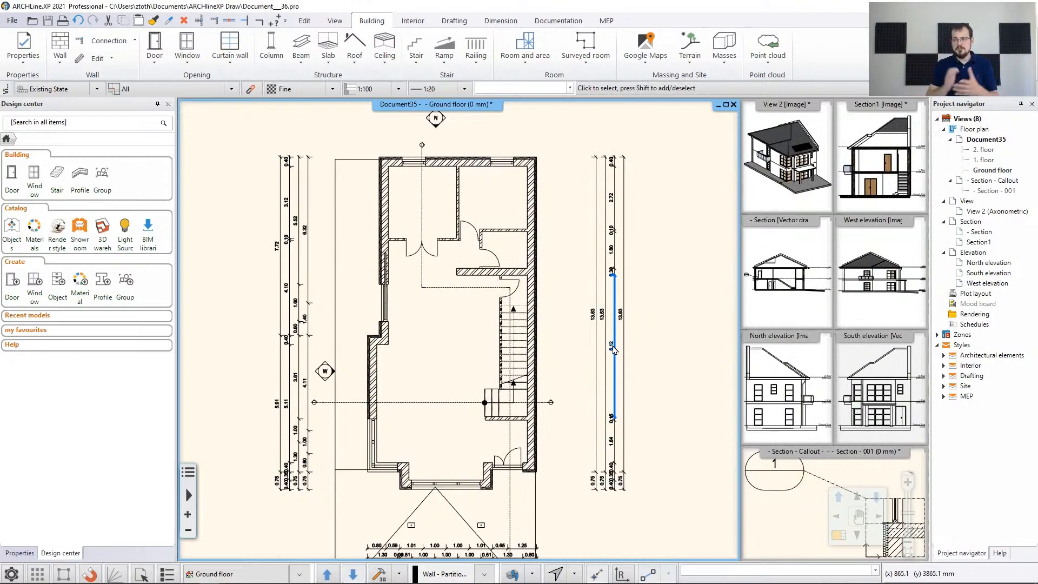
Step: Add dimensions to all windows on the ground floor plan
left_click(500, 21)
left_click(235, 64)
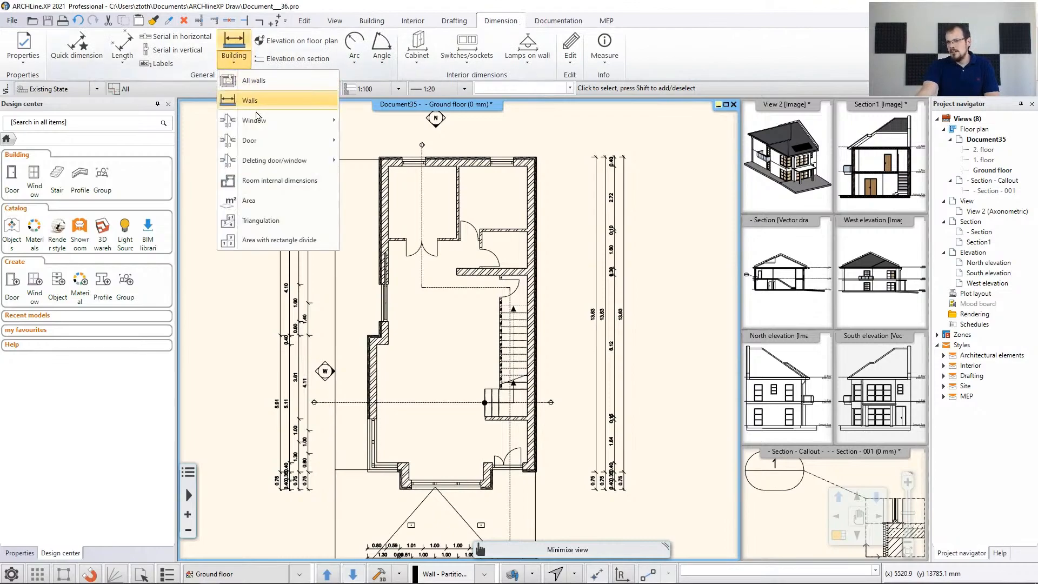
mouse_move(263, 127)
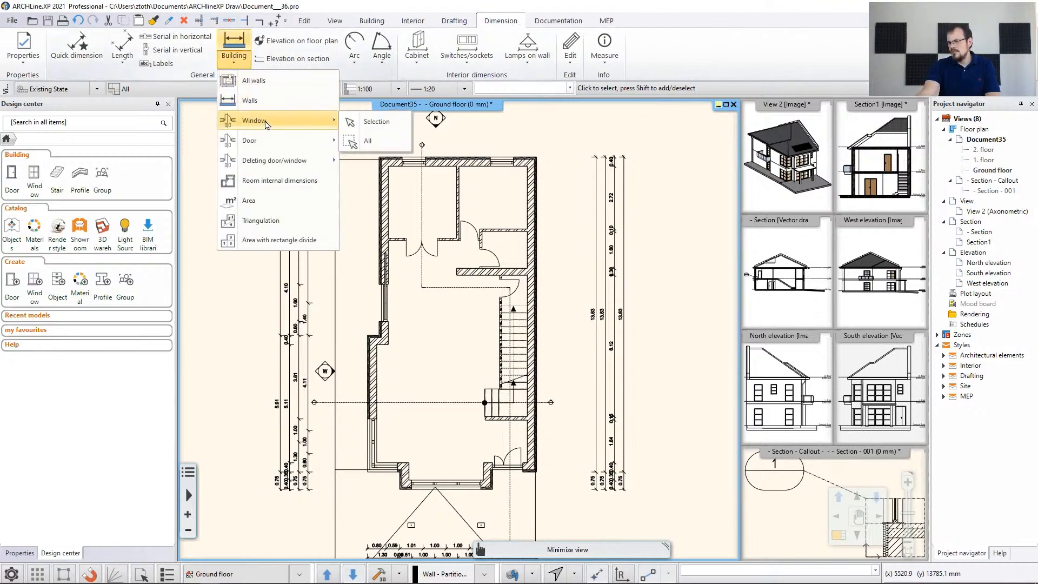
left_click(377, 144)
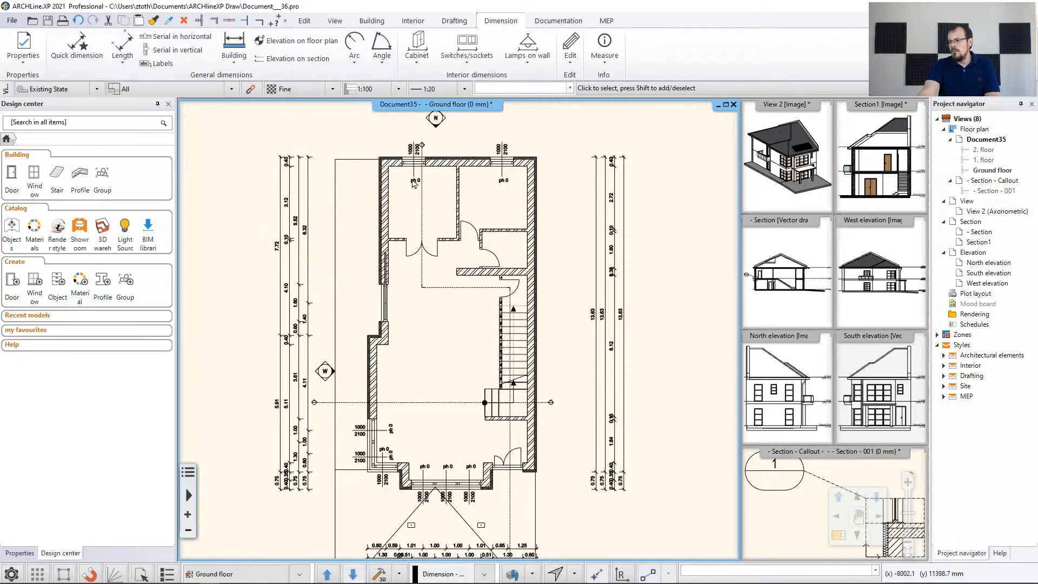
Step: Add dimensions to all doors on the Ground floor plan
scroll(435, 484, "up", 4)
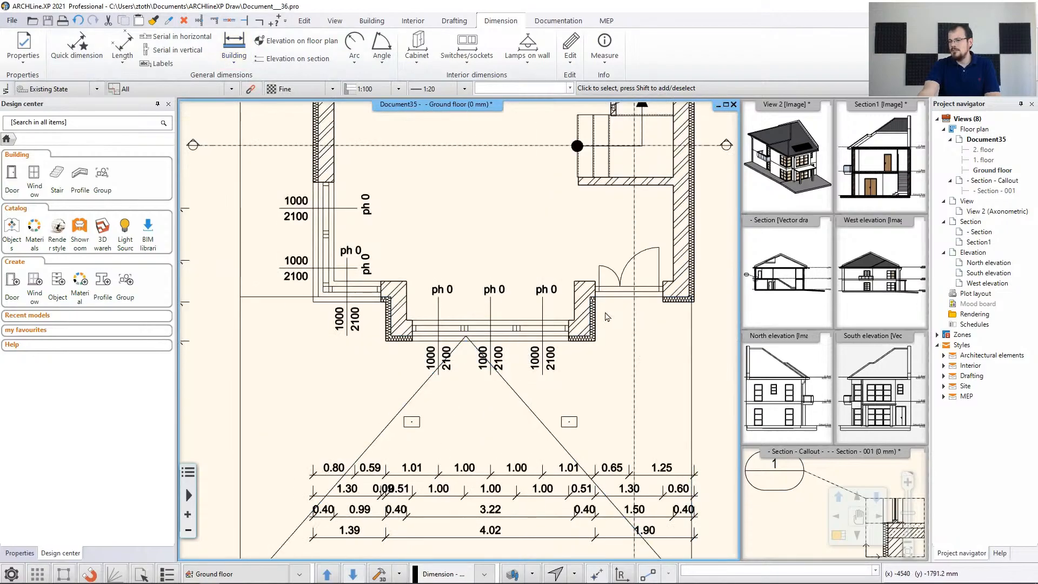
scroll(467, 346, "down", 2)
middle_click_drag(492, 290, 447, 430)
scroll(458, 413, "down", 2)
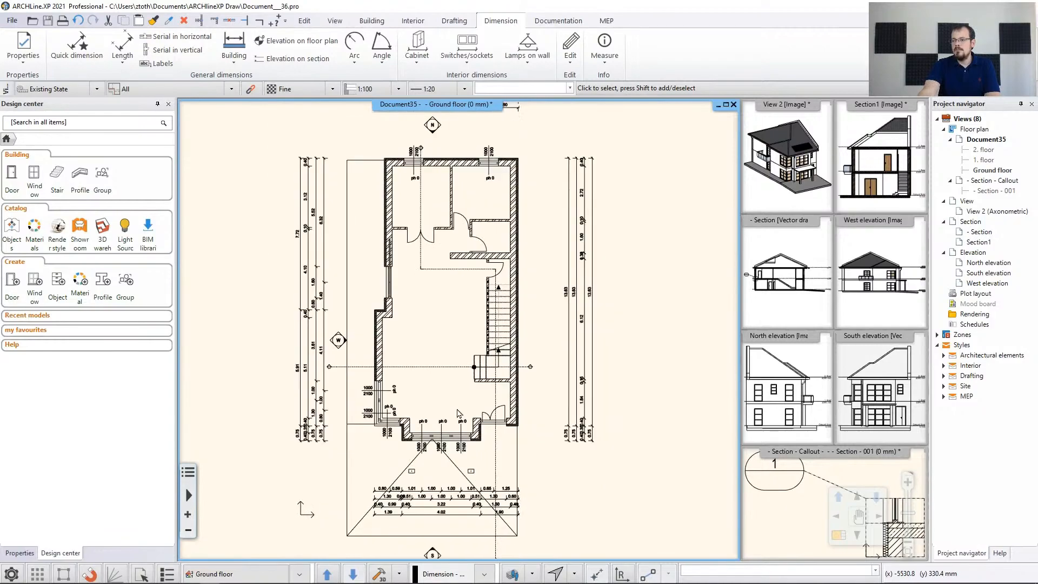
left_click(234, 58)
mouse_move(260, 140)
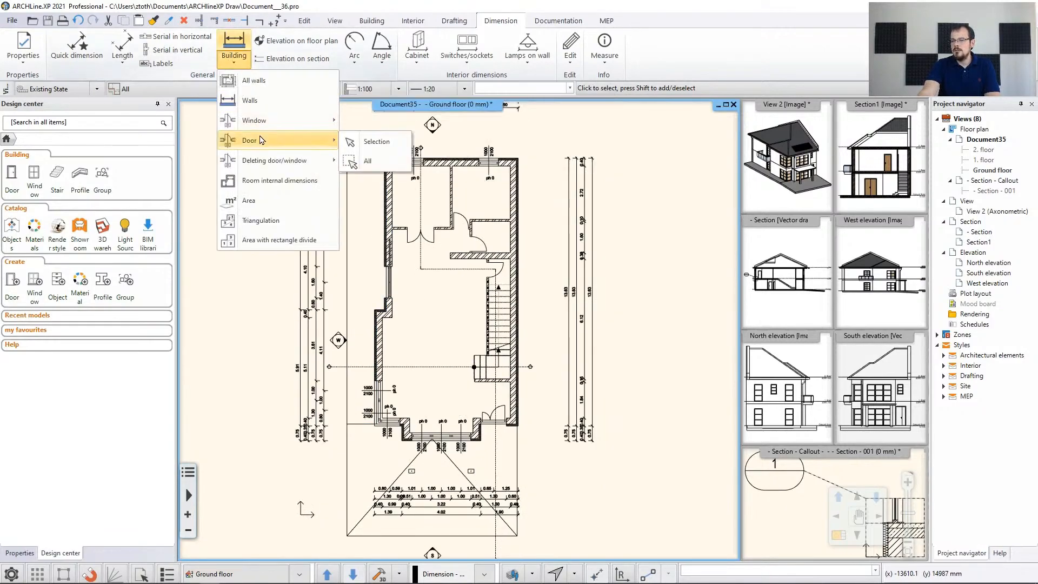
left_click(367, 160)
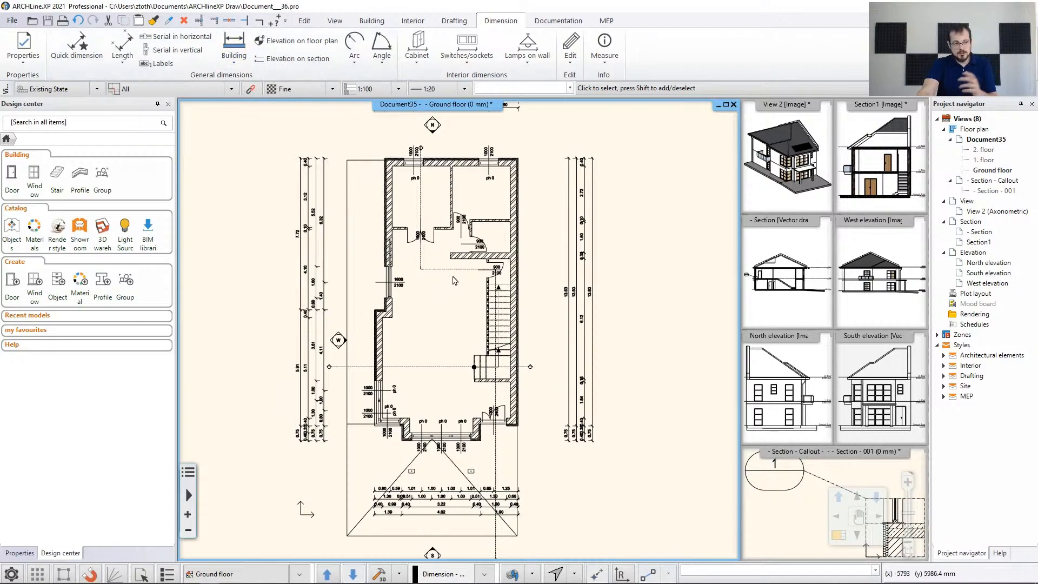
middle_click_drag(453, 270, 454, 274)
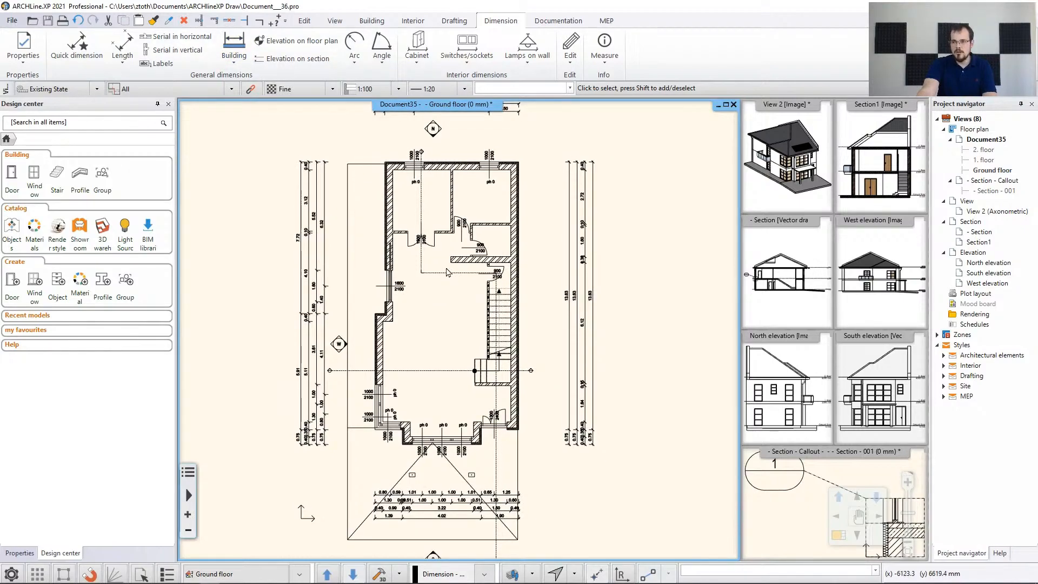
Step: Switch to the 1. floor plan and add dimensions to all of its windows
key("Page_Up")
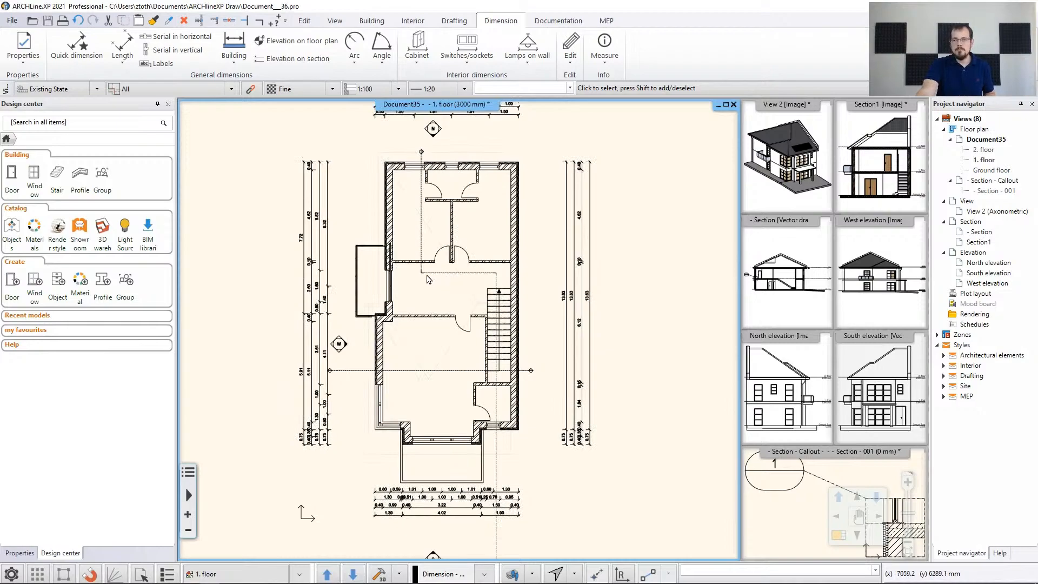
left_click(234, 64)
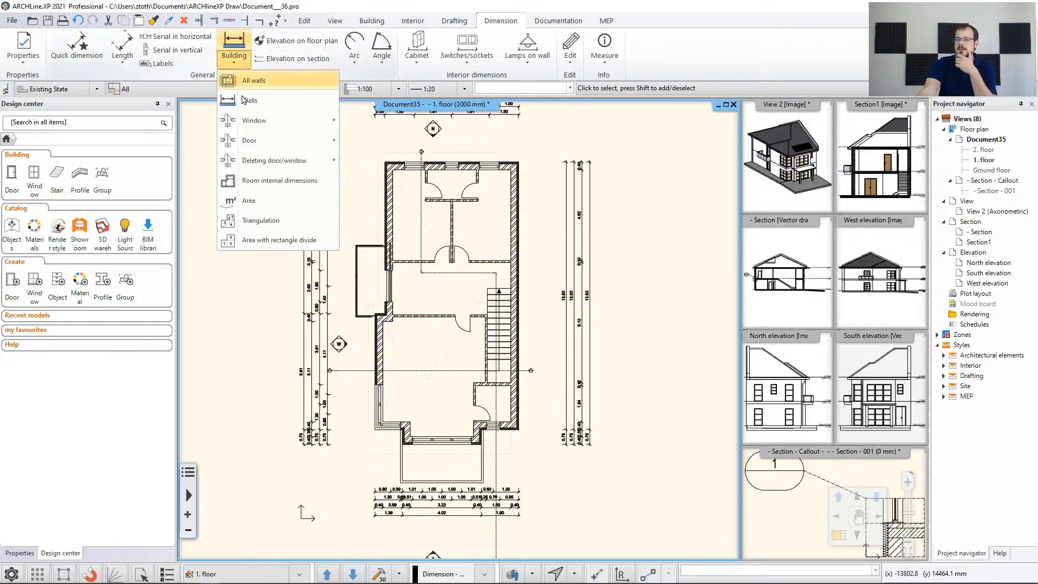
mouse_move(284, 121)
left_click(368, 142)
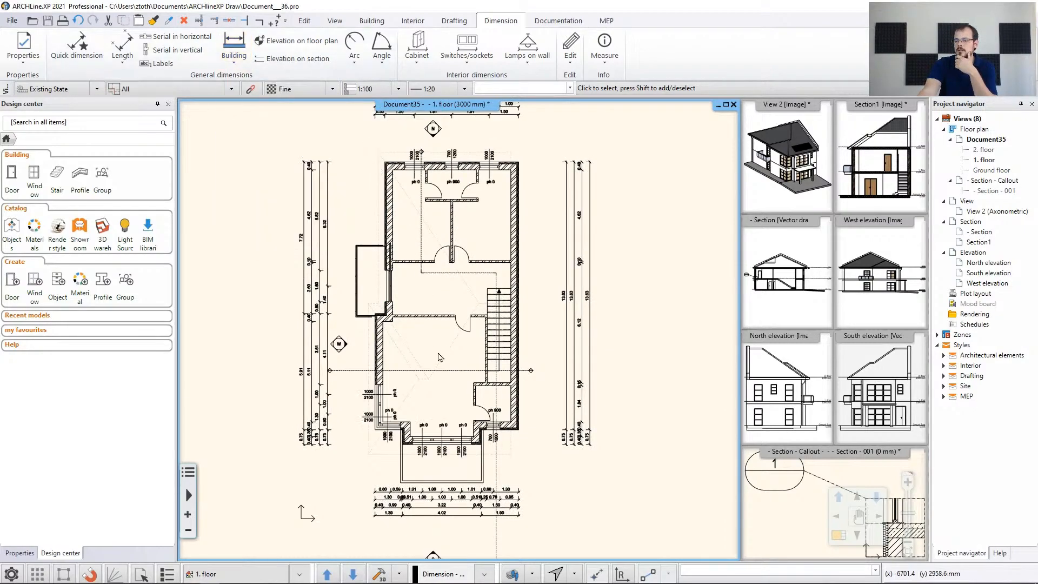
Step: Add dimensions to all doors on the 1. floor plan
left_click(237, 64)
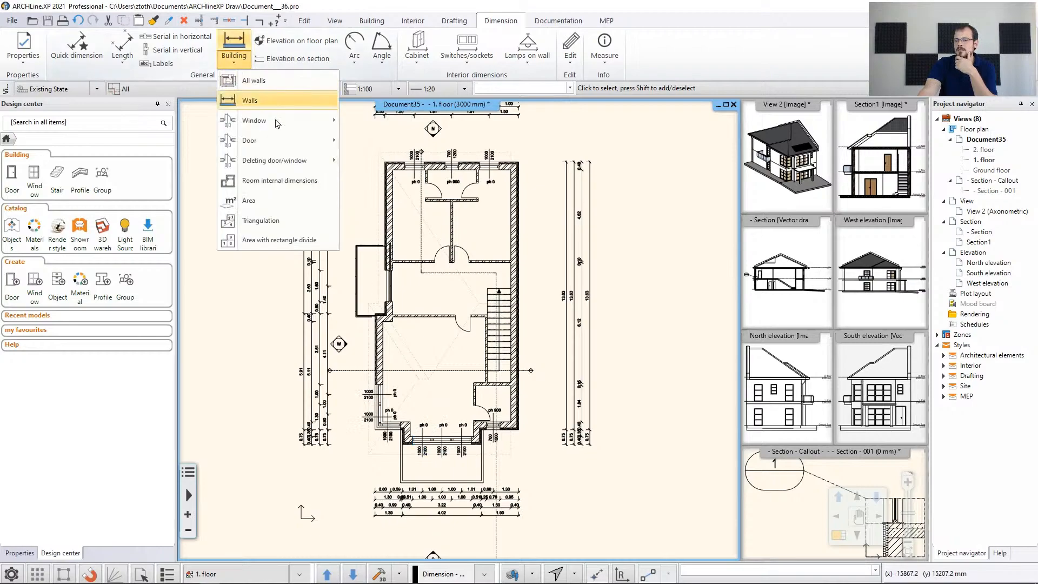
mouse_move(278, 140)
left_click(368, 164)
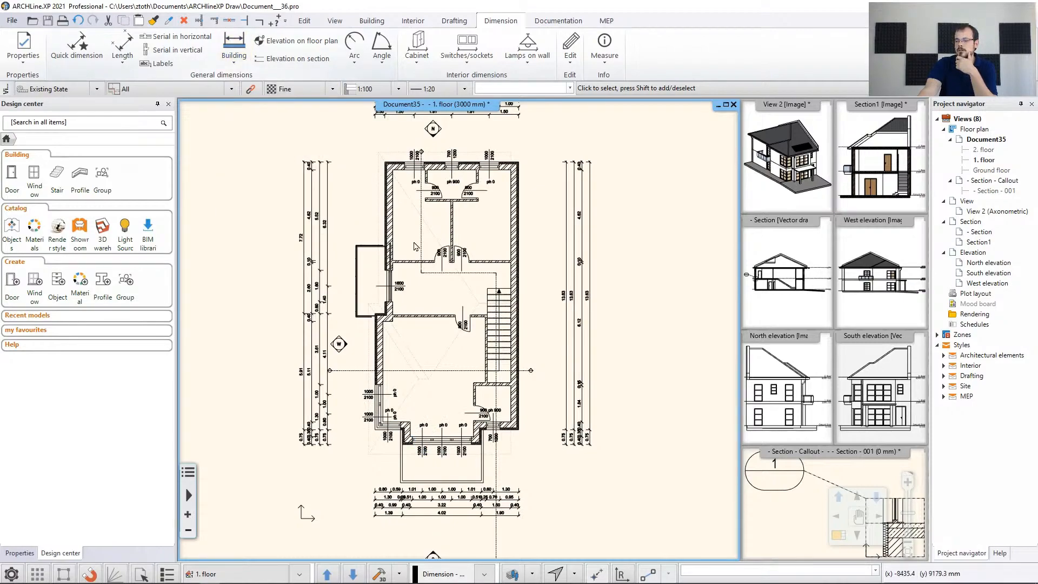
Step: Examine the 1. floor opening dimensions, checking the small corner room for overlapping texts and inspecting the balcony door's dimension
scroll(463, 324, "up", 3)
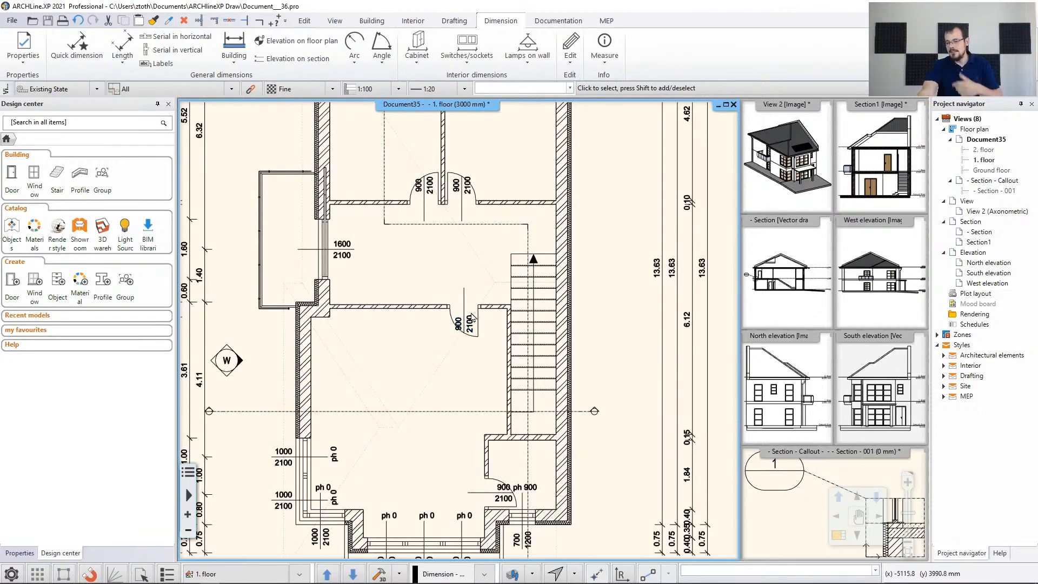
middle_click_drag(472, 314, 473, 320)
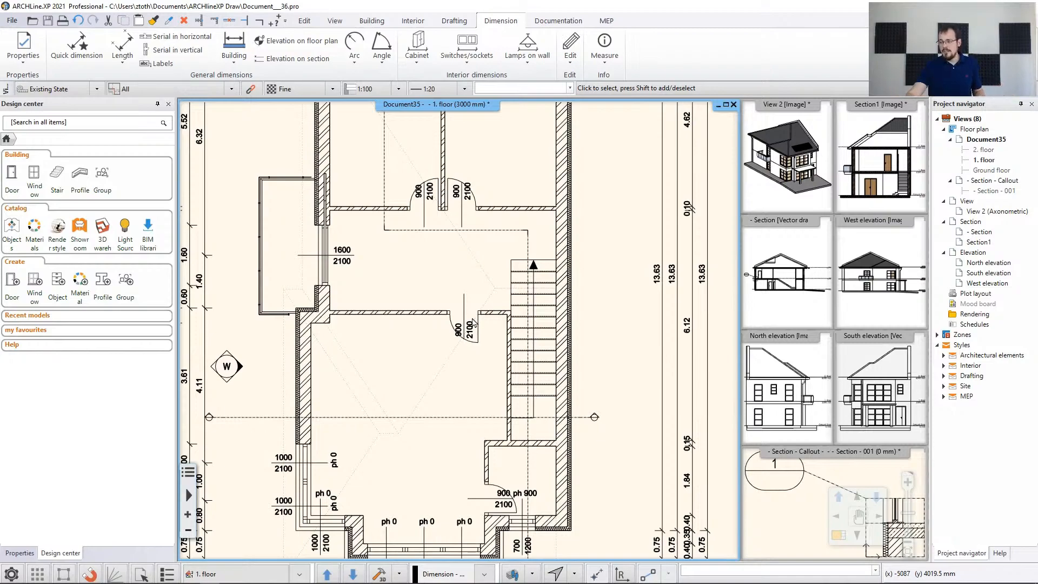
middle_click_drag(546, 468, 546, 405)
scroll(466, 496, "up", 3)
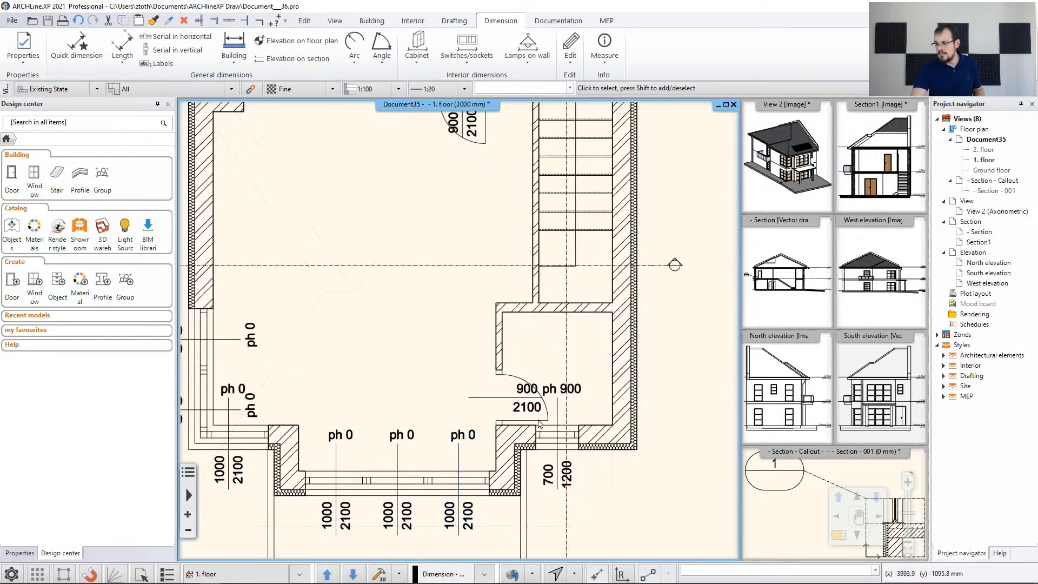
middle_click_drag(416, 408, 498, 390)
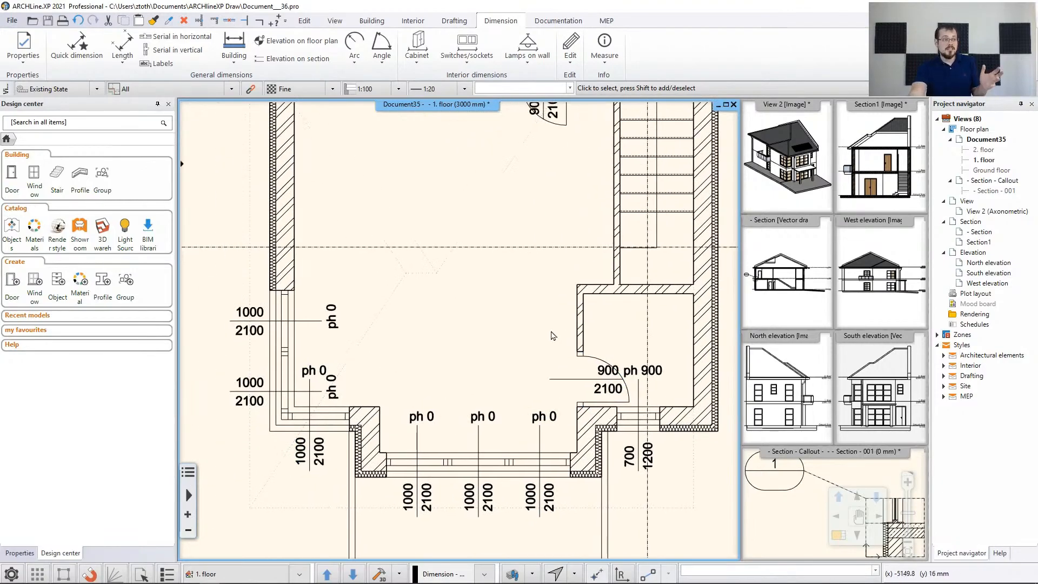
scroll(524, 323, "down", 2)
middle_click_drag(522, 318, 539, 430)
scroll(408, 212, "up", 3)
middle_click_drag(406, 212, 431, 271)
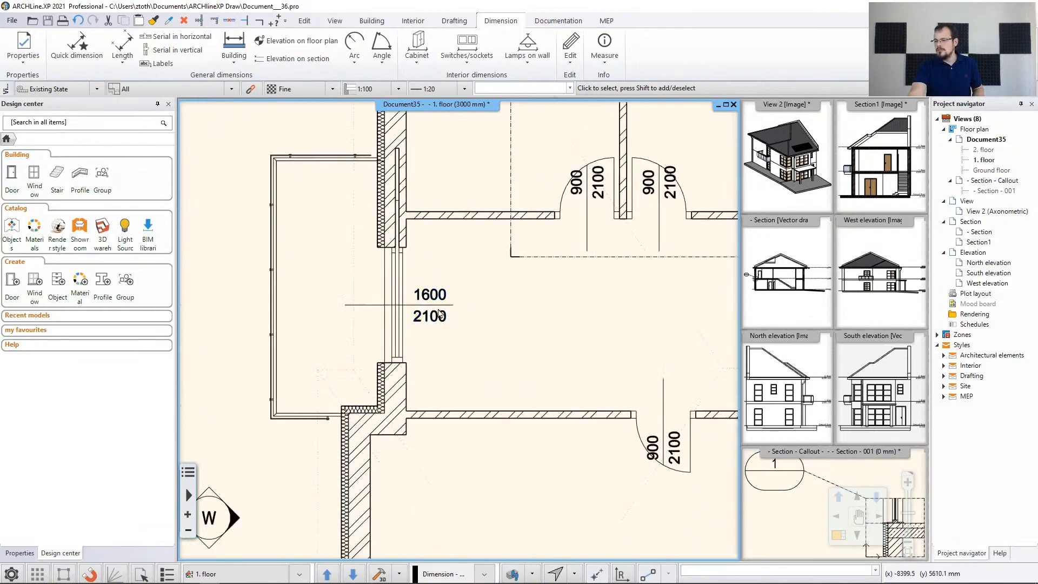
left_click(440, 314)
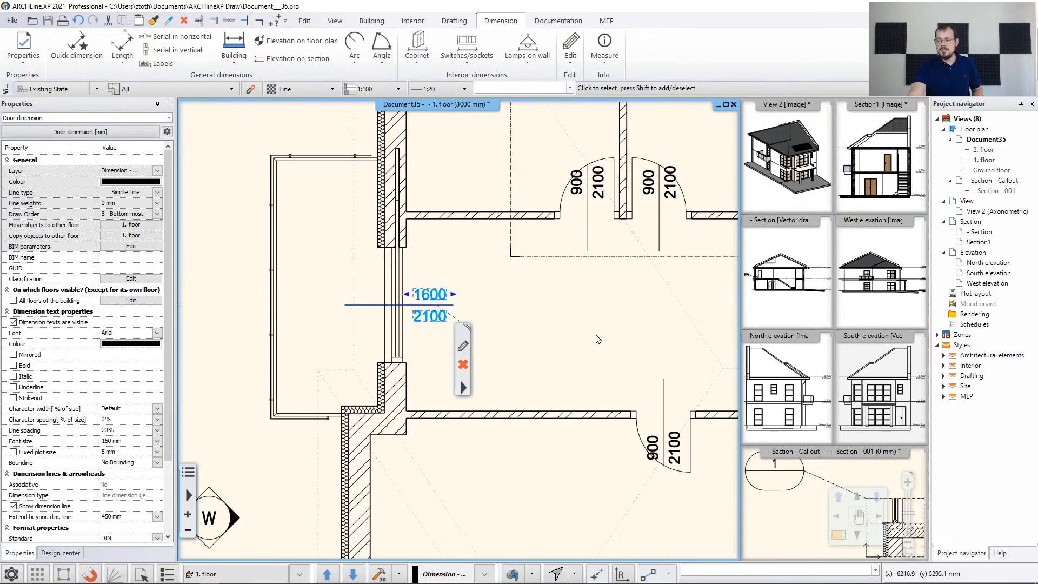
left_click(595, 334)
middle_click_drag(472, 296, 507, 306)
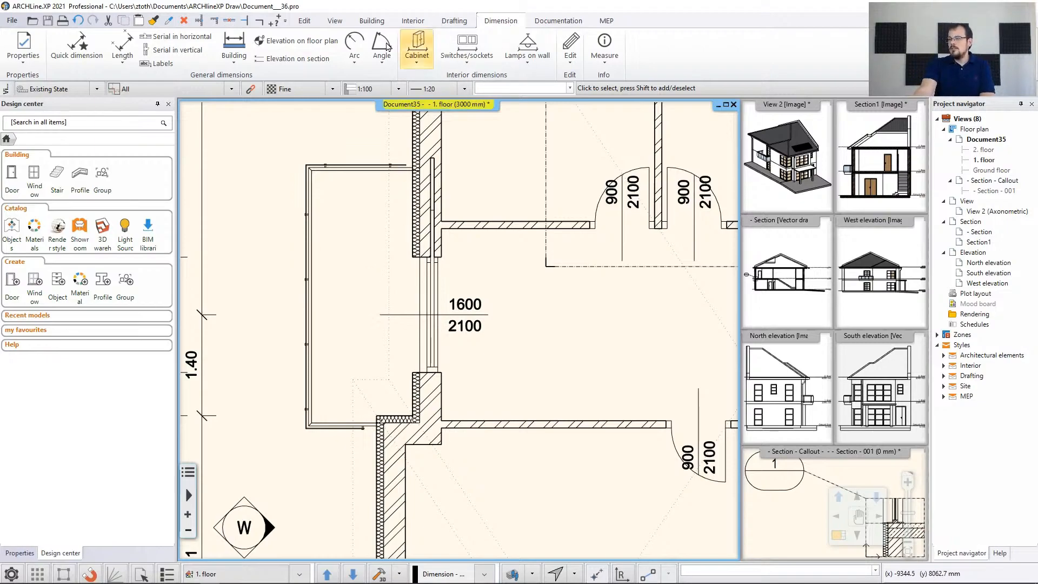
Step: Re-dimension only the balcony door on the 1. floor, picking its outer side so the width and height text sits outside the wall
left_click(233, 54)
mouse_move(252, 144)
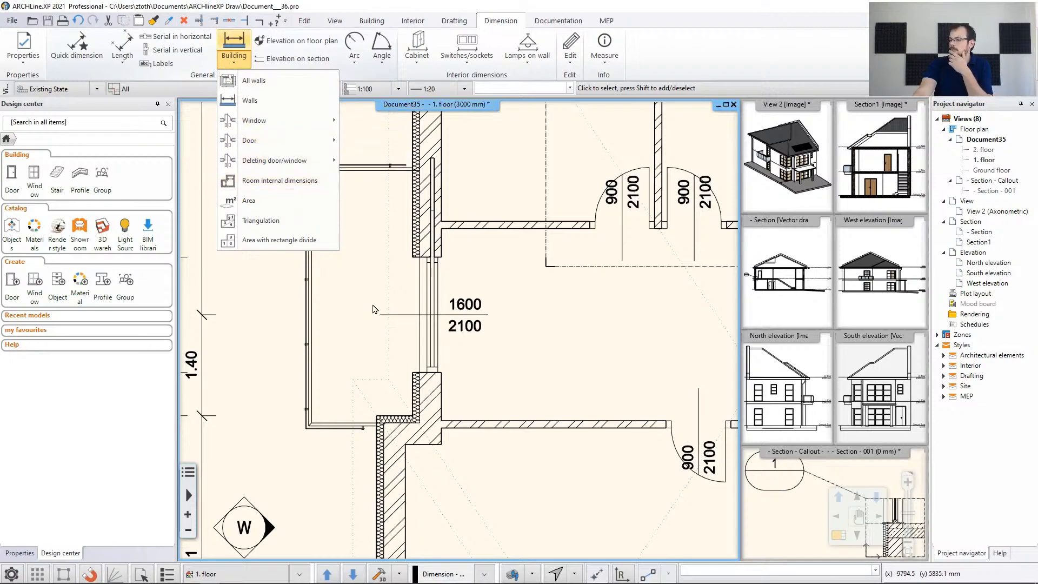
mouse_move(293, 146)
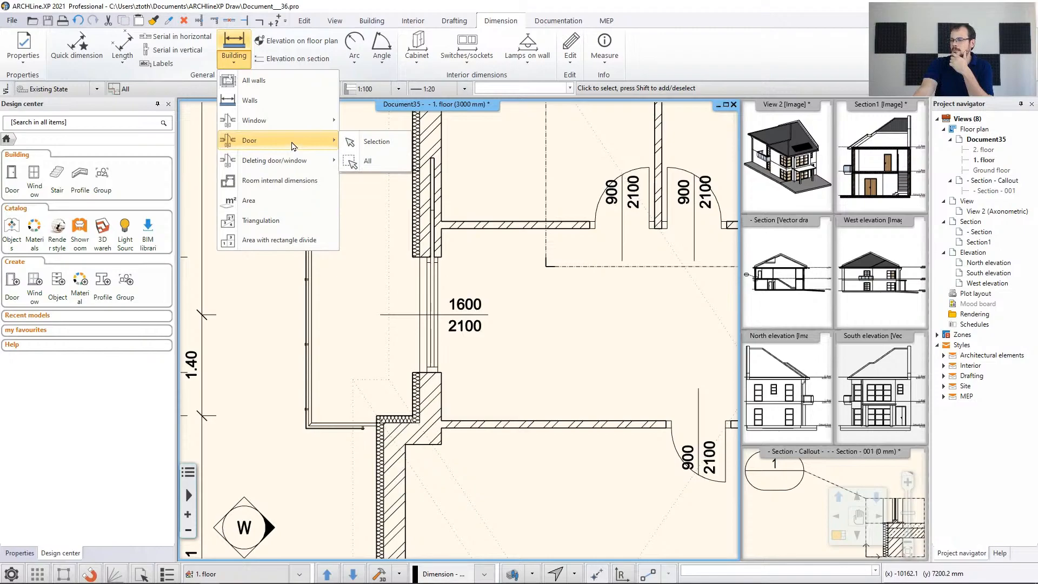
left_click(384, 142)
scroll(432, 285, "up", 2)
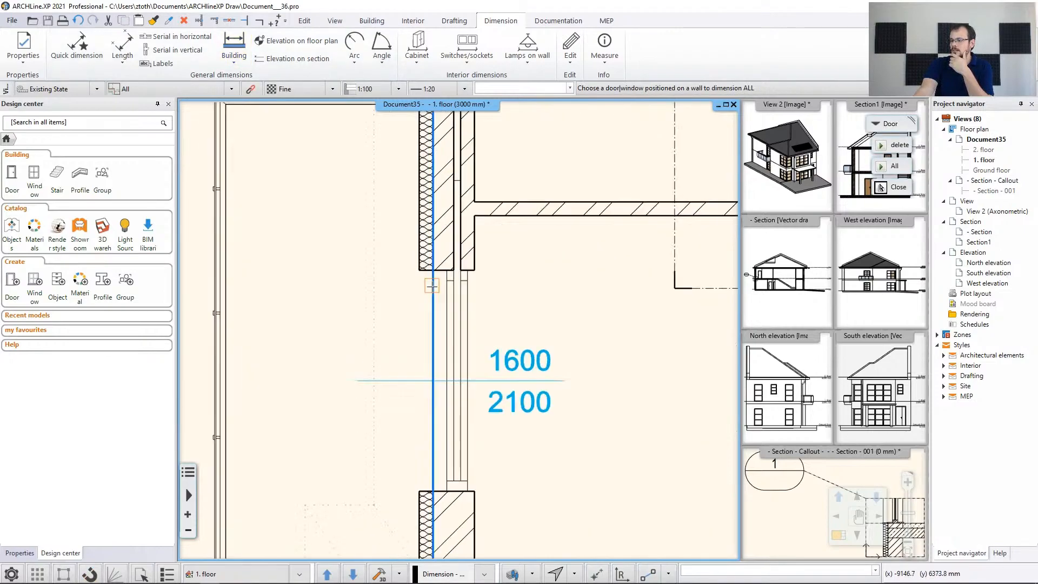
left_click(445, 278)
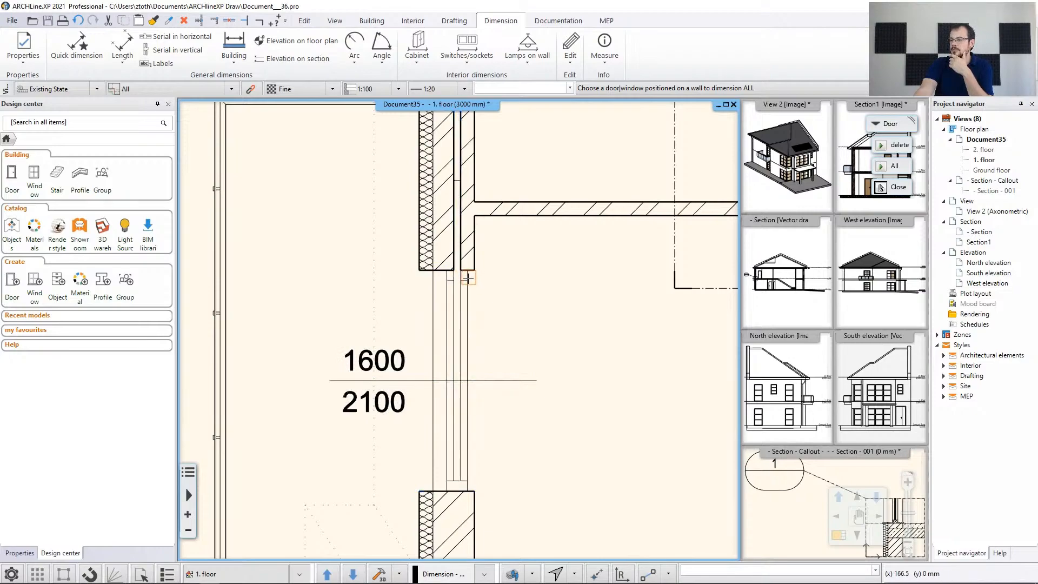
left_click(467, 280)
left_click(447, 281)
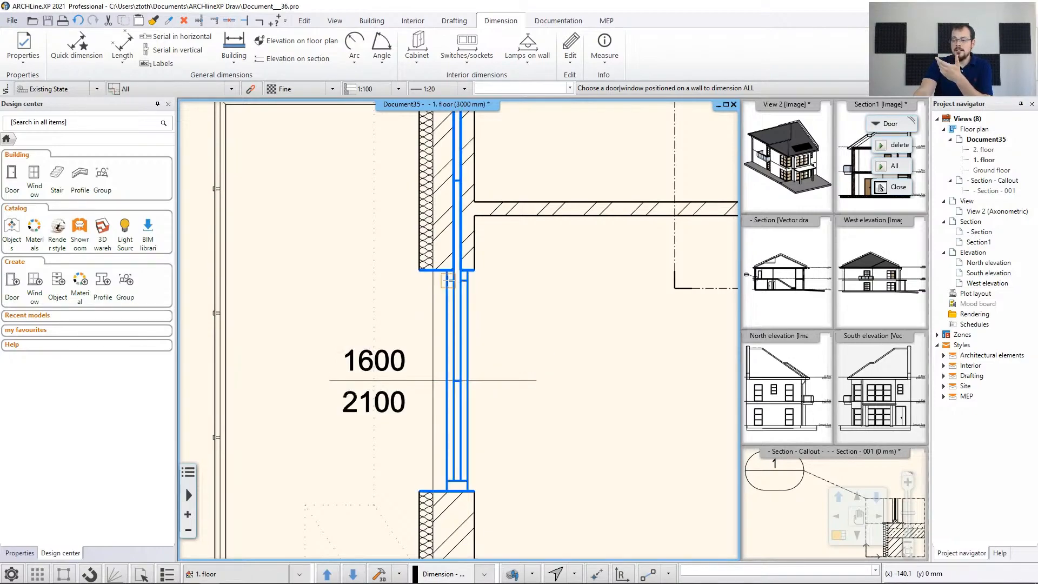
left_click(448, 283)
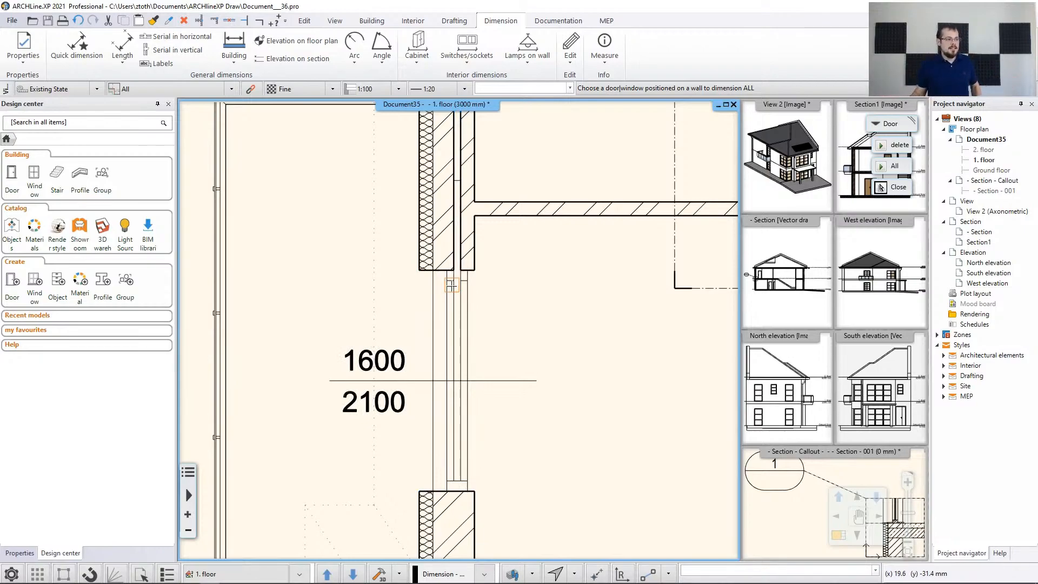
left_click(881, 187)
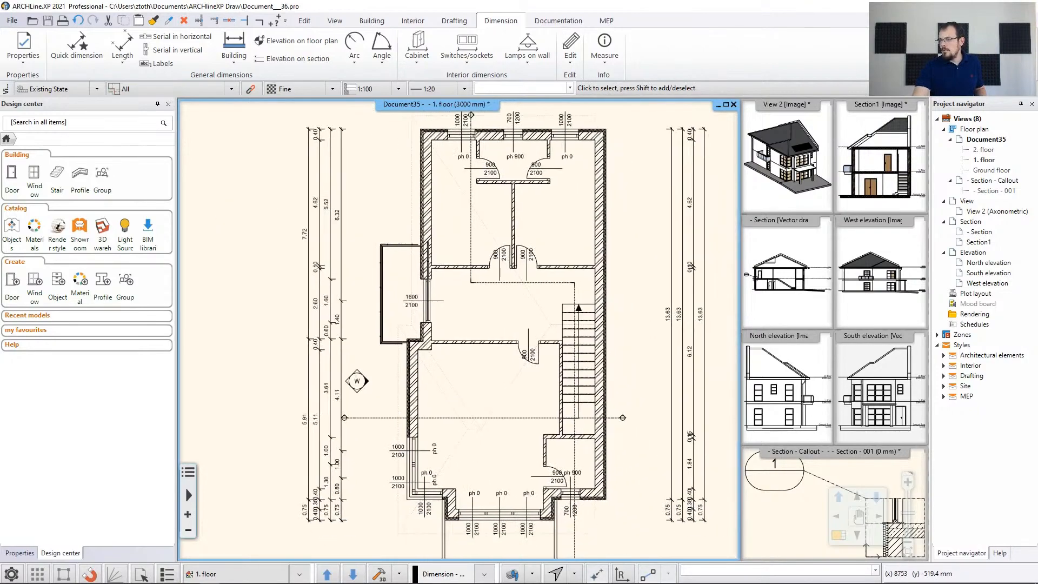
Step: Compare the dimensioned Ground floor and 1. floor plans, ending on the Ground floor
scroll(669, 307, "down", 1)
middle_click_drag(670, 307, 613, 297)
key("Page_Down")
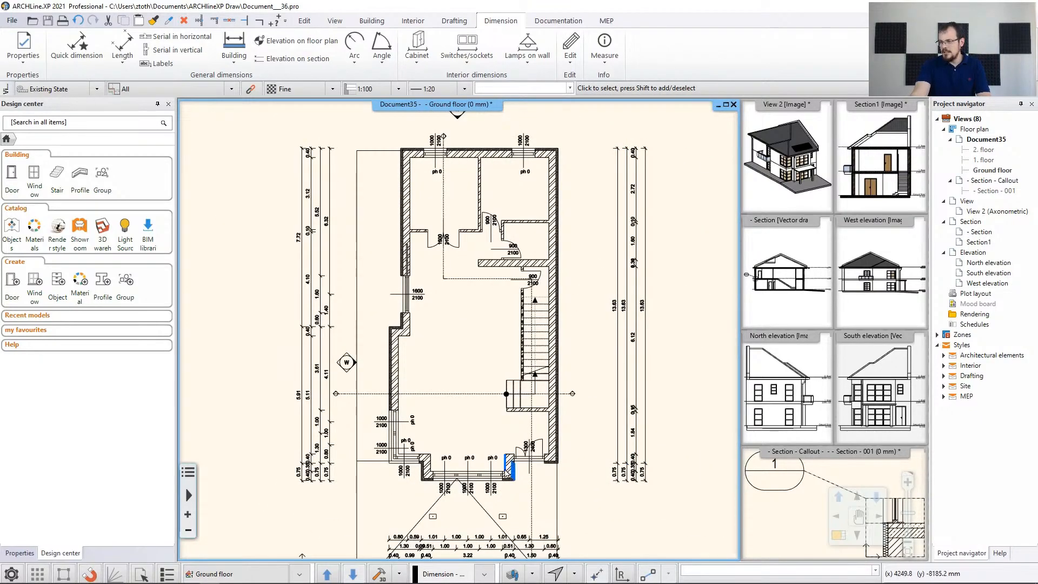
middle_click_drag(505, 471, 497, 439)
middle_click_drag(464, 370, 463, 391)
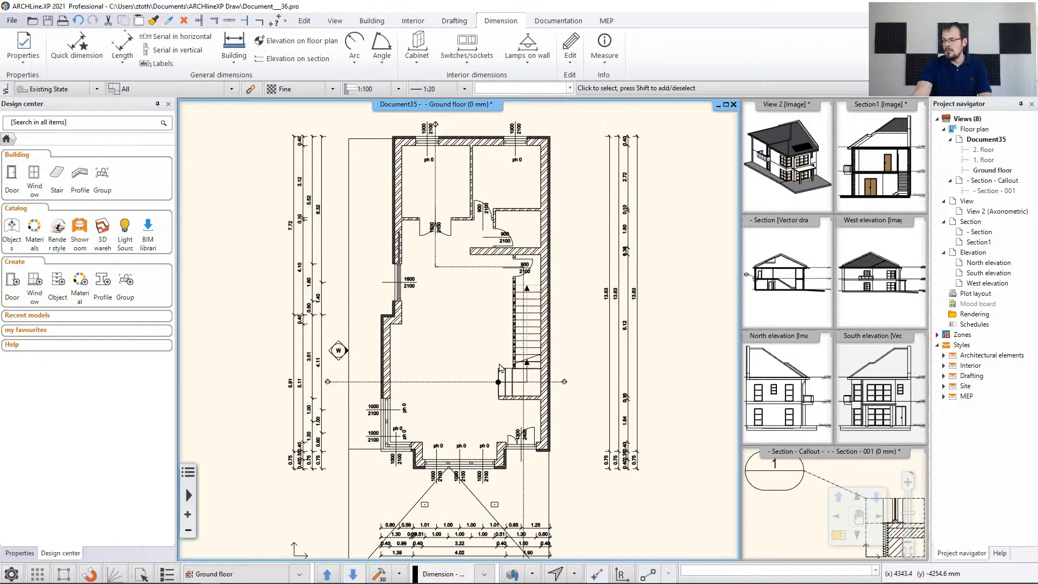
key("Page_Up")
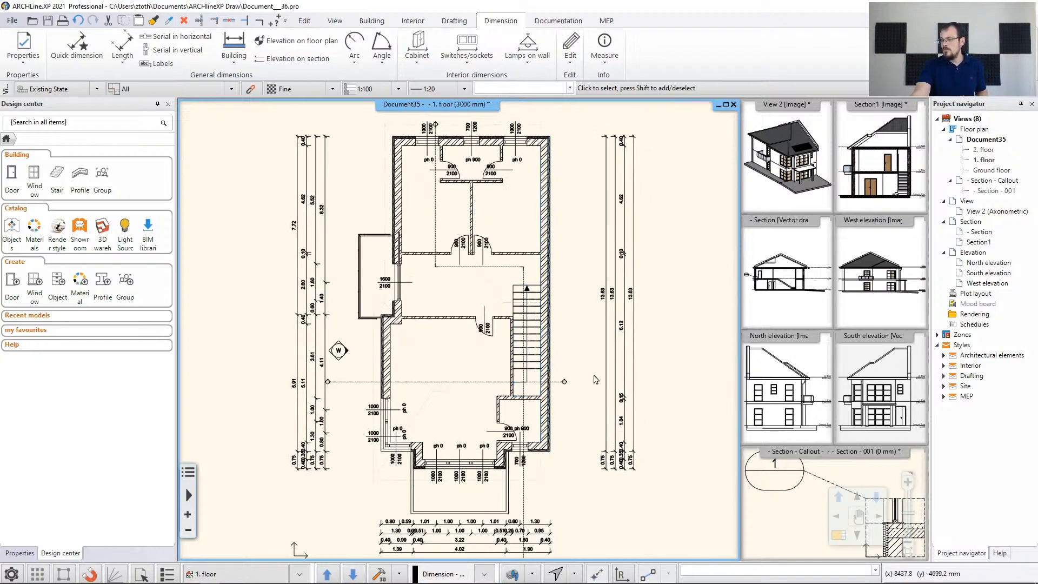
scroll(604, 380, "down", 1)
key("Page_Down")
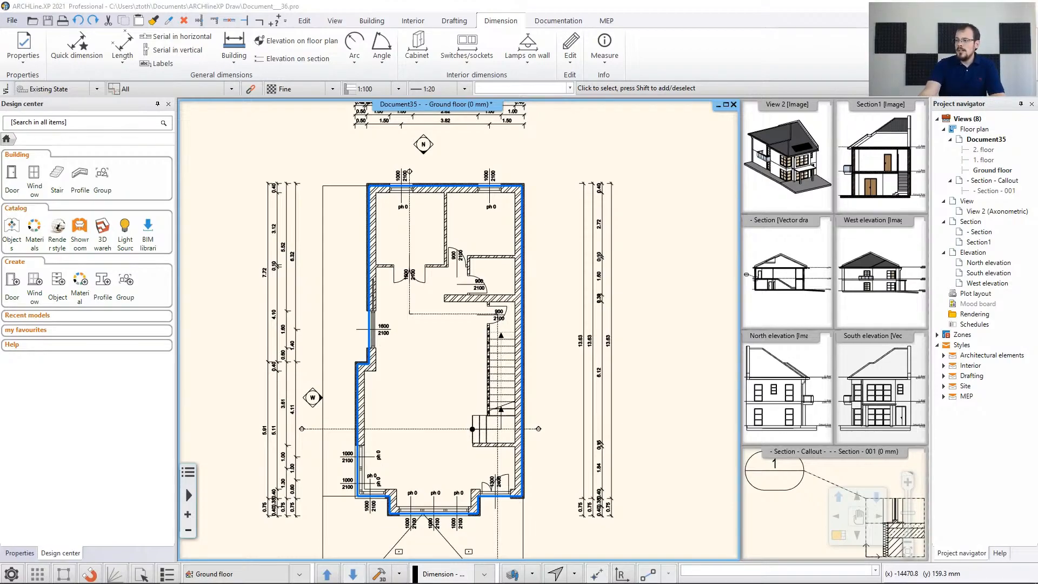
Step: Add a length dimension along the small room's upper wall, from its outer corner to the exterior wall's inner face, placed above the wall
scroll(496, 239, "up", 5)
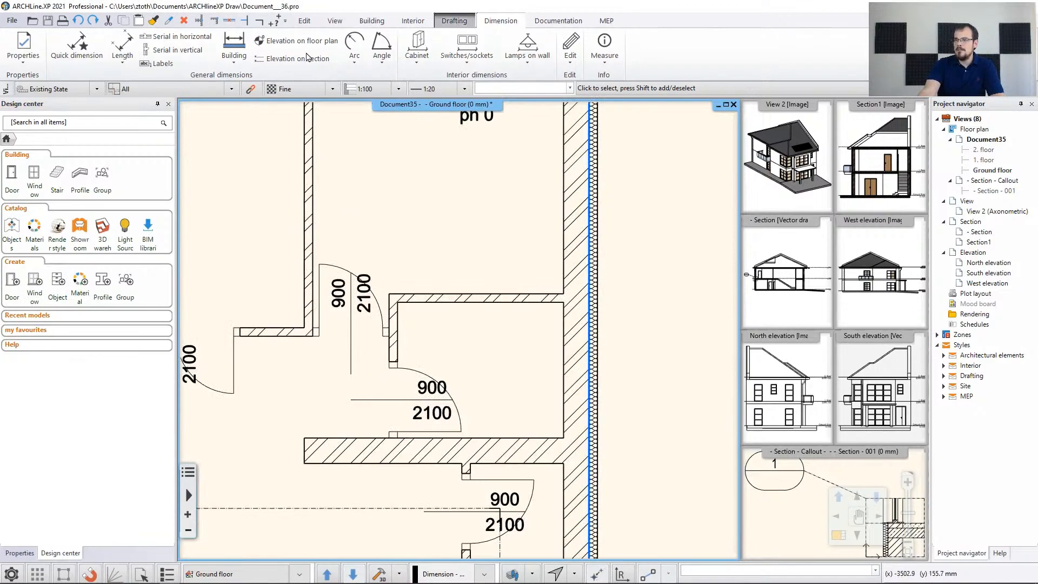
left_click(122, 56)
left_click(136, 81)
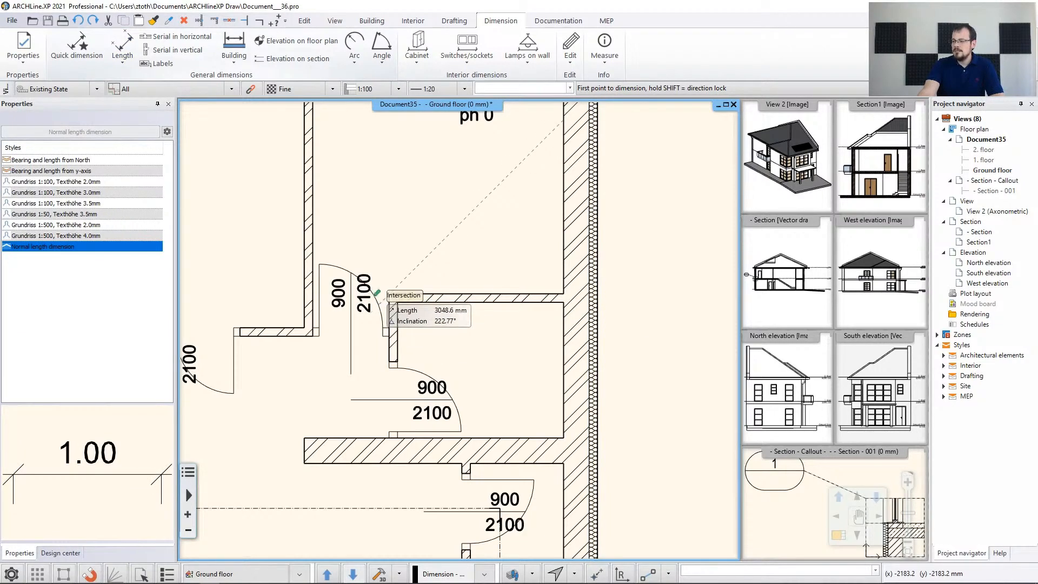
left_click(389, 294)
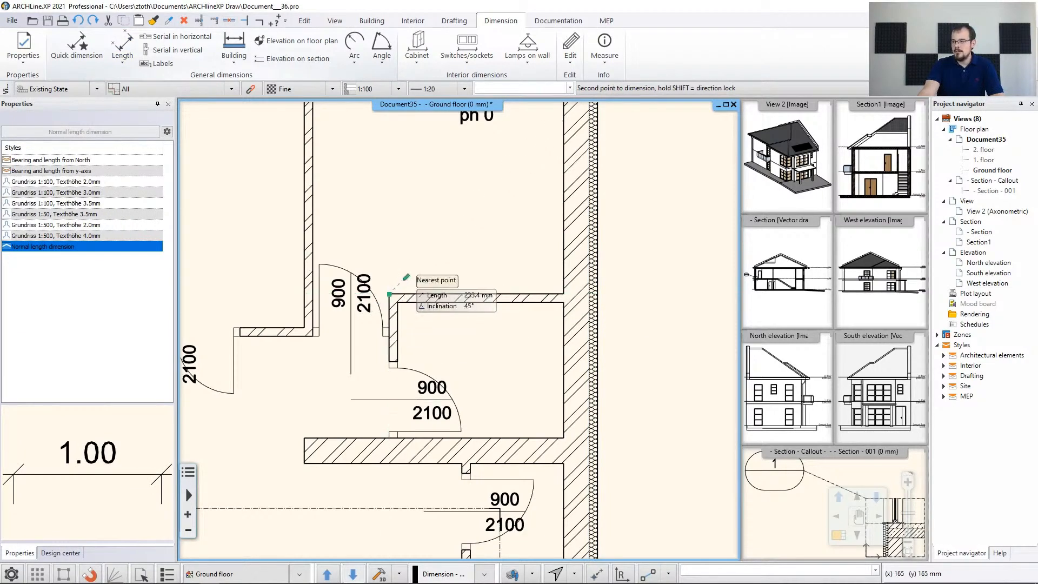
left_click(564, 293)
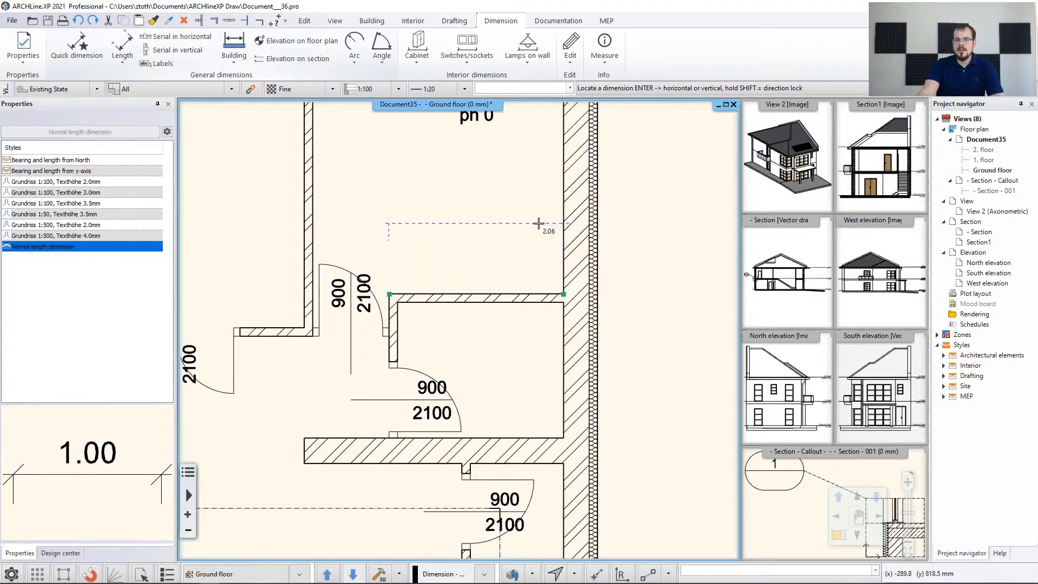
left_click(539, 233)
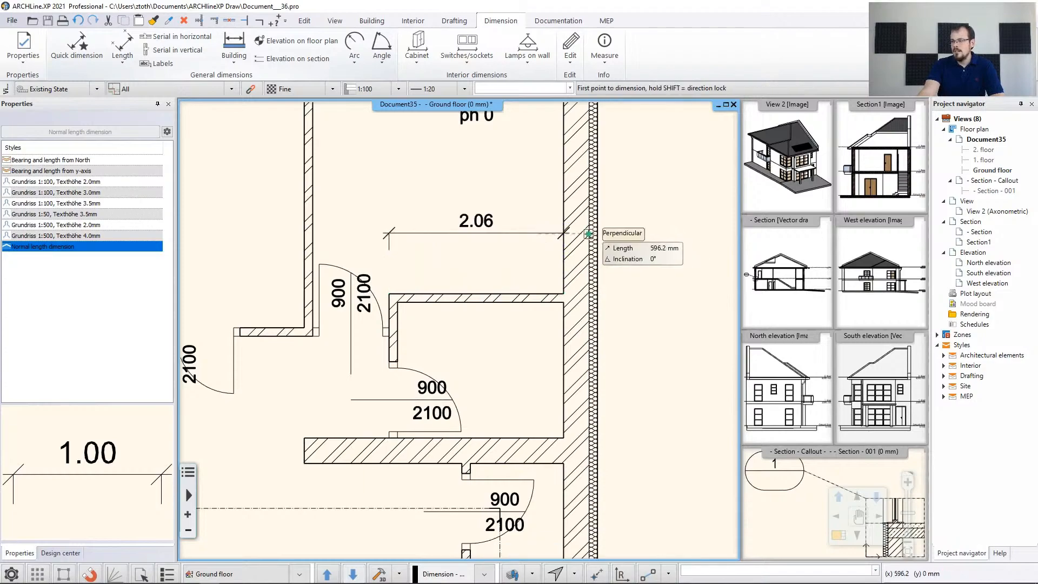
key("Escape")
Step: Start a horizontal serial dimension across the Ground floor's upper-left room, from the exterior wall's inner face to the partition wall
scroll(562, 238, "down", 2)
middle_click_drag(441, 259, 532, 201)
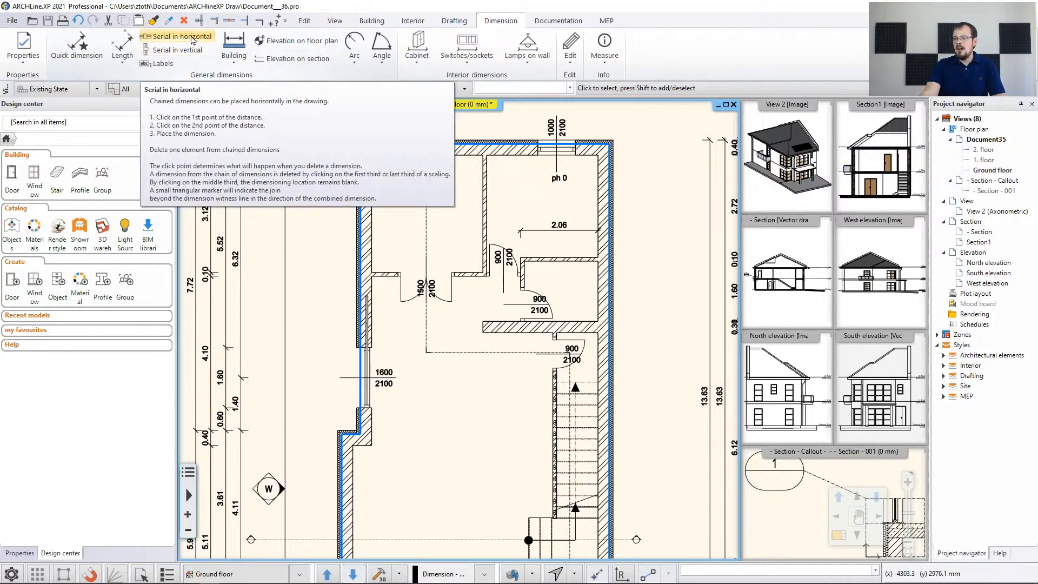
scroll(478, 137, "up", 3)
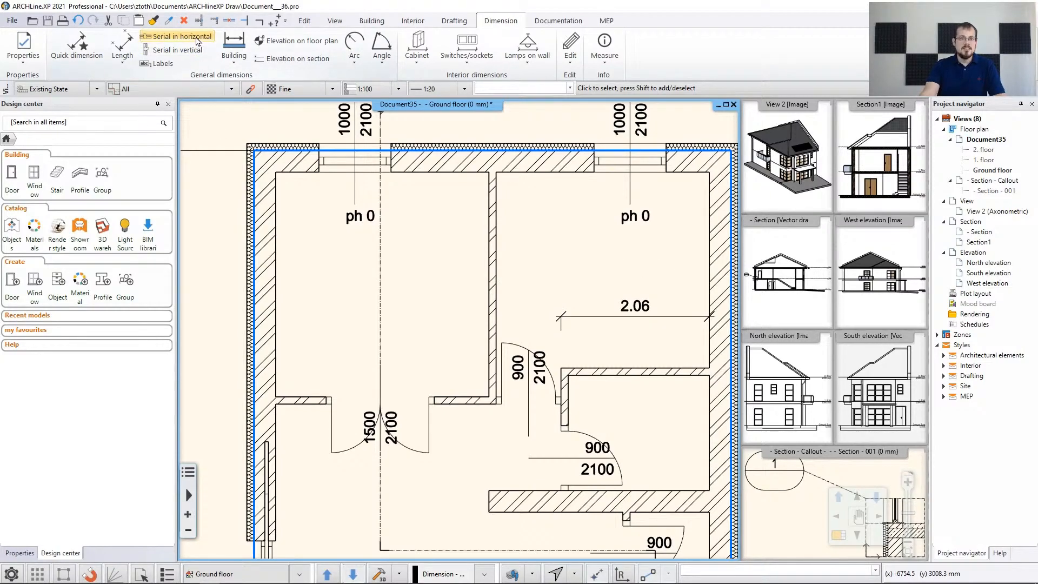
left_click(197, 41)
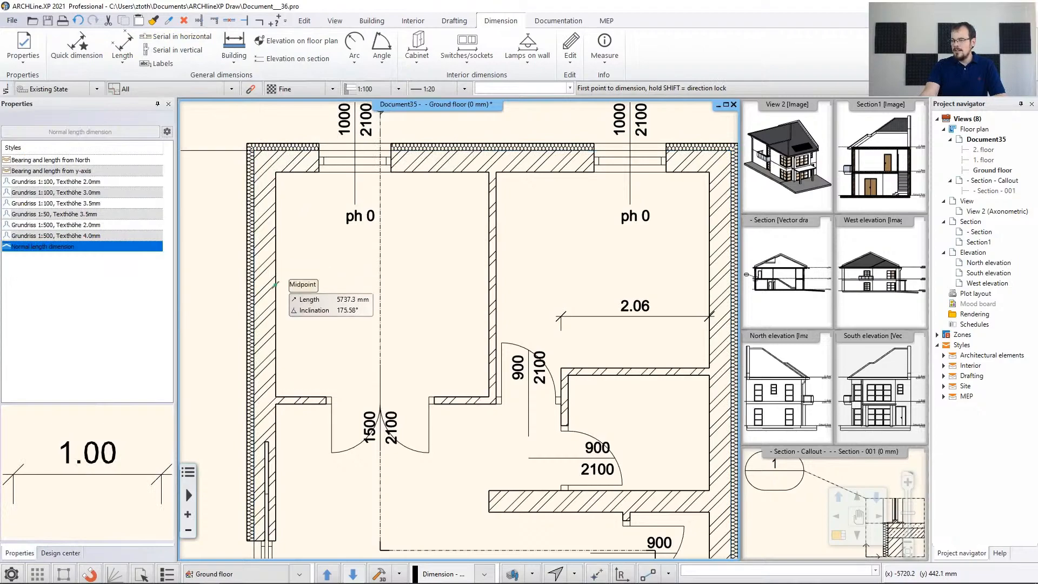
left_click(276, 272)
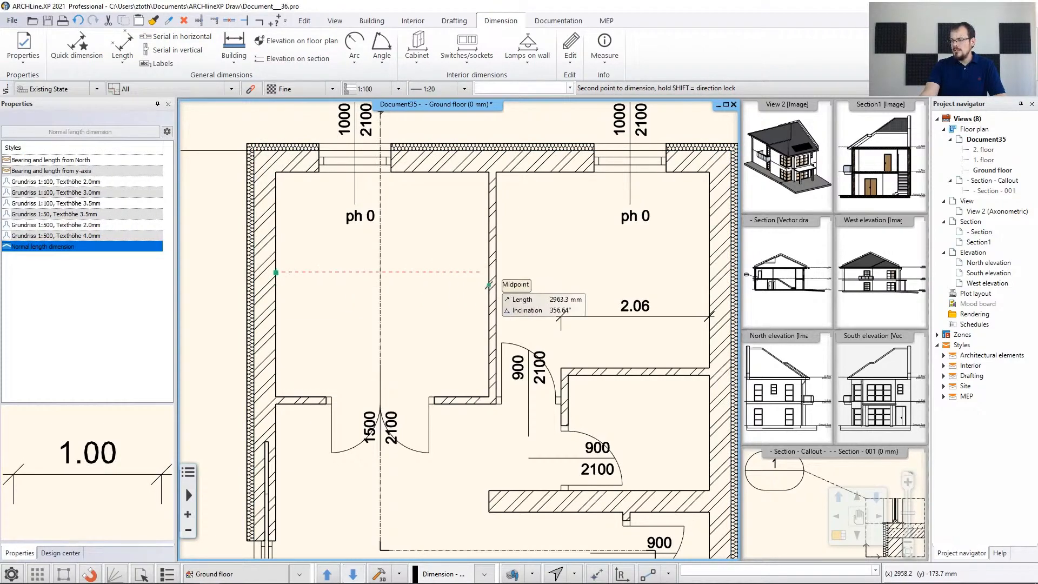
left_click(488, 285)
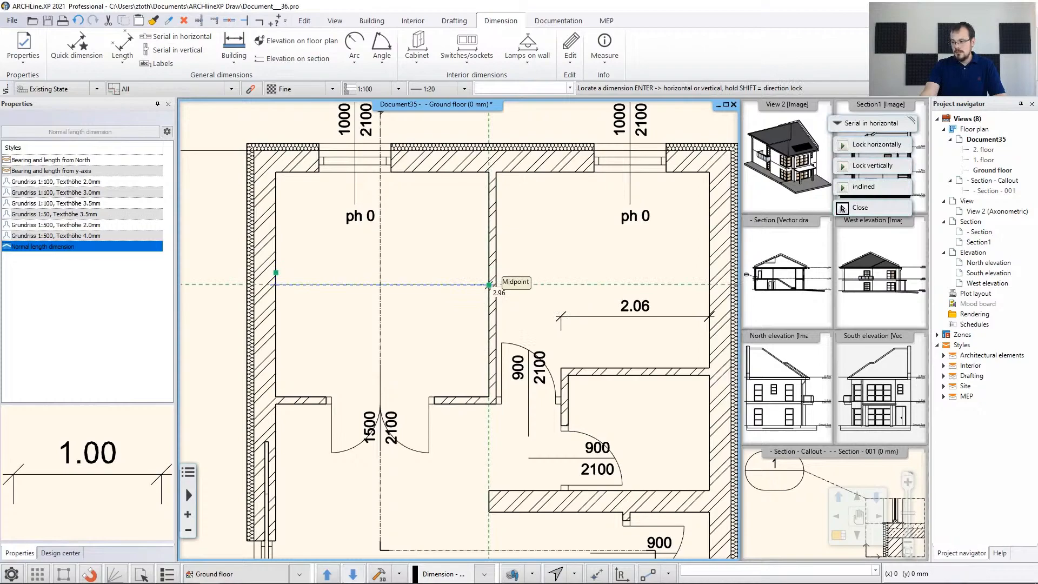
left_click(489, 285)
Step: Add the partition wall's thickness to the serial dimension, placing its text above the dimension line
scroll(489, 283, "up", 3)
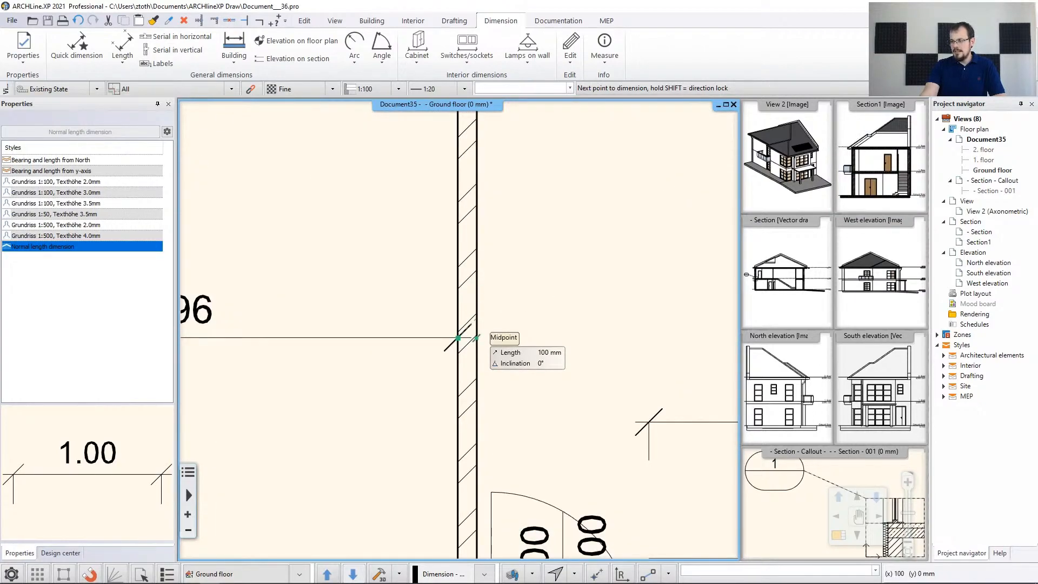
left_click(477, 339)
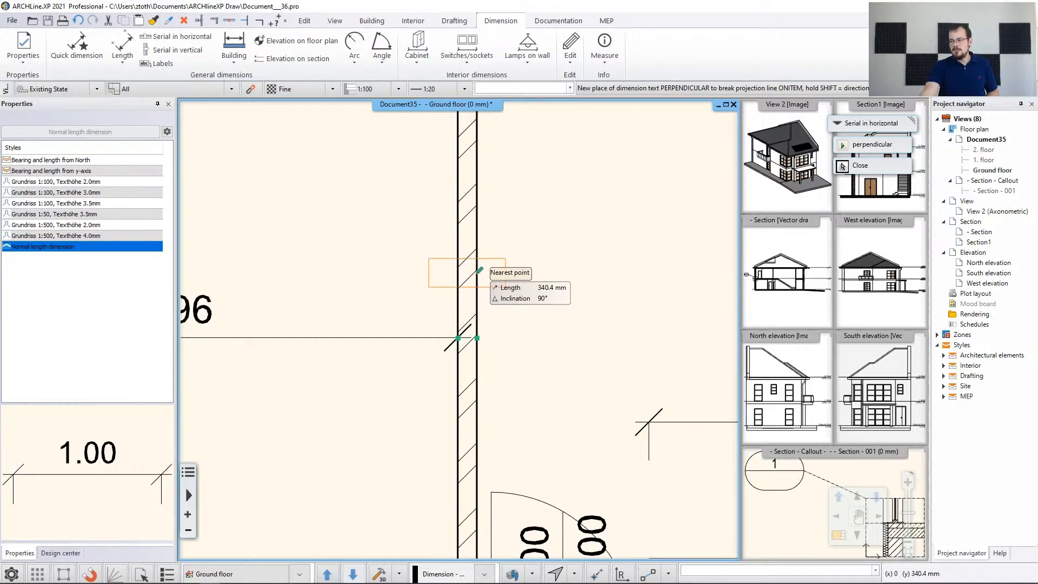
left_click(479, 268)
scroll(573, 335, "down", 2)
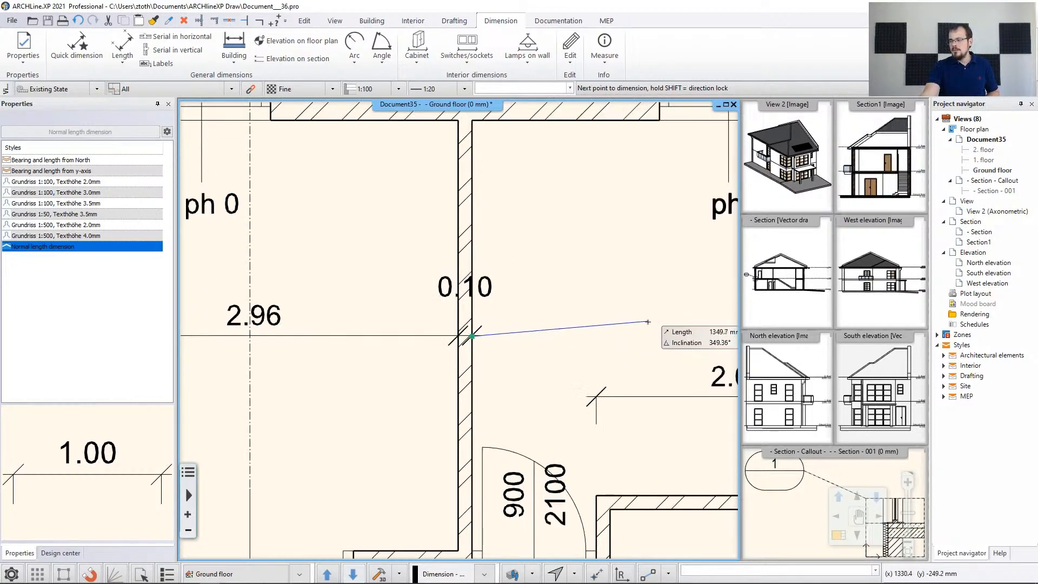
Step: Extend the serial dimension across the upper-right room to the exterior wall's inner face and finish the chain
middle_click_drag(669, 325, 400, 324)
left_click(611, 336)
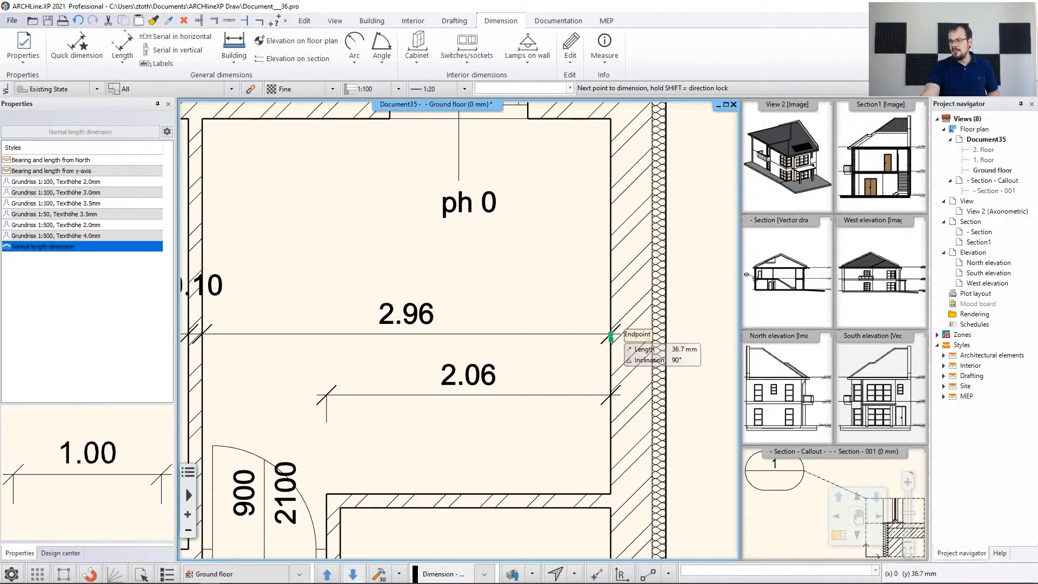
scroll(459, 330, "down", 3)
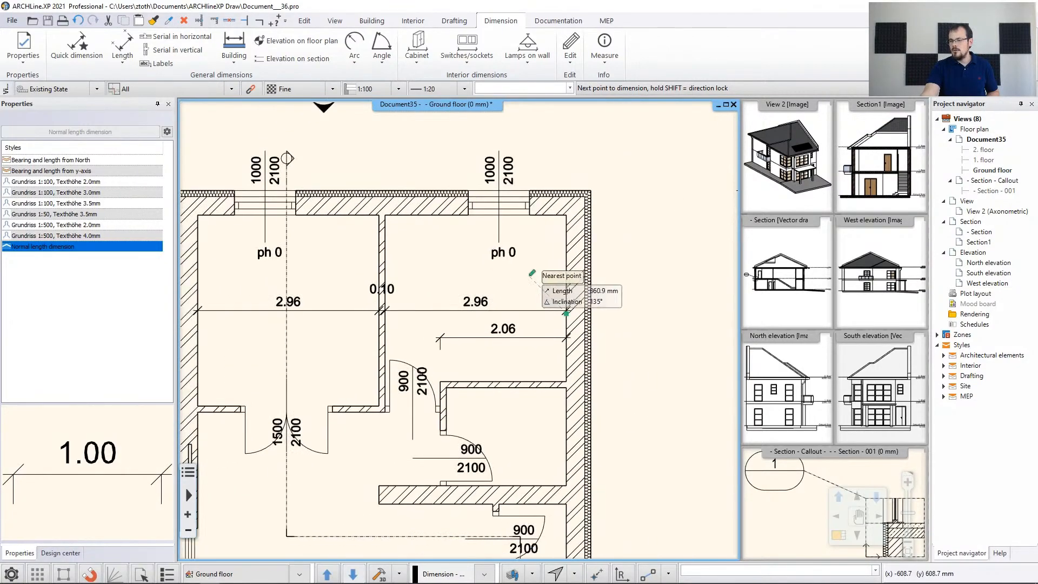
key("Escape")
key("Escape")
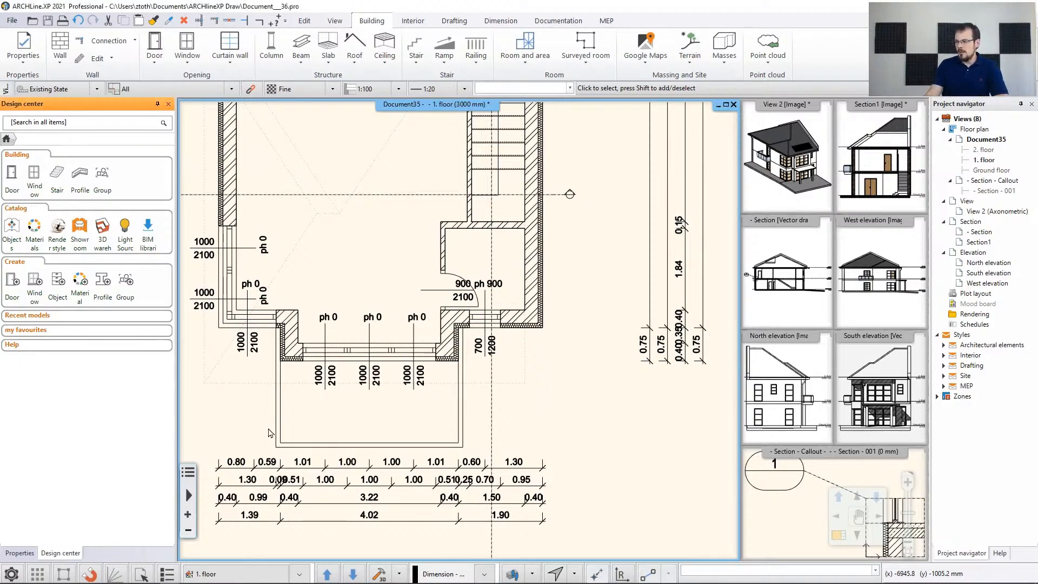
Step: On the 1. floor, set the distance between the small corner room's window and the adjacent outer side wall to 500 mm
scroll(388, 319, "up", 3)
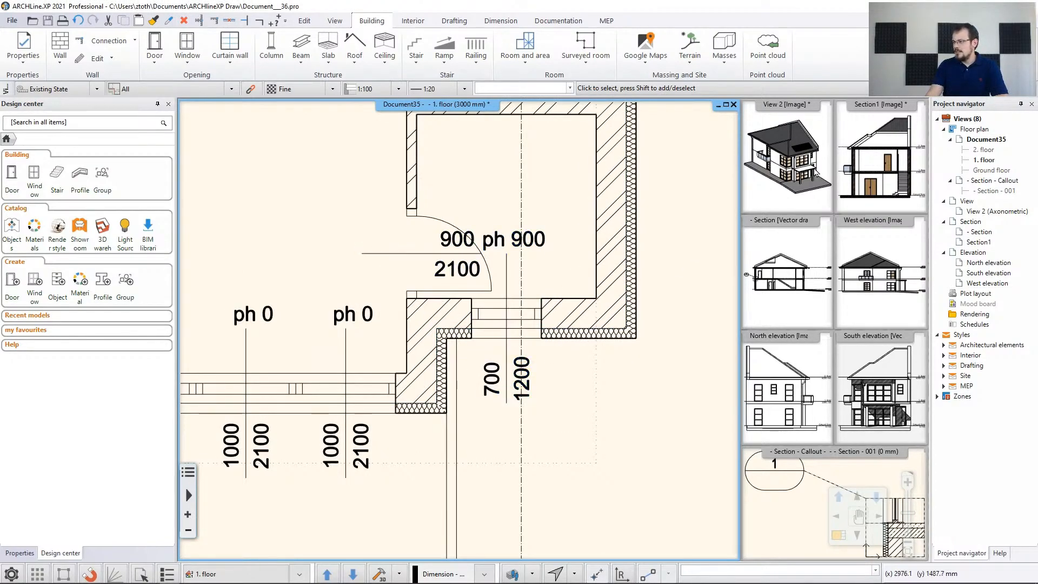
left_click(776, 139)
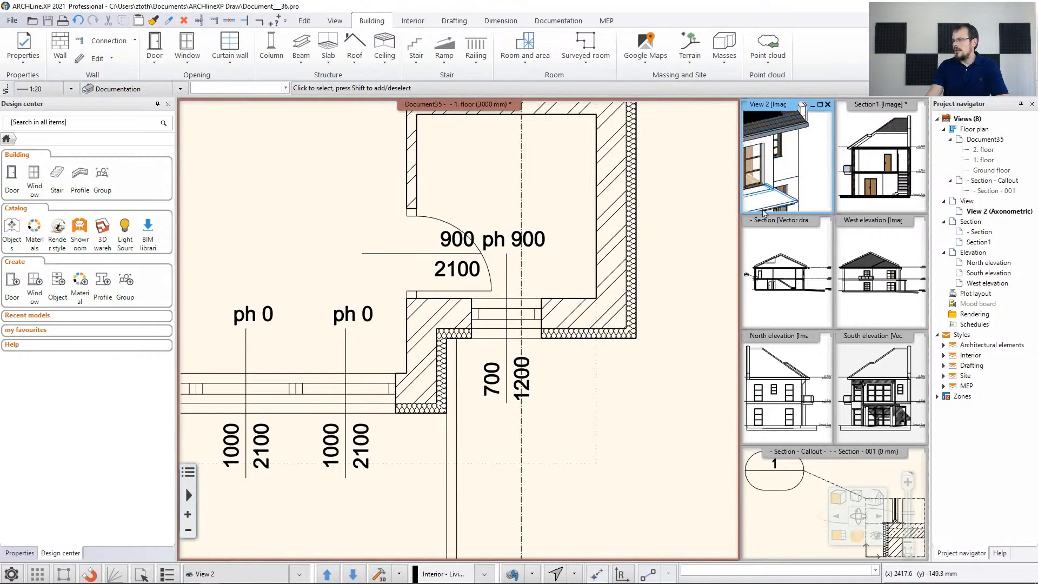
left_click(502, 315)
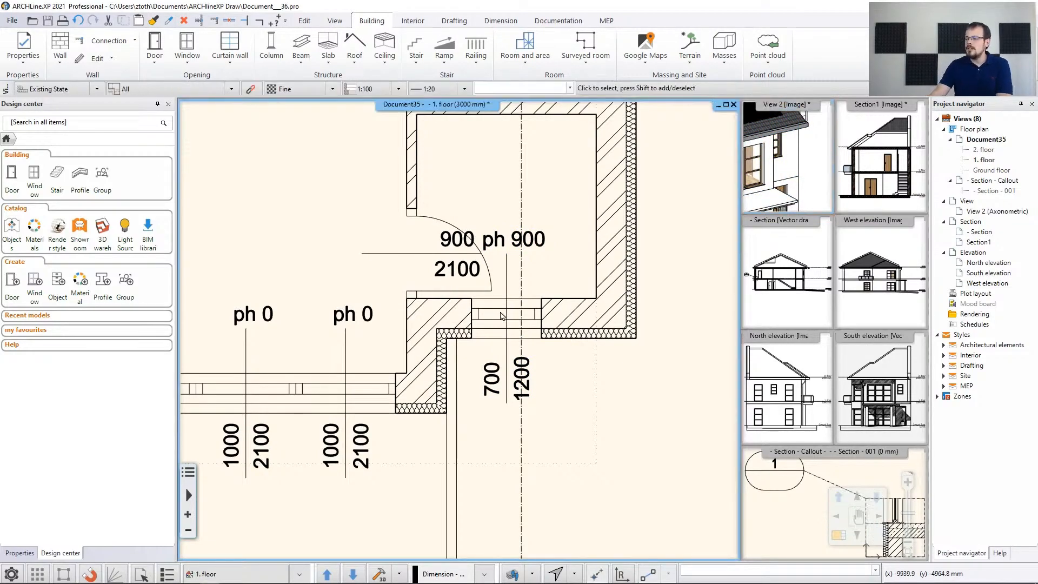
left_click(502, 315)
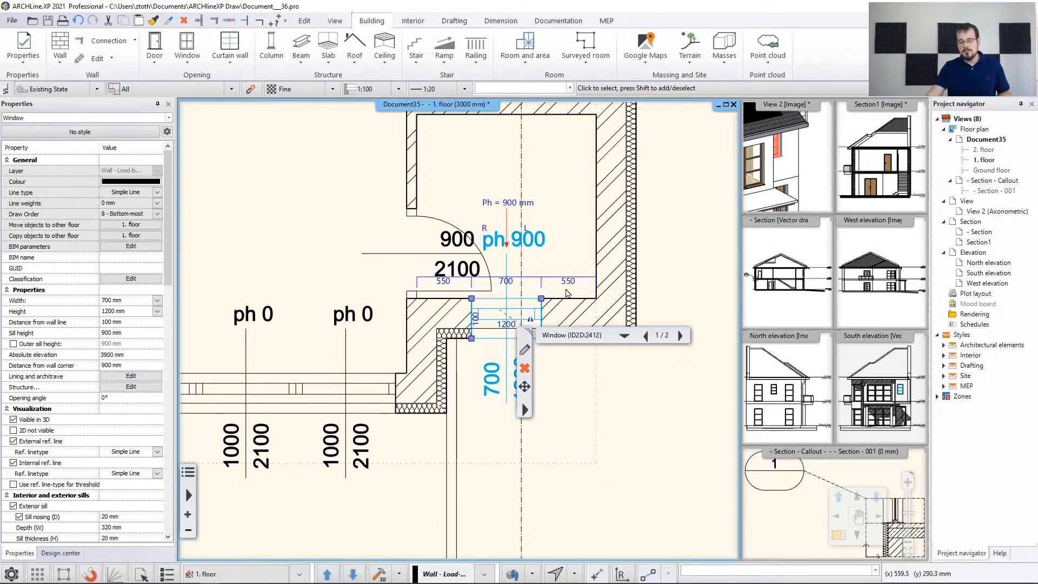
scroll(569, 290, "down", 1)
middle_click_drag(571, 294, 551, 155)
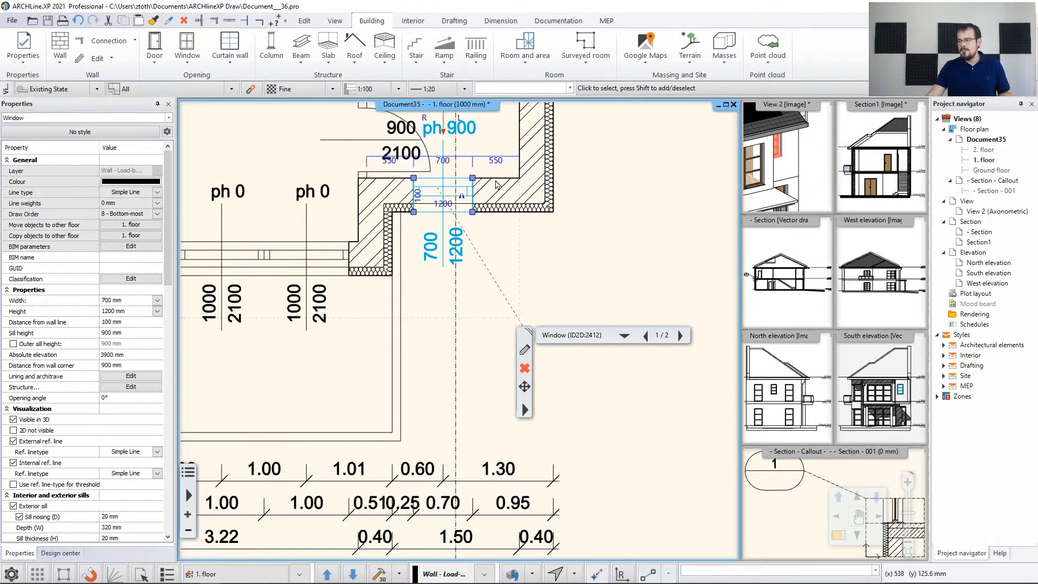
left_click(495, 162)
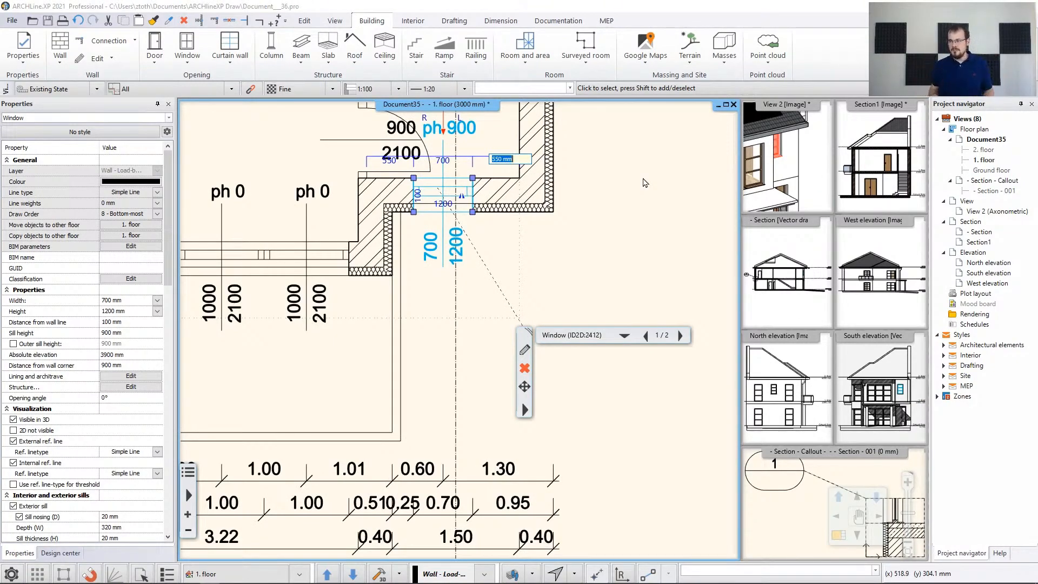
type("500")
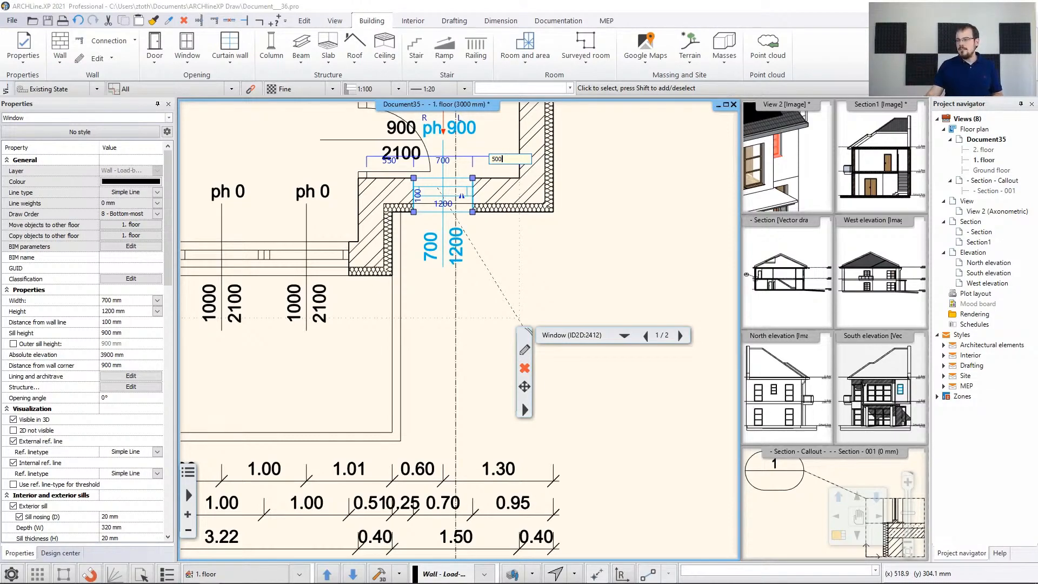
key("Return")
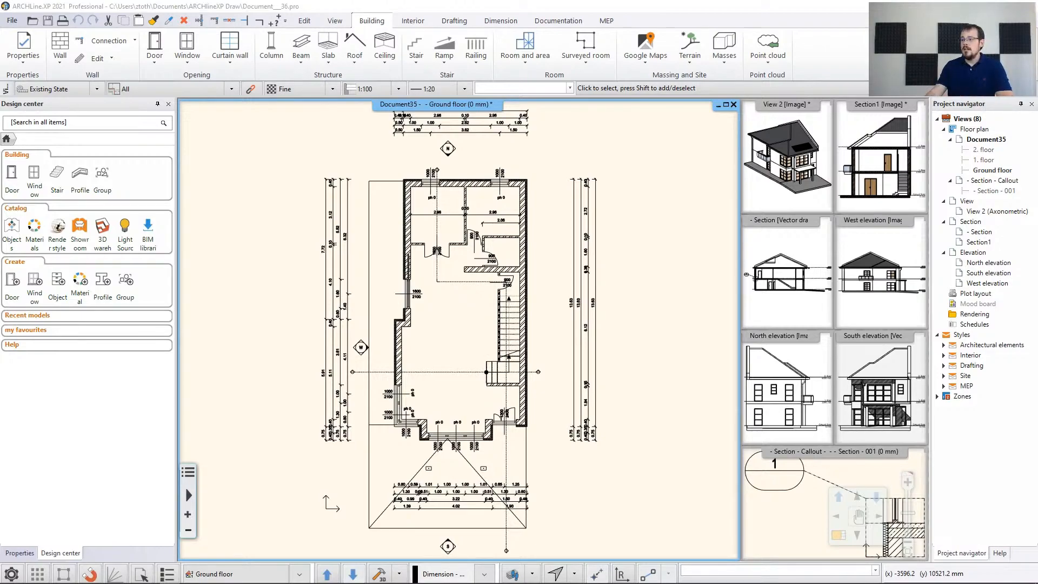
Step: Open the Room and area properties for the Ground floor and review the norms, rules and upper limit settings
scroll(415, 258, "up", 4)
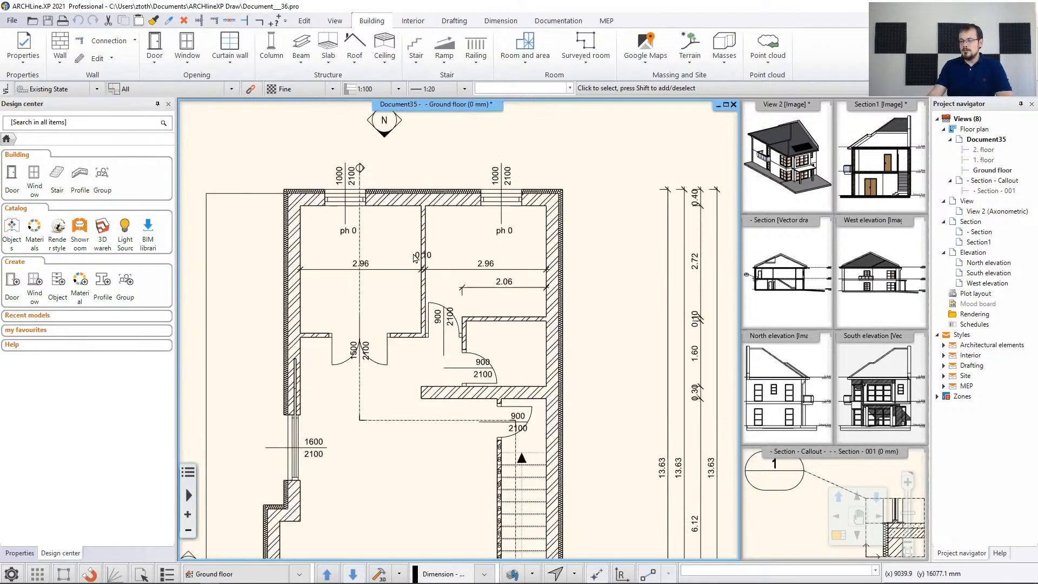
scroll(376, 267, "up", 1)
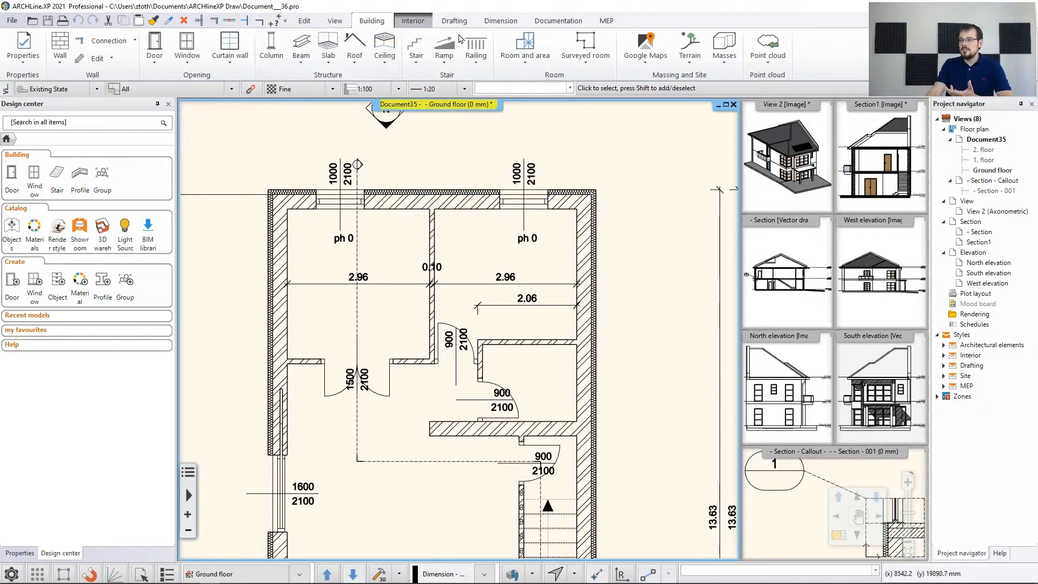
left_click(537, 64)
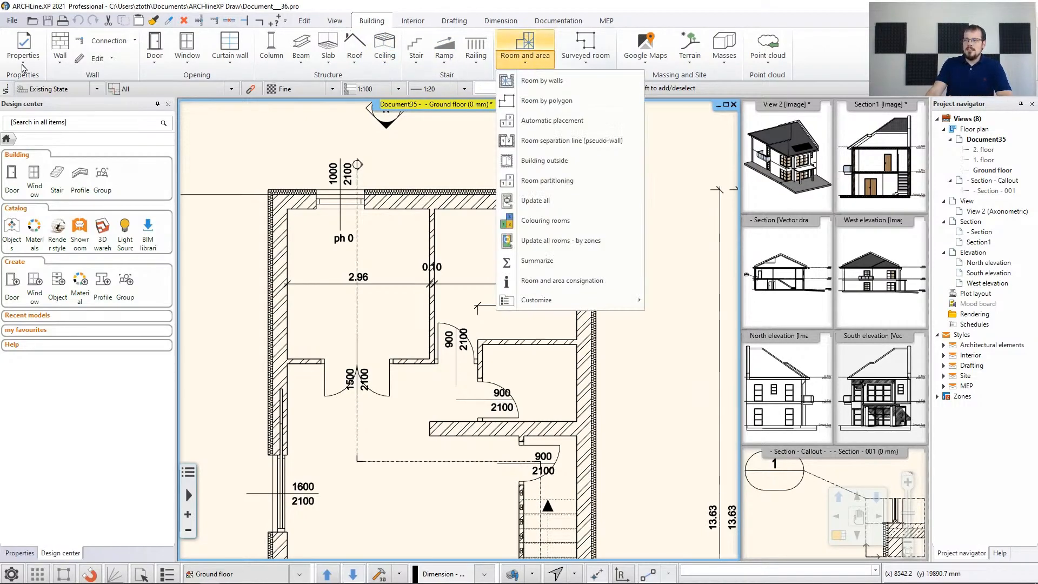
left_click(22, 68)
mouse_move(54, 160)
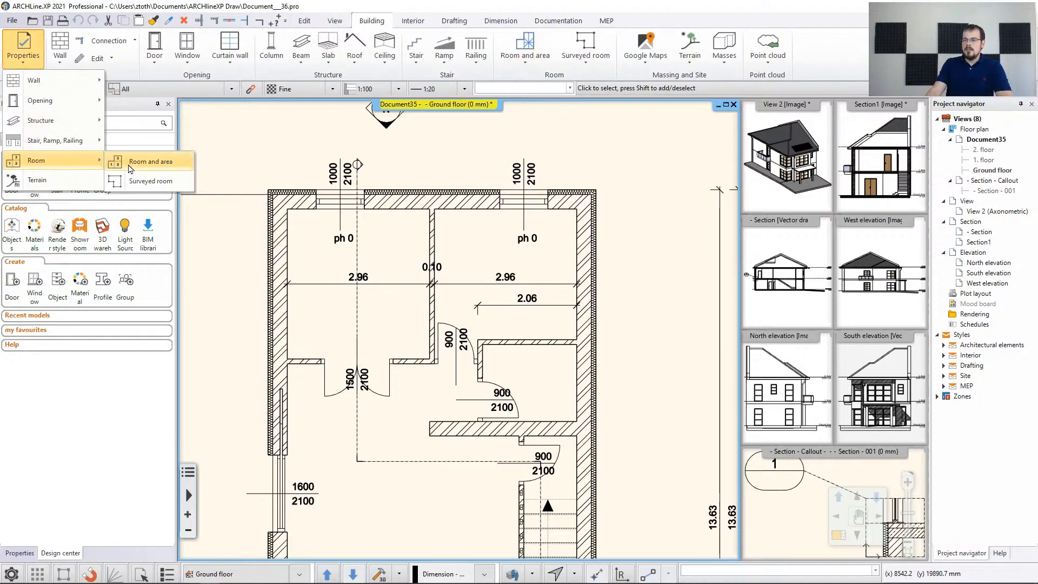
left_click(141, 162)
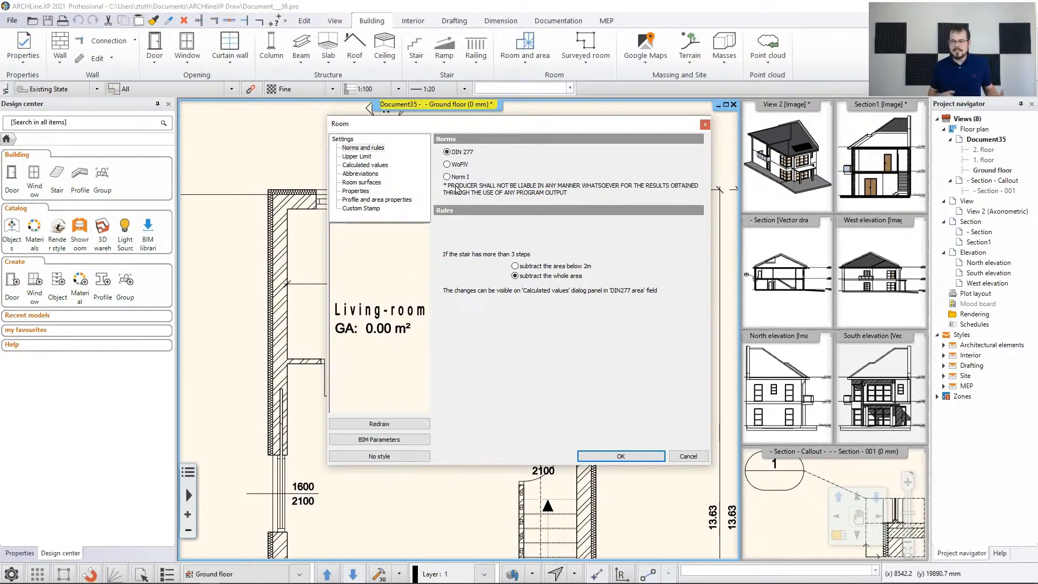
left_click(363, 157)
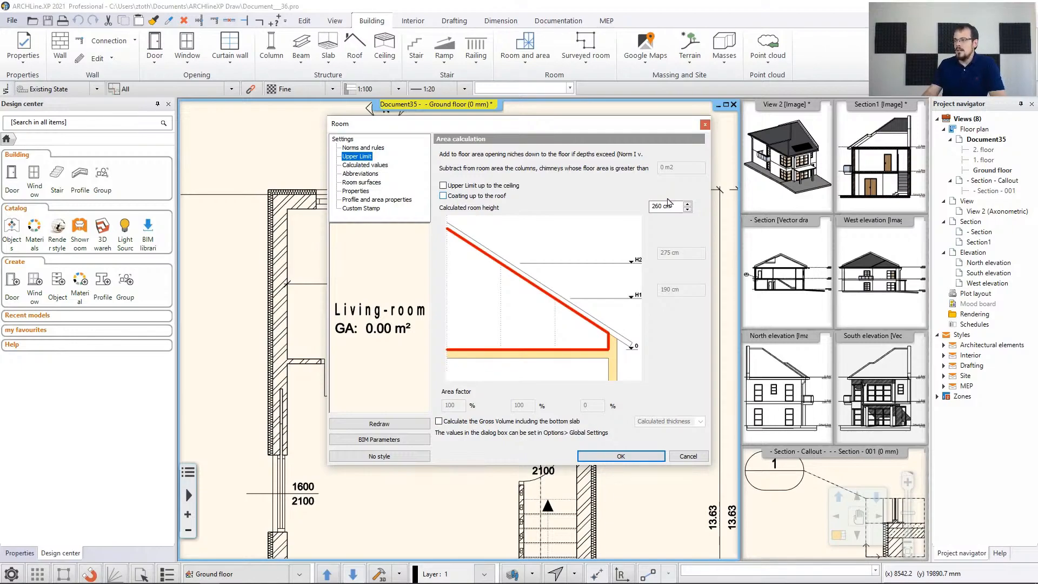
Step: Set the default room name in the calculated values to Room
left_click(368, 166)
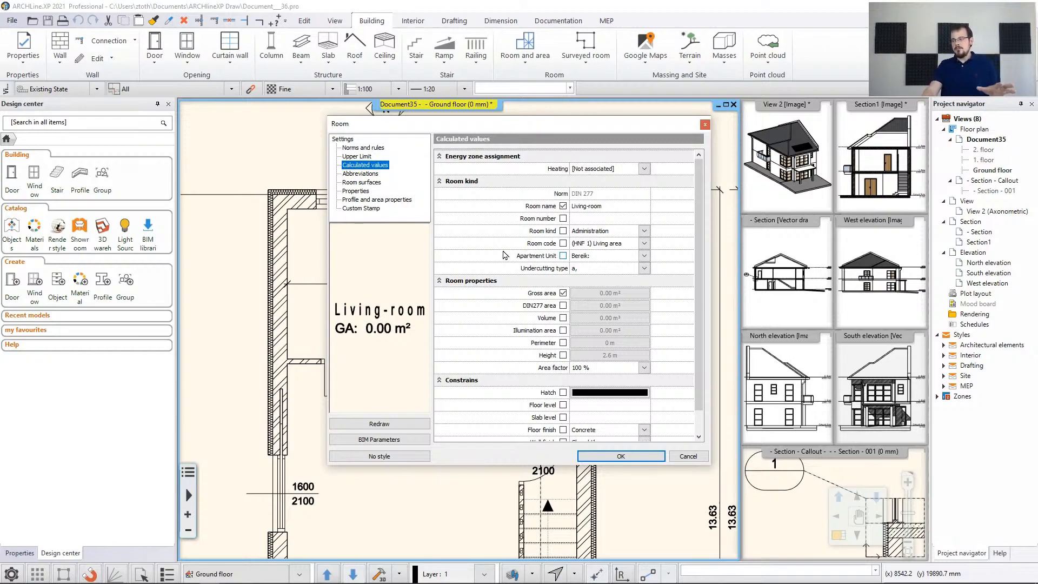
left_click(612, 207)
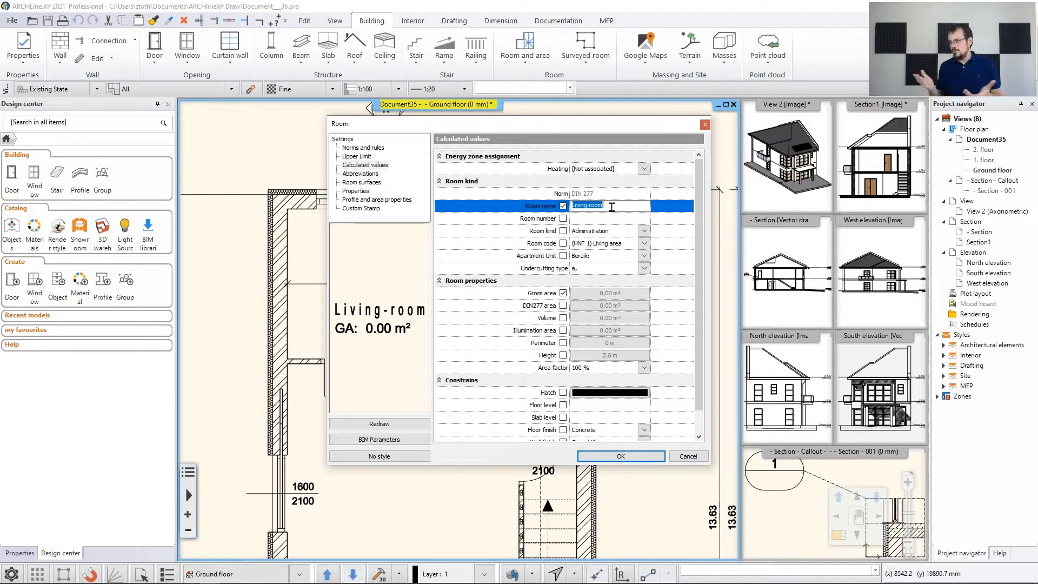
type("Room")
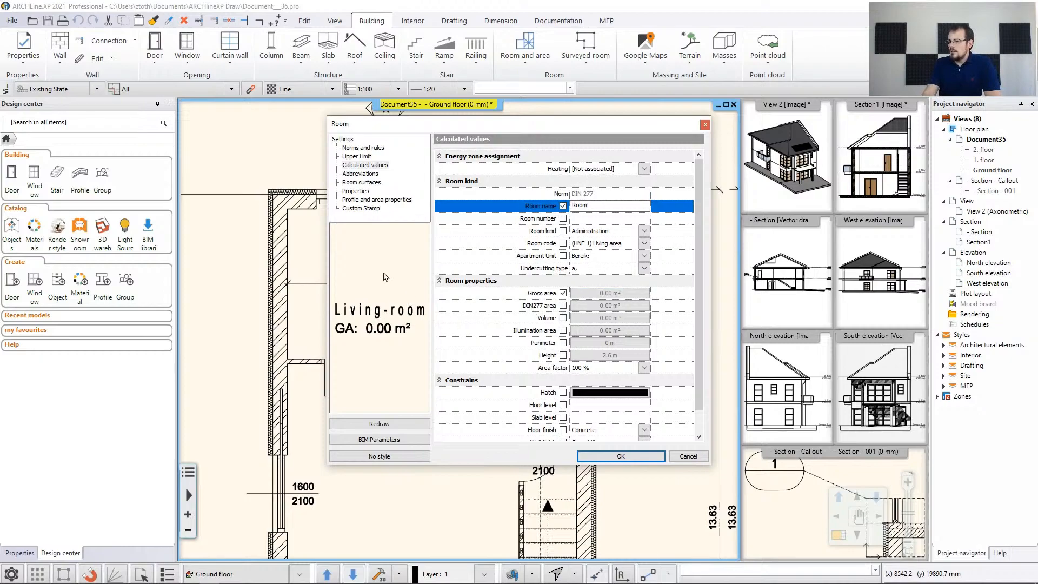
Step: Try showing the Concrete floor finish in the room stamp preview, then switch it off again
scroll(605, 330, "down", 2)
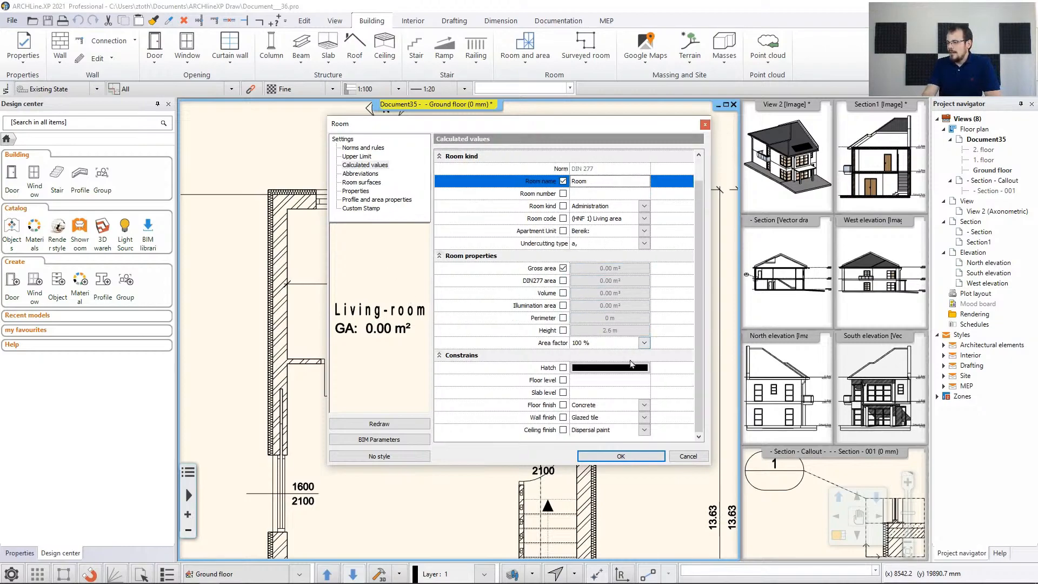
left_click(562, 405)
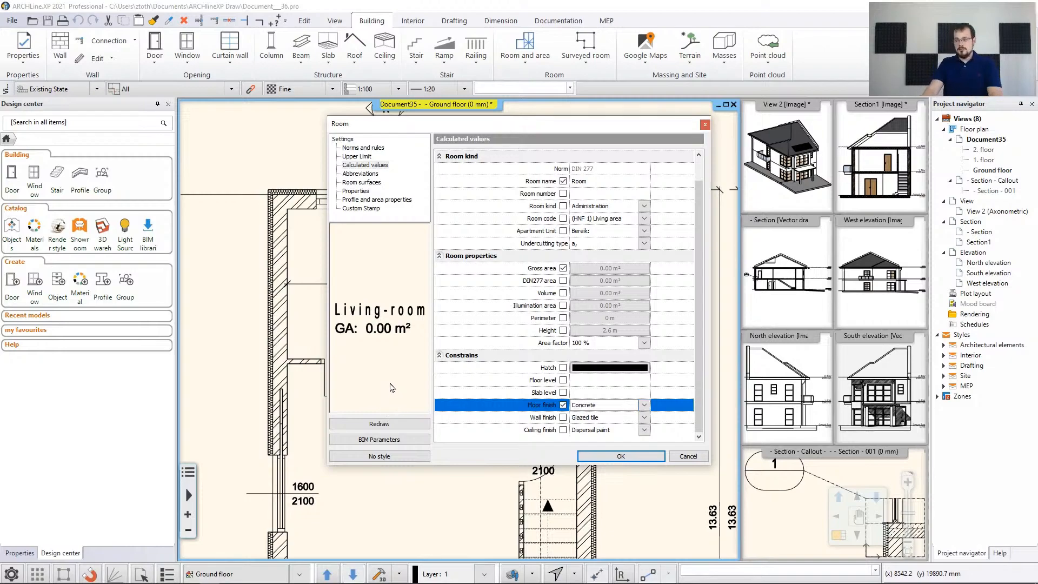
left_click(377, 423)
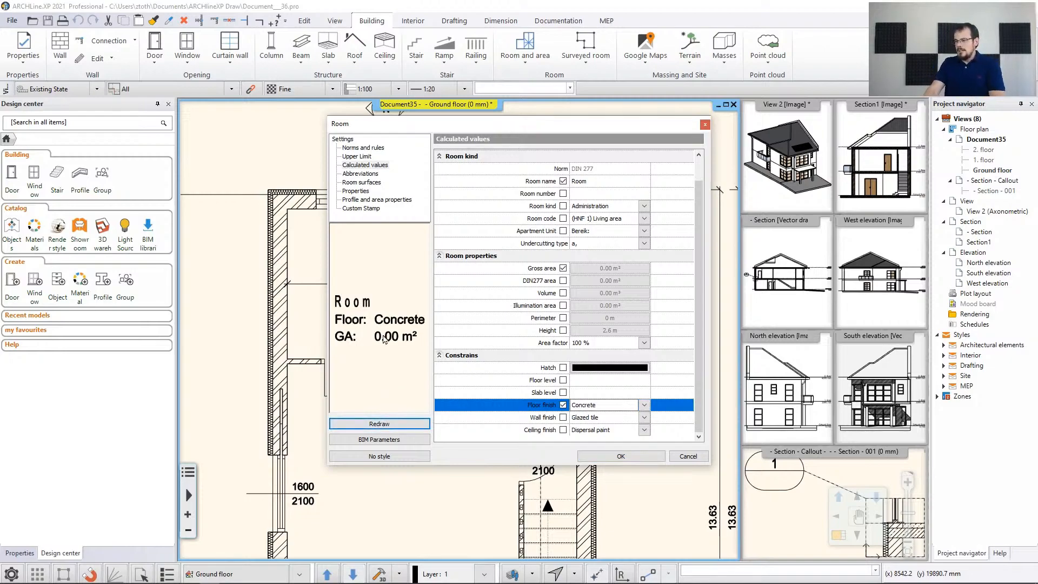
left_click(563, 405)
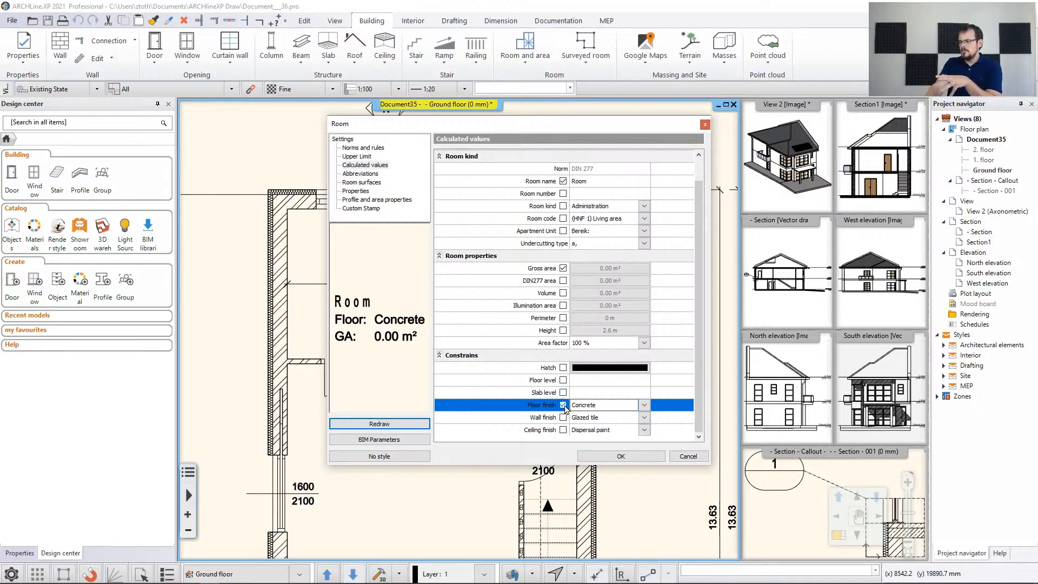
Step: Refresh the room stamp preview and accept the room settings
left_click(401, 425)
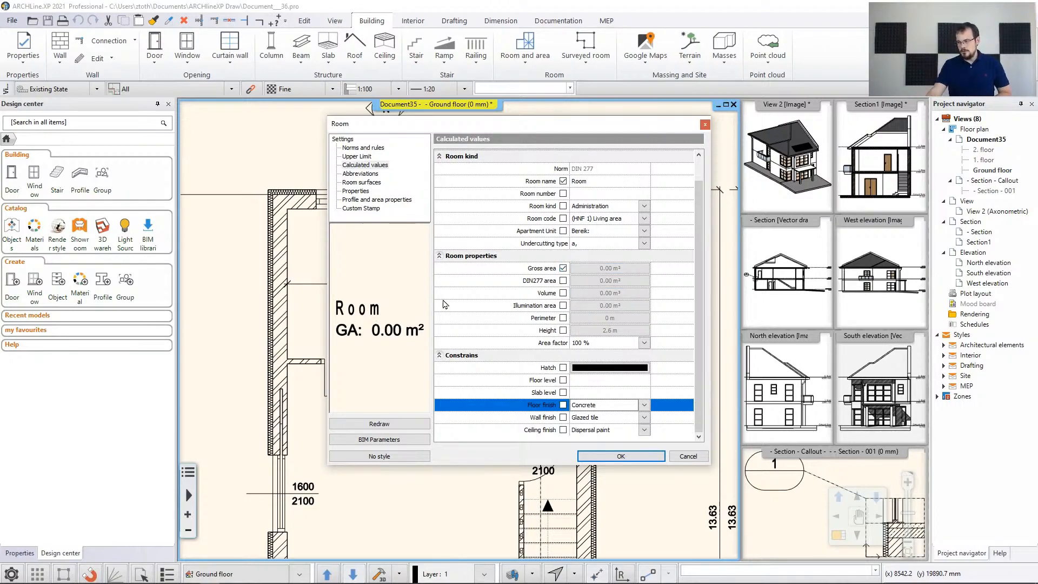
left_click(622, 459)
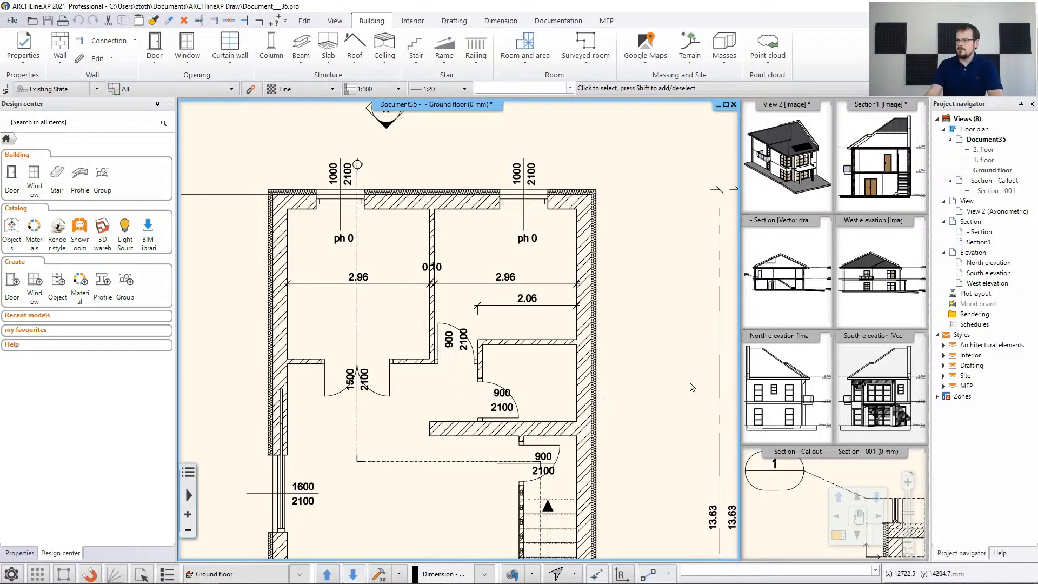
Step: Place room stamps by walls in the two upper rooms, the small room beside the stairs and the large main room
left_click(524, 59)
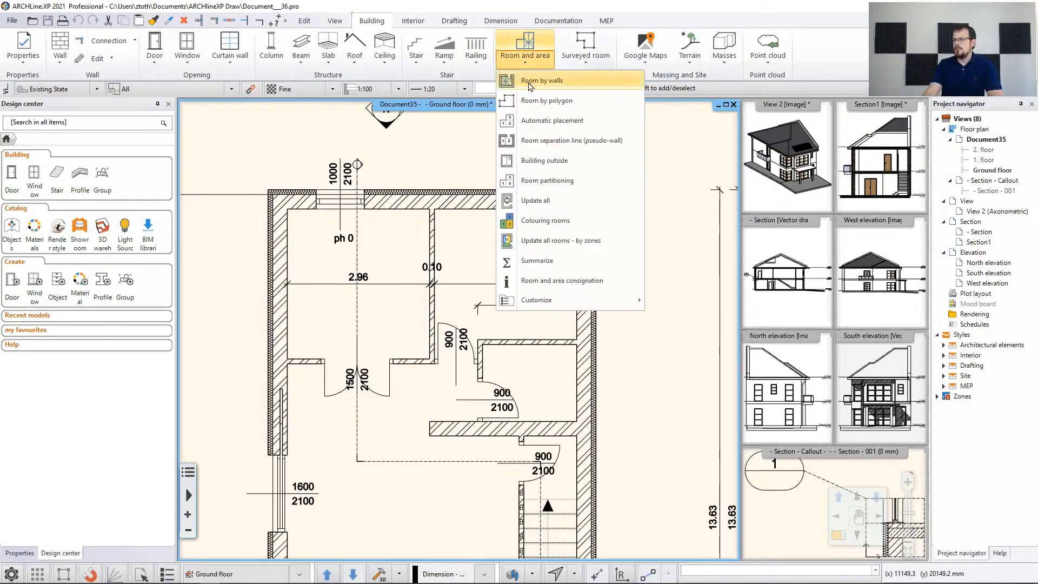
left_click(530, 81)
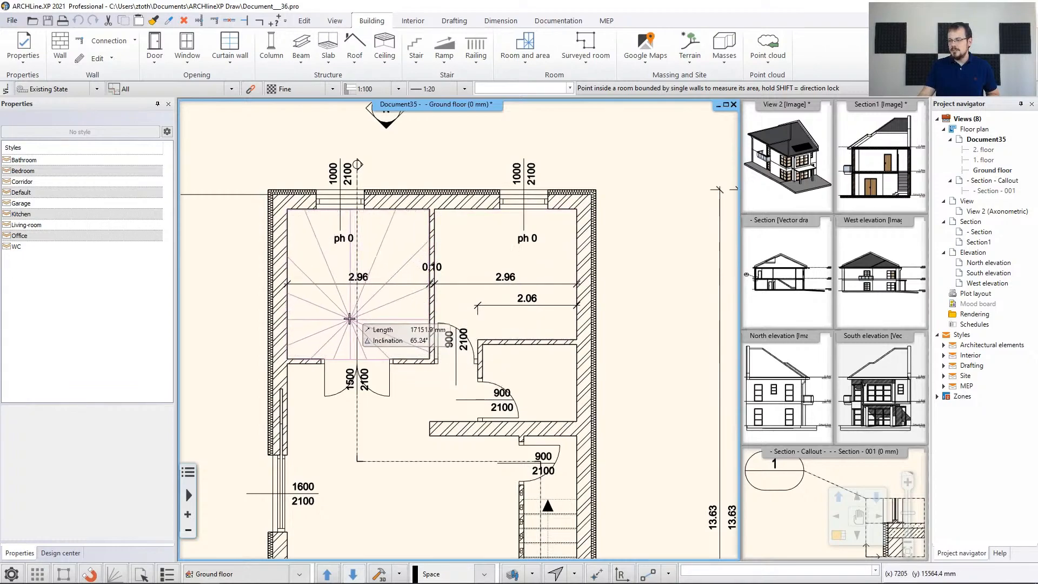
left_click(354, 324)
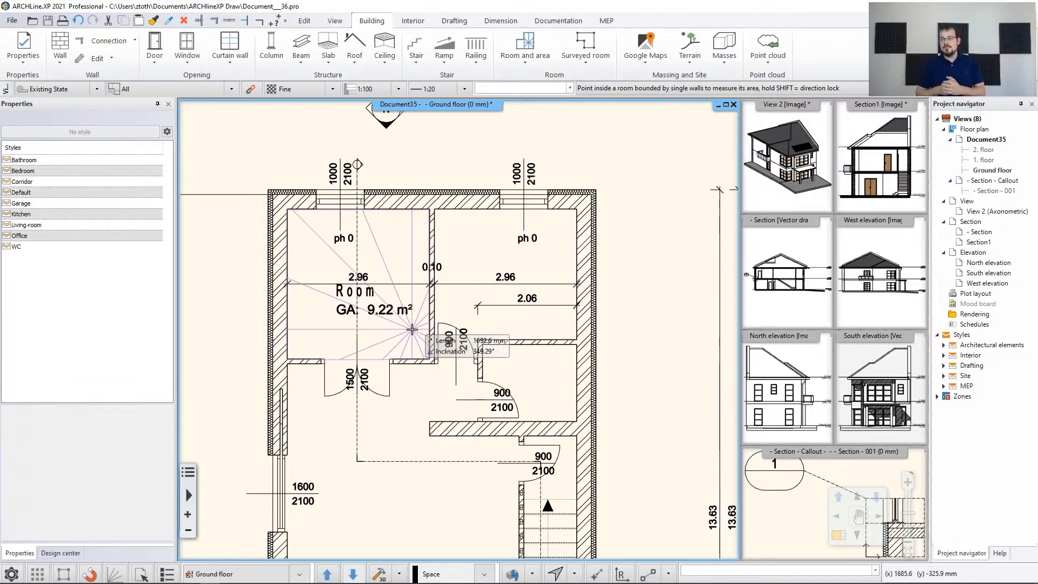
left_click(460, 262)
left_click(508, 363)
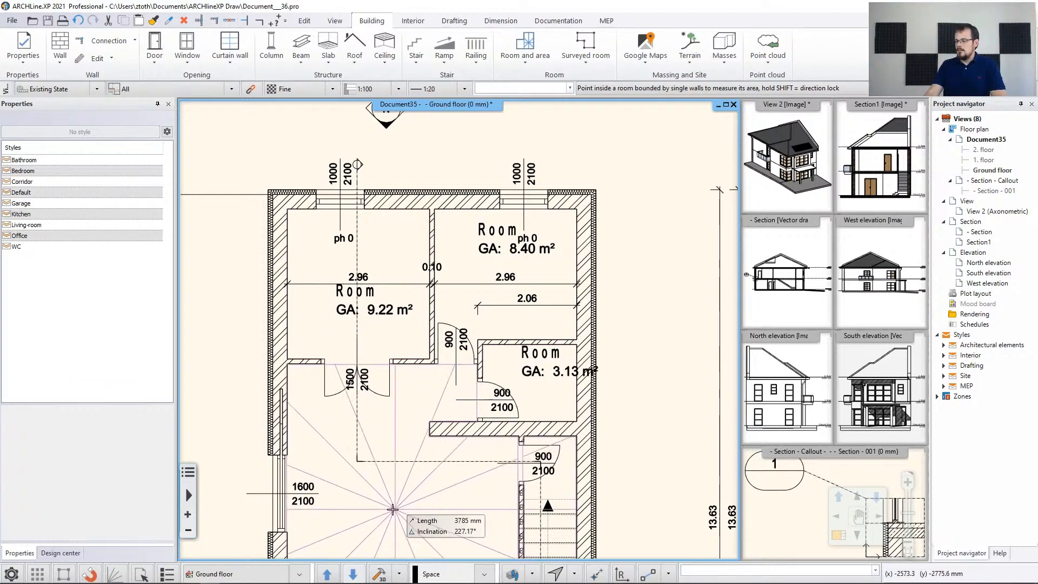
left_click(416, 441)
key("Escape")
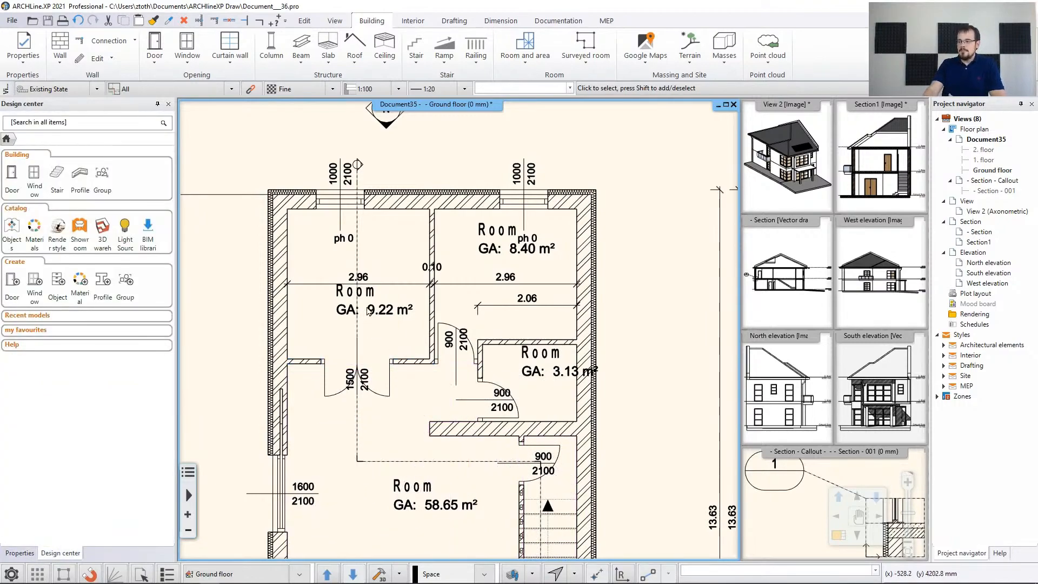
Step: Rename the room in the plan's upper-left corner as Kitchen
scroll(400, 316, "up", 2)
left_click(427, 318)
left_click(424, 313)
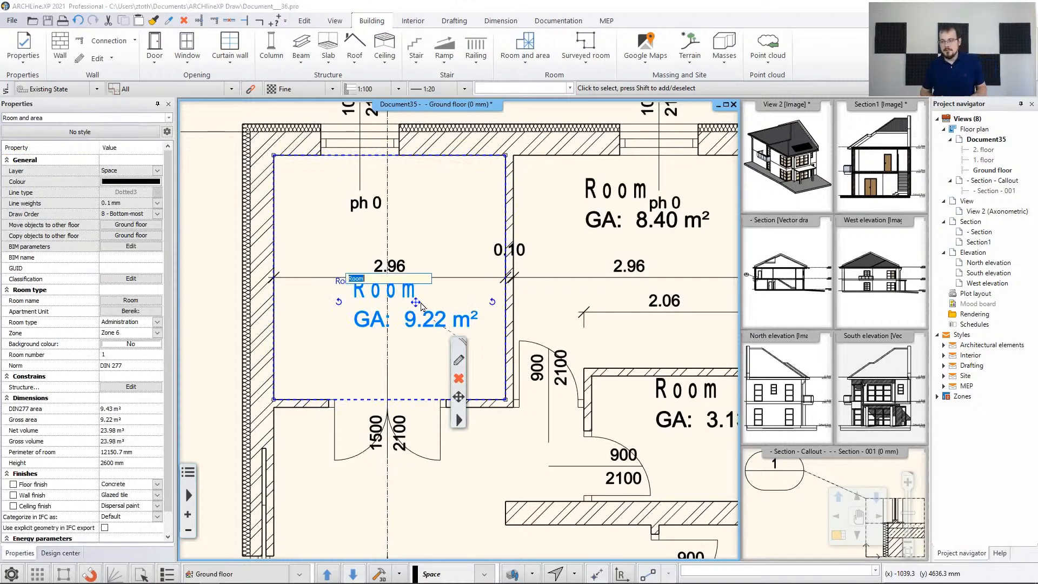
type("Kitchen")
key("Return")
Step: Rename the room to the right of the Kitchen as Office
middle_click_drag(421, 306, 317, 323)
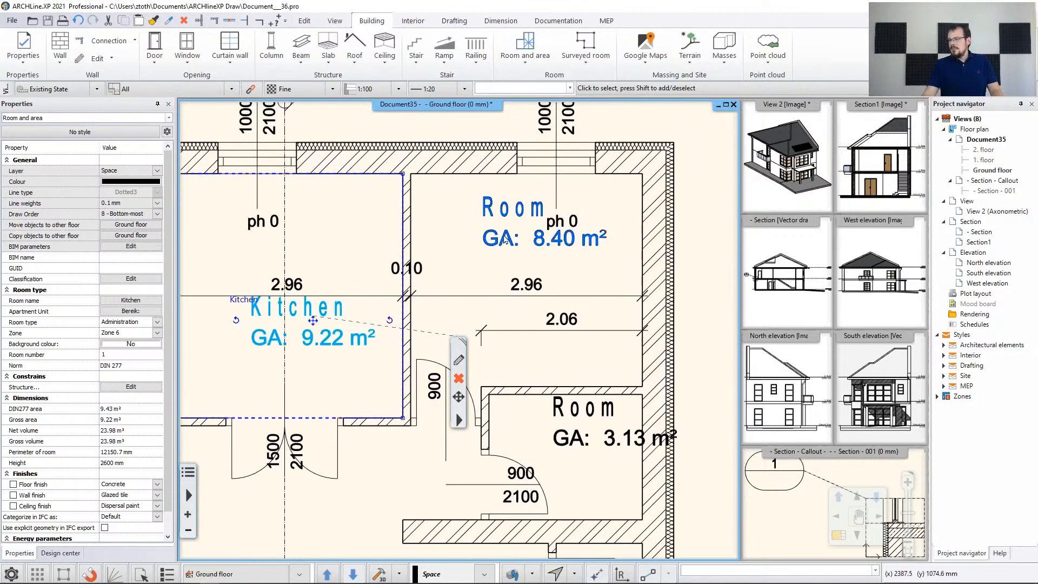
left_click(482, 206)
double_click(474, 200)
type("Office")
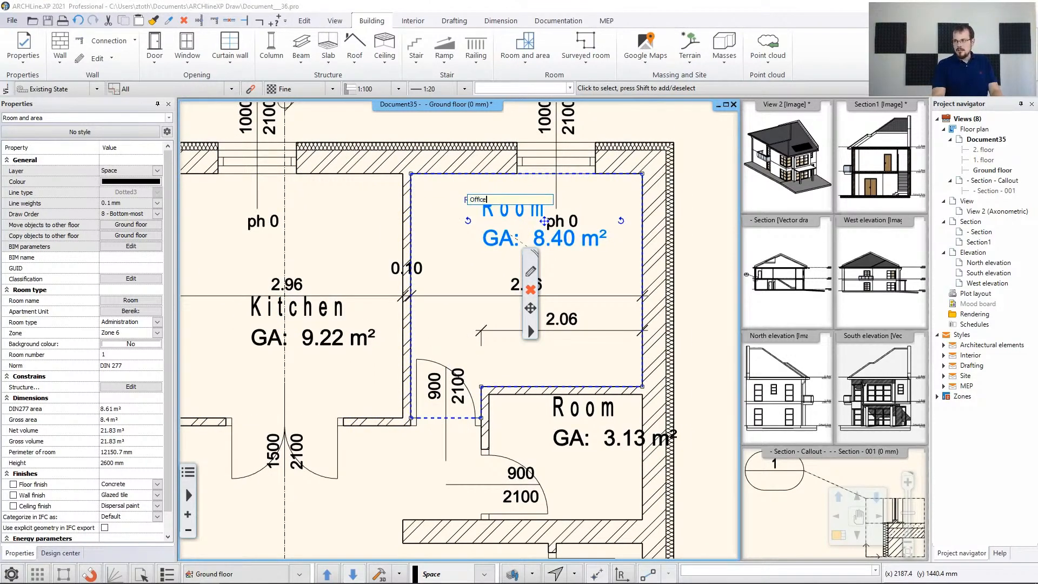
key("Return")
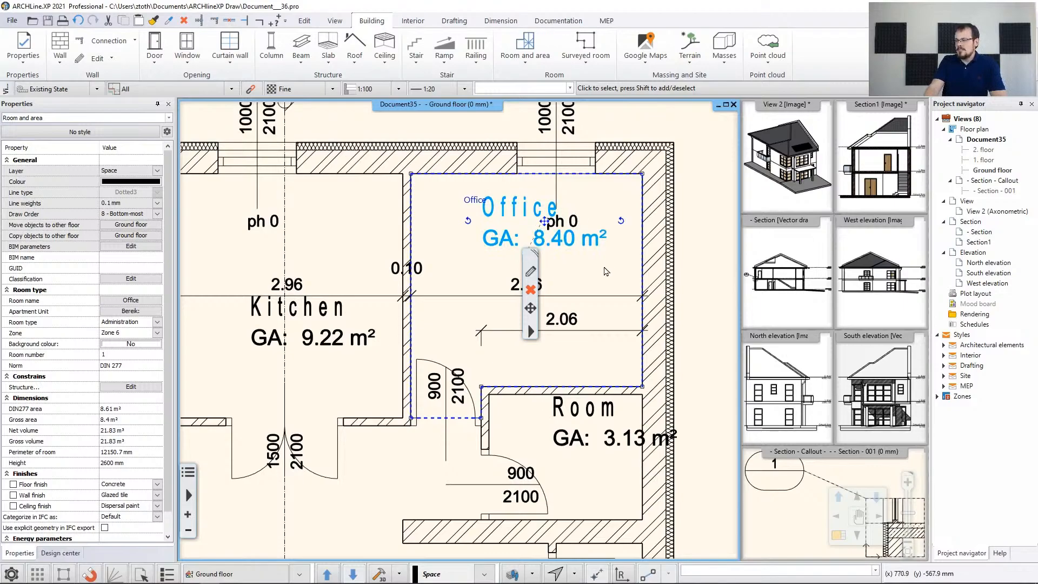
Step: Move the Office room stamp left, clear of the window's parapet label, and deselect it
scroll(602, 263, "down", 2)
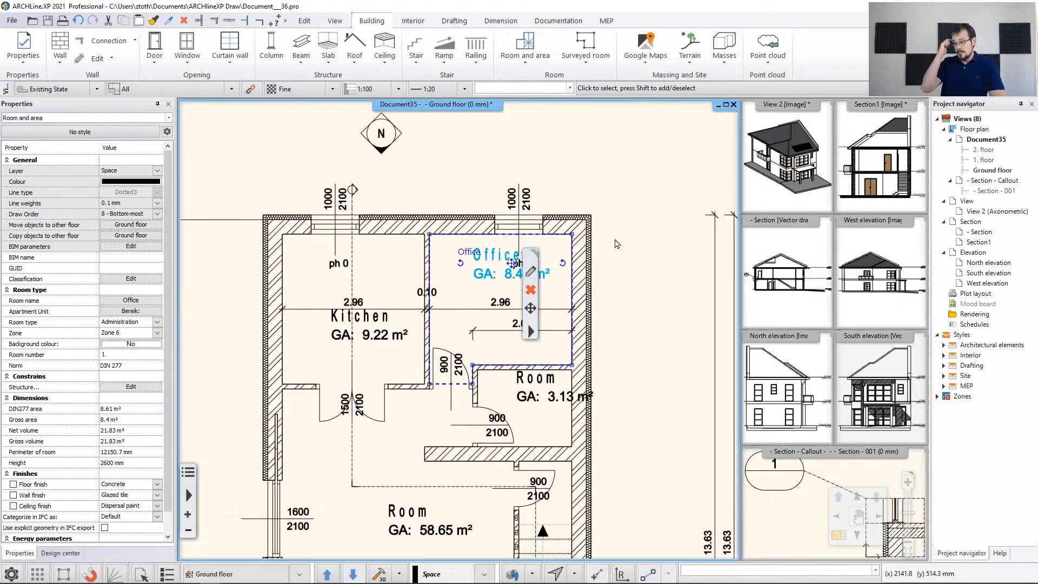
key("Escape")
scroll(542, 197, "up", 2)
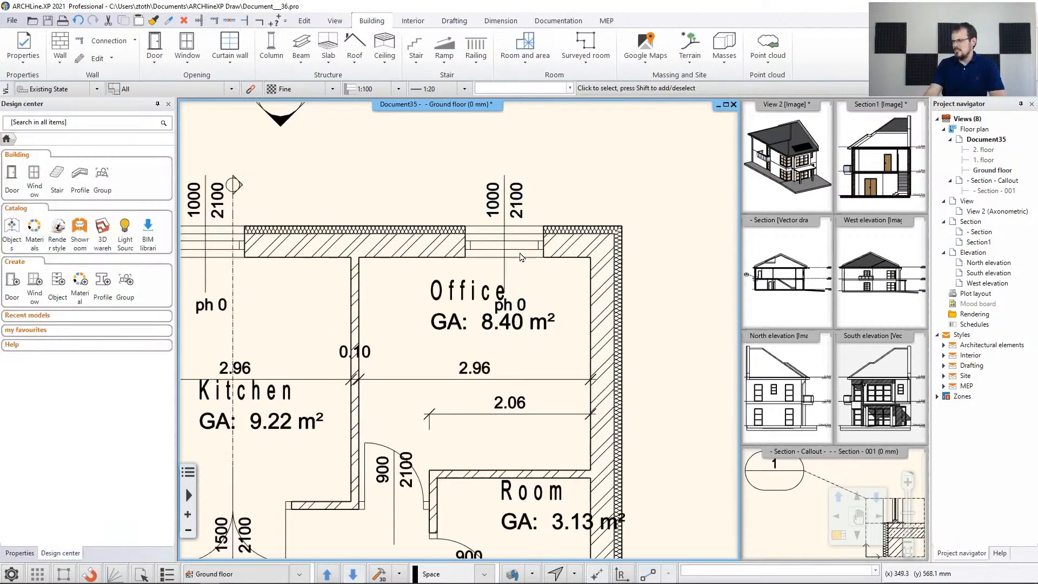
left_click(457, 326)
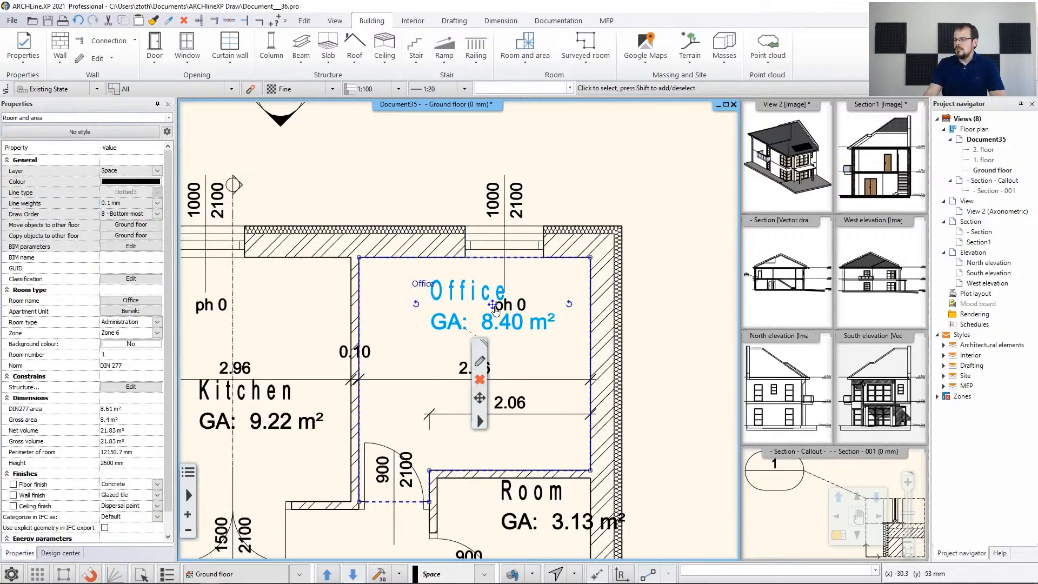
left_click(494, 306)
left_click(542, 312)
scroll(433, 292, "up", 2)
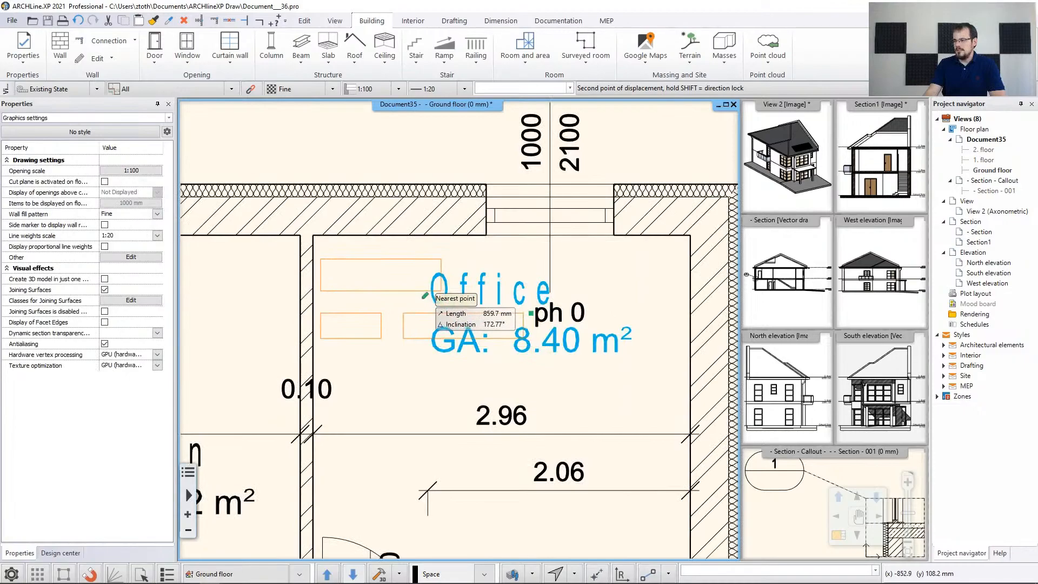
left_click(425, 296)
scroll(459, 333, "down", 3)
scroll(595, 258, "up", 1)
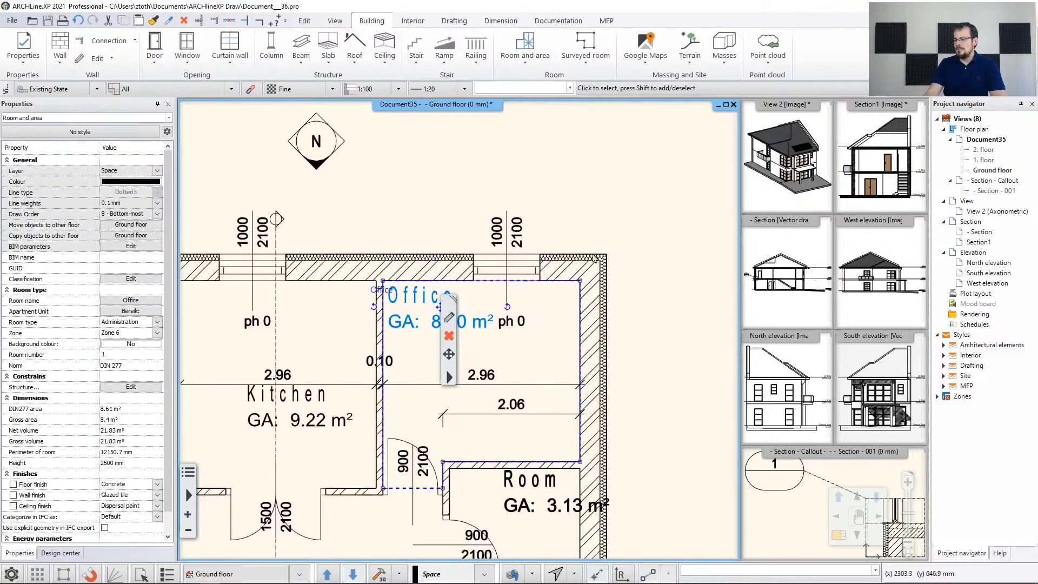
left_click(589, 187)
Step: Move the stamp of the small room below the Office inside its walls and rename the room as Toilet
scroll(564, 396, "down", 2)
middle_click_drag(507, 453, 503, 349)
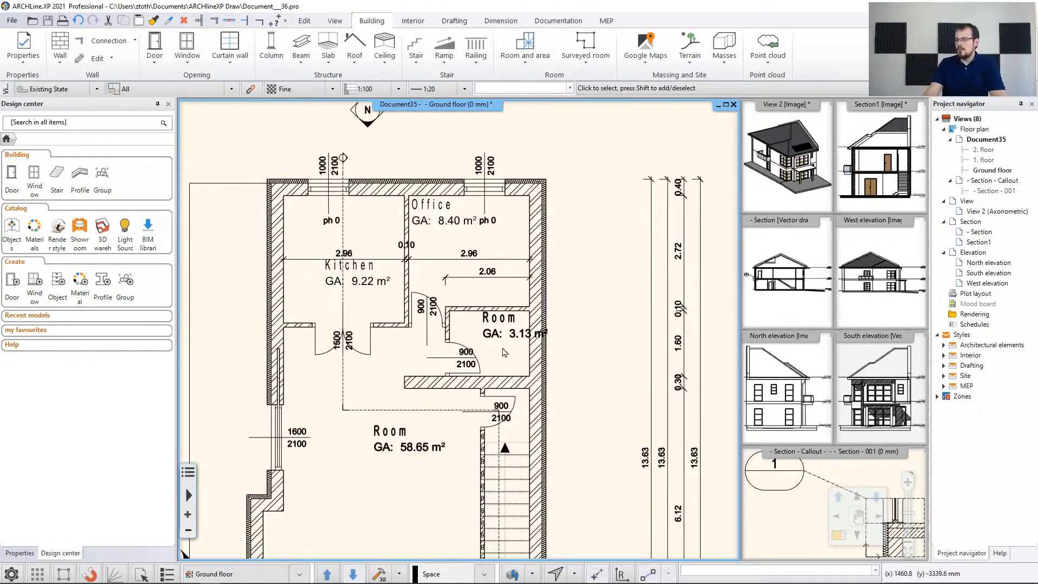
left_click(503, 352)
scroll(535, 333, "up", 3)
left_click(478, 312)
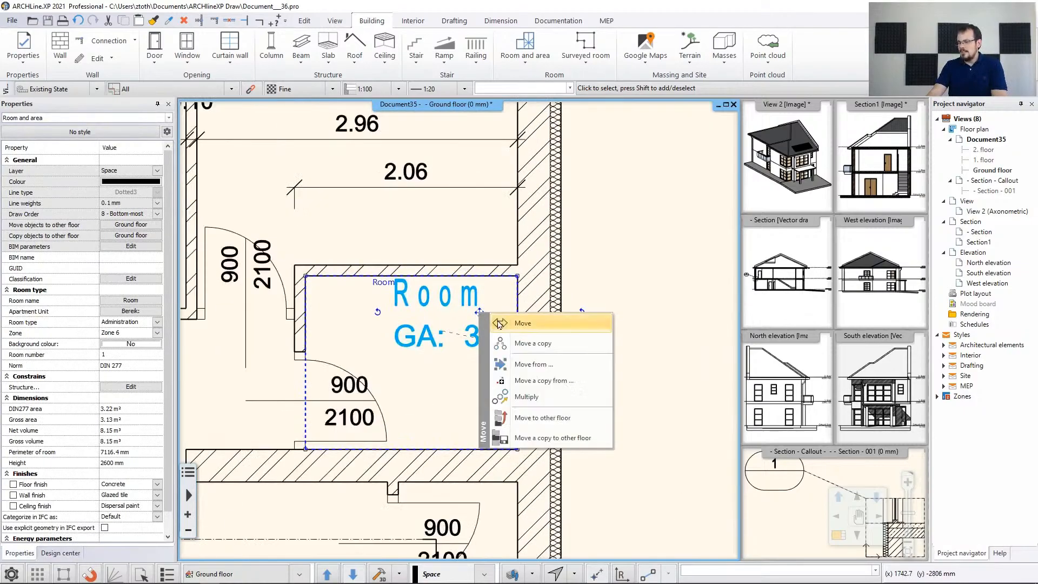
left_click(498, 324)
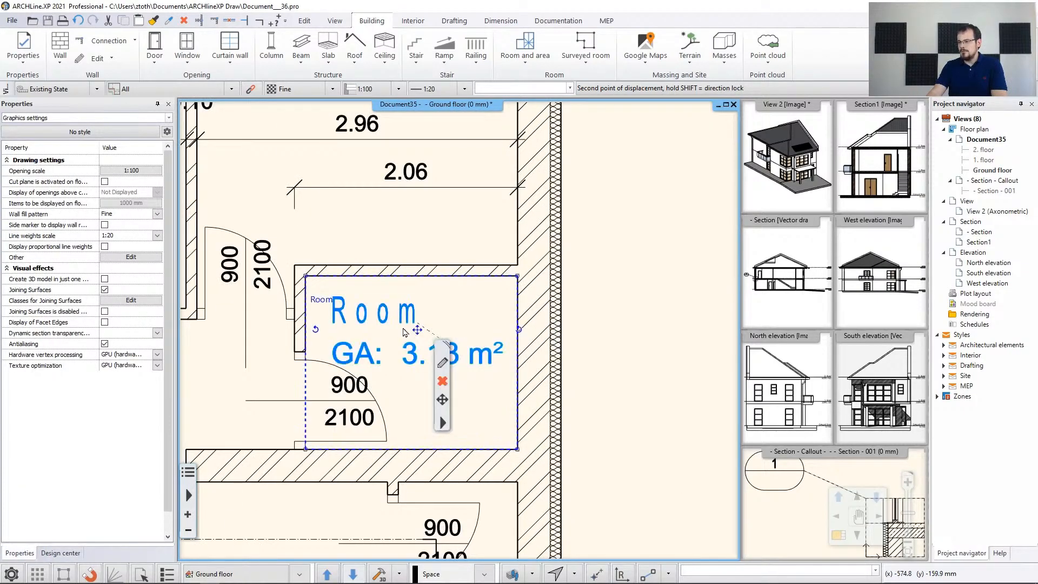
left_click(404, 332)
double_click(420, 320)
type("Toilet")
key("Return")
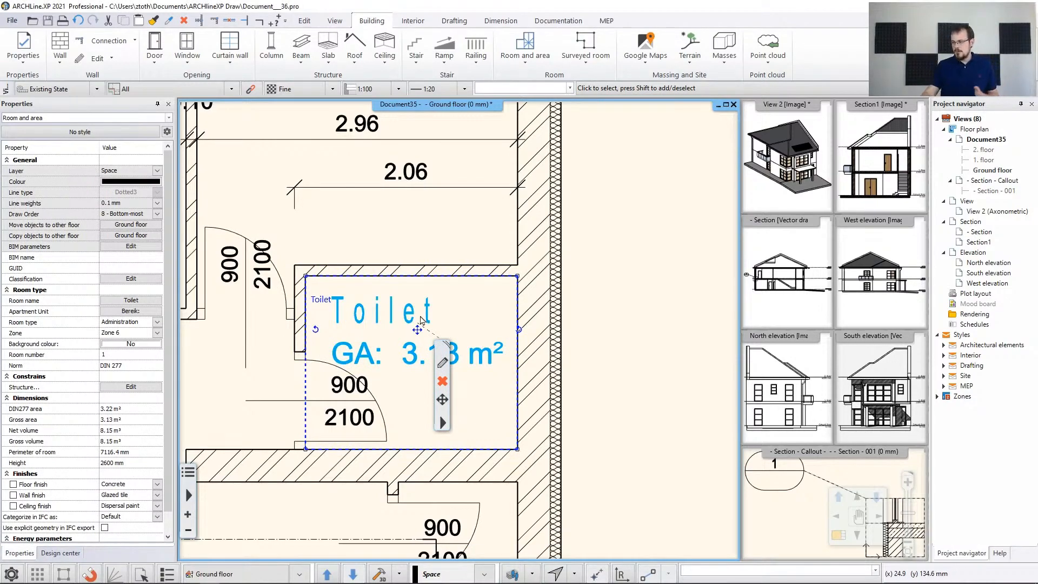
Step: Open the Toilet's room properties, examine the norms, upper limit and calculated values, and close them without changes
left_click(442, 362)
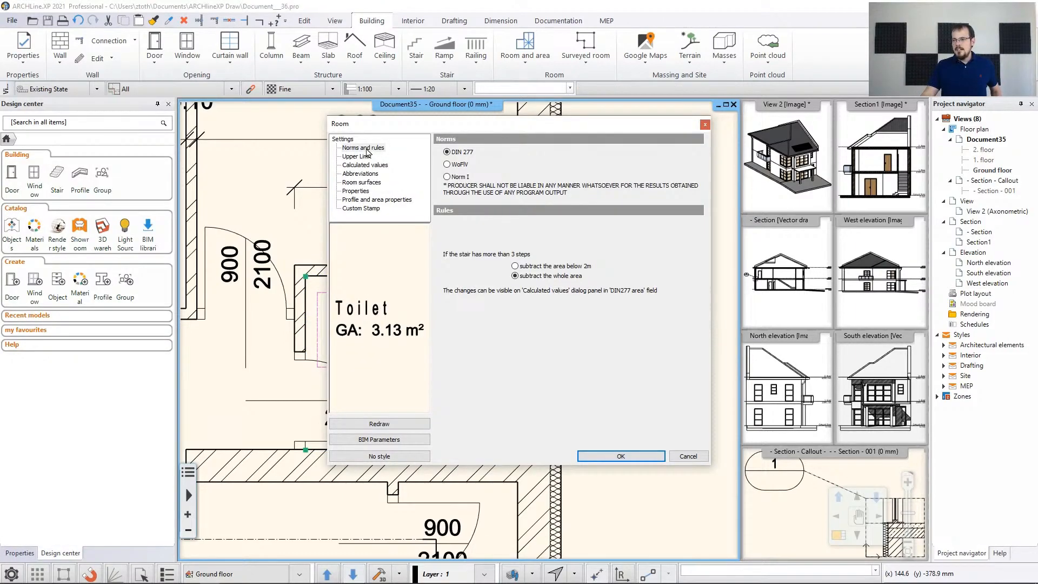
left_click(371, 157)
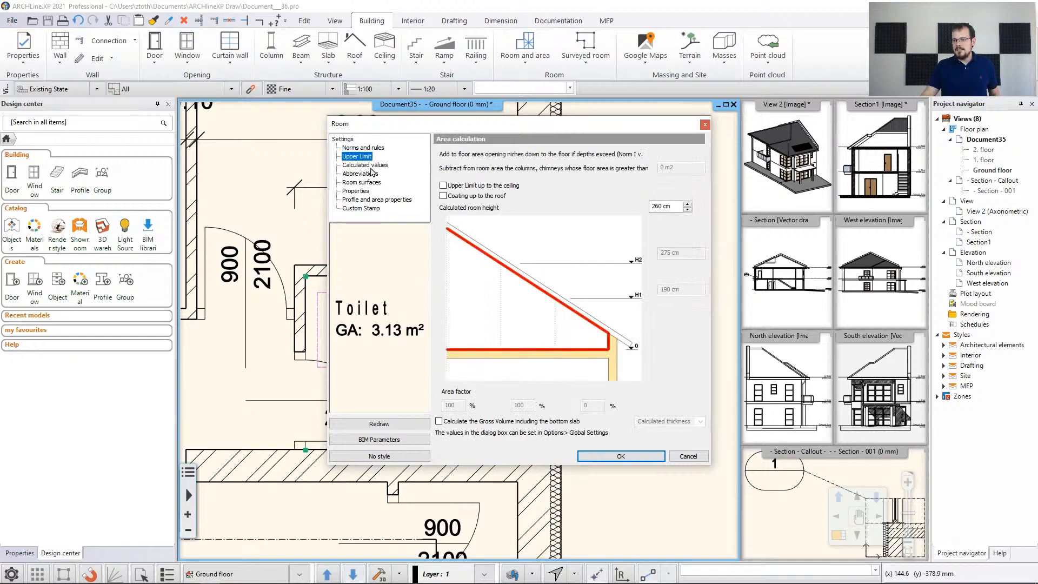
left_click(372, 165)
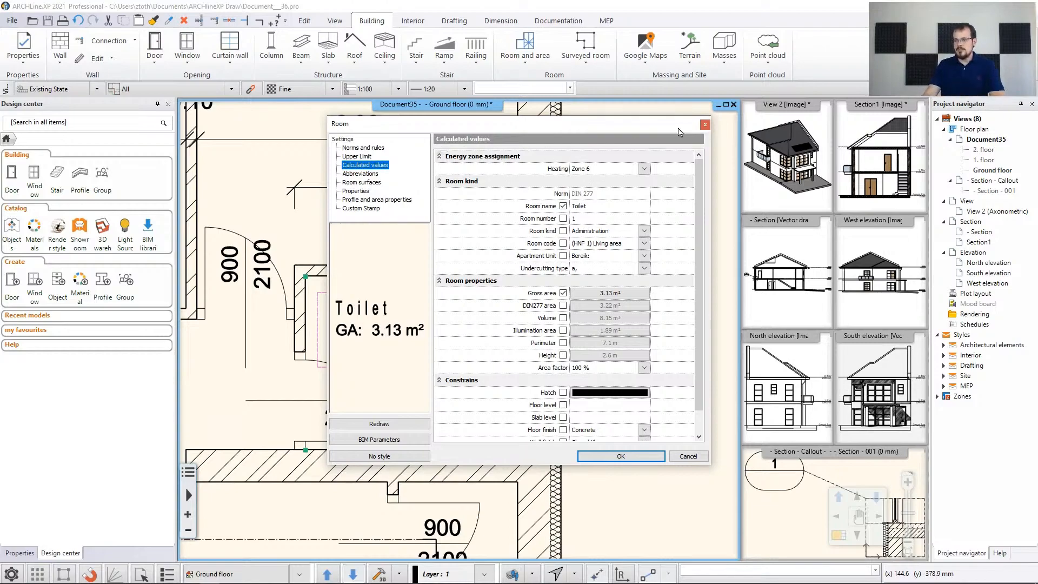
left_click(704, 125)
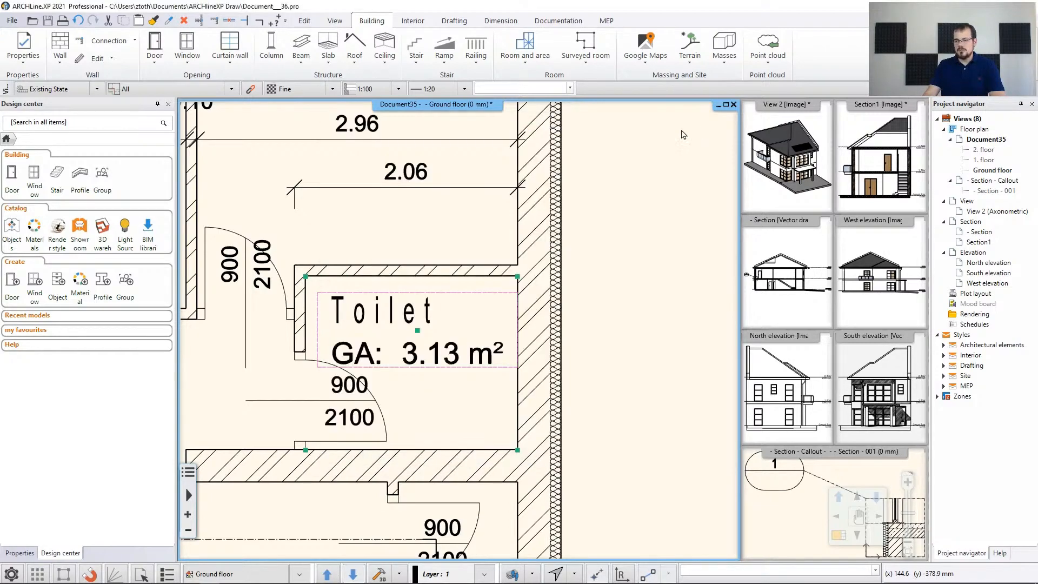
Step: Rename the large main room as Livingroom
scroll(460, 306, "down", 3)
middle_click_drag(460, 305, 473, 207)
left_click(368, 321)
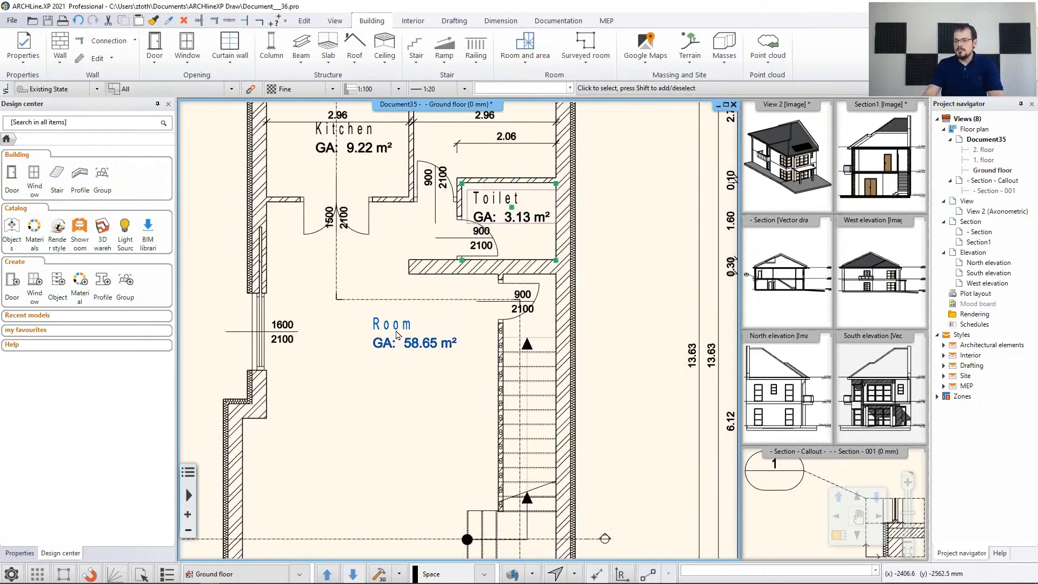
double_click(367, 320)
type("Livingroom")
key("Return")
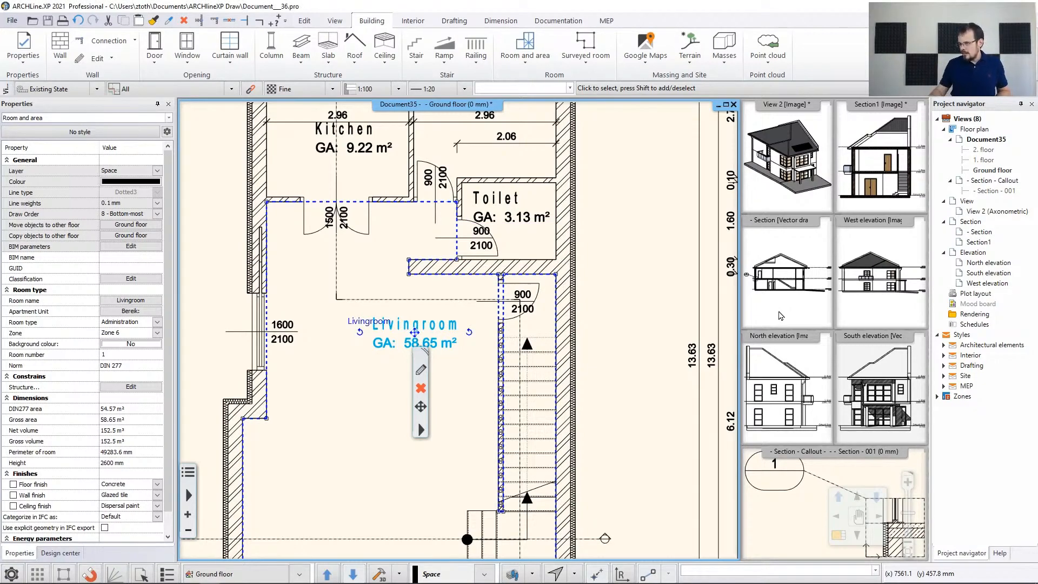
Step: Delete the Livingroom room together with its stamp
scroll(459, 331, "down", 5)
middle_click_drag(504, 393, 501, 348)
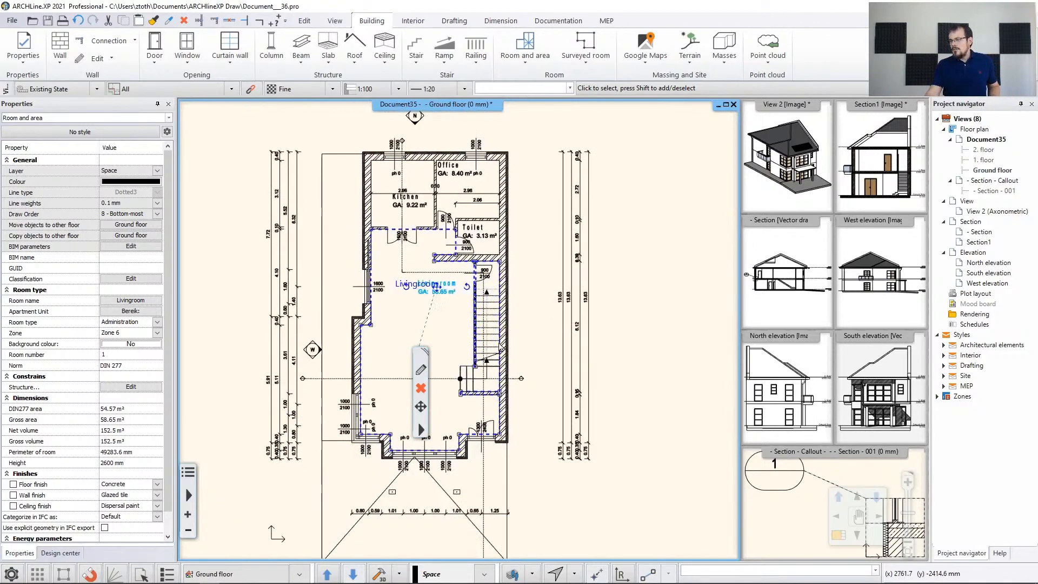
scroll(417, 332, "up", 3)
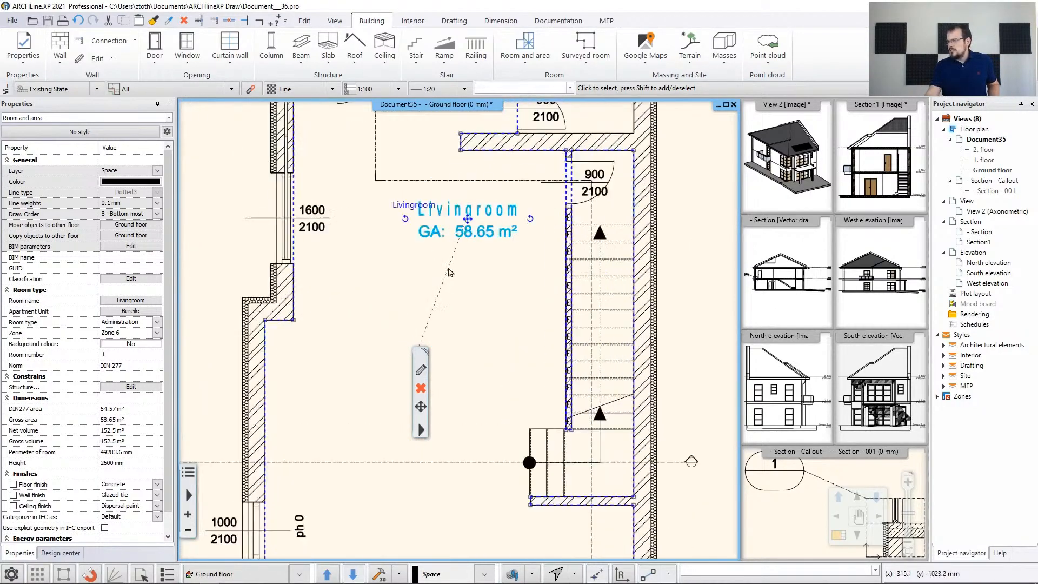
scroll(487, 266, "down", 3)
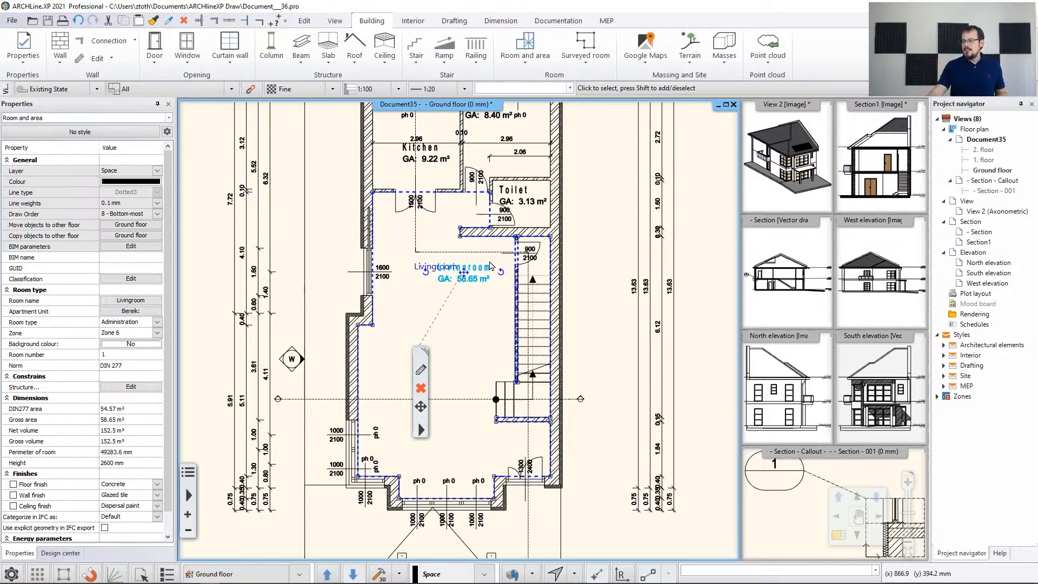
left_click(421, 389)
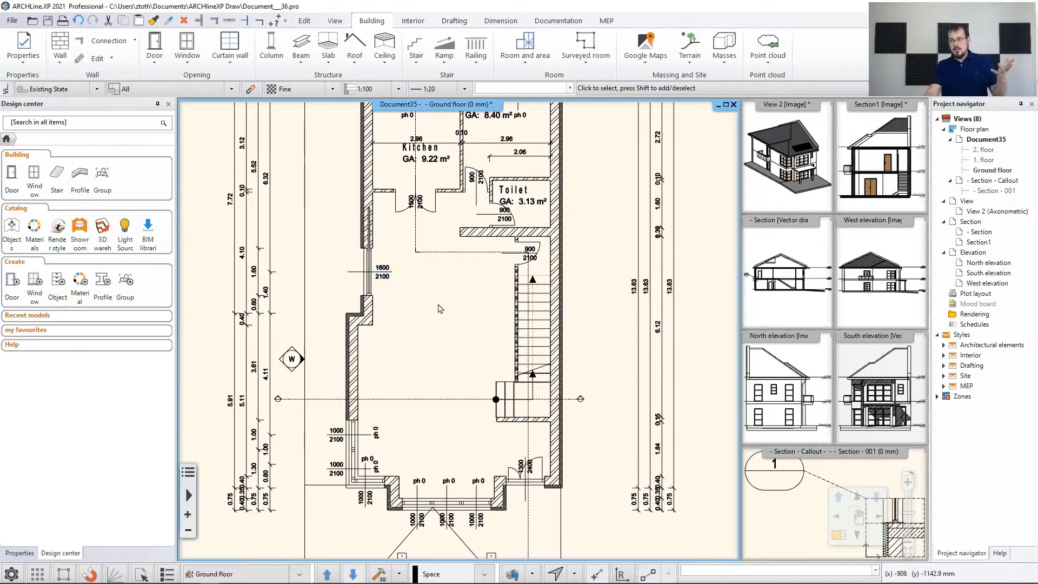
Step: Start a room by polygon at the inner wall corner below the Kitchen and trace it along the Kitchen wall to the Toilet's wall
middle_click_drag(439, 297, 393, 327)
scroll(394, 327, "up", 4)
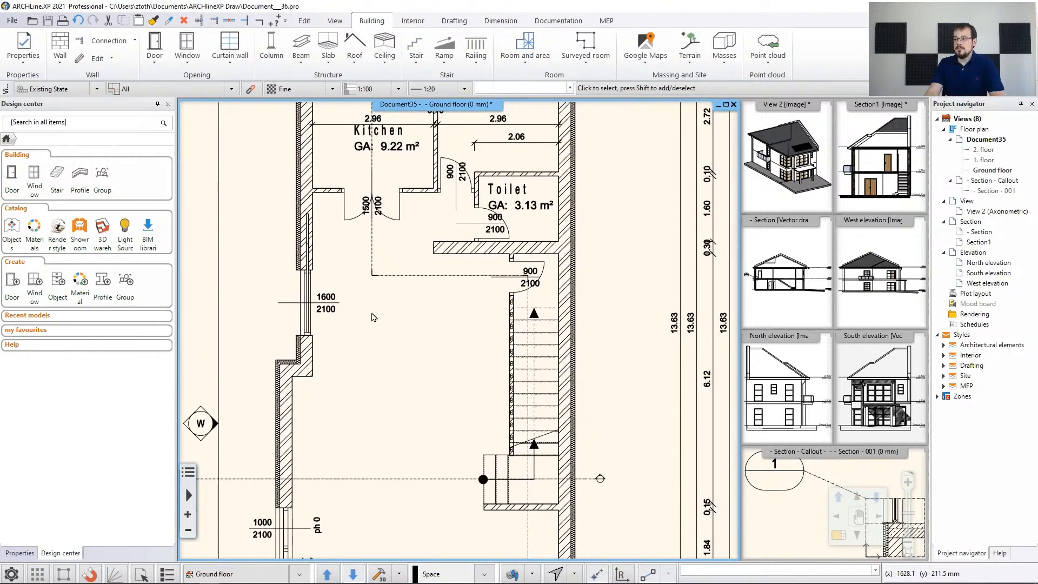
left_click(523, 67)
left_click(546, 100)
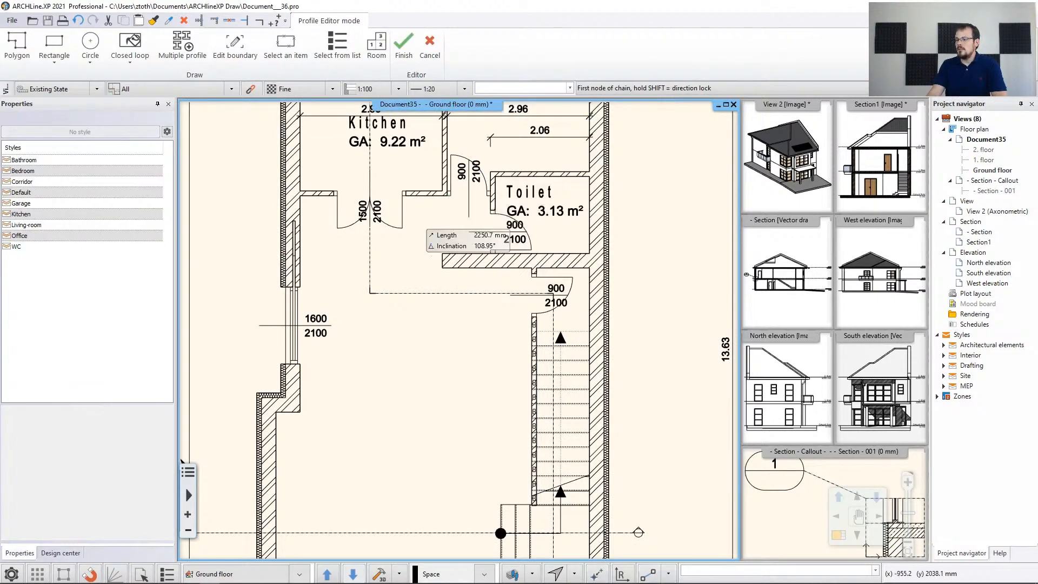
scroll(372, 241, "up", 2)
scroll(340, 246, "up", 3)
left_click(354, 246)
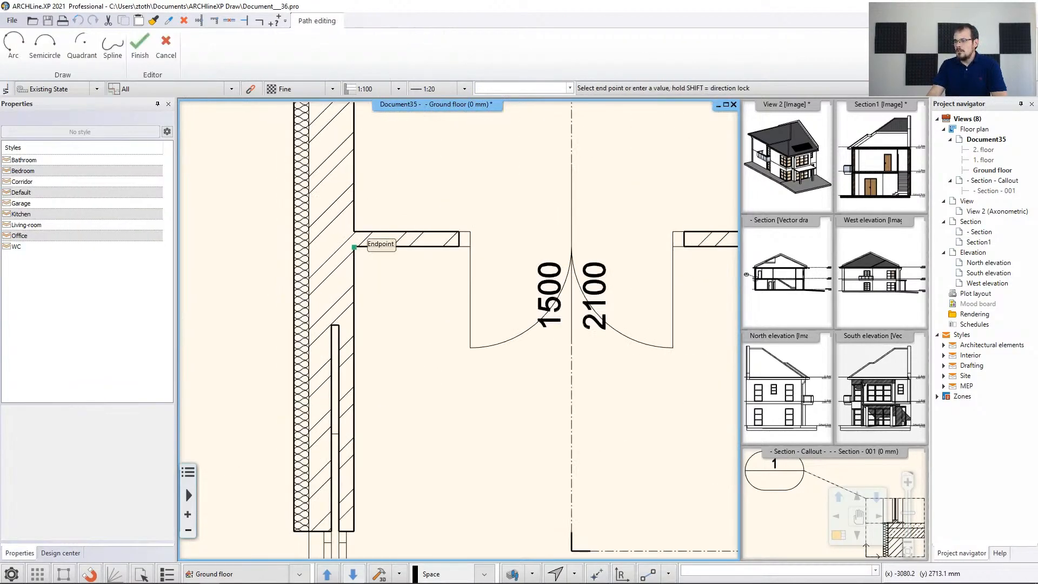
scroll(361, 248, "down", 4)
middle_click_drag(674, 301, 418, 301)
scroll(438, 281, "up", 5)
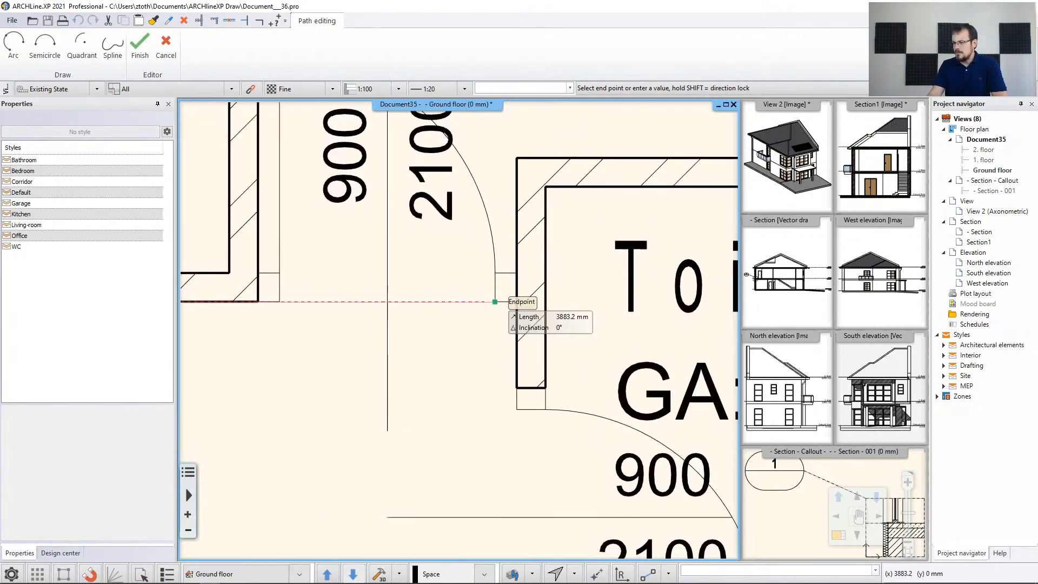
left_click(516, 301)
Step: Continue the room outline down the Toilet's wall, around the free end of the wall below it and along its underside to the stair wall
middle_click_drag(519, 519, 524, 259)
left_click(518, 388)
left_click(234, 387)
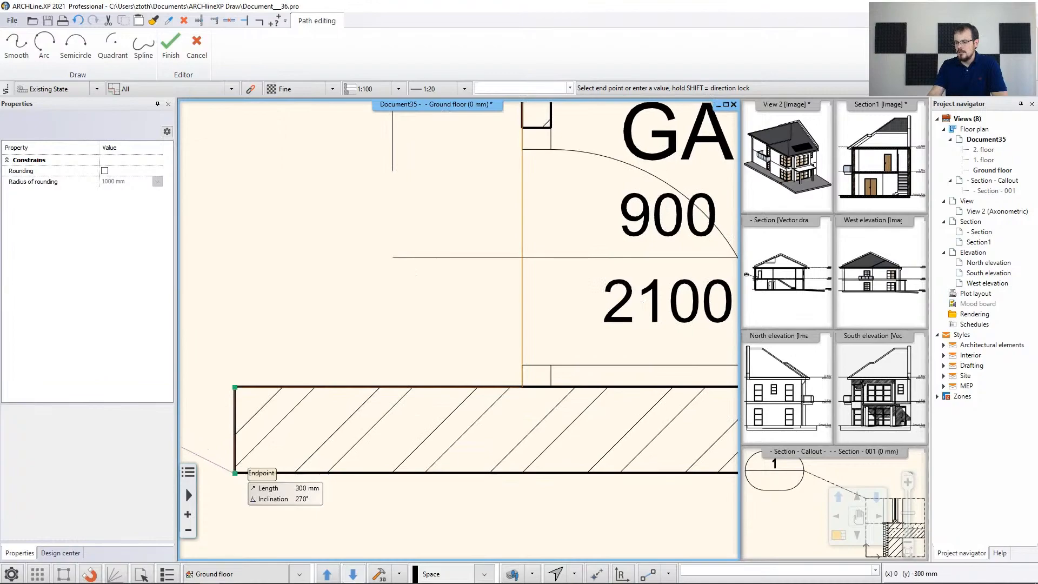
left_click(234, 472)
middle_click_drag(583, 444, 230, 337)
scroll(232, 338, "down", 1)
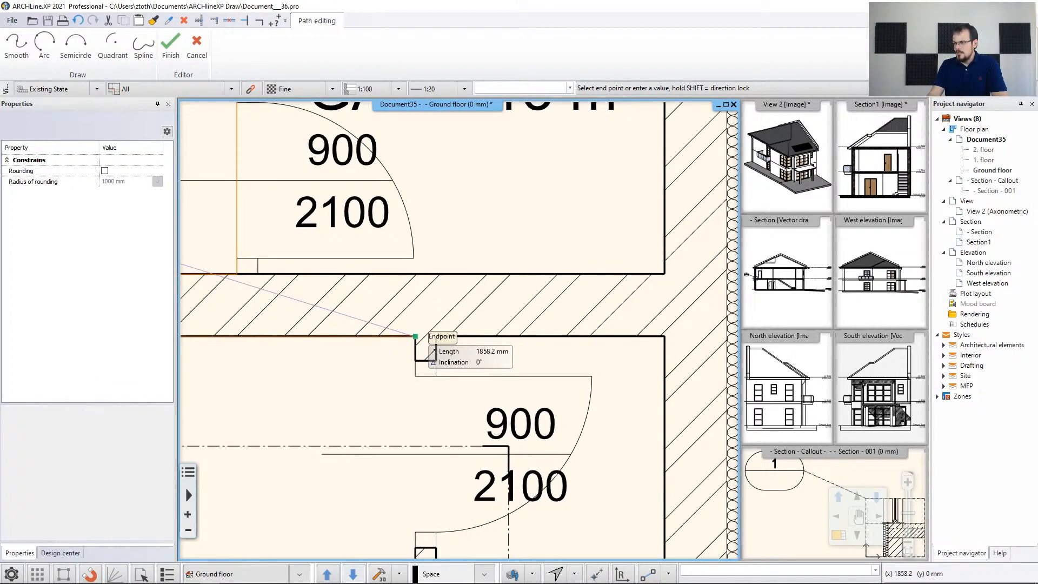
left_click(419, 336)
Step: Extend the outline down the stair wall to the level of the west wall's offset and straight across to the wall corner there
scroll(402, 371, "down", 3)
middle_click_drag(406, 433, 521, 284)
scroll(519, 286, "down", 3)
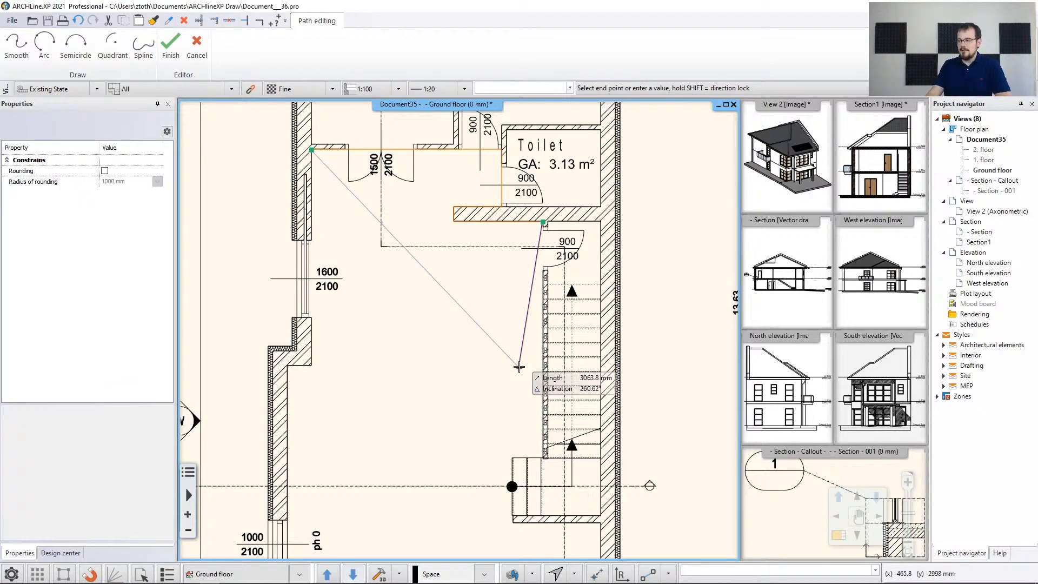
scroll(504, 379, "up", 3)
middle_click_drag(271, 331, 474, 317)
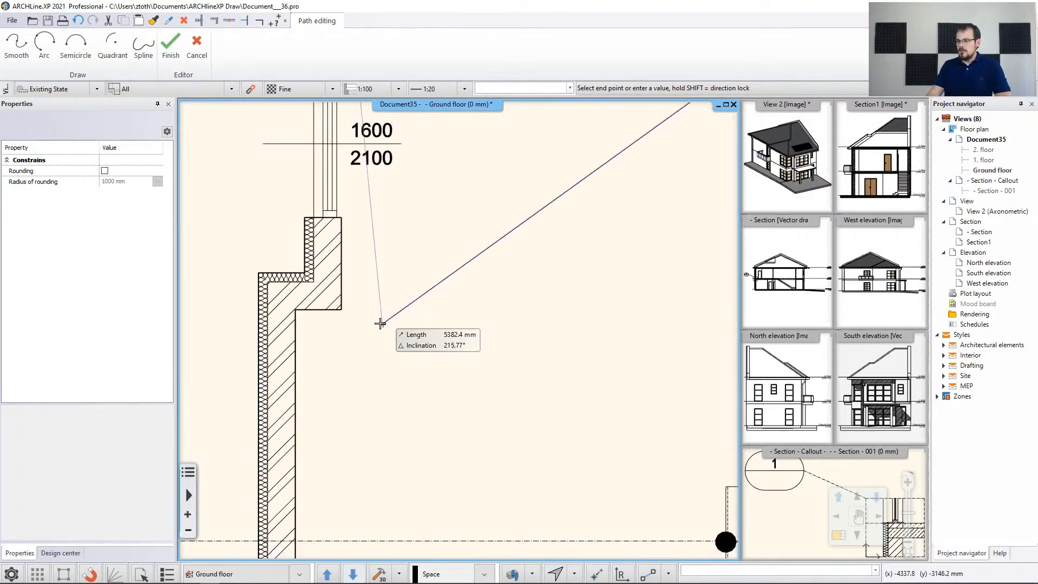
scroll(561, 304, "down", 3)
middle_click_drag(606, 292, 448, 291)
scroll(448, 291, "up", 5)
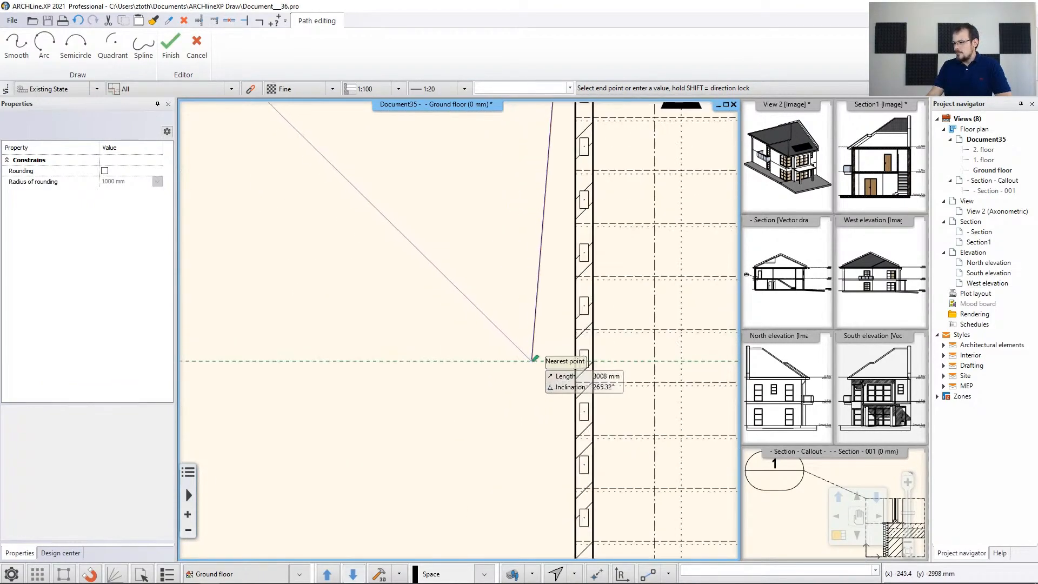
scroll(541, 349, "up", 5)
left_click(474, 353)
scroll(465, 346, "down", 3)
scroll(378, 345, "down", 2)
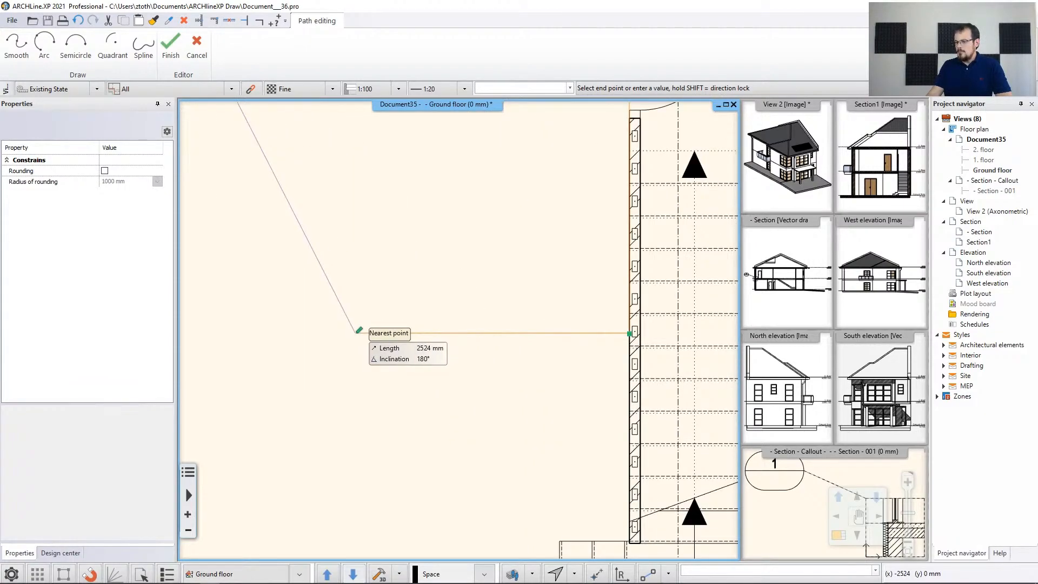
scroll(349, 331, "down", 2)
left_click(275, 332)
Step: Close the room outline along the west wall and create the room with a height of 2700 mm
middle_click_drag(324, 229, 414, 519)
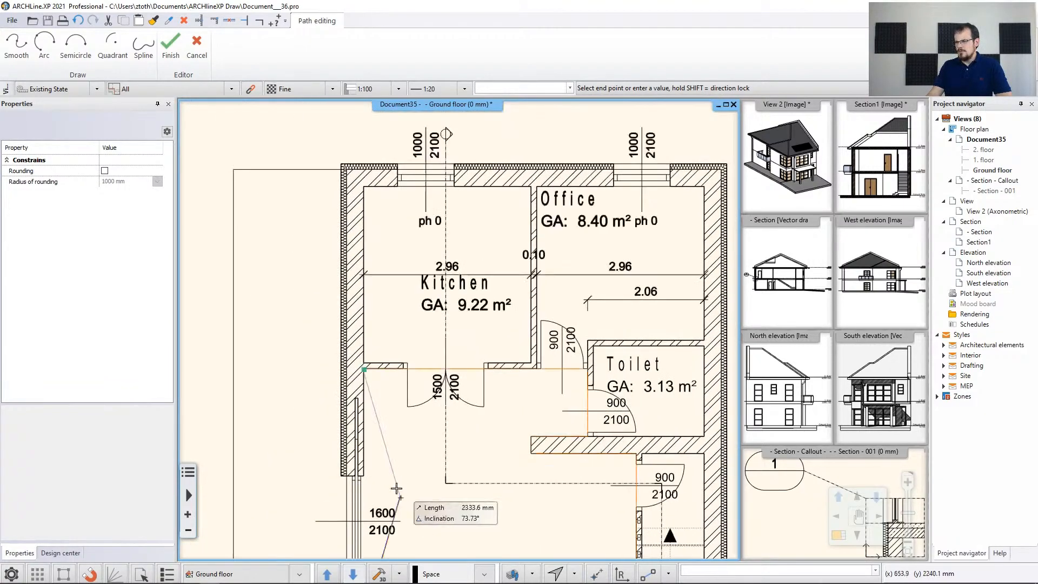
left_click(366, 403)
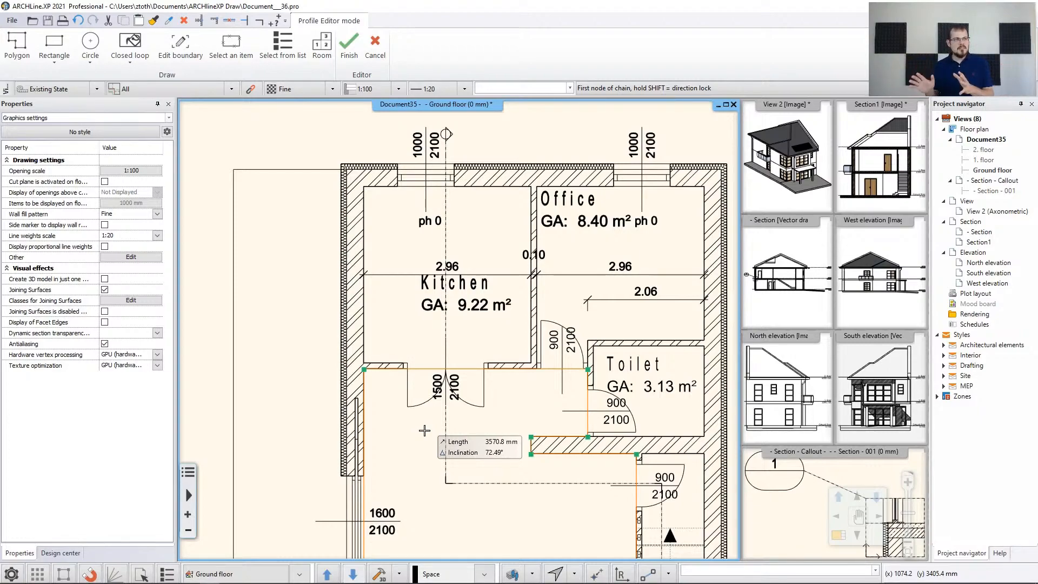
right_click(426, 433)
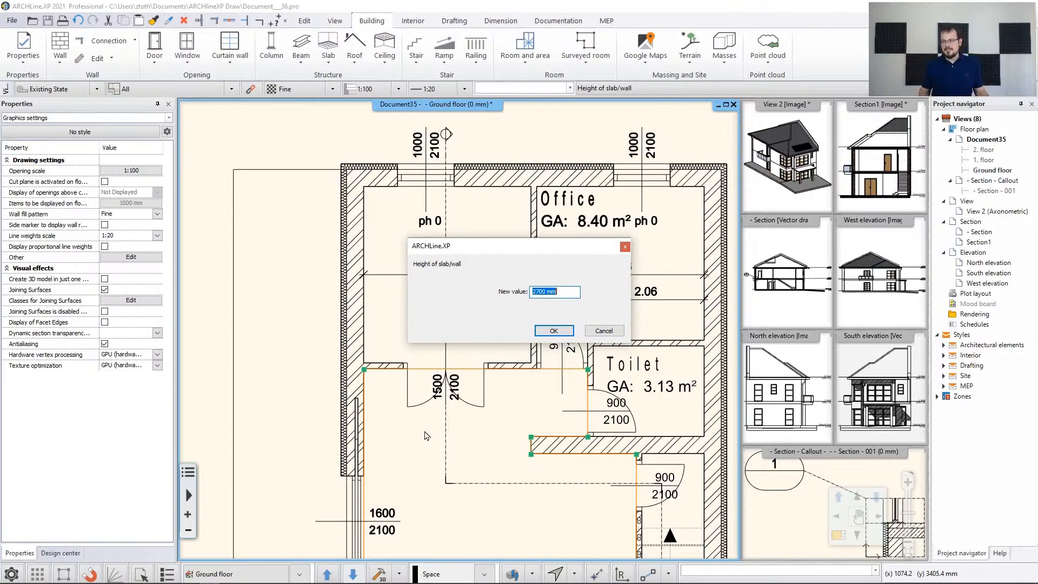
left_click(554, 330)
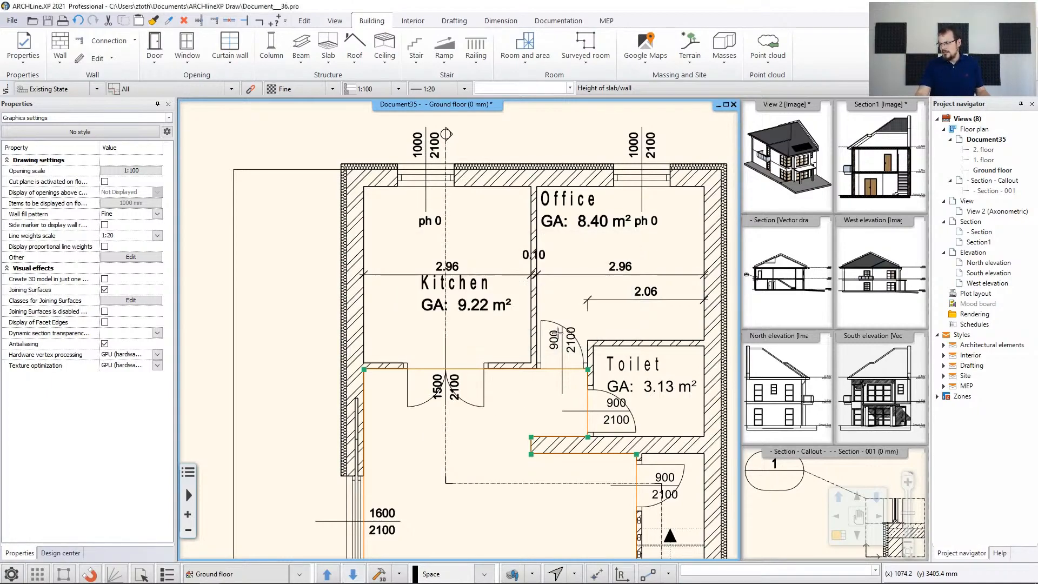
Step: Move the new room's stamp below the dashed section line, beside the 1600/2100 window
scroll(507, 460, "down", 1)
scroll(507, 459, "down", 2)
middle_click_drag(506, 460, 501, 191)
left_click(500, 193)
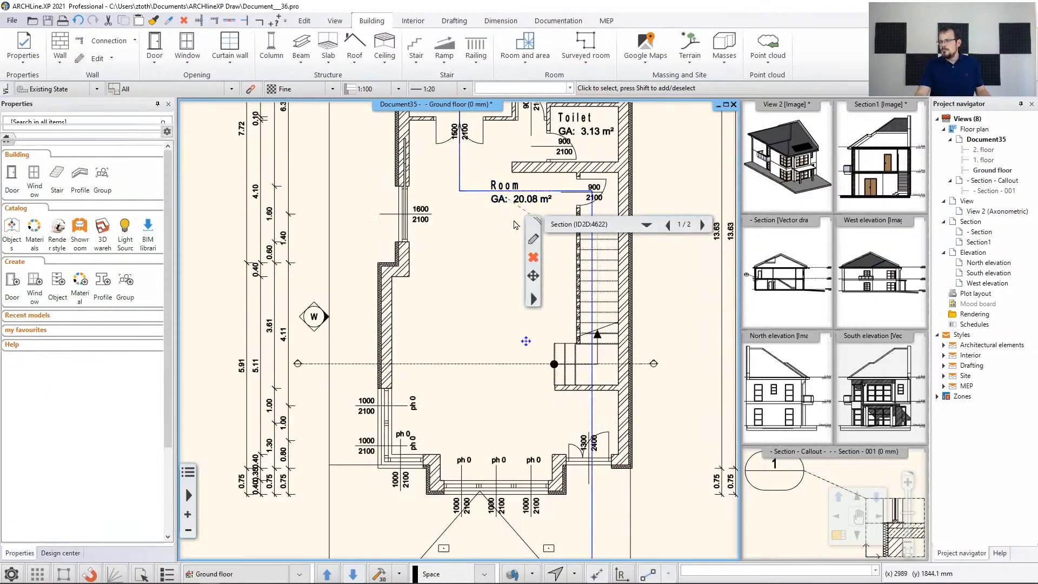
left_click(502, 208)
scroll(499, 271, "up", 2)
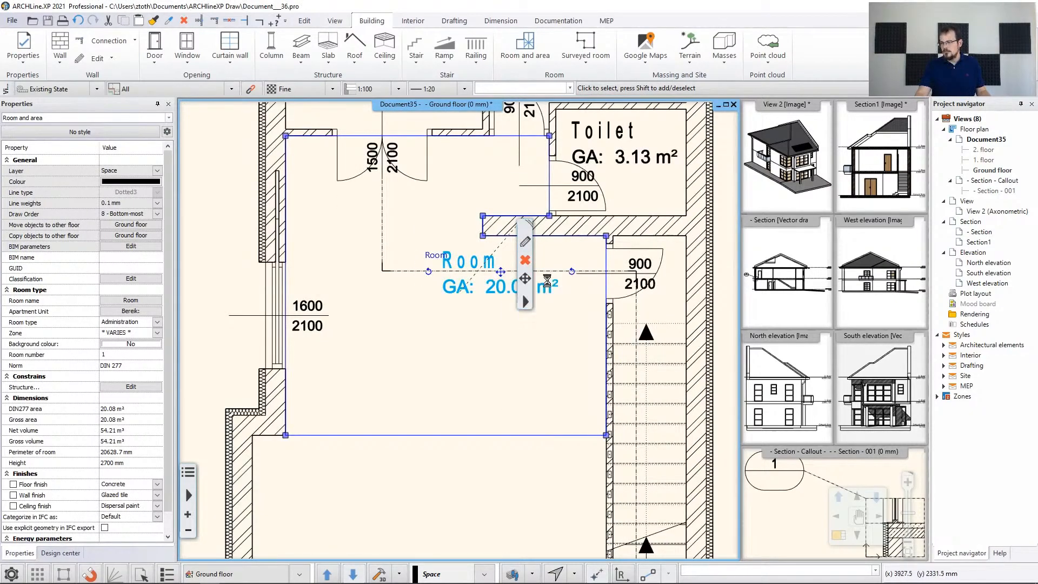
left_click(500, 272)
left_click(435, 338)
scroll(423, 432, "down", 2)
key("Escape")
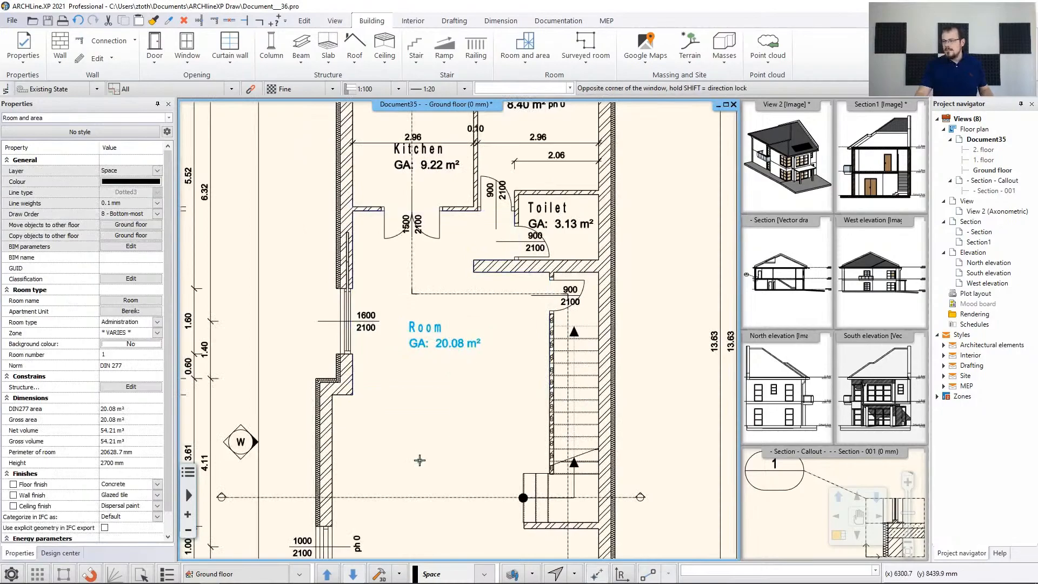
Step: Rename the new room below the Kitchen and Toilet as Dining
middle_click_drag(424, 460, 437, 358)
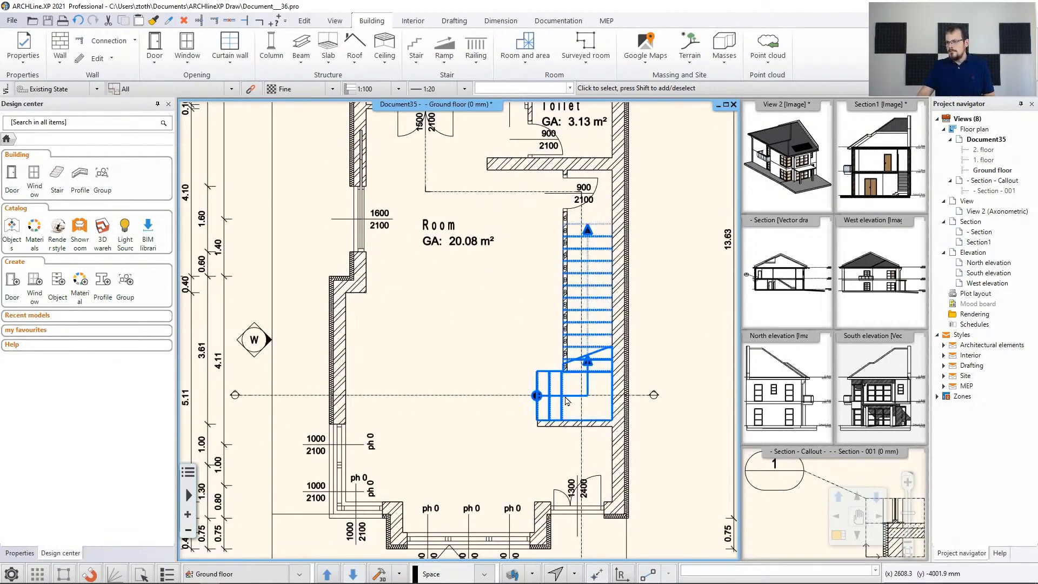
left_click(439, 228)
left_click(413, 223)
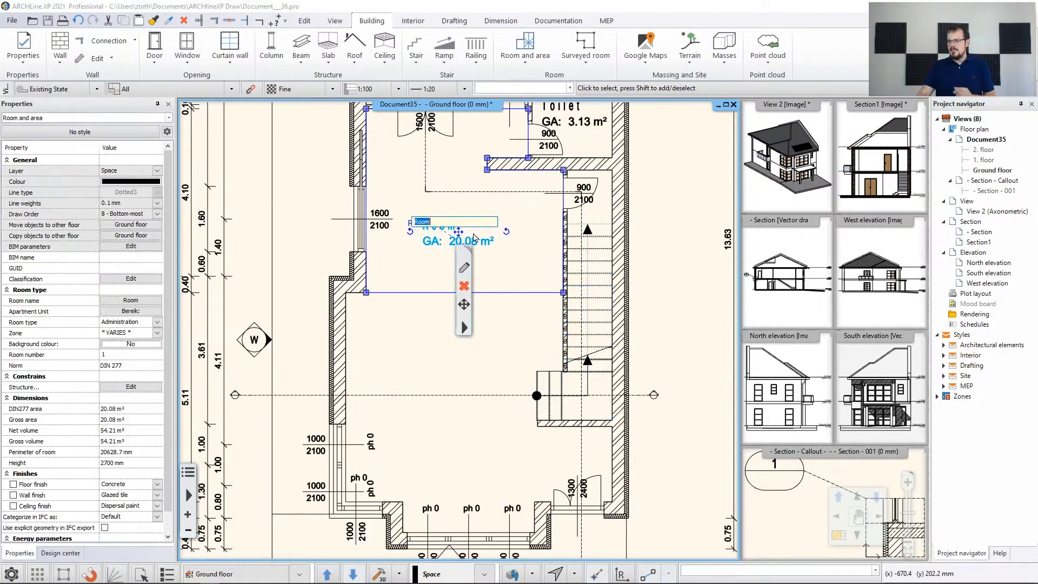
type("Dining")
key("Return")
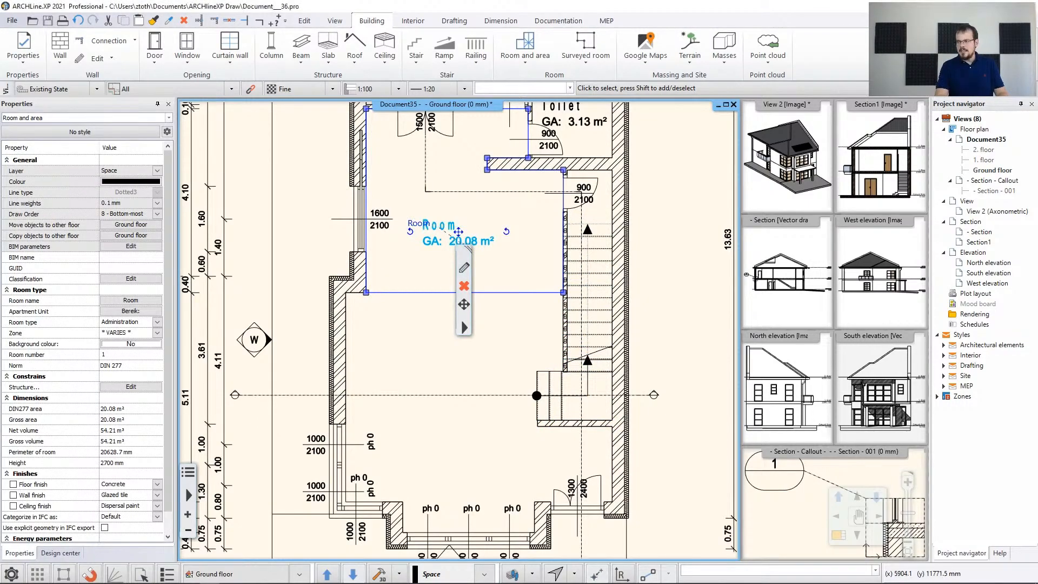
middle_click_drag(513, 296, 491, 197)
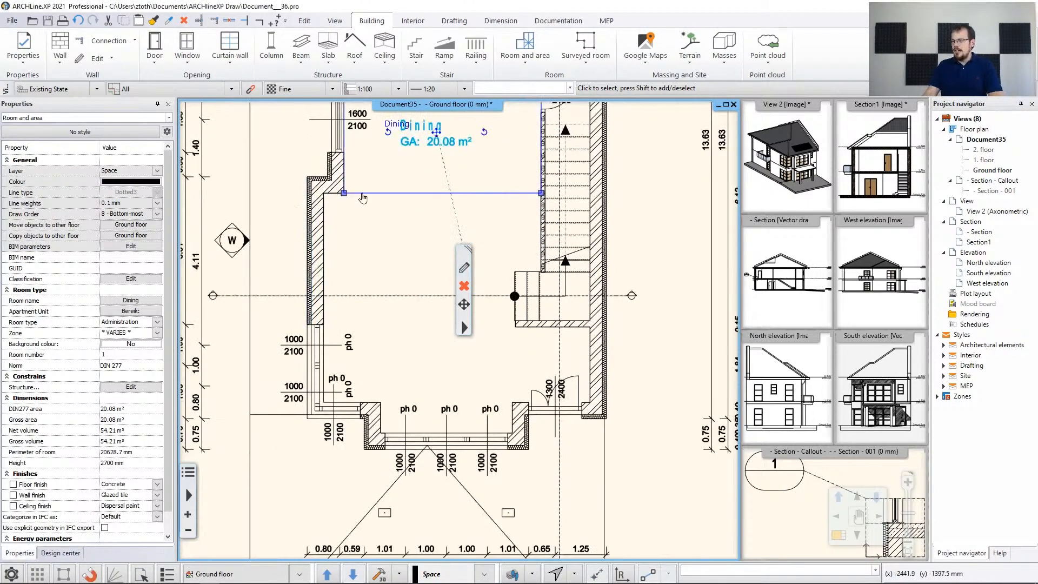
left_click(386, 253)
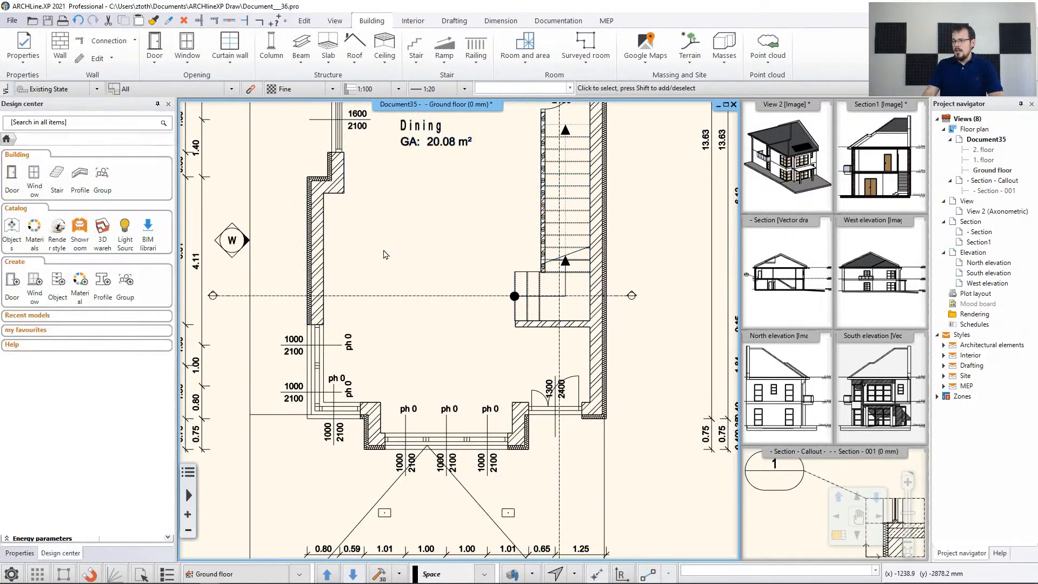
Step: Start another room by polygon at the inner corner of the west wall's offset and draw its first edge horizontally to the stair wall
left_click(523, 60)
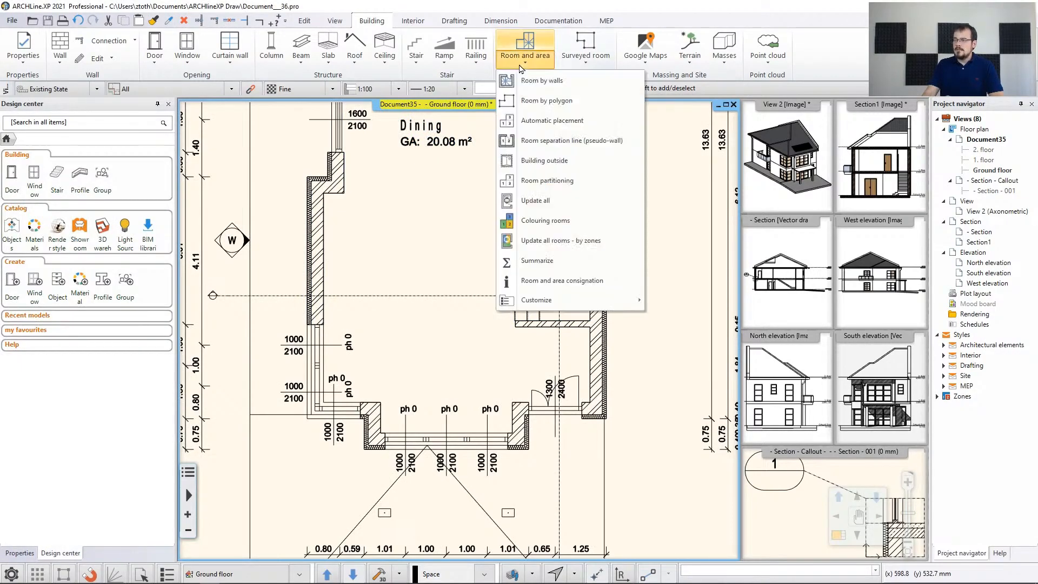
left_click(527, 100)
scroll(404, 167, "up", 6)
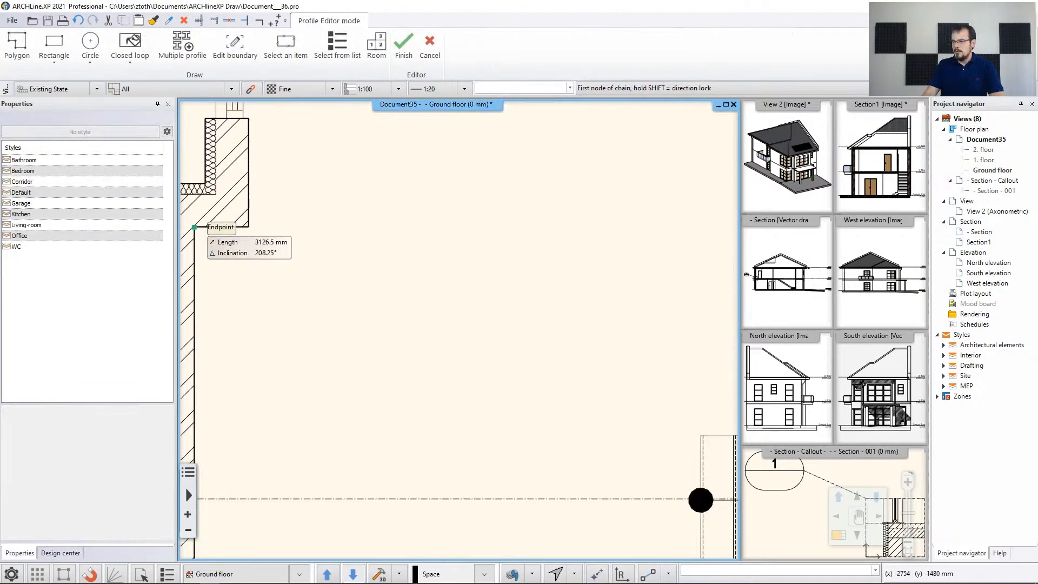
left_click(193, 226)
scroll(432, 265, "down", 3)
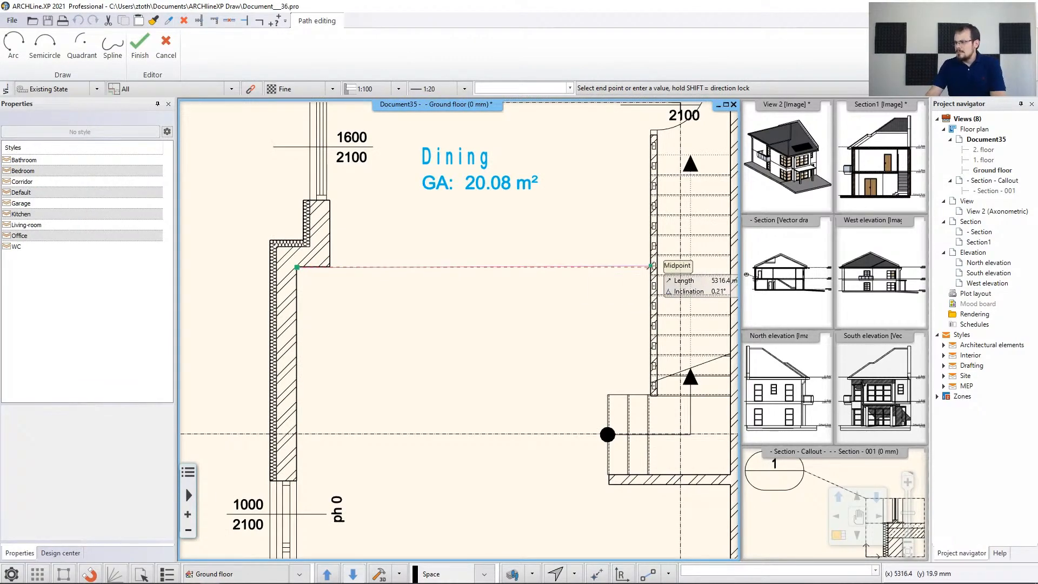
scroll(319, 301, "up", 3)
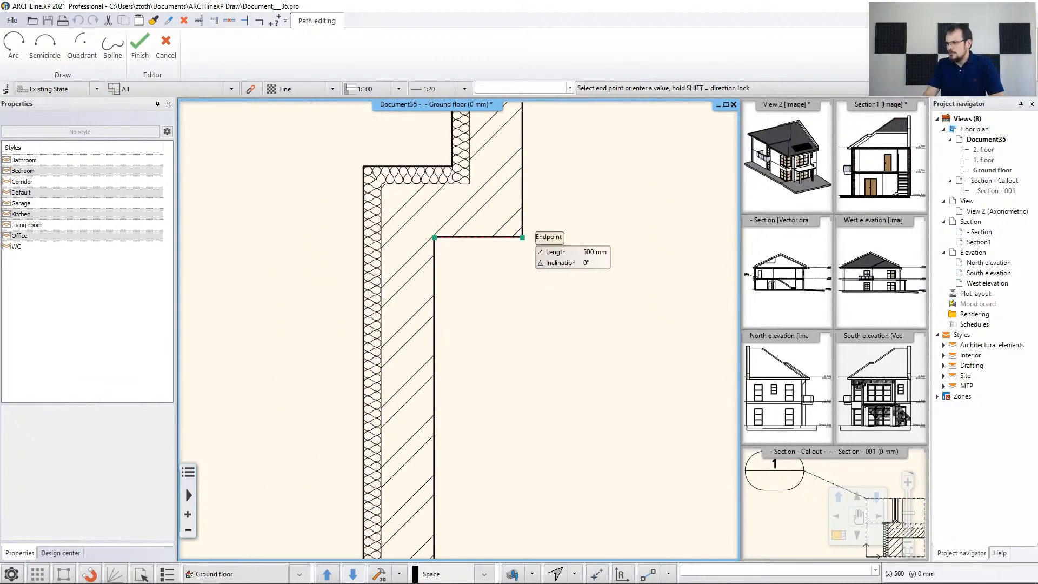
left_click(522, 237)
scroll(544, 267, "down", 3)
scroll(504, 282, "up", 6)
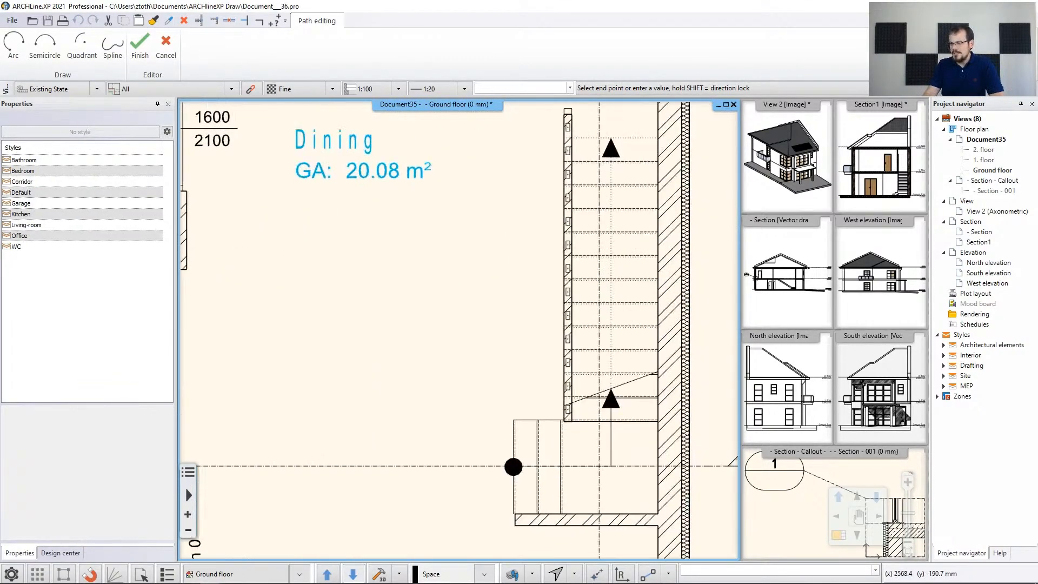
scroll(561, 281, "up", 3)
left_click(535, 294)
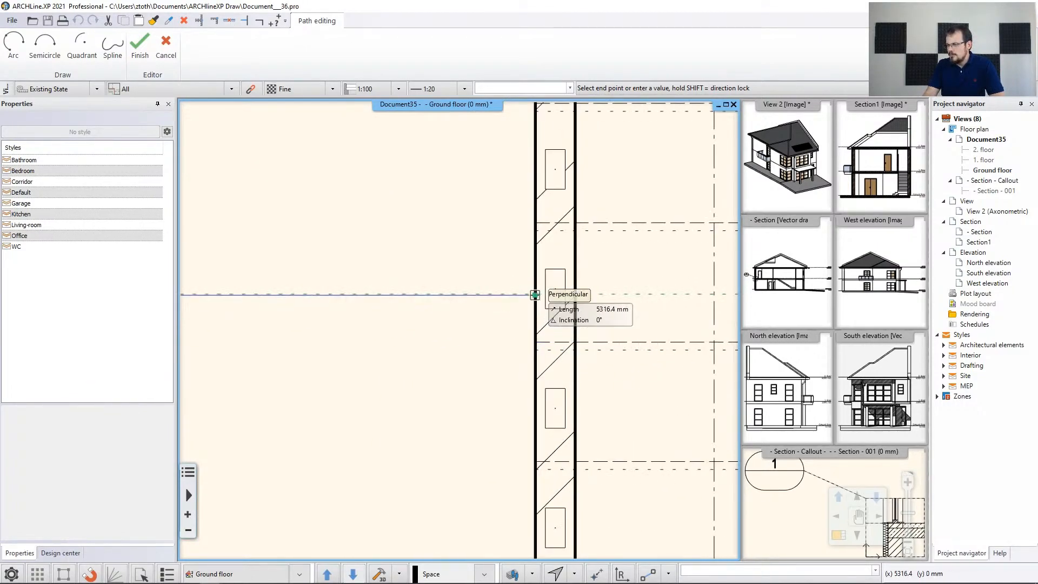
Step: Trace the outline down the stair wall, around the lower stair steps and along the short wall below them to the east wall
scroll(538, 314, "down", 3)
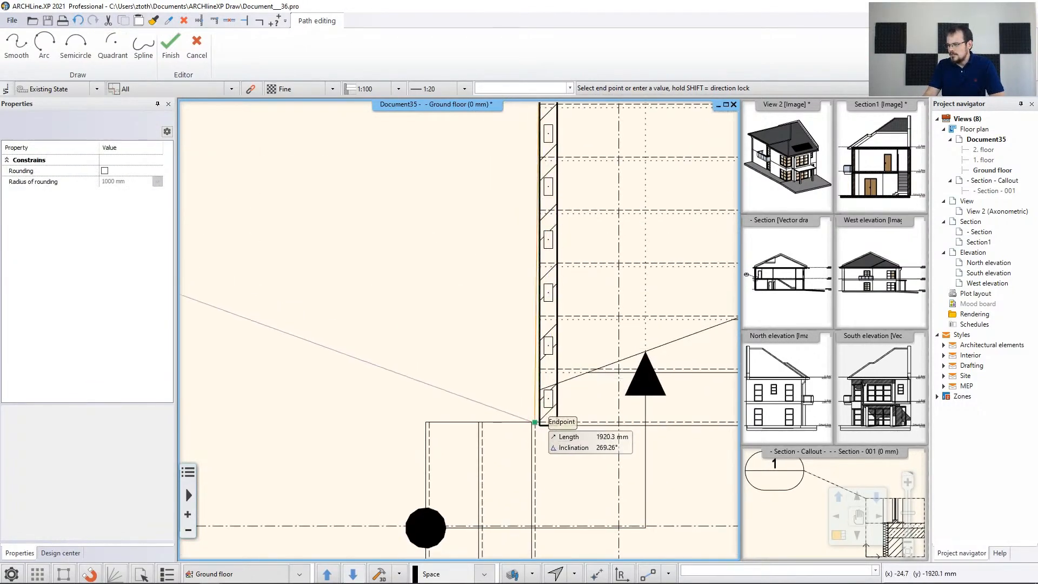
left_click(538, 422)
scroll(421, 487, "up", 3)
left_click(430, 422)
scroll(460, 454, "down", 3)
middle_click_drag(456, 467, 443, 214)
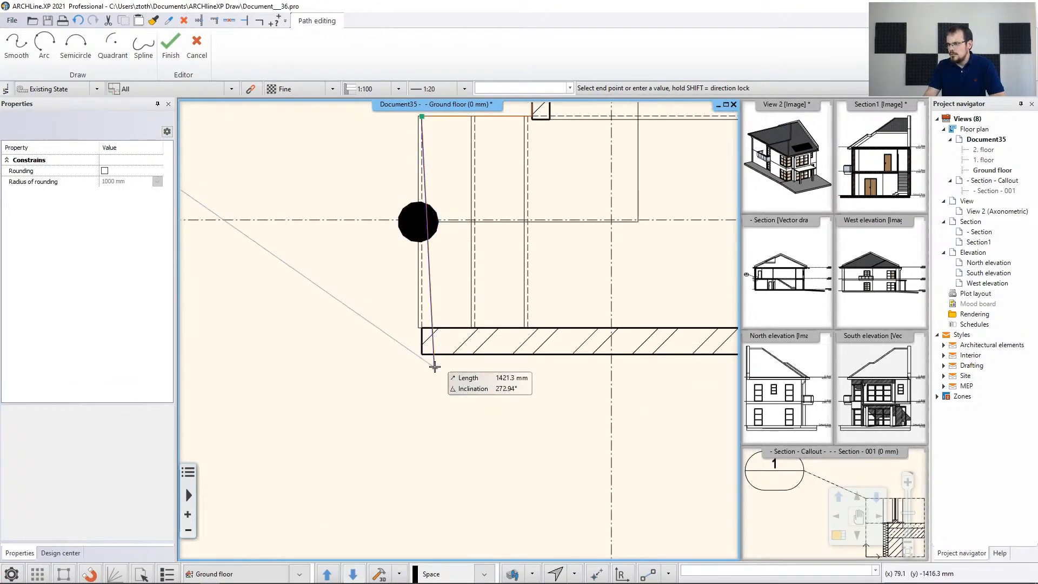
left_click(422, 355)
scroll(458, 328, "down", 2)
left_click(608, 343)
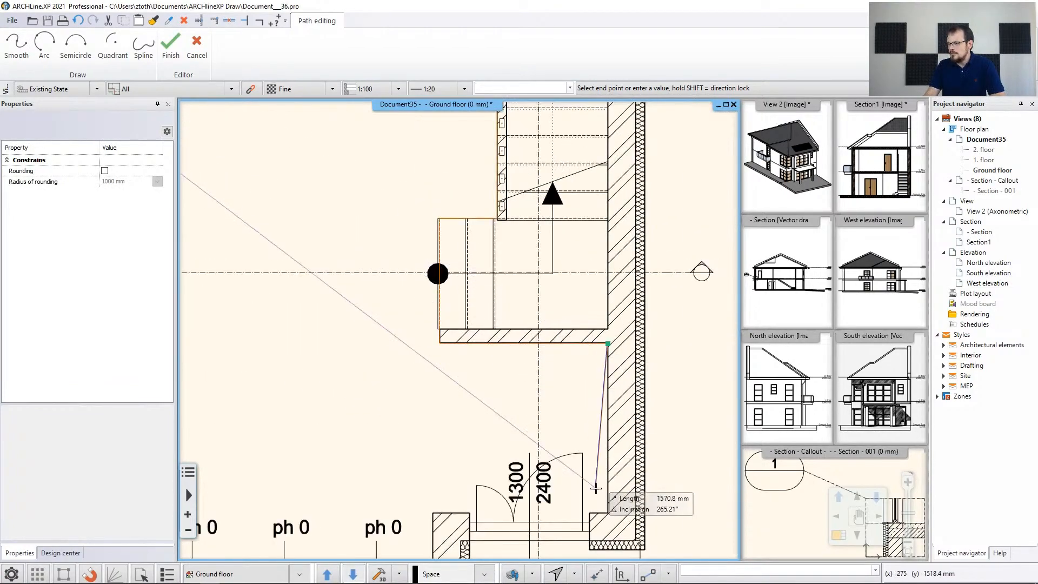
Step: Continue the outline down the east wall, along the 1300/2400 door opening and around the inner corners of the window bay
left_click(607, 512)
left_click(433, 513)
middle_click_drag(432, 513, 476, 215)
left_click(476, 283)
scroll(478, 303, "up", 3)
scroll(378, 335, "down", 4)
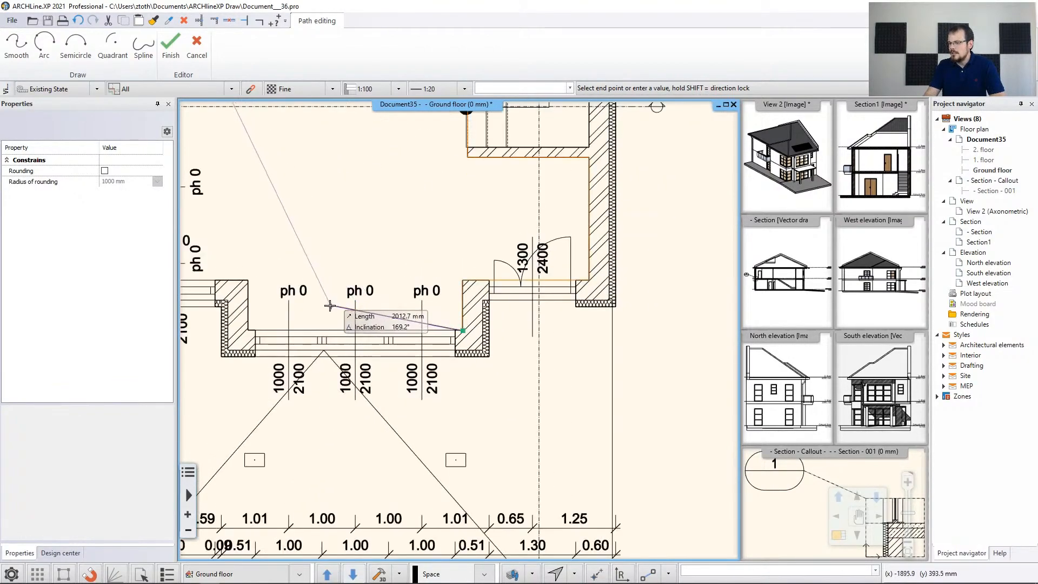
left_click(238, 331)
left_click(249, 284)
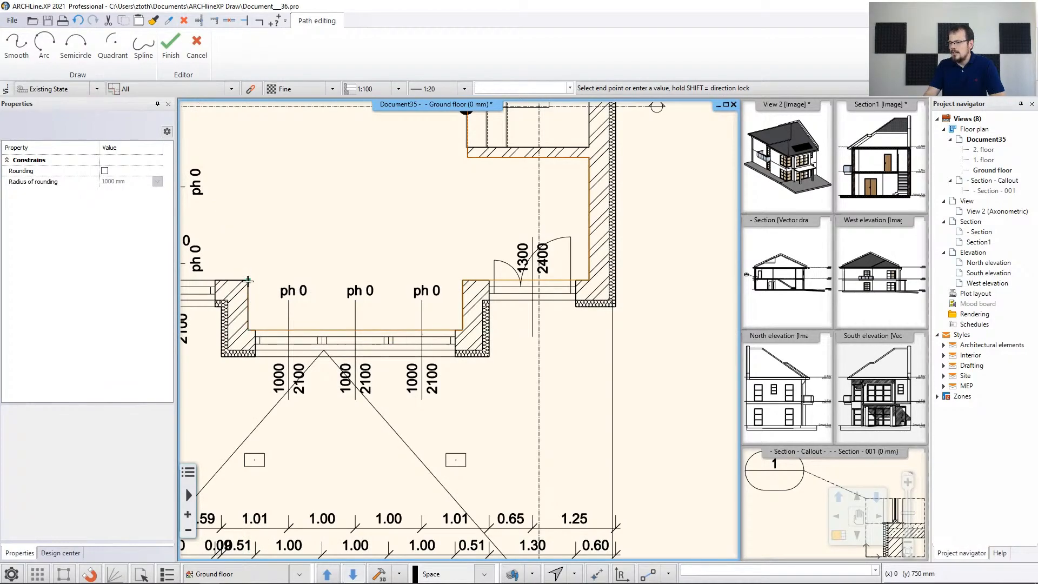
Step: Take the outline to the southwest inner corner, close it and create the room with a height of 2700 mm
scroll(300, 289, "down", 3)
scroll(208, 278, "up", 4)
left_click(499, 360)
scroll(535, 330, "down", 5)
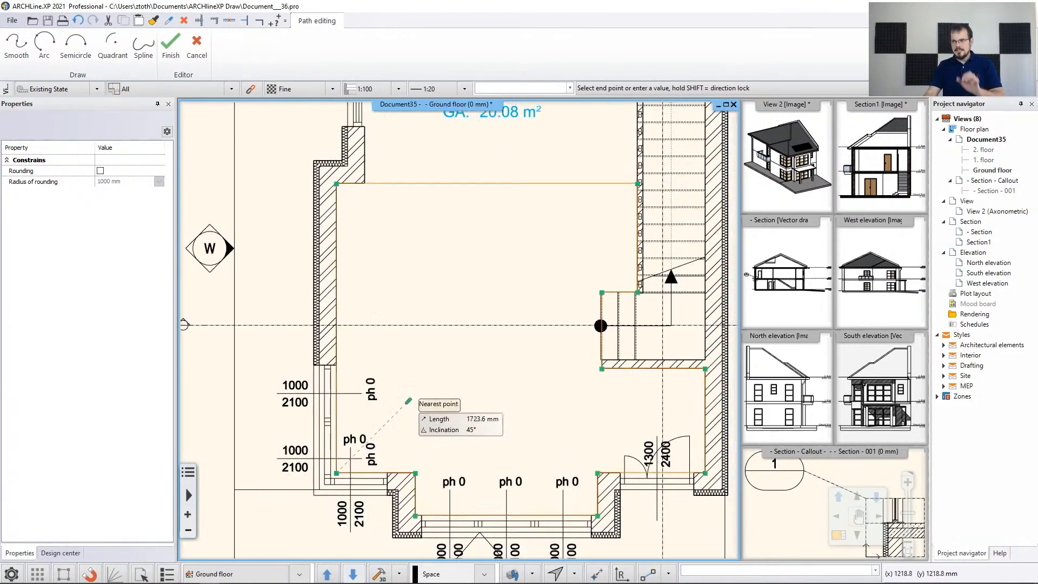
key("Return")
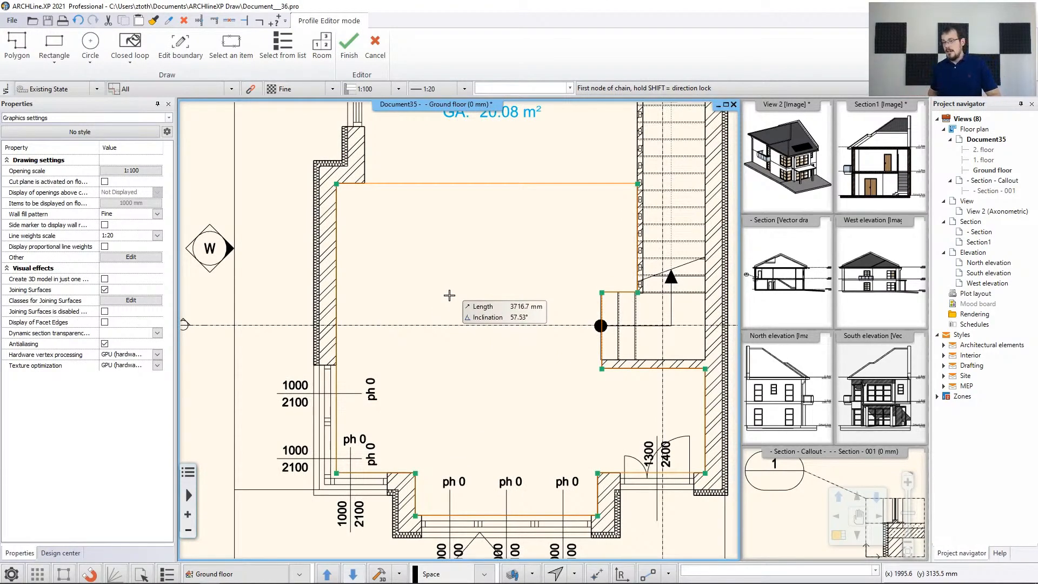
key("Return")
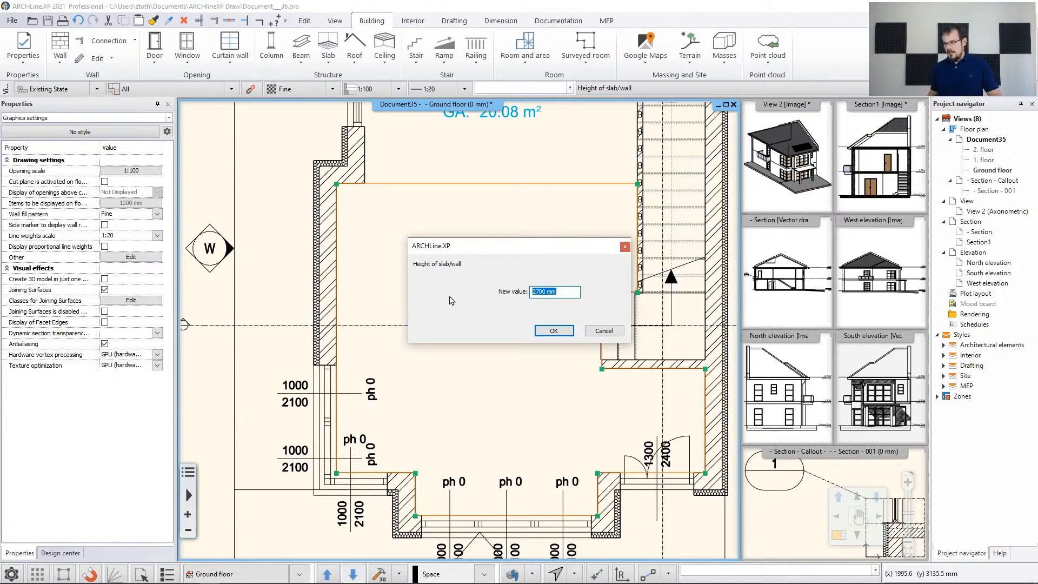
key("Return")
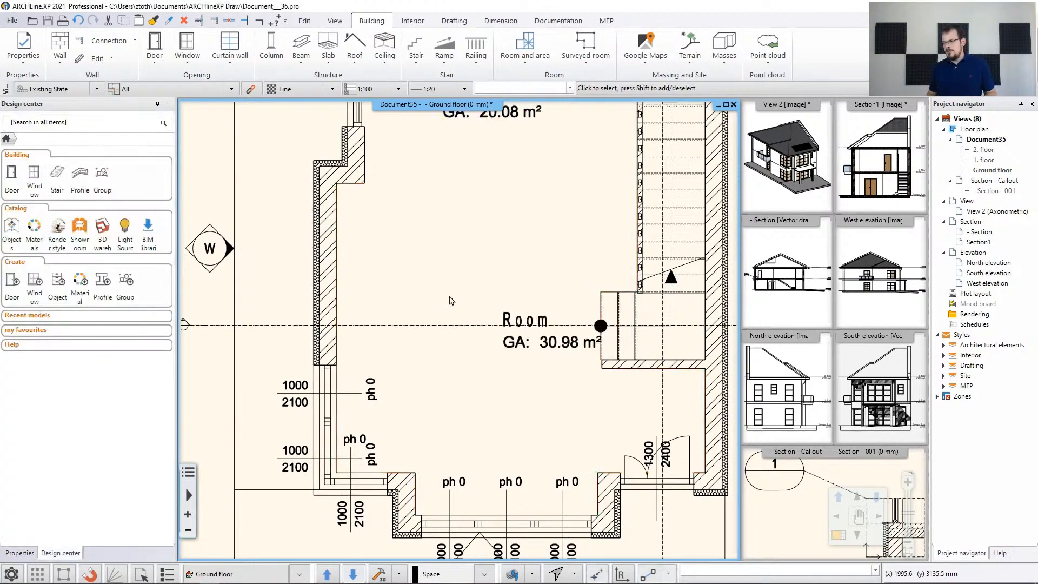
Step: Move the new room's stamp up and to the west, into the open area between the west wall and the stair
scroll(481, 313, "up", 2)
left_click(485, 318)
left_click(519, 307)
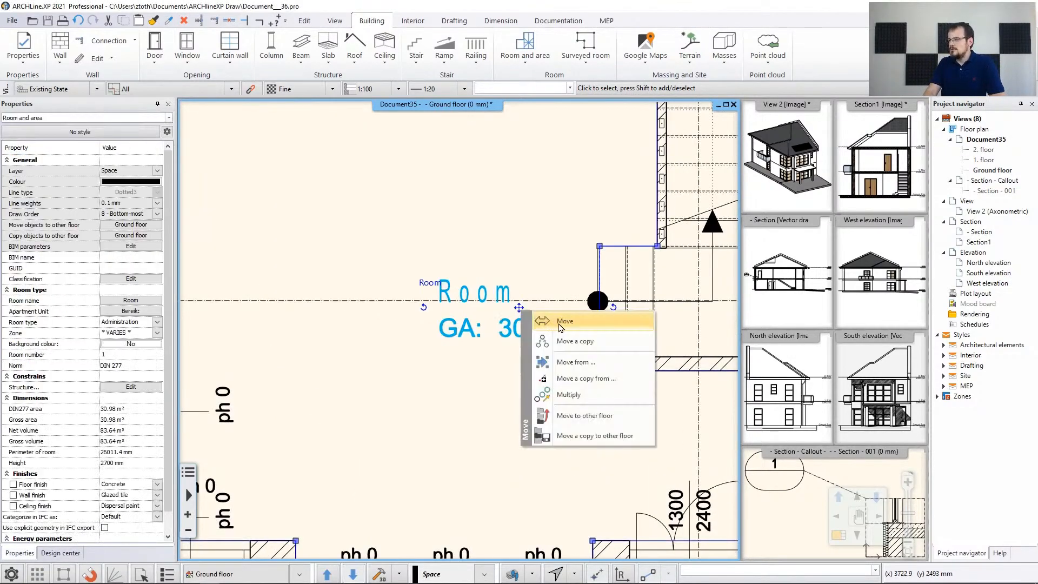
left_click(540, 322)
scroll(459, 330, "down", 2)
left_click(421, 261)
Step: Rename the new room's stamp as Livingroom
double_click(448, 264)
type("Living room")
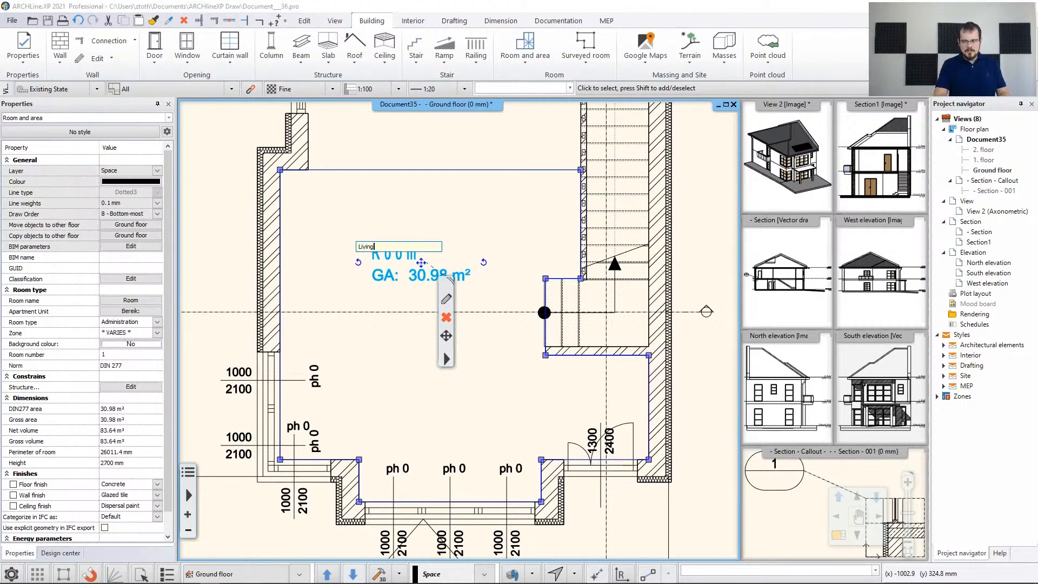
key("Return")
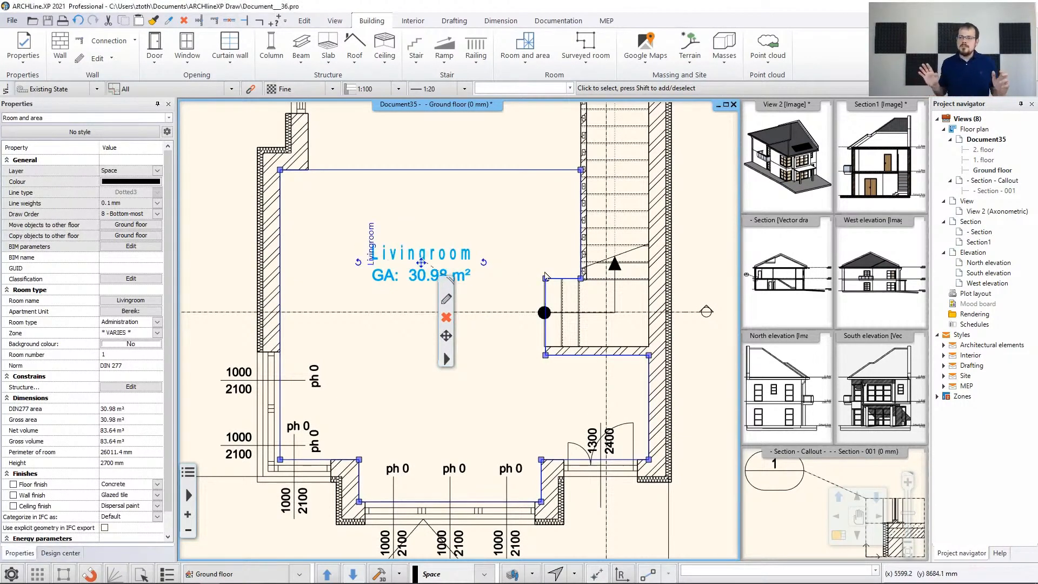
scroll(545, 277, "down", 3)
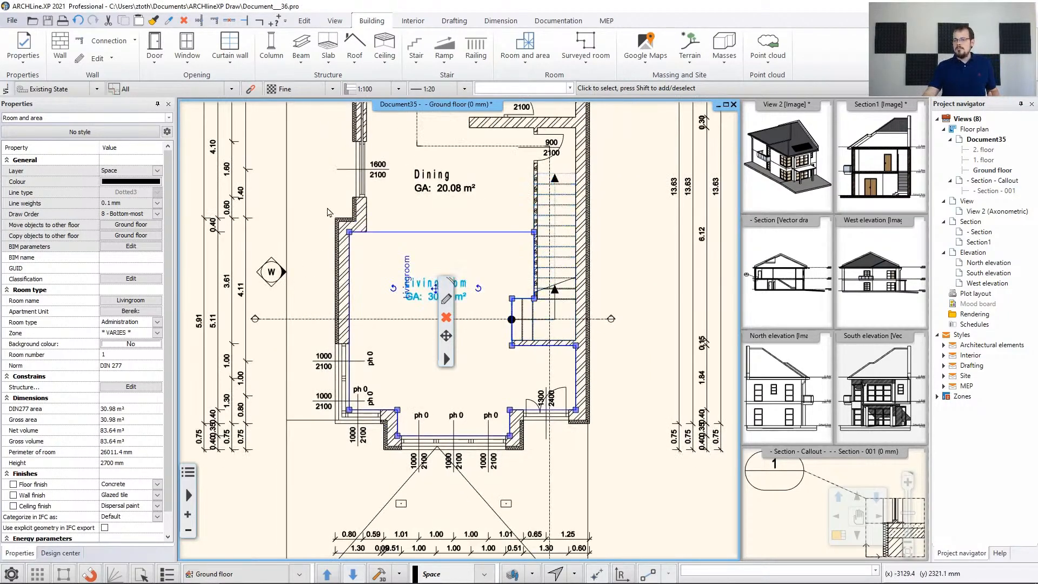
key("Escape")
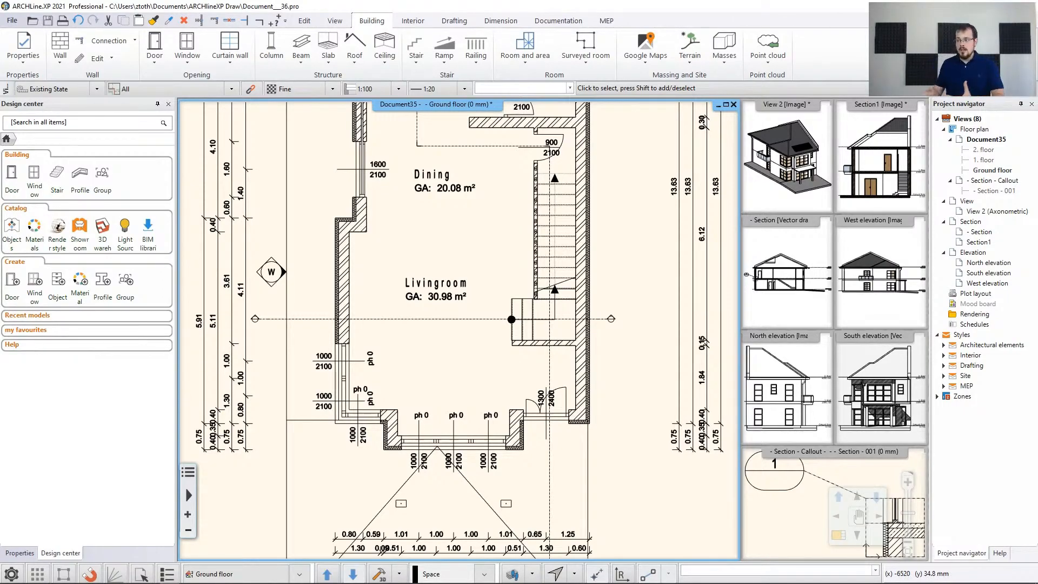
Step: Select the Livingroom and Dining rooms in turn to examine their shared boundary
left_click(445, 297)
scroll(429, 144, "up", 2)
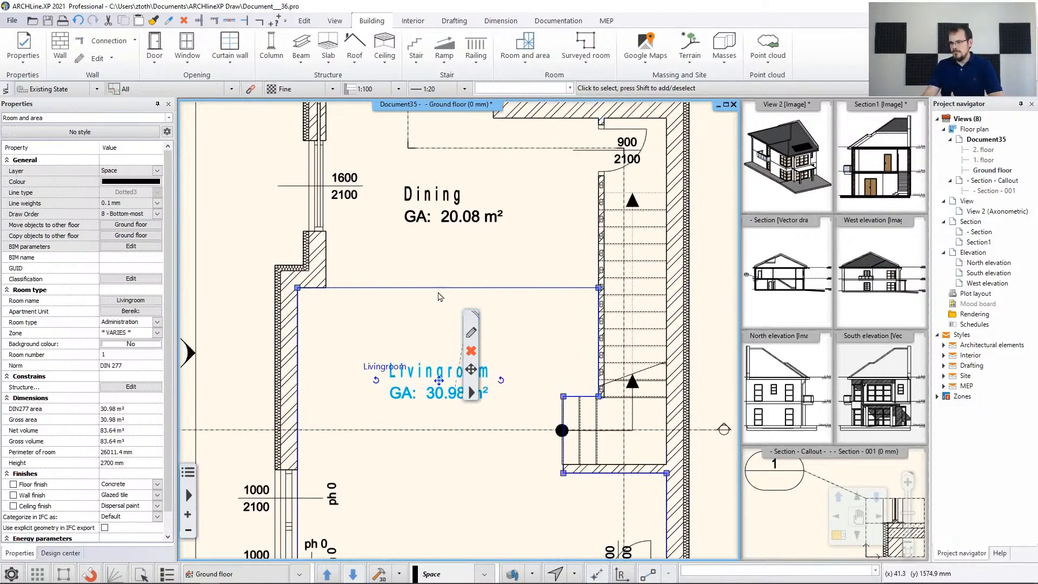
left_click(427, 215)
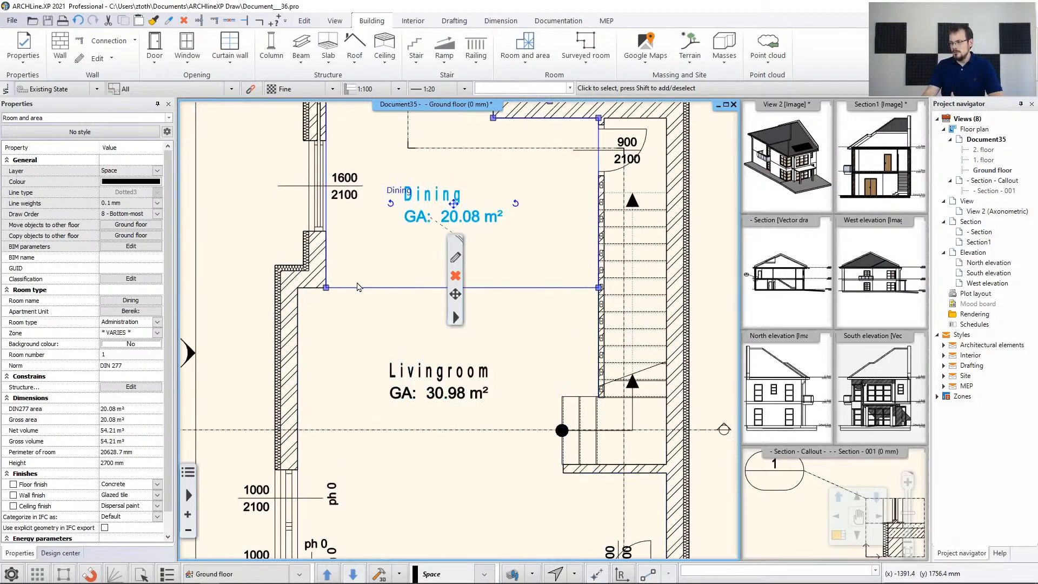
left_click(252, 252)
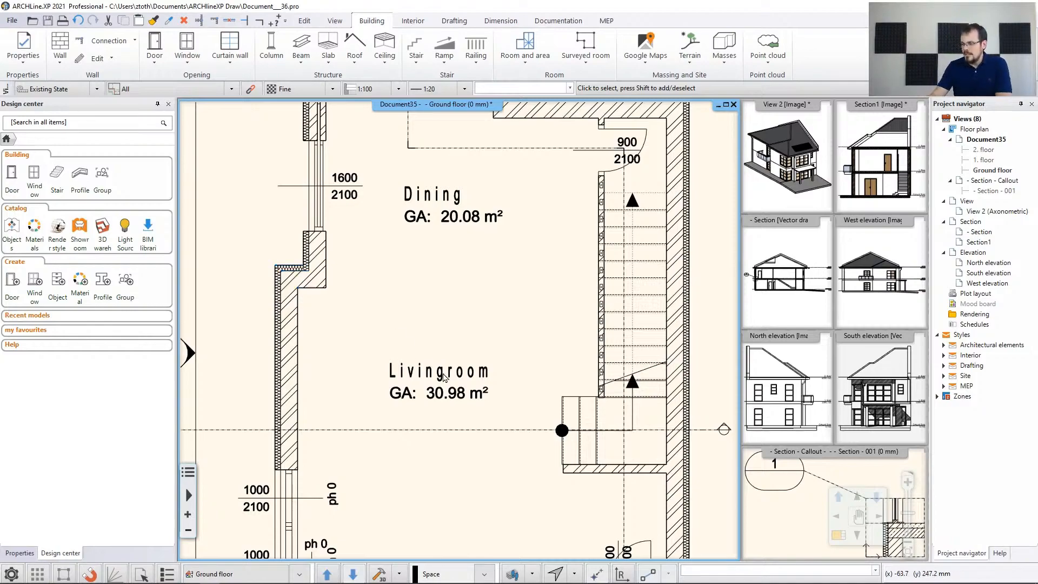
Step: View the background colour choices available for the Livingroom, leaving the colour unset
left_click(370, 320)
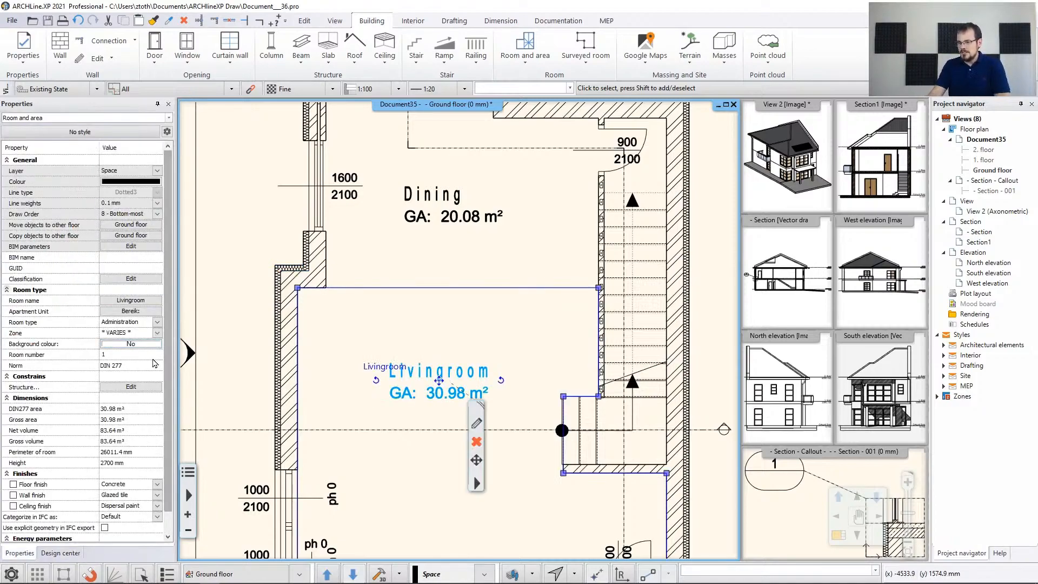
left_click(142, 346)
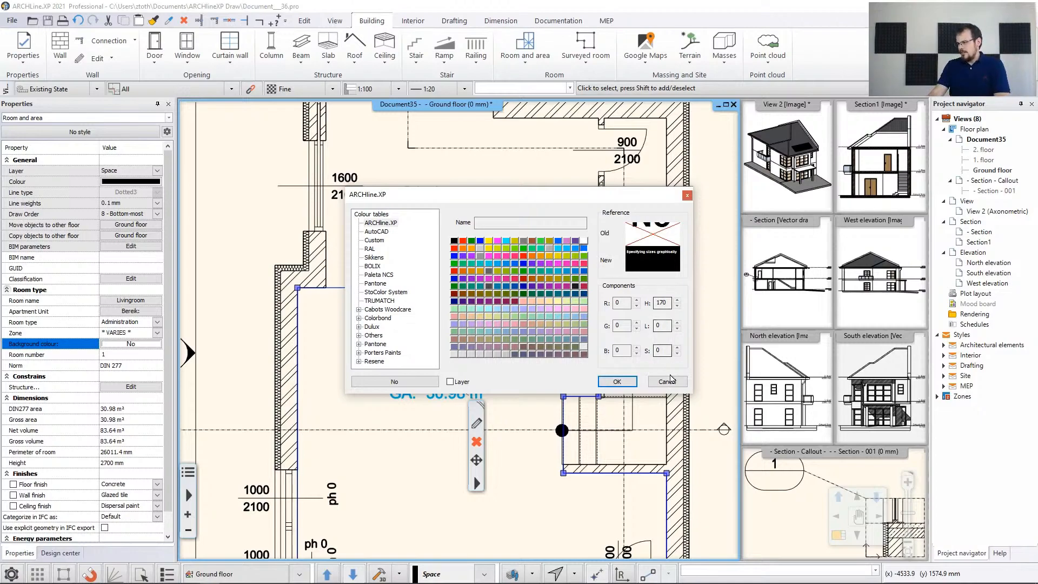
left_click(667, 381)
left_click(526, 260)
Step: Set the line type of the Dining room's space profile to Dotted in its profile and area properties
scroll(547, 244, "down", 2)
middle_click_drag(547, 244, 509, 362)
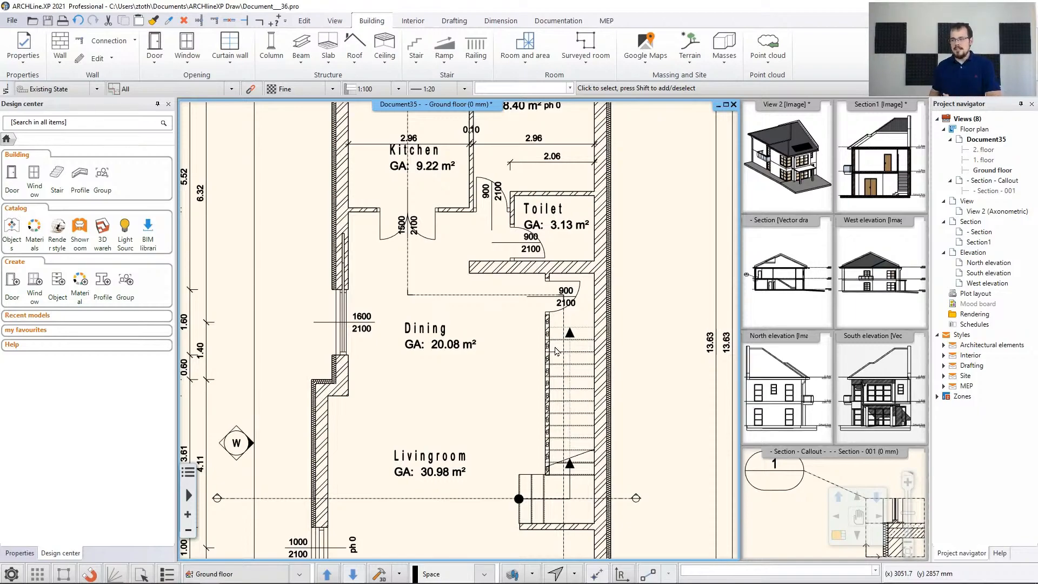
left_click(418, 341)
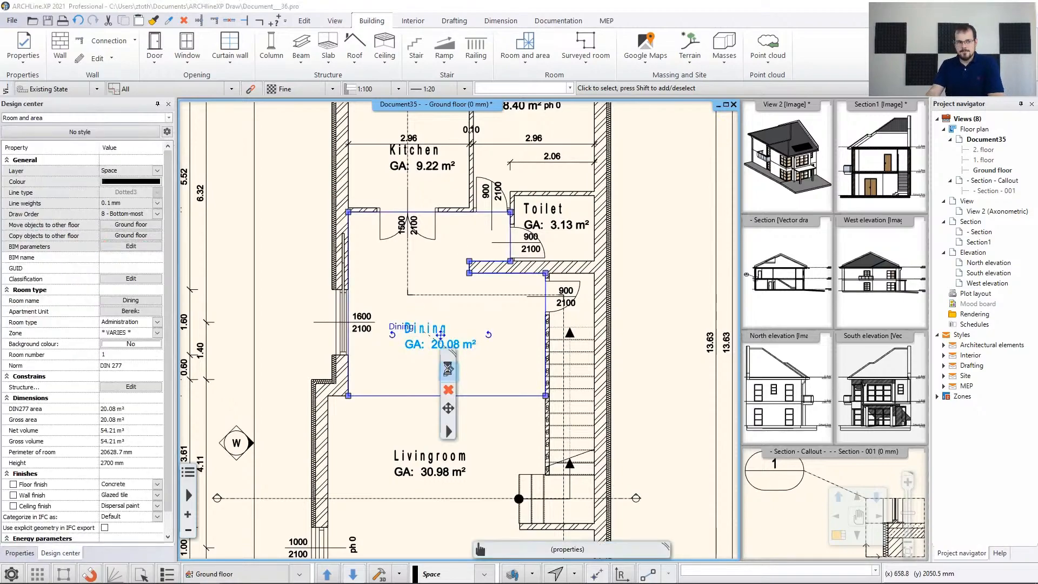
left_click(449, 370)
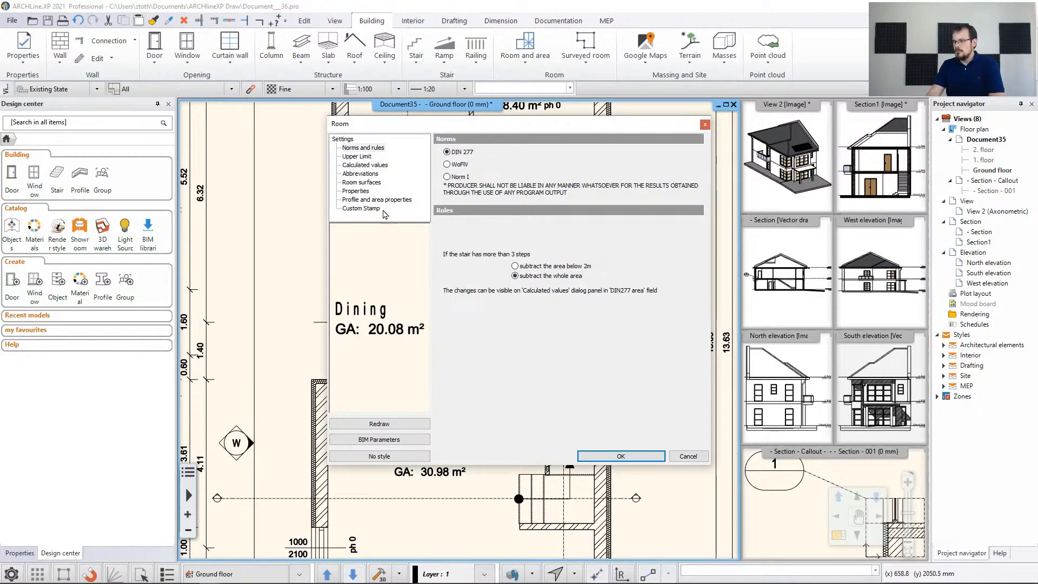
left_click(378, 200)
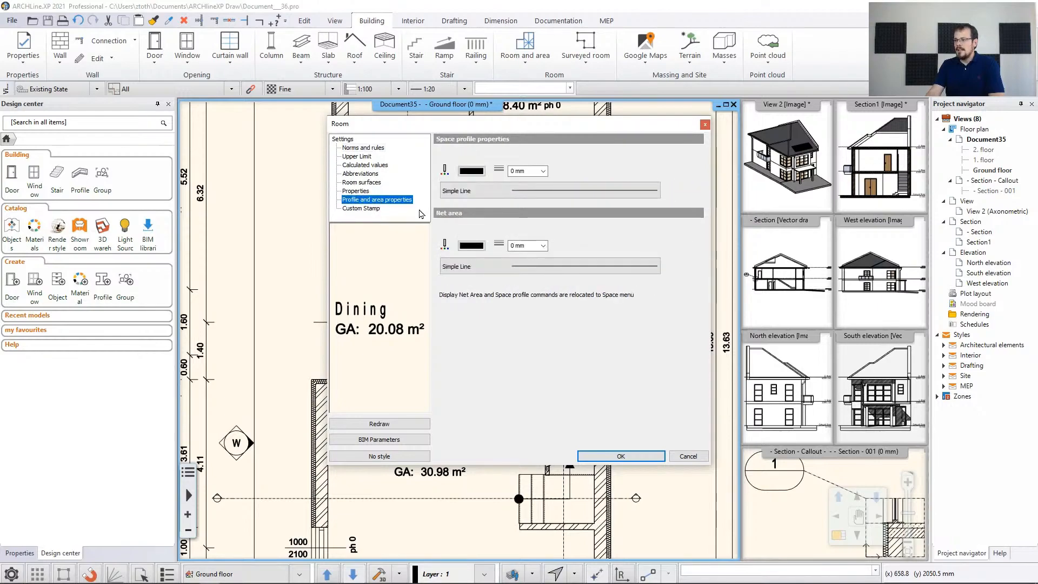
left_click(455, 193)
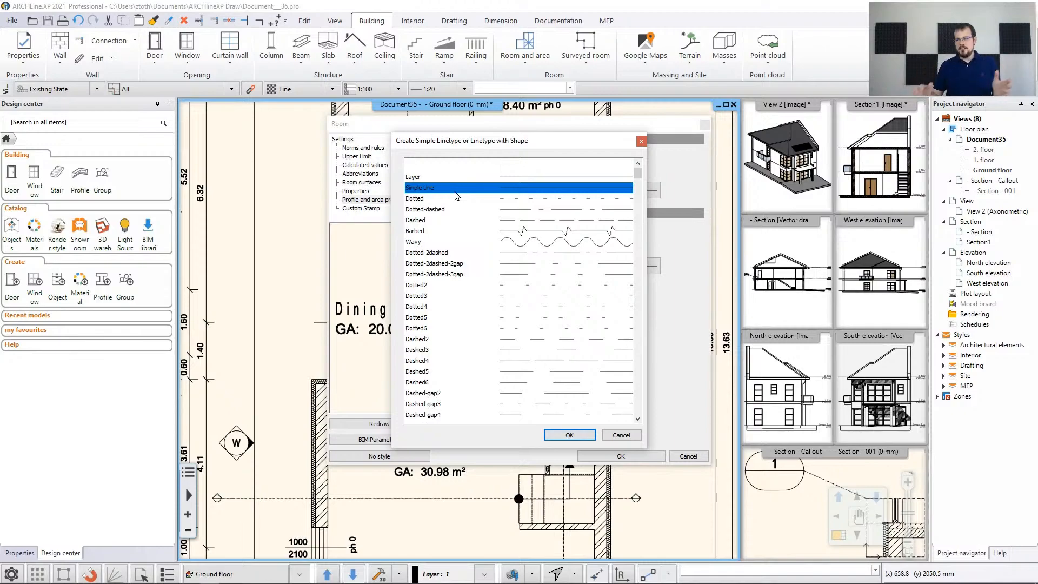
left_click(544, 200)
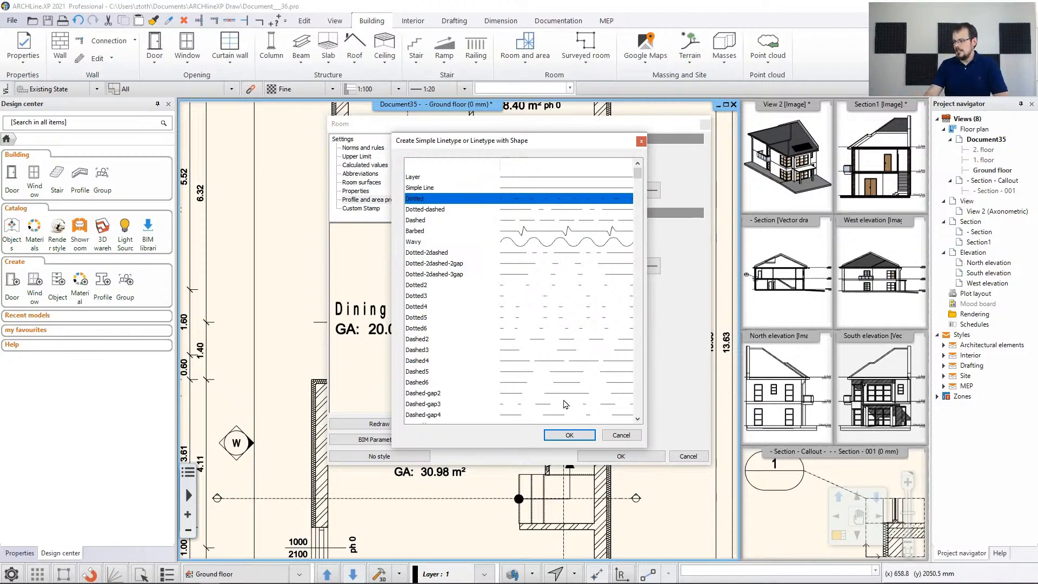
left_click(569, 435)
Step: Set the line type of the Dining room's net area to Dotted and apply the room properties
left_click(561, 269)
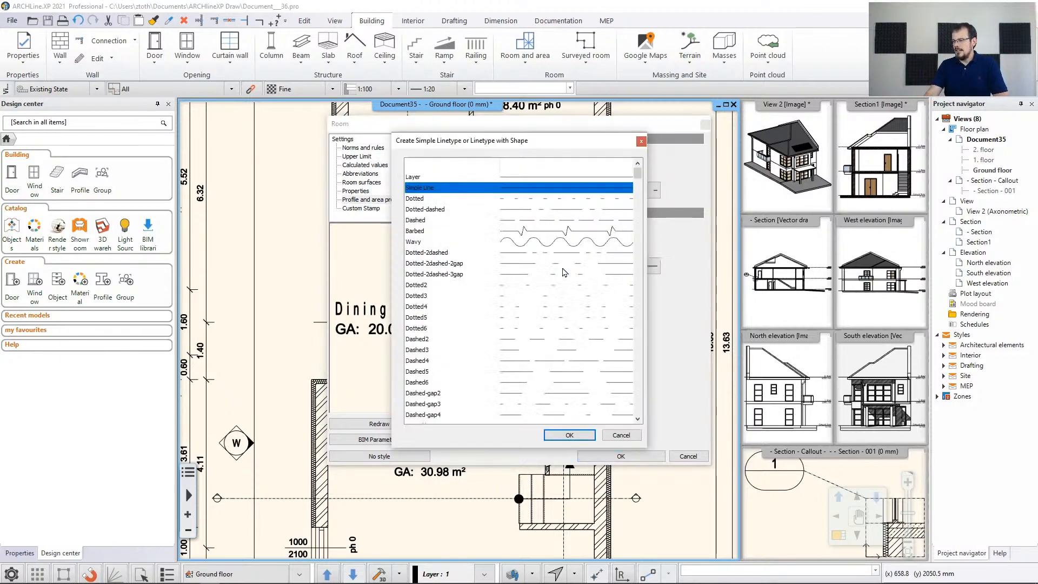
left_click(545, 200)
left_click(572, 435)
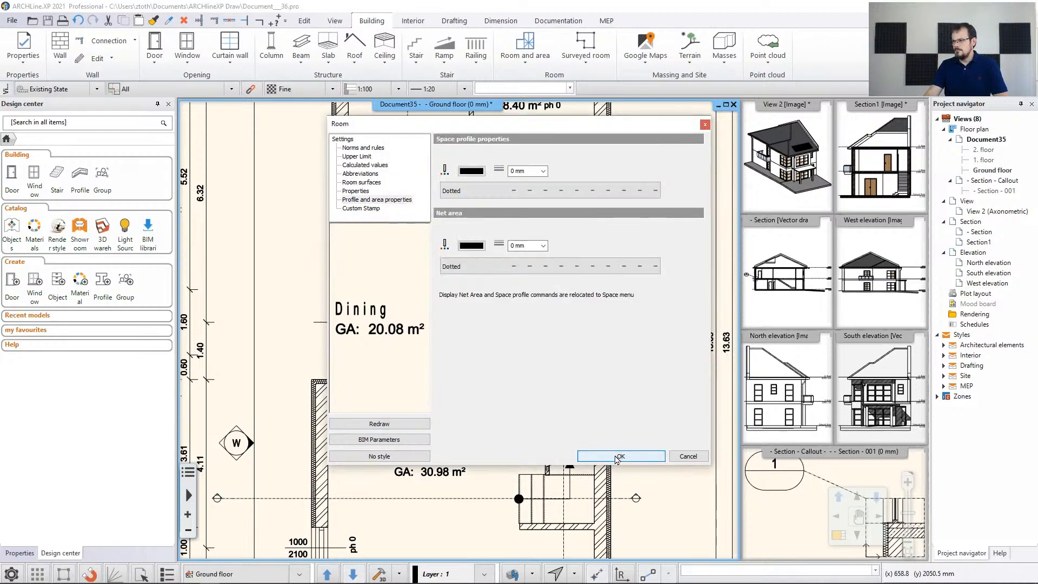
left_click(618, 457)
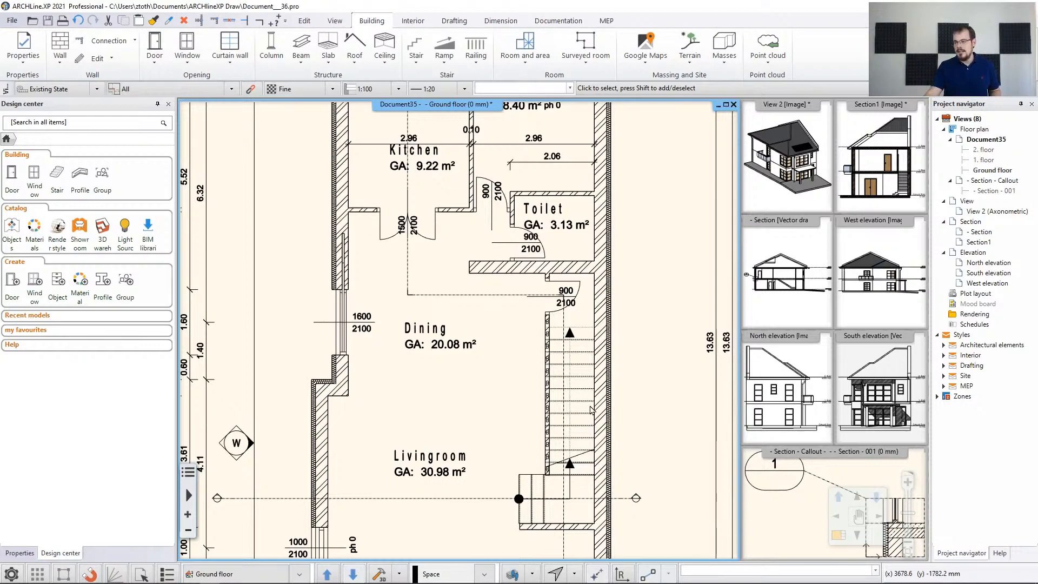
Step: Turn on the display of the Dining room's space profile
scroll(464, 420, "up", 2)
left_click(419, 304)
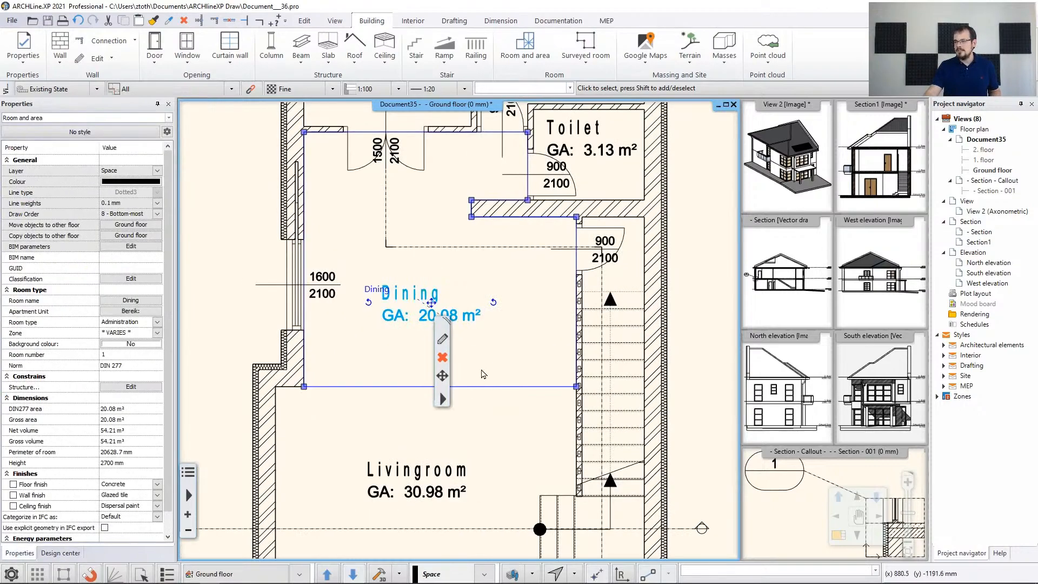
left_click(443, 399)
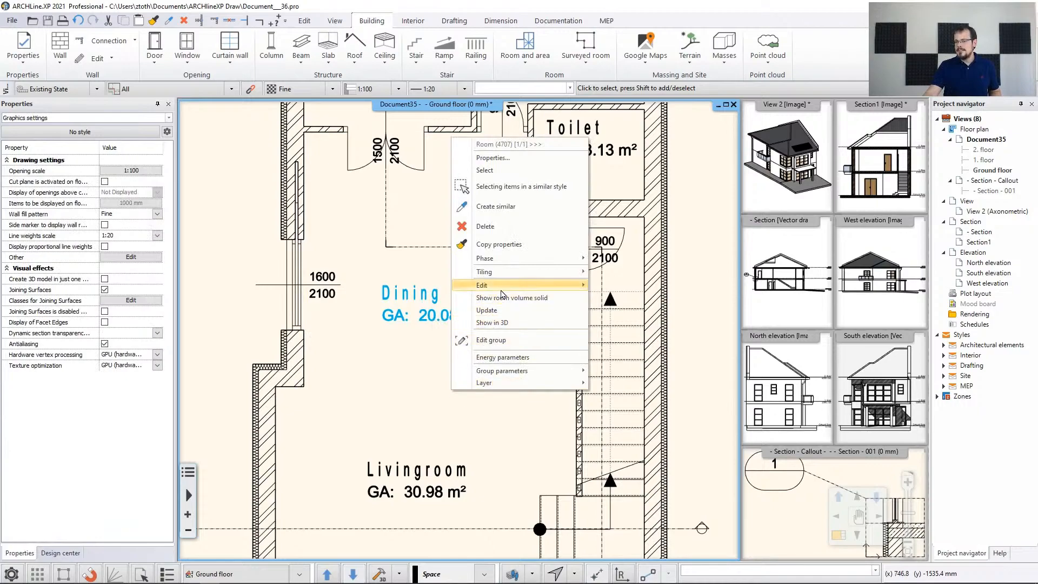
mouse_move(501, 289)
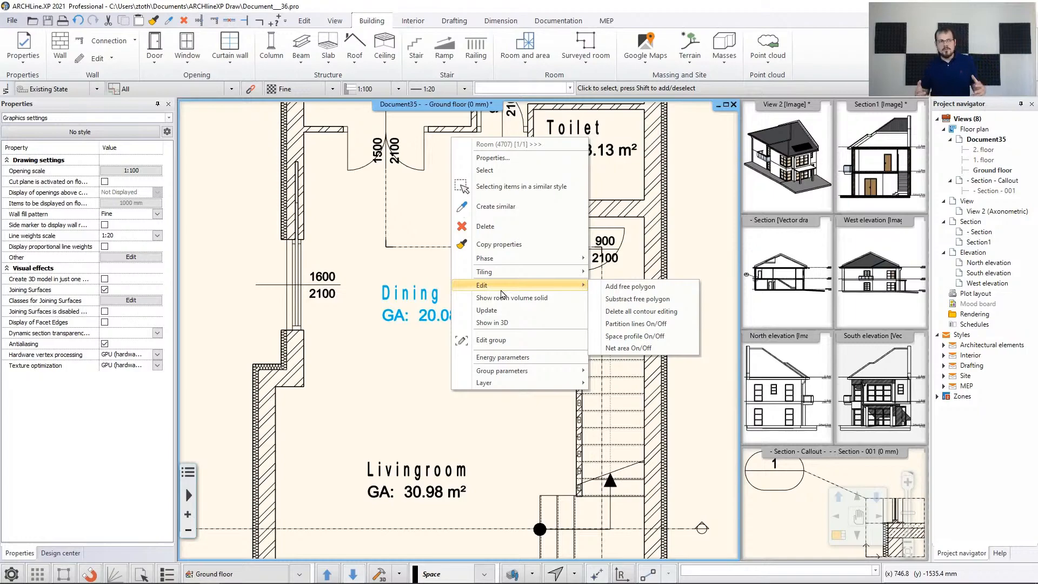
left_click(643, 333)
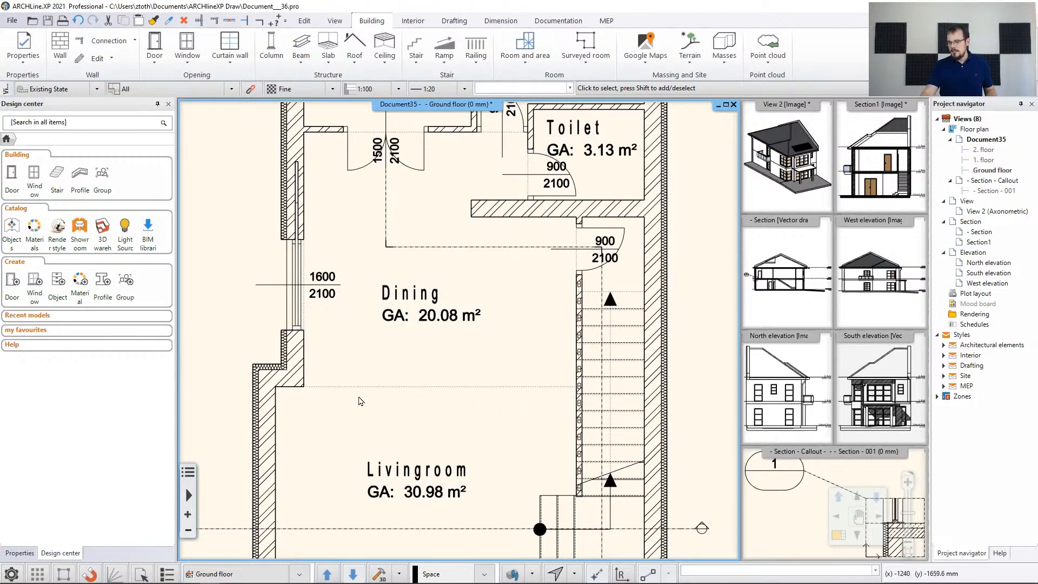
scroll(359, 396, "up", 2)
scroll(500, 359, "down", 2)
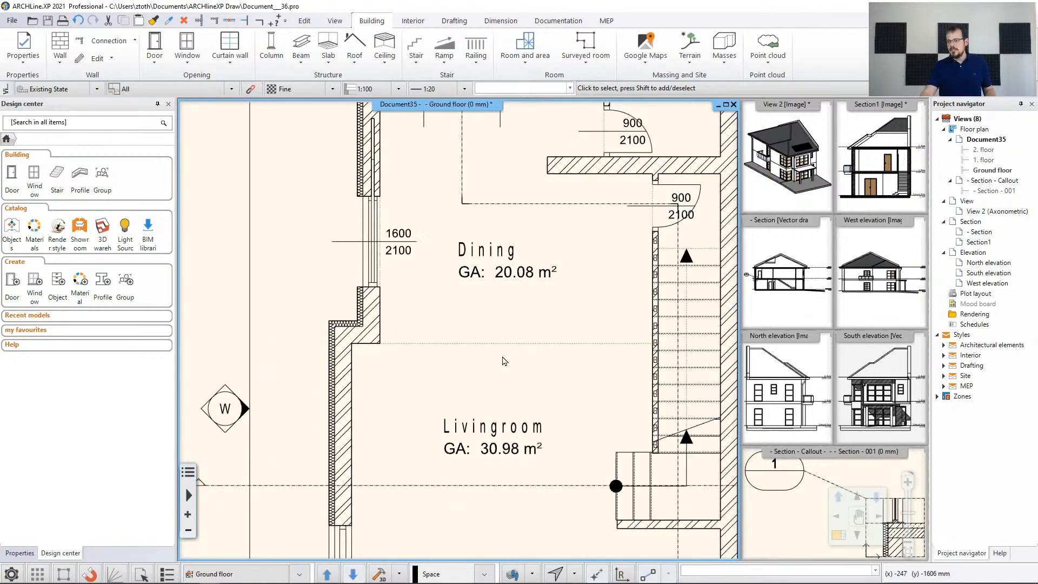
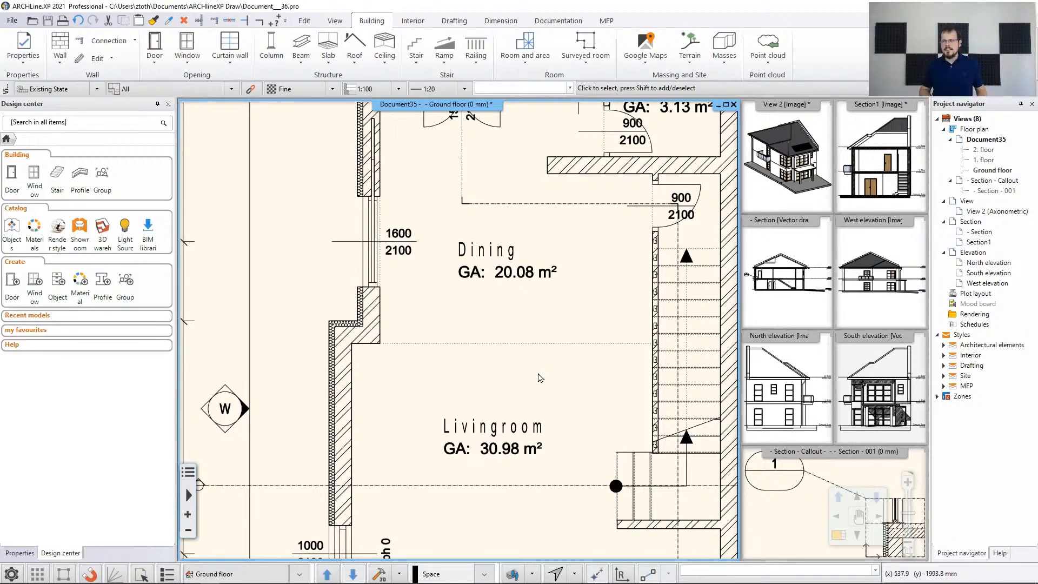
Step: Start an elevation dimension on the floor plan for the wall between Toilet and Dining, picking a point on its lower face
scroll(539, 377, "down", 2)
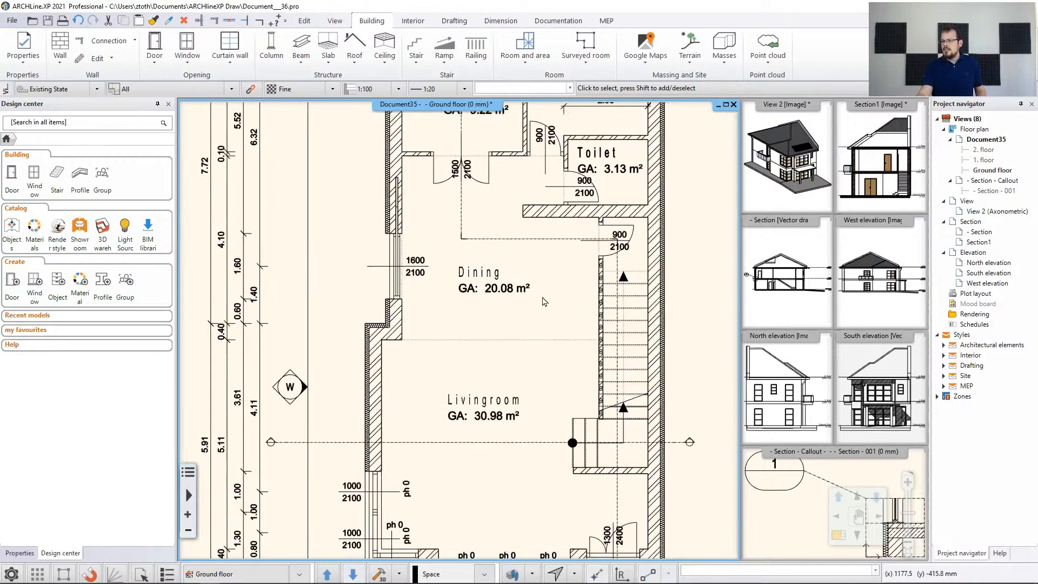
left_click(524, 68)
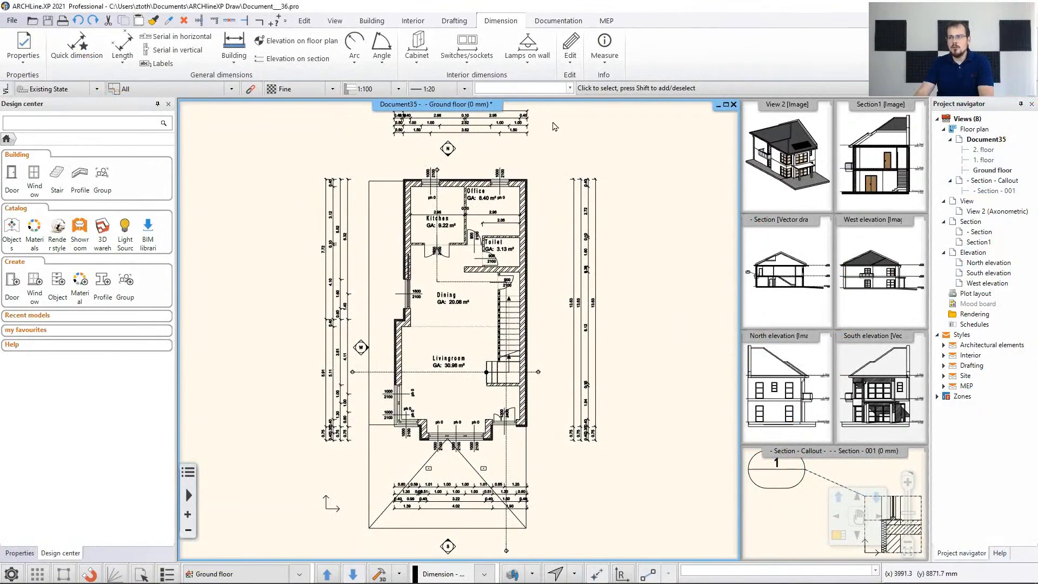
left_click(317, 49)
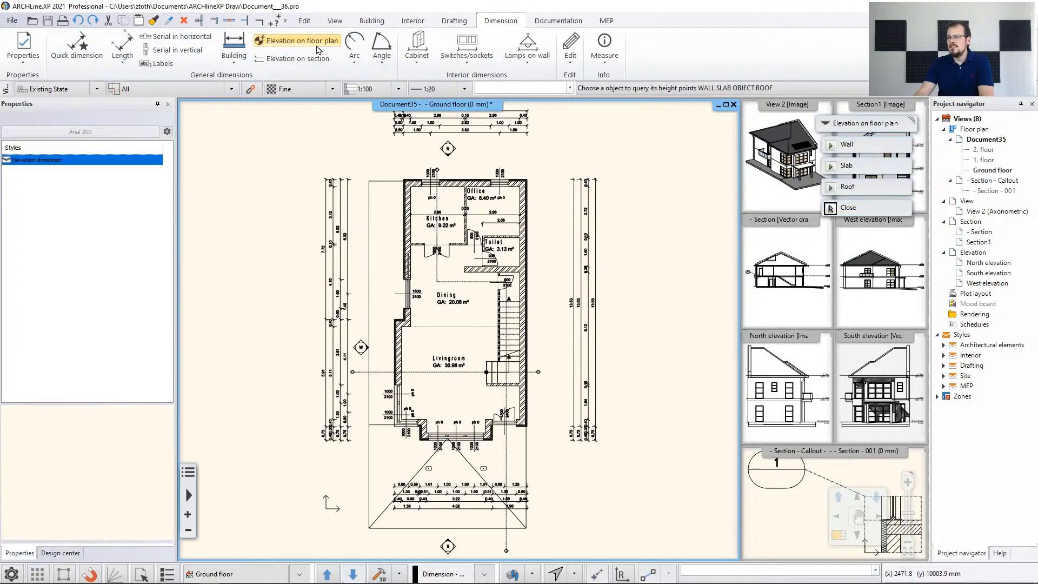
scroll(448, 267, "up", 3)
scroll(440, 214, "up", 2)
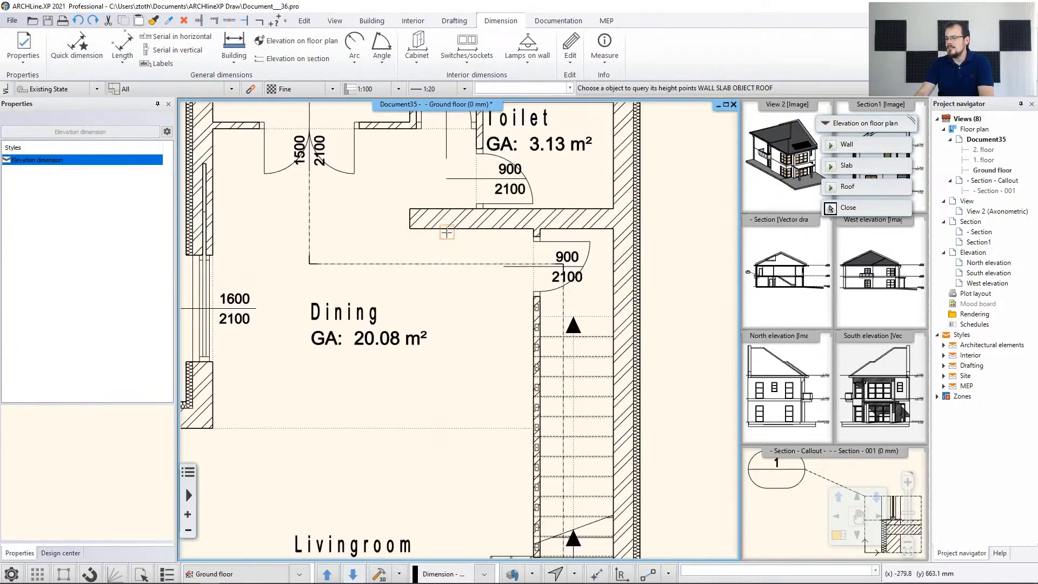
left_click(457, 224)
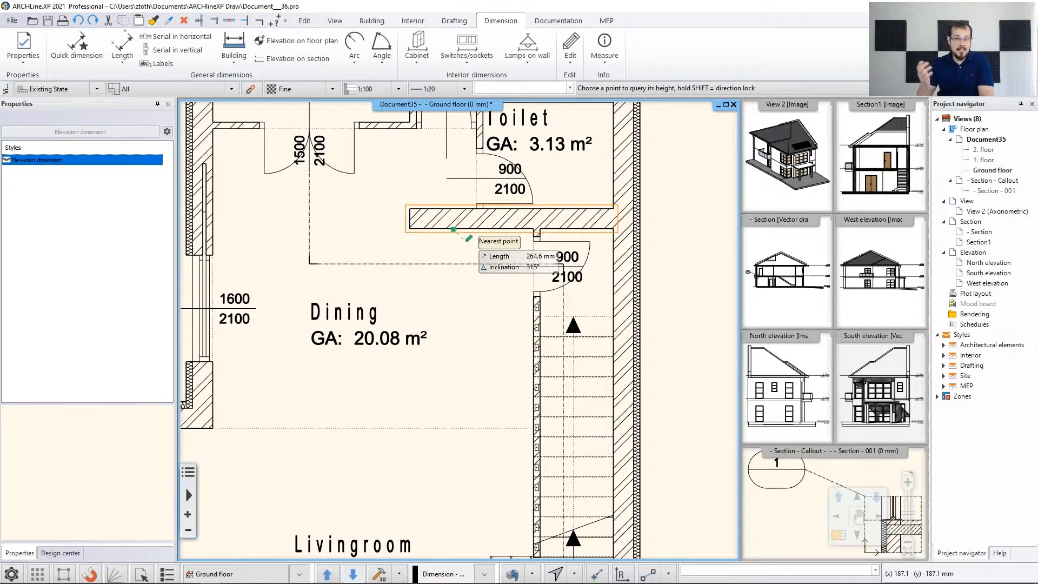
scroll(469, 238, "up", 2)
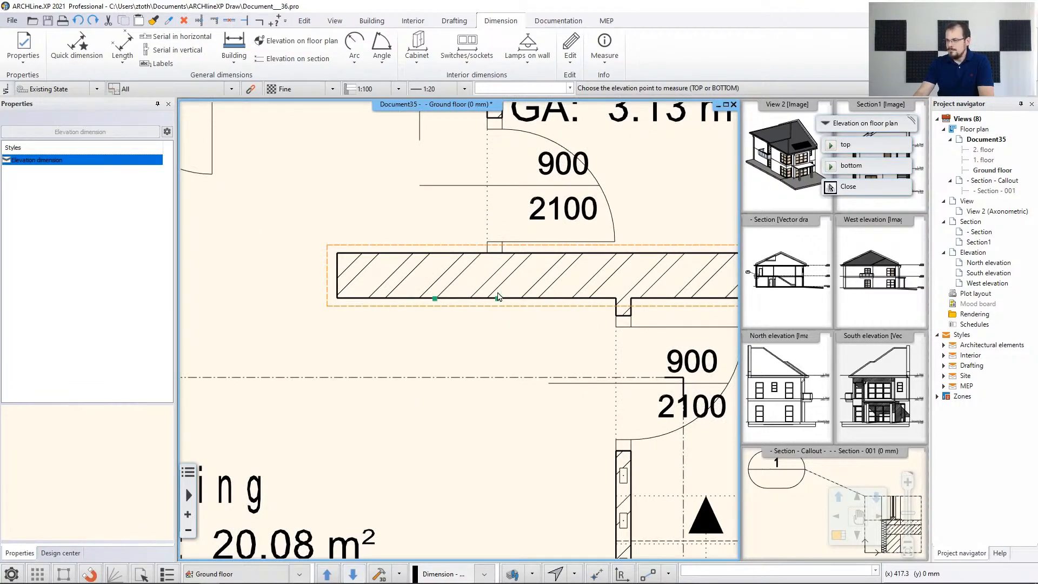
left_click(498, 299)
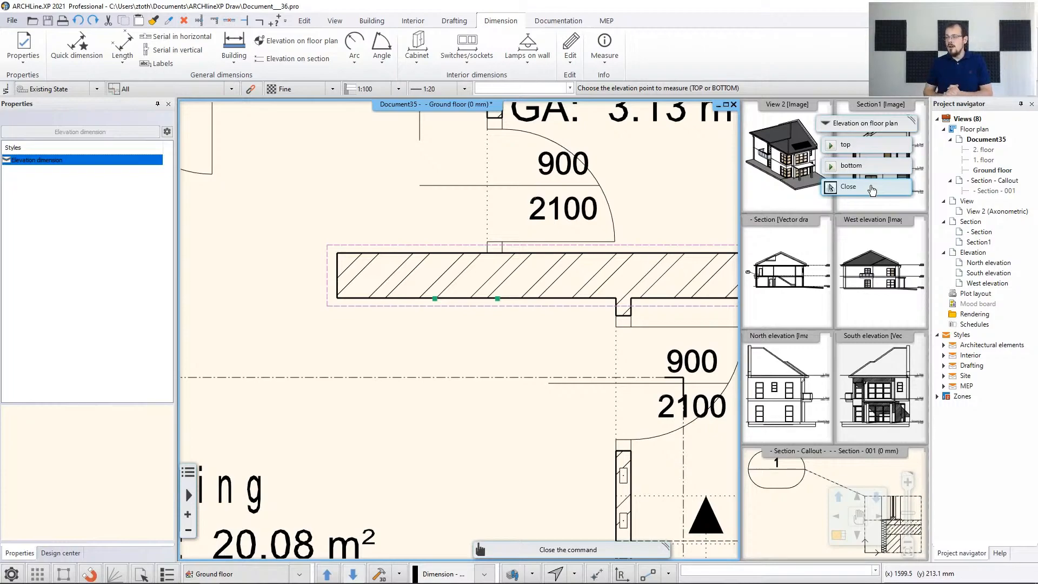
Step: Measure the elevation at the wall's bottom and accept a height of 0 mm
left_click(873, 164)
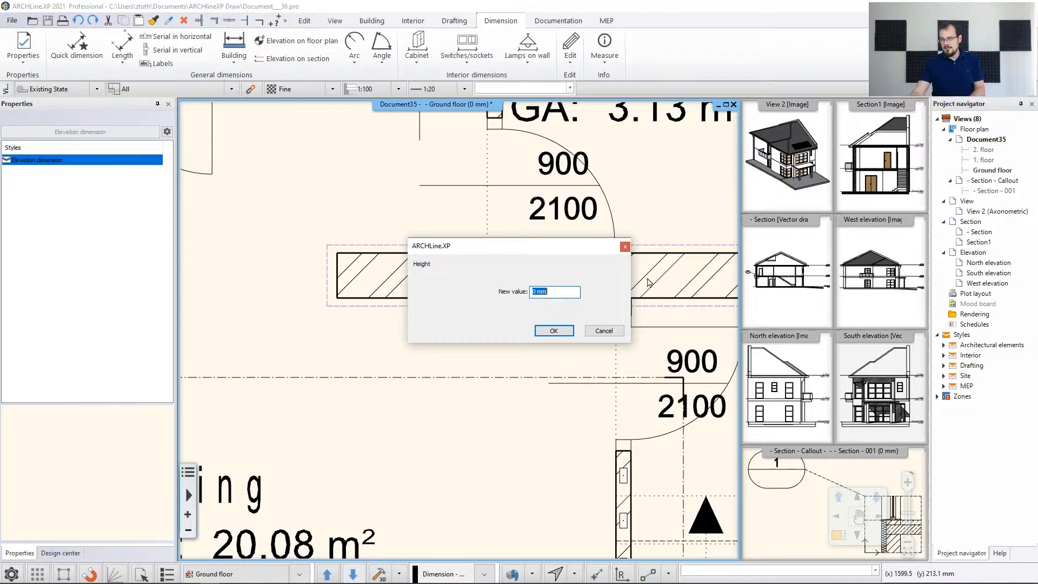
left_click(555, 332)
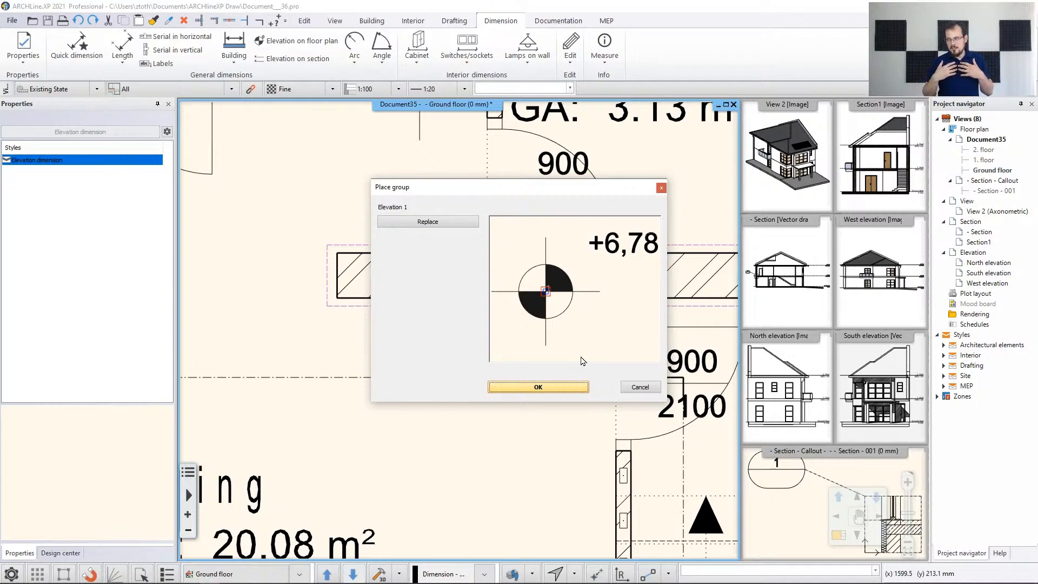
left_click(407, 221)
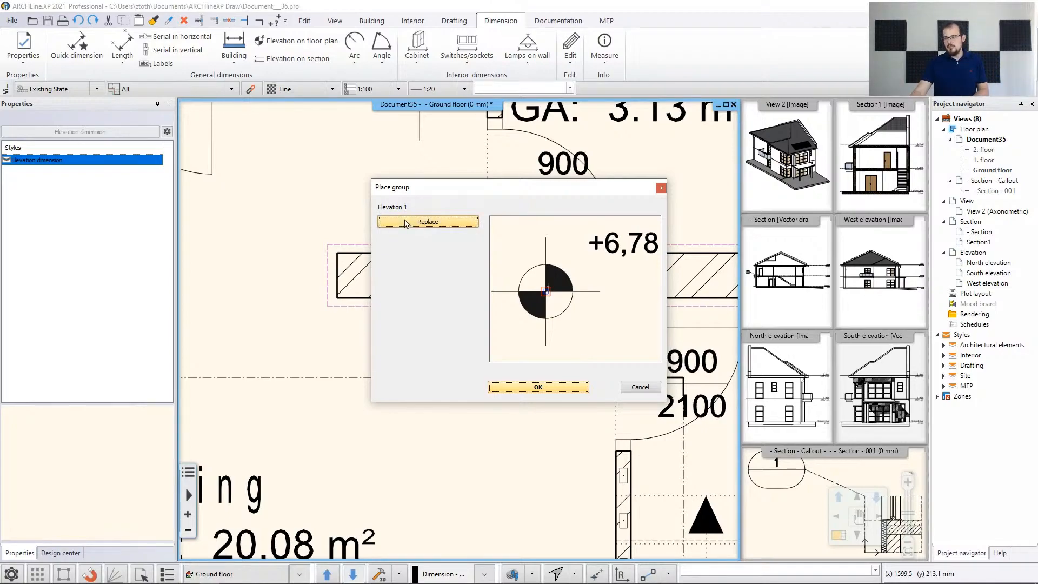
scroll(801, 259, "down", 5)
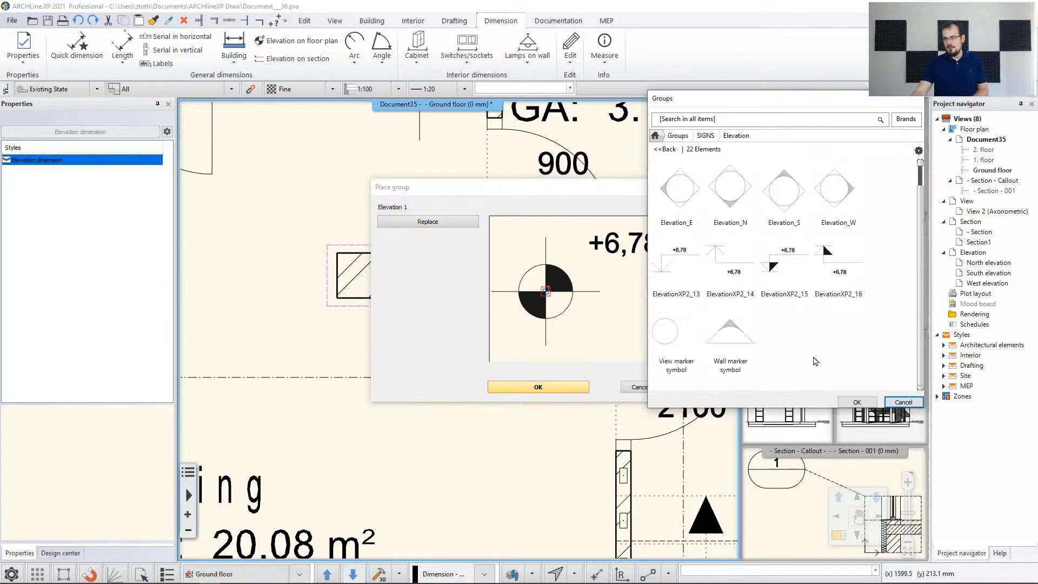
left_click(902, 402)
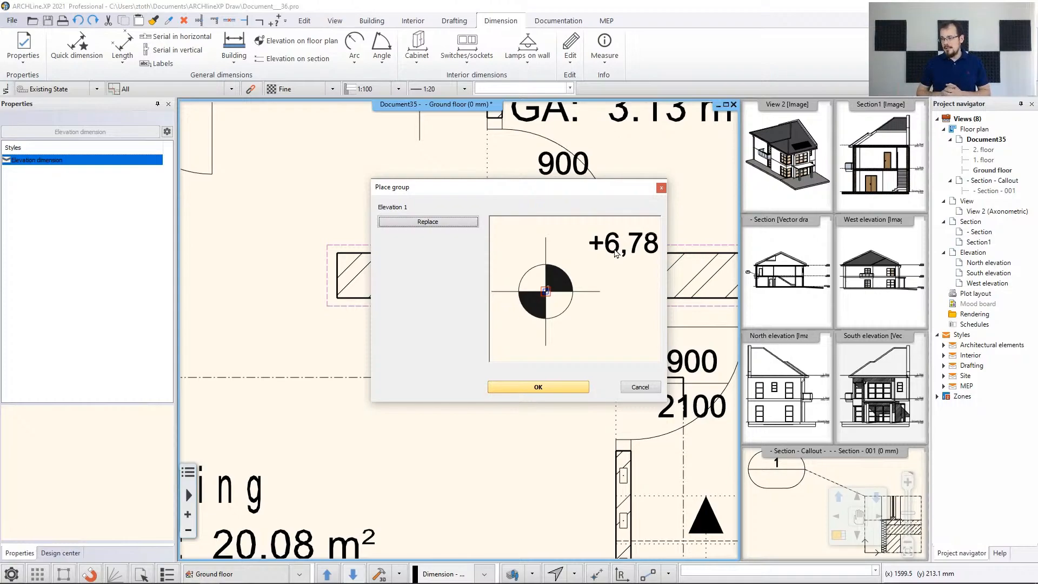
Step: Place the elevation dimension with the Elevation 1 symbol in the Dining room, below the wall shared with Toilet
left_click(561, 387)
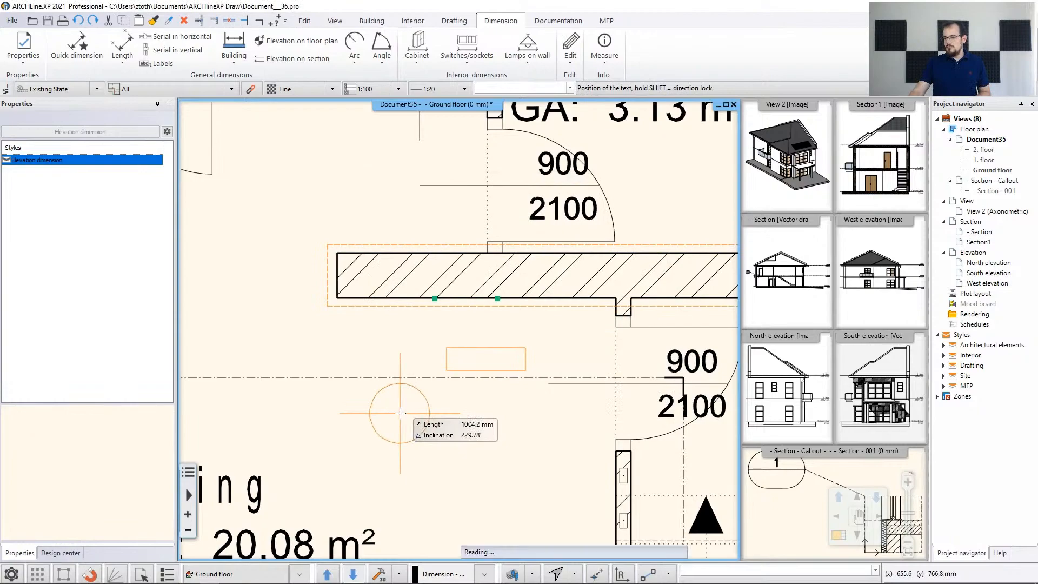
left_click(396, 417)
key("Escape")
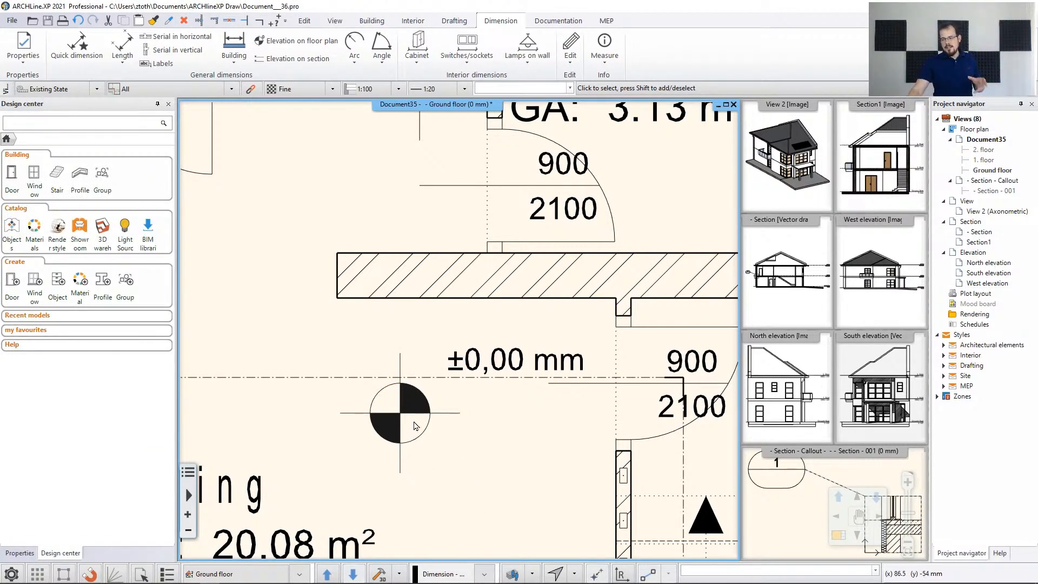
Step: Open the Dining room's elevation symbol for group editing and examine the solid hatch in its lower-left quadrant
left_click(412, 421)
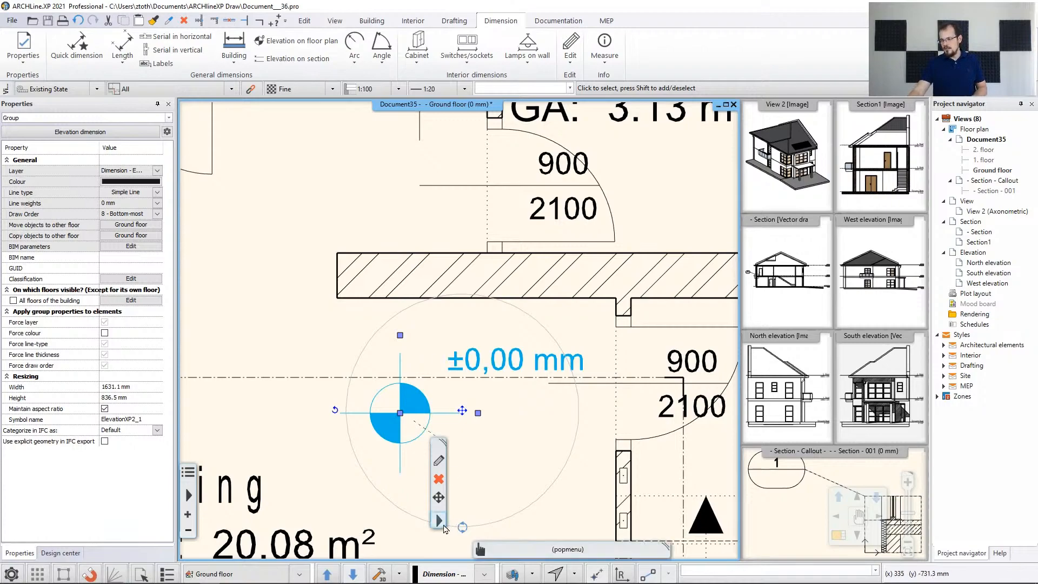
right_click(445, 529)
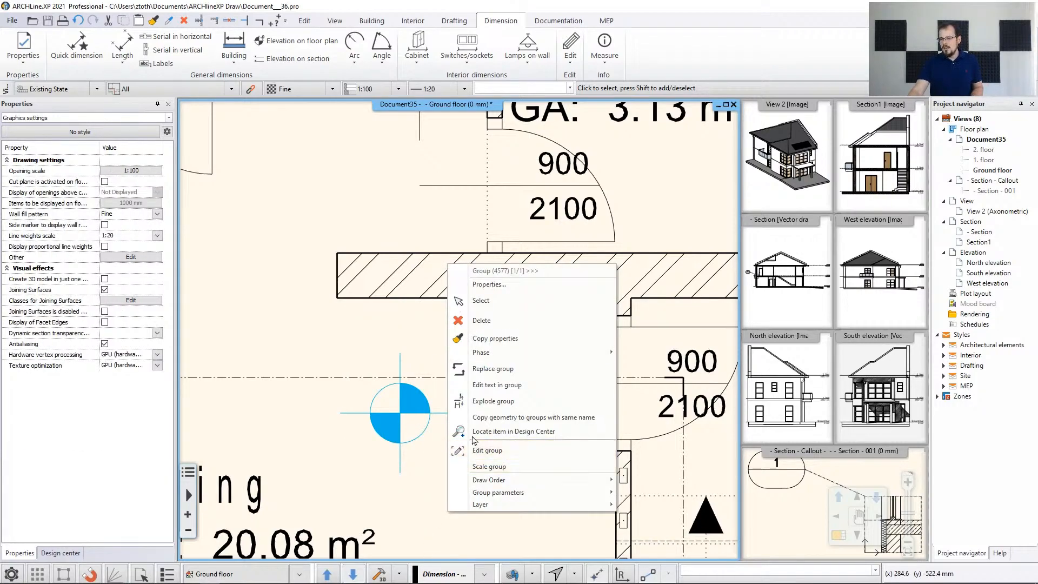
left_click(486, 450)
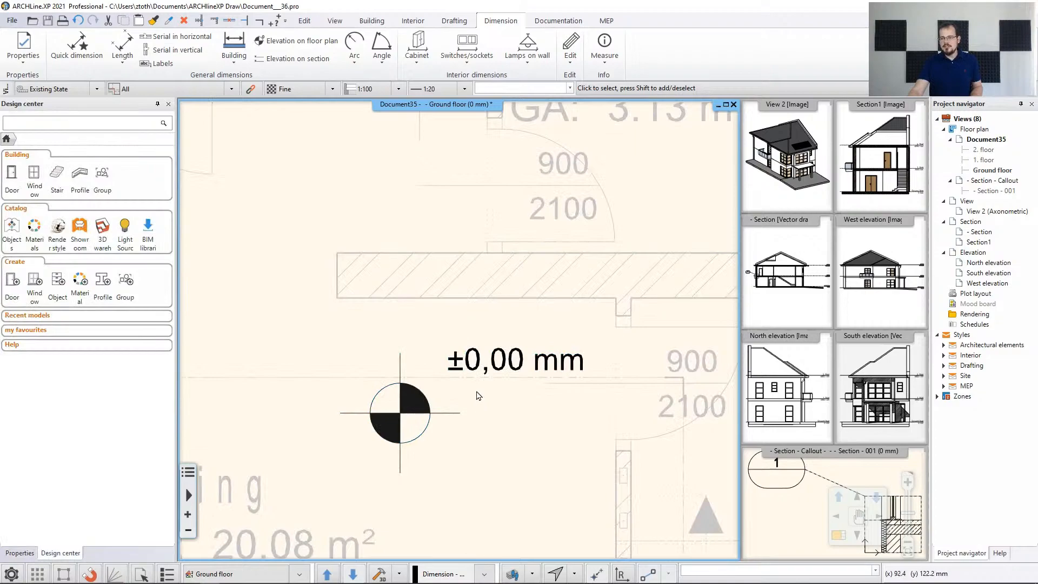
scroll(499, 433, "down", 4)
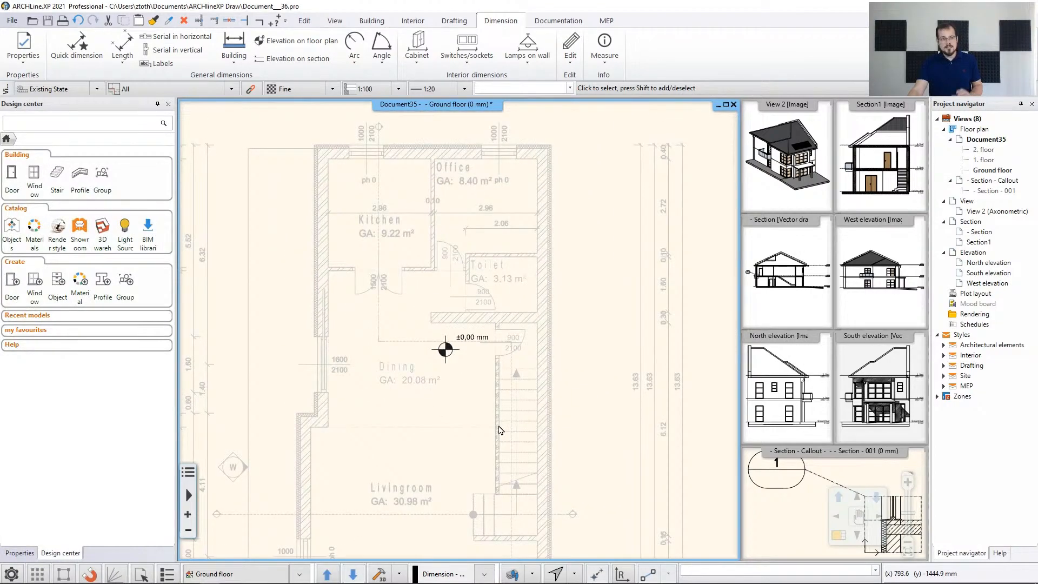
scroll(439, 346, "up", 6)
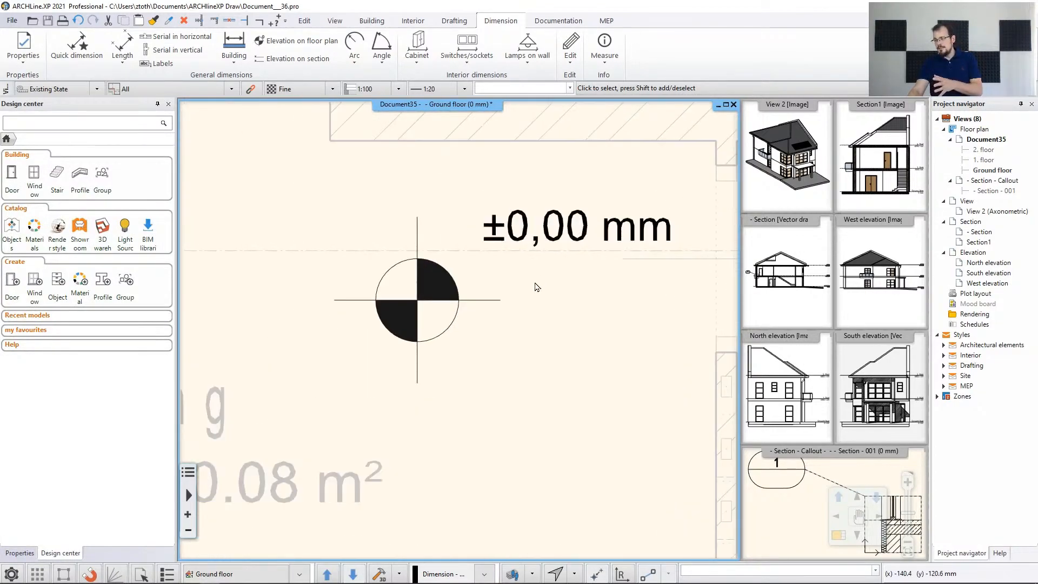
left_click(416, 304)
left_click(369, 331)
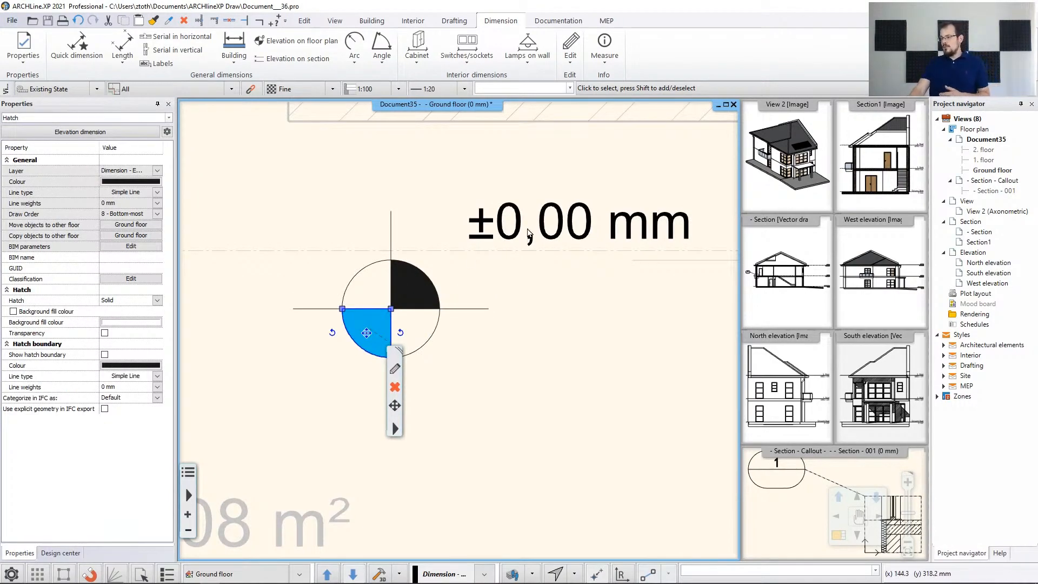
middle_click_drag(525, 235, 472, 298)
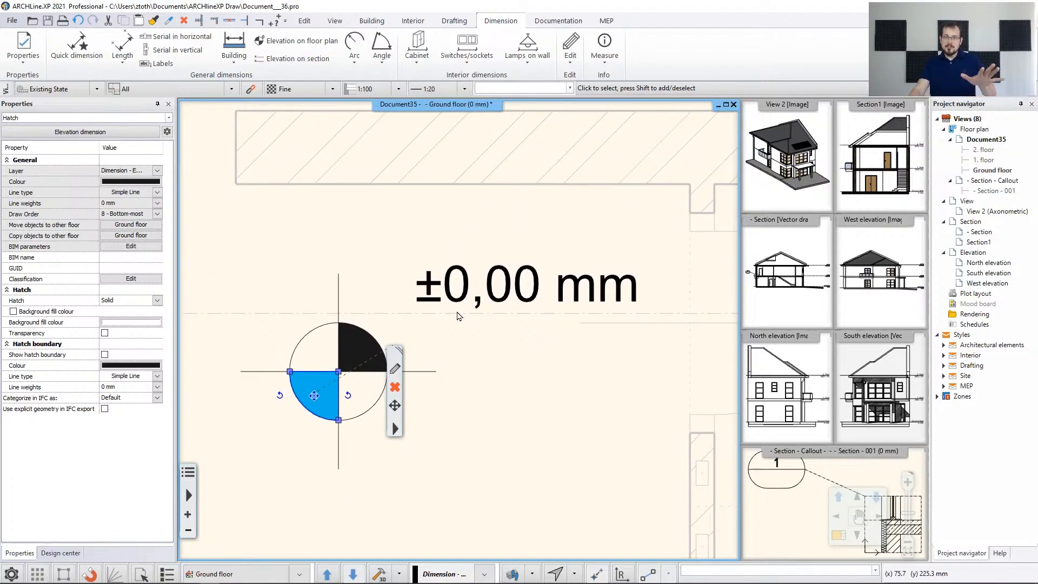
Step: Examine the editable elevation text inside the symbol's group without changing it, and close group editing
left_click(470, 300)
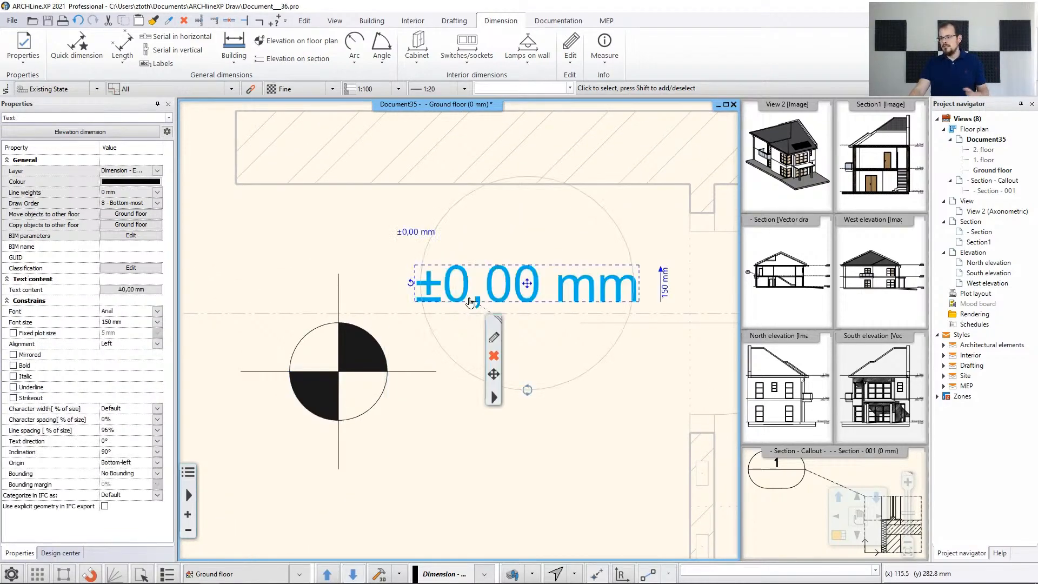
double_click(402, 233)
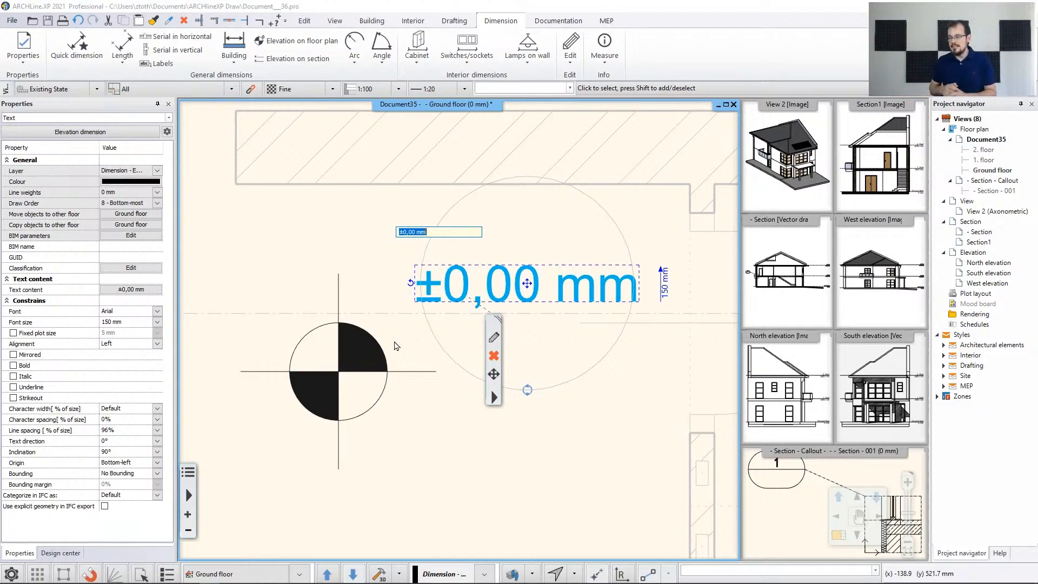
key("Return")
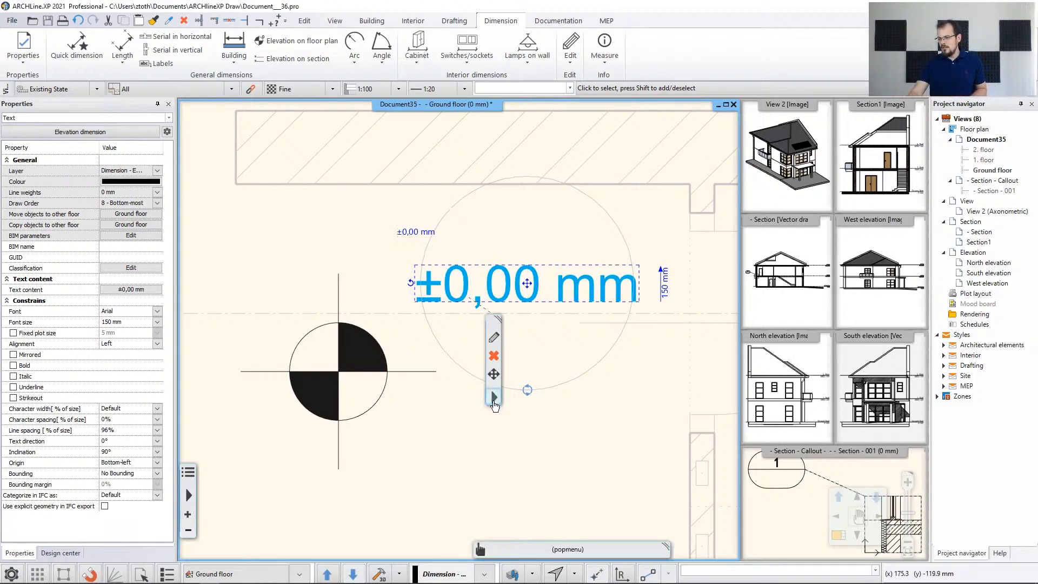
left_click(471, 401)
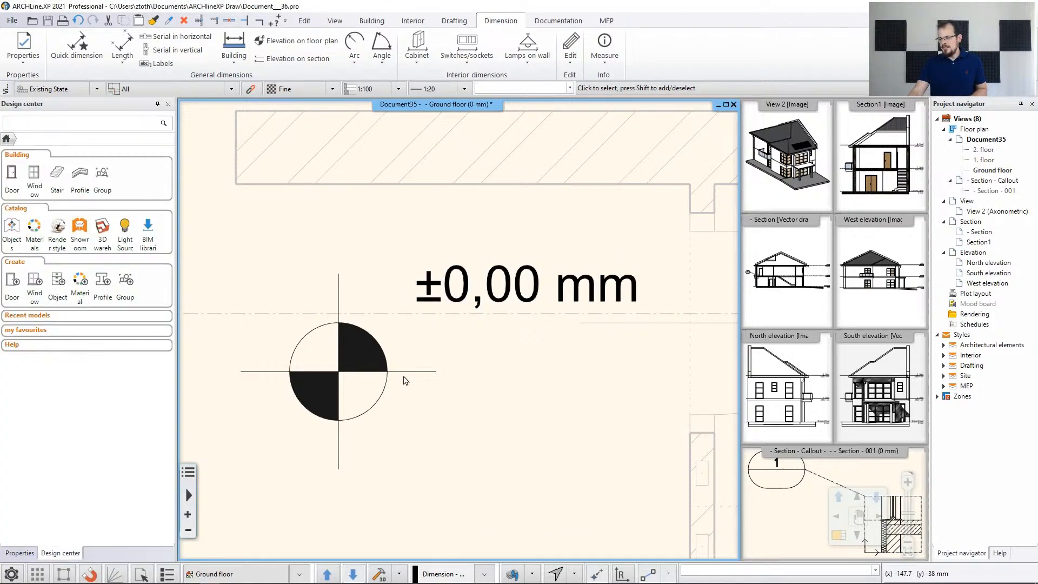
right_click(405, 380)
left_click(432, 328)
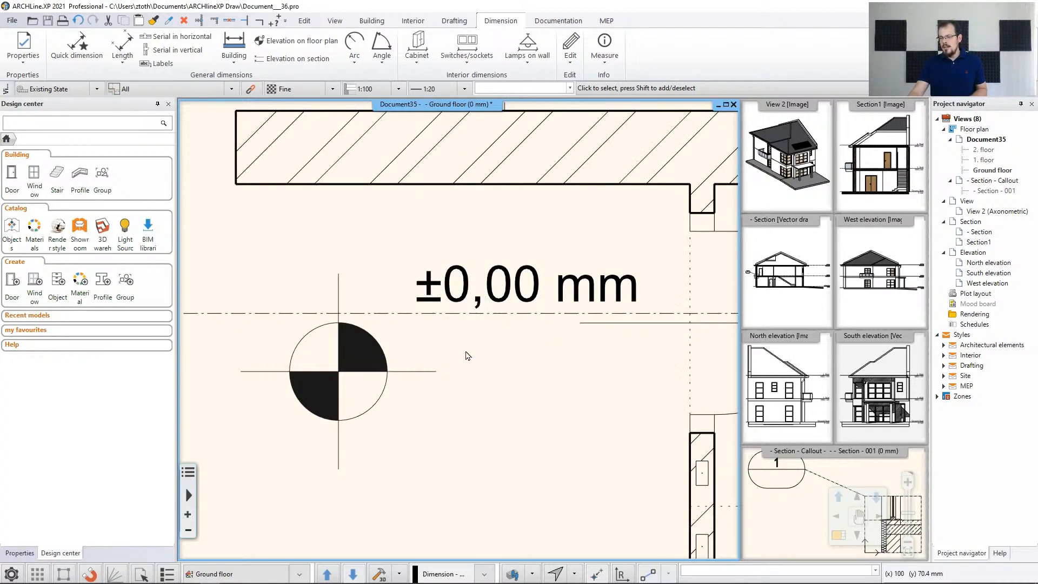
Step: Open the North - English category of the SIGNS groups in the Design Center
scroll(467, 355, "down", 6)
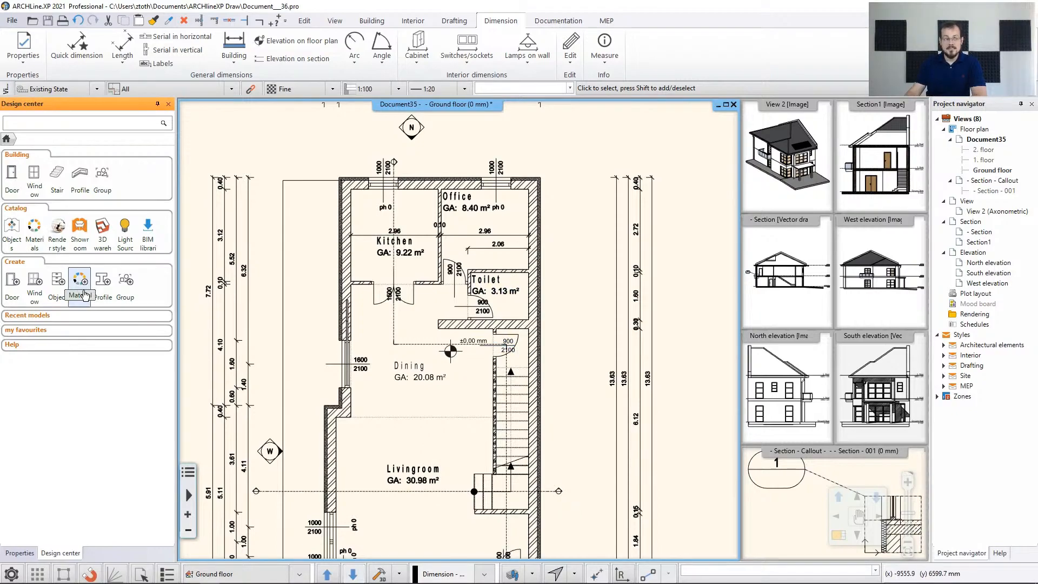
left_click(109, 180)
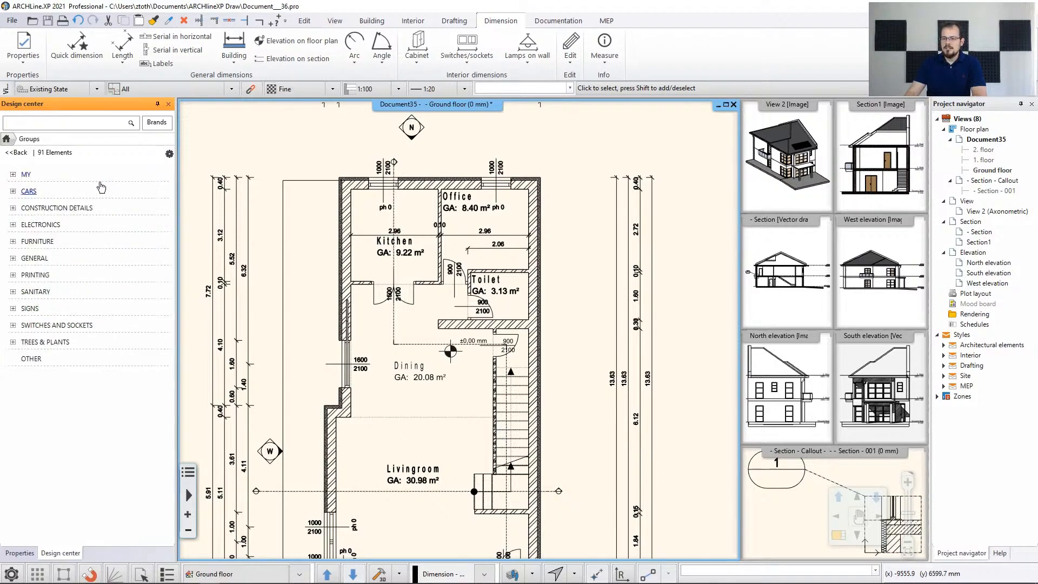
left_click(36, 310)
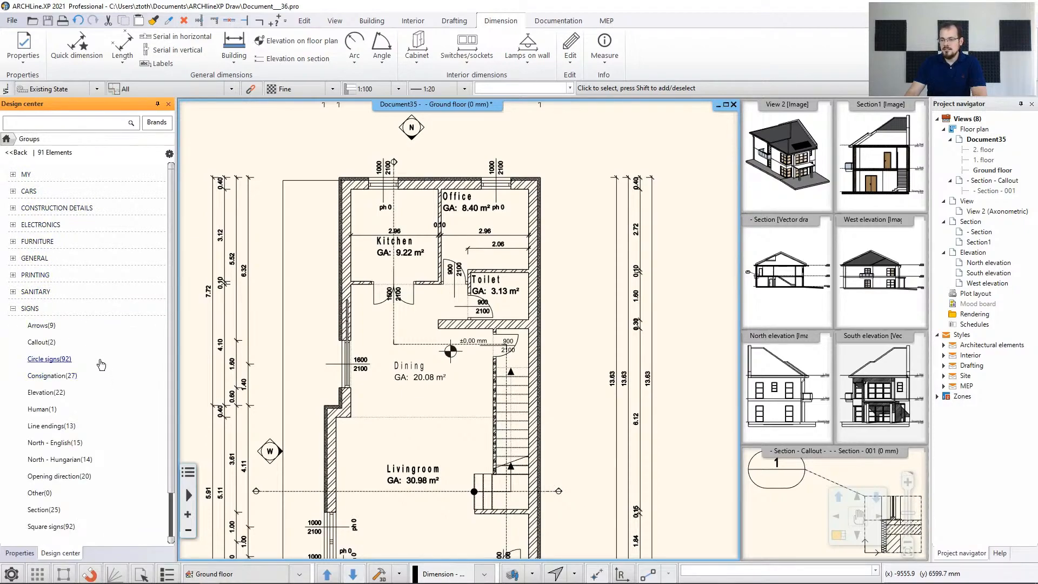
scroll(101, 364, "down", 1)
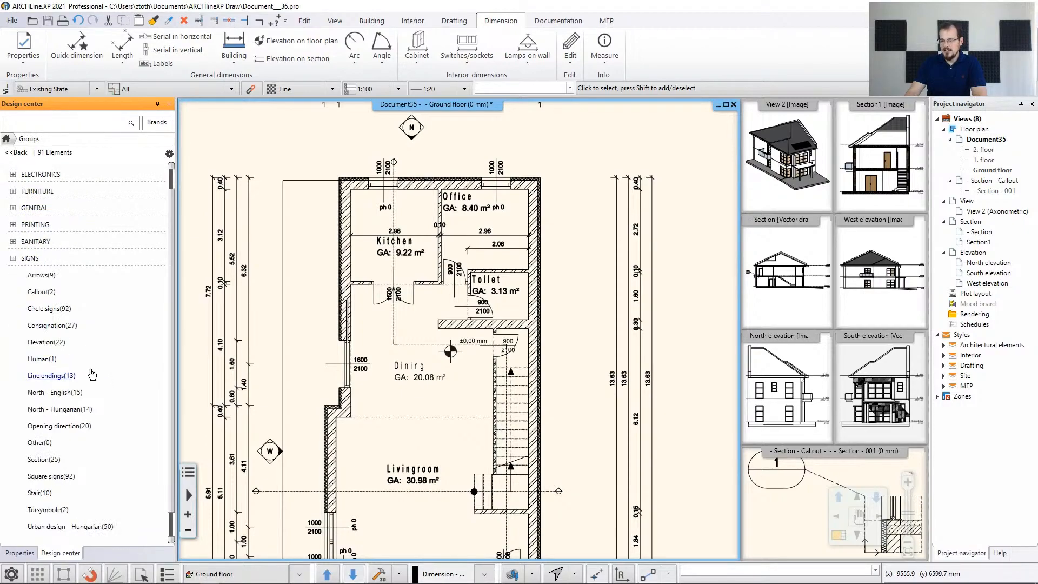
left_click(64, 393)
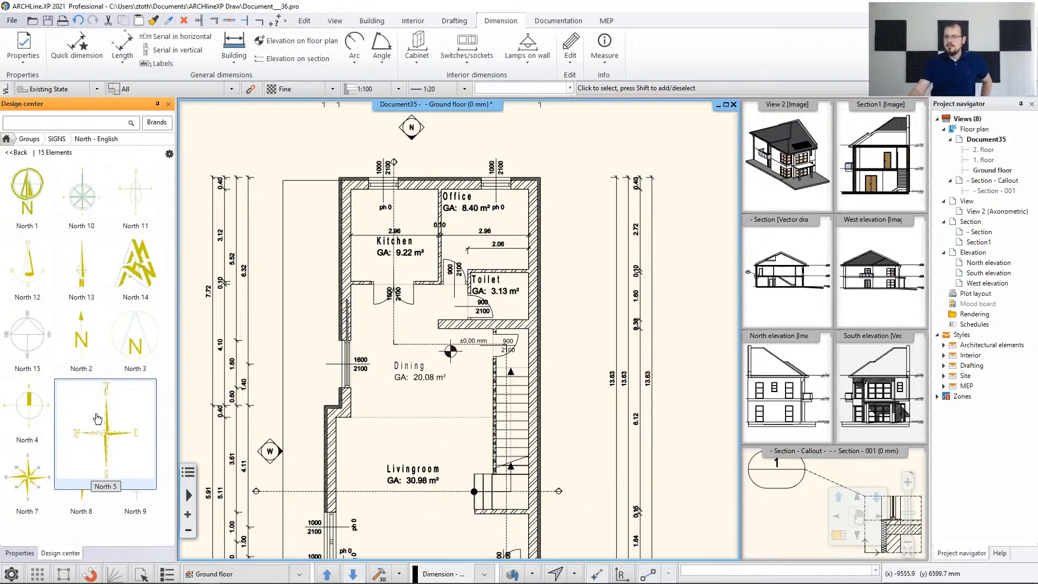
Step: Place the North 2 symbol on the ground floor plan, outside the house beyond the Office's outer corner
mouse_move(133, 281)
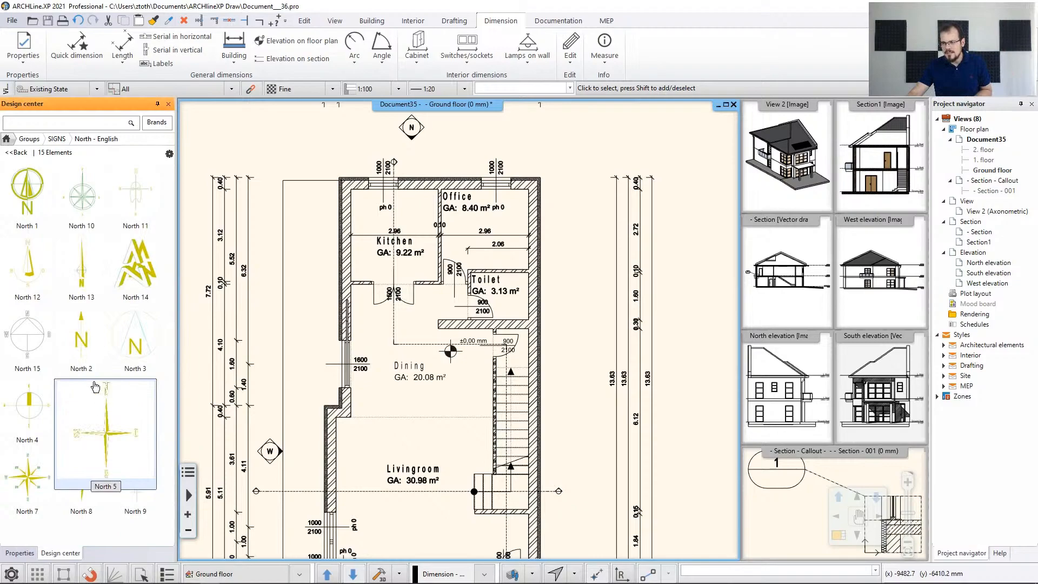
mouse_move(91, 350)
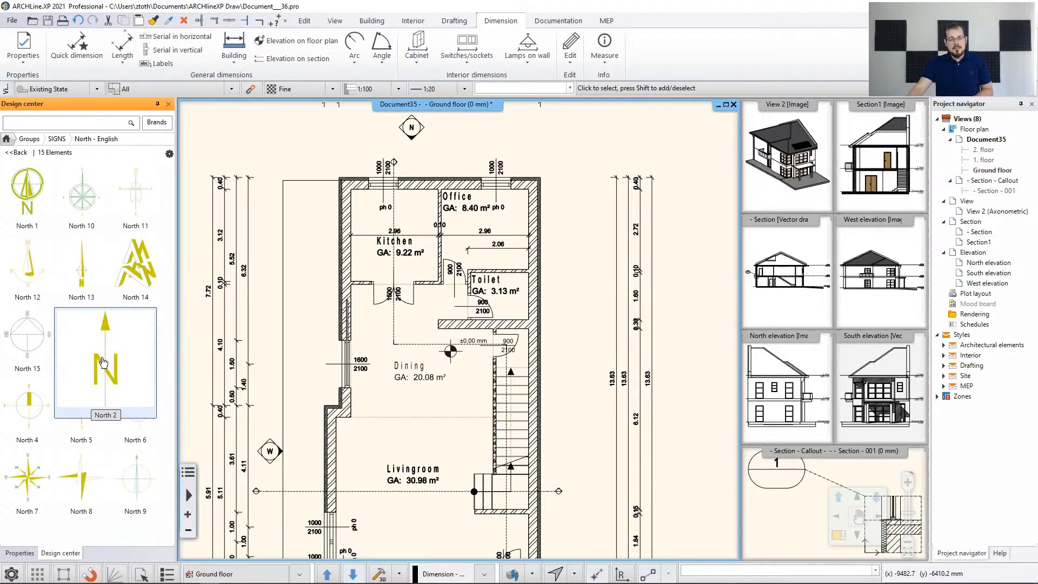
left_click(104, 362)
middle_click_drag(608, 147, 576, 306)
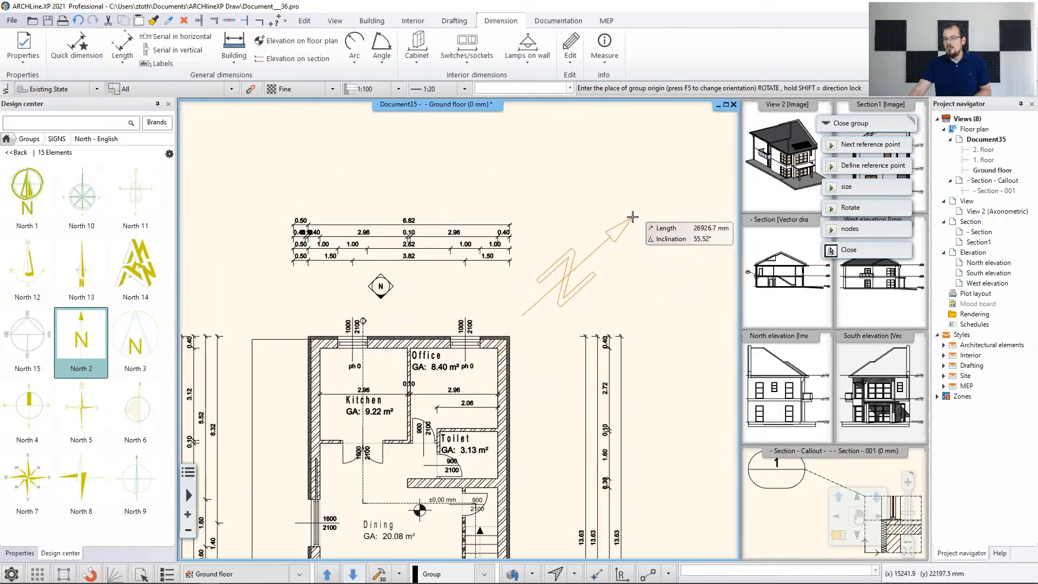
left_click(631, 217)
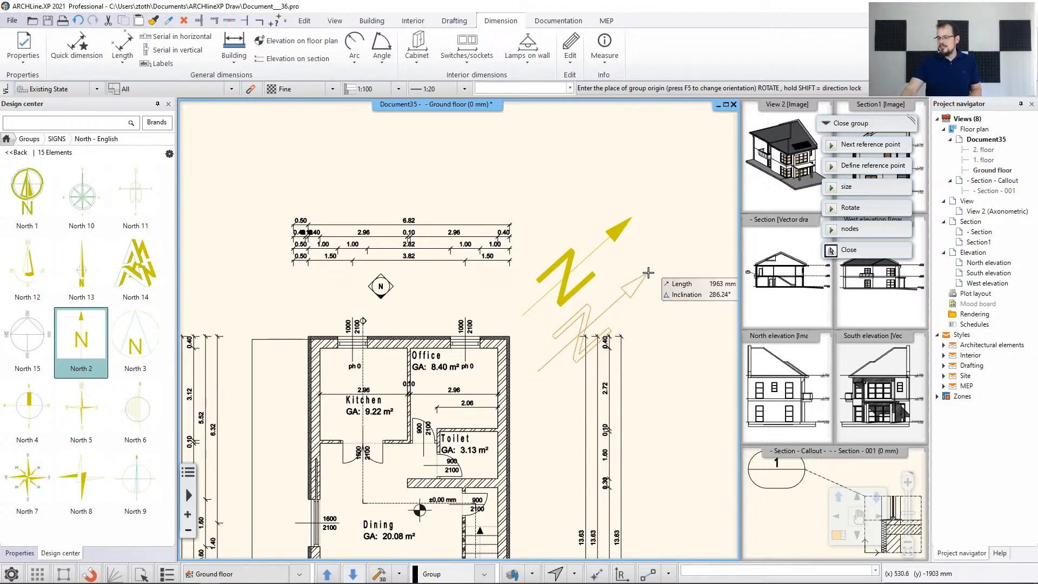
key("Escape")
Step: Check the project's north direction angle and close its settings without changes
left_click(555, 574)
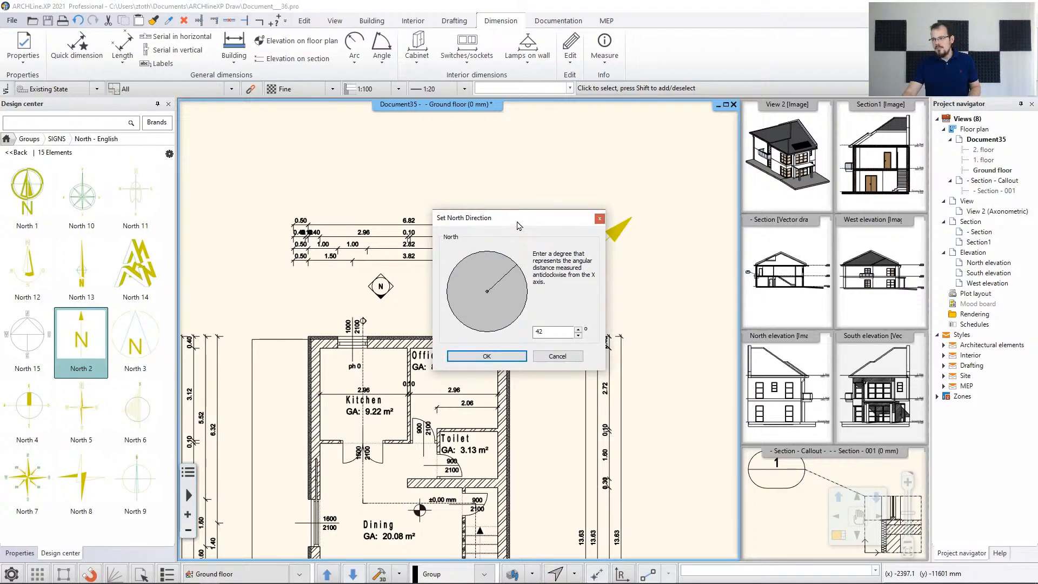
left_click_drag(513, 222, 405, 156)
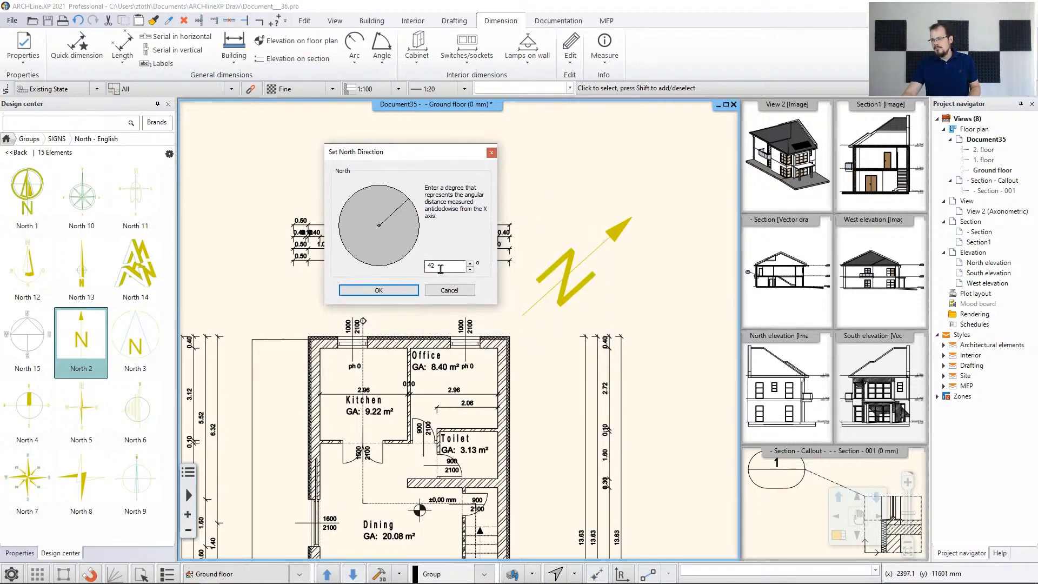
left_click(491, 152)
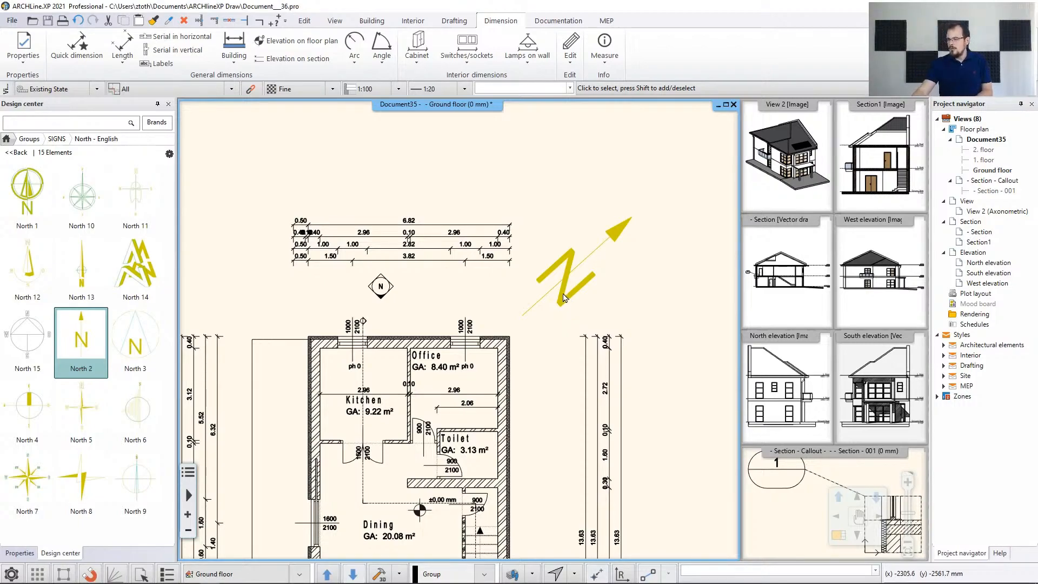
Step: Turn on Force colour for the placed north symbol so its elements take the group's black colour
left_click(568, 297)
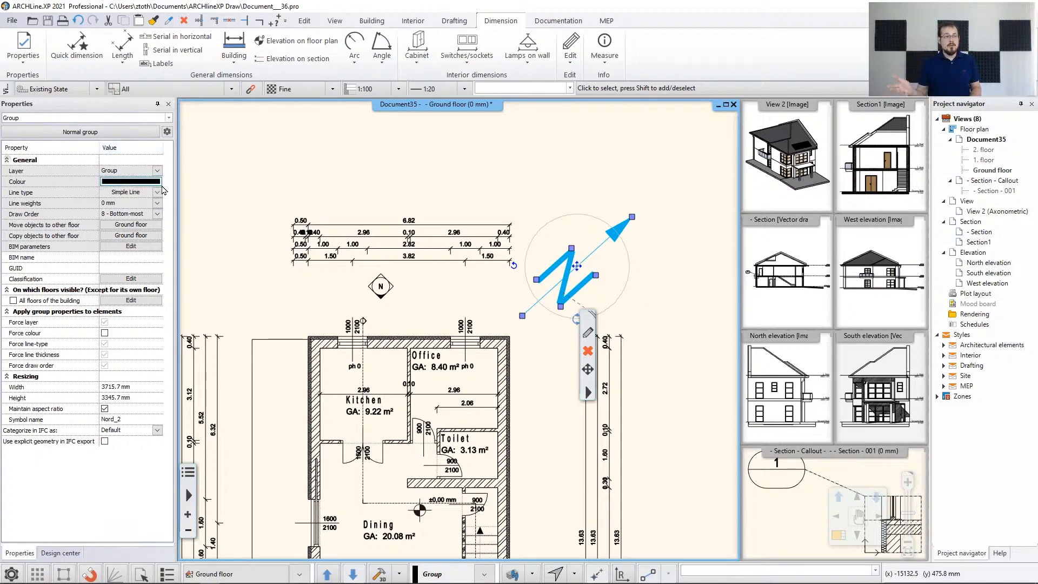
left_click(514, 135)
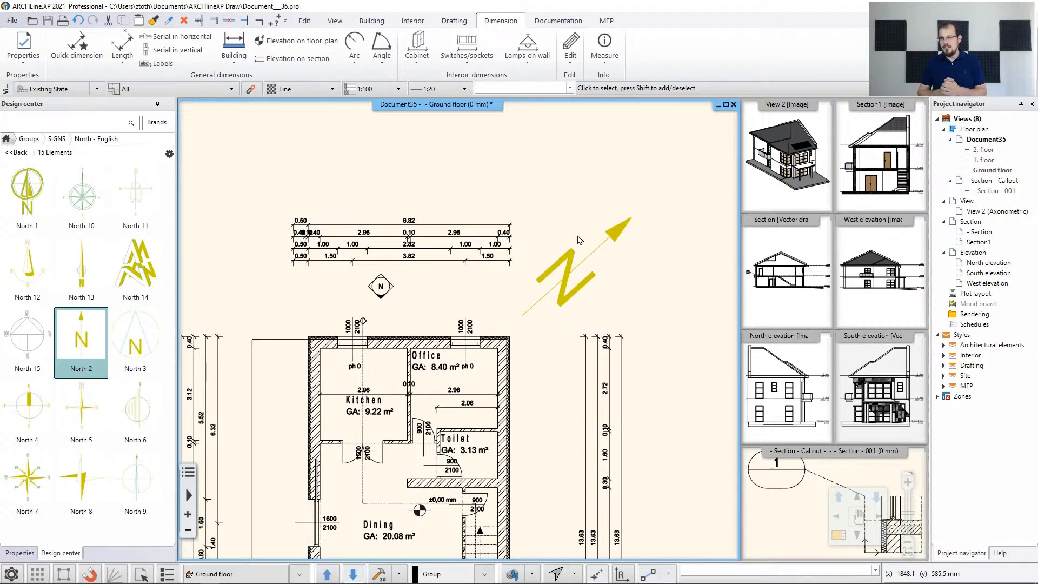
left_click(570, 268)
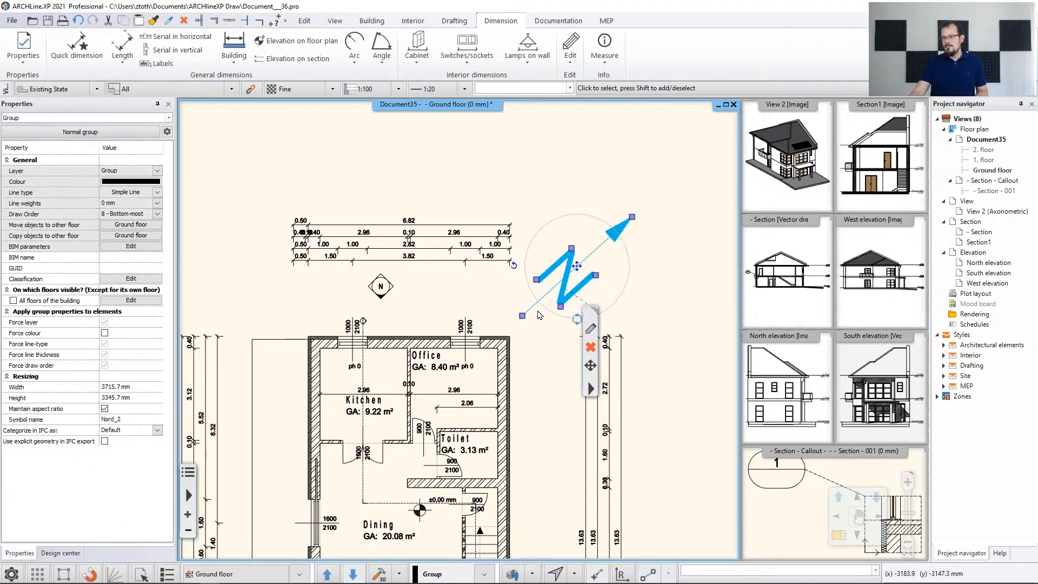
left_click(104, 333)
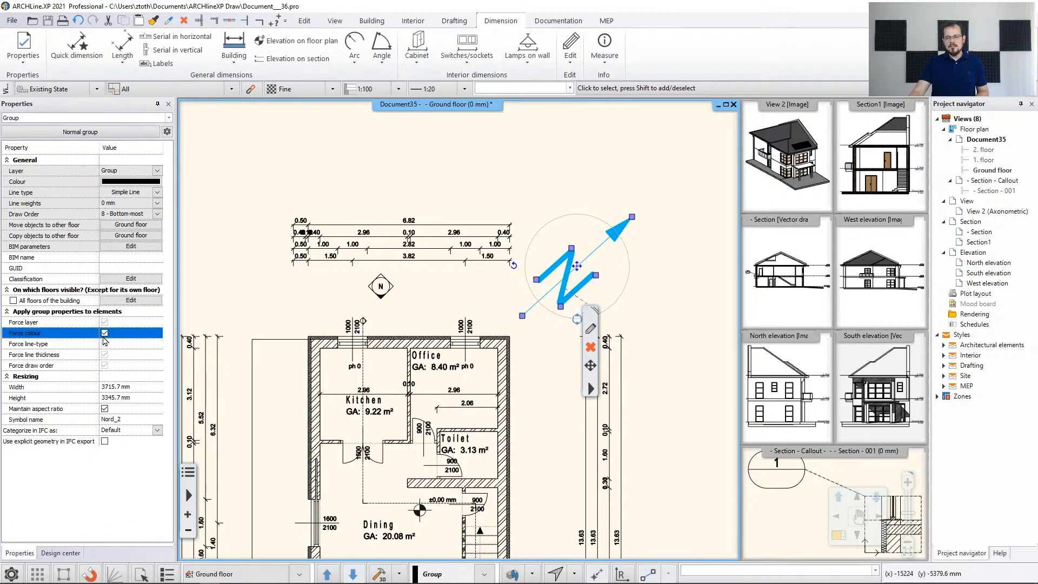
Step: Check the size and scale placement options of the North 2 symbol and close them without placing another copy
left_click(461, 167)
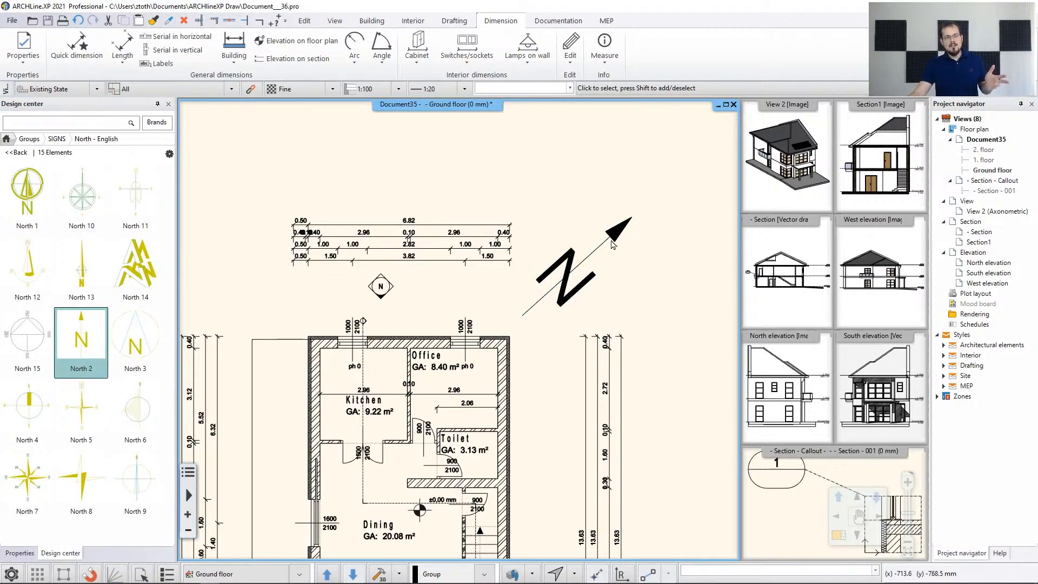
scroll(612, 244, "down", 4)
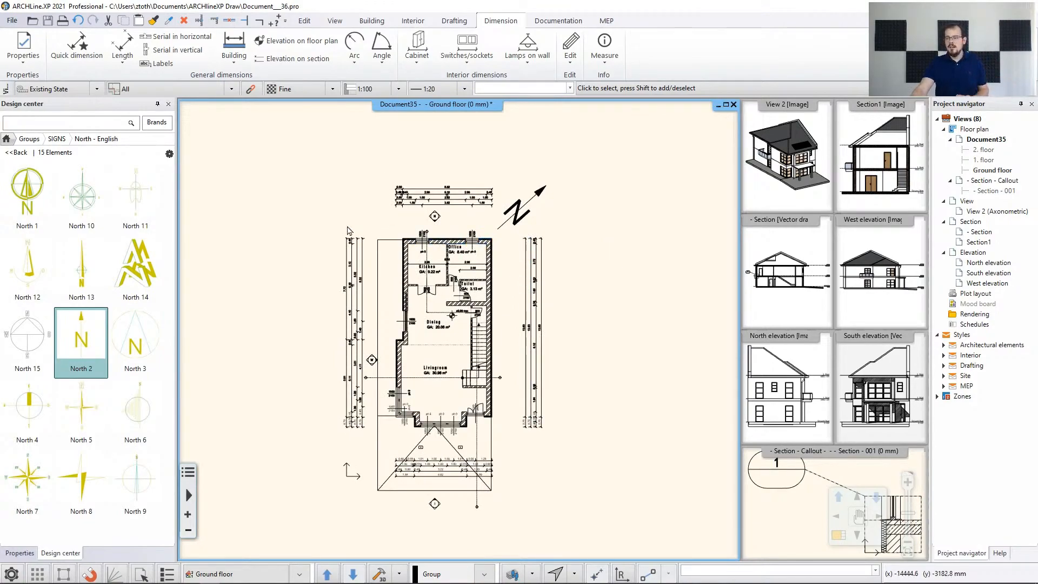
mouse_move(134, 363)
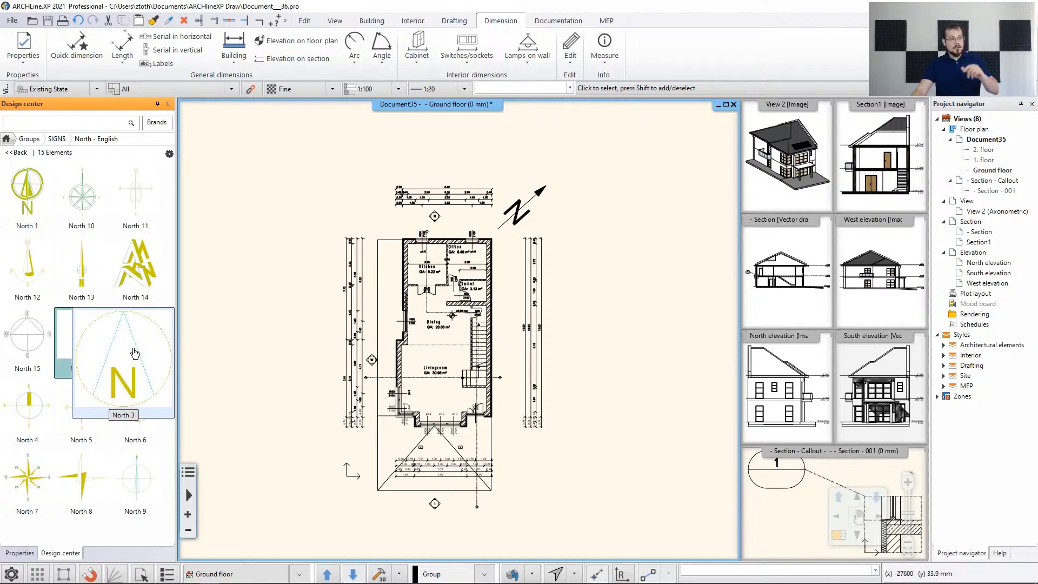
double_click(104, 347)
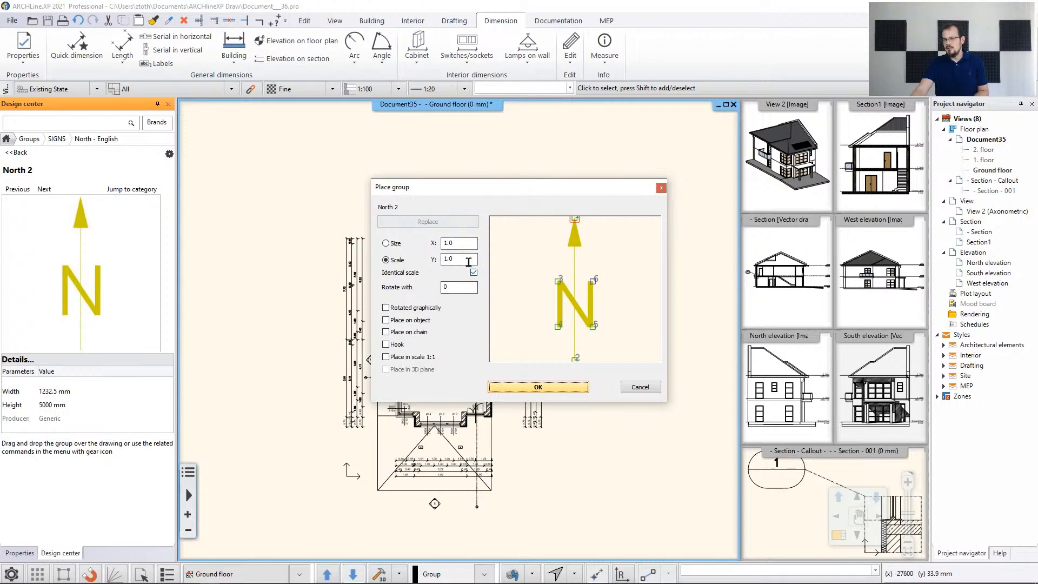
left_click(645, 387)
Step: Set the placed north symbol's width to 2000 mm with its aspect ratio maintained
scroll(453, 282, "up", 8)
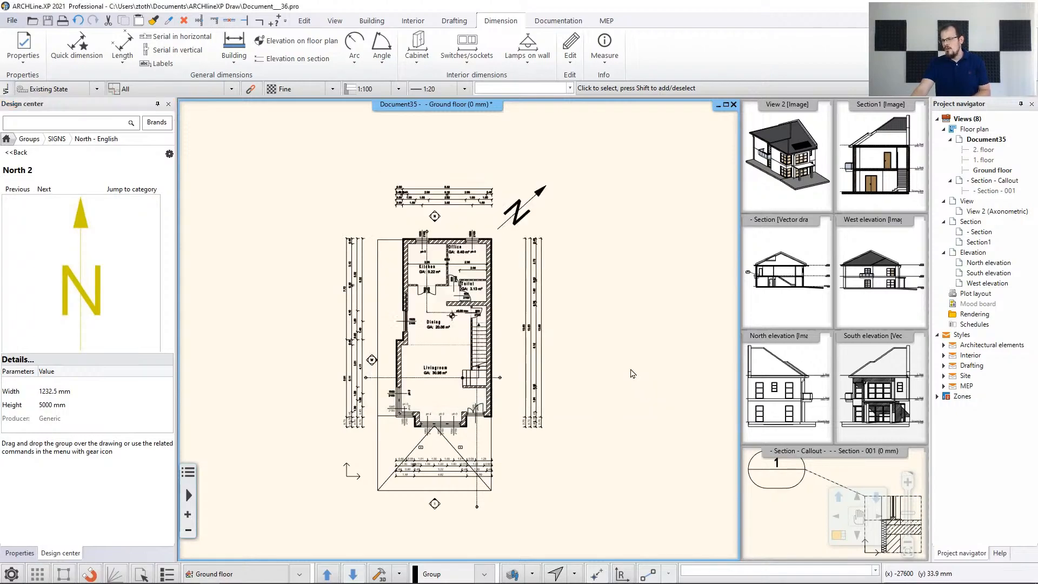
left_click(454, 282)
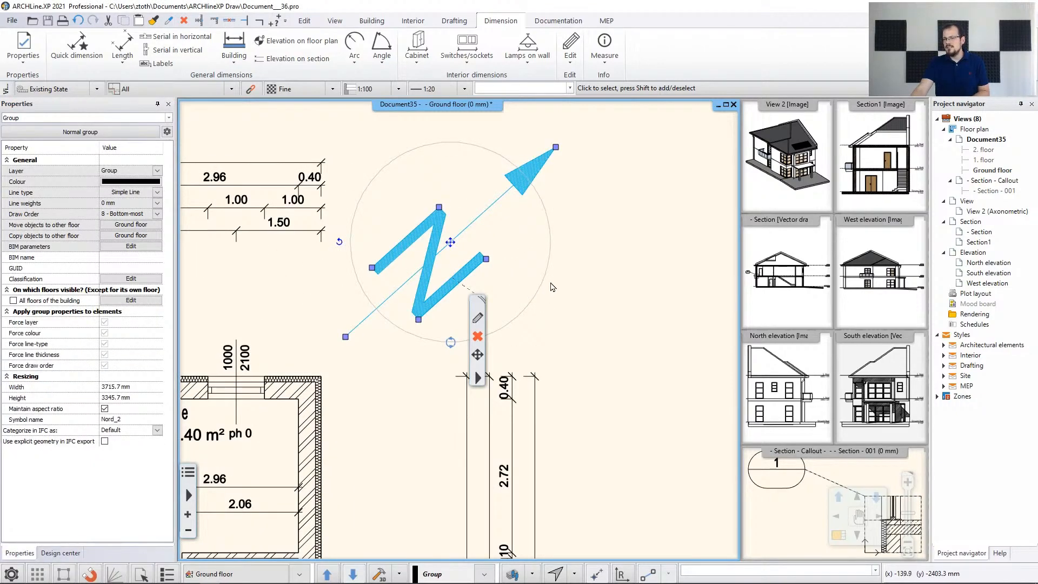
scroll(456, 324, "down", 2)
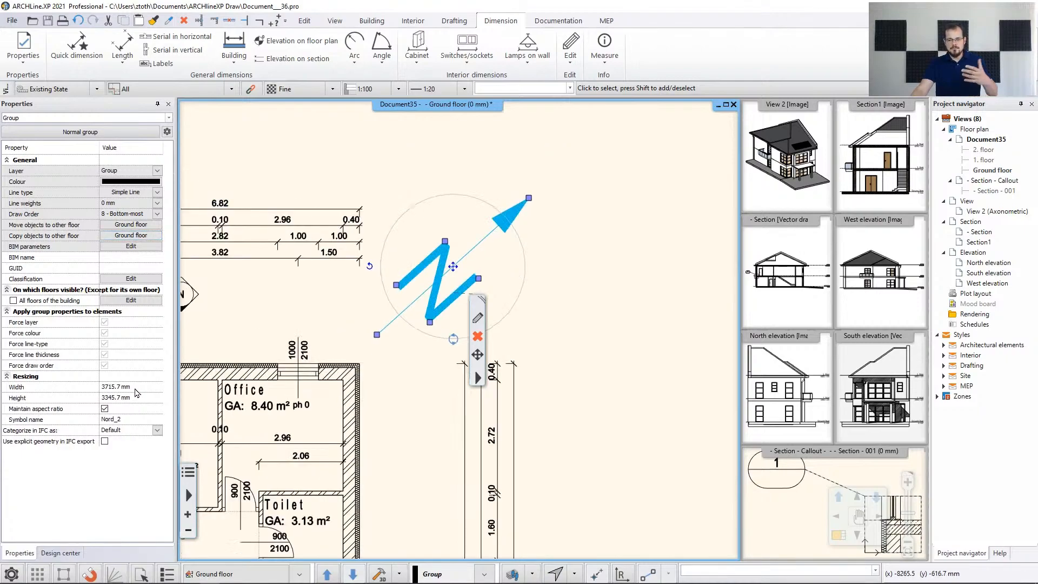
left_click(136, 388)
type("2000")
key("Return")
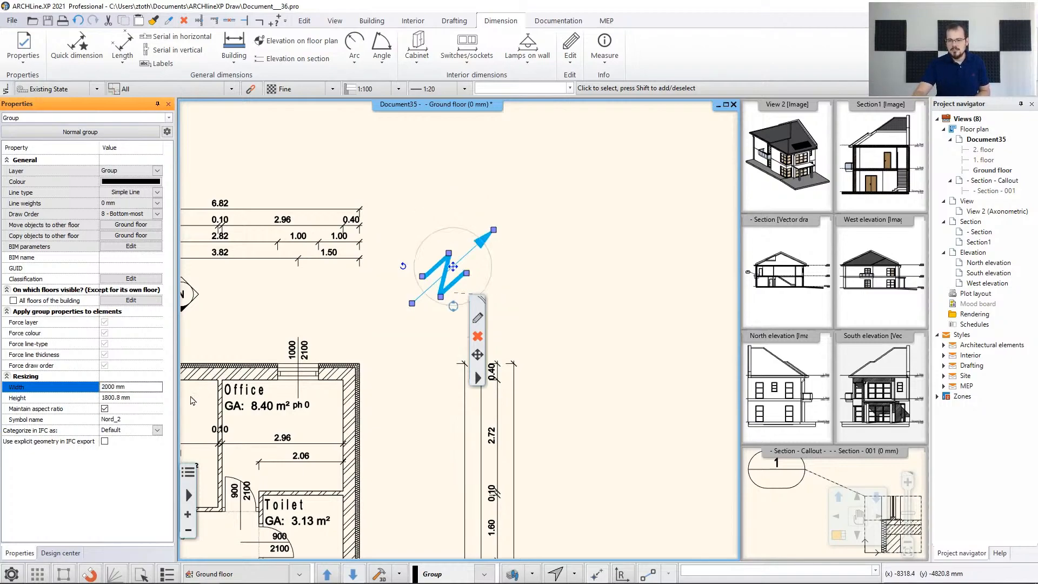
left_click(627, 268)
scroll(544, 346, "down", 3)
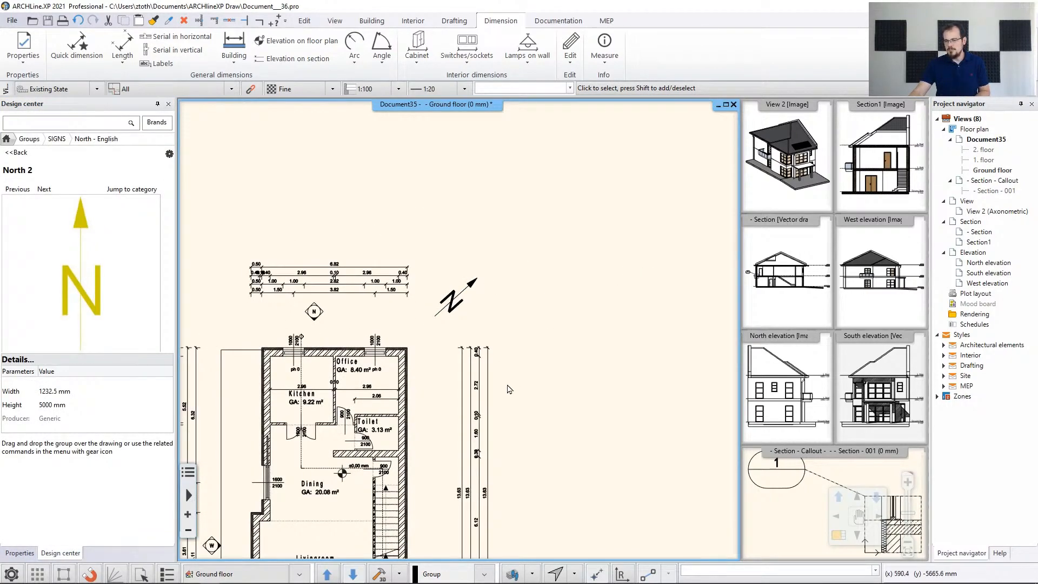
middle_click_drag(508, 385, 539, 320)
left_click(485, 234)
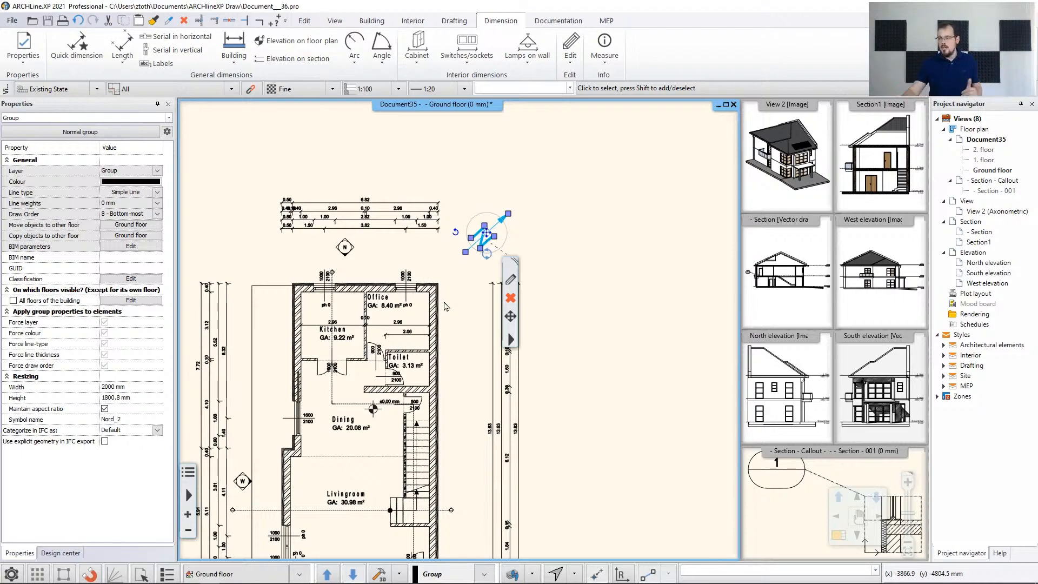
Step: Open the Arrows category of the SIGNS groups in the Design Center
middle_click_drag(470, 339, 501, 159)
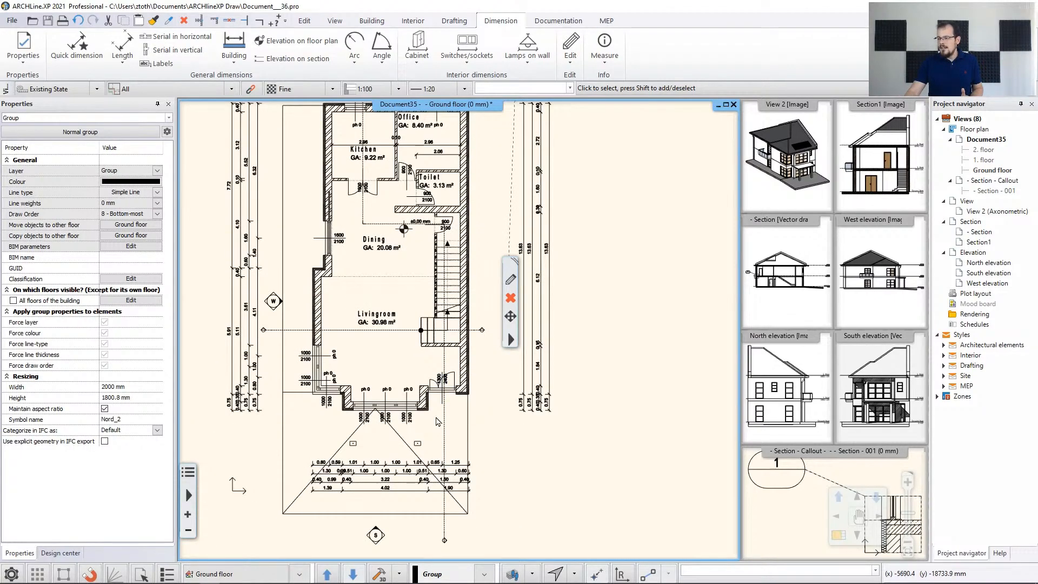
scroll(438, 421, "up", 3)
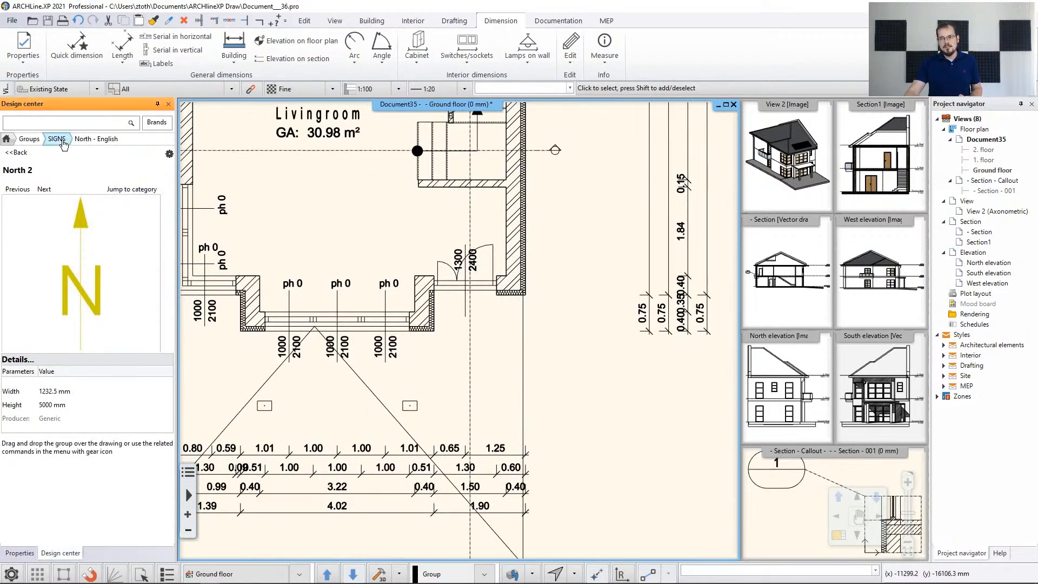
left_click(57, 139)
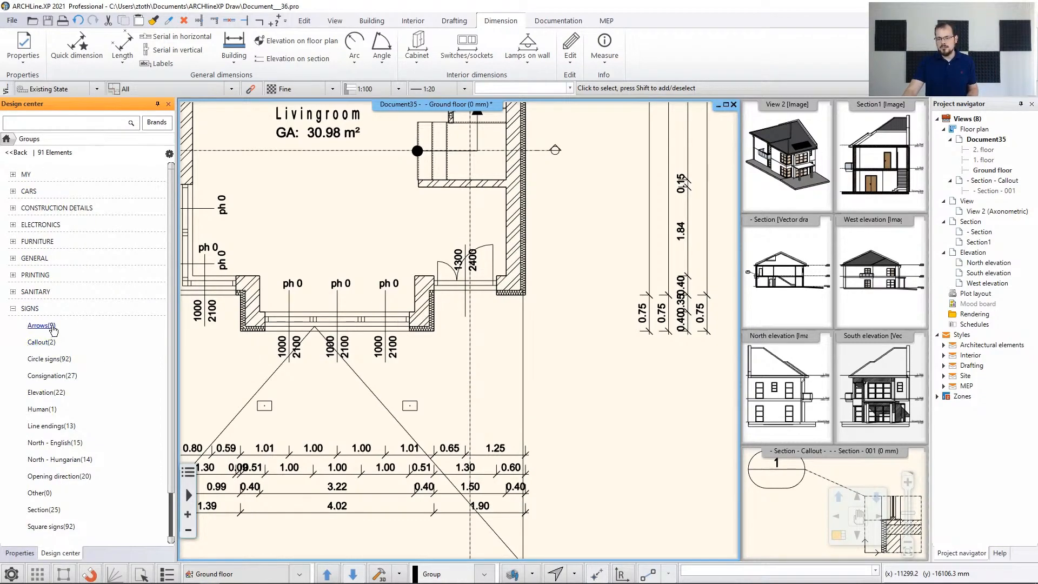
left_click(41, 325)
mouse_move(147, 350)
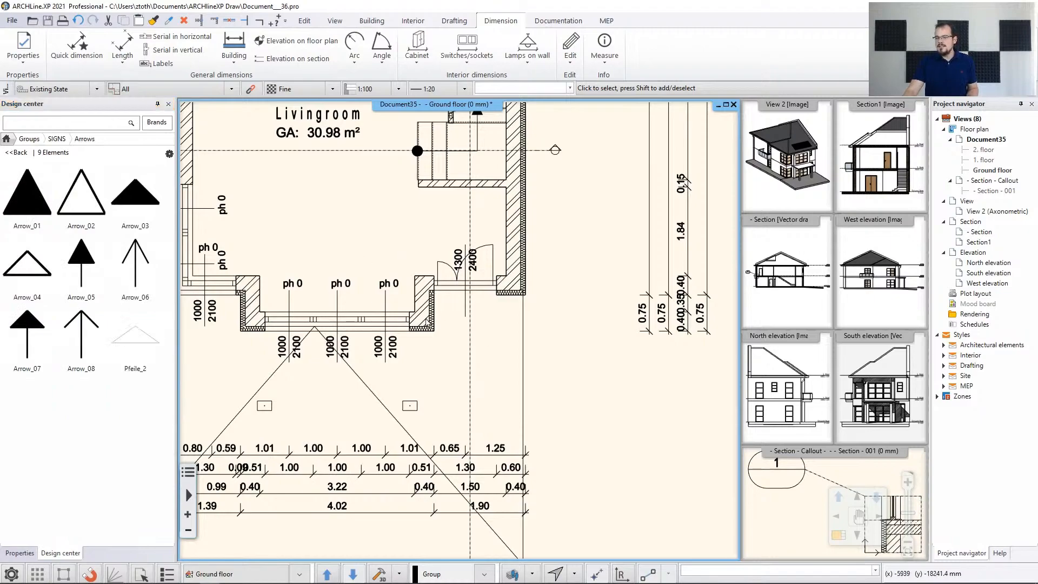
mouse_move(26, 216)
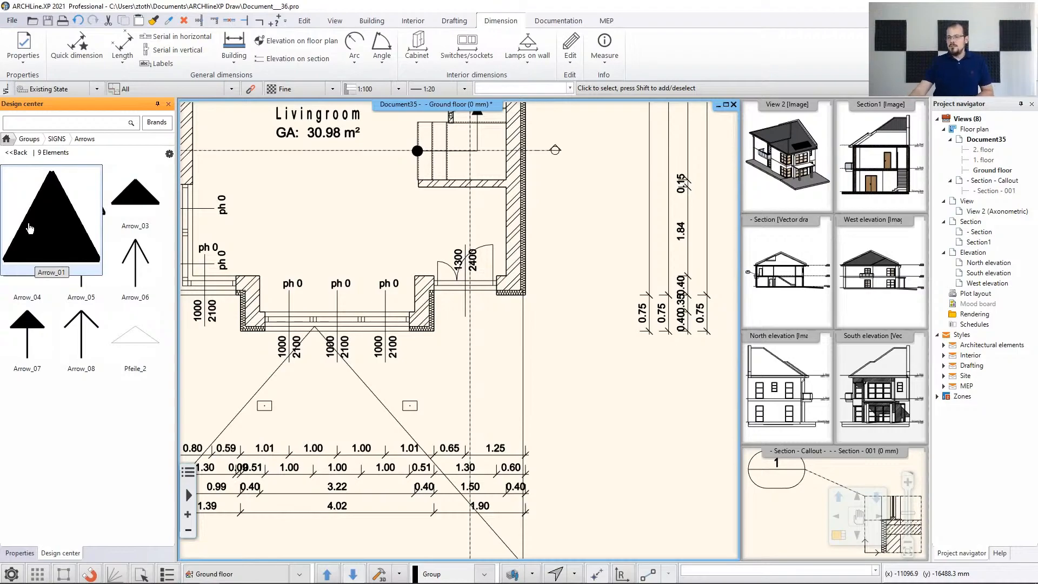
Step: Place one Arrow_01 symbol outside the 1300 × 2400 entrance door, its tip at the middle of the opening, and check its properties
left_click_drag(30, 227, 453, 333)
scroll(475, 299, "up", 8)
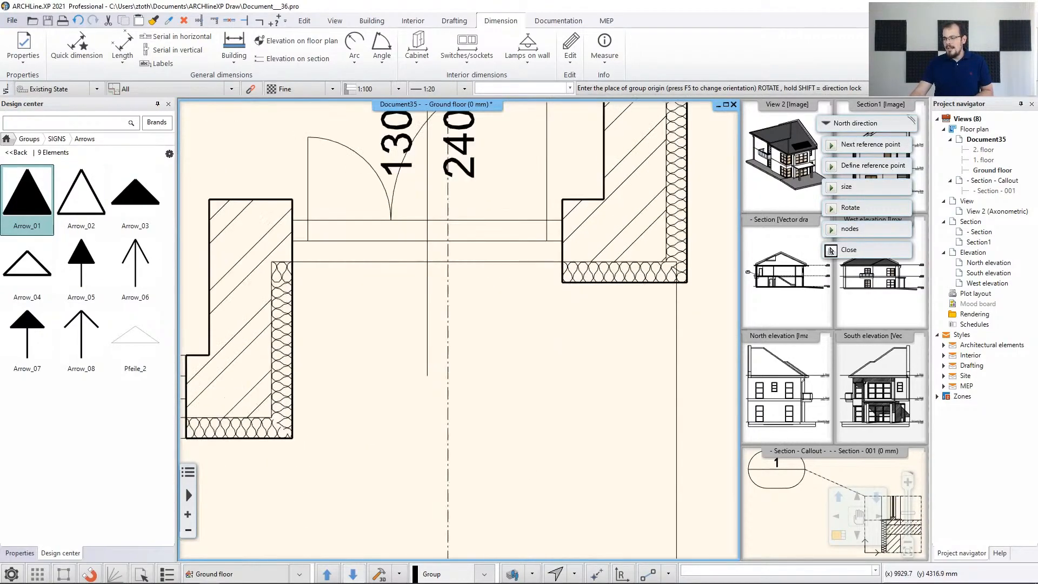
scroll(448, 310, "up", 1)
left_click(427, 264)
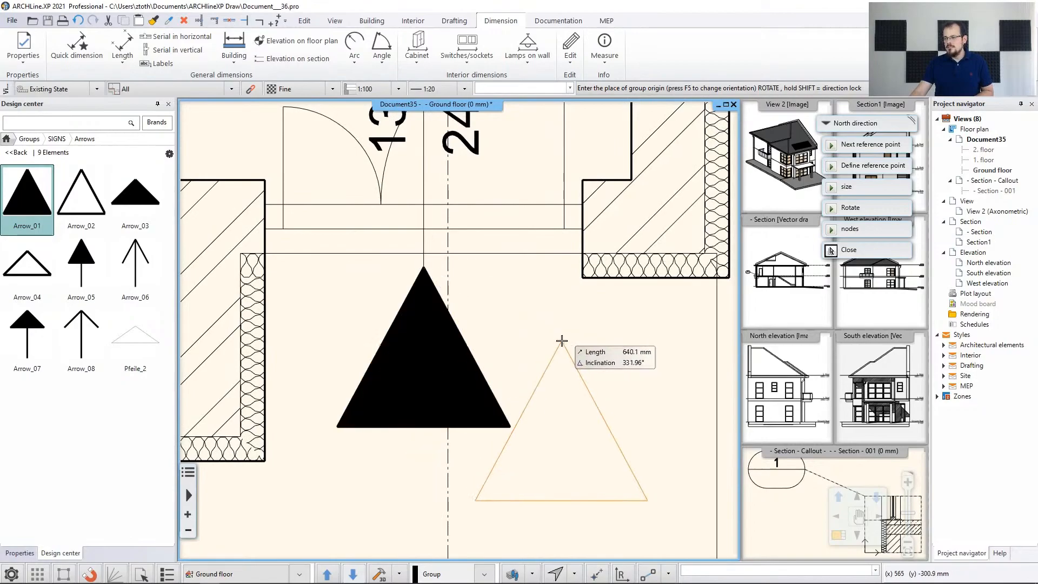
key("Escape")
scroll(562, 346, "down", 4)
scroll(562, 346, "down", 5)
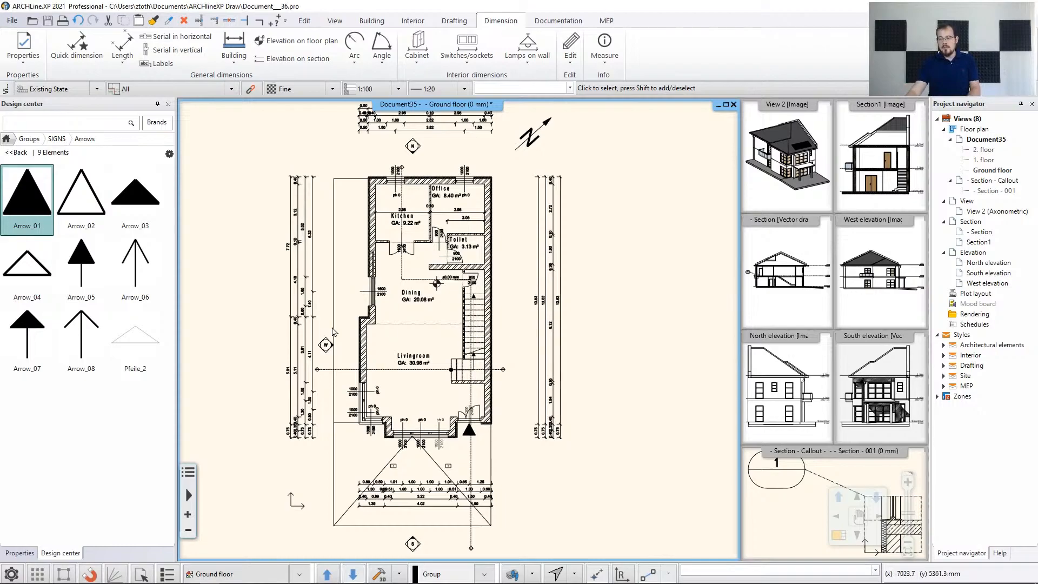
scroll(486, 443, "up", 5)
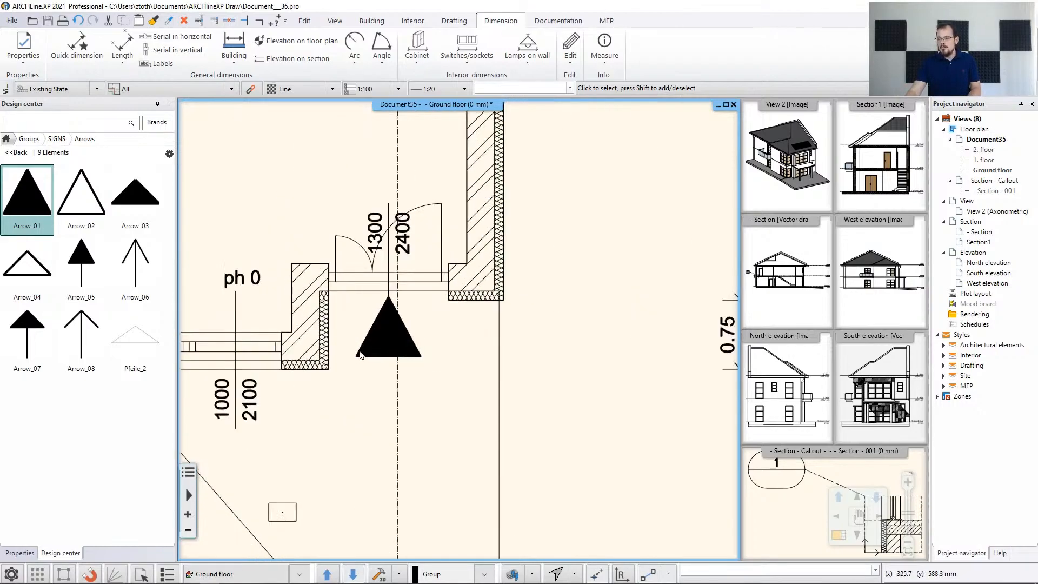
left_click(368, 343)
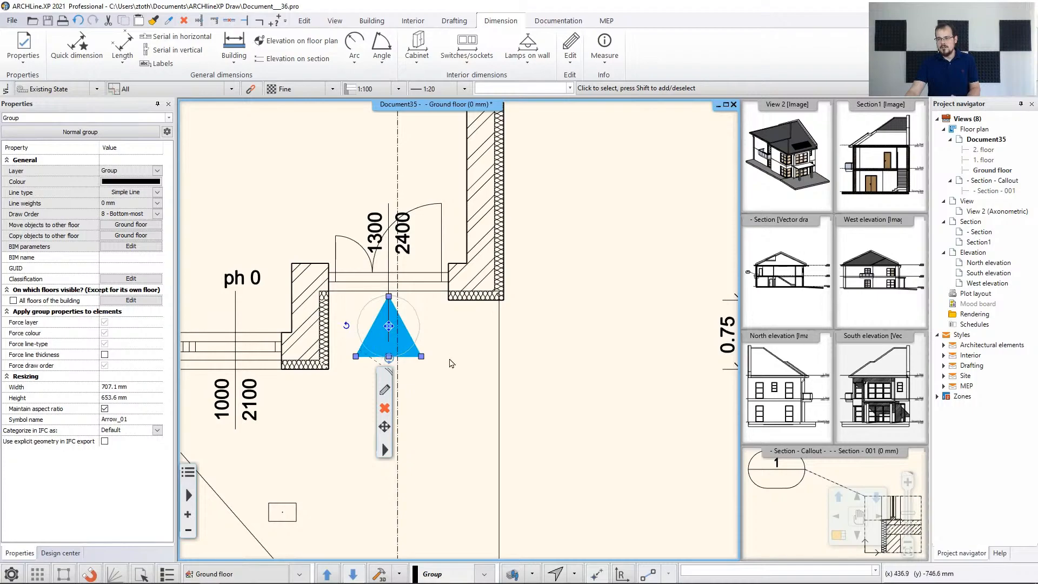
left_click(586, 310)
scroll(488, 283, "down", 7)
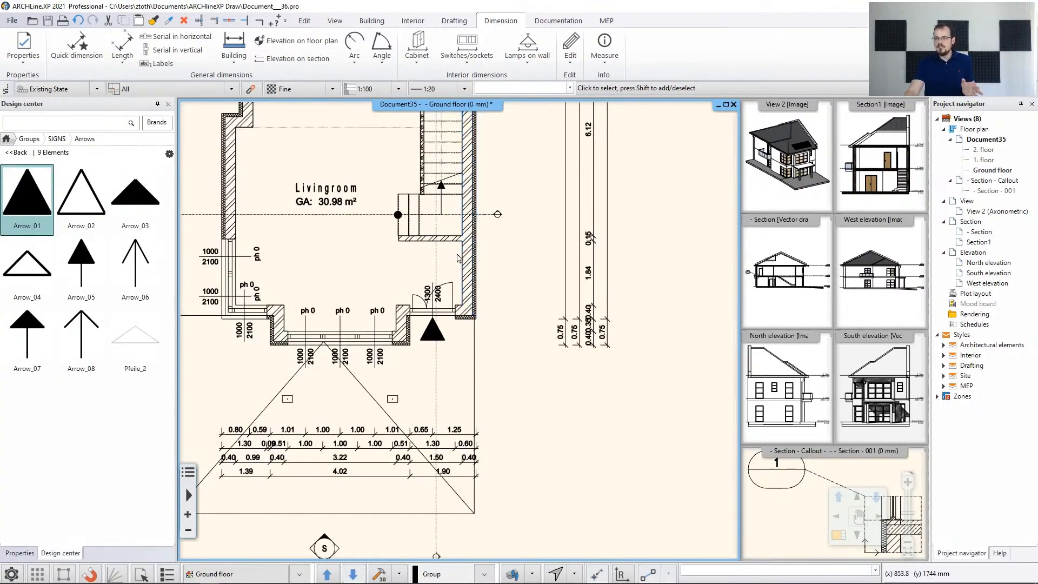
scroll(411, 208, "down", 2)
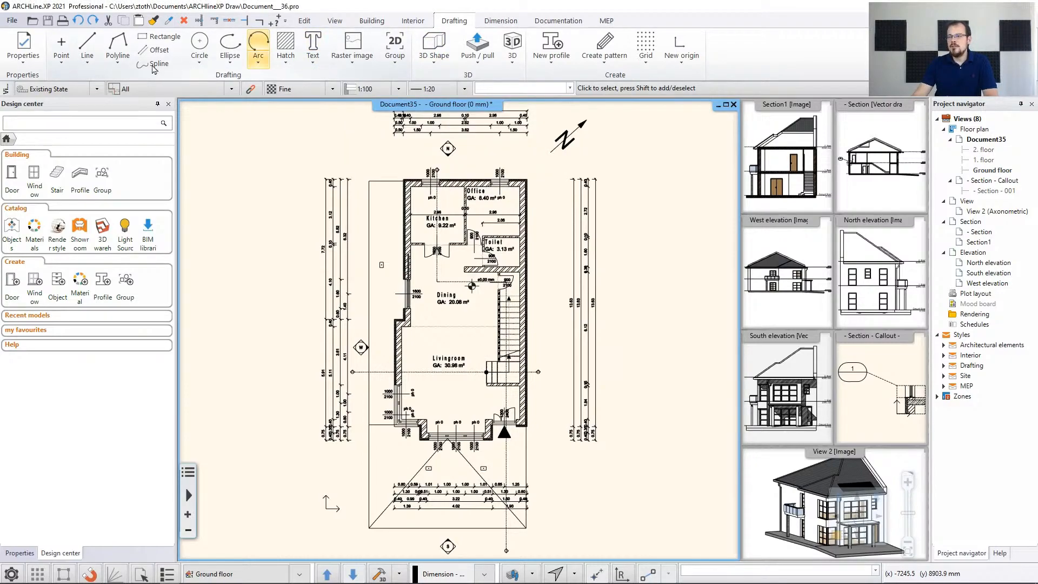
Step: Accept the default text properties with the Arial 200 style and a 200 mm font size
left_click(31, 67)
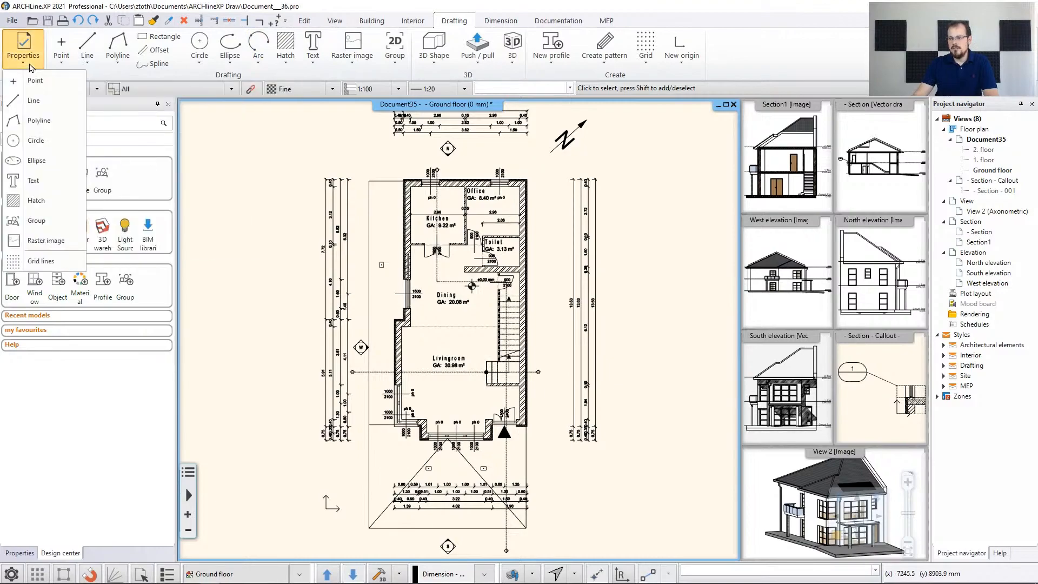
left_click(34, 181)
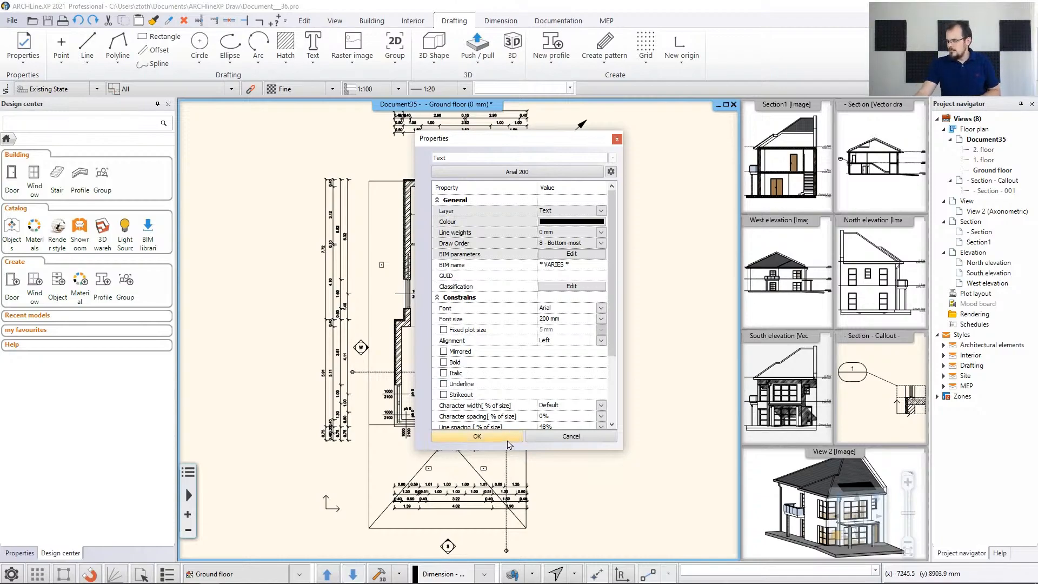
left_click(508, 442)
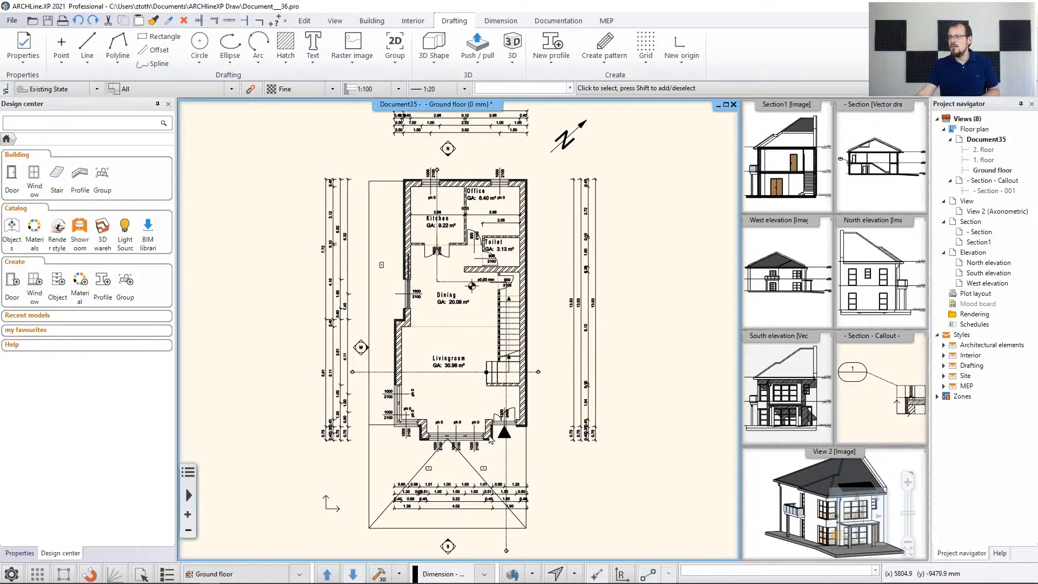
Step: Place the text "Ground floor" once in the Arial 200 style, between the lowest dimension line and the south elevation mark
left_click(312, 53)
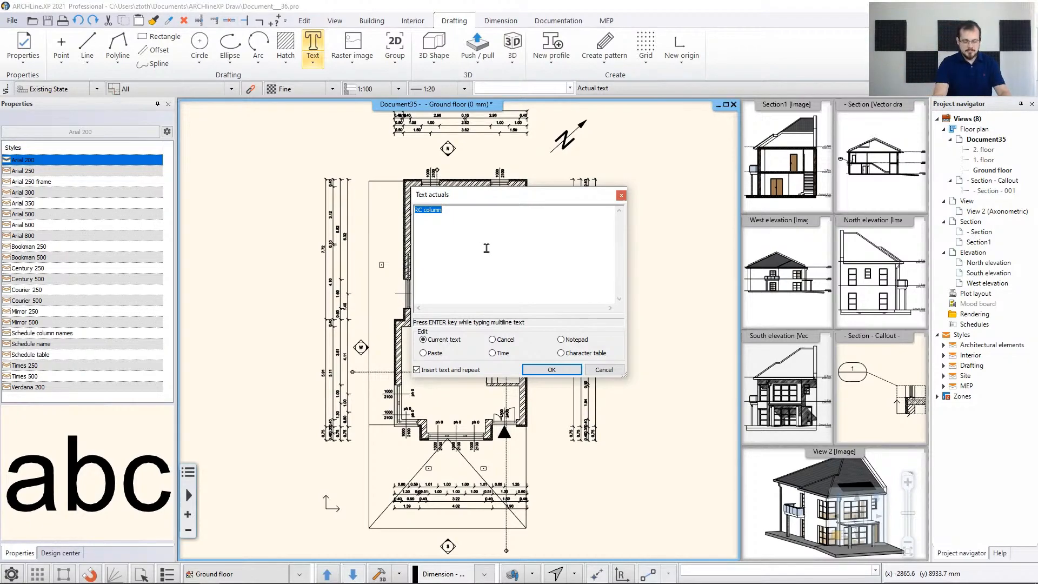
type("Ground floor")
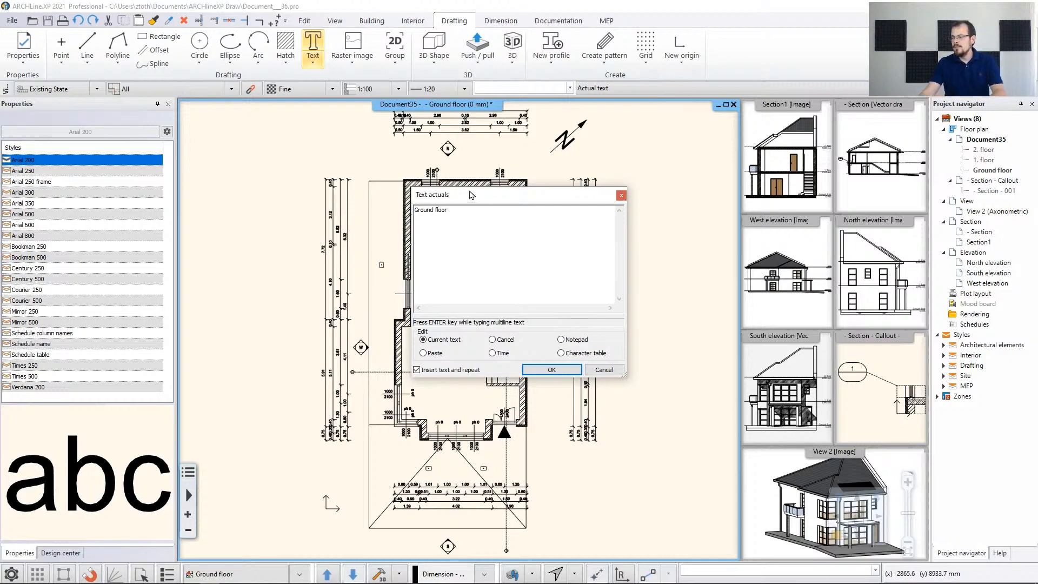
left_click(548, 372)
scroll(416, 427, "up", 2)
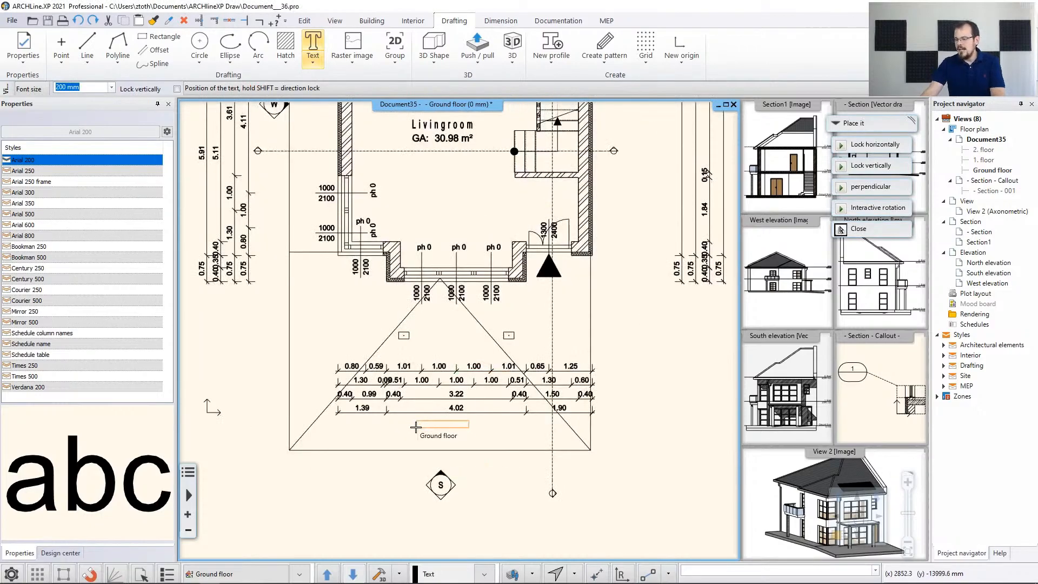
scroll(415, 427, "up", 3)
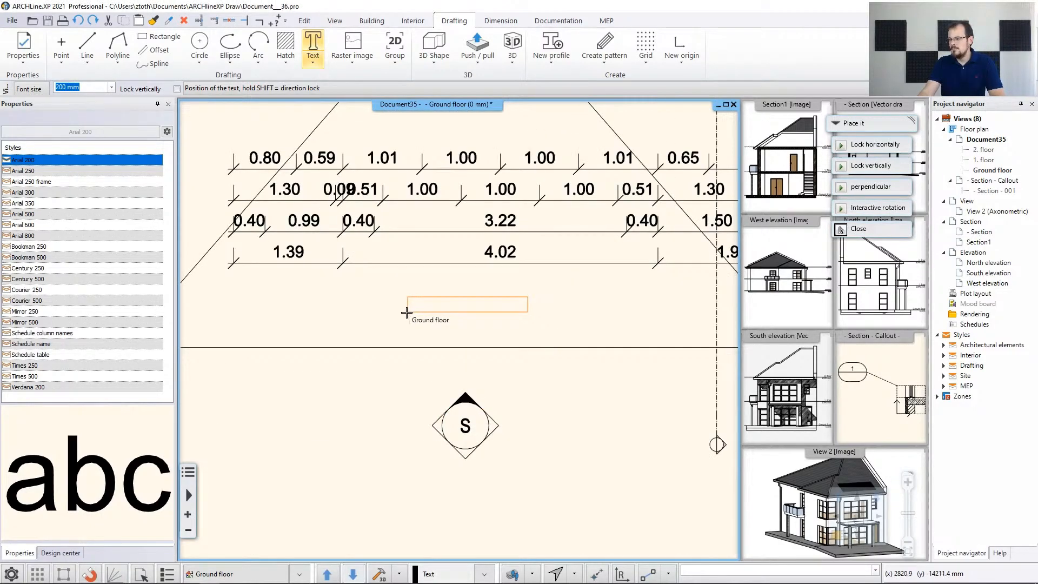
left_click(406, 313)
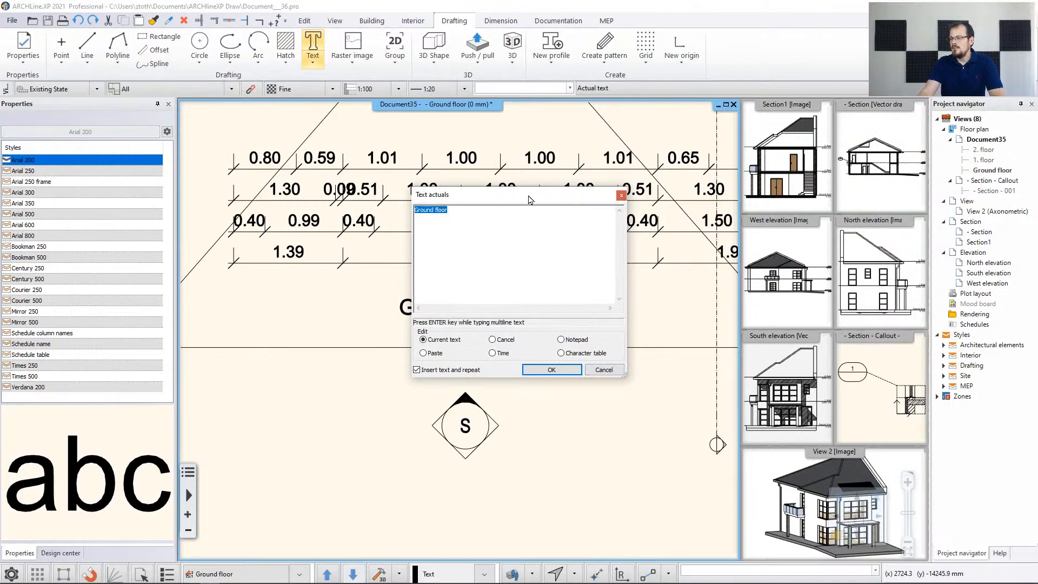
left_click_drag(530, 200, 635, 141)
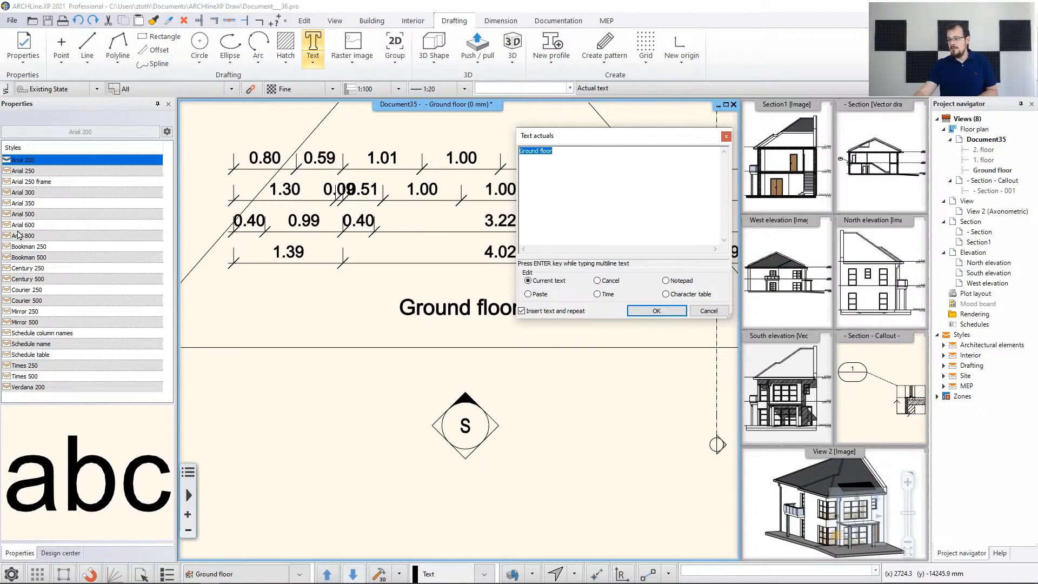
left_click(710, 313)
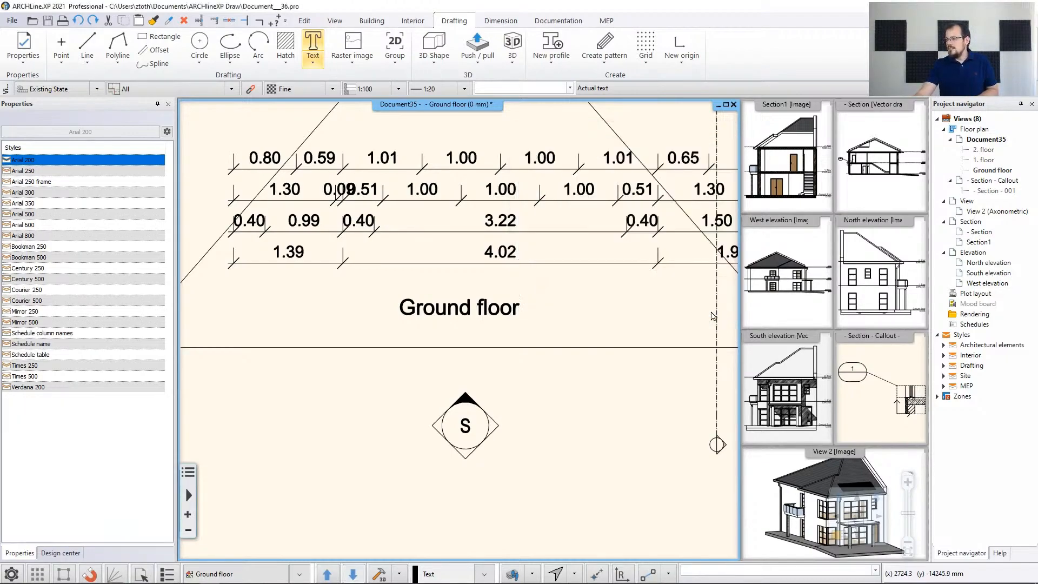
scroll(541, 311, "down", 3)
middle_click_drag(544, 298, 534, 384)
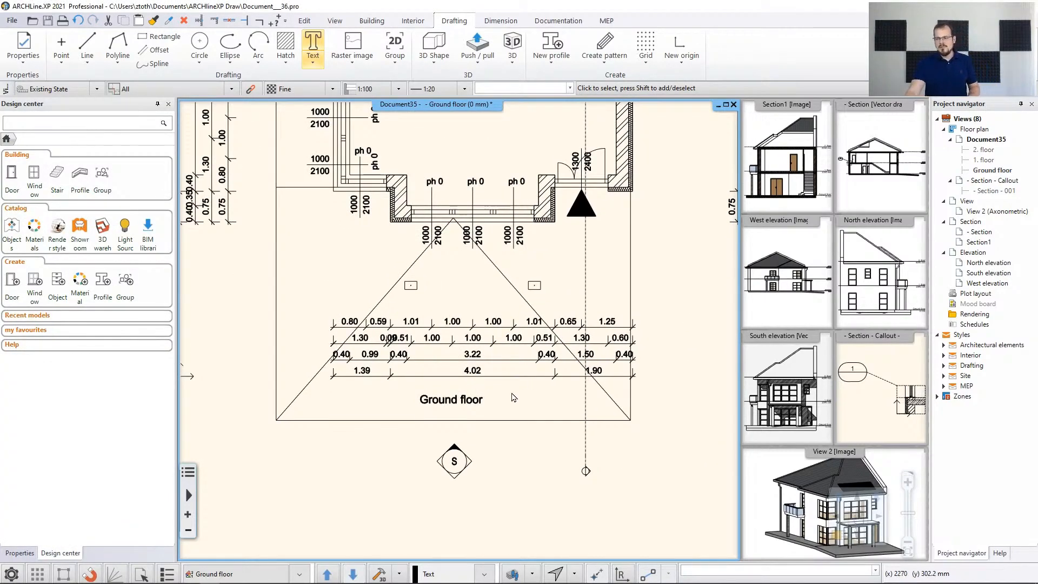
Step: Set the font size of the "Ground floor" text to 500 mm
left_click(471, 402)
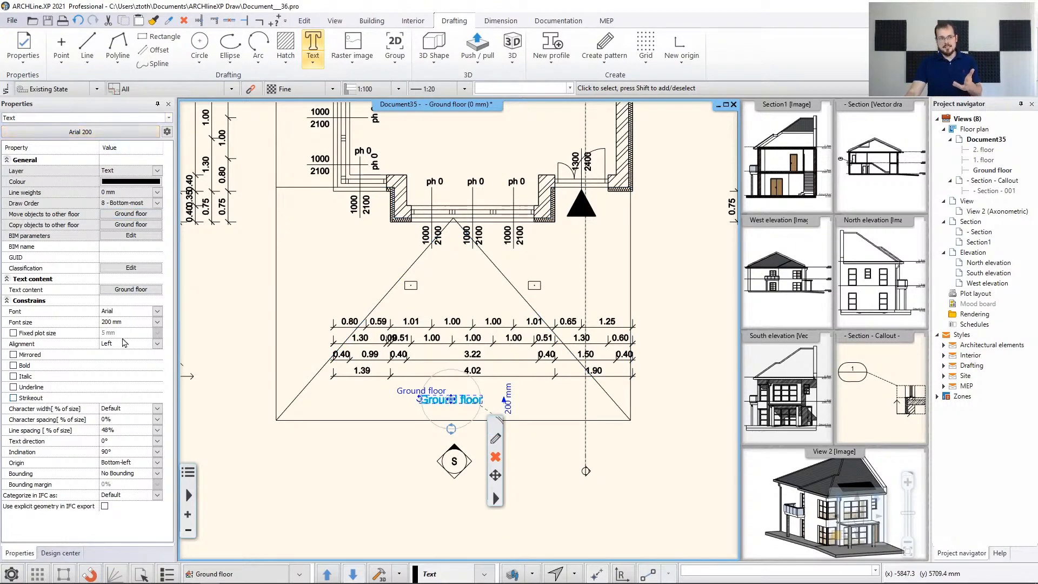
double_click(436, 396)
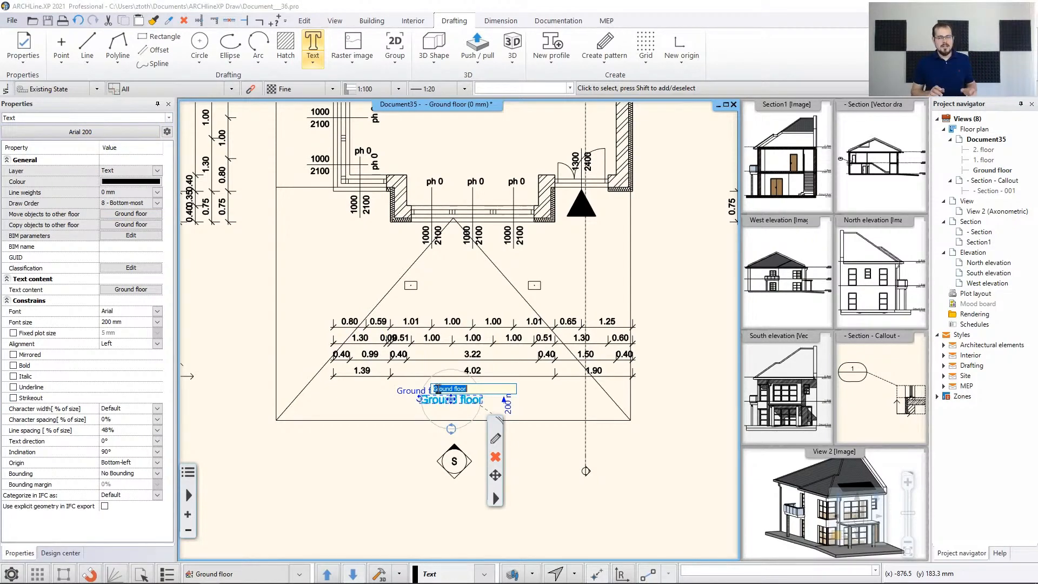
left_click(515, 436)
scroll(520, 430, "up", 4)
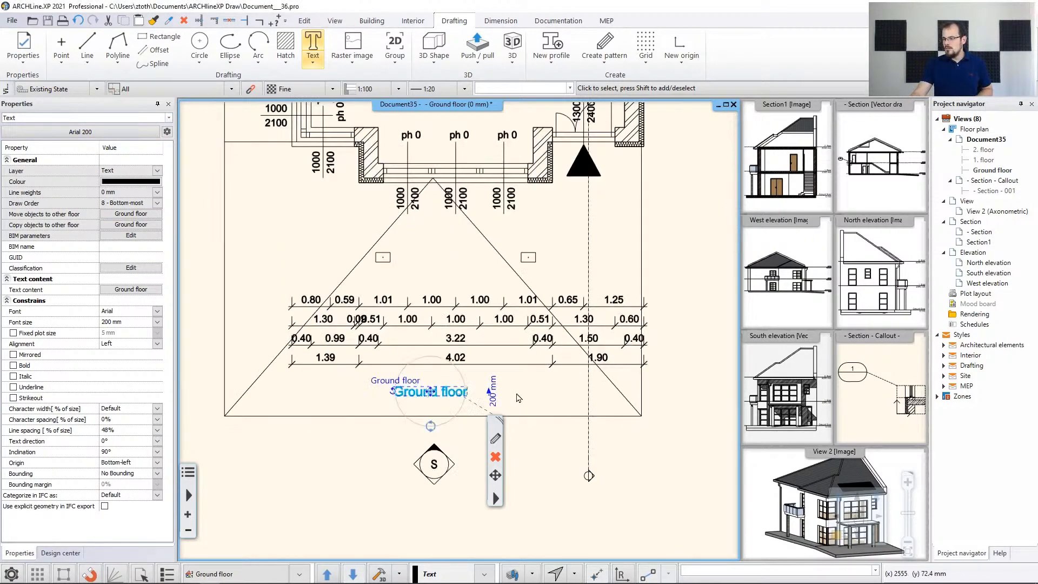
key("Escape")
left_click(396, 362)
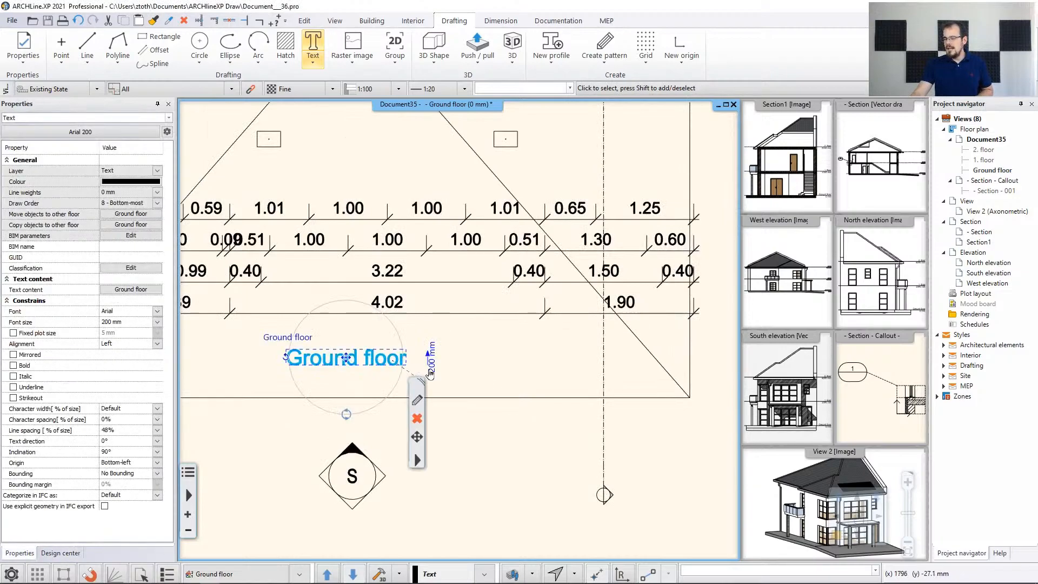
left_click(433, 361)
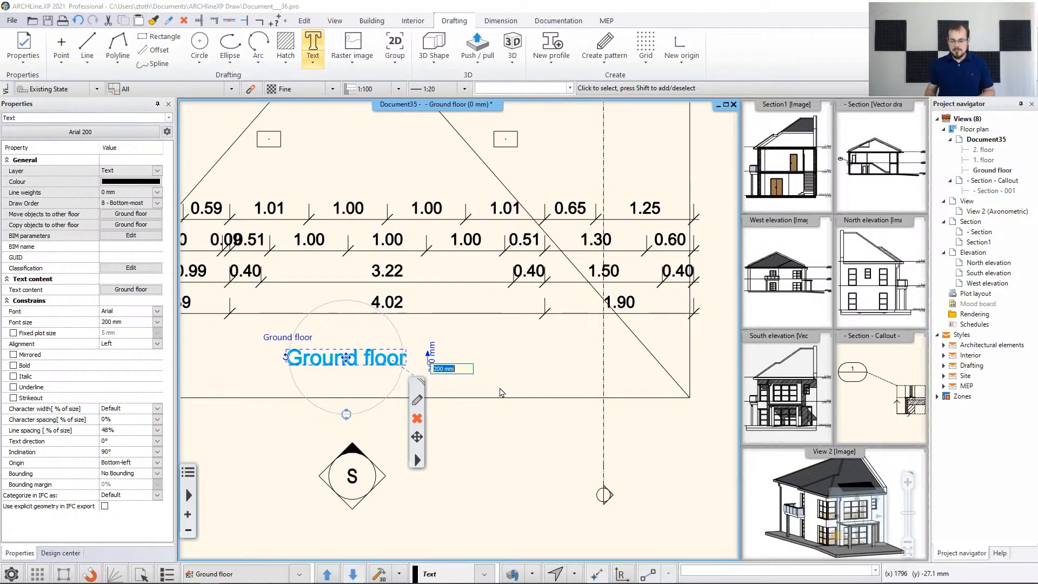
type("500")
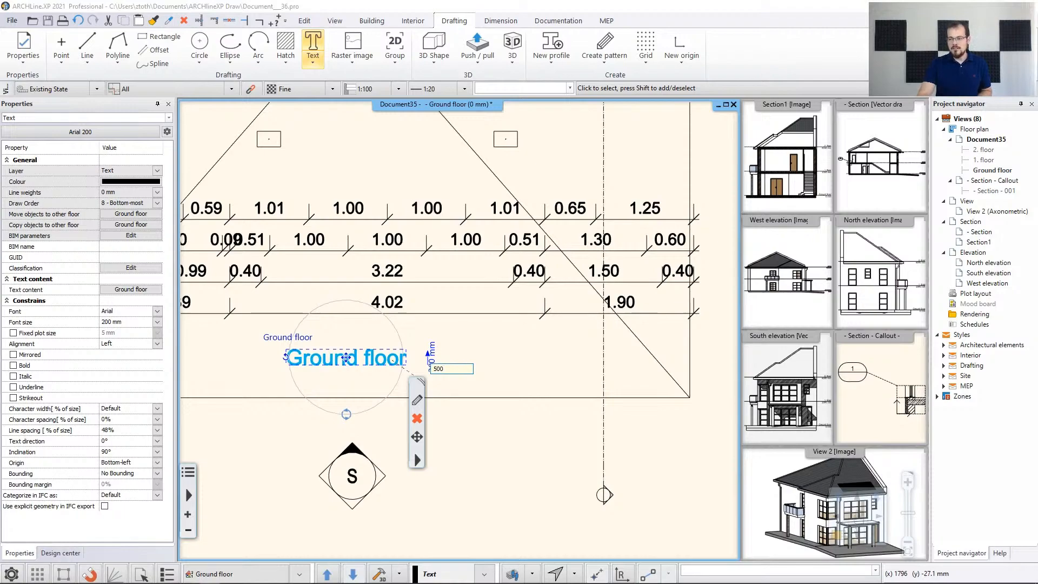
key("Return")
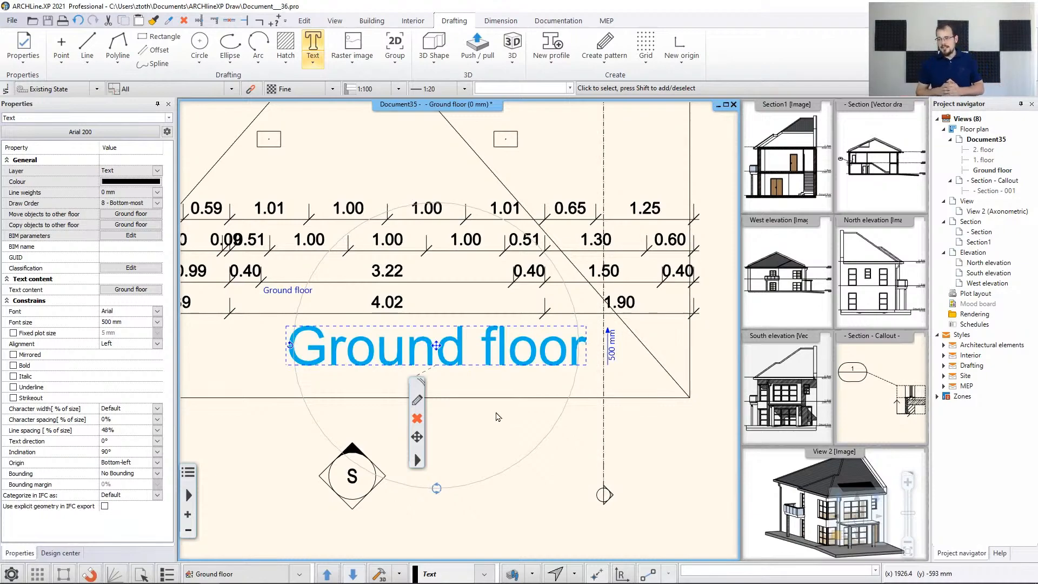
Step: Move the enlarged "Ground floor" text so that it is centred above the south elevation mark, and deselect it
left_click(436, 345)
left_click(471, 355)
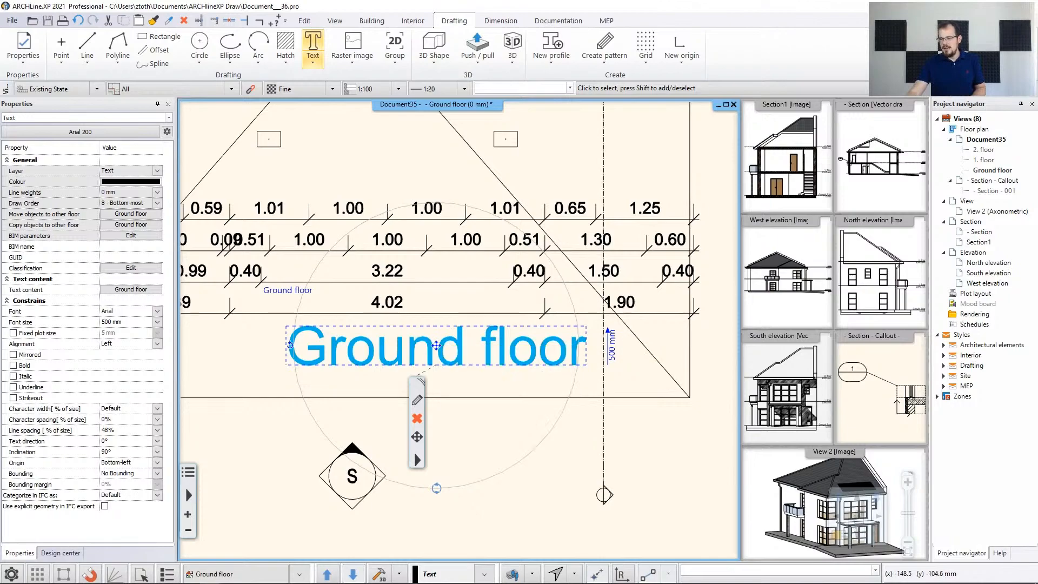
left_click(448, 361)
scroll(448, 361, "down", 3)
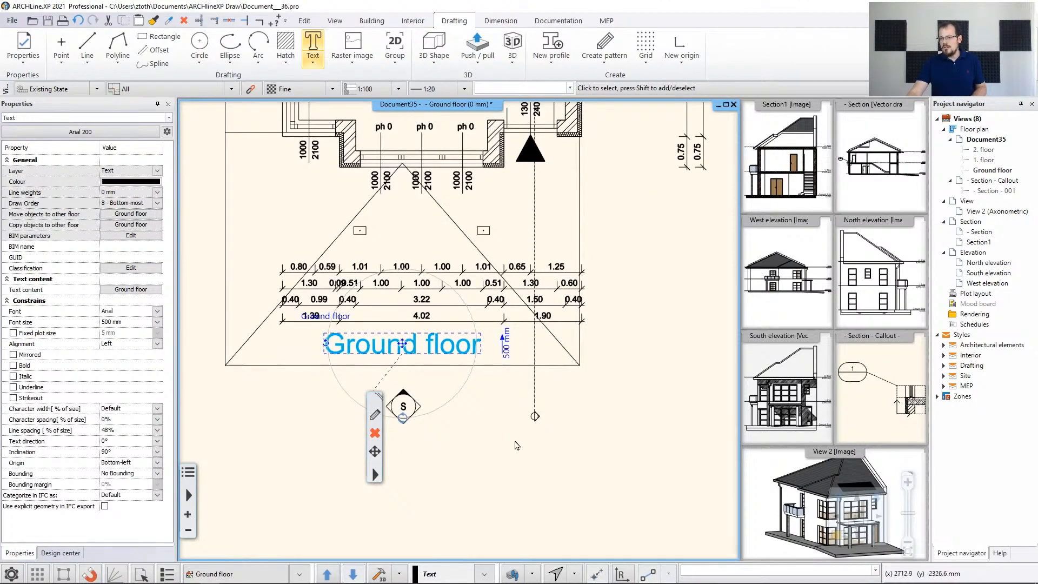
left_click(516, 444)
scroll(512, 440, "down", 3)
middle_click_drag(550, 285, 520, 398)
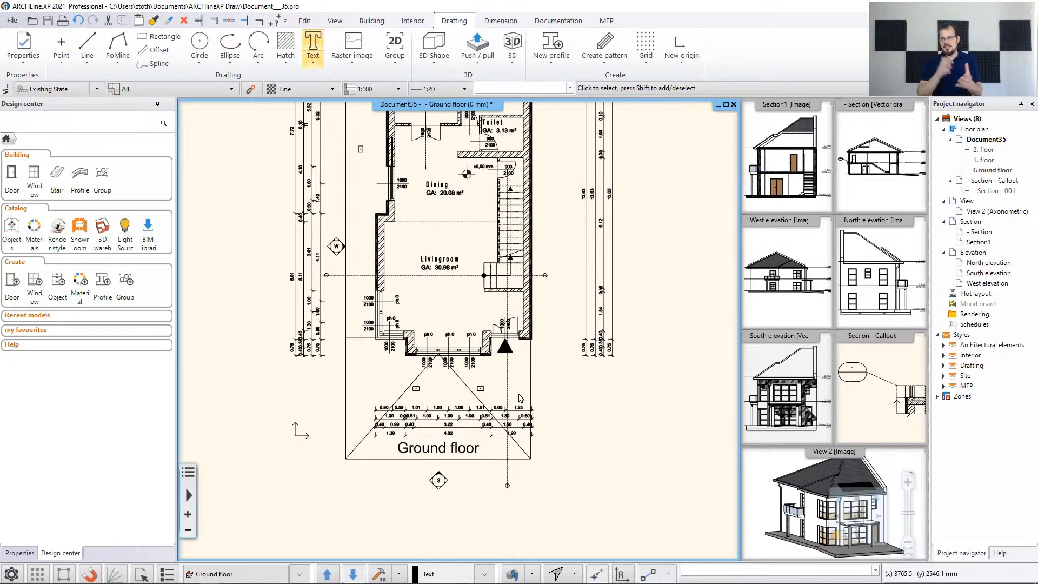
Step: Start a text with pointer and enter "RC column" as its content
scroll(428, 297, "up", 5)
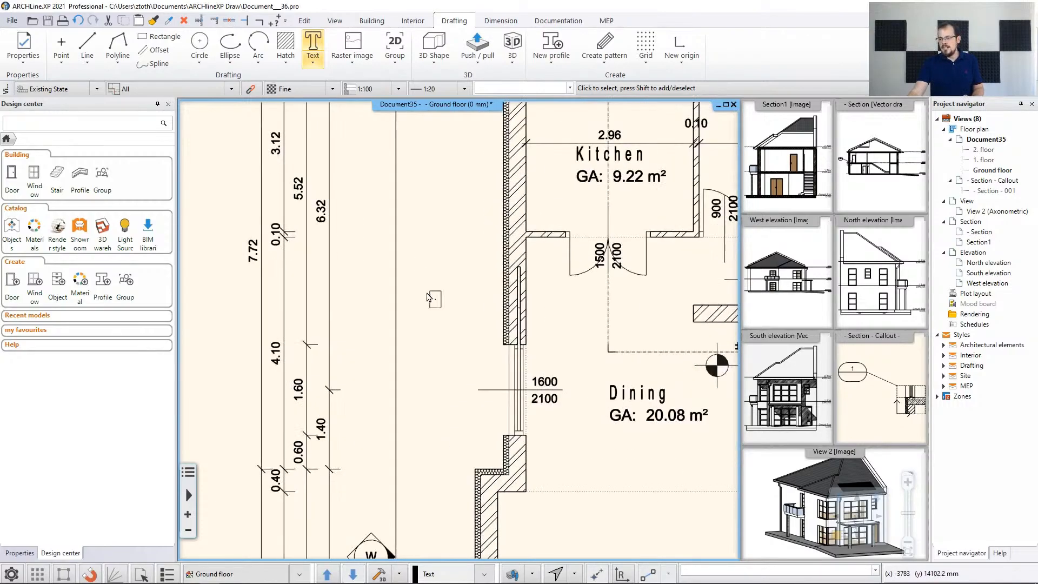
scroll(427, 297, "up", 2)
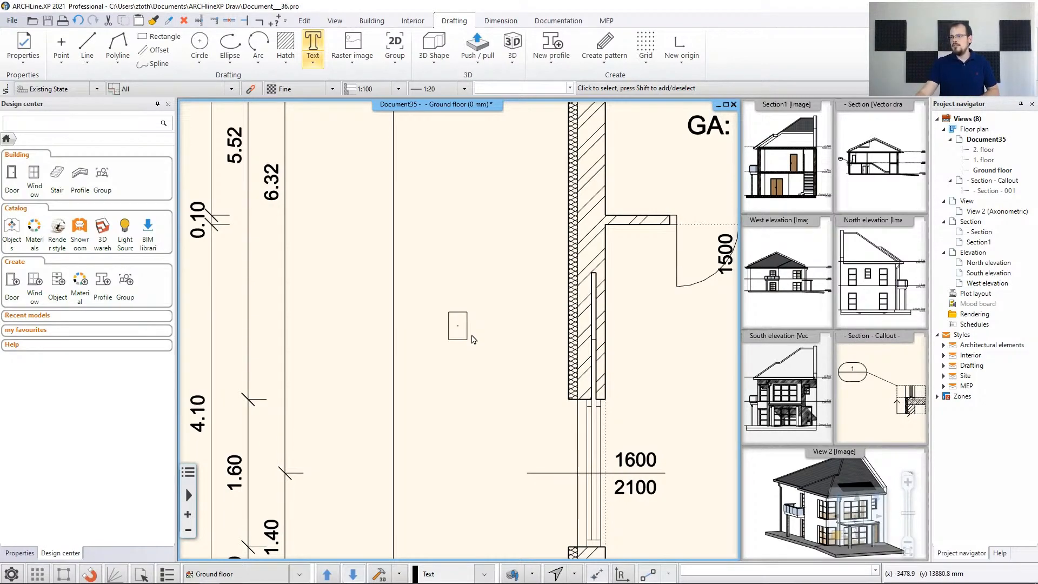
left_click(312, 61)
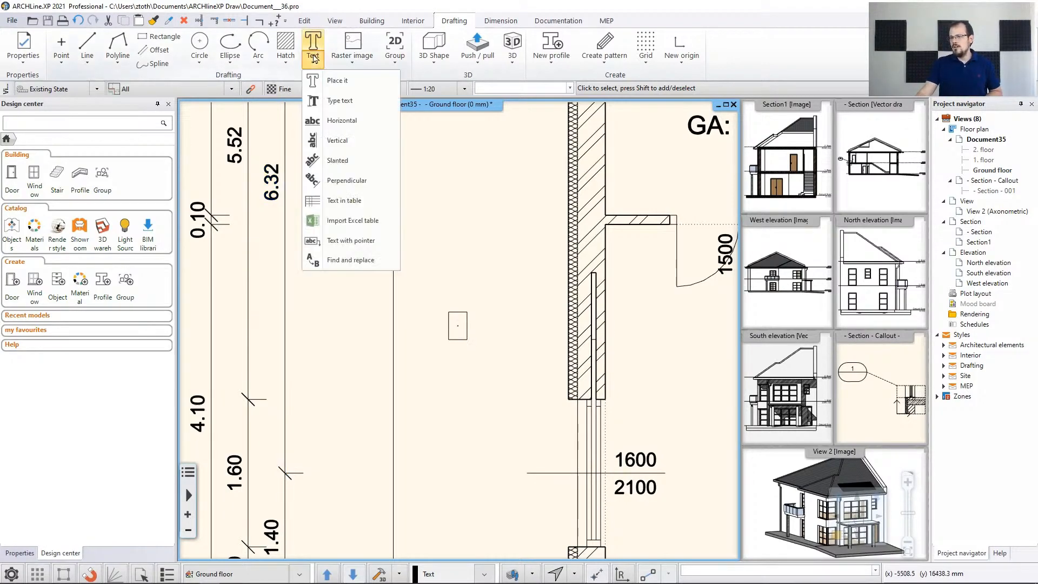
left_click(372, 247)
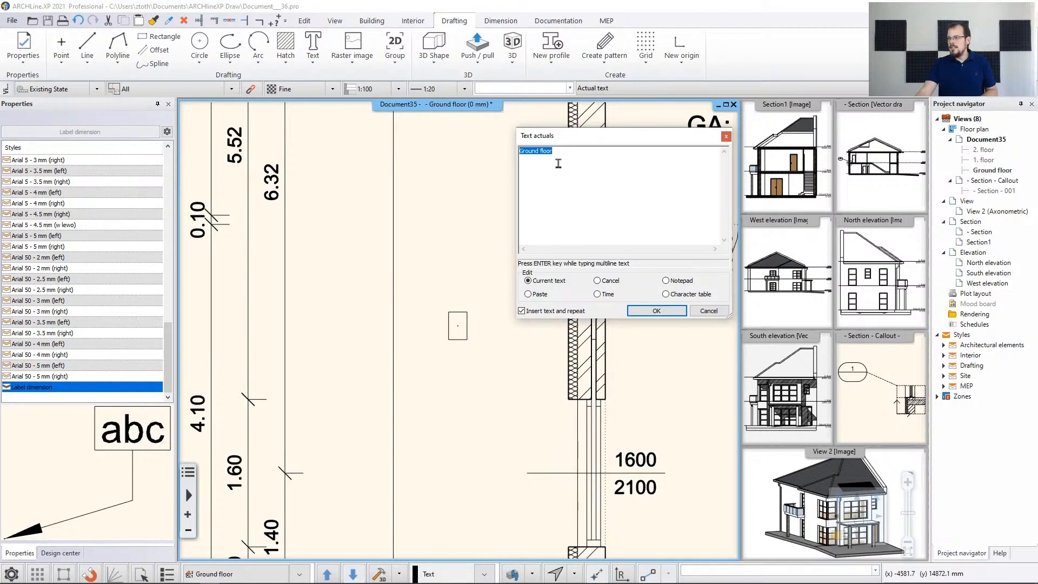
left_click_drag(570, 153, 500, 155)
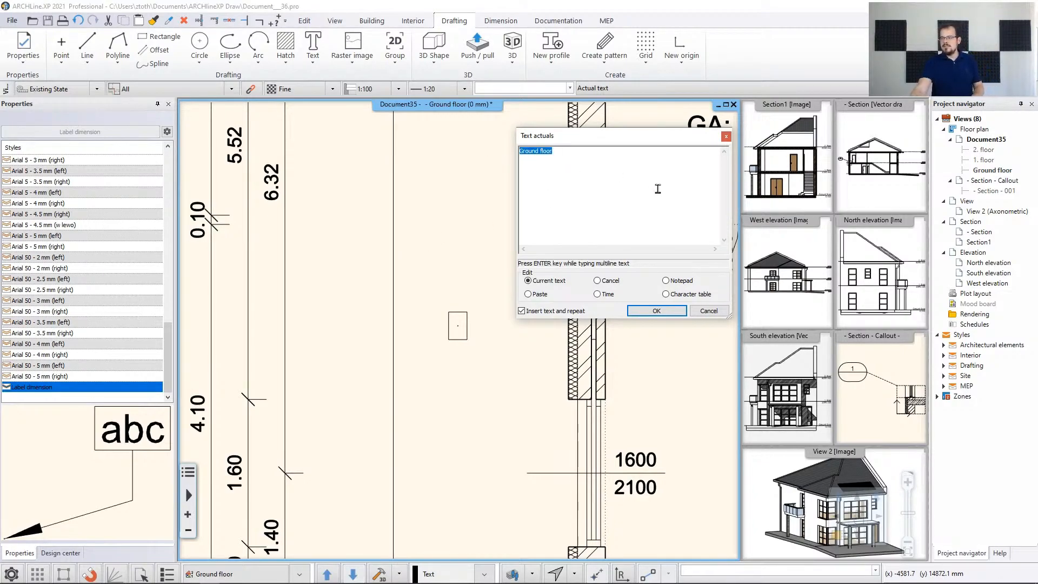
type("RC colu")
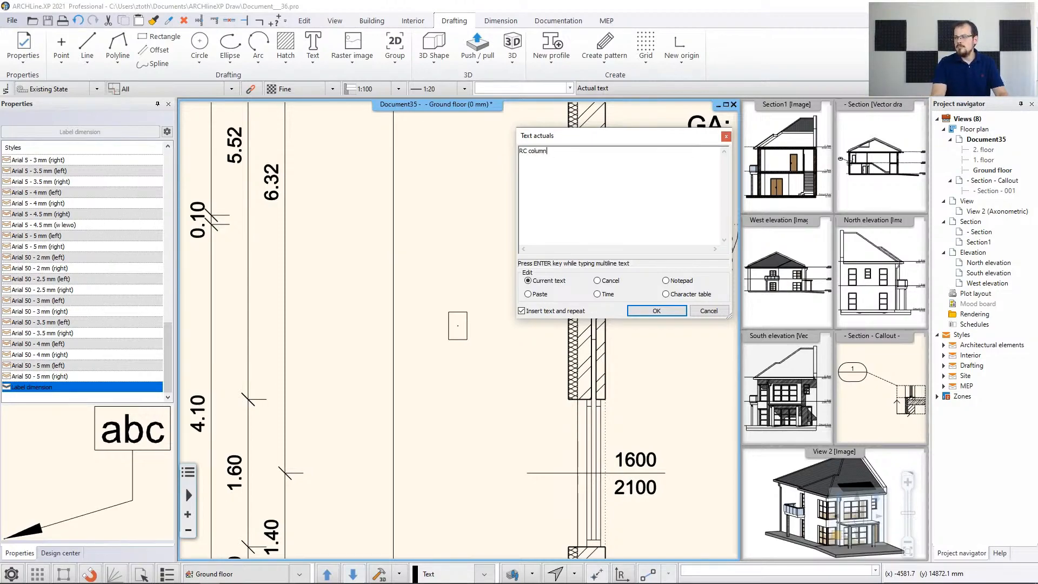
type("mn")
left_click(656, 311)
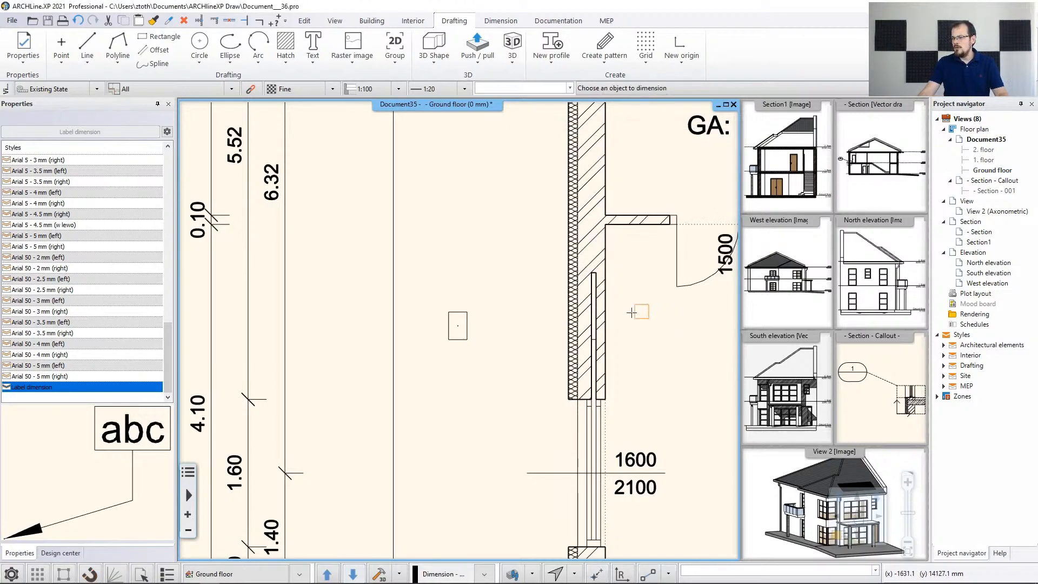
Step: Place the "RC column" label just below the column west of the dining room, its arrow tip at the middle of the column's lower edge
left_click(462, 316)
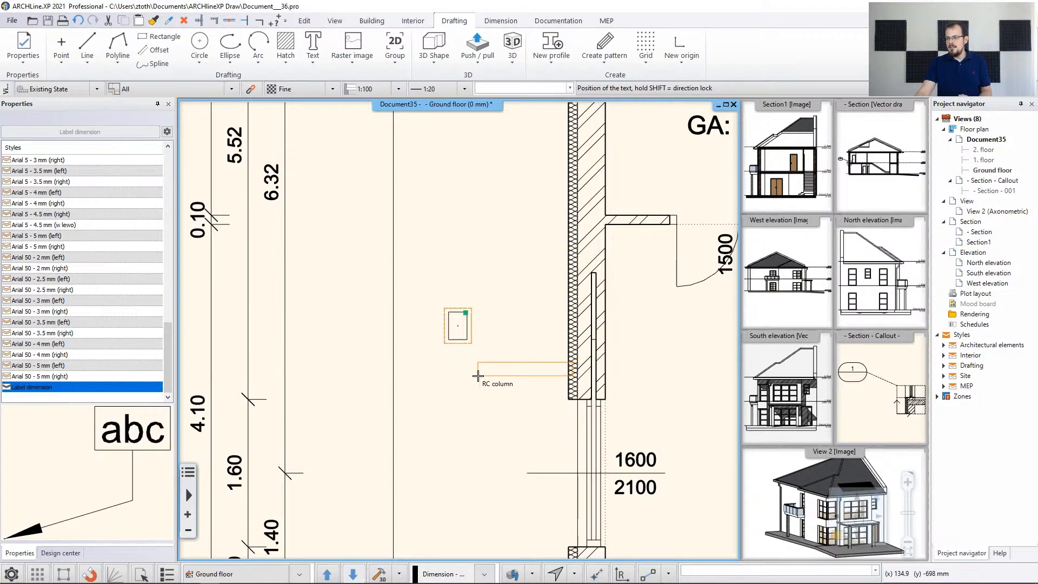
left_click(466, 387)
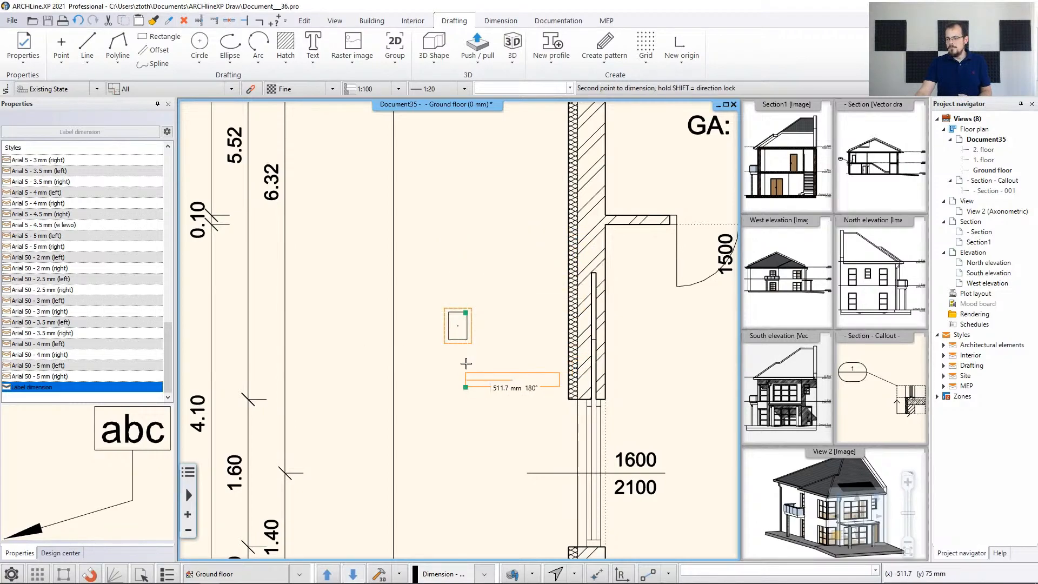
scroll(468, 387, "up", 3)
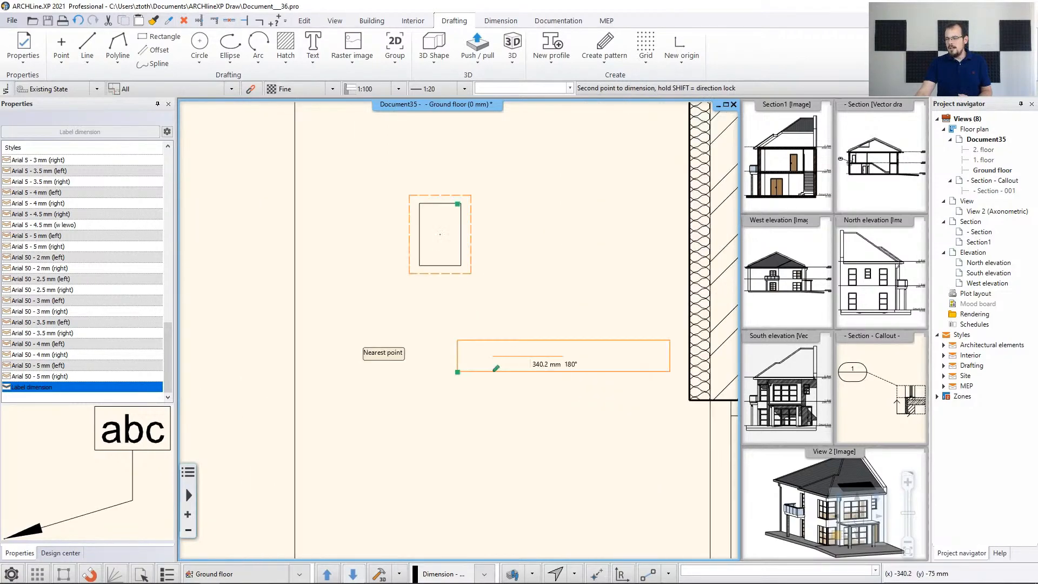
left_click(434, 357)
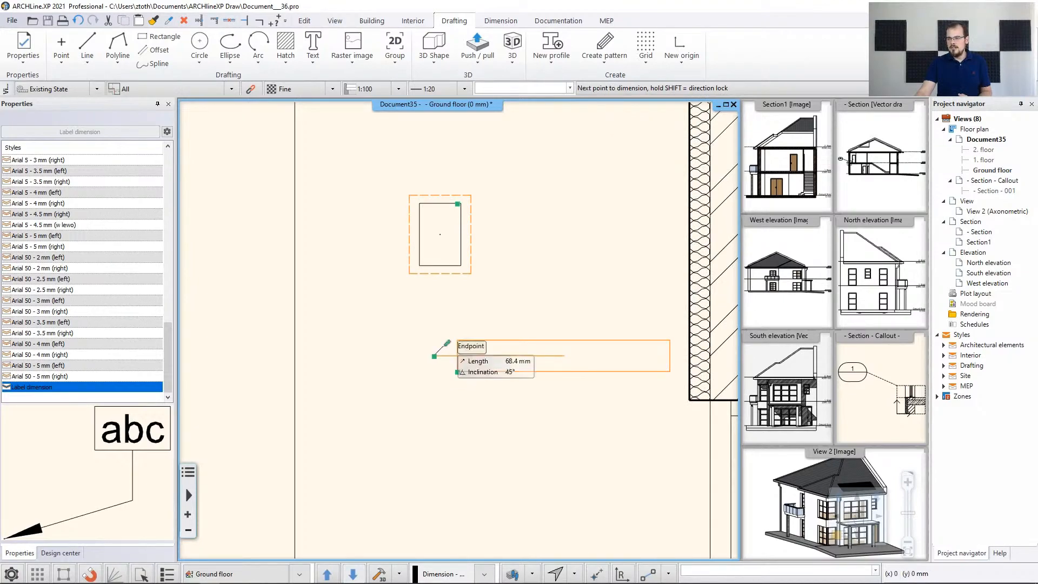
left_click(439, 268)
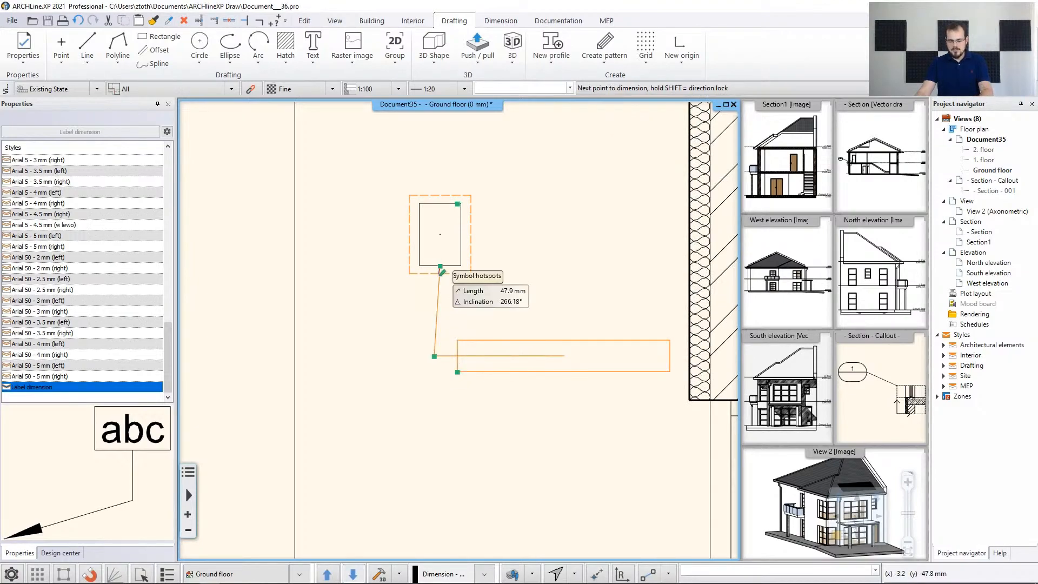
key("Return")
key("Escape")
scroll(510, 355, "down", 2)
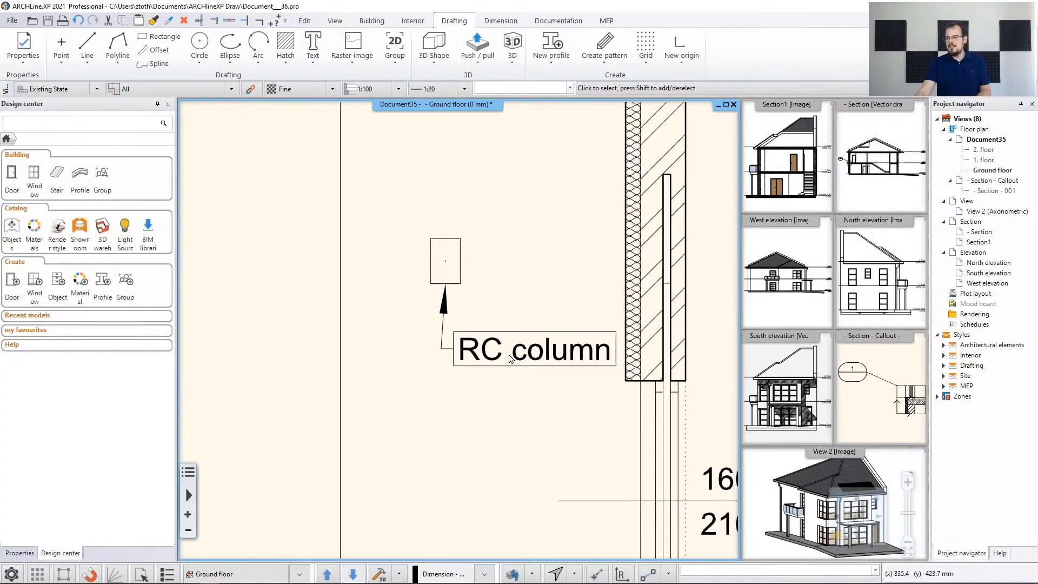
Step: Copy the "RC column" label to both columns south of the house, each arrow tip at the middle of the column's lower edge
middle_click_drag(485, 390, 374, 395)
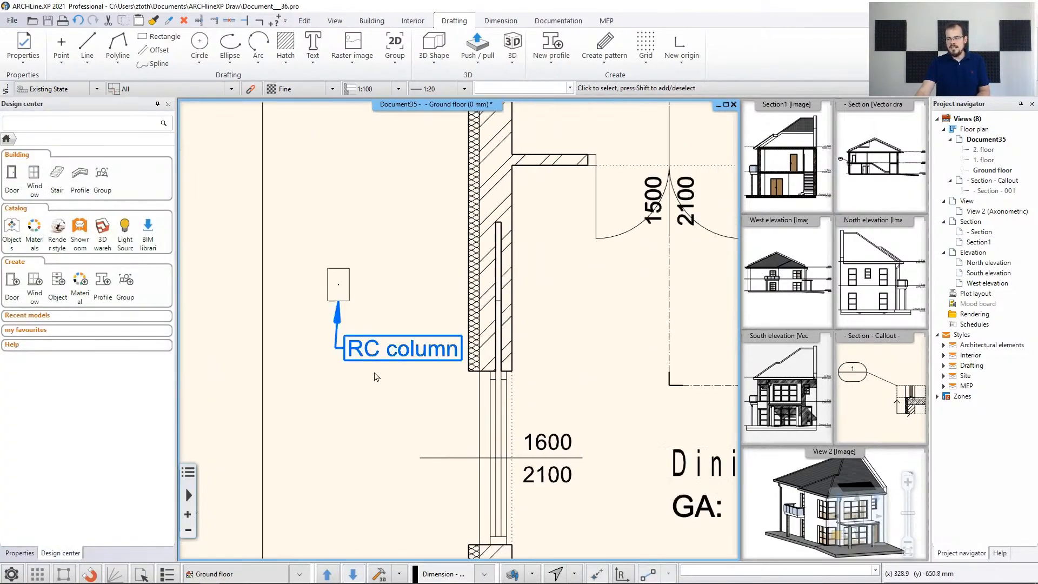
scroll(380, 354, "down", 1)
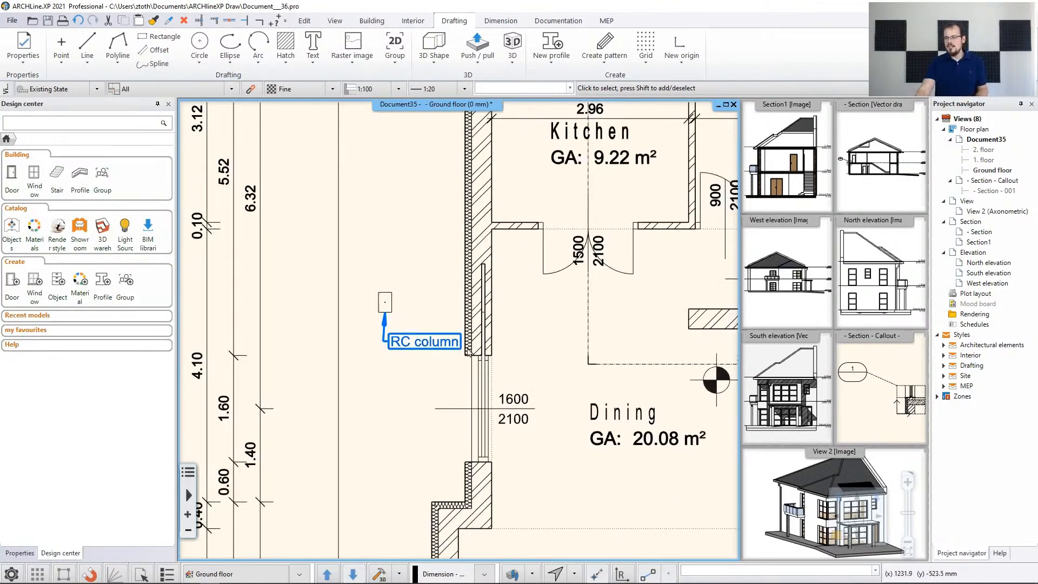
middle_click_drag(475, 330, 332, 119)
scroll(374, 295, "down", 1)
scroll(375, 295, "down", 1)
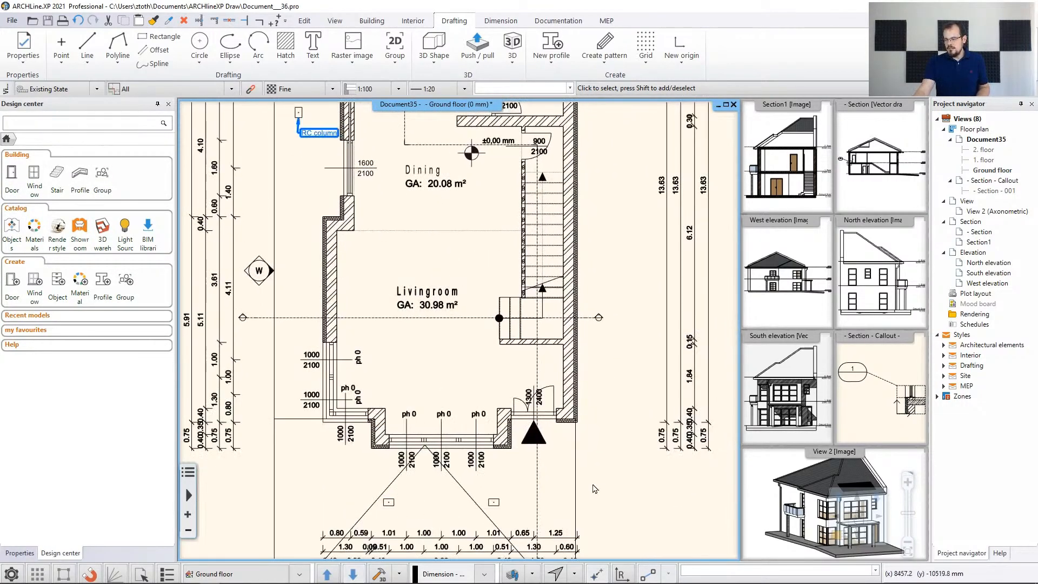
middle_click_drag(410, 217, 523, 417)
scroll(409, 342, "up", 3)
middle_click_drag(410, 342, 497, 313)
left_click(516, 295)
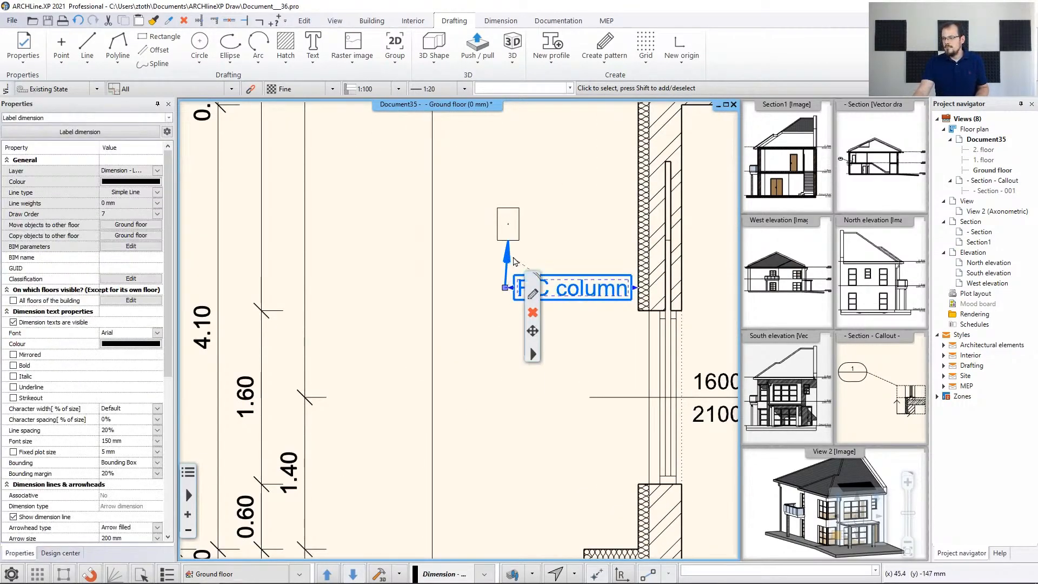
left_click(533, 331)
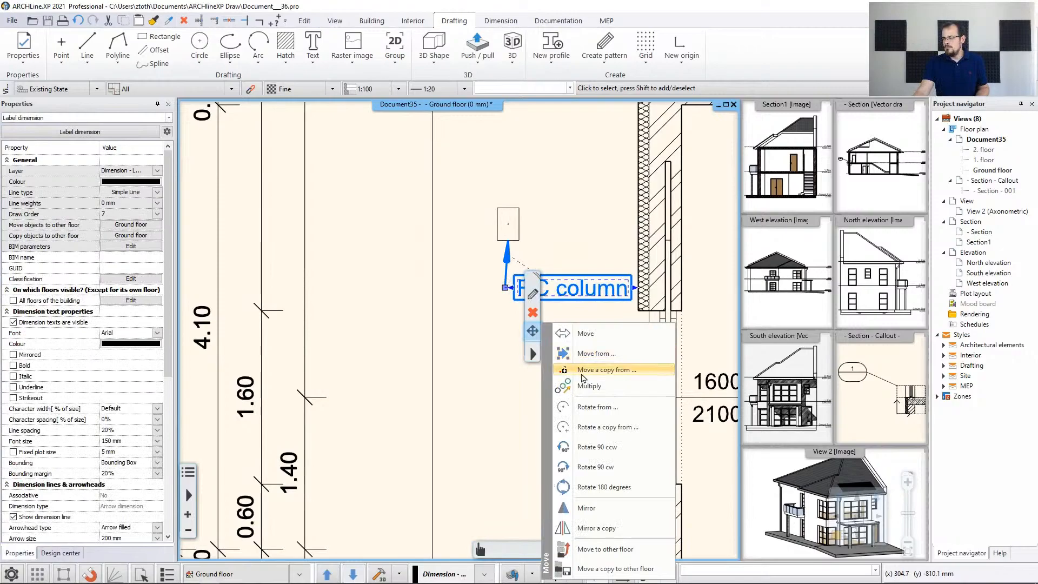
left_click(594, 370)
scroll(458, 336, "up", 2)
left_click(432, 318)
scroll(474, 419, "down", 2)
middle_click_drag(531, 552, 339, 273)
middle_click_drag(328, 232, 245, 26)
middle_click_drag(469, 486, 331, 74)
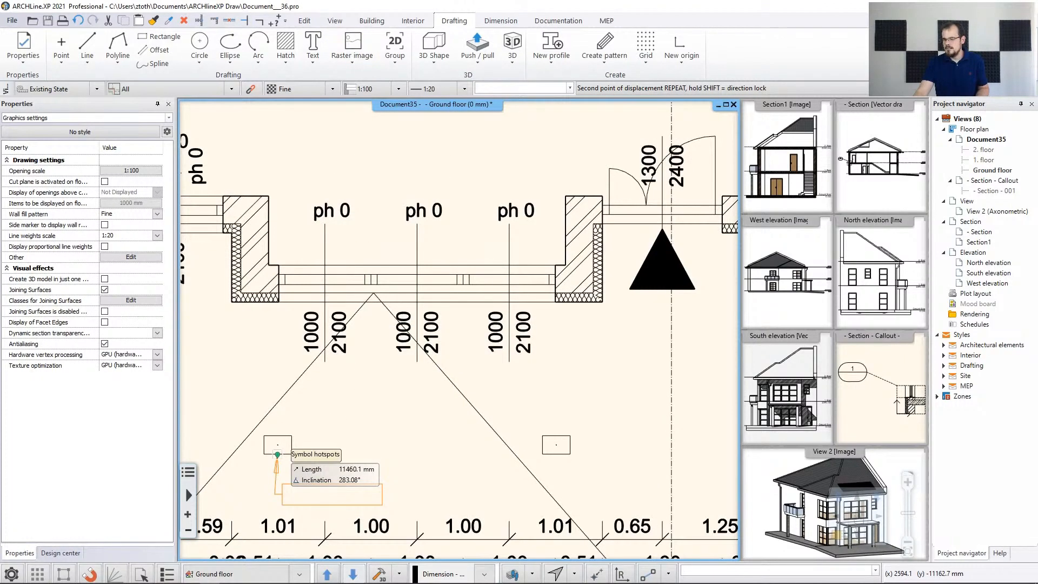
left_click(278, 454)
left_click(555, 454)
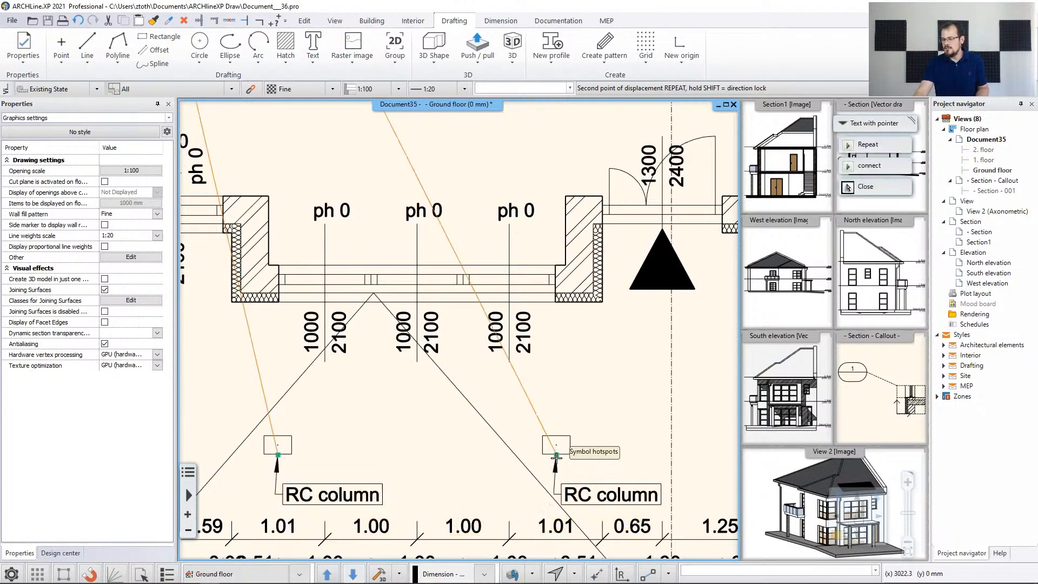
key("Escape")
scroll(460, 330, "down", 3)
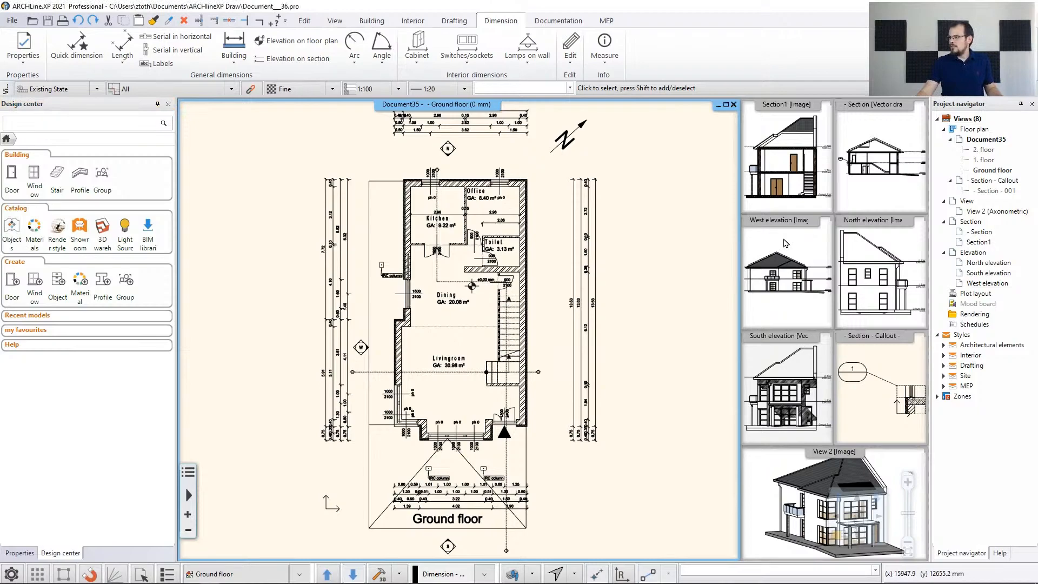
Step: Bring the West elevation into the main window and show its balcony and ground-floor door up close
left_click(757, 252)
left_click(835, 540)
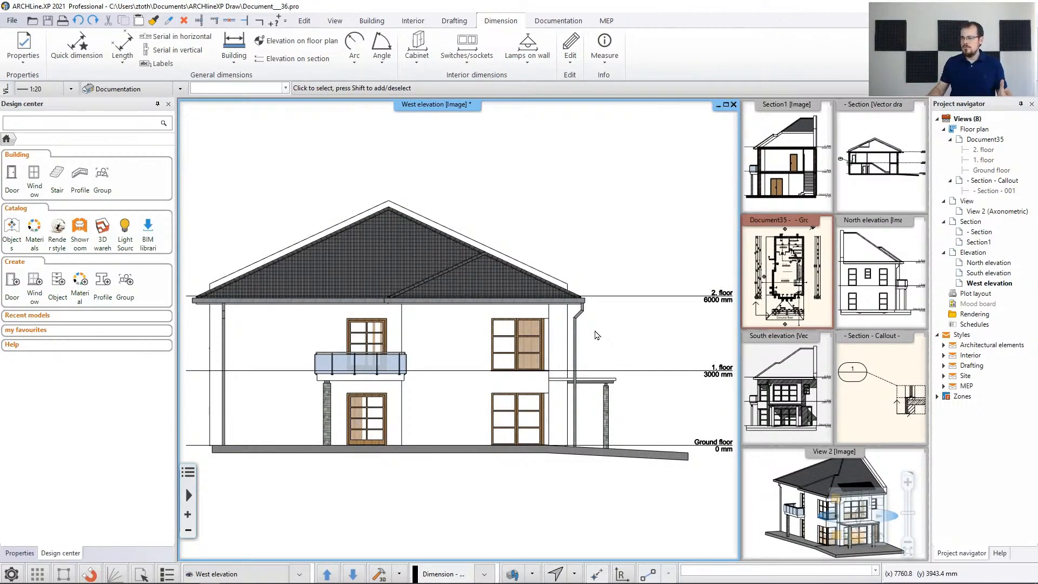
scroll(330, 497, "up", 2)
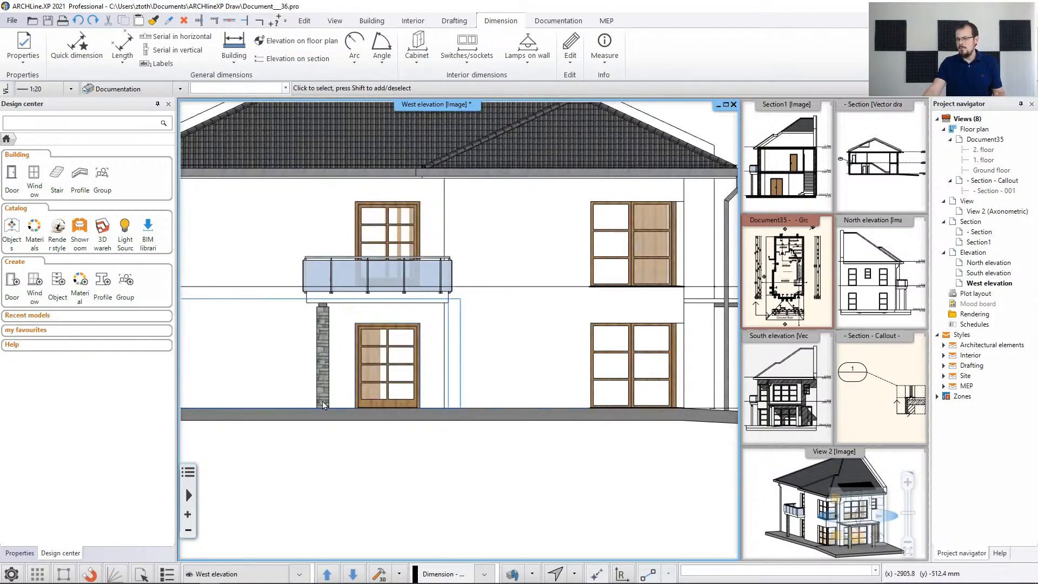
middle_click_drag(327, 415, 431, 383)
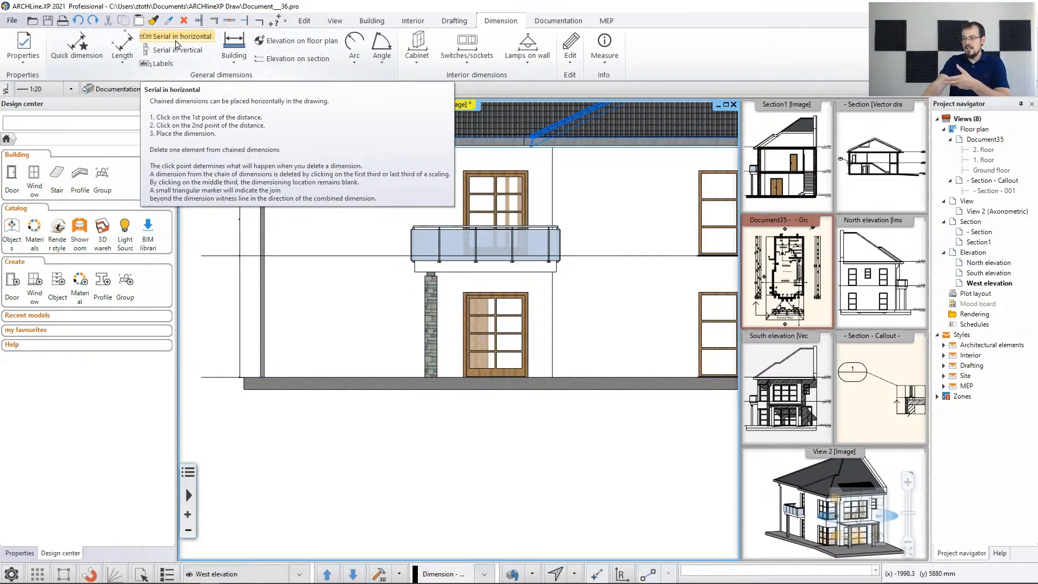
Step: Review the length dimension properties and close them without changes
left_click(23, 51)
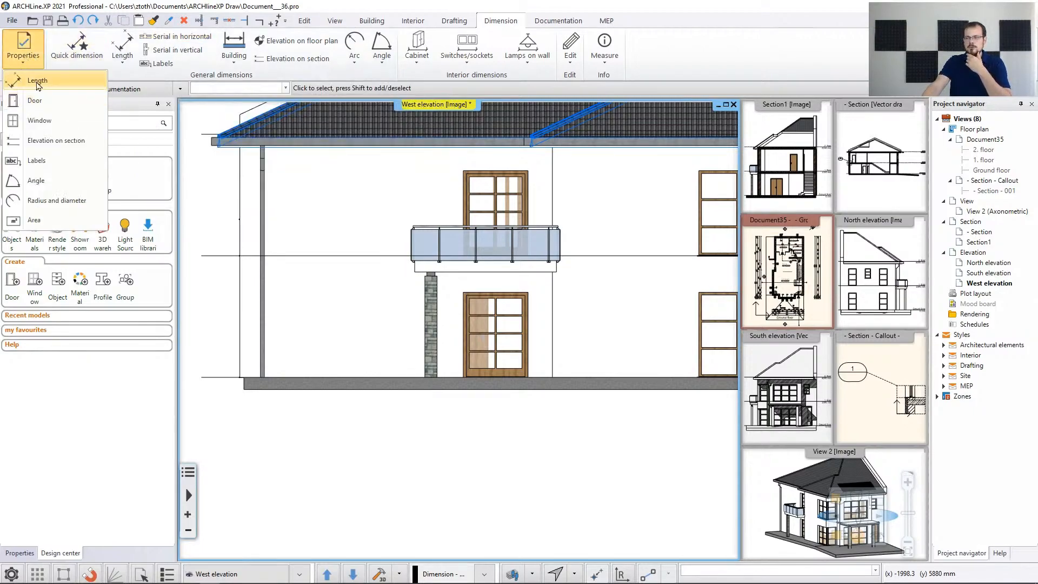
left_click(387, 173)
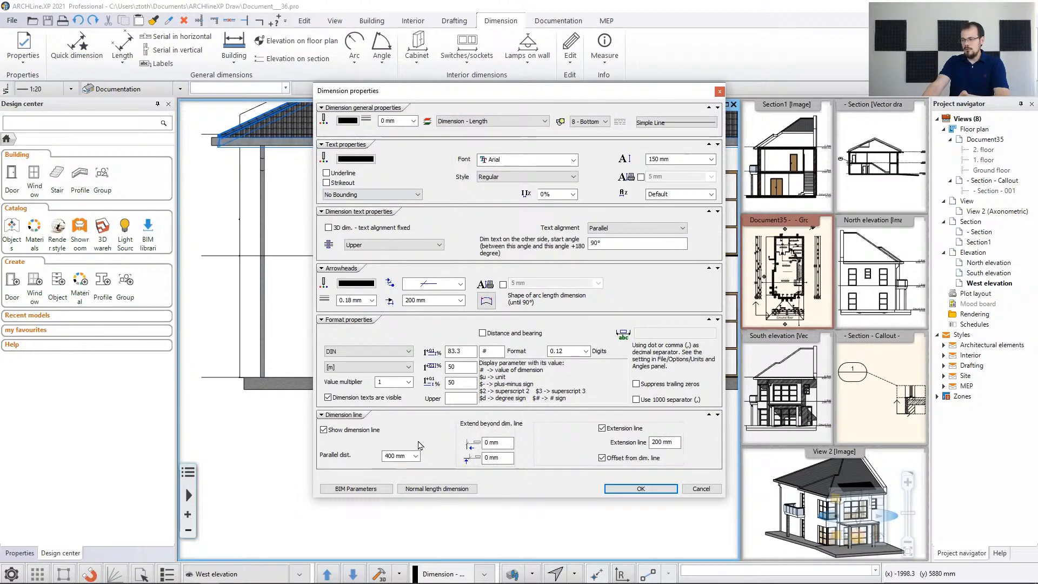
left_click(701, 489)
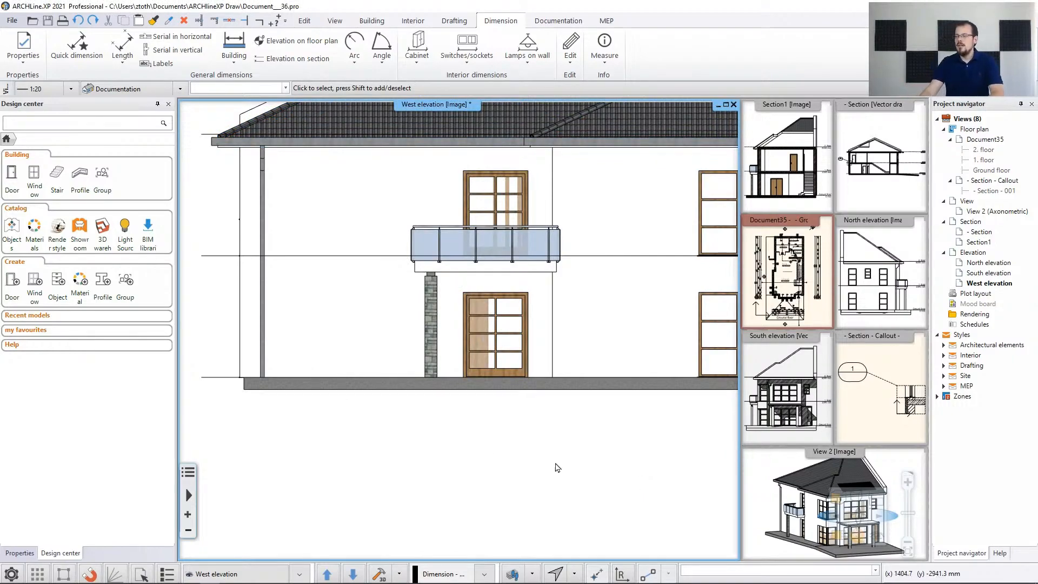
Step: Start a horizontal serial dimension from the facade's left edge to the ground-floor door's left edge, placing the dimension line below the ground slab
left_click(175, 36)
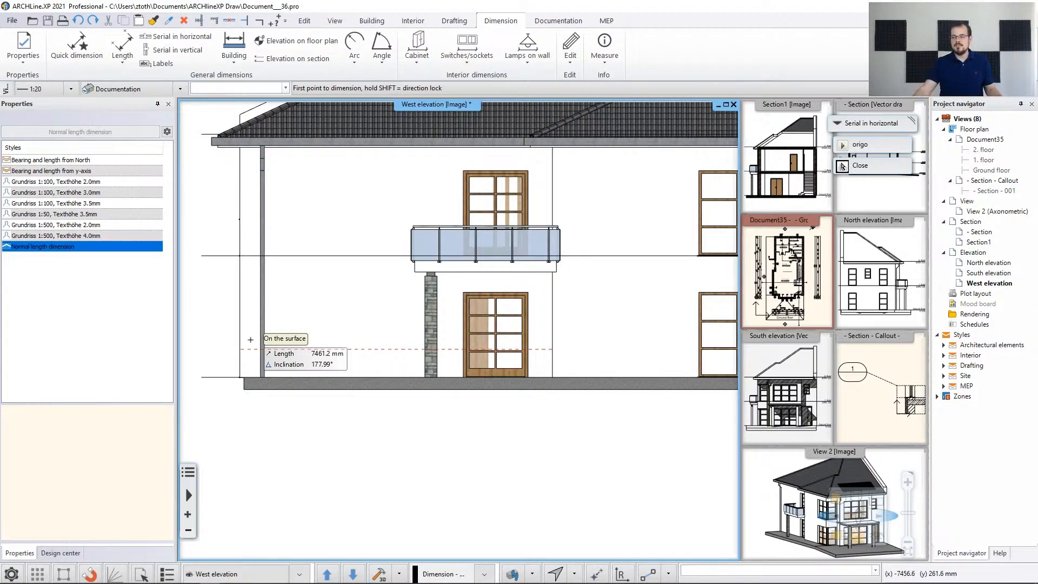
scroll(308, 356, "up", 2)
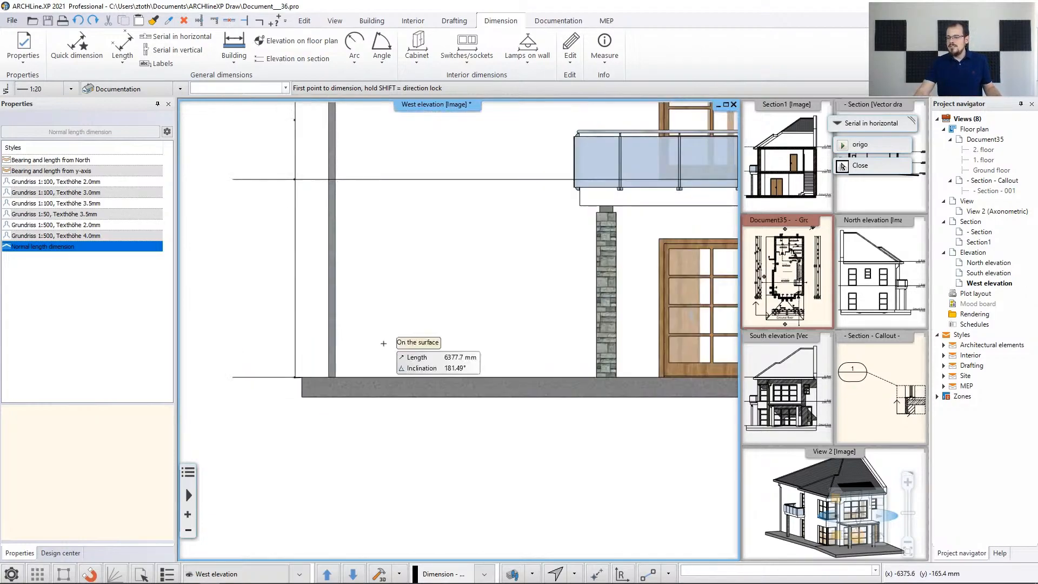
left_click(295, 309)
scroll(389, 314, "down", 2)
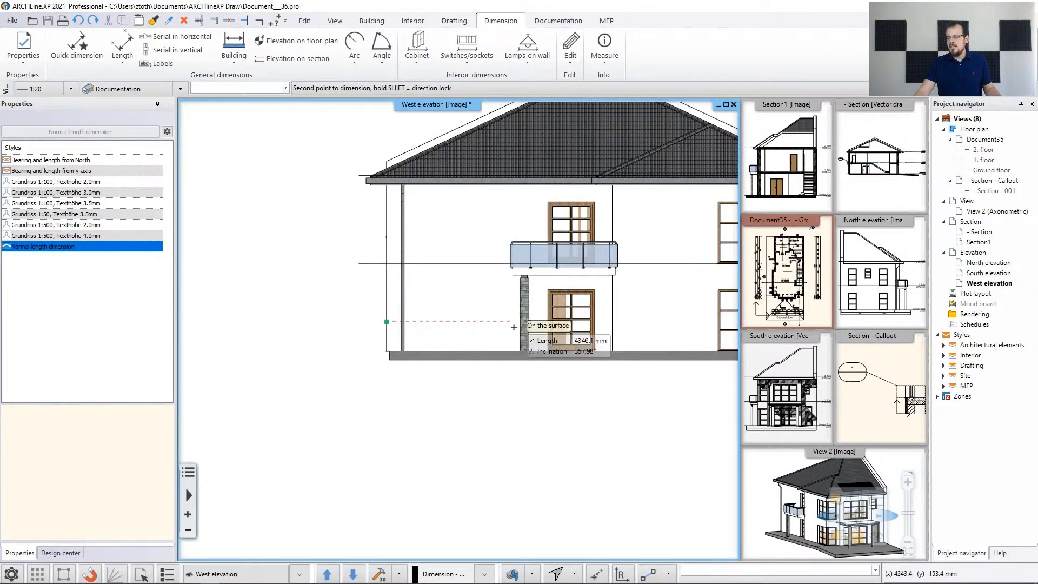
scroll(427, 319, "up", 3)
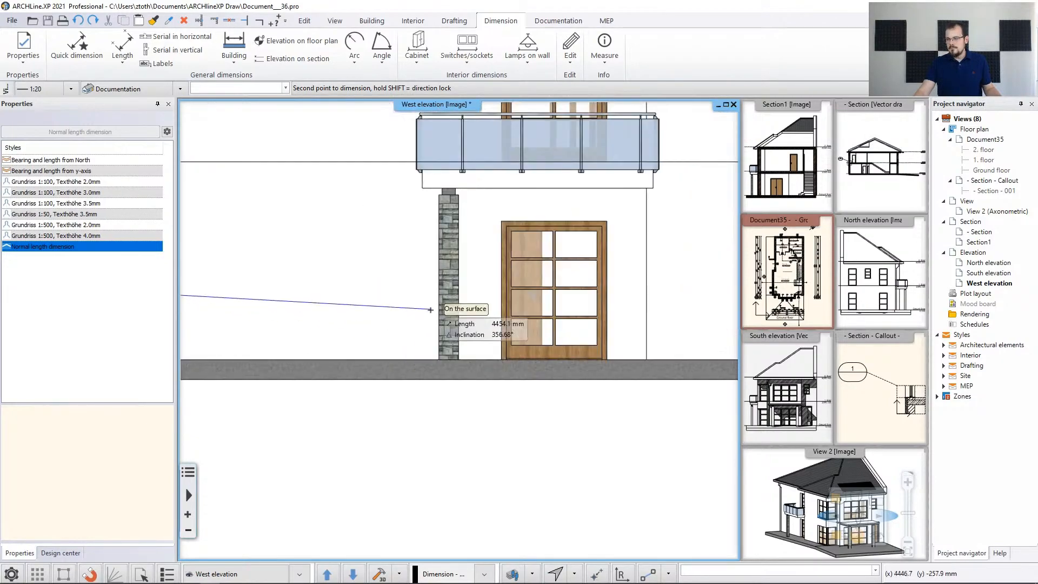
left_click(501, 291)
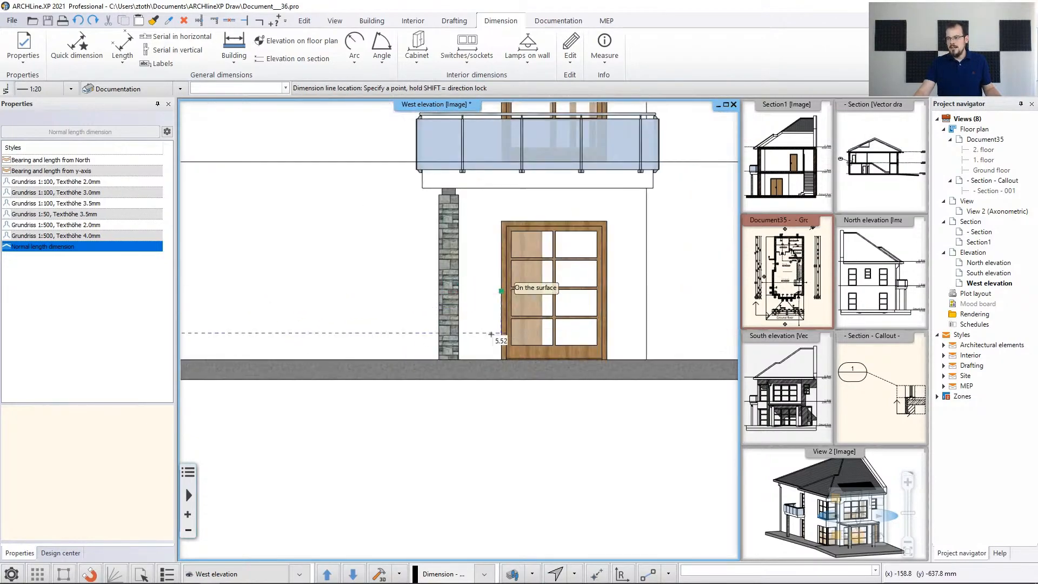
scroll(489, 378, "down", 2)
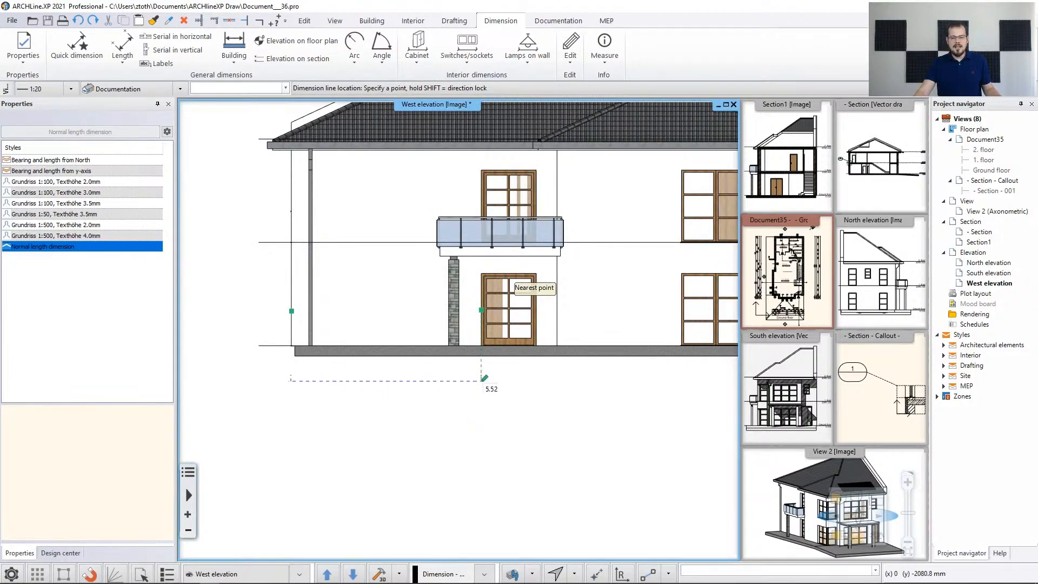
left_click(484, 385)
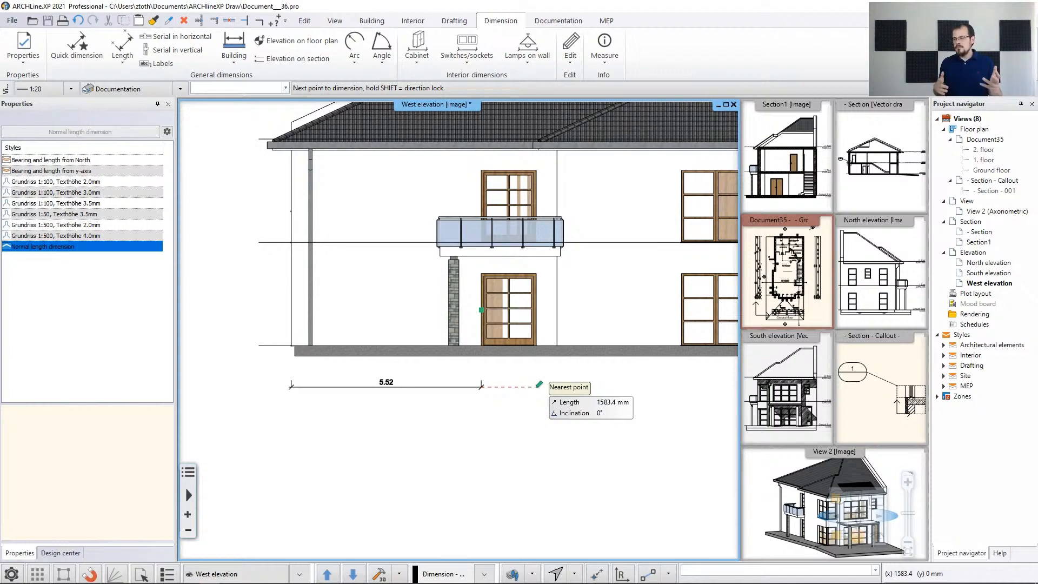
Step: Continue the chain to the ground-floor door's right edge, the wall corner beside it and the left edge of the ground-floor window
scroll(508, 378, "up", 2)
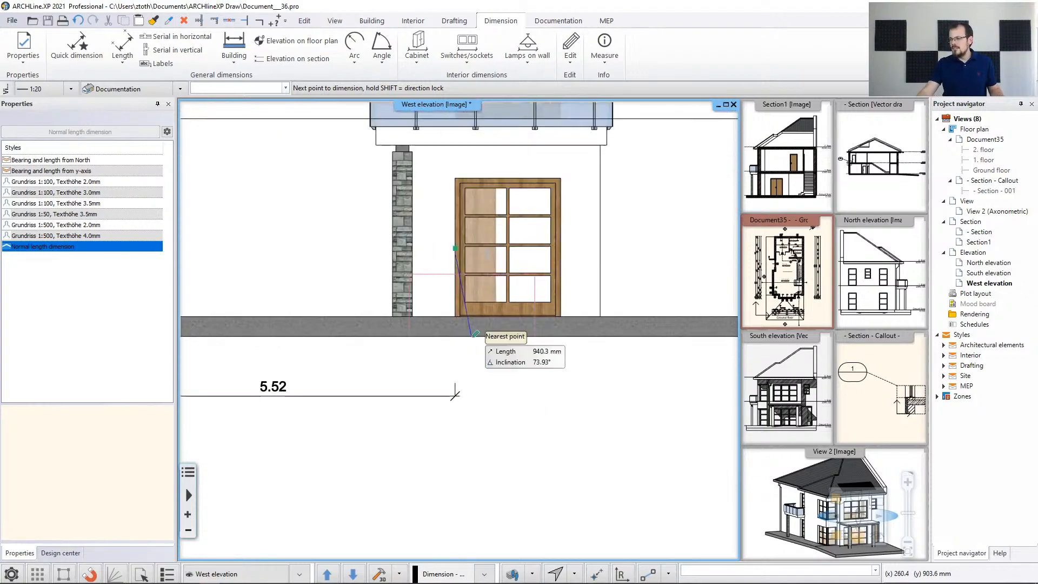
left_click(561, 221)
left_click(600, 222)
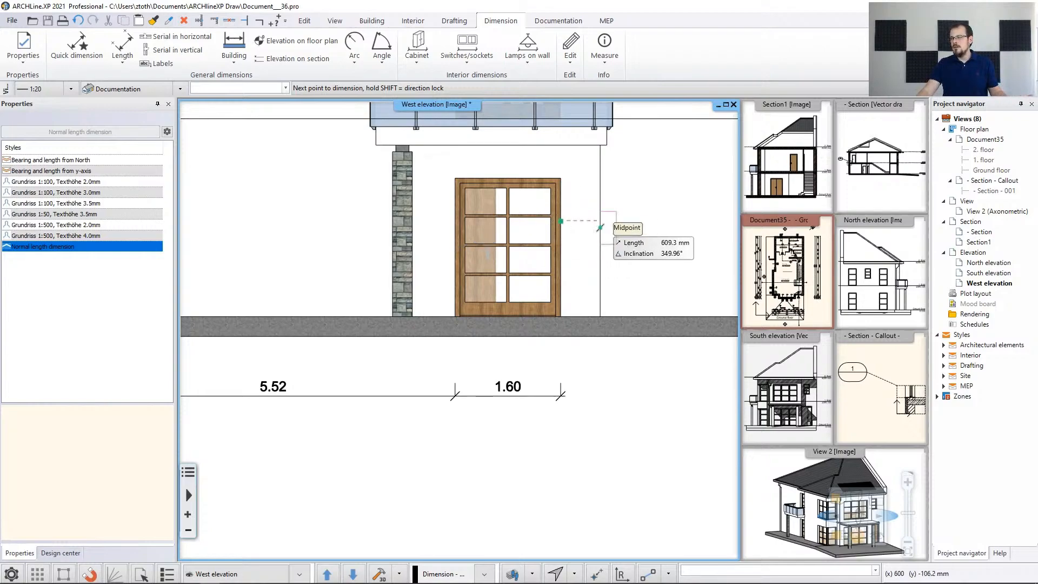
scroll(645, 289, "down", 2)
scroll(443, 227, "up", 5)
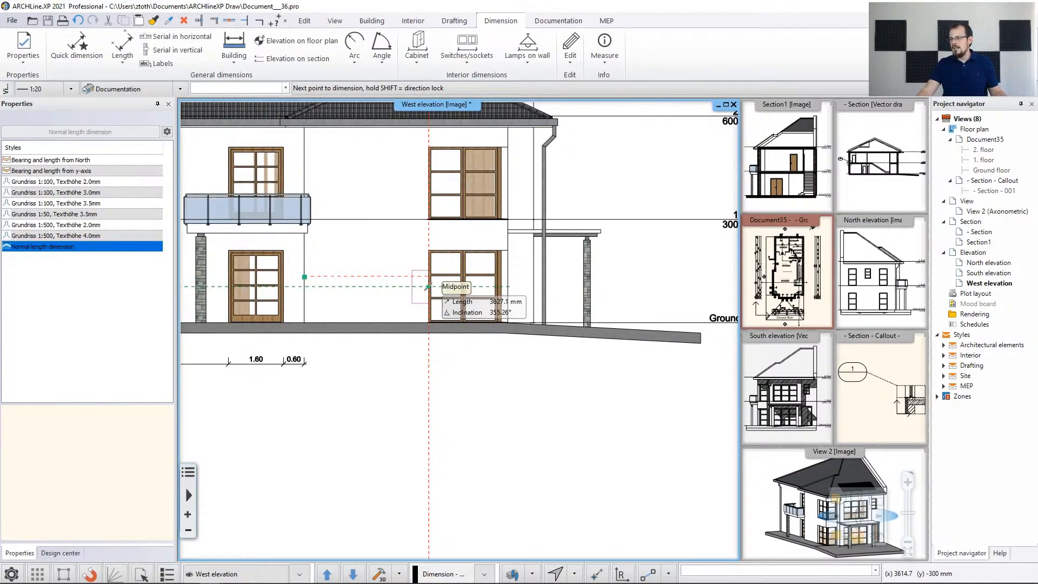
left_click(486, 302)
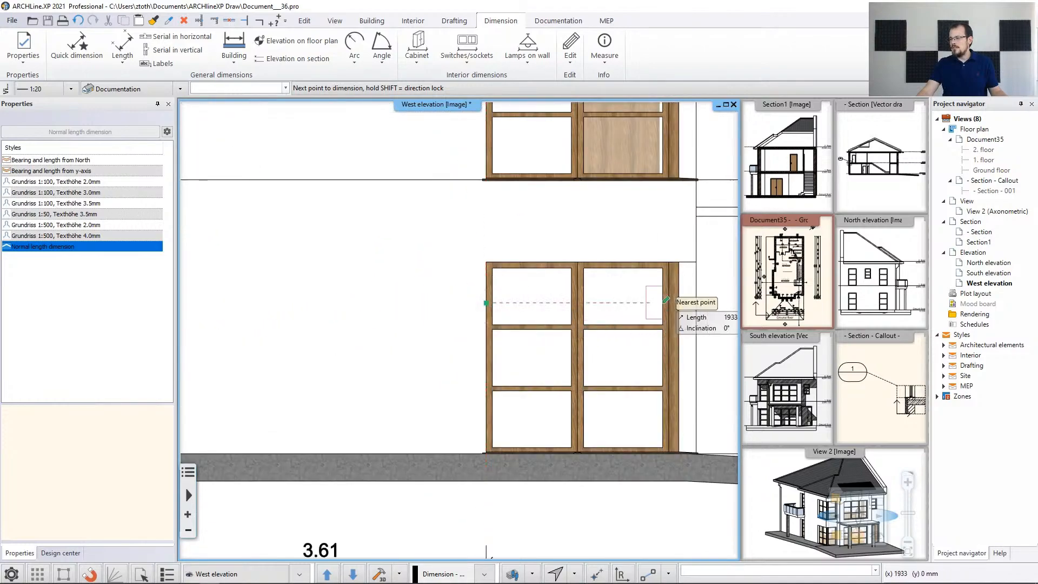
Step: Extend the chain to the wall corner just past the window and the facade's right edge, then finish the serial dimension
middle_click_drag(667, 301, 542, 301)
left_click(574, 297)
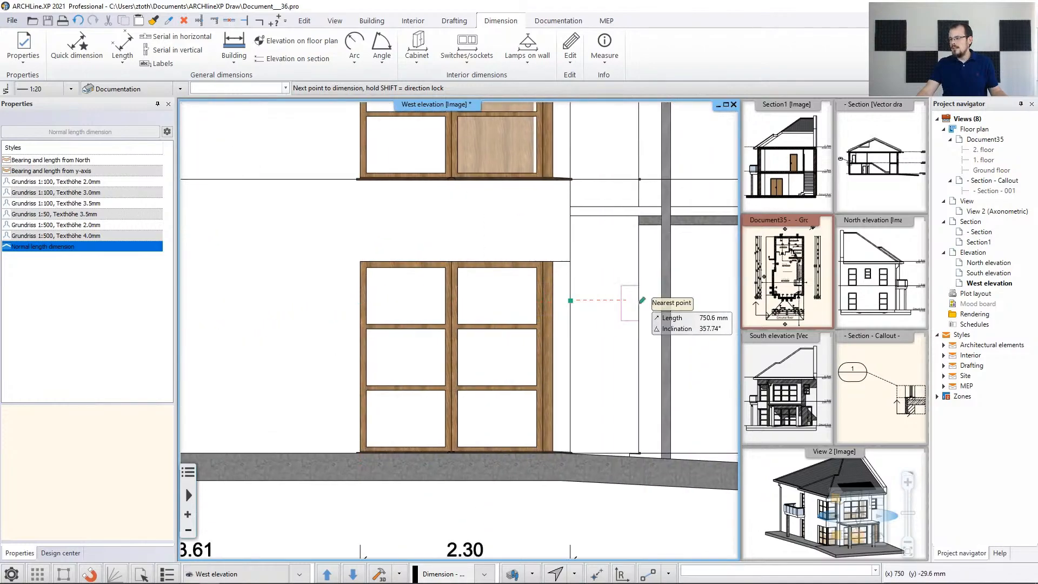
left_click(639, 297)
scroll(621, 340, "down", 3)
key("Return")
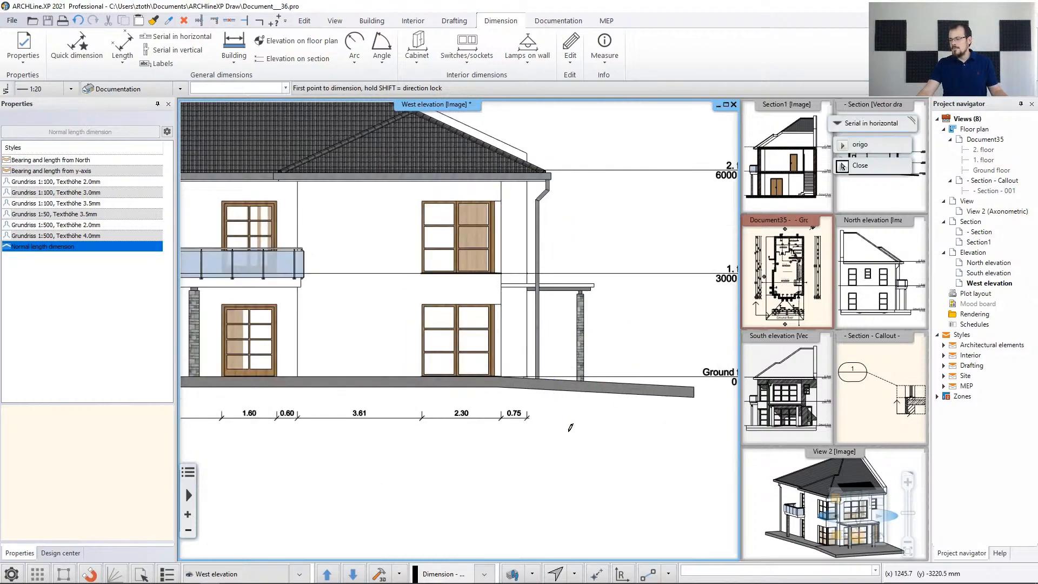
Step: Bring the start of the dimension chain at the West elevation's left end into close view
middle_click_drag(440, 439, 538, 416)
middle_click_drag(446, 396, 473, 395)
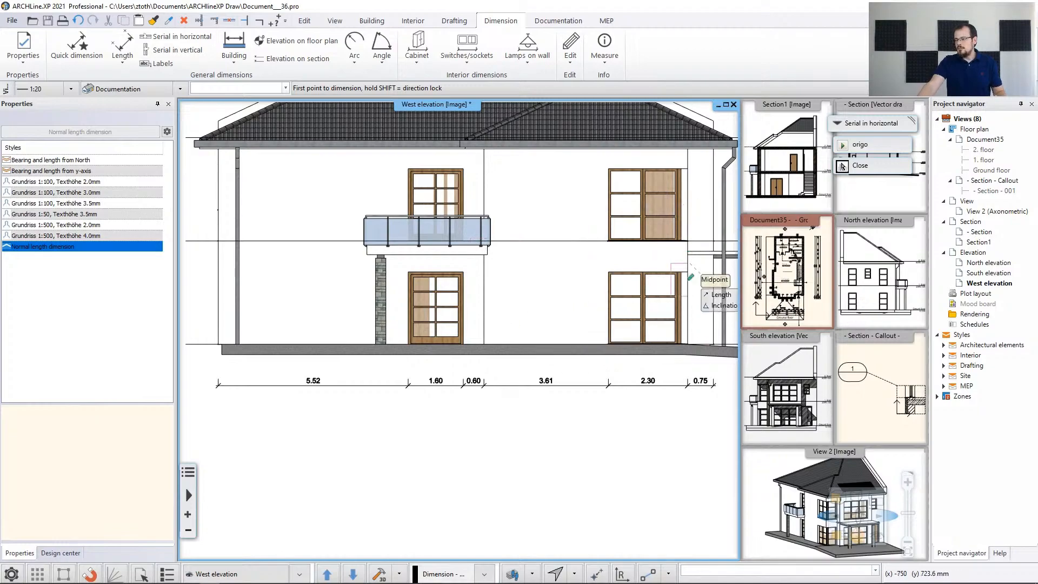
scroll(247, 365, "up", 4)
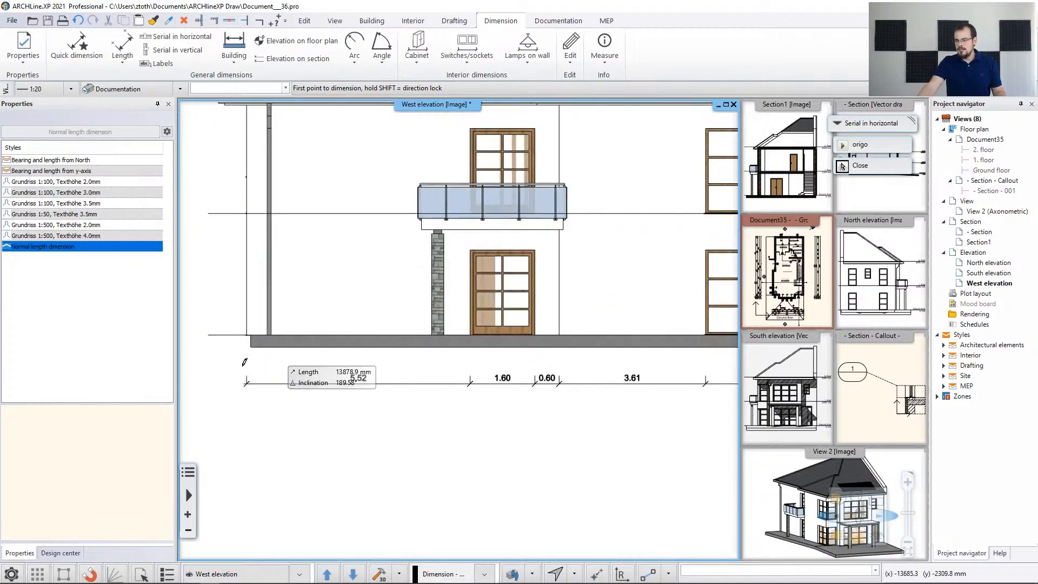
Step: Add a second horizontal serial dimension row below the first, spanning the leftmost wall edge, the two intermediate wall corners and the rightmost wall edge
left_click(365, 249)
scroll(391, 312, "down", 4)
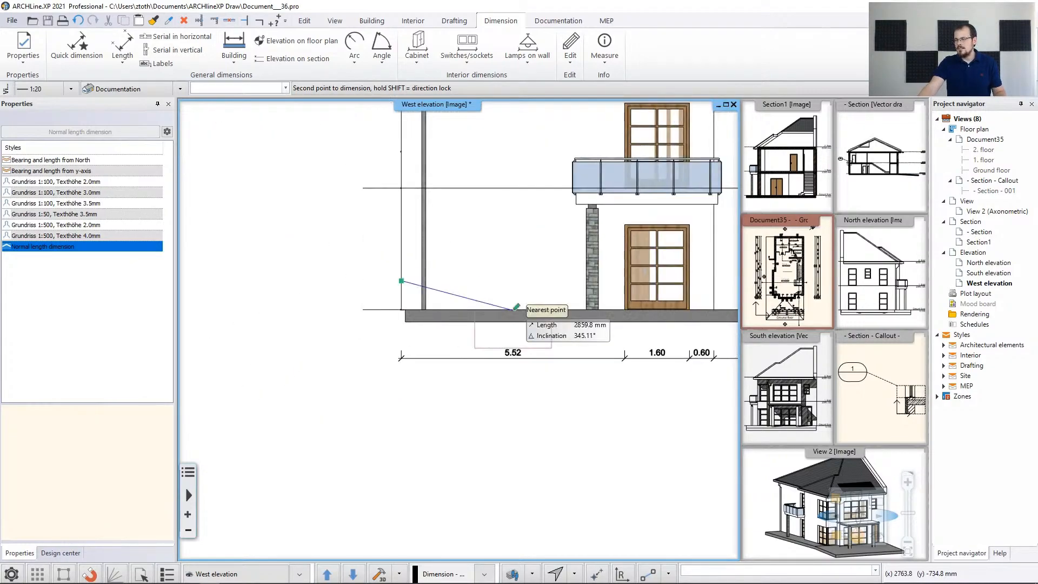
left_click(473, 287)
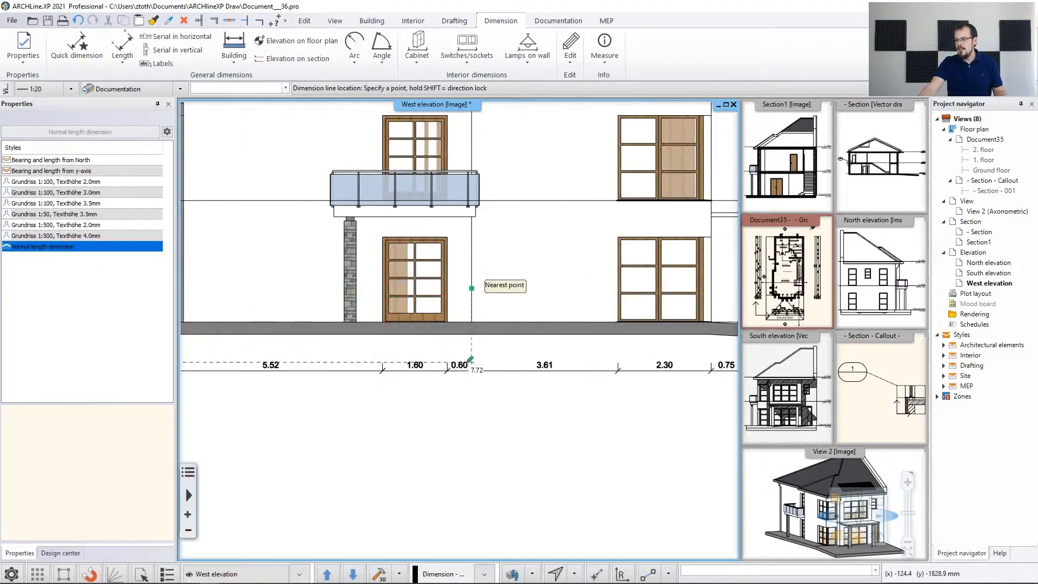
left_click(474, 392)
middle_click_drag(597, 316, 430, 336)
scroll(531, 321, "up", 3)
left_click(496, 296)
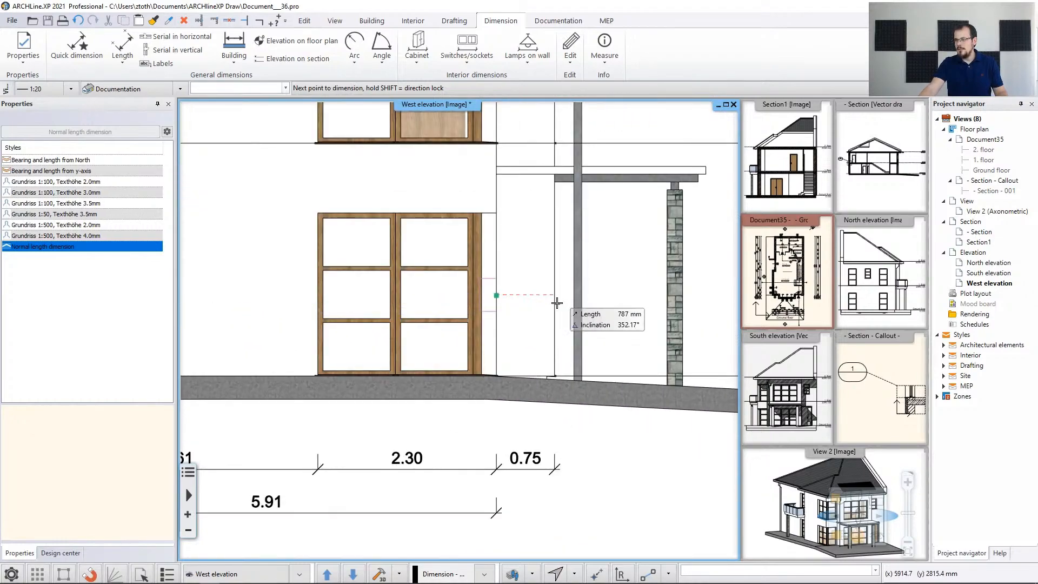
left_click(554, 300)
key("Return")
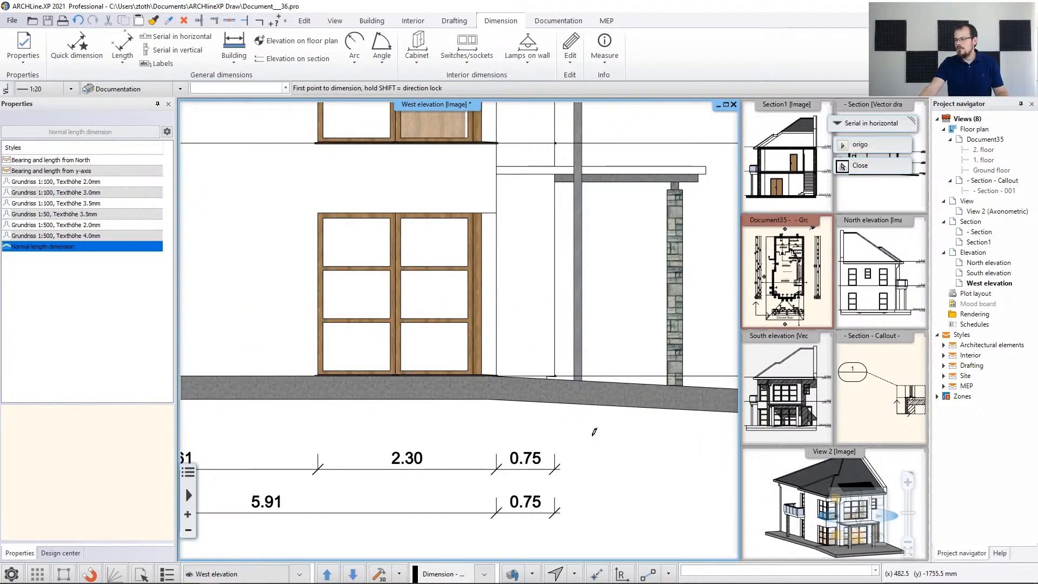
Step: Start a section elevation dimension at ground level beside the house and place its marker on the ground floor line, clear of the canopy column
scroll(590, 432, "down", 4)
middle_click_drag(551, 419, 638, 474)
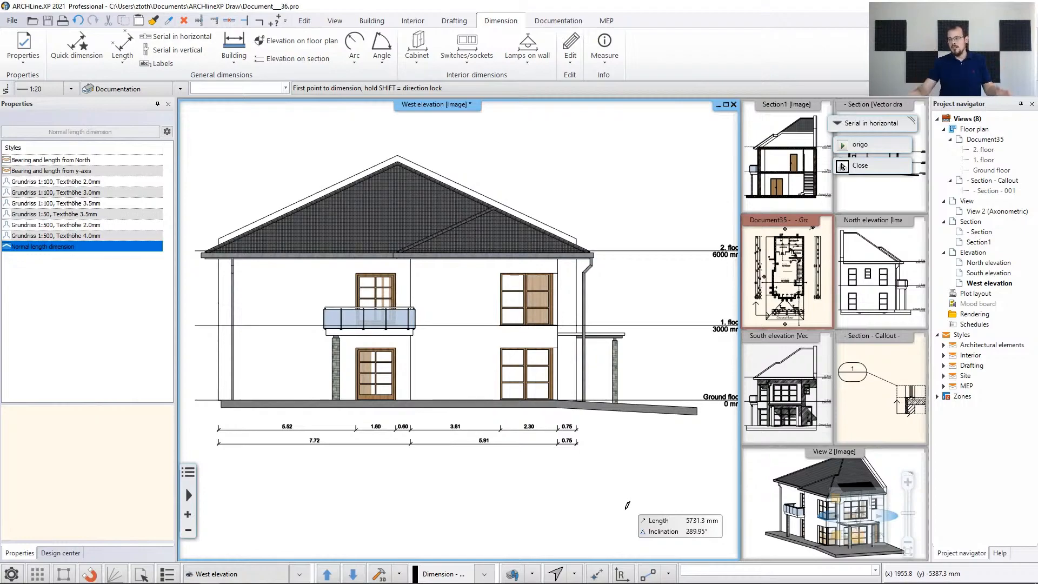
middle_click_drag(446, 359, 325, 384)
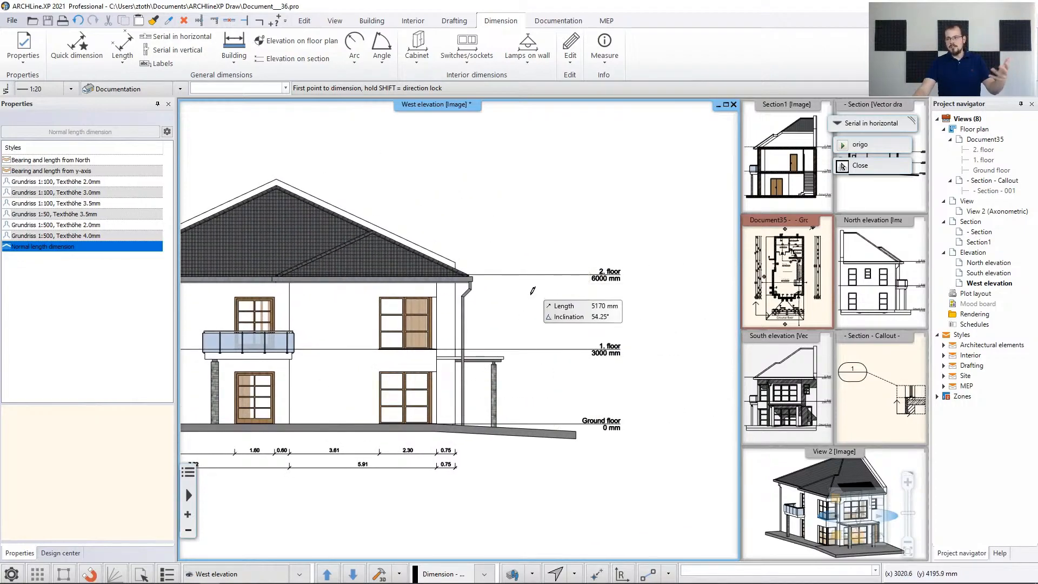
left_click(261, 62)
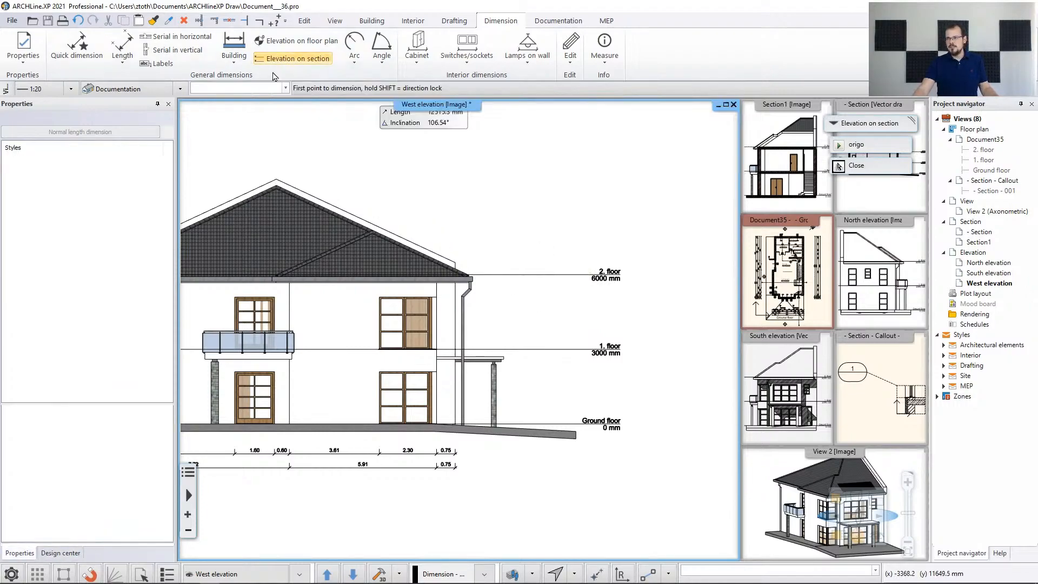
scroll(543, 434, "up", 2)
scroll(407, 432, "up", 3)
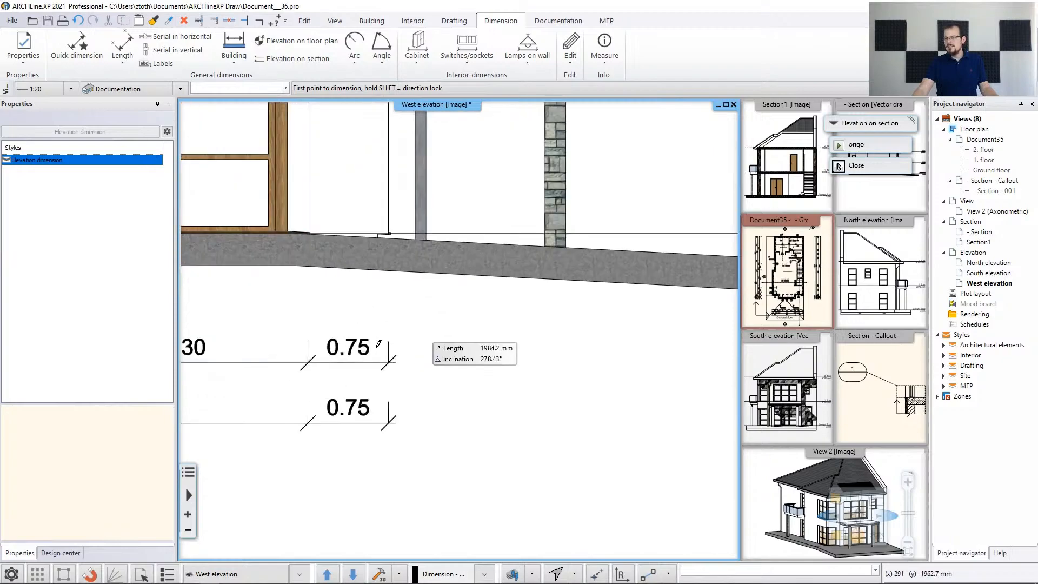
middle_click_drag(385, 227, 402, 330)
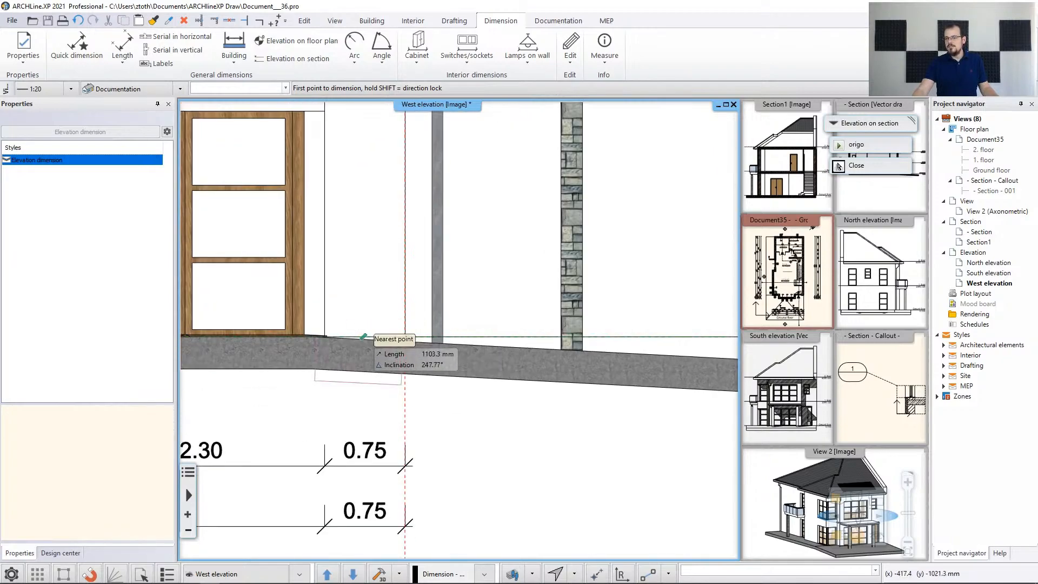
scroll(363, 336, "up", 1)
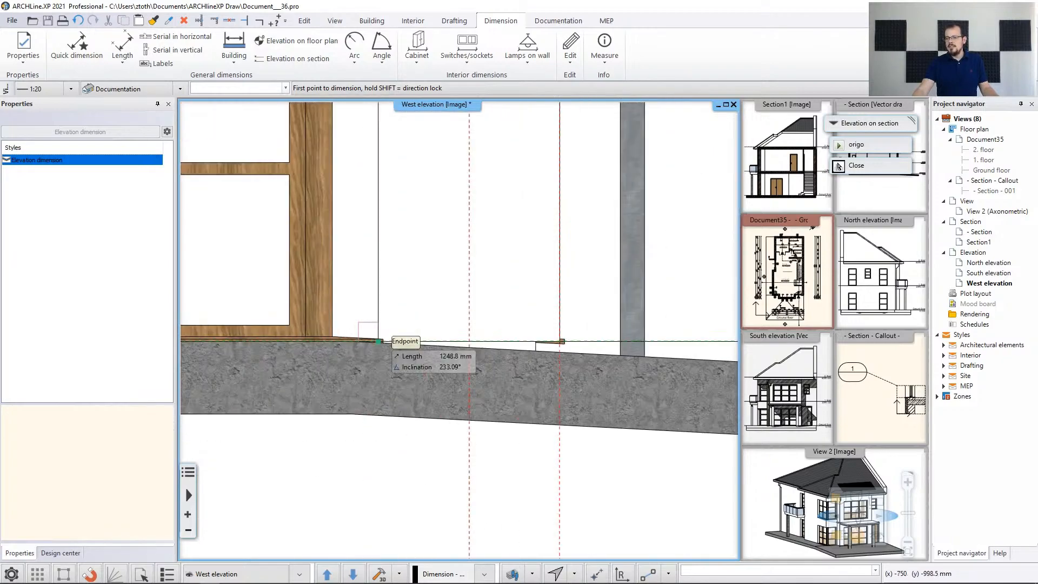
left_click(439, 339)
scroll(458, 330, "down", 1)
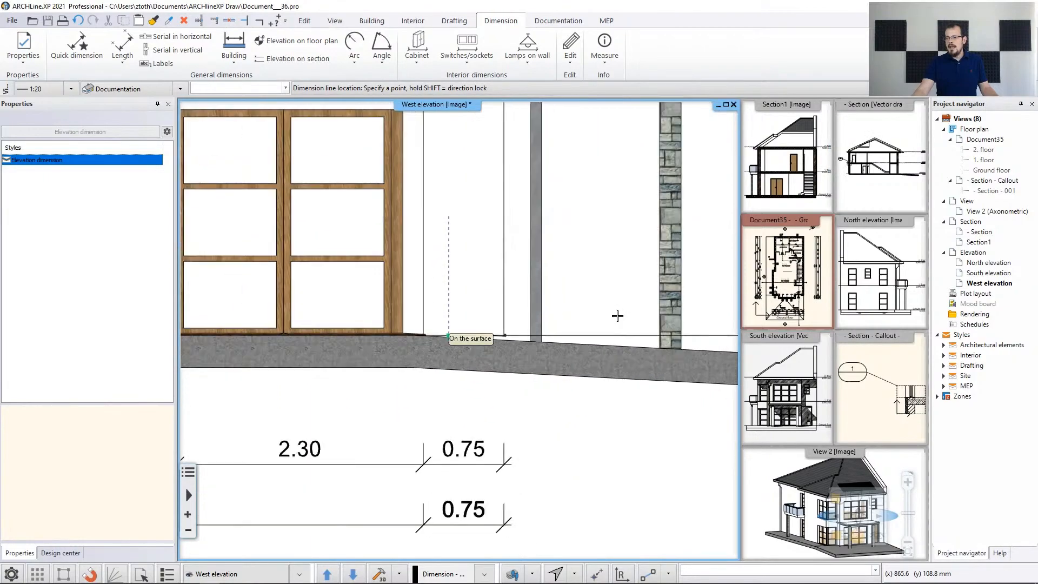
middle_click_drag(612, 307, 218, 347)
scroll(462, 335, "down", 1)
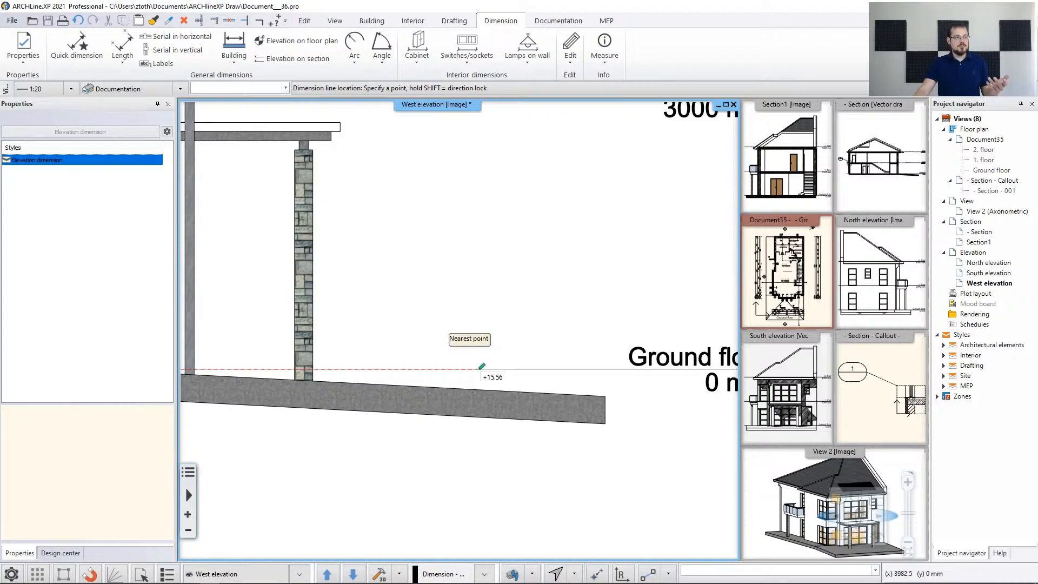
left_click(481, 366)
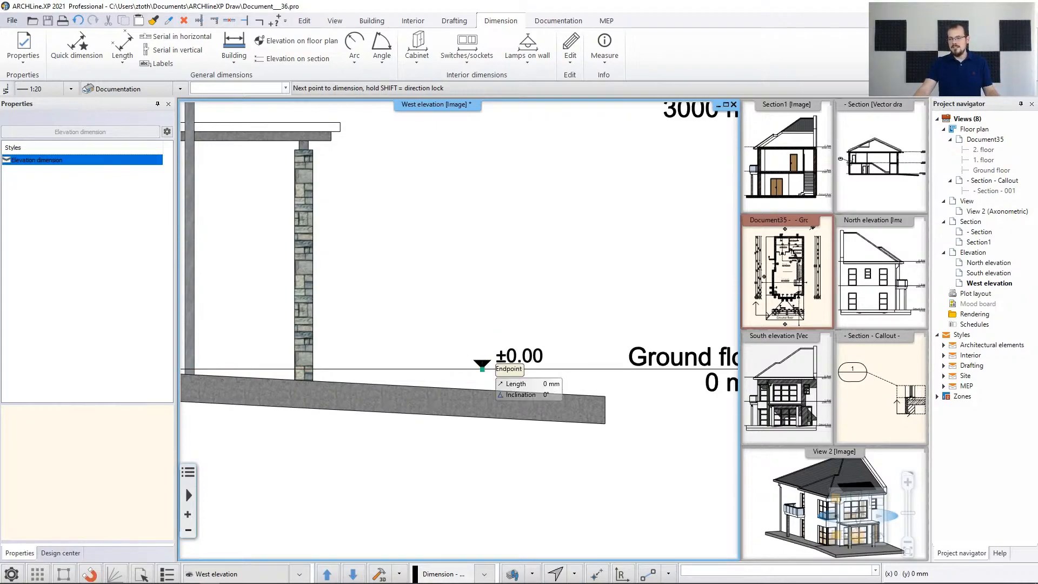
Step: Add elevation marks for the top of the ground-floor window and the top edge of the canopy
middle_click_drag(440, 265, 567, 372)
middle_click_drag(341, 329, 431, 333)
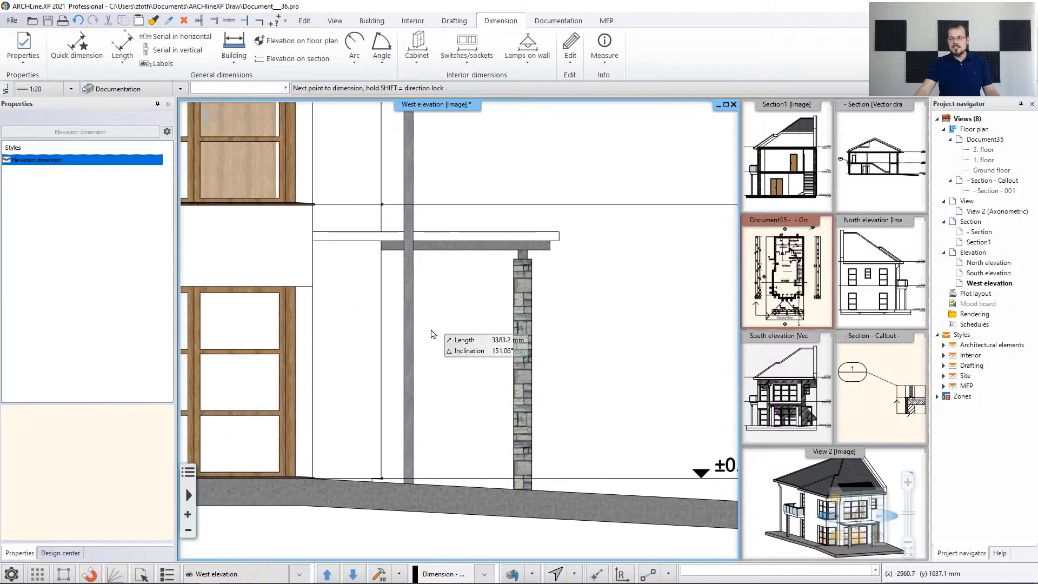
scroll(432, 330, "down", 1)
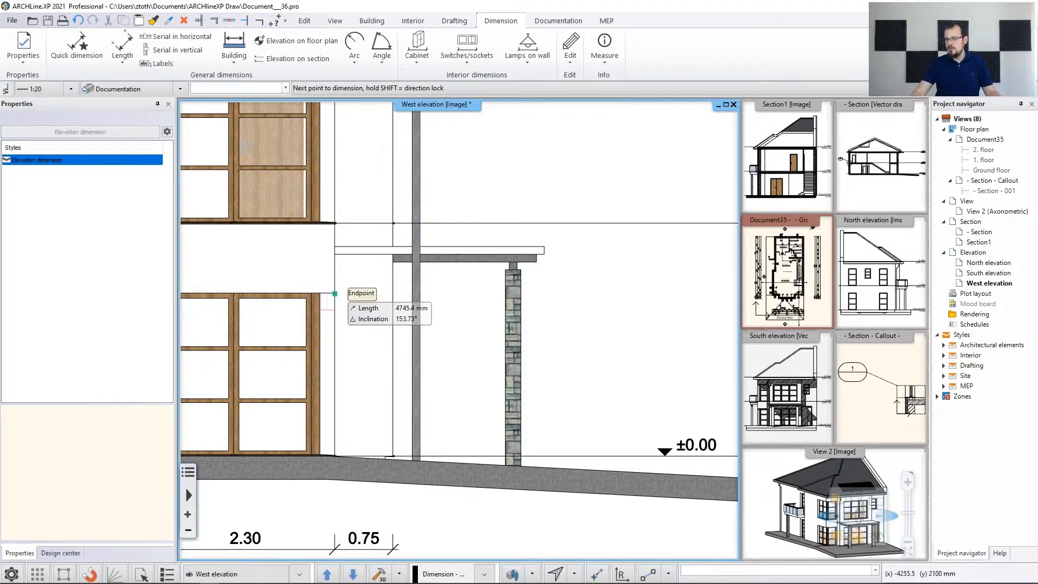
left_click(335, 294)
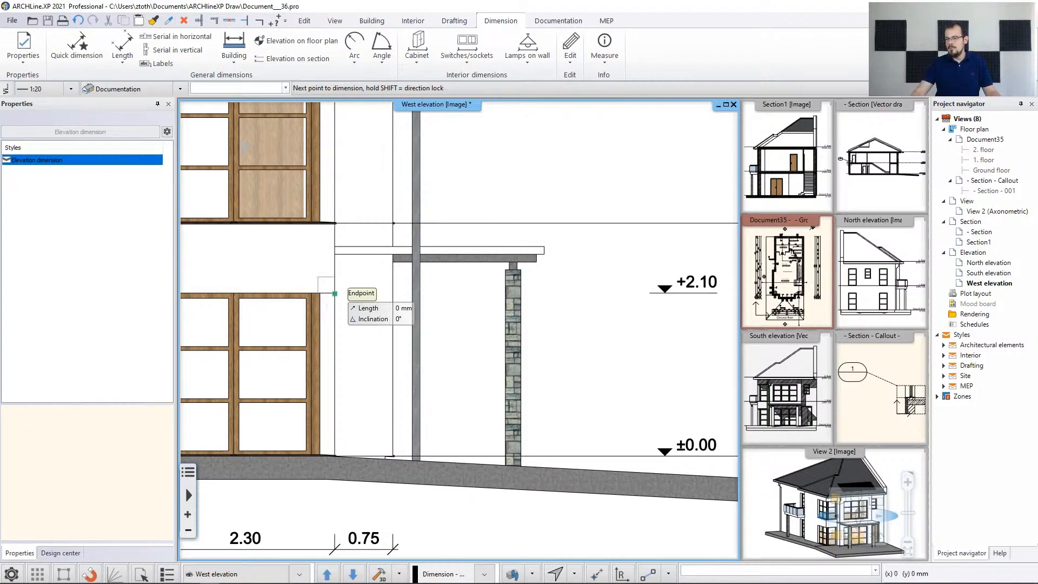
left_click(335, 246)
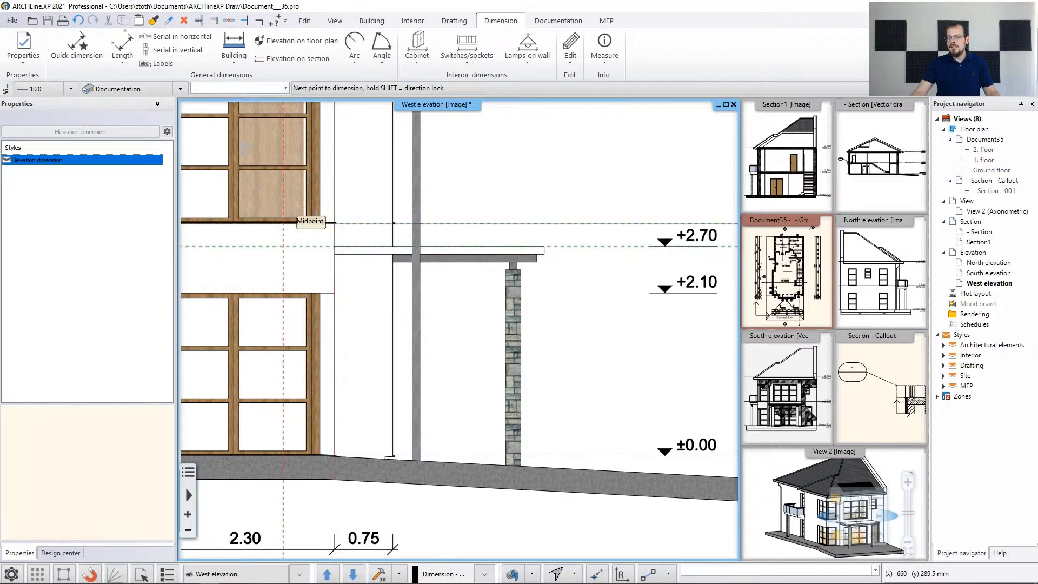
Step: Add an elevation mark at the bottom of the upper-floor window and place its text above the canopy mark
left_click(282, 222)
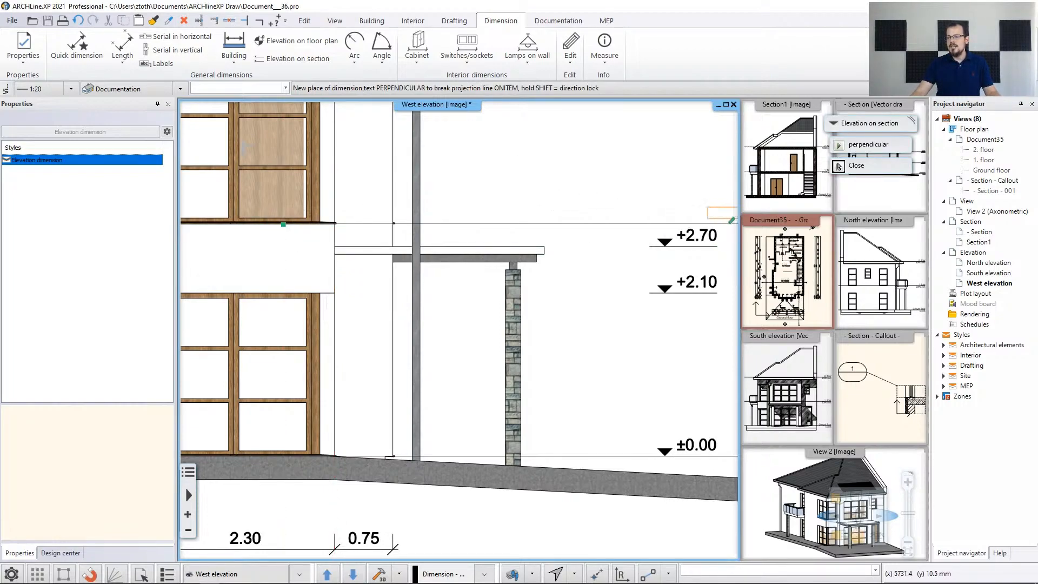
middle_click_drag(691, 223, 554, 244)
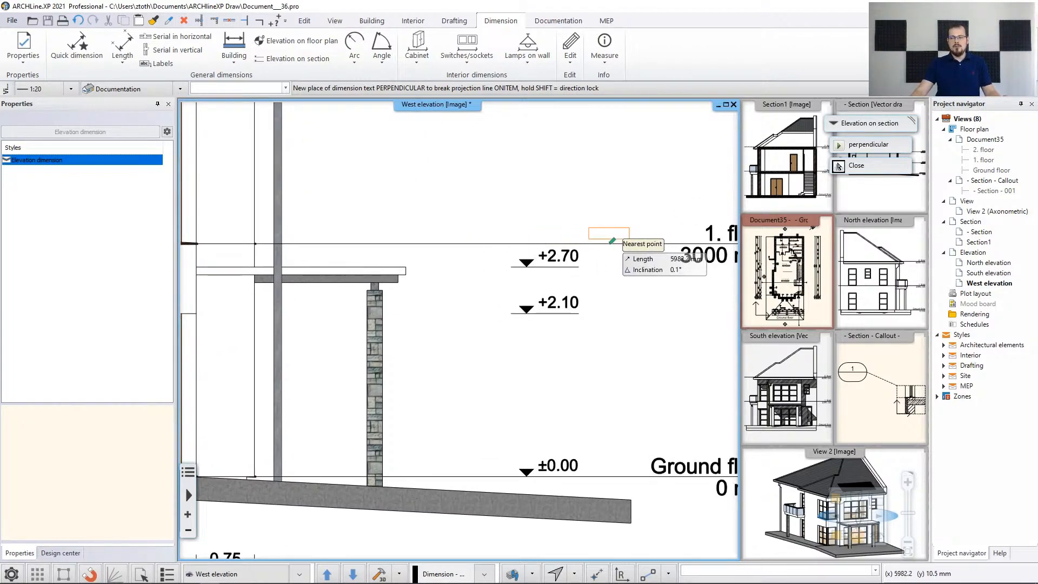
left_click(558, 239)
Step: Add elevation marks for the top of the upper-floor window and the underside of the eaves
middle_click_drag(408, 188, 576, 269)
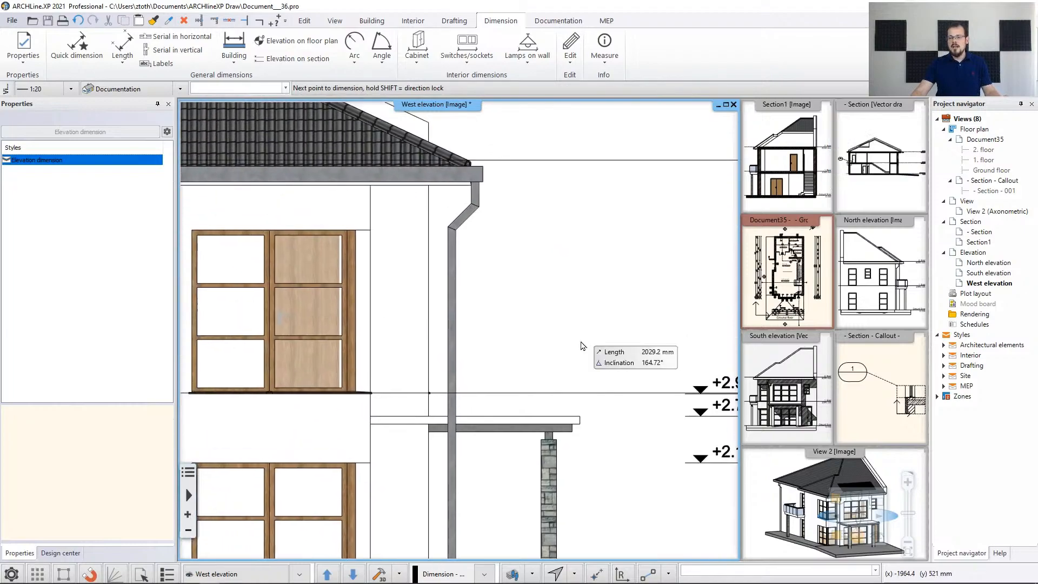
left_click(370, 231)
middle_click_drag(475, 204, 445, 276)
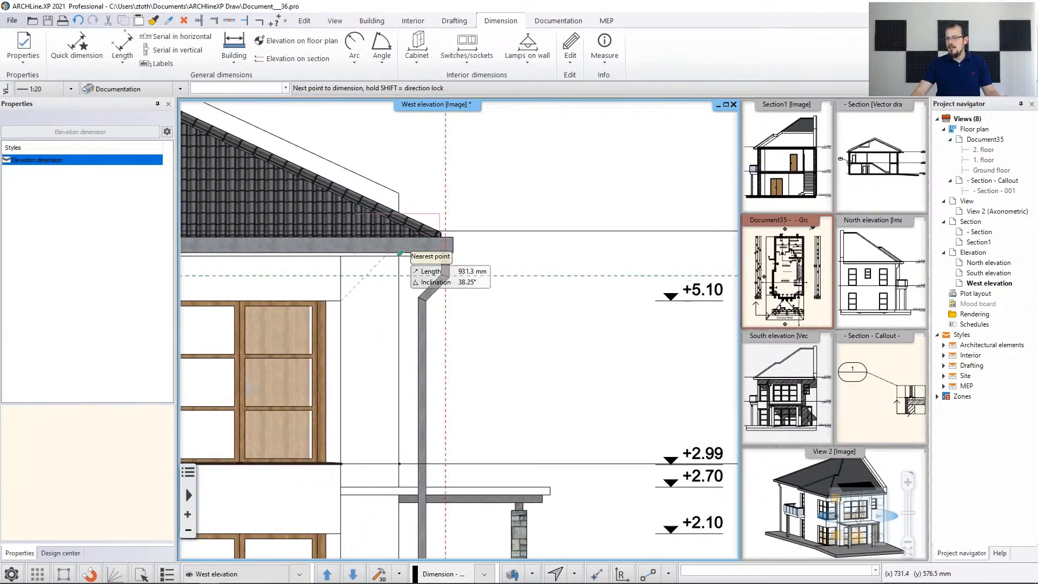
scroll(402, 261, "up", 2)
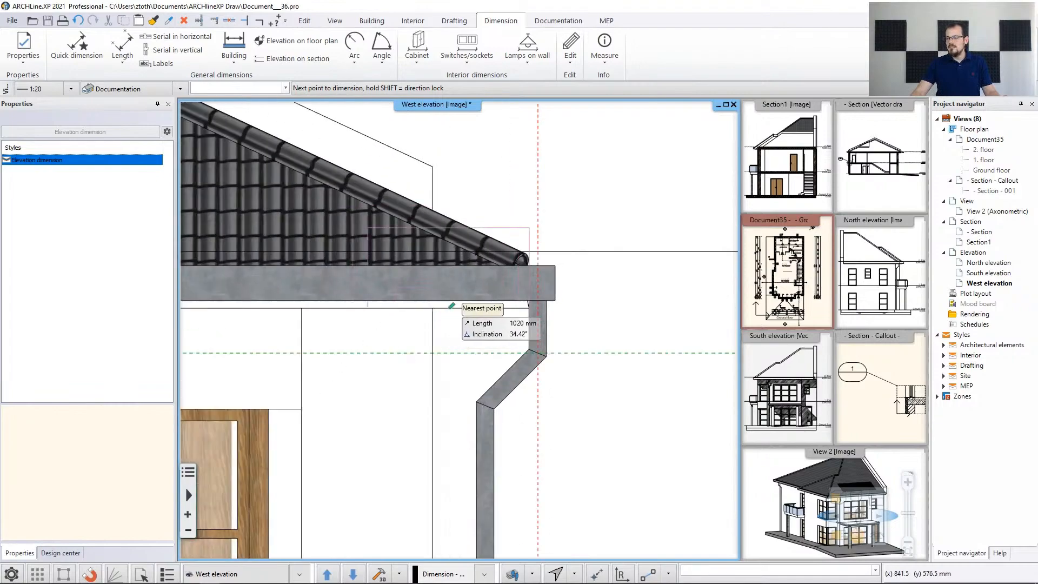
left_click(451, 306)
Step: Add elevation marks at the outer roof outline's lower corner and at the ridge, and finish the elevation dimension
scroll(470, 323, "down", 5)
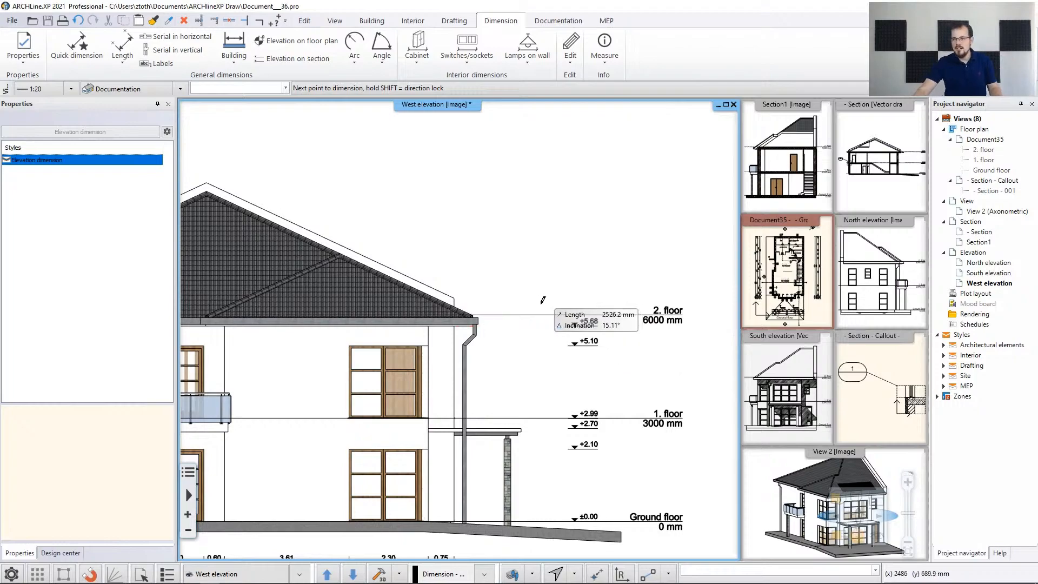
left_click(454, 298)
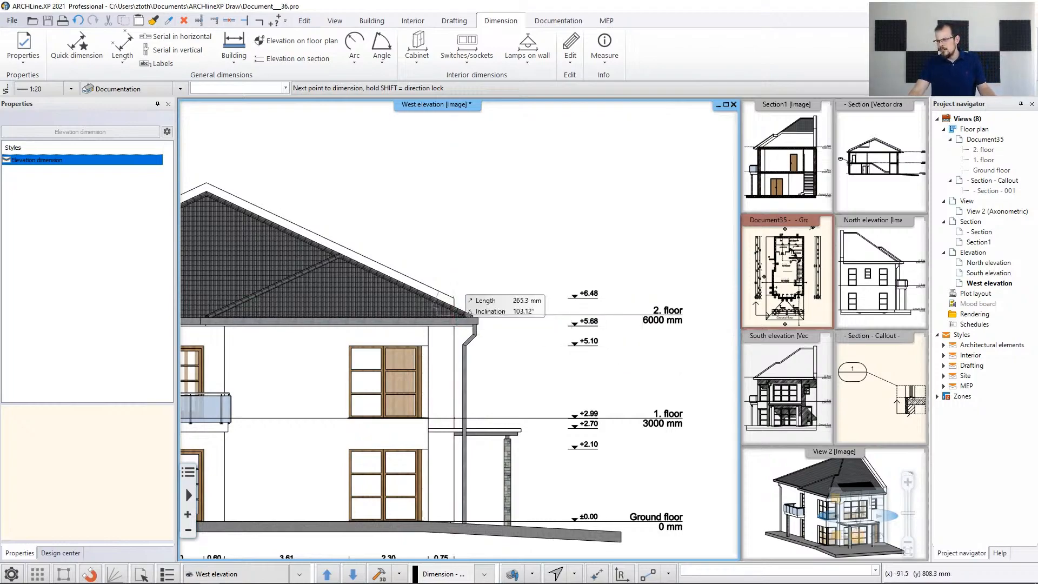
left_click(206, 182)
scroll(541, 227, "down", 3)
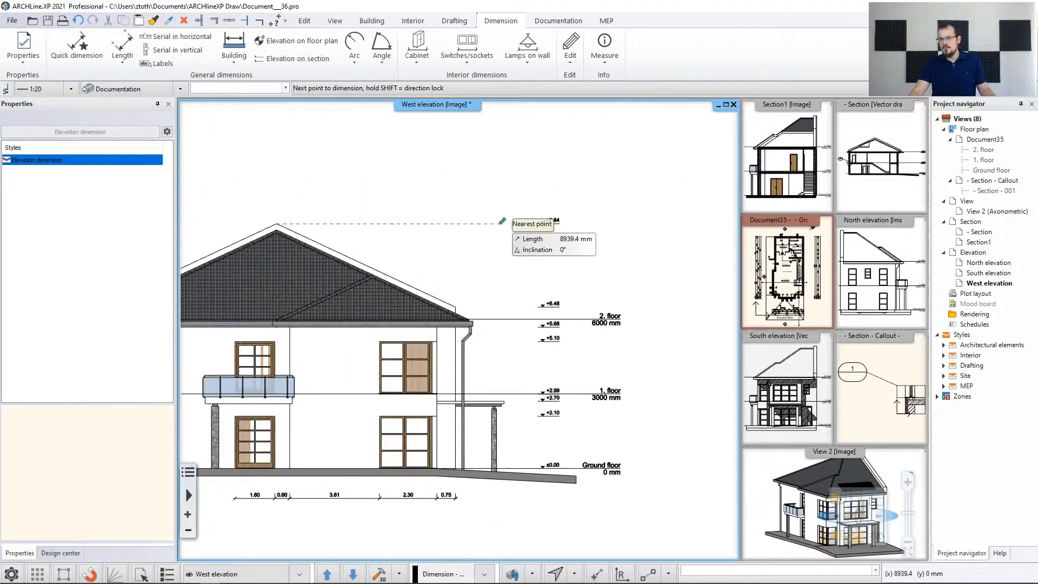
middle_click_drag(538, 263, 605, 239)
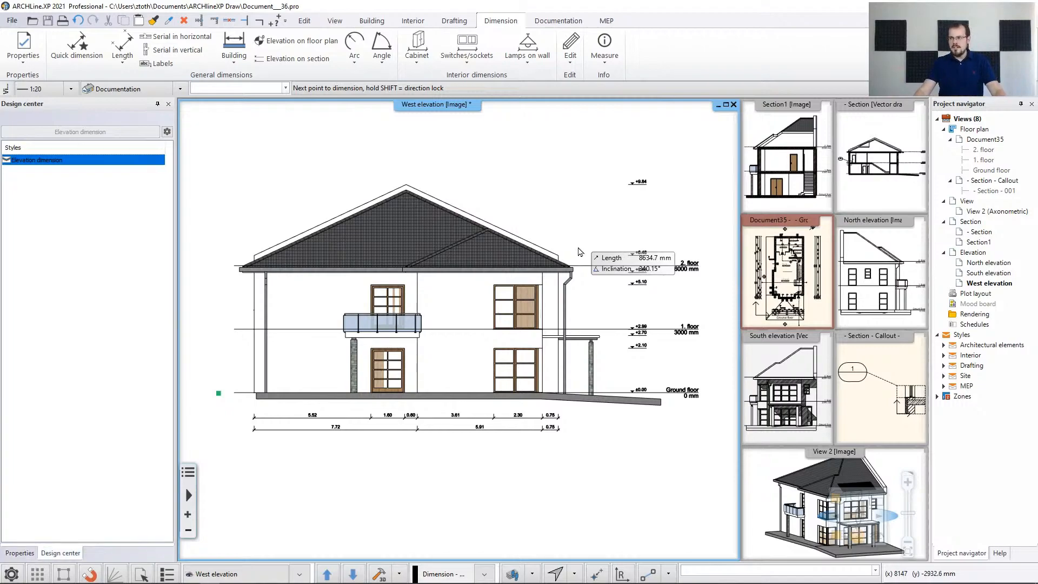
key("Escape")
middle_click_drag(543, 186, 580, 224)
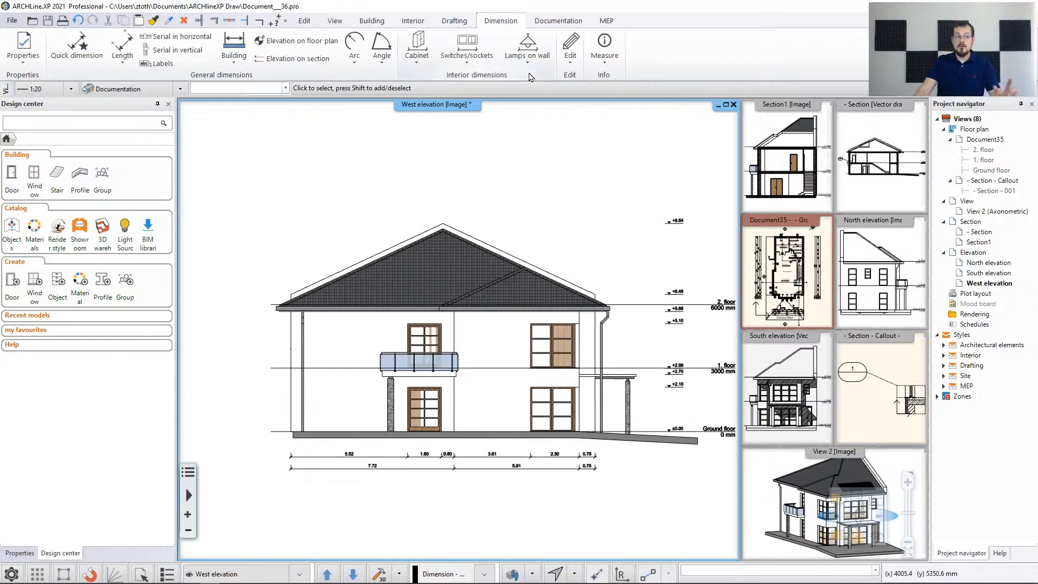
Step: Place the text "West Elevation" in Arial 200 style centred above the roof ridge, without repeating the insertion
left_click(455, 23)
left_click(318, 61)
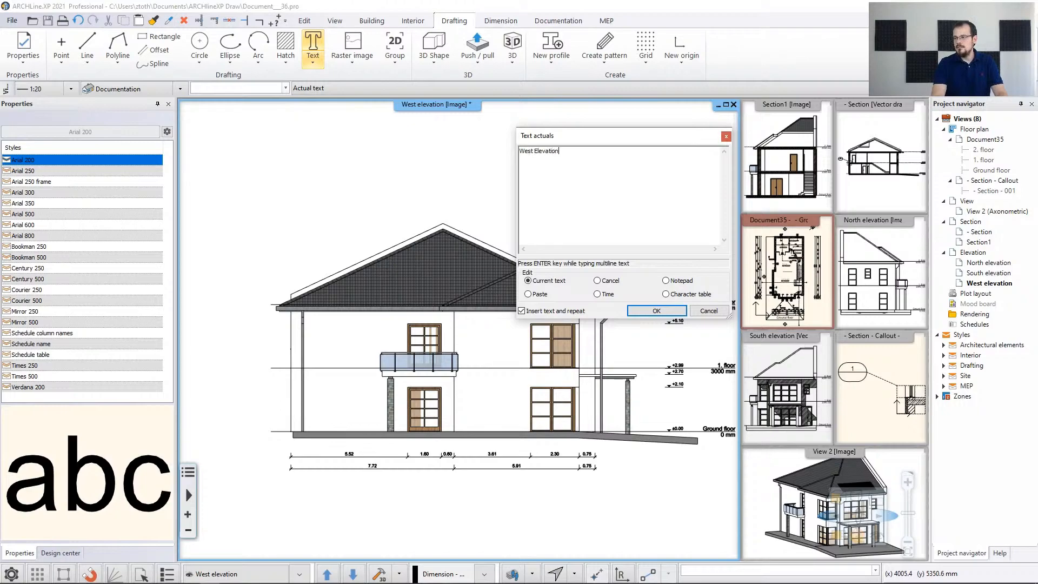
left_click(656, 310)
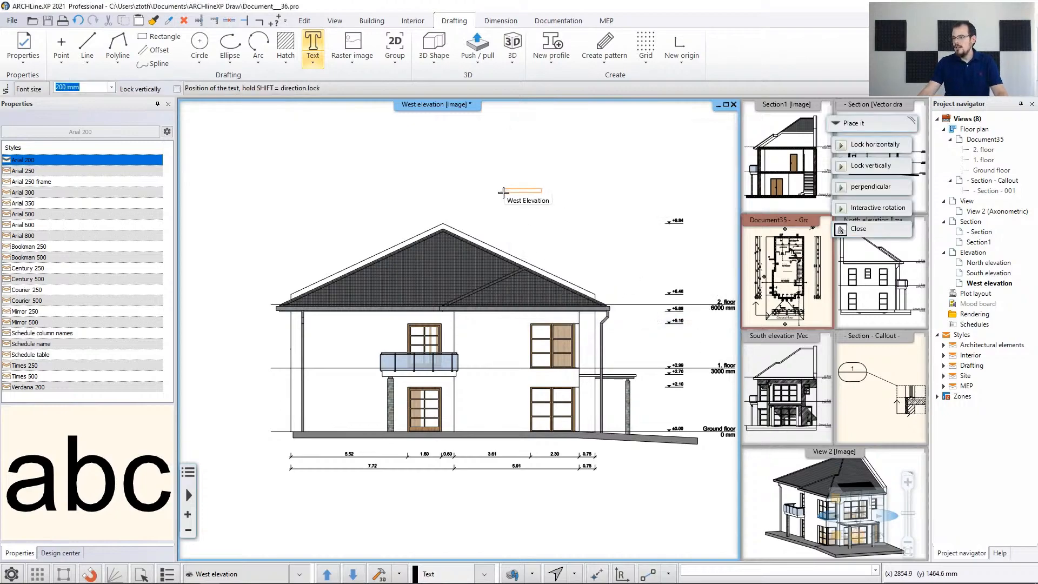
scroll(457, 276, "up", 2)
left_click(414, 281)
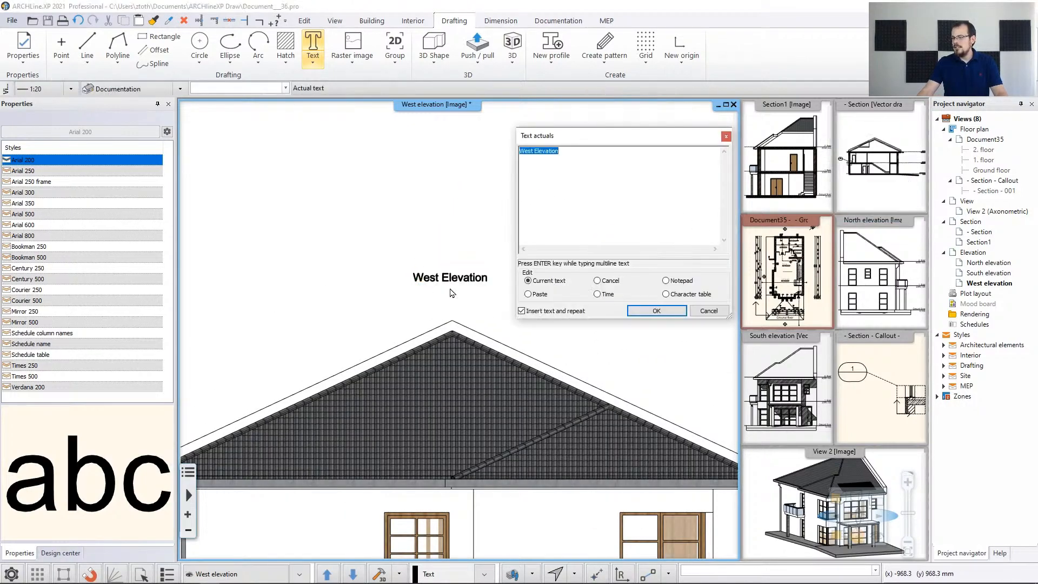
left_click(708, 310)
Step: Set the font size of the "West Elevation" text to 500 mm
scroll(622, 257, "down", 3)
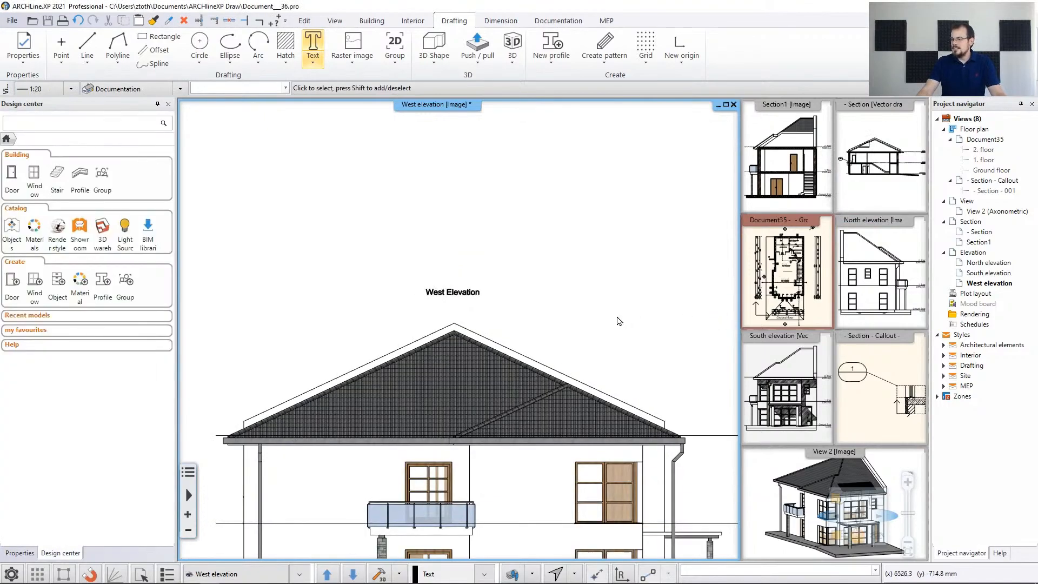
scroll(480, 300, "up", 3)
left_click(362, 292)
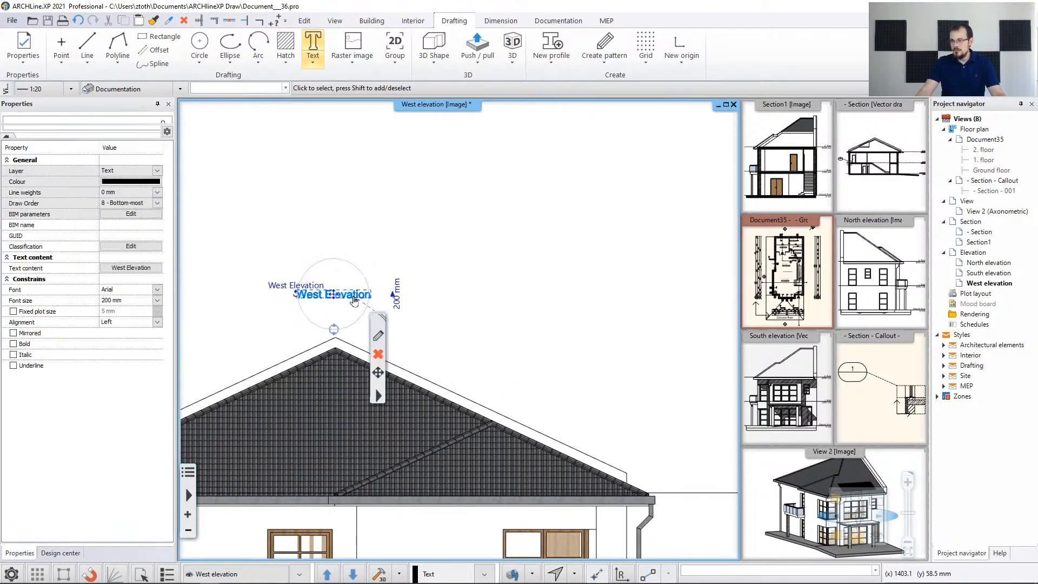
left_click(460, 294)
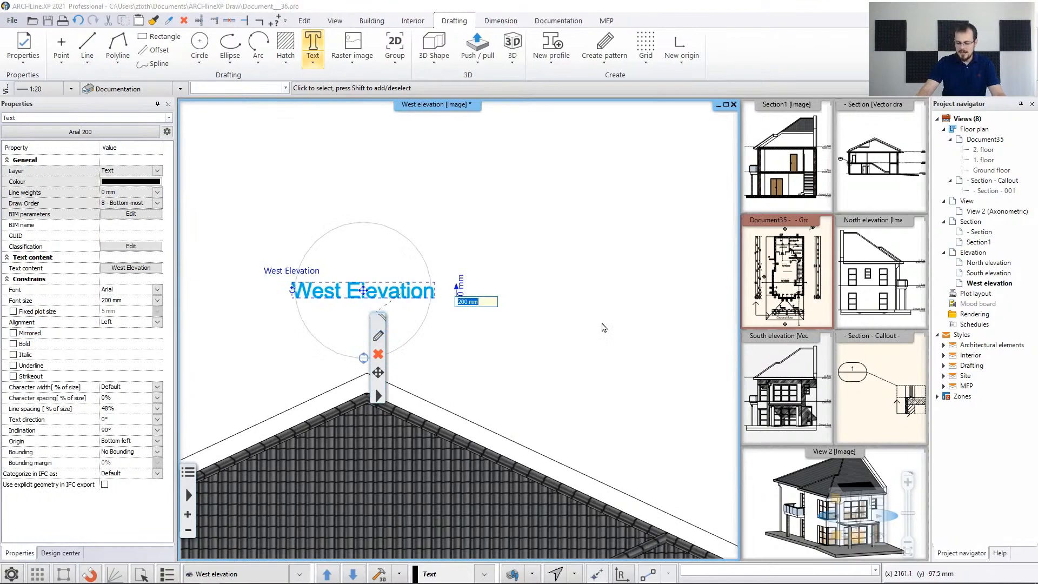
key("Return")
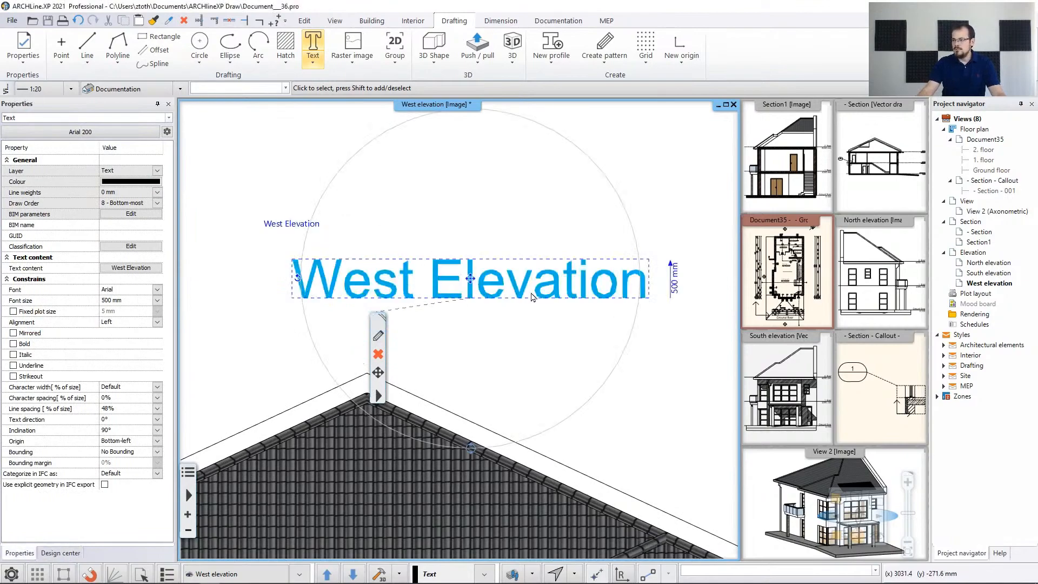
left_click(511, 285)
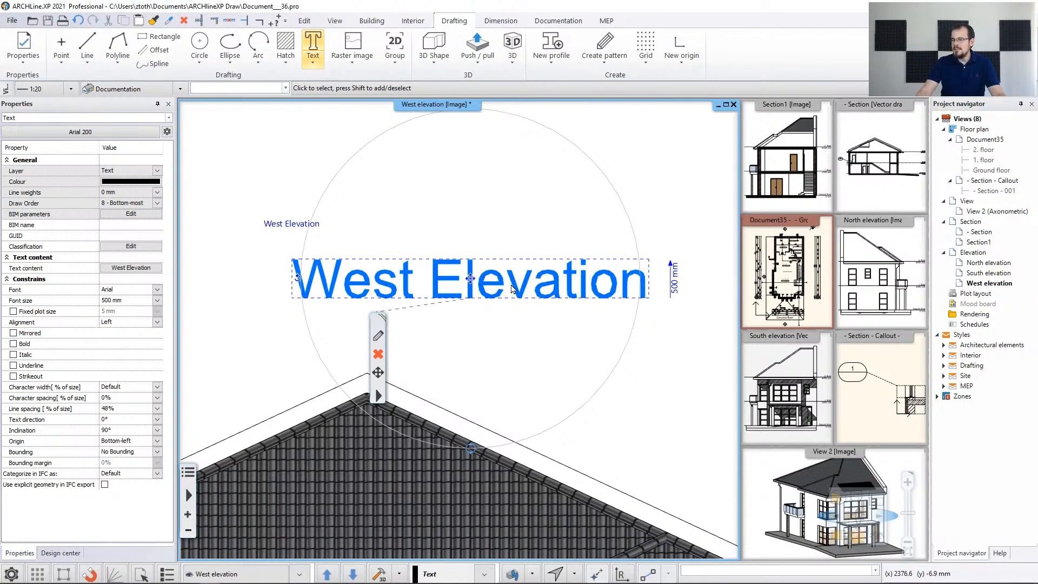
Step: Move the "West Elevation" text so it is centred directly above the roof ridge, and finish editing it
left_click(367, 293)
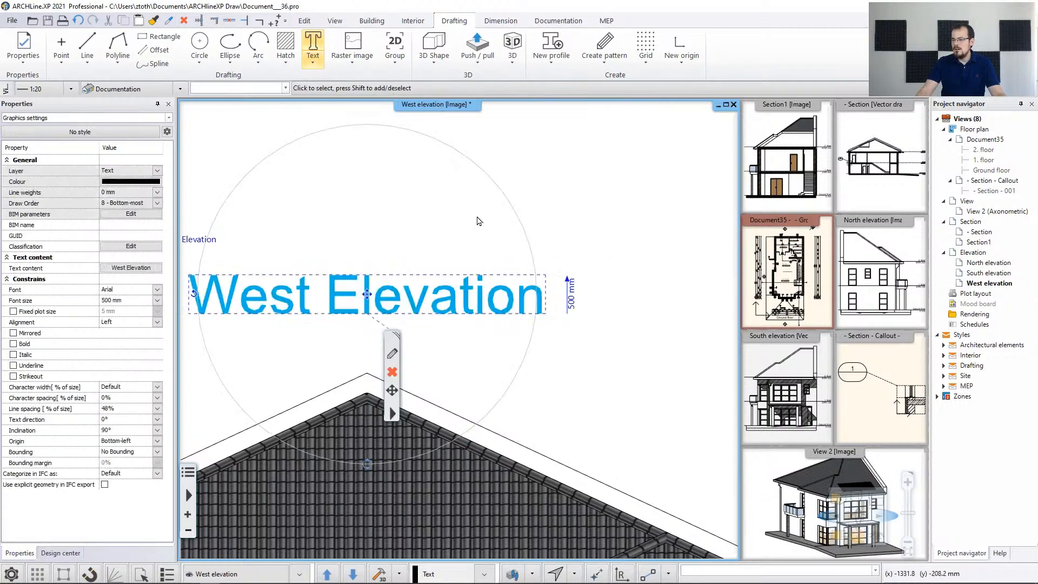
left_click(479, 231)
scroll(526, 324, "down", 5)
middle_click_drag(582, 336, 571, 269)
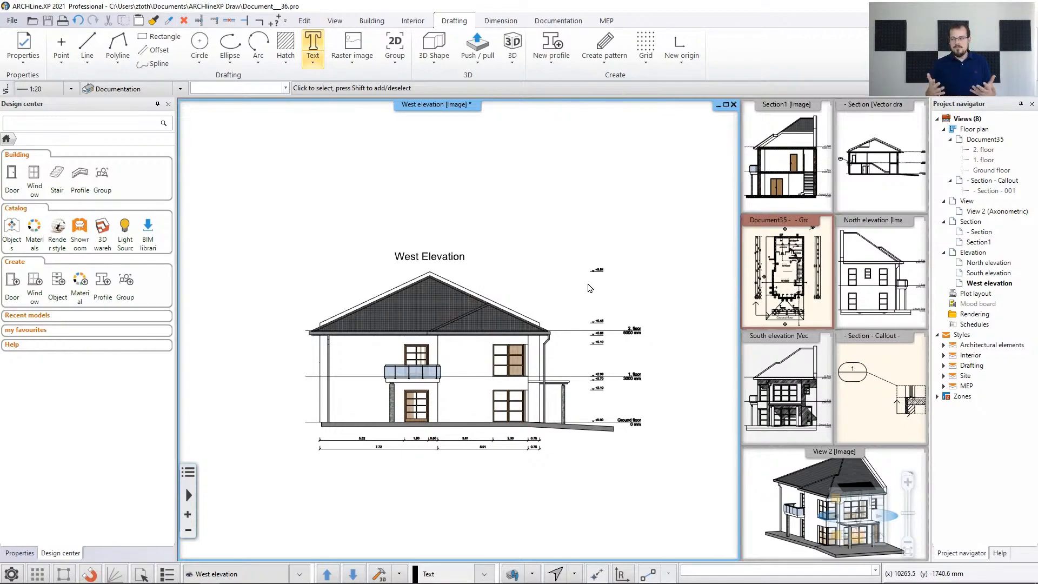
scroll(589, 288, "up", 3)
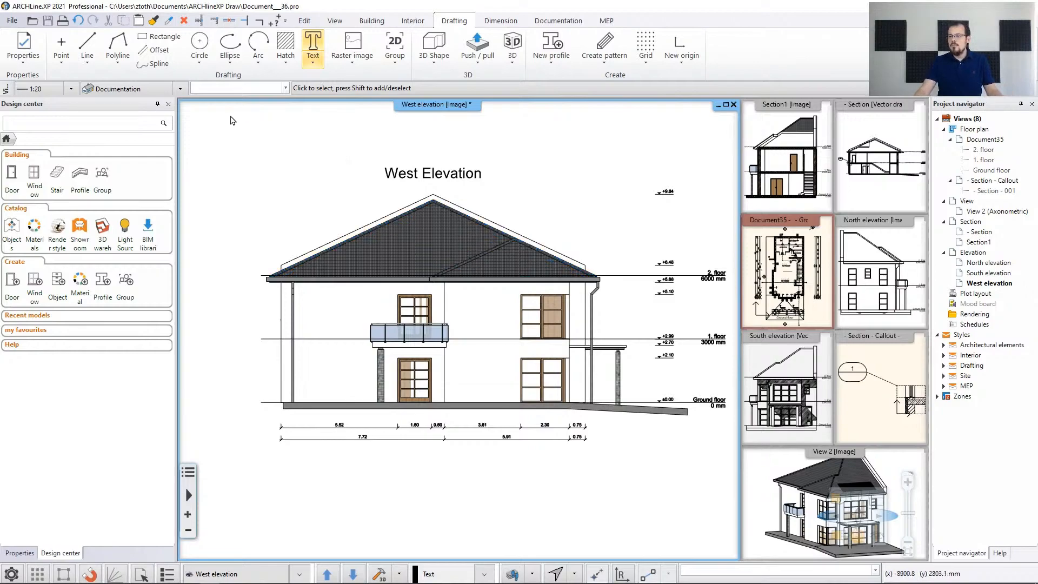
Step: Open the Square signs category among the Signs groups in the design library and find the Single_Square number signs
left_click(102, 176)
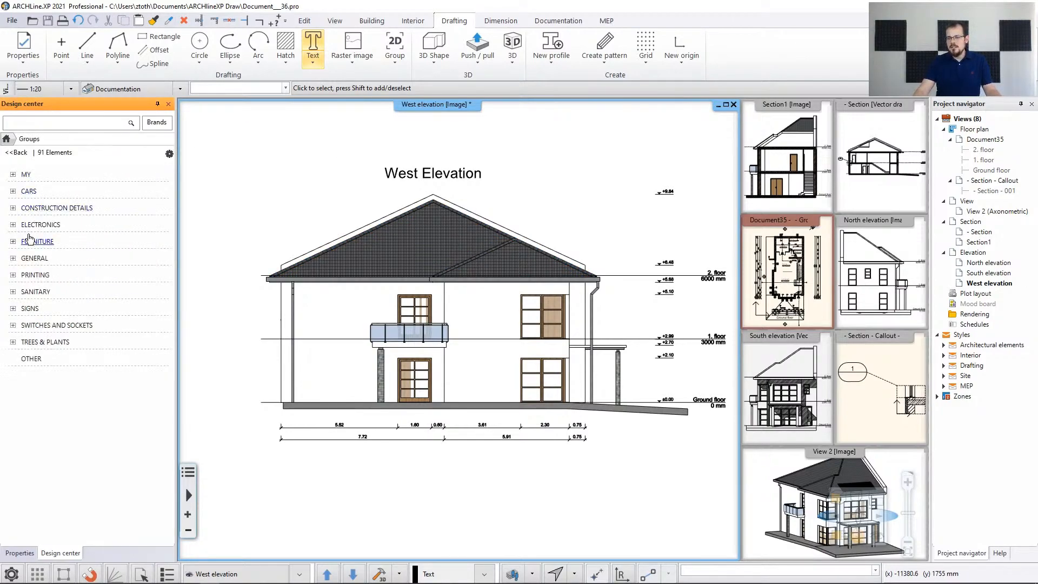
left_click(13, 308)
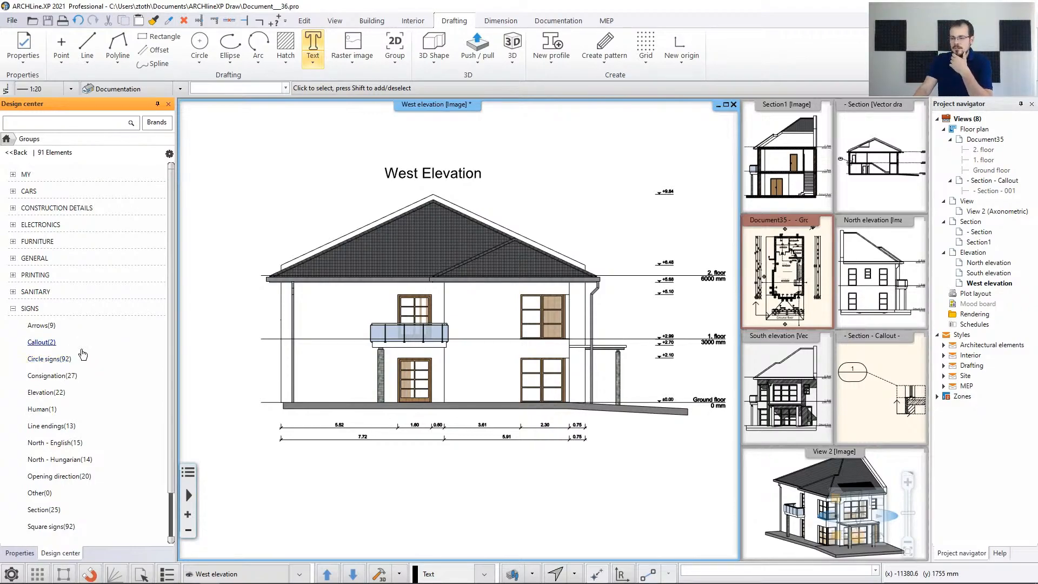
scroll(111, 351, "down", 1)
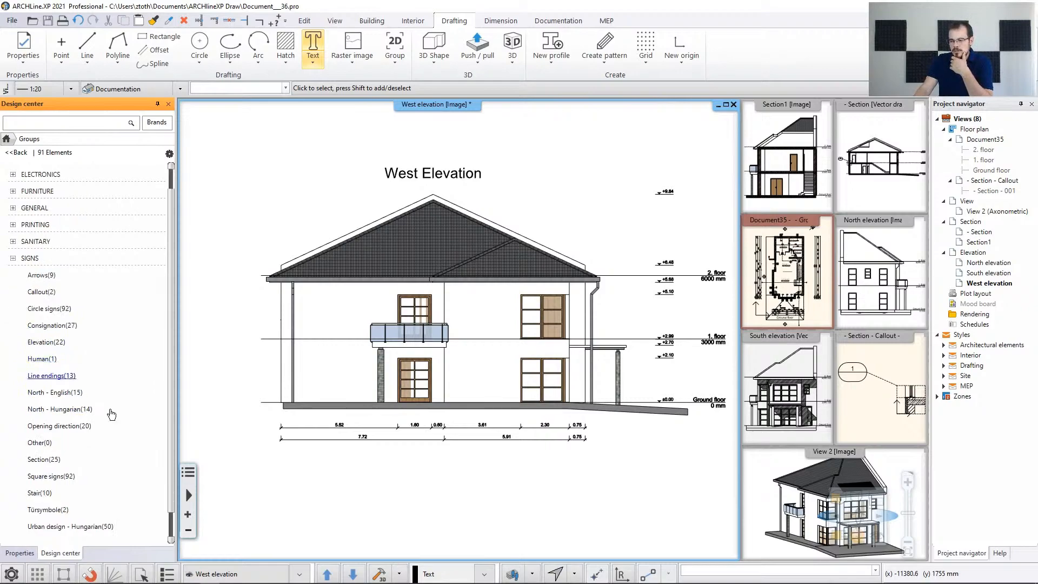
left_click(61, 478)
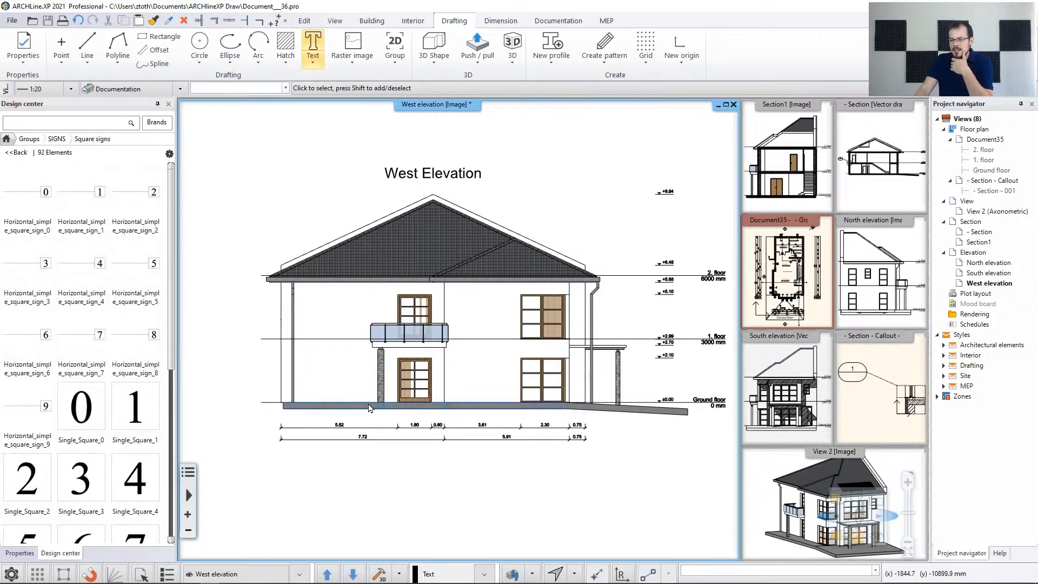
scroll(139, 279, "down", 5)
scroll(139, 278, "up", 5)
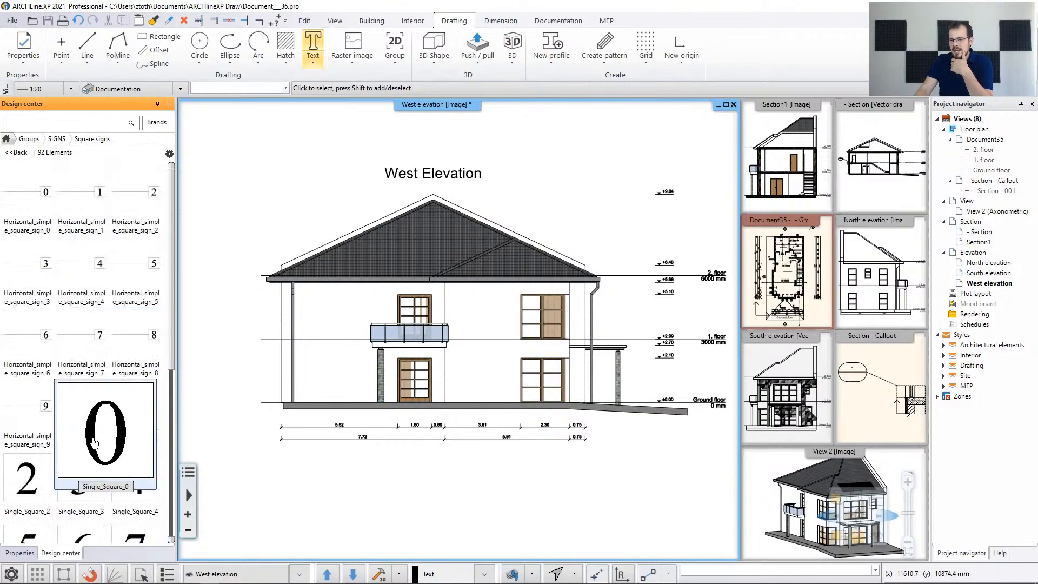
scroll(175, 354, "down", 3)
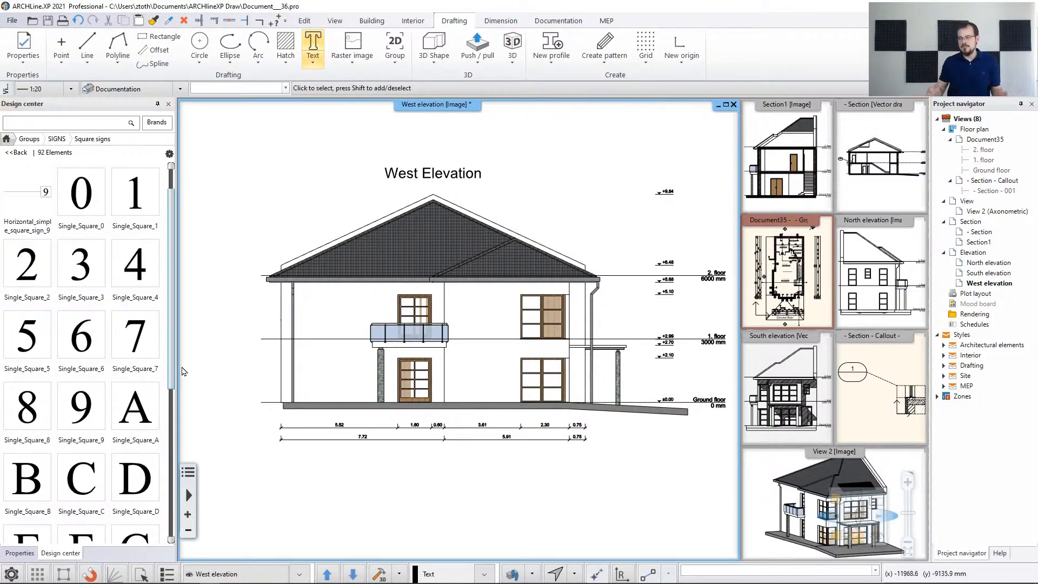
Step: Place the Single_Square_1 sign on the tiled roof and Single_Square_2 on the upper-floor wall left of the balcony door
scroll(401, 290, "up", 5)
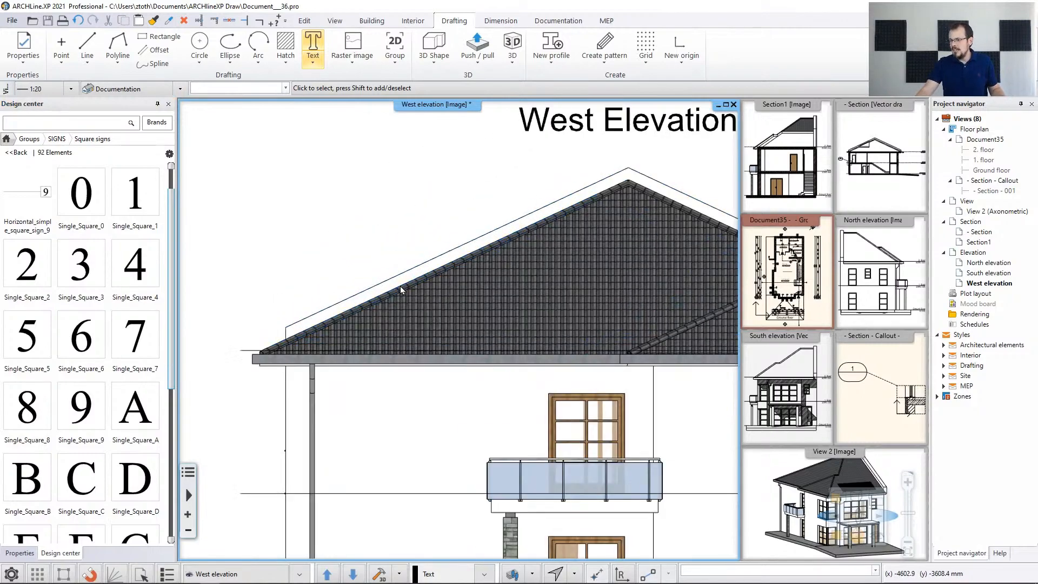
middle_click_drag(400, 289, 282, 231)
left_click_drag(138, 197, 338, 250)
left_click(341, 248)
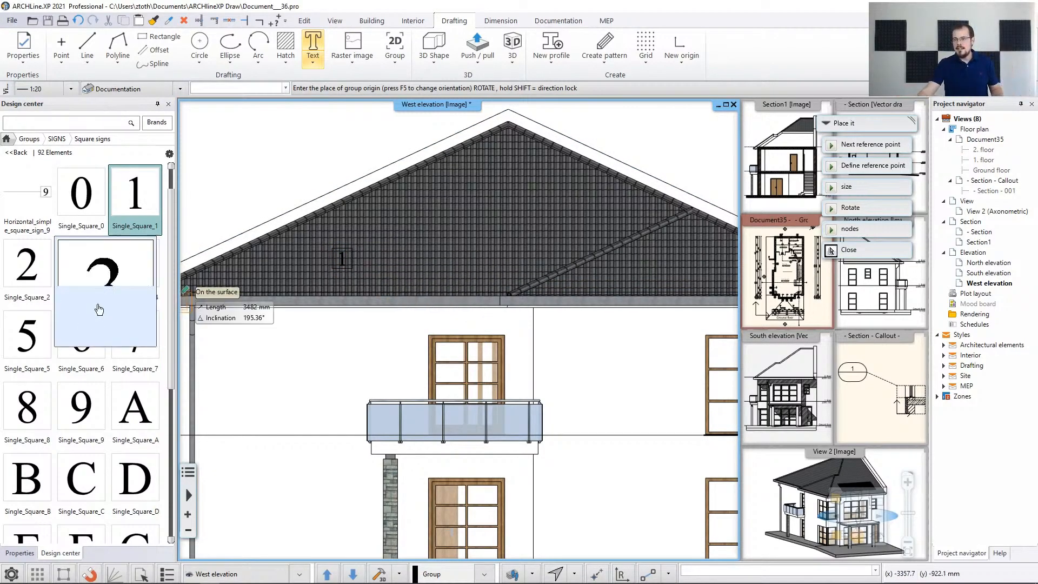
mouse_move(47, 270)
left_mouse_down()
mouse_move(260, 400)
mouse_move(309, 388)
left_mouse_up()
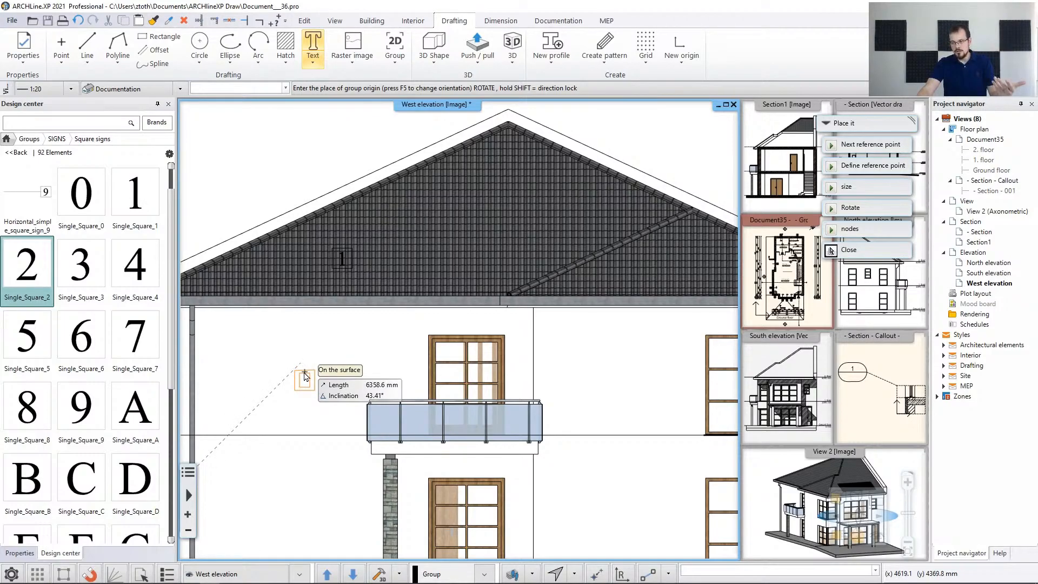
left_click(306, 376)
Step: Place the Single_Square_3 sign on the glass panel of the balcony railing
left_click_drag(82, 265, 336, 406)
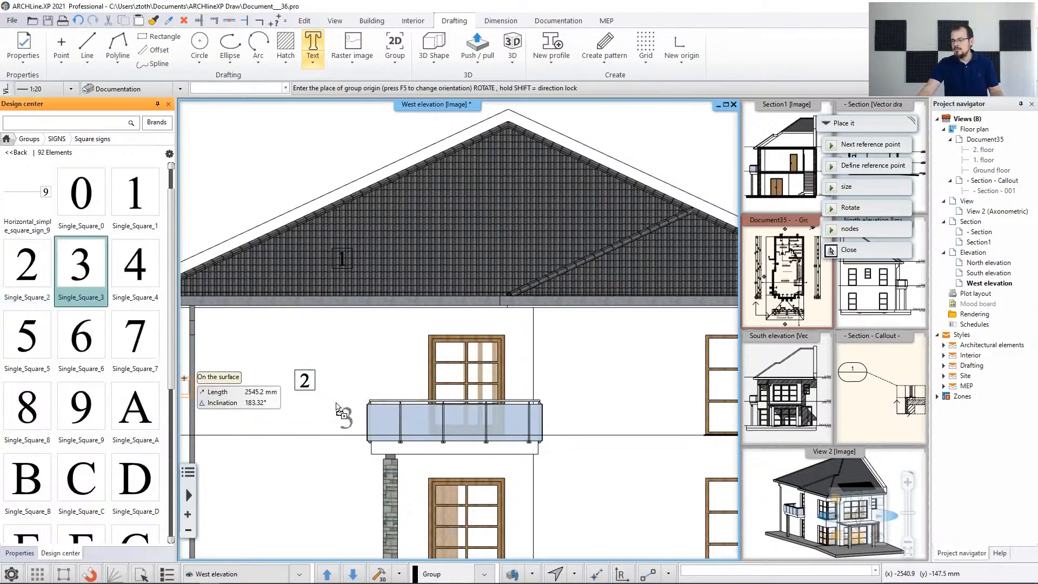
scroll(402, 424, "up", 5)
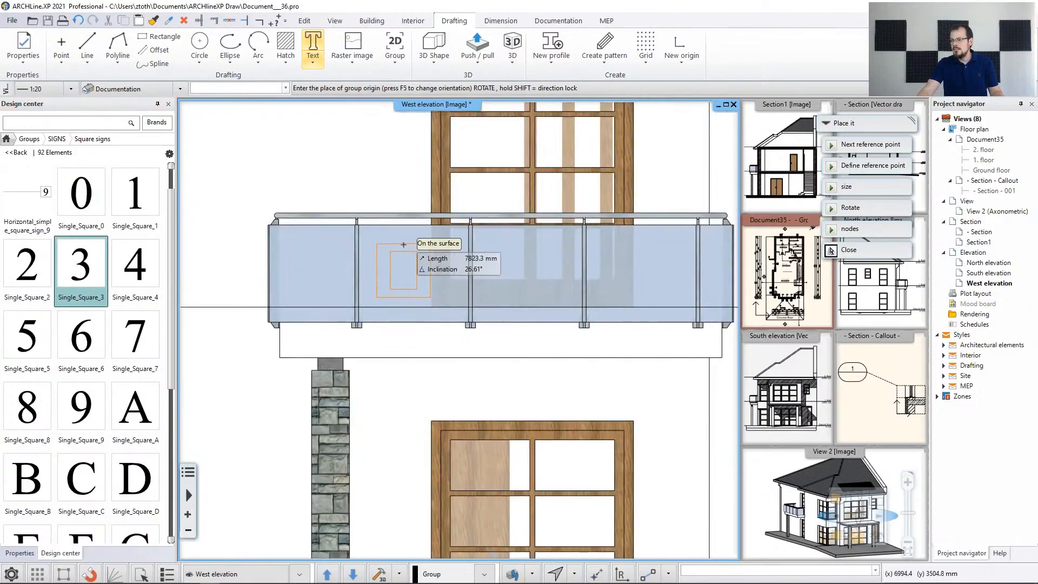
left_click(403, 245)
scroll(403, 244, "down", 5)
Step: Place the Single_Square_4 sign just left of the stone column beneath the balcony
mouse_move(123, 252)
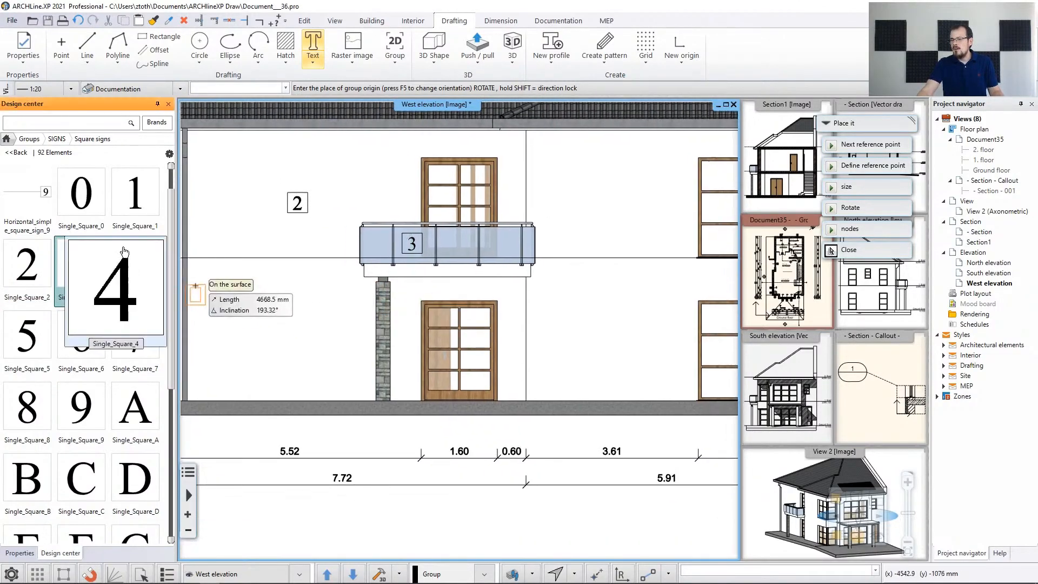
left_click_drag(123, 252, 335, 373)
scroll(367, 360, "up", 3)
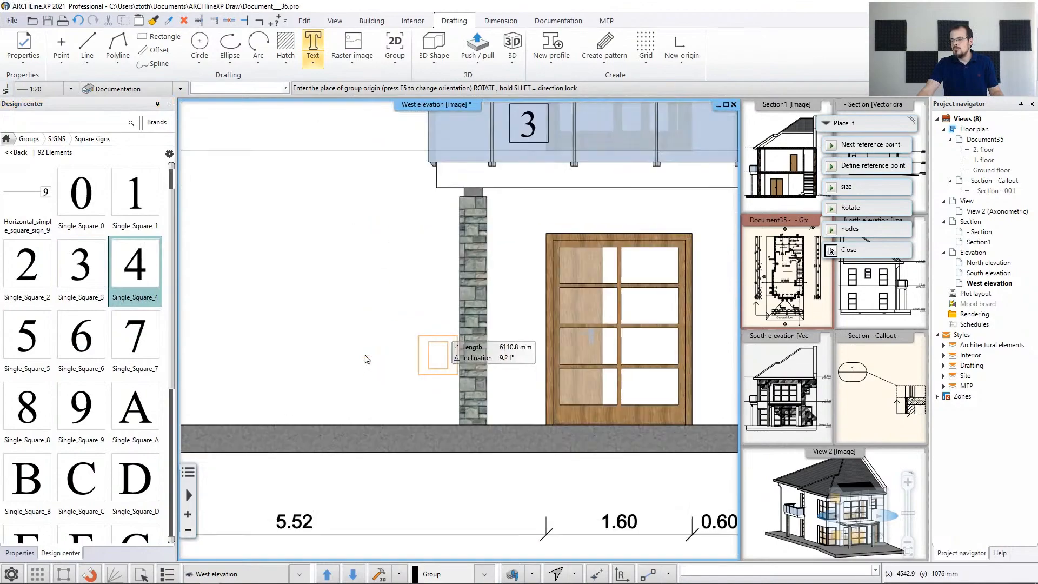
left_click(430, 304)
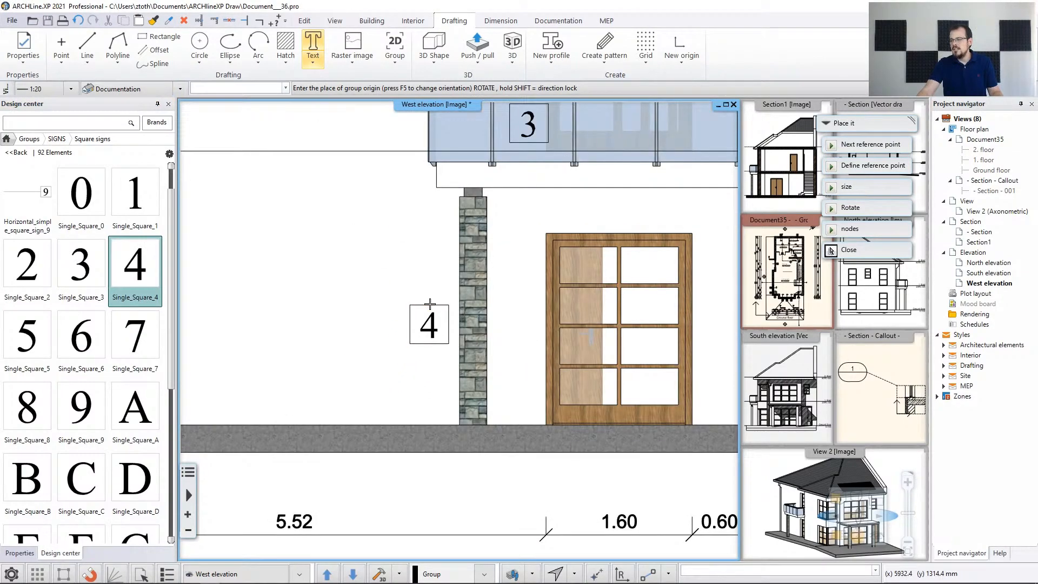
Step: Place another Single_Square_4 sign just right of the canopy's stone column, and end the sign placement
scroll(535, 414, "down", 4)
scroll(320, 358, "up", 4)
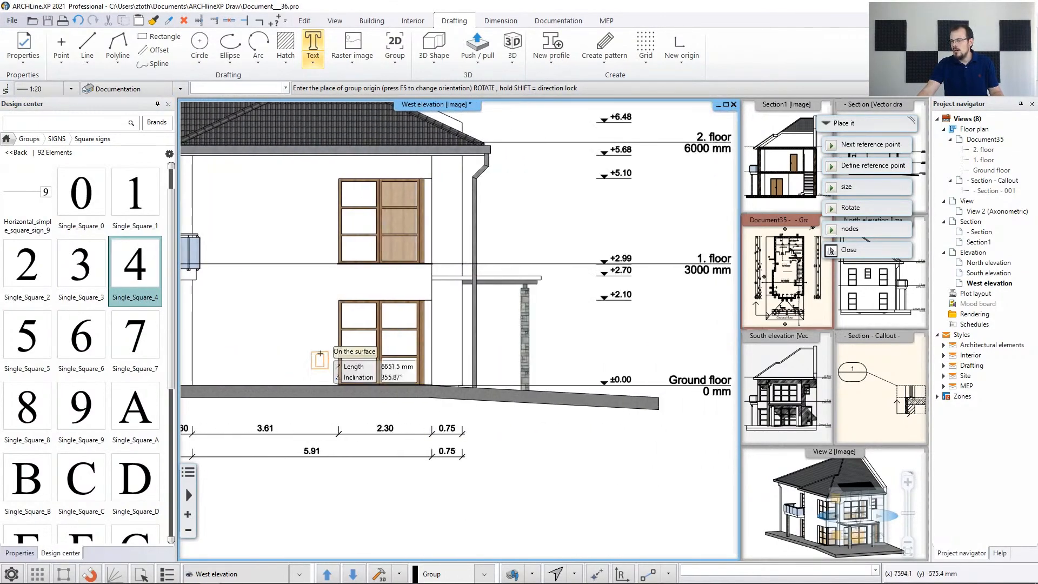
scroll(540, 351, "up", 3)
left_click(447, 294)
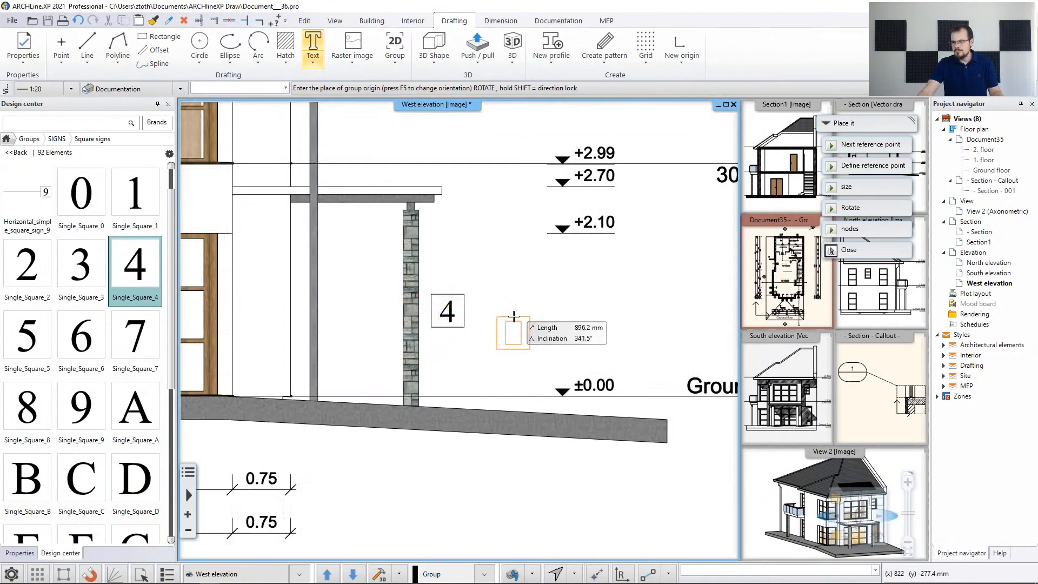
key("Escape")
scroll(562, 335, "down", 4)
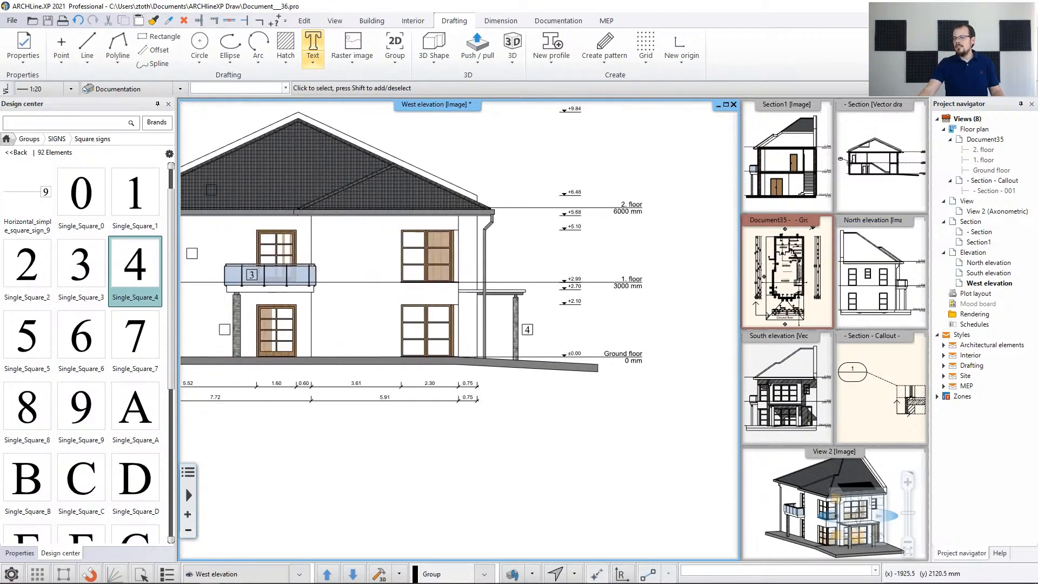
middle_click_drag(483, 277, 546, 308)
middle_click_drag(438, 287, 478, 286)
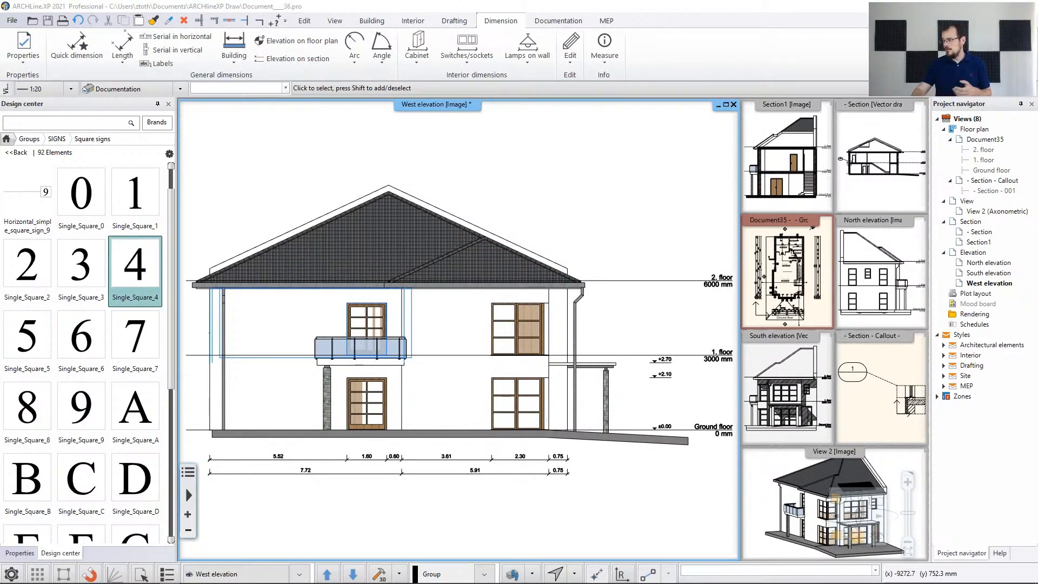
Step: Make the South elevation the active drawing and look over its shadowing and shading options
left_click(765, 350)
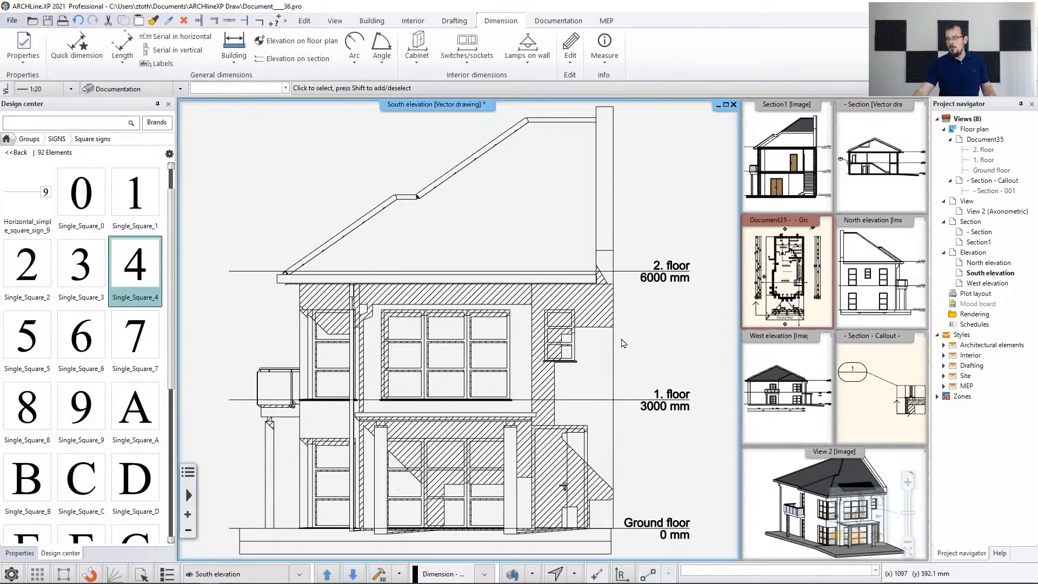
left_click(856, 499)
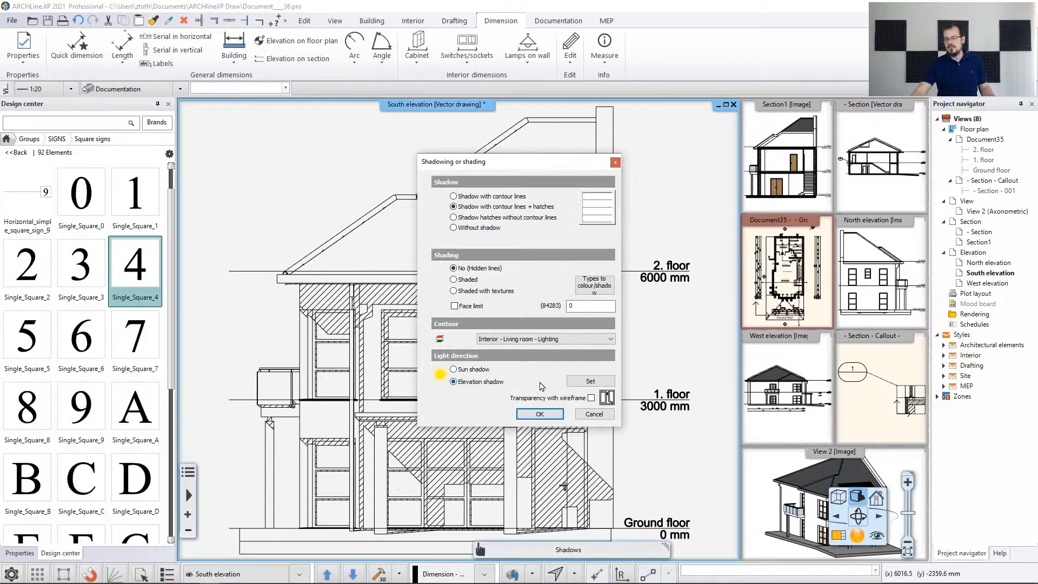
left_click(594, 414)
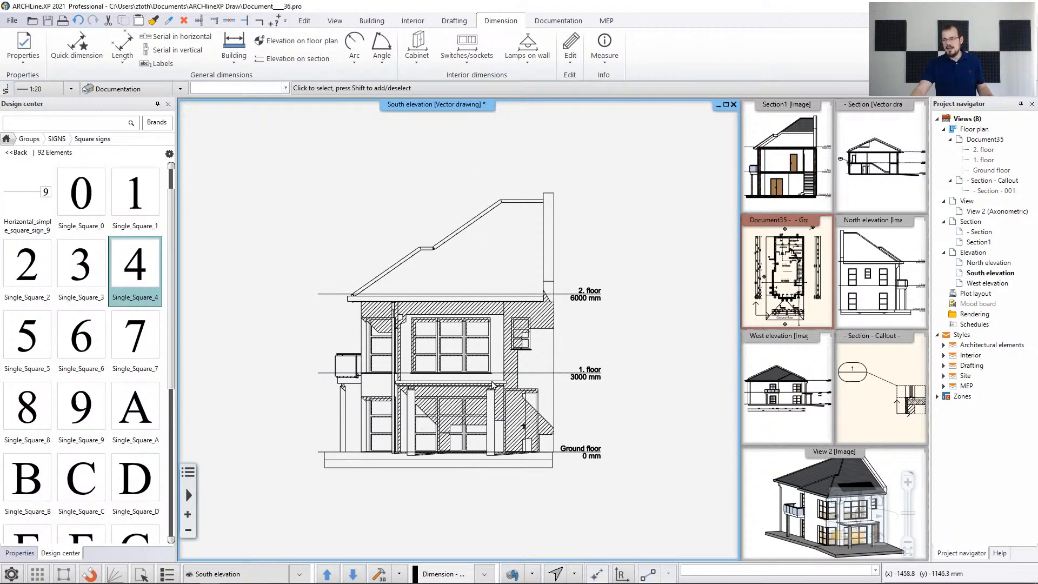
middle_click_drag(492, 335, 516, 302)
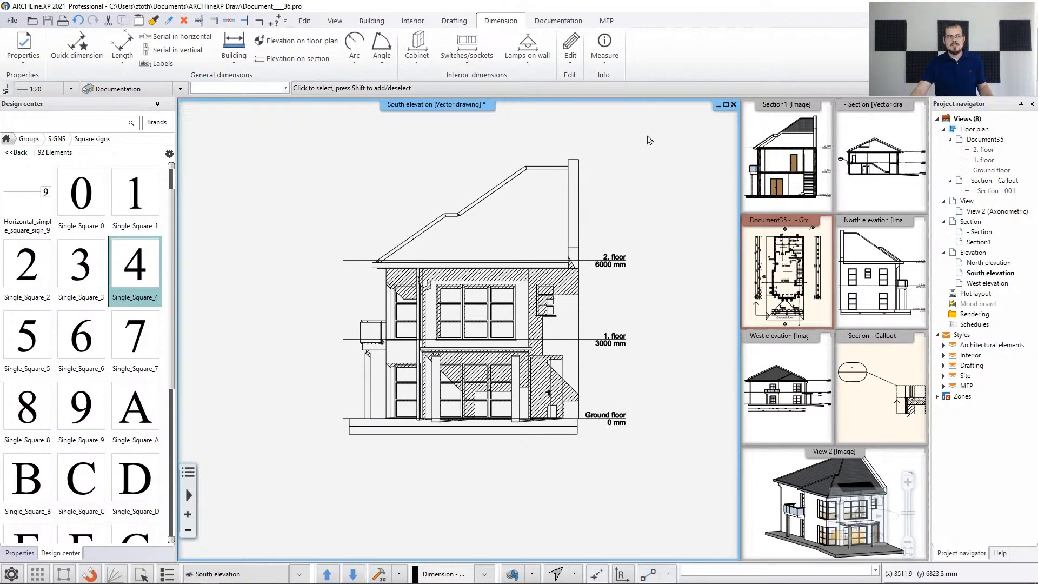
Step: Start a serial horizontal dimension from the ground-floor wall's left corner to the adjacent window edge, placing the text below the base slab
left_click(189, 40)
scroll(433, 416, "up", 4)
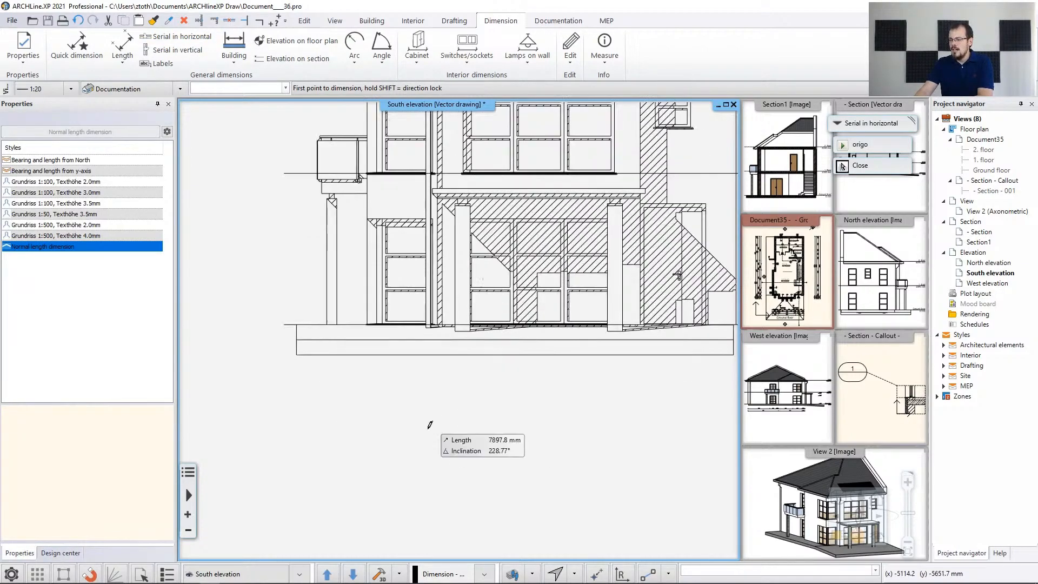
scroll(395, 232, "up", 3)
left_click(392, 215)
left_click(417, 215)
left_click(422, 425)
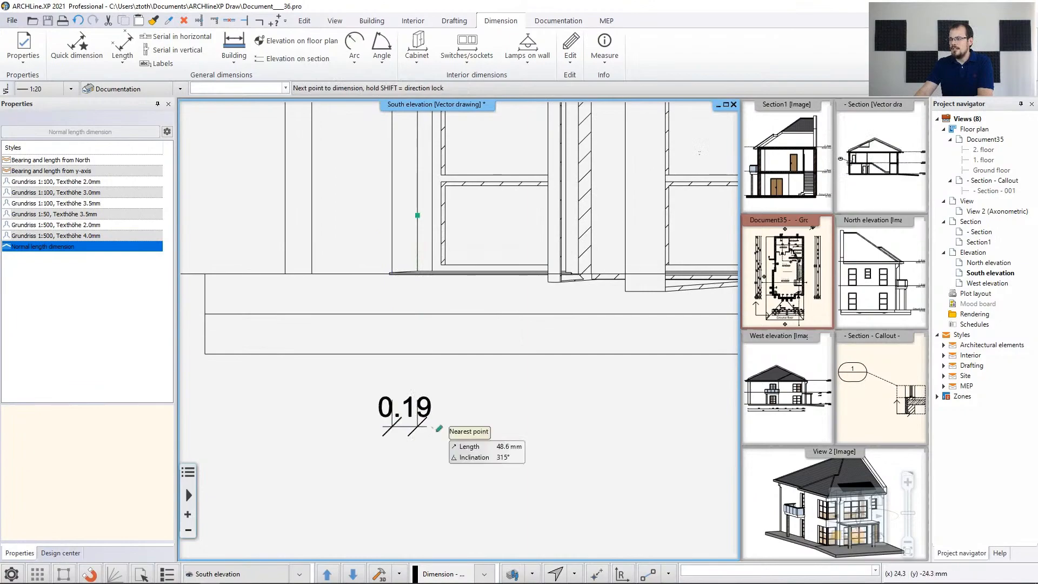
Step: Continue the dimension row to the wall edge beside the downpipe and the adjoining hatched vertical strip, offsetting the strip's dimension text above the row
scroll(597, 200, "down", 2)
middle_click_drag(585, 213, 575, 342)
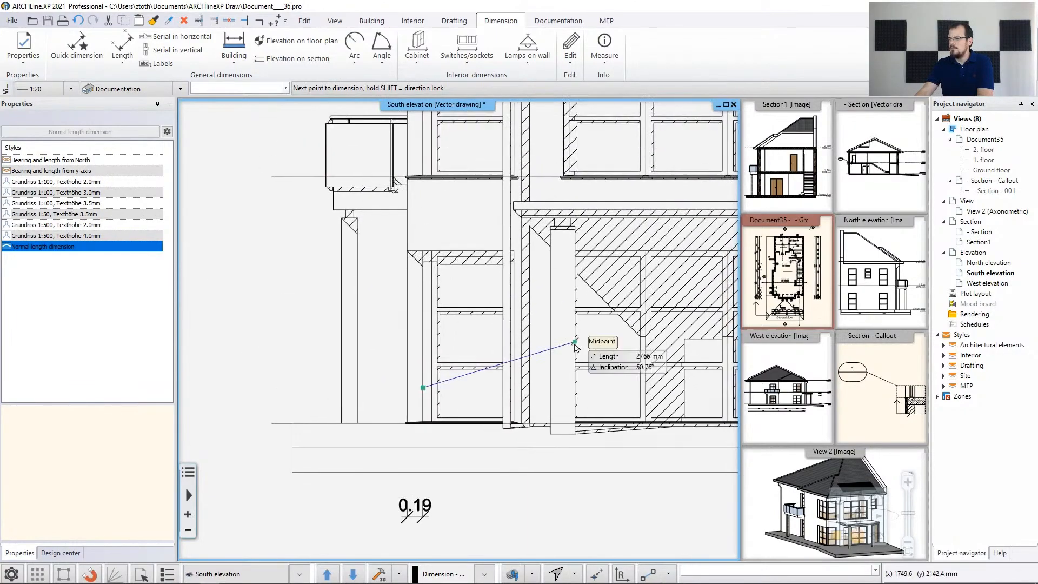
scroll(524, 327, "up", 3)
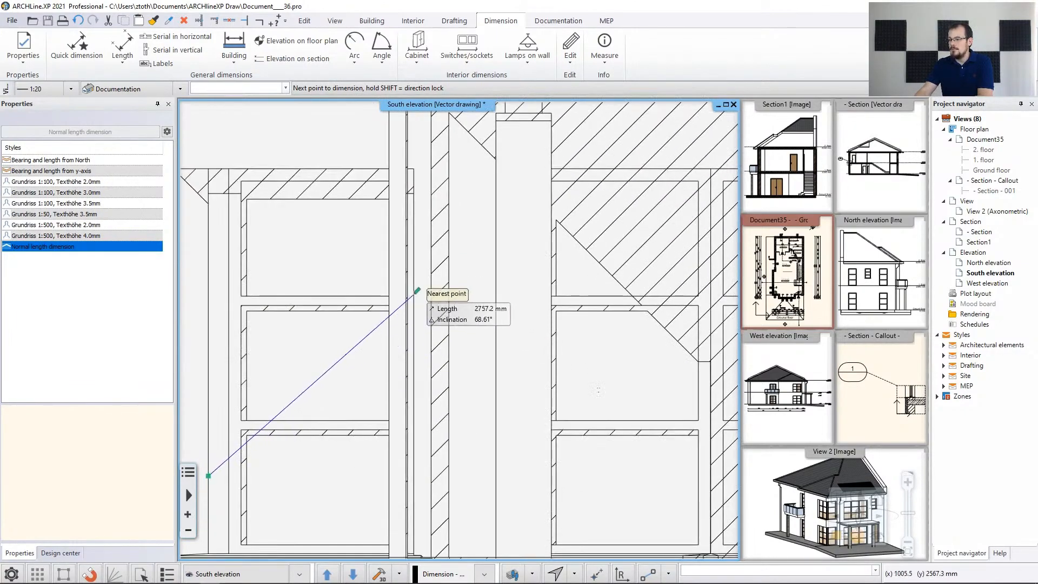
scroll(415, 292, "down", 2)
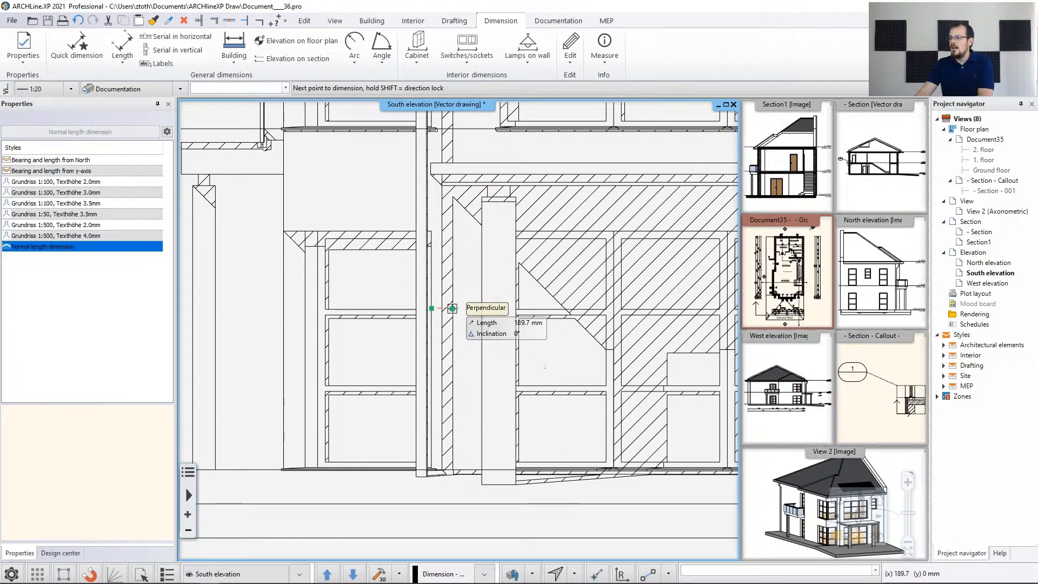
middle_click_drag(485, 385, 472, 529)
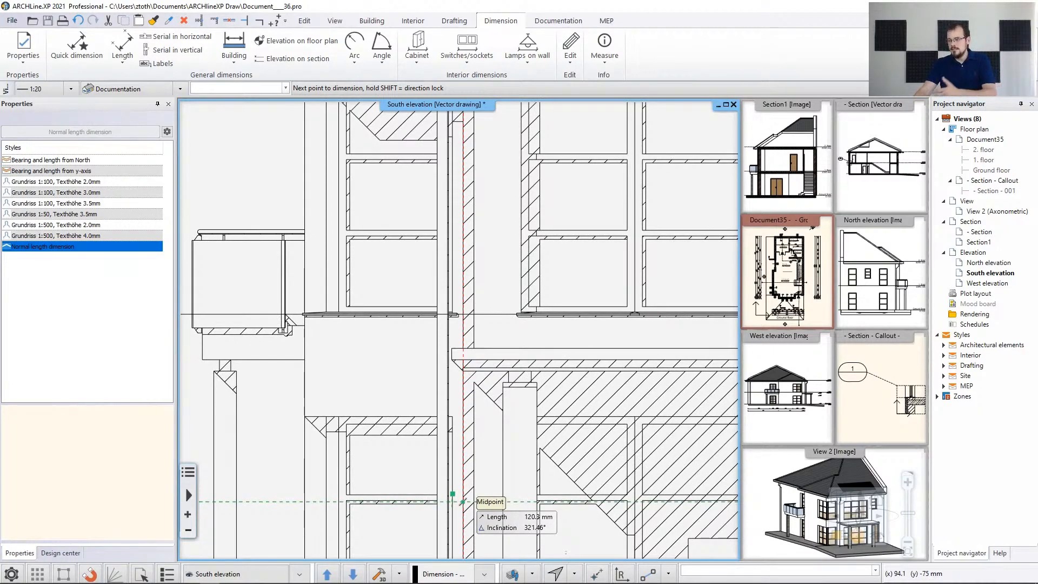
left_click(462, 501)
scroll(456, 456, "down", 3)
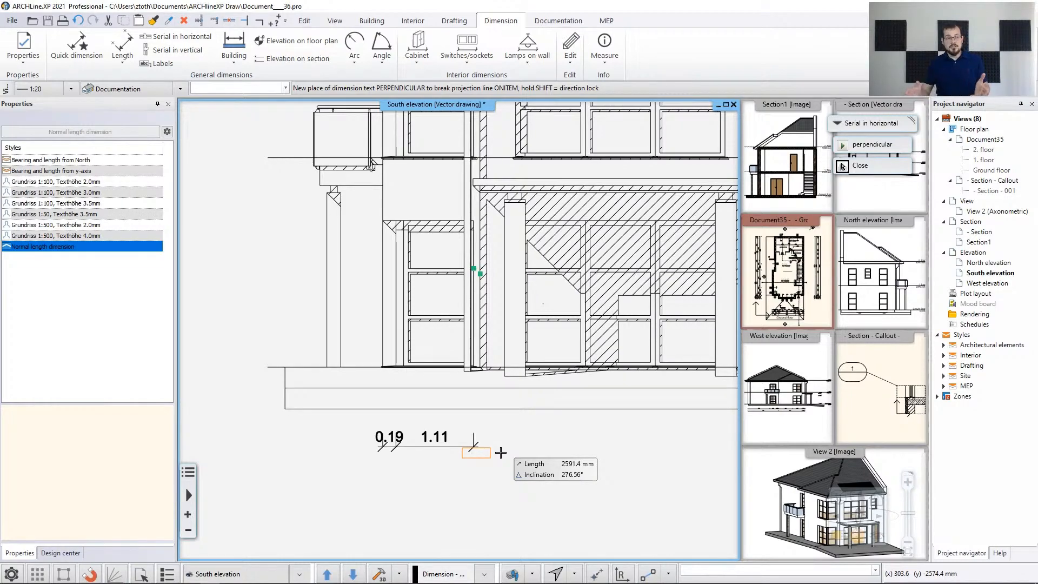
left_click(496, 424)
Step: Continue the lower dimension row to the left and right edges of the large first-floor window
middle_click_drag(554, 321, 560, 418)
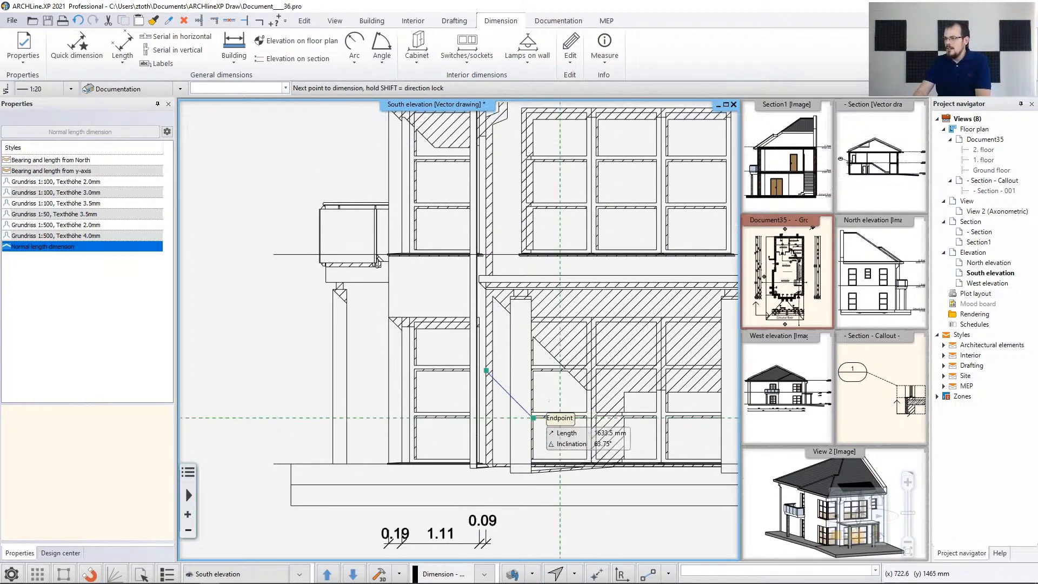
scroll(562, 195, "up", 2)
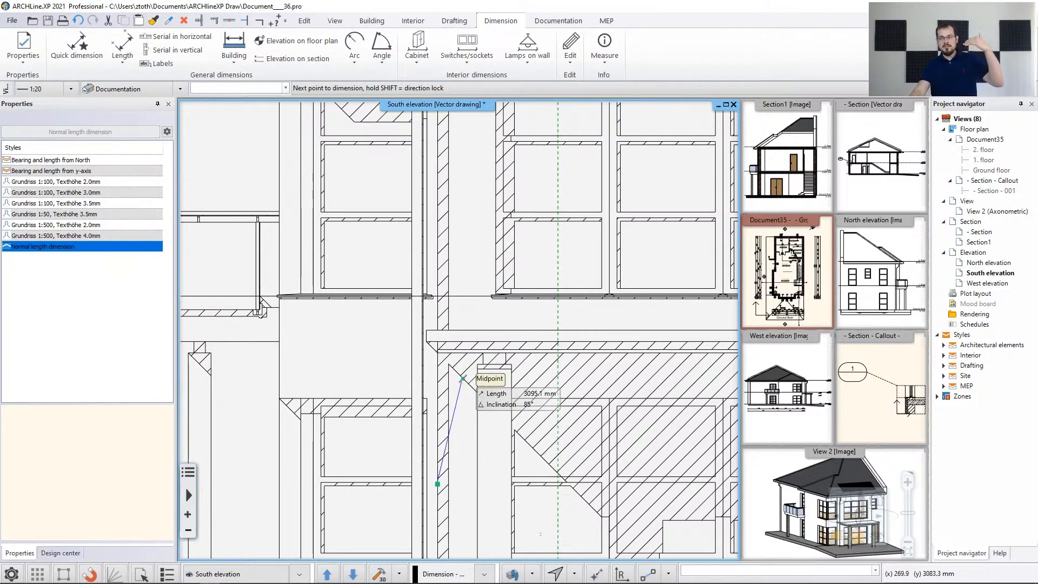
left_click(496, 235)
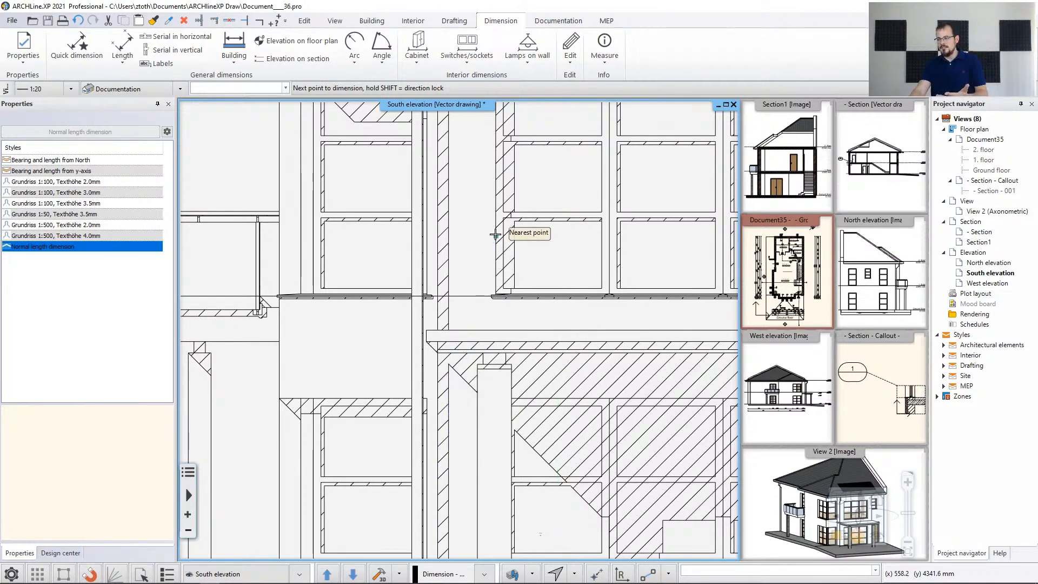
scroll(560, 297, "down", 3)
middle_click_drag(671, 289, 532, 328)
scroll(533, 329, "up", 3)
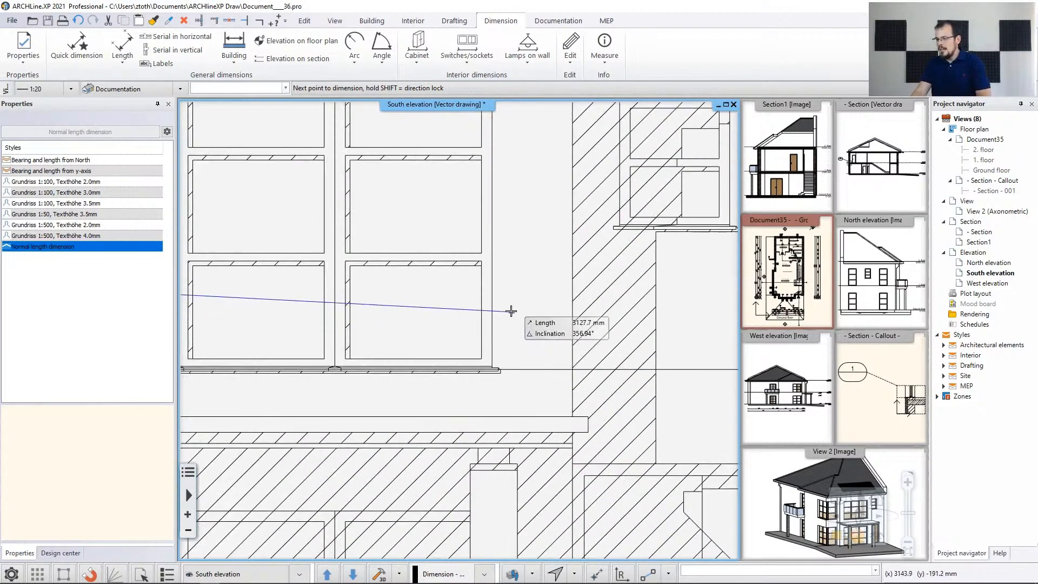
left_click(491, 285)
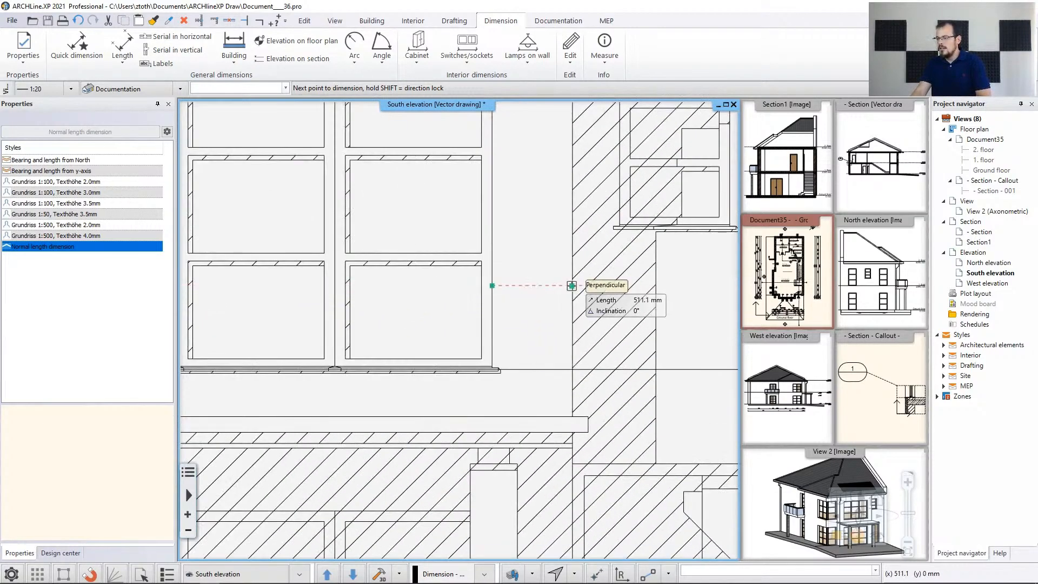
Step: Extend the row to the hatched wall edge, the entrance block's outer corner and the building's right edge, ending the row
left_click(570, 291)
middle_click_drag(621, 354, 405, 254)
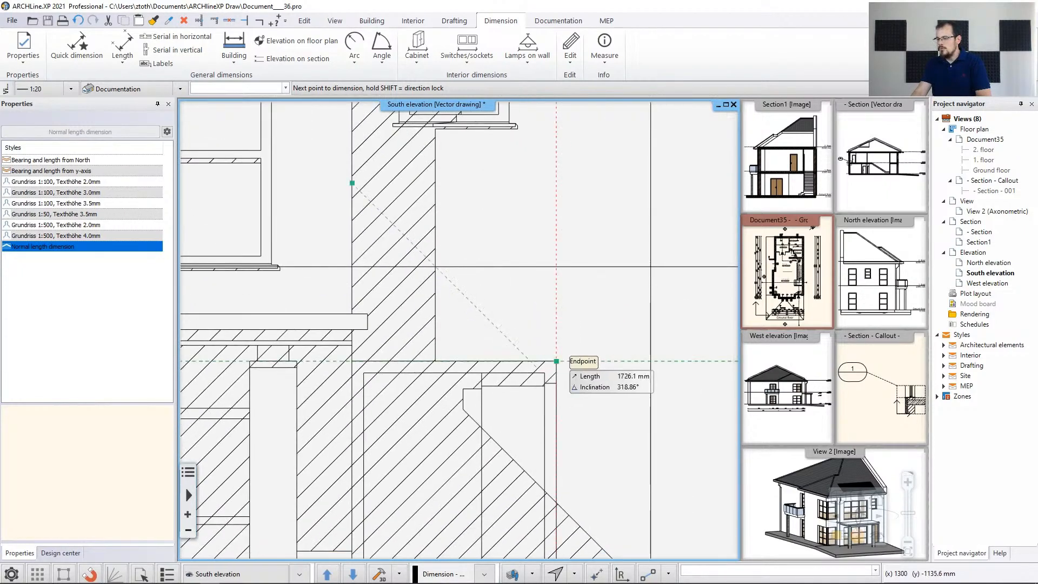
left_click(556, 360)
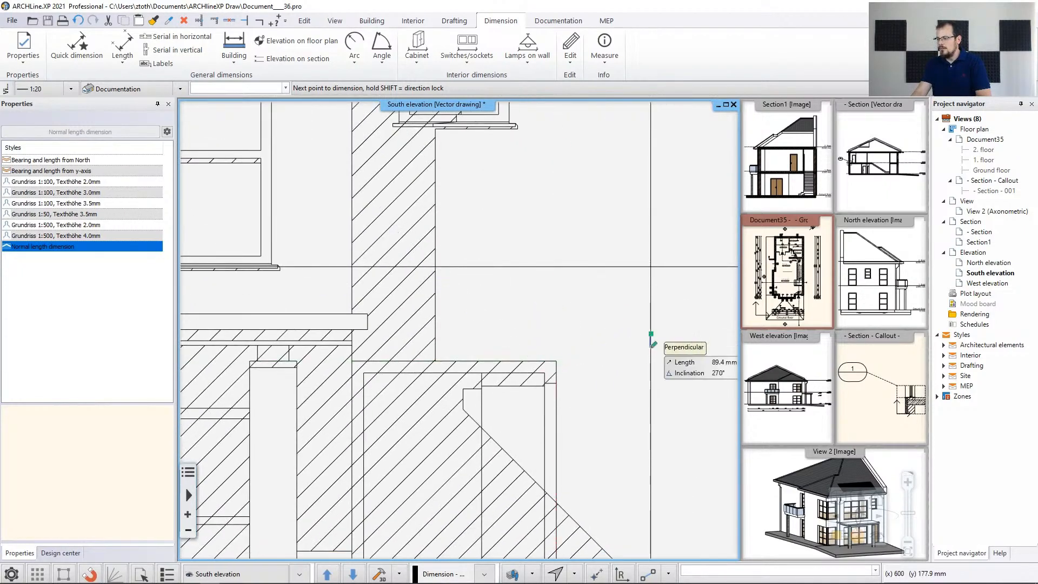
scroll(581, 493, "down", 5)
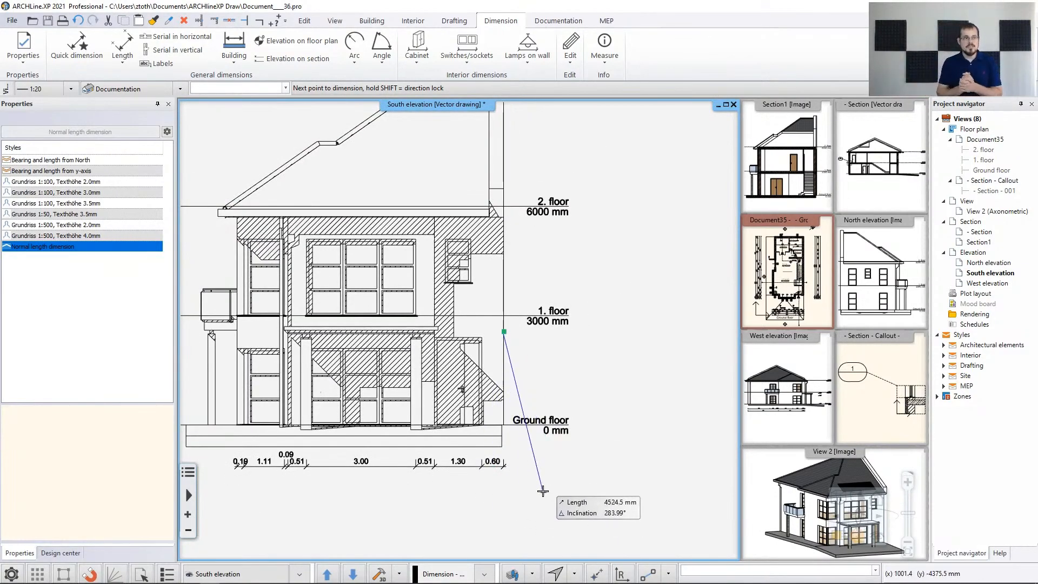
middle_click_drag(542, 491, 585, 446)
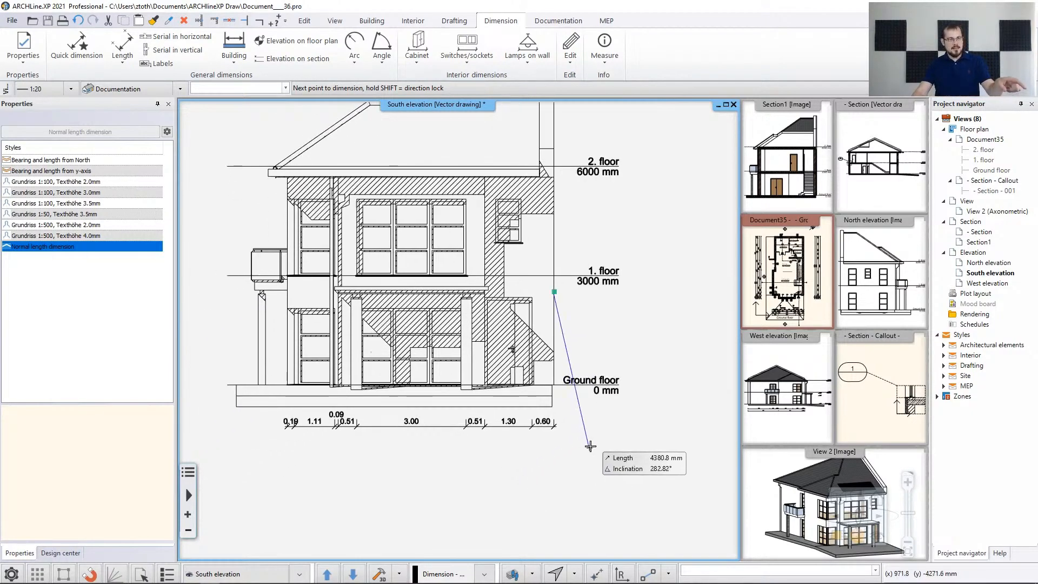
right_click(657, 361)
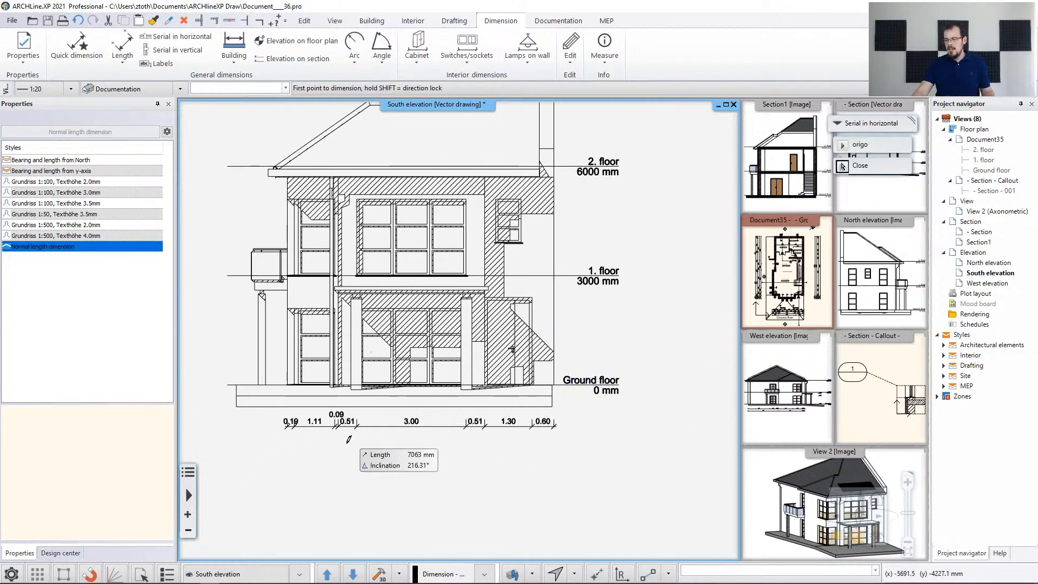
Step: Start a second horizontal dimension row from the wall's left corner to the hatched strip beside the downpipe, placed below the first row
scroll(351, 443, "up", 2)
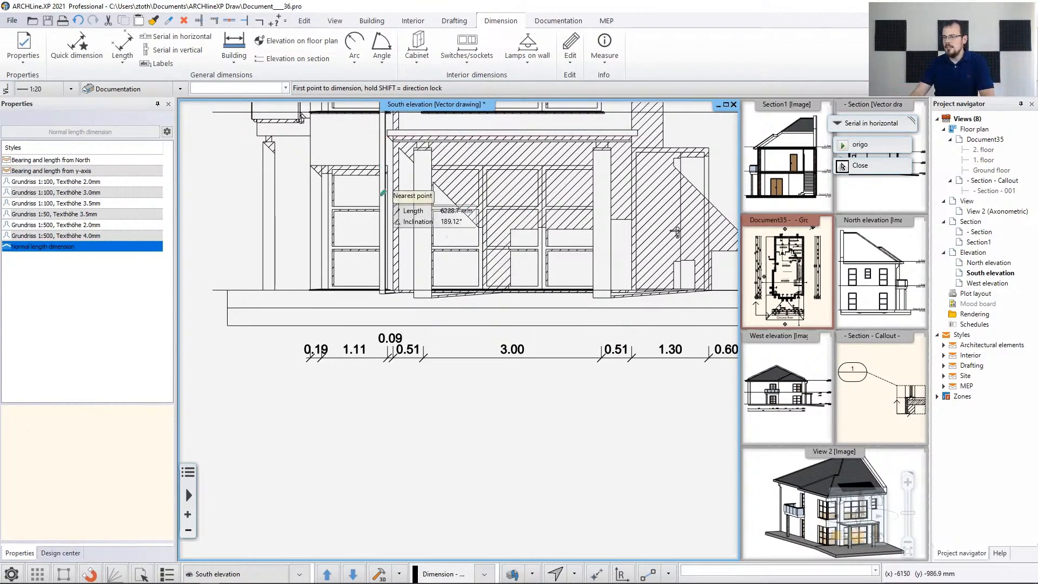
middle_click_drag(393, 262, 402, 323)
left_click(318, 209)
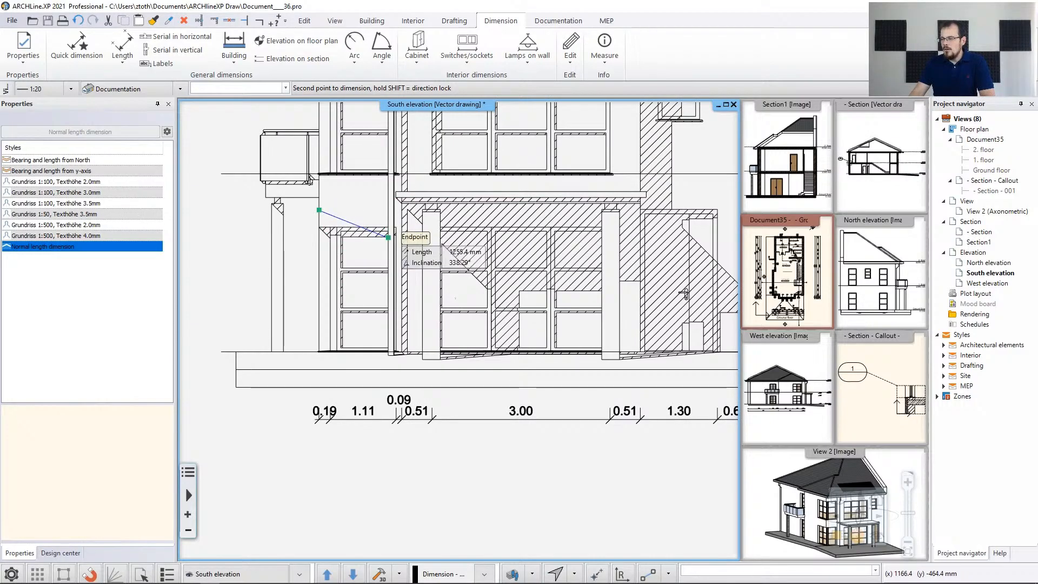
scroll(487, 324, "up", 3)
scroll(459, 303, "up", 3)
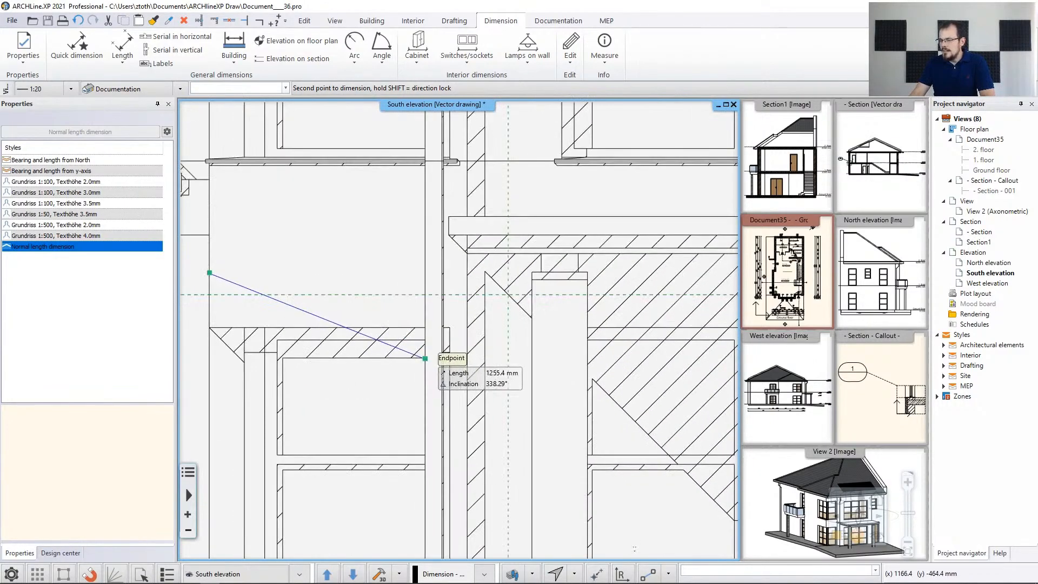
left_click(493, 263)
scroll(492, 330, "down", 5)
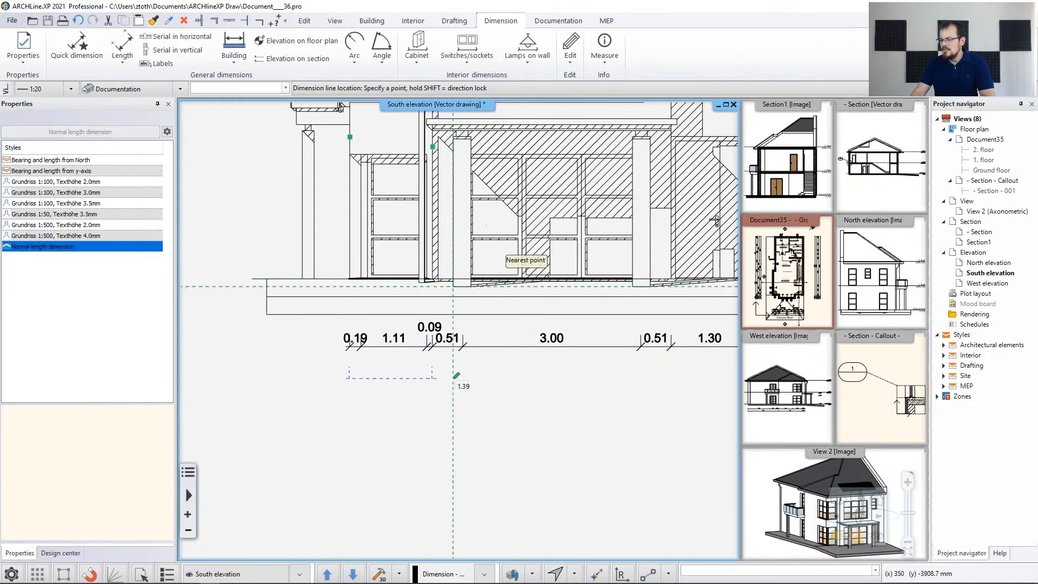
left_click(453, 379)
Step: Extend the second row to the hatched wall edge beyond the large window and the building's right edge, and end horizontal dimensioning
middle_click_drag(657, 292, 488, 401)
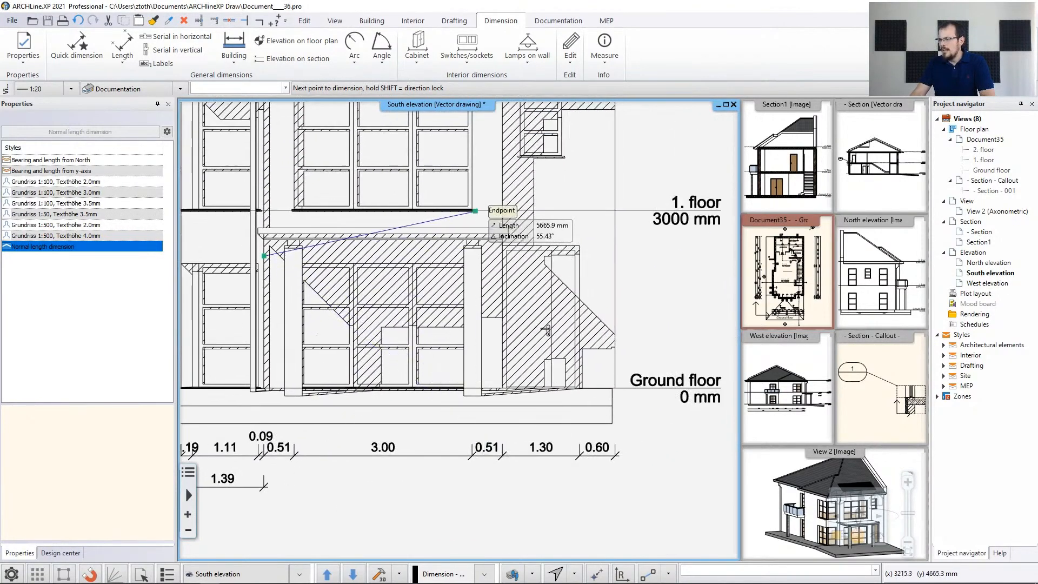
left_click(502, 180)
left_click(617, 187)
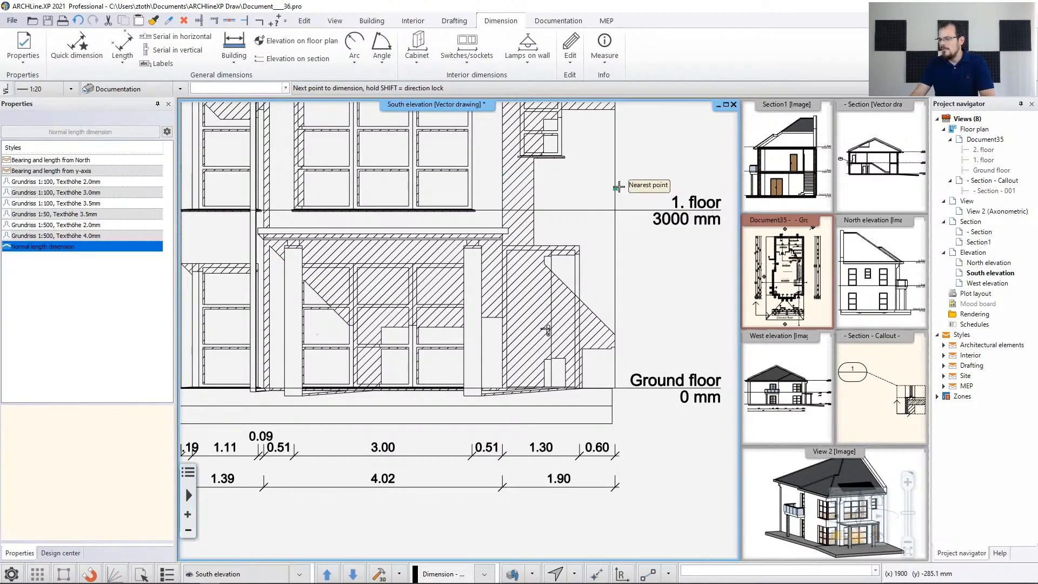
key("Escape")
scroll(672, 494, "down", 4)
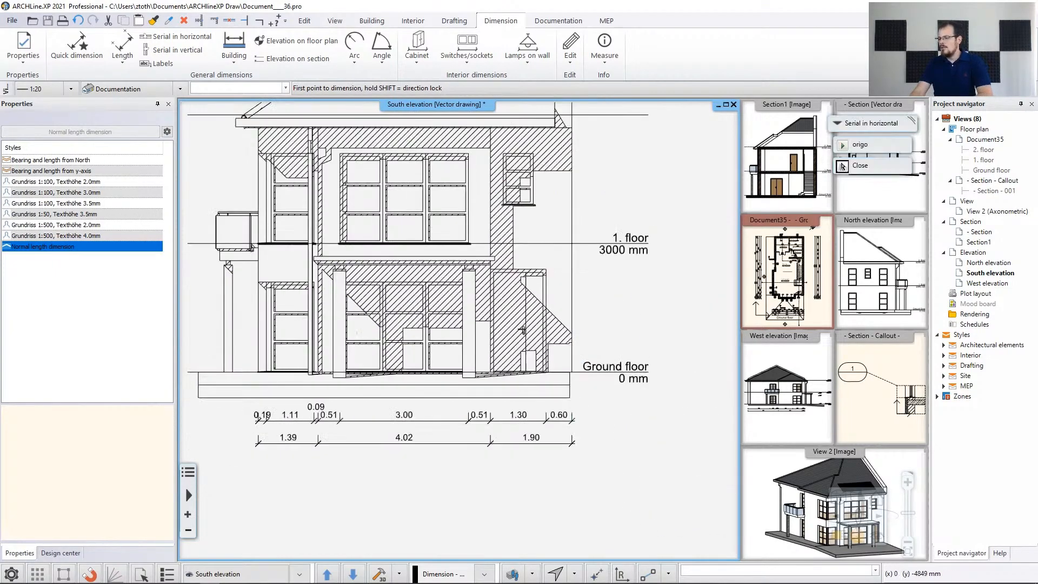
middle_click_drag(591, 422, 583, 483)
key("Escape")
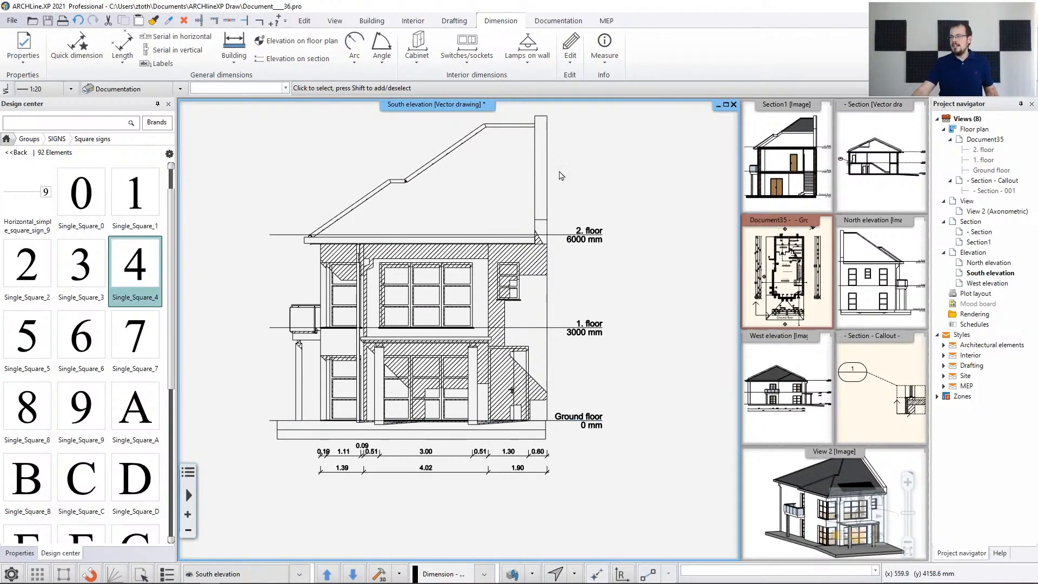
Step: Start an Elevation on section dimension at the ground-floor line, placing its level mark left of the house
left_click(292, 58)
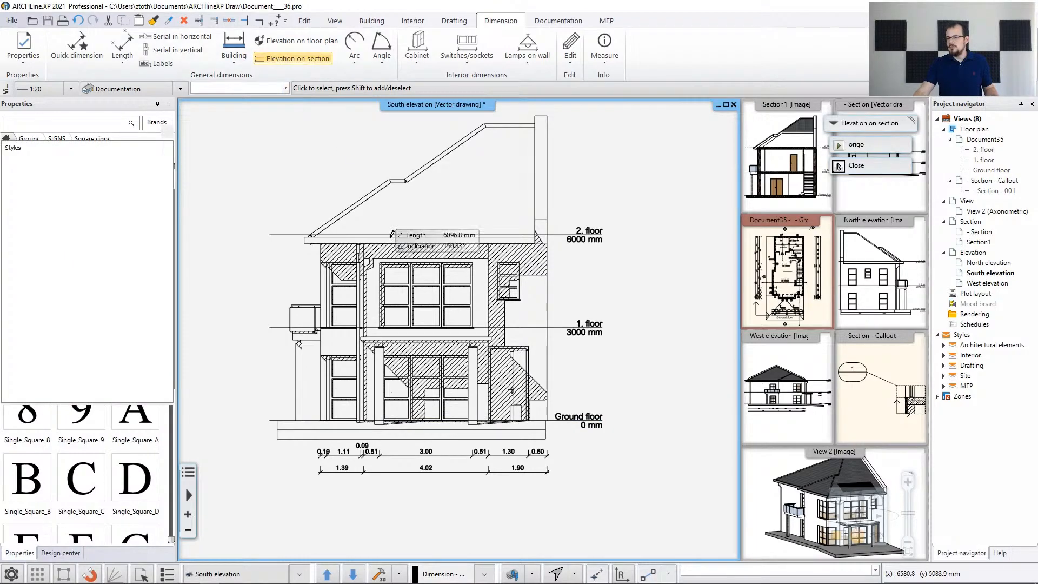
scroll(346, 357, "up", 5)
scroll(416, 422, "up", 3)
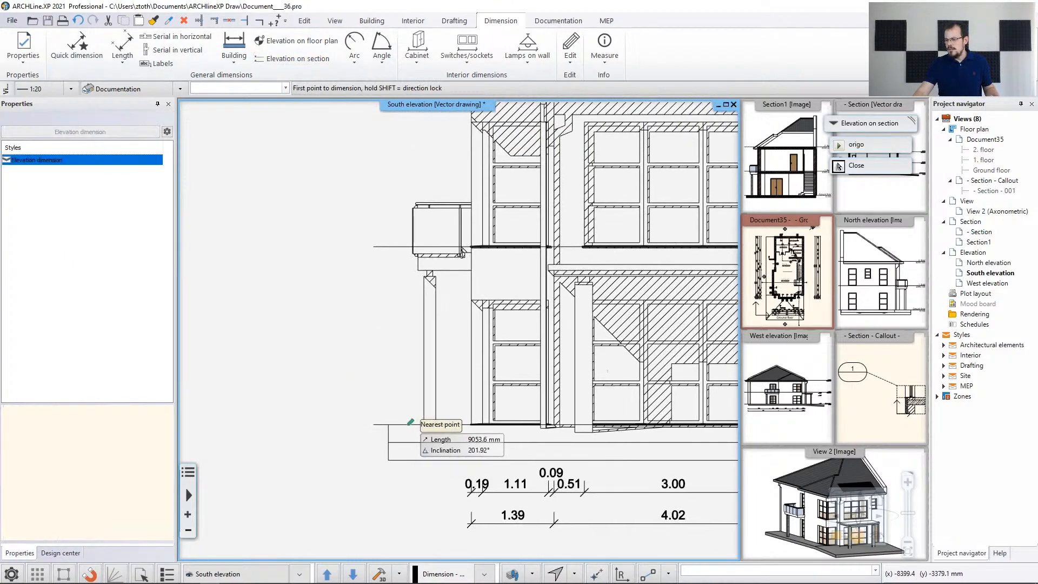
left_click(415, 336)
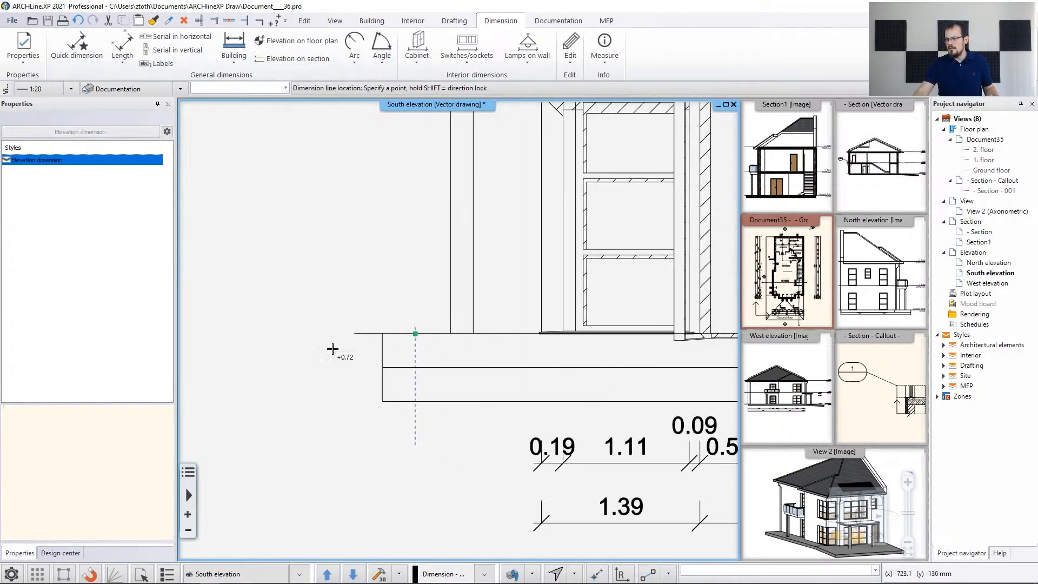
scroll(352, 329, "down", 2)
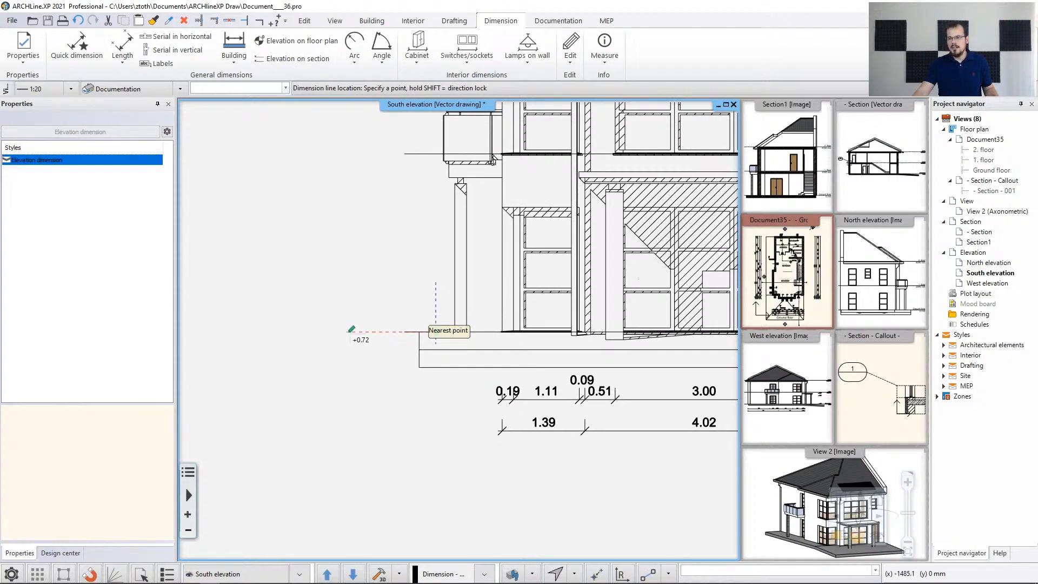
left_click(350, 331)
Step: Add level marks for the top of the ground-floor window opening and the underside of the balcony beam
middle_click_drag(422, 226, 412, 342)
scroll(512, 349, "up", 4)
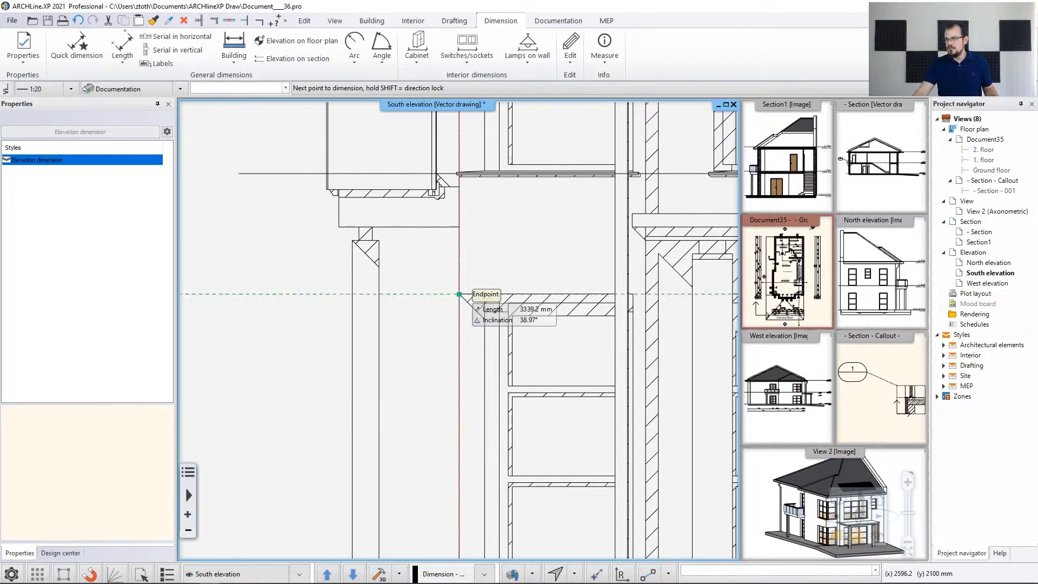
left_click(458, 294)
scroll(535, 294, "down", 2)
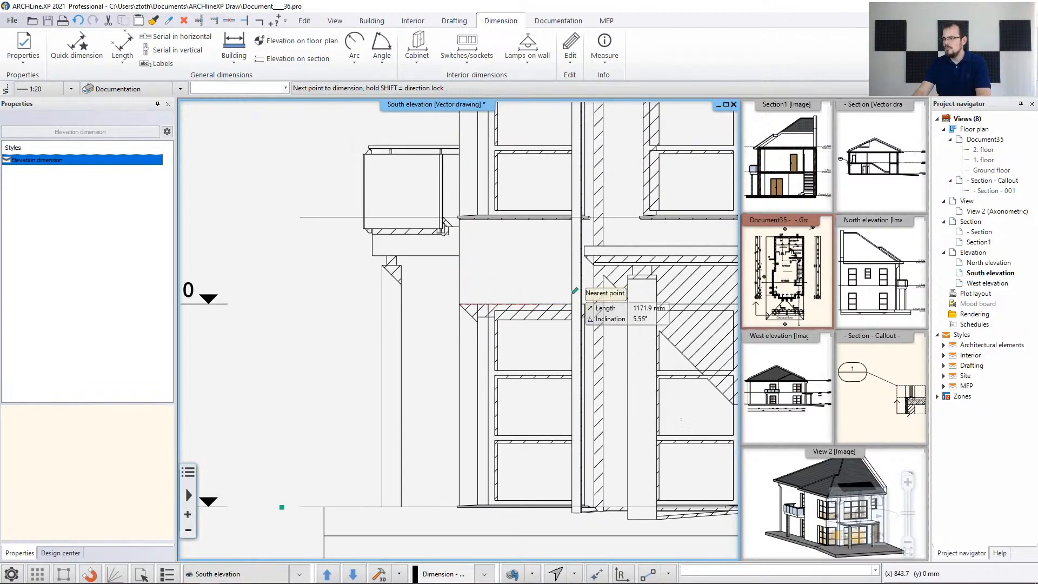
scroll(606, 277, "up", 4)
scroll(463, 340, "down", 2)
middle_click_drag(301, 276, 432, 314)
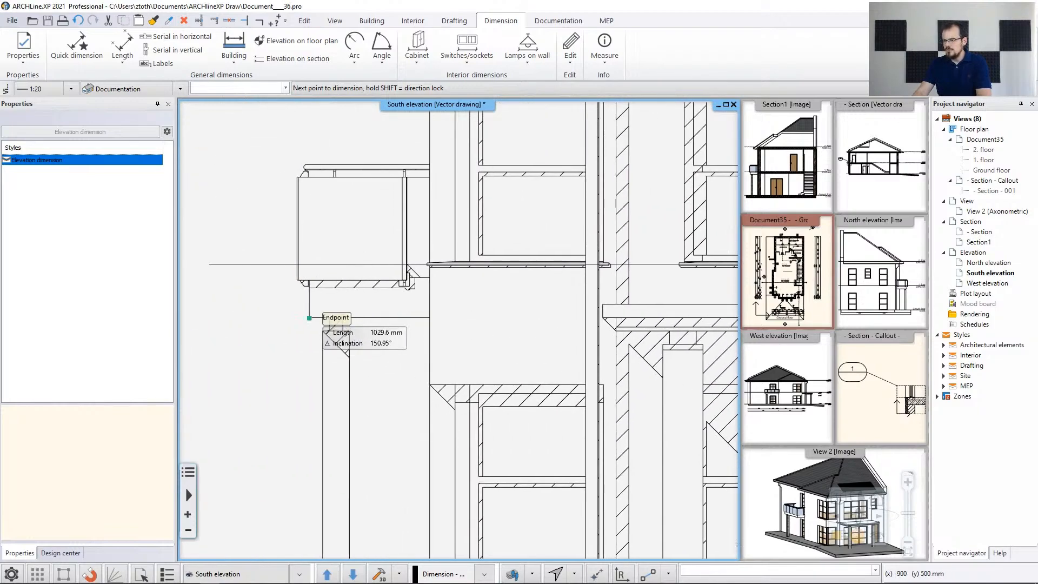
left_click(309, 318)
scroll(387, 335, "down", 2)
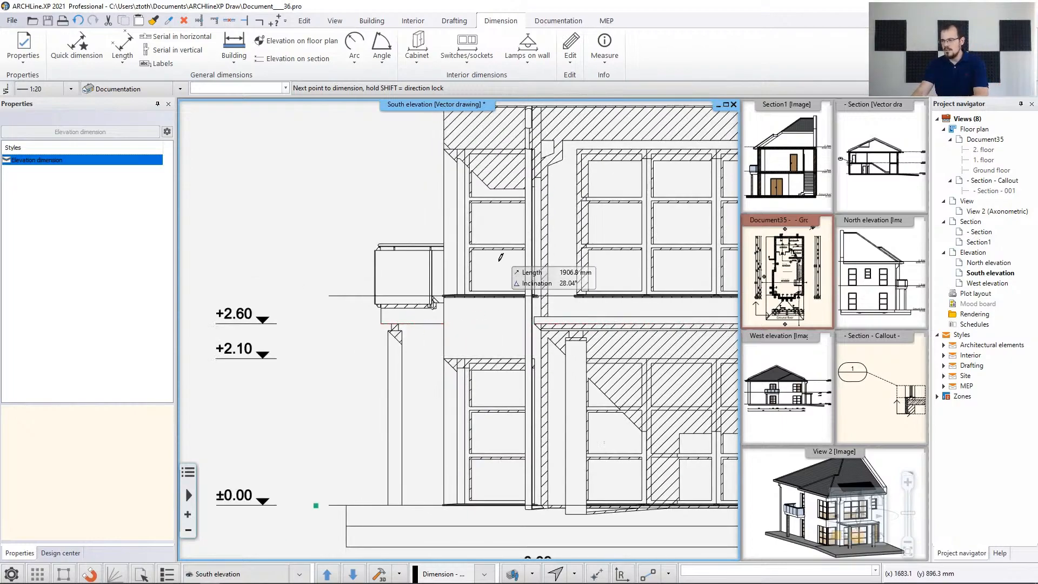
Step: Add level marks for the top of the first-floor window opening and the underside of the roof eaves
middle_click_drag(535, 323, 522, 346)
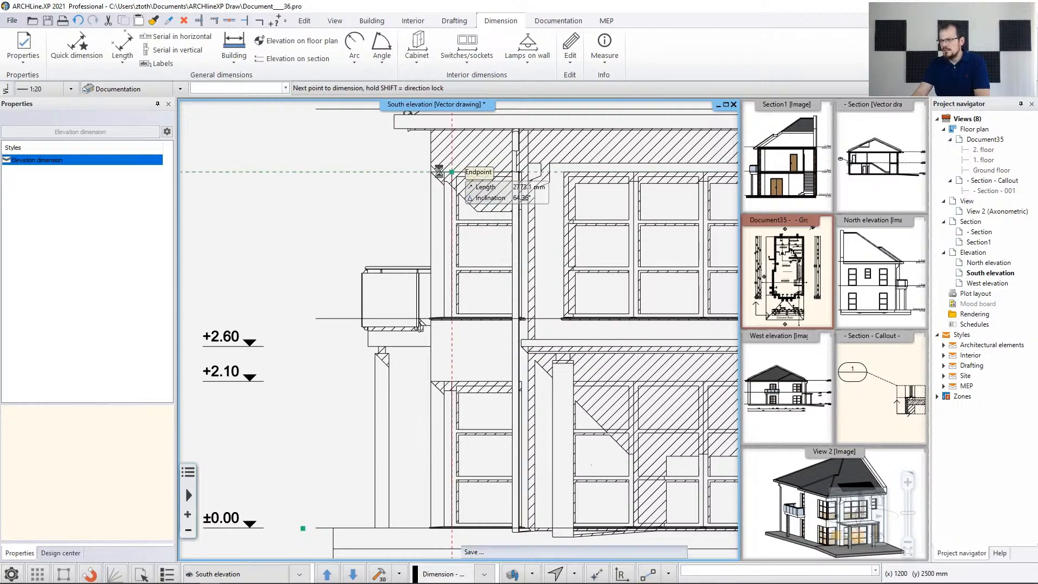
middle_click_drag(399, 153, 415, 309)
scroll(415, 303, "up", 5)
left_click(424, 283)
left_click(424, 250)
scroll(430, 232, "down", 4)
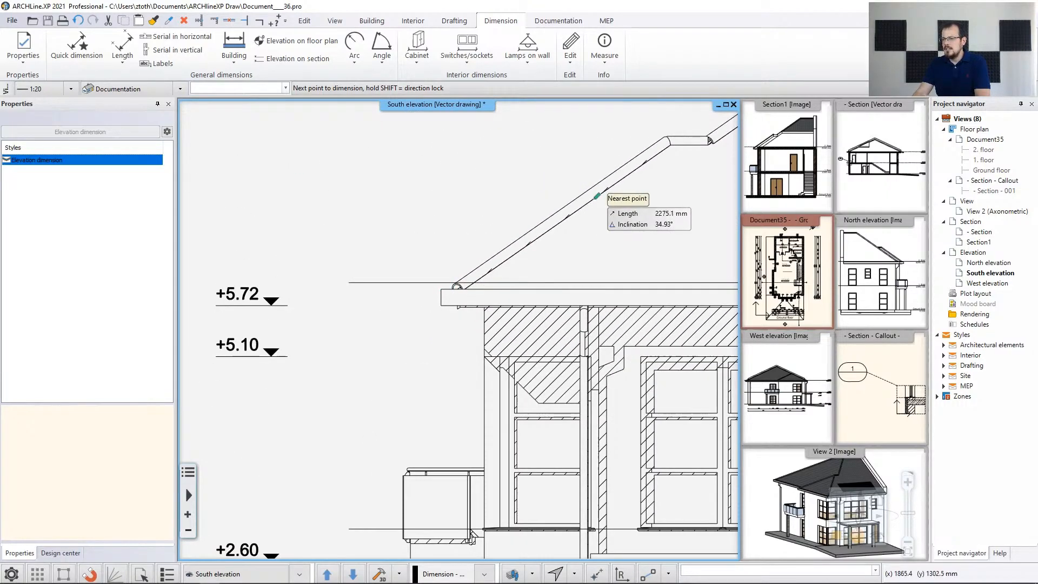
Step: Add a level mark for the top of the chimney and end the elevation dimensioning
middle_click_drag(594, 199, 333, 397)
mouse_move(693, 224)
middle_mouse_down()
mouse_move(523, 323)
mouse_move(462, 345)
middle_mouse_up()
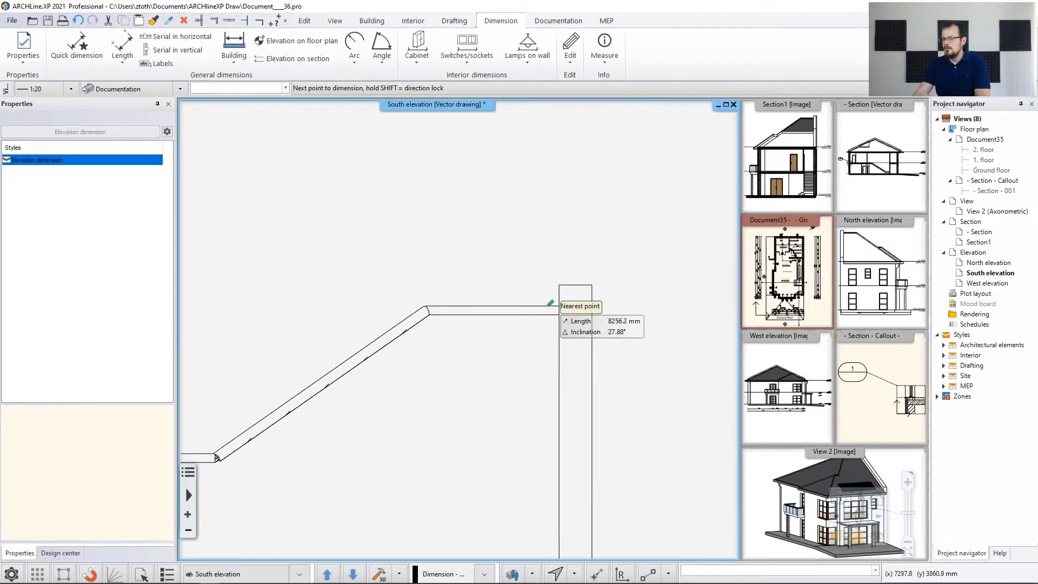
left_click(558, 285)
scroll(562, 367, "down", 6)
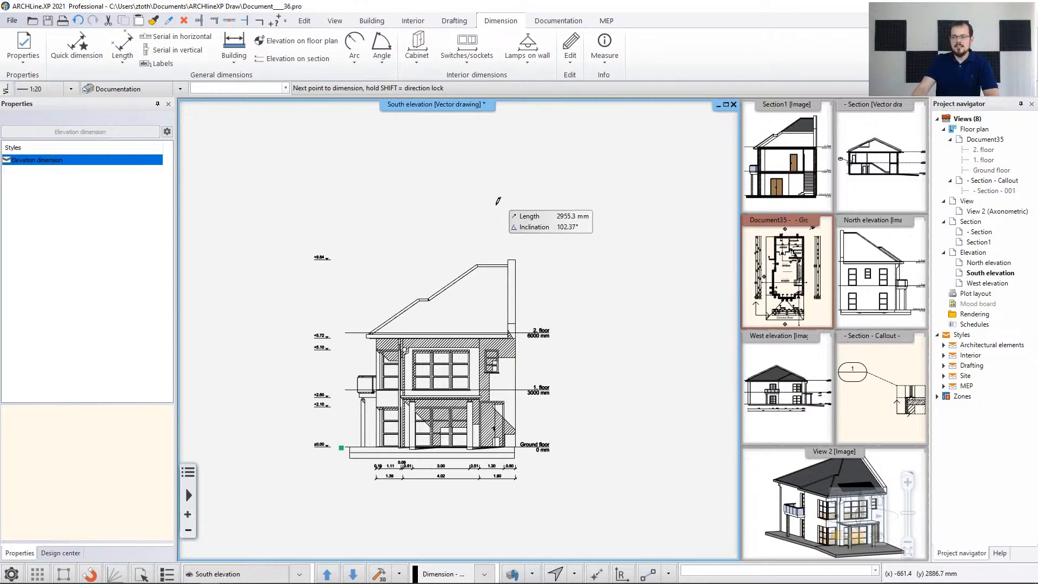
right_click(497, 213)
scroll(478, 266, "up", 3)
left_click(838, 166)
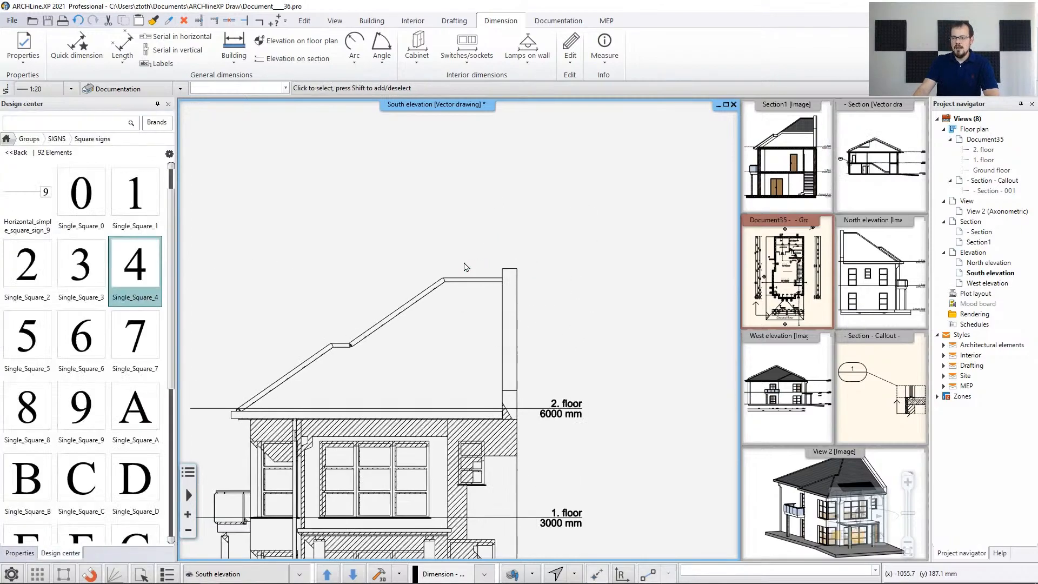
Step: Place the title text "South Elevation" in the Arial 200 style above the roof of the south elevation
scroll(466, 266, "down", 3)
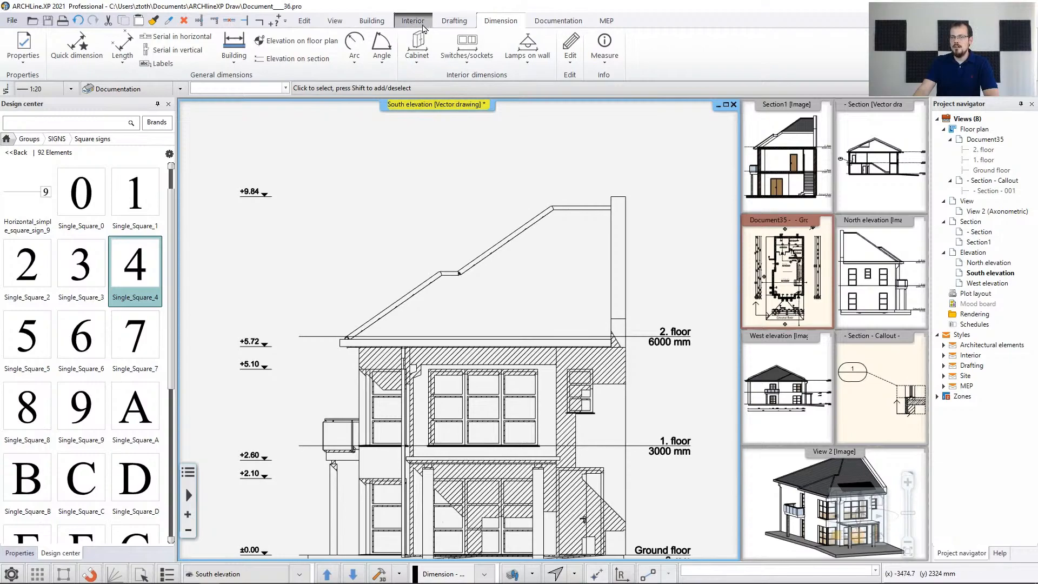
left_click(454, 20)
left_click(312, 47)
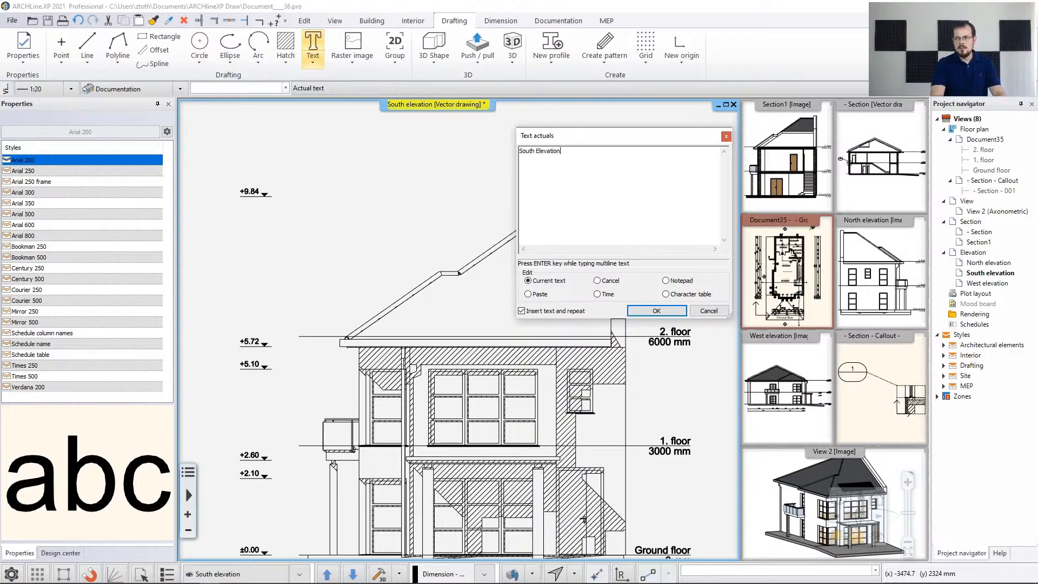
left_click(648, 311)
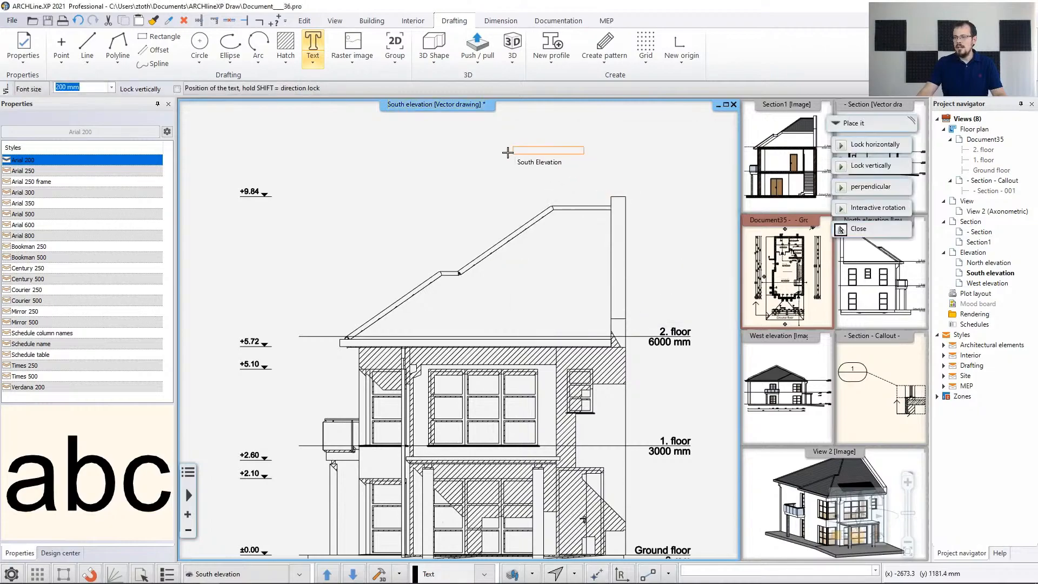
left_click(446, 153)
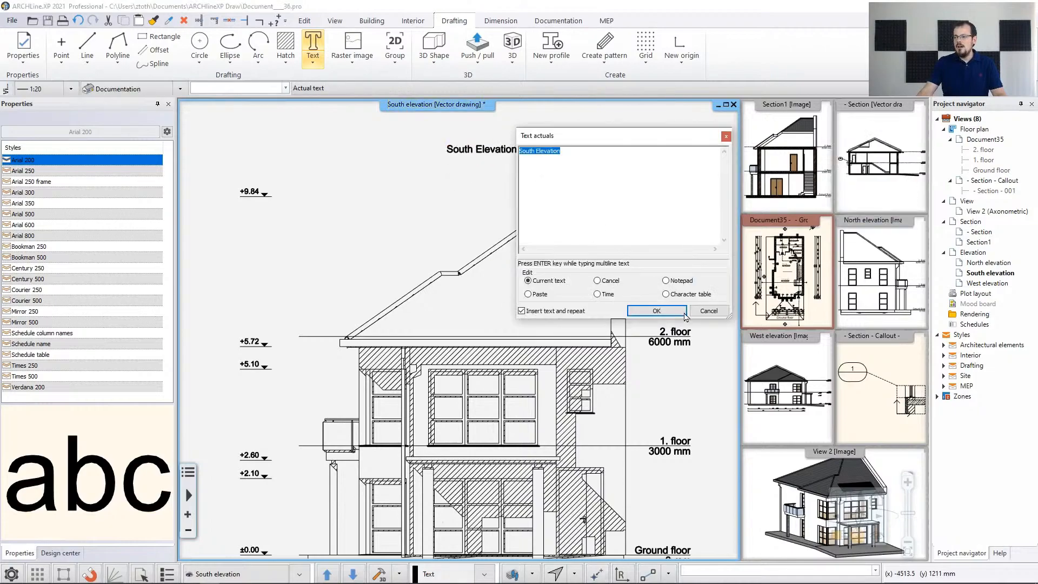
Step: End text placement and move the "South Elevation" title left so it is roughly centred above the house
left_click(715, 313)
left_click(510, 153)
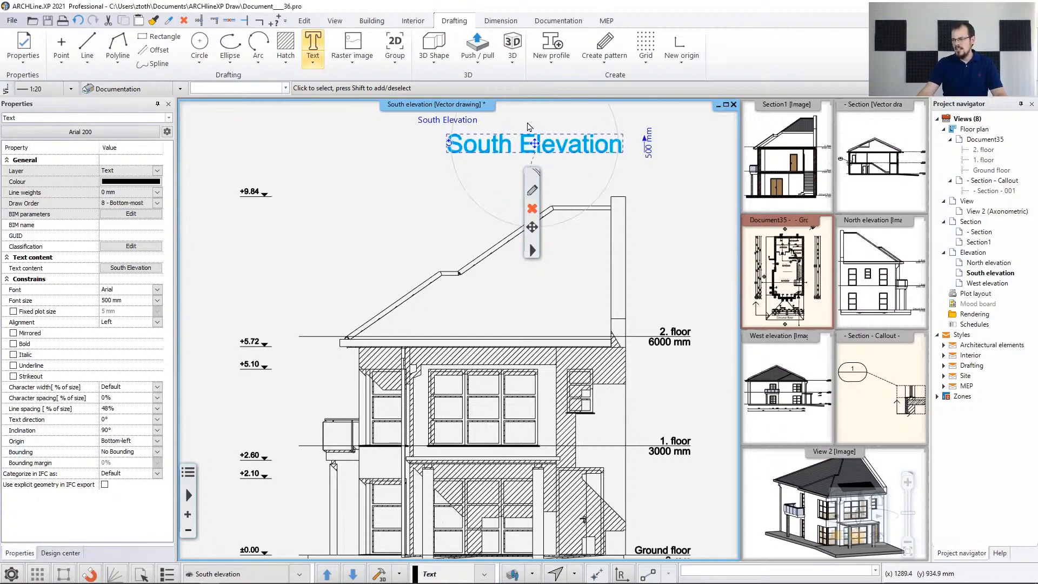
middle_click_drag(530, 126, 443, 222)
right_click(453, 211)
left_click(475, 220)
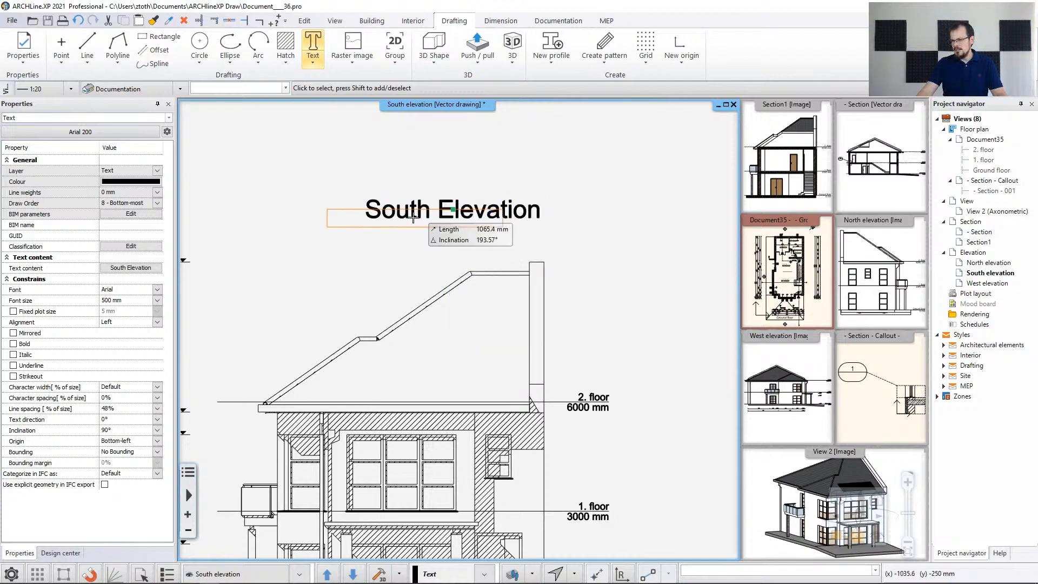
left_click(623, 207)
scroll(660, 277, "down", 2)
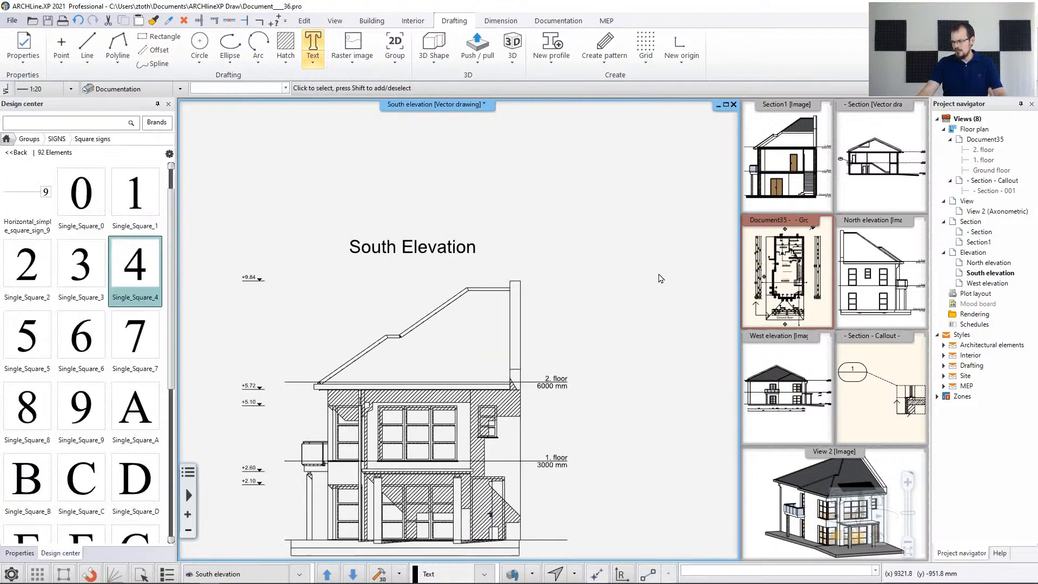
middle_click_drag(606, 283, 619, 214)
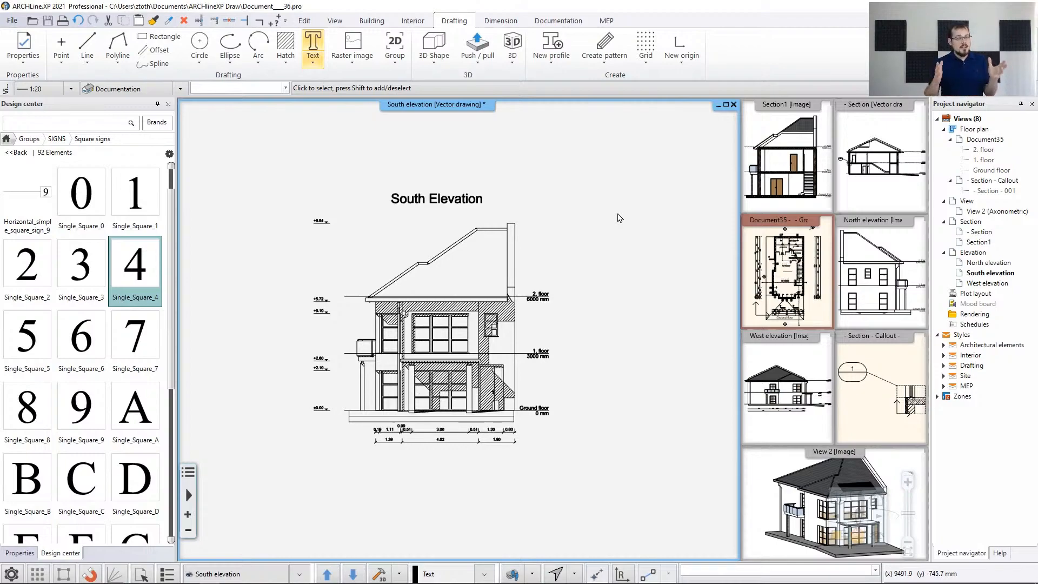
Step: Inspect the properties of the right-hand window in the first-floor window group, then deselect it
scroll(471, 338, "up", 4)
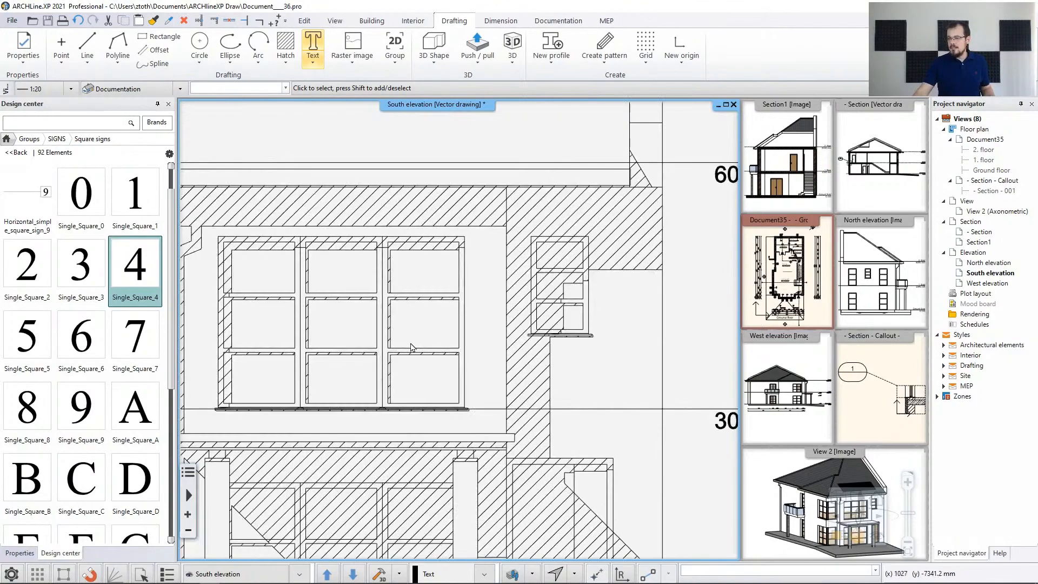
left_click(419, 354)
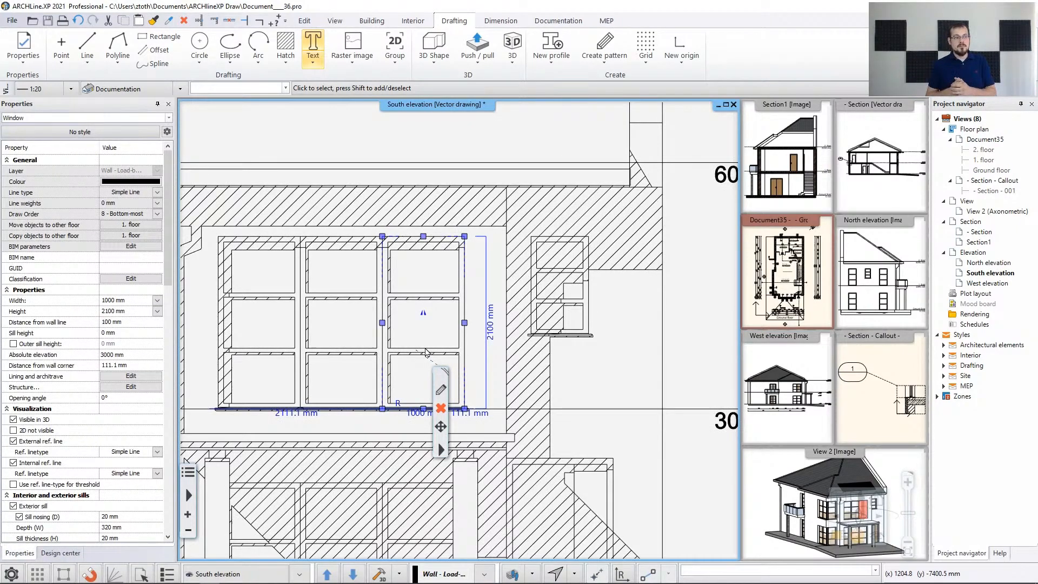
scroll(410, 306, "down", 4)
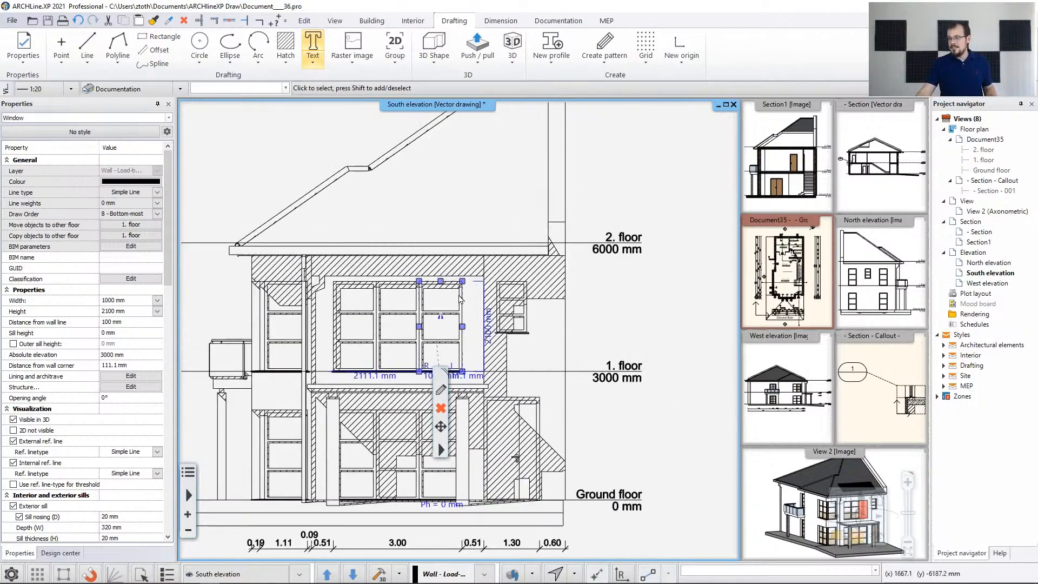
scroll(652, 209, "down", 1)
left_click(651, 208)
scroll(600, 240, "down", 1)
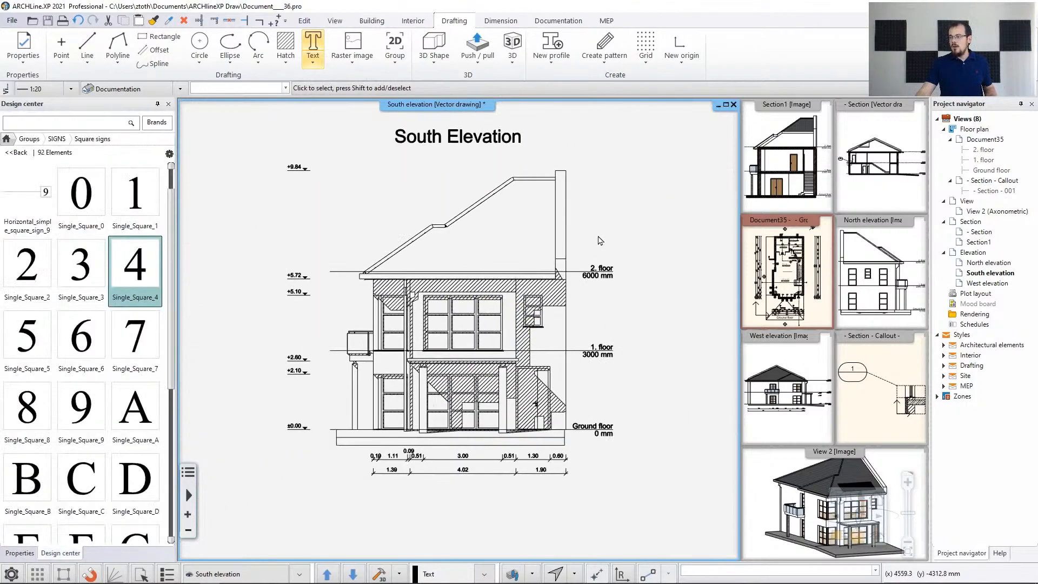
middle_click_drag(590, 232, 605, 250)
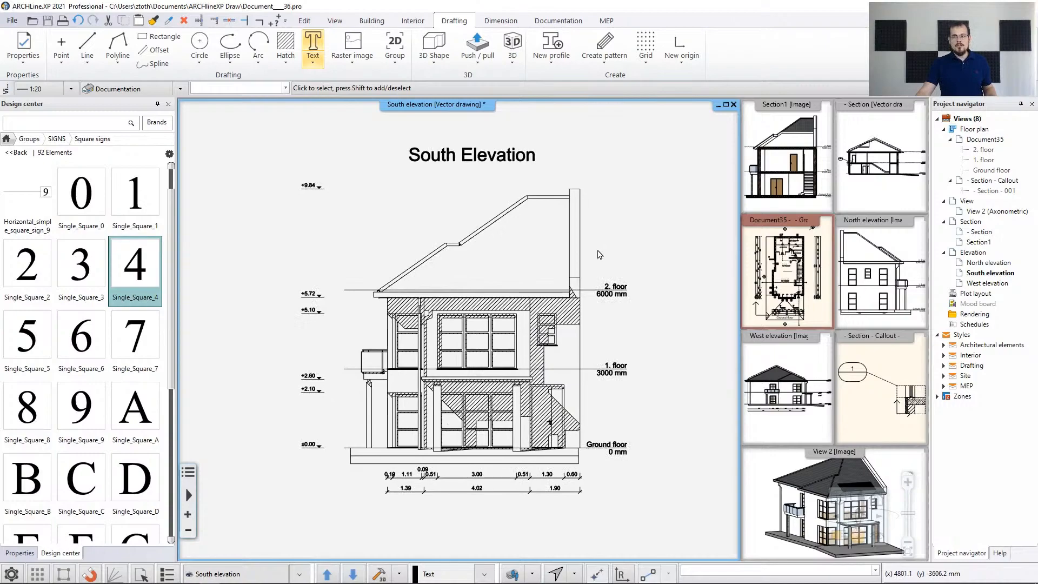
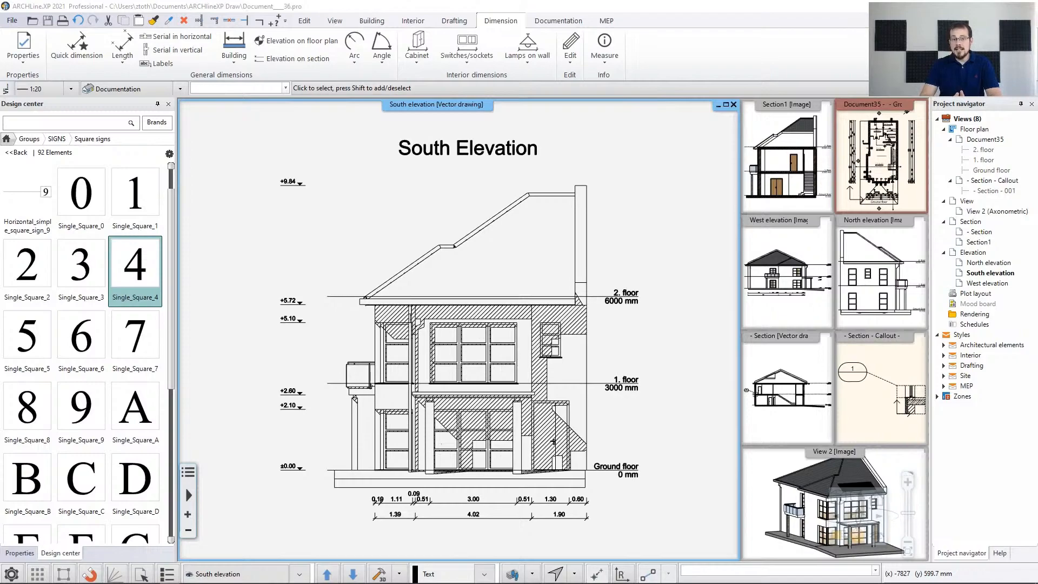
Step: Bring the section drawing with the staircase and callout into the main window in place of the south elevation
left_click(793, 345)
left_click_drag(810, 377, 476, 541)
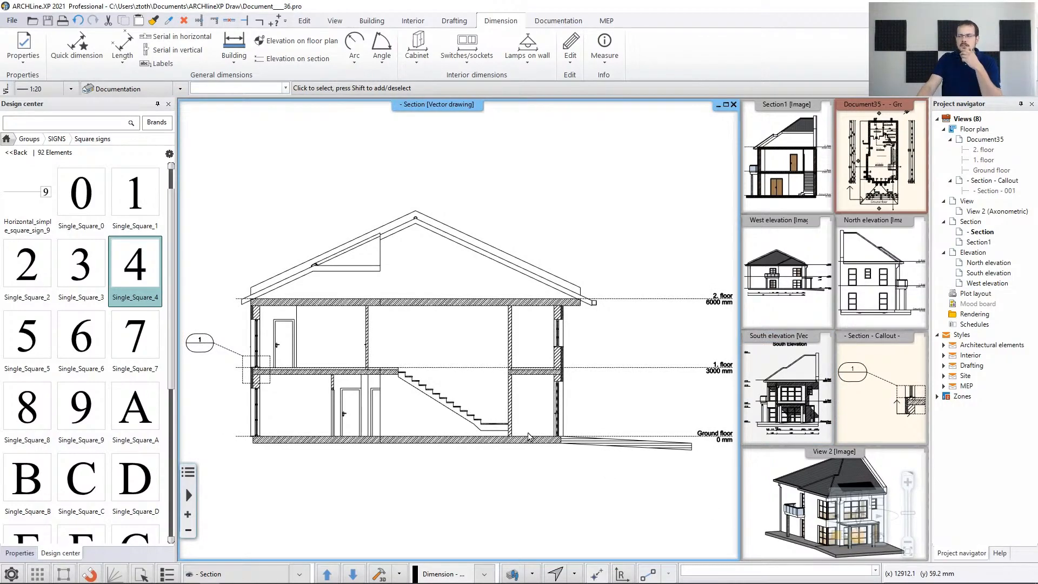
scroll(332, 302, "up", 3)
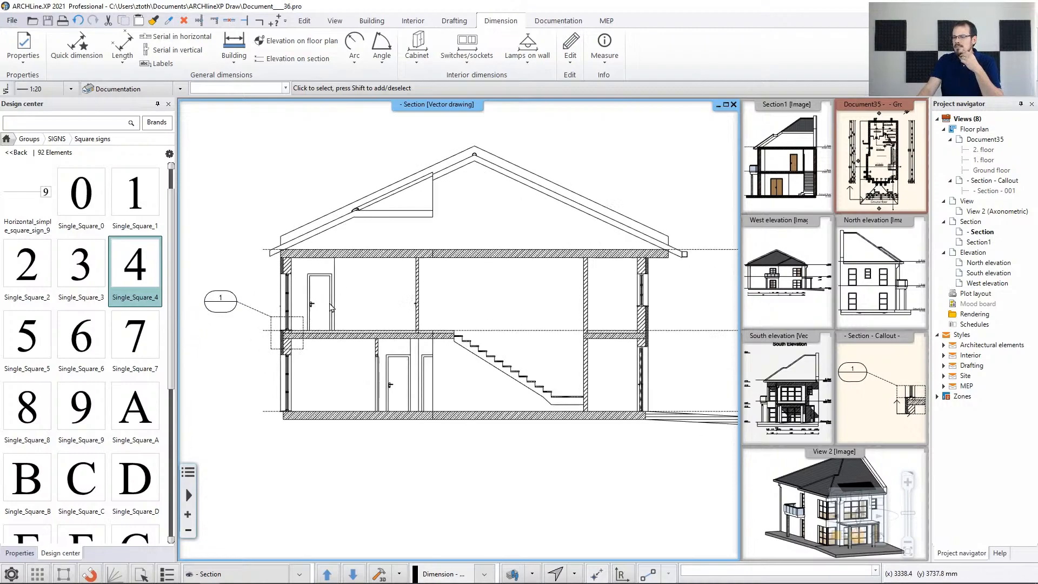
middle_click_drag(369, 289, 348, 286)
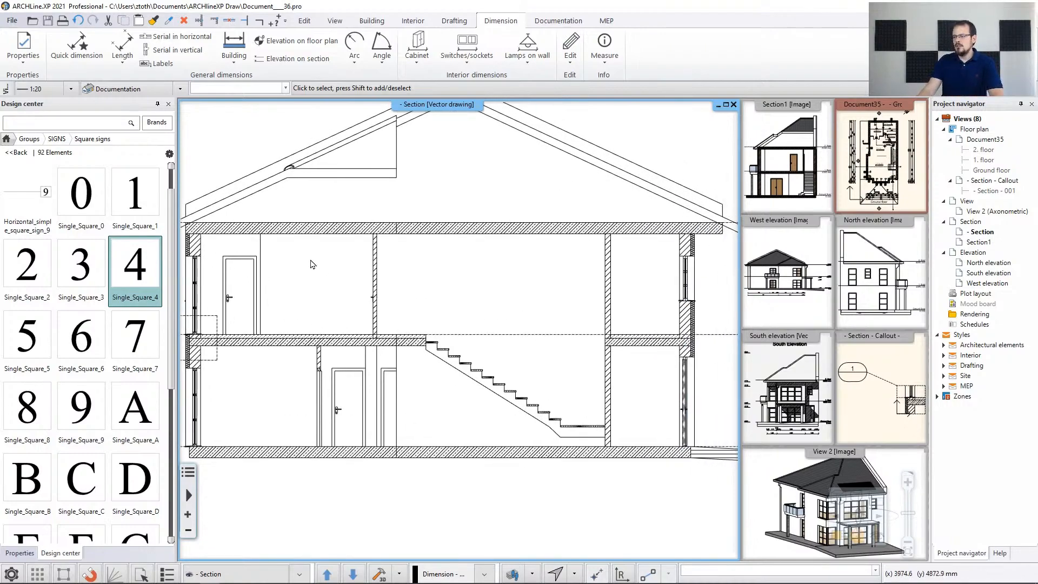
middle_click_drag(238, 308, 296, 255)
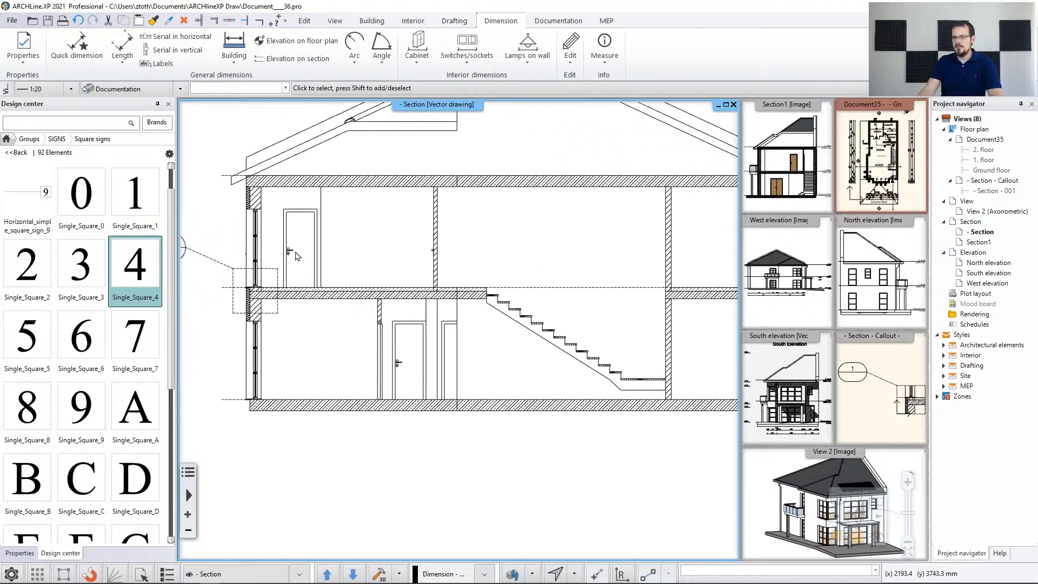
Step: Start a horizontal serial dimension in the Normal length dimension style across the first floor's left exterior wall, placing its line below the upper slab
left_click(190, 40)
scroll(343, 285, "up", 2)
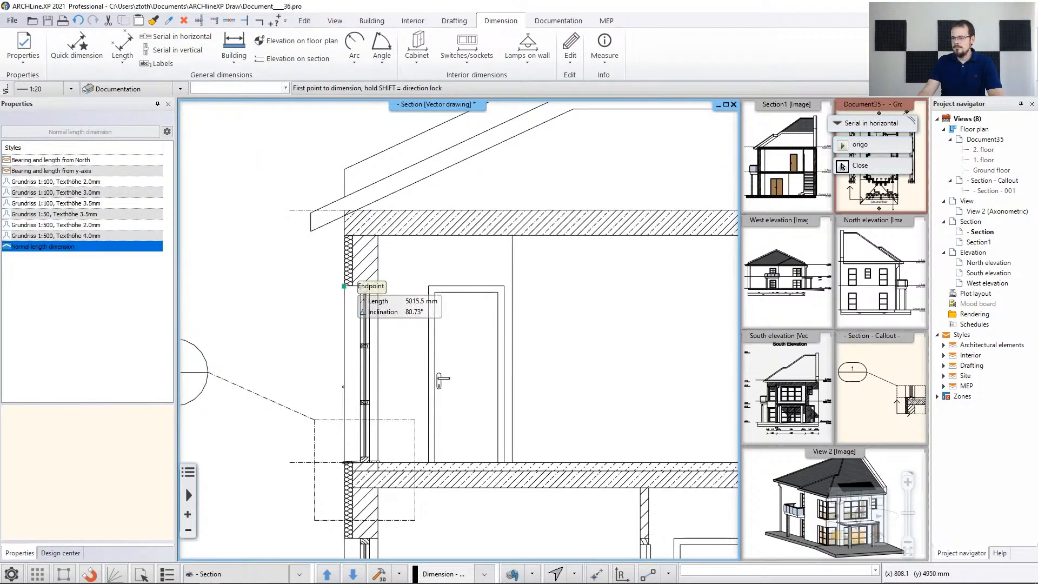
scroll(344, 285, "up", 2)
left_click(439, 252)
left_click(503, 261)
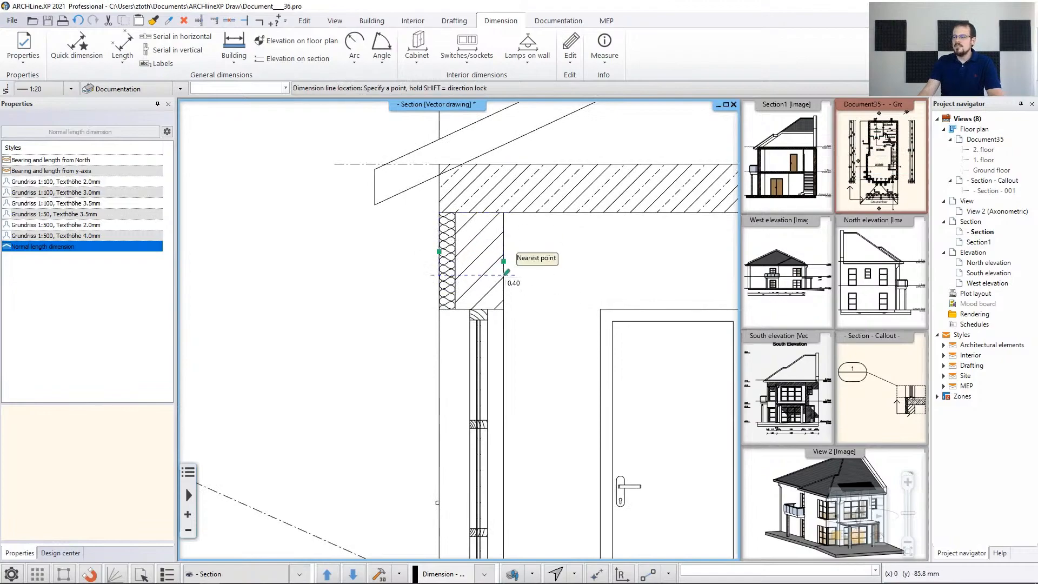
left_click(507, 270)
Step: Extend the first-floor dimension row across the left room and the partition wall, aligning the partition's text with the row
scroll(611, 267, "down", 4)
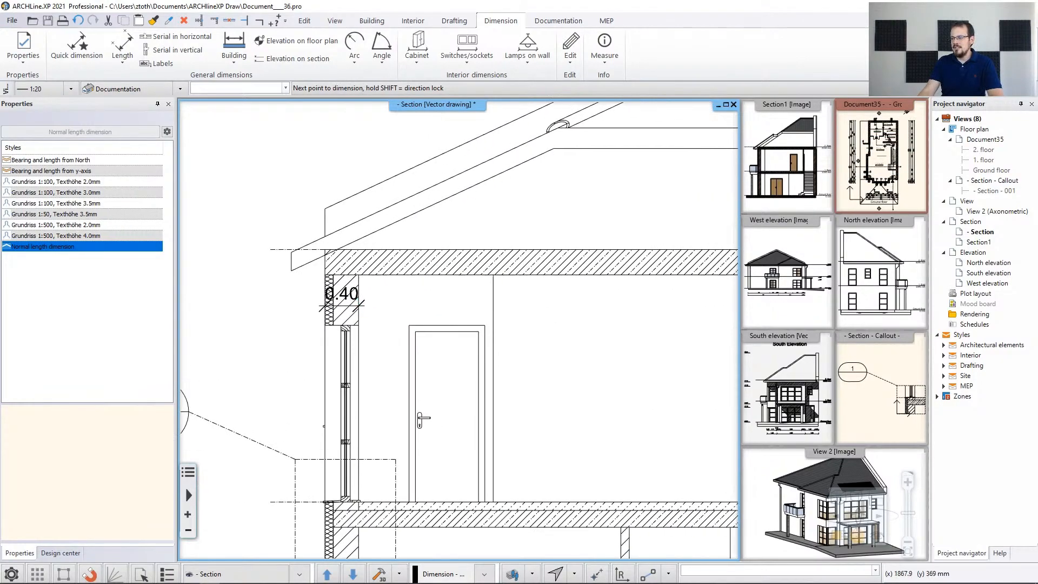
left_click(652, 305)
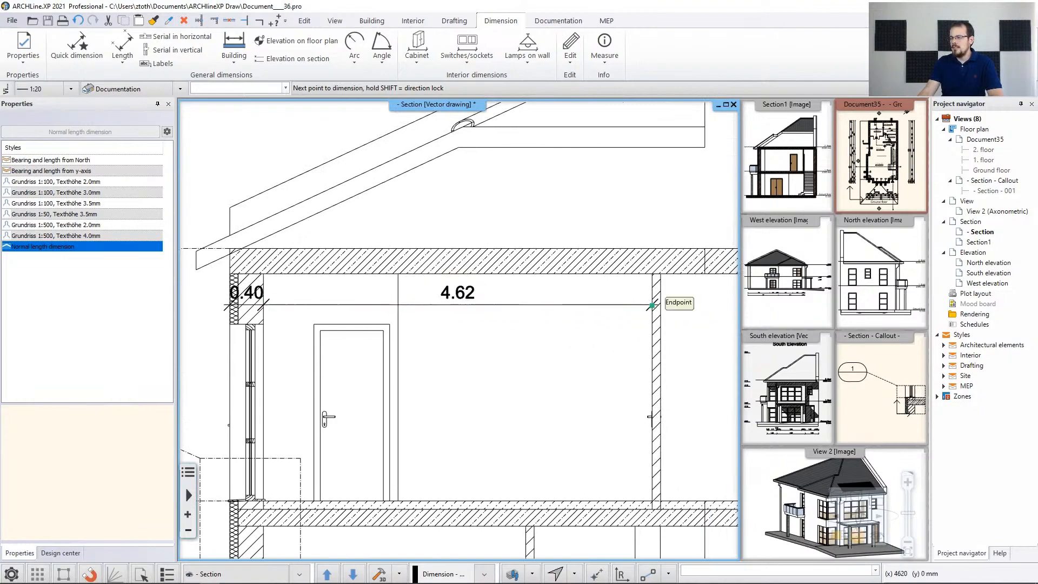
right_click(659, 305)
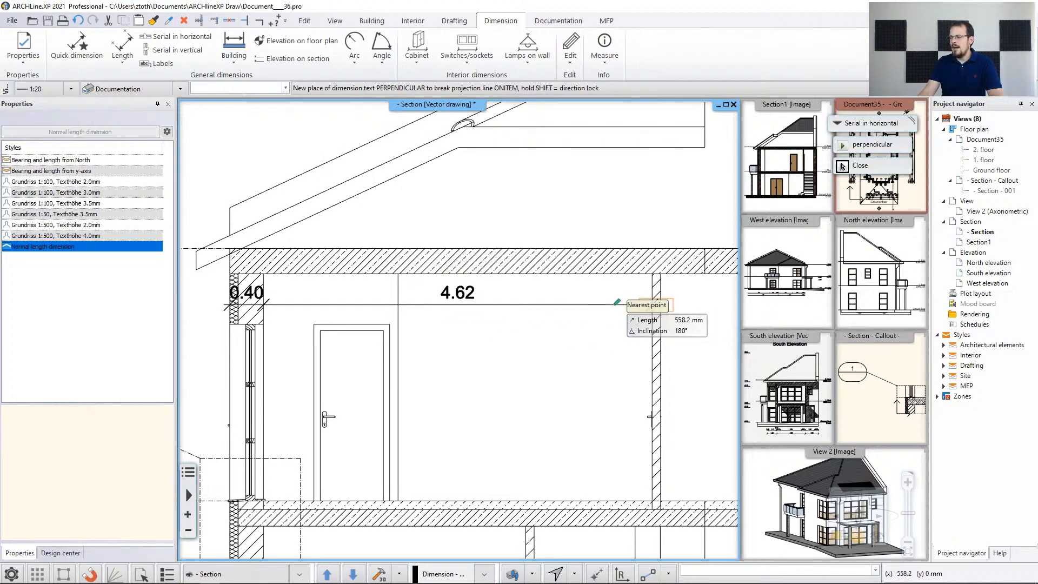
left_click(468, 292)
Step: Continue the first-floor dimension row across the central space and the thickness of the interior wall beyond the stairs
scroll(677, 311, "down", 3)
middle_click_drag(594, 319, 276, 325)
left_click(582, 323)
right_click(583, 323)
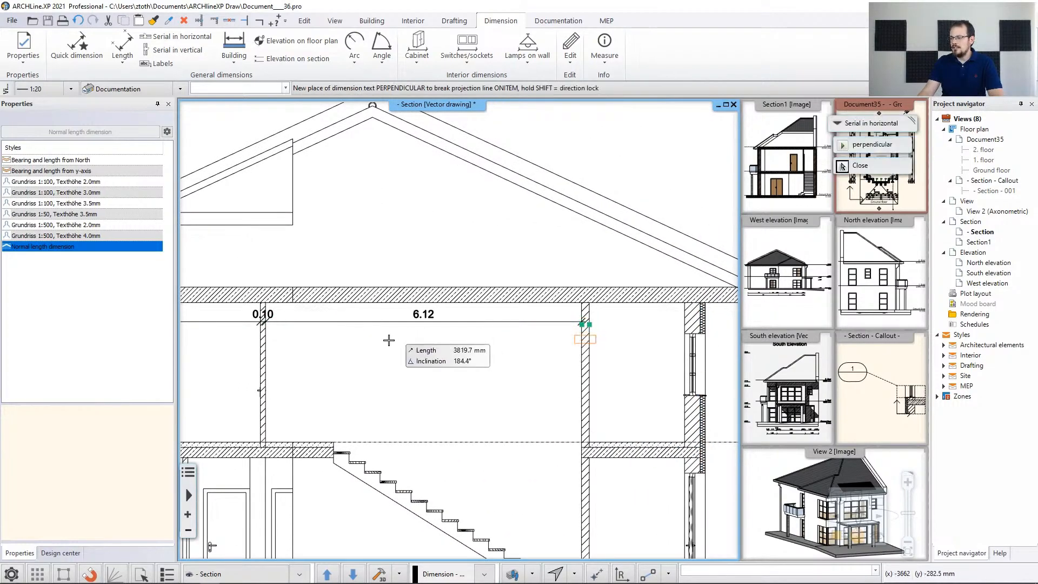
scroll(260, 322, "up", 3)
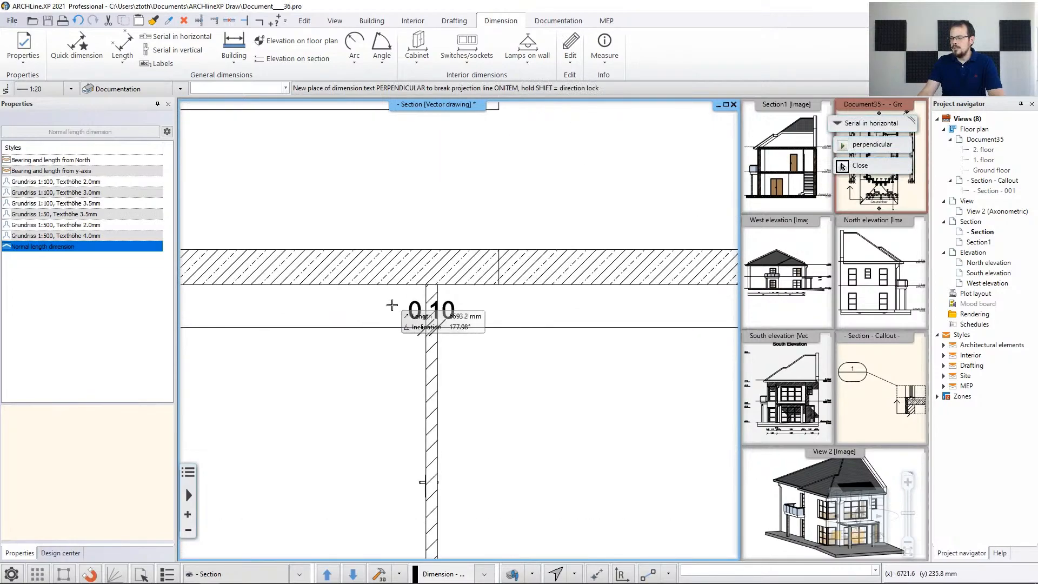
scroll(579, 323, "down", 5)
middle_click_drag(659, 327, 343, 352)
Step: Complete the first-floor dimension row across the right room, the right exterior wall and the slab overhang, ending the row at the slab edge
scroll(567, 376, "up", 2)
scroll(594, 383, "up", 2)
left_click(503, 312)
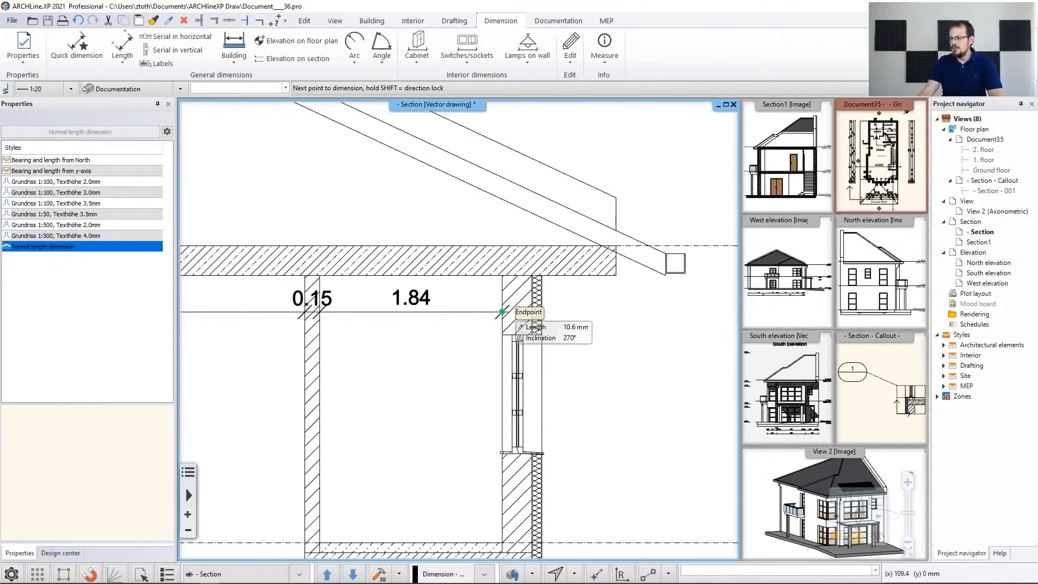
right_click(541, 306)
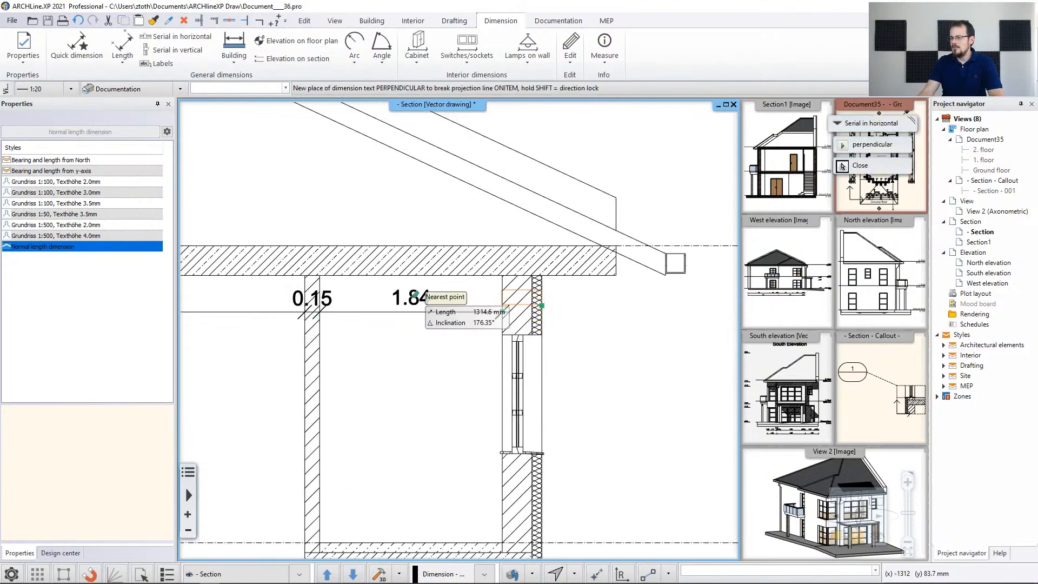
left_click(412, 298)
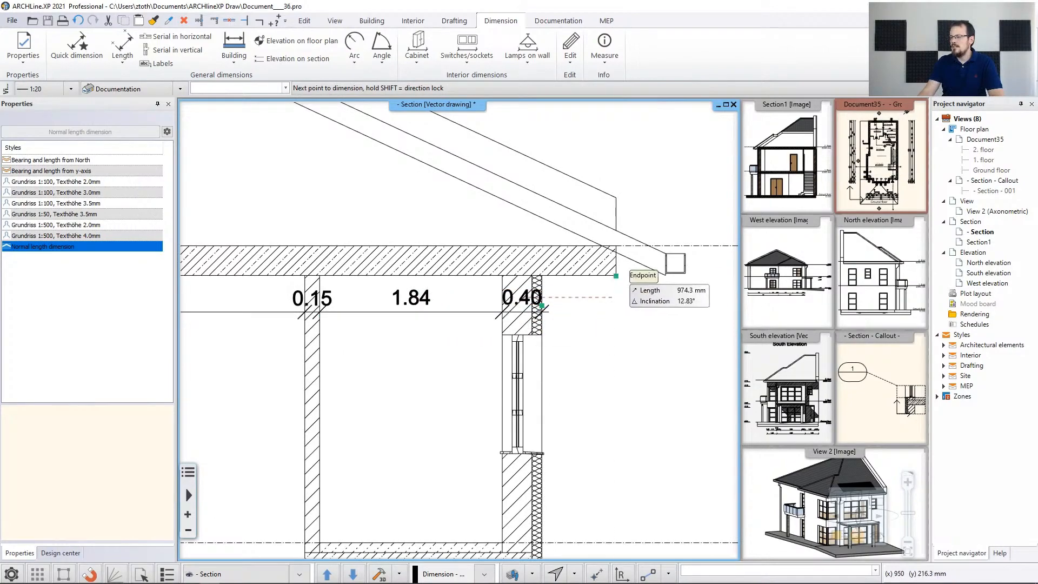
left_click(615, 275)
scroll(655, 344, "down", 2)
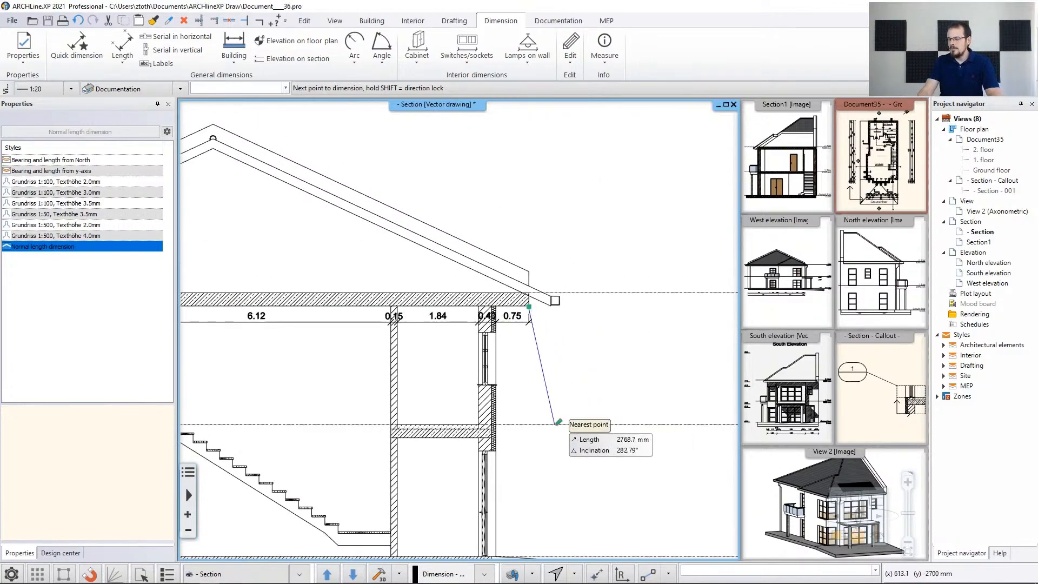
scroll(558, 422, "down", 2)
scroll(540, 305, "down", 2)
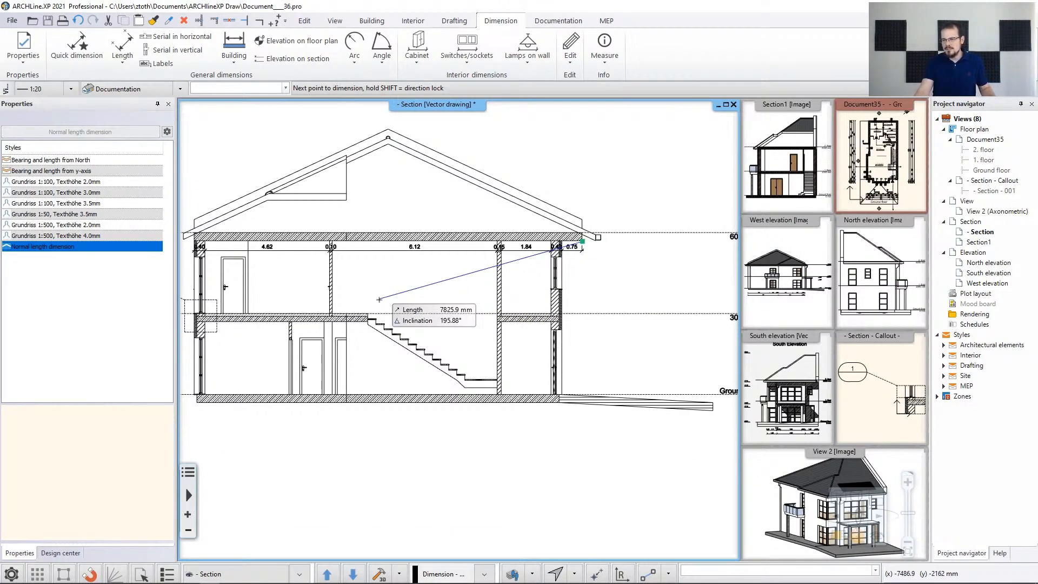
middle_click_drag(379, 299, 411, 277)
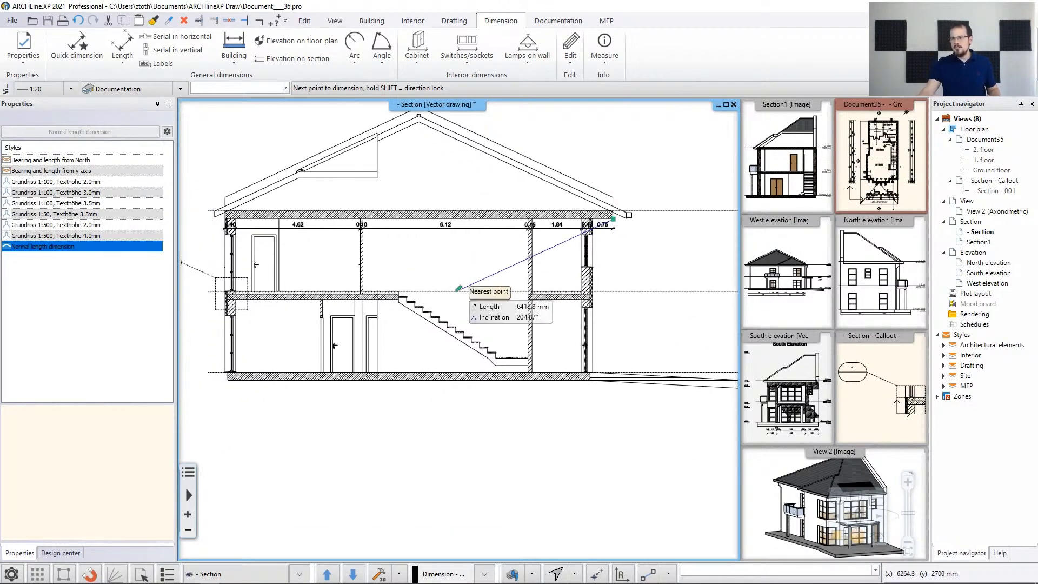
right_click(498, 272)
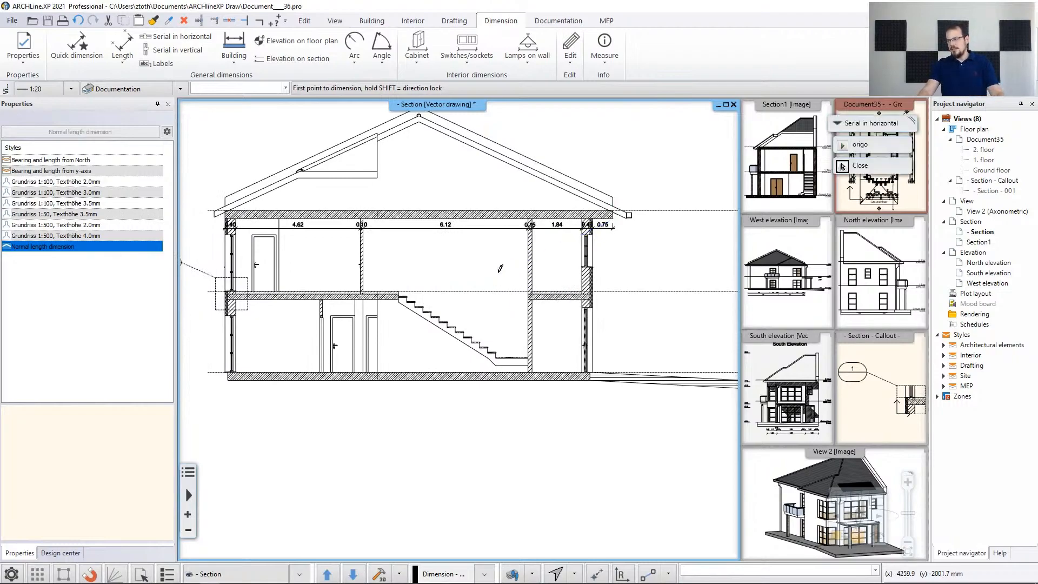
Step: Start a ground-floor dimension row below the ground slab, covering the left exterior wall, the left room and the partition wall
scroll(332, 346, "up", 4)
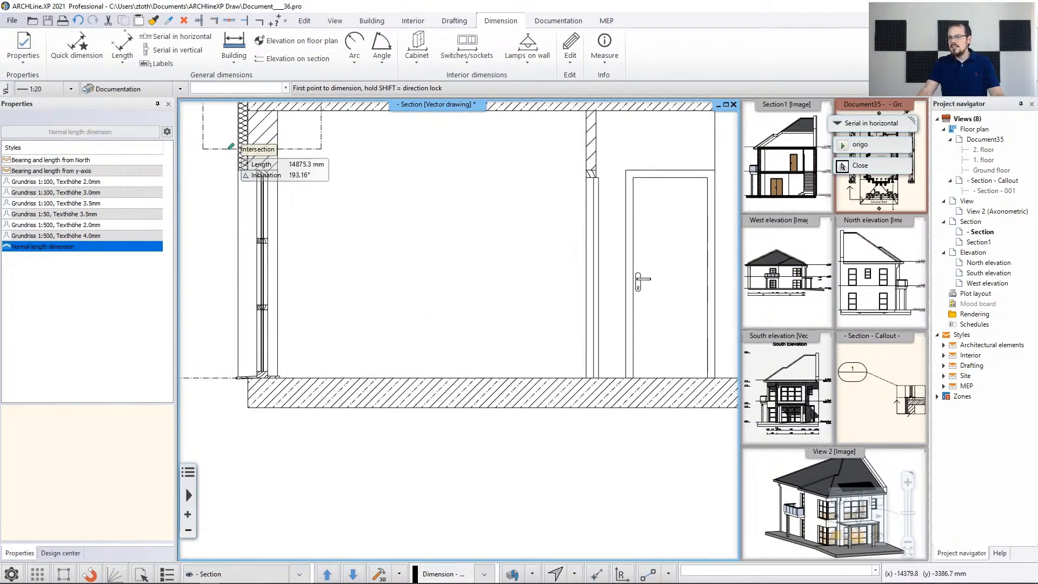
left_click(238, 171)
left_click(277, 171)
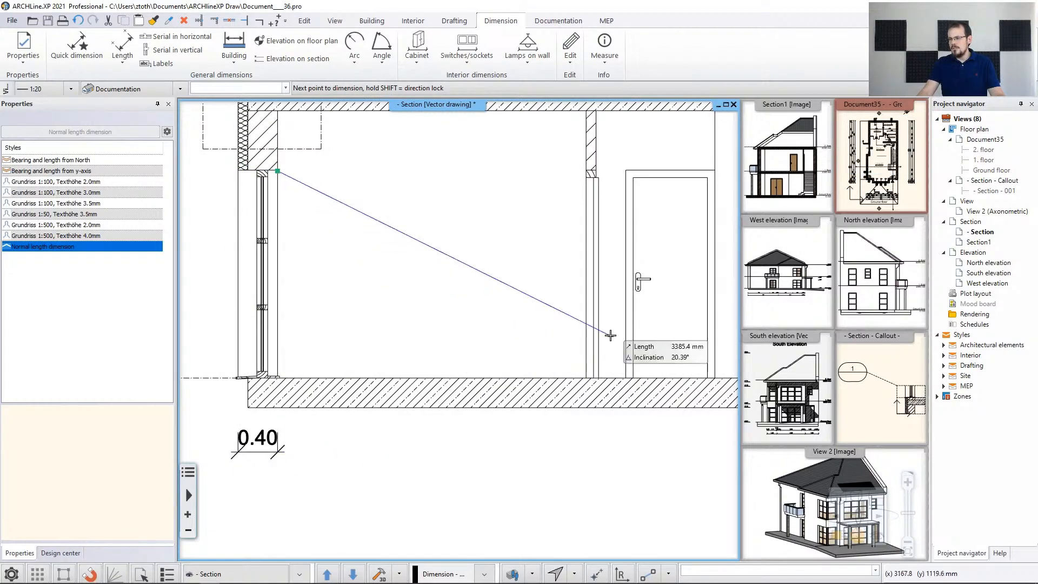
left_click(586, 142)
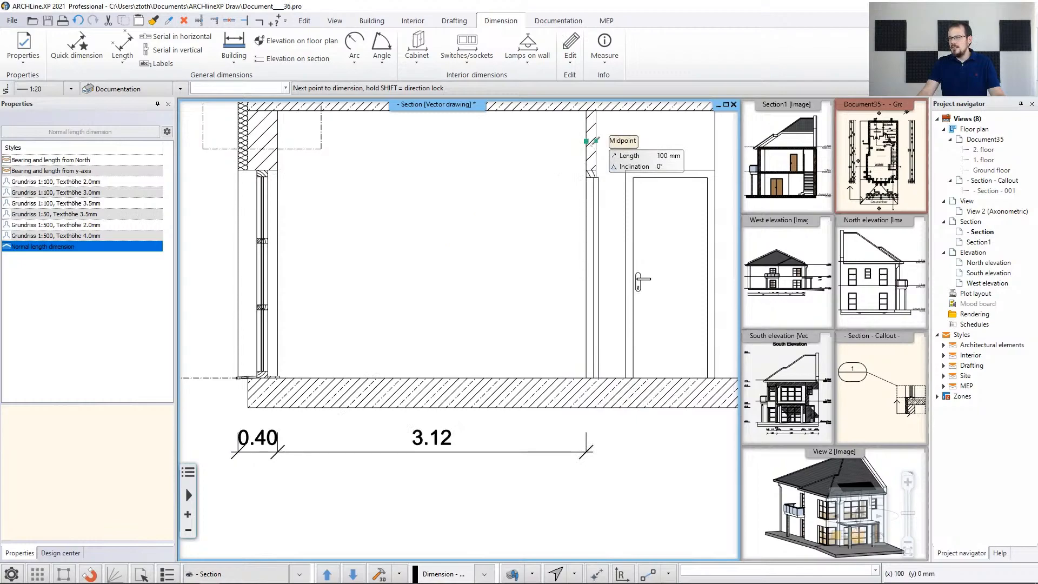
left_click(596, 142)
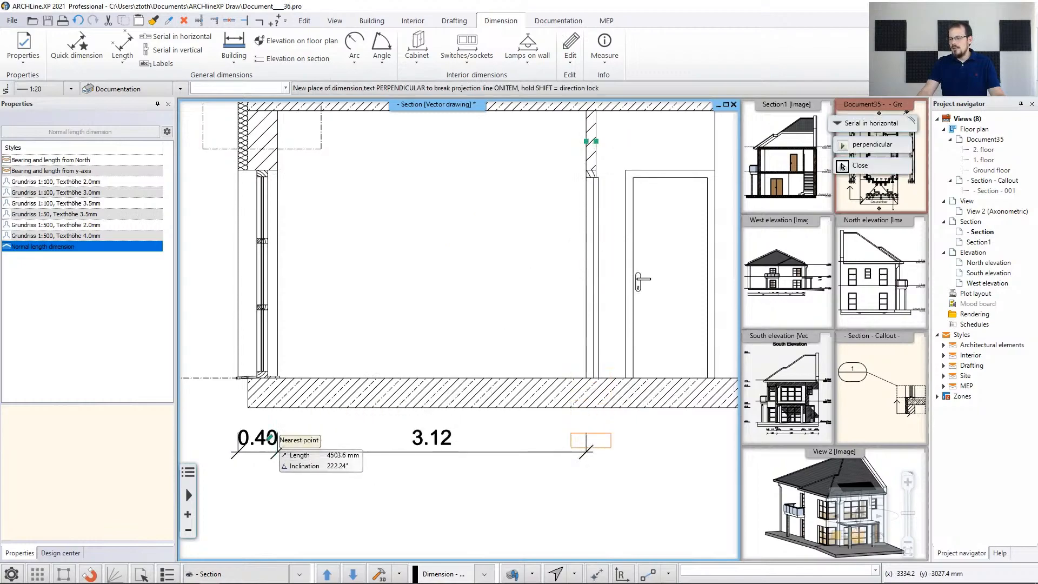
left_click(271, 437)
Step: Extend the ground-floor dimension row across the stair space and the interior wall, aligning the wall's text with the row
scroll(599, 435, "down", 3)
middle_click_drag(665, 357, 238, 371)
left_click(496, 244)
left_click(502, 244)
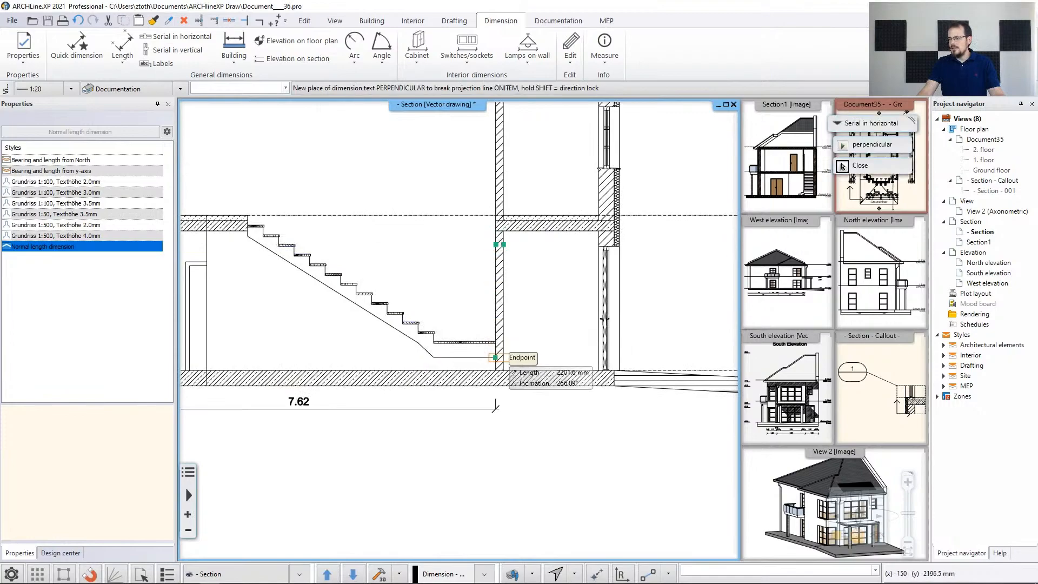
scroll(420, 393, "up", 1)
scroll(420, 393, "up", 2)
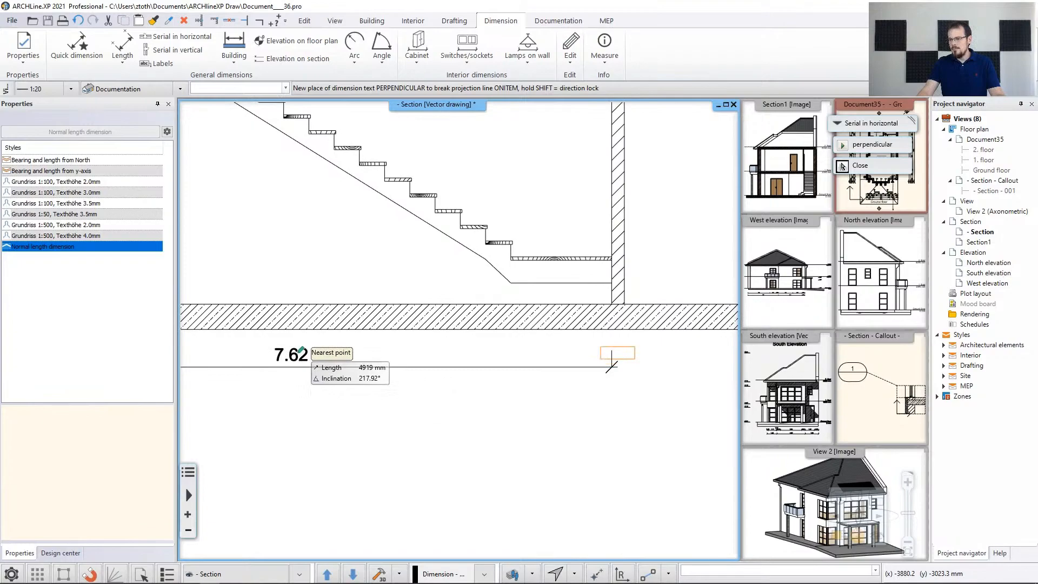
left_click(297, 354)
scroll(589, 357, "down", 2)
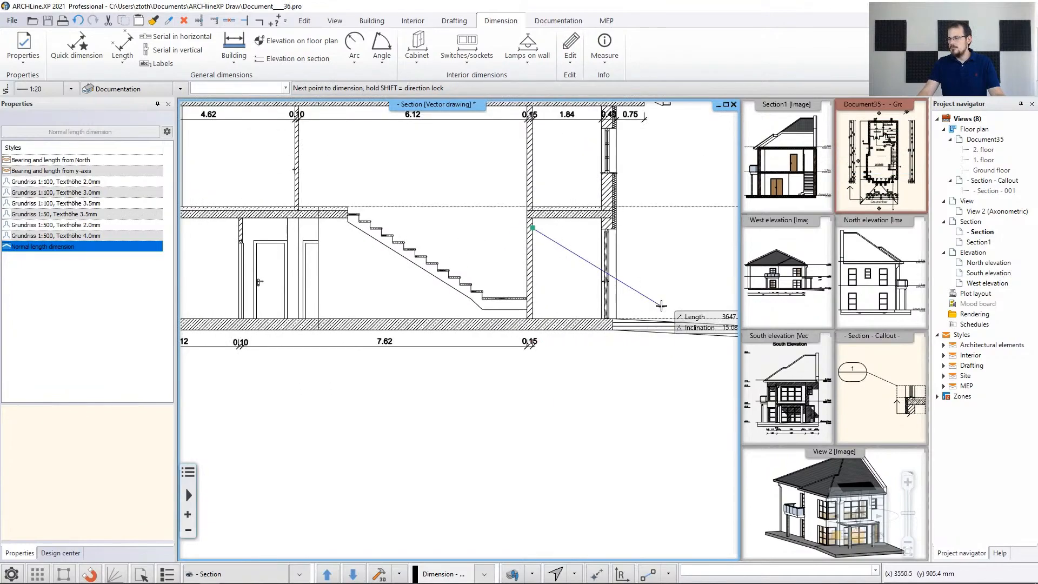
Step: Complete the ground-floor dimension row across the right room and the right exterior wall, aligning the wall's text with the row
middle_click_drag(660, 304, 518, 347)
scroll(459, 284, "up", 4)
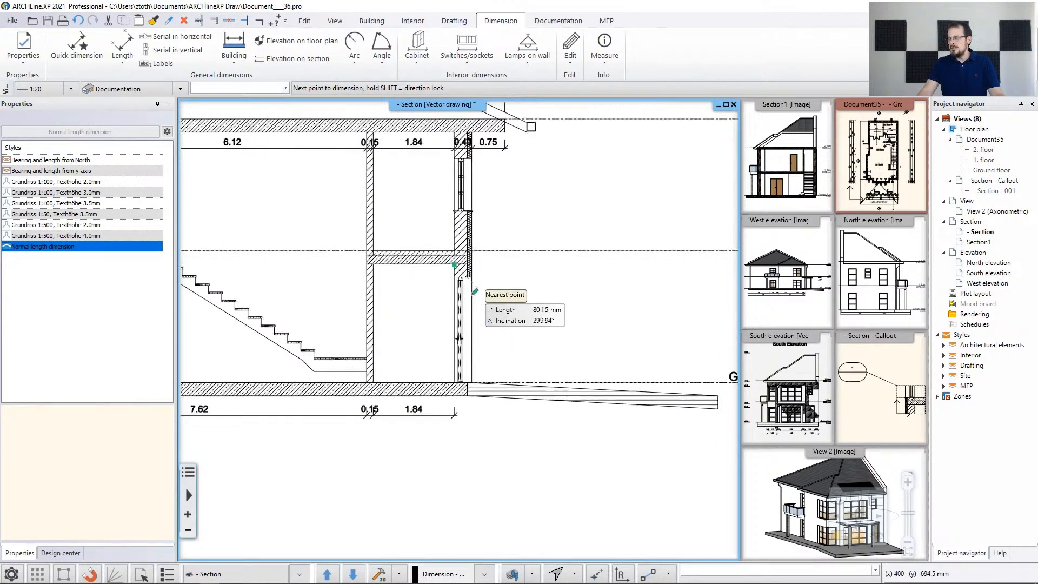
scroll(444, 289, "up", 1)
left_click(504, 275)
scroll(554, 382, "down", 6)
scroll(427, 454, "up", 3)
scroll(427, 448, "up", 2)
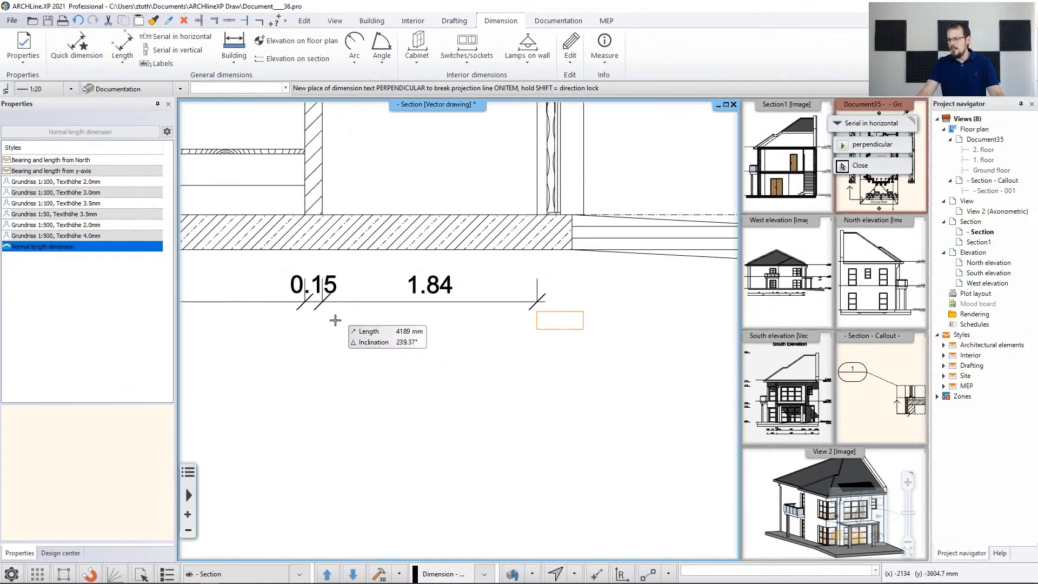
left_click(278, 285)
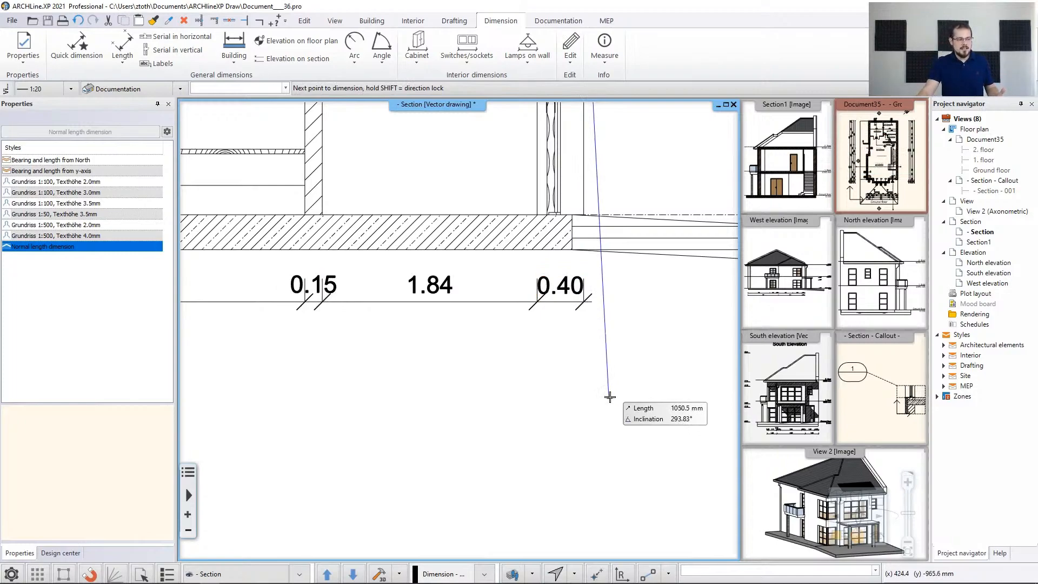
scroll(609, 395, "down", 3)
scroll(549, 352, "down", 3)
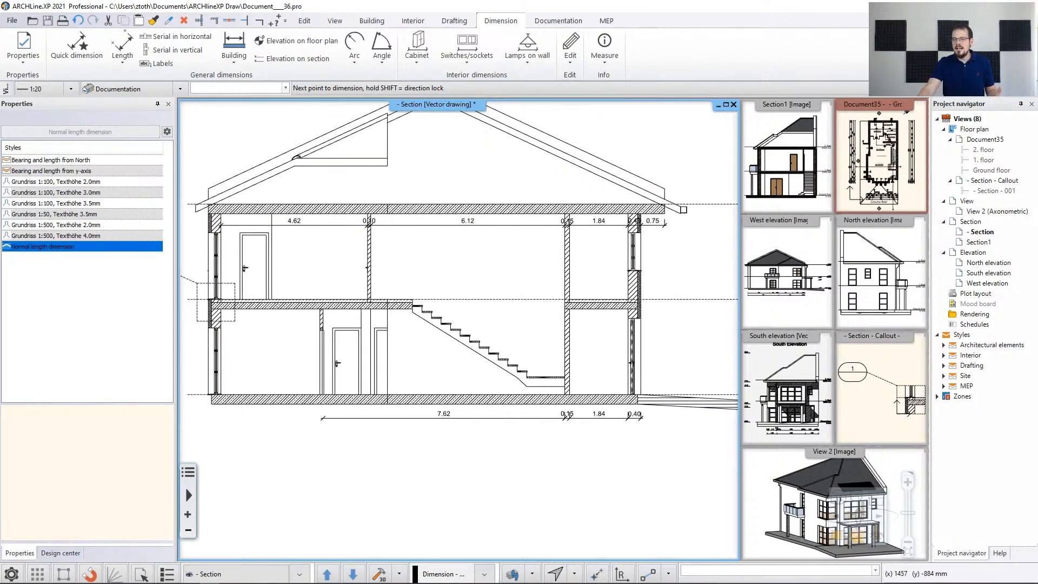
right_click(525, 427)
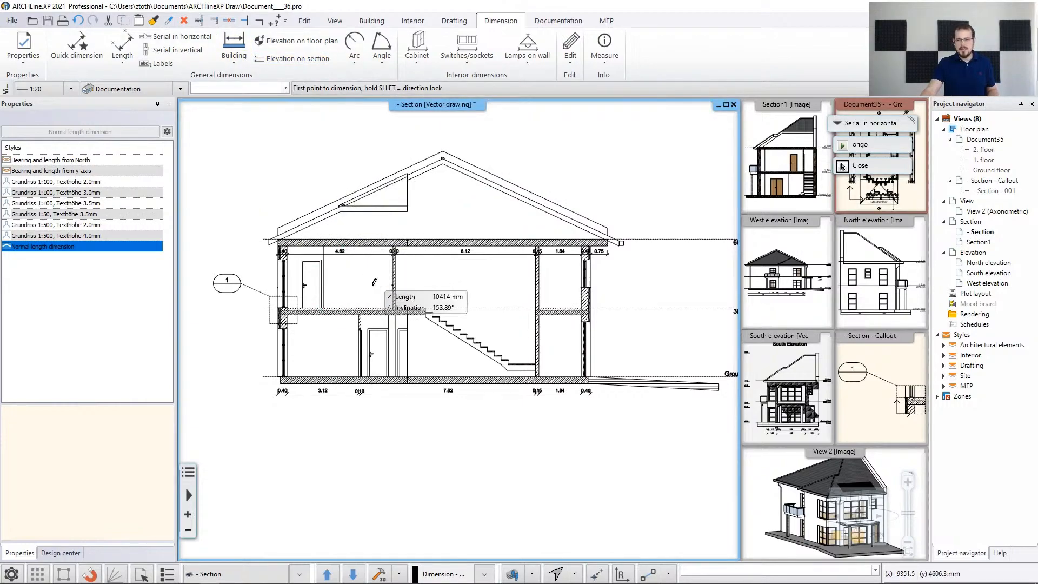
key("Escape")
Step: Start a serial vertical dimension chain through the left ground-floor room, covering the thickness of the ground slab
scroll(341, 348, "up", 3)
middle_click_drag(340, 347, 362, 330)
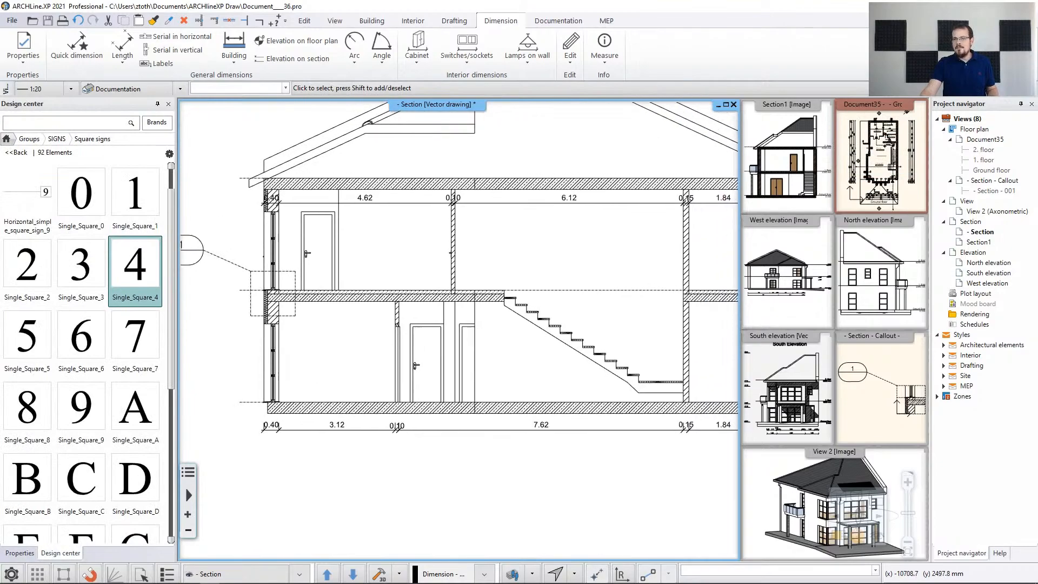
left_click(163, 50)
scroll(325, 389, "up", 2)
middle_click_drag(427, 354, 414, 415)
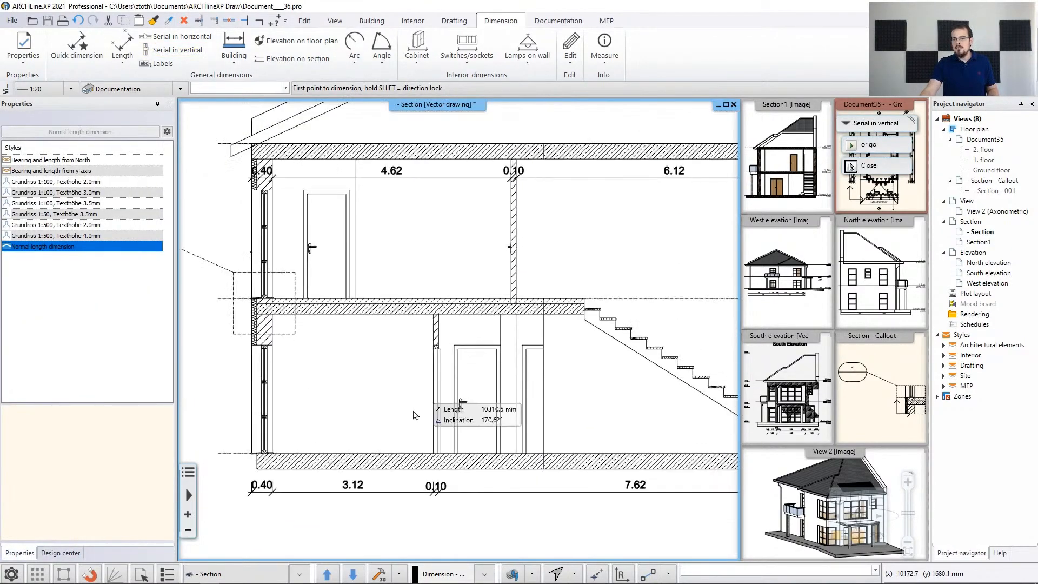
scroll(414, 415, "down", 1)
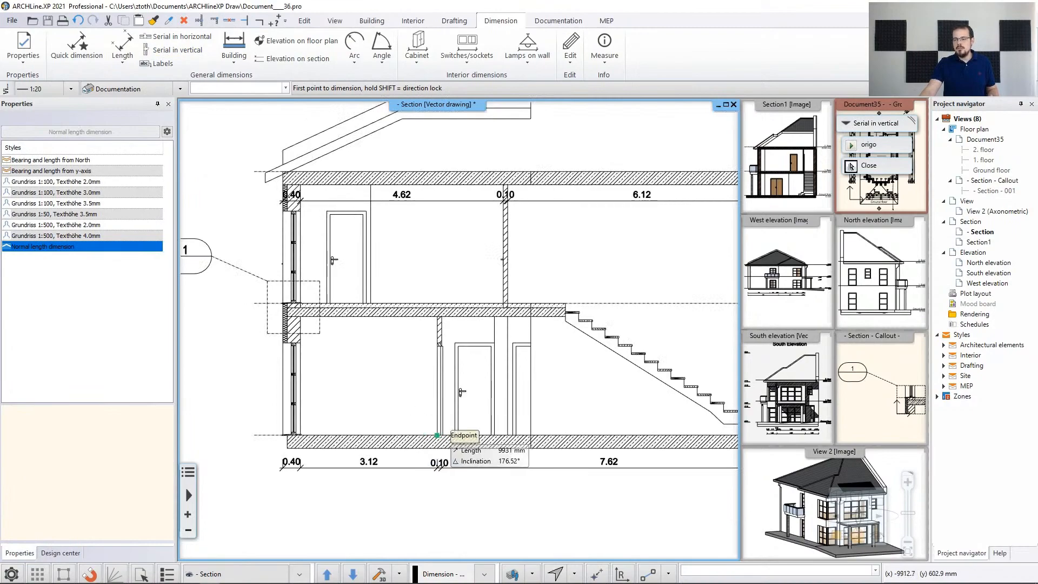
scroll(437, 435, "up", 1)
scroll(429, 411, "up", 1)
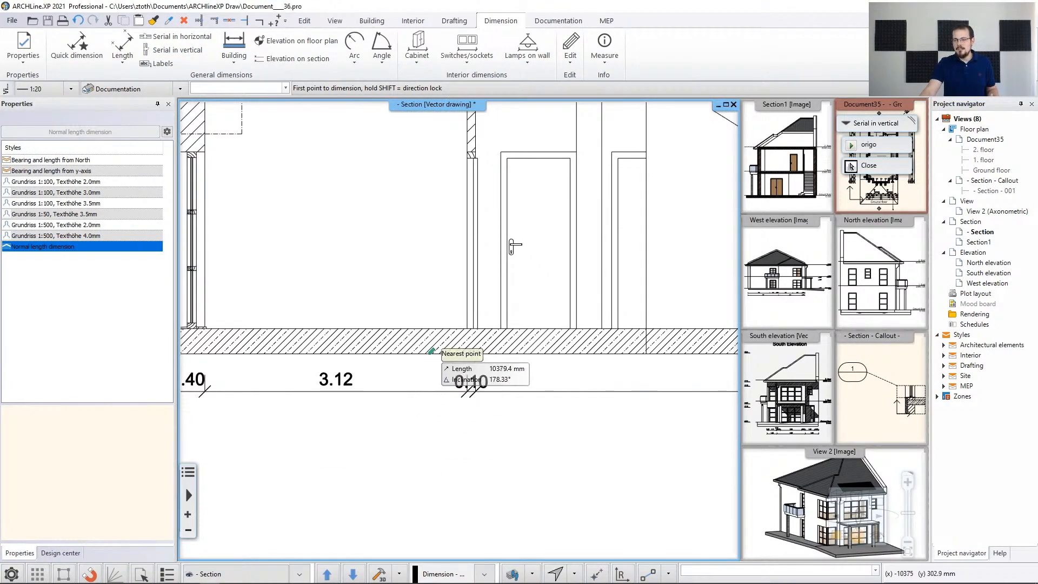
left_click(428, 354)
left_click(428, 329)
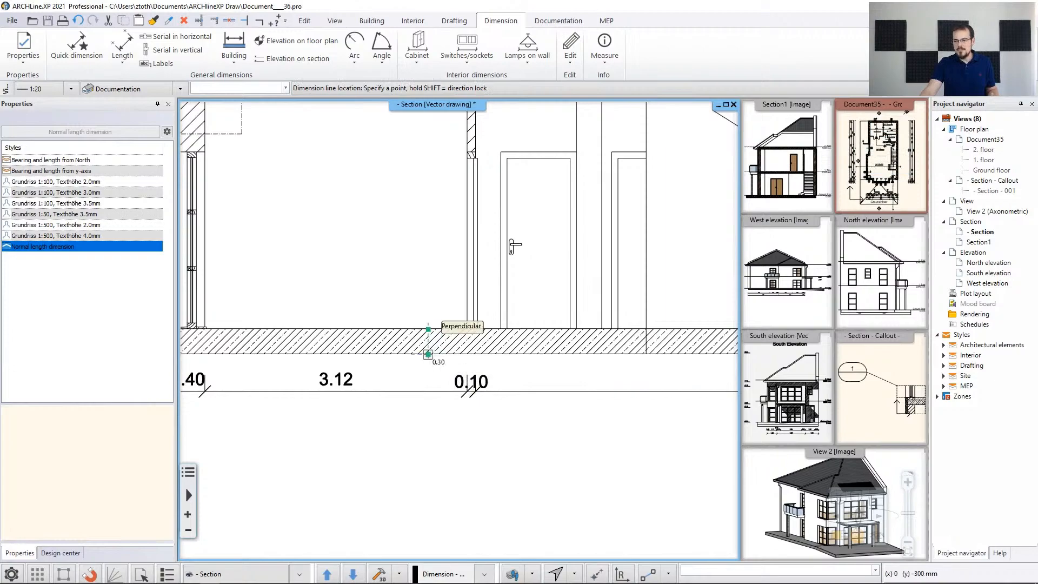
scroll(432, 353, "down", 2)
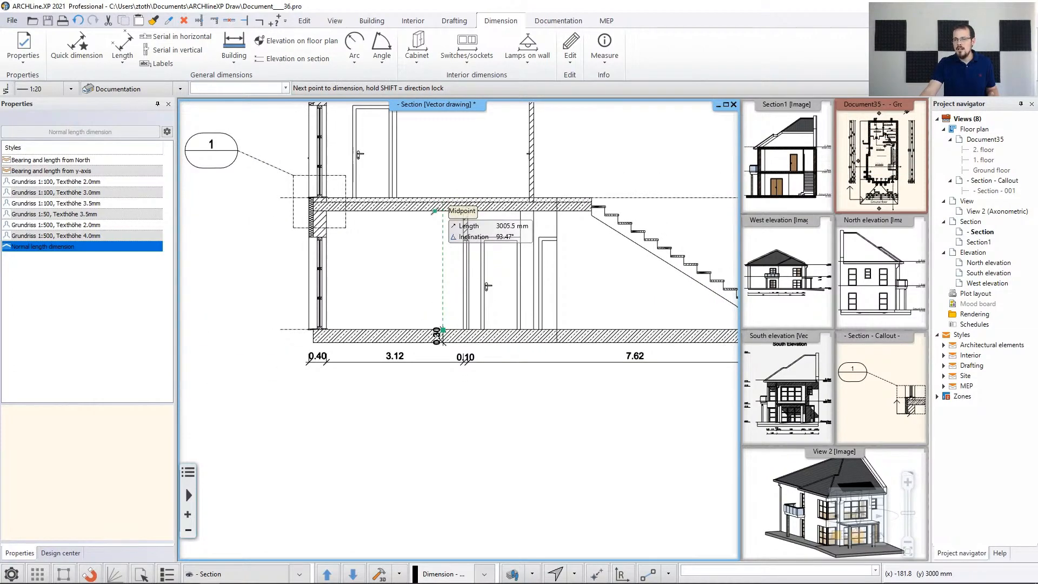
Step: Extend the vertical chain over the ground-floor room height and the full thickness of the first-floor slab and its covering
left_click(436, 211)
scroll(437, 213, "up", 3)
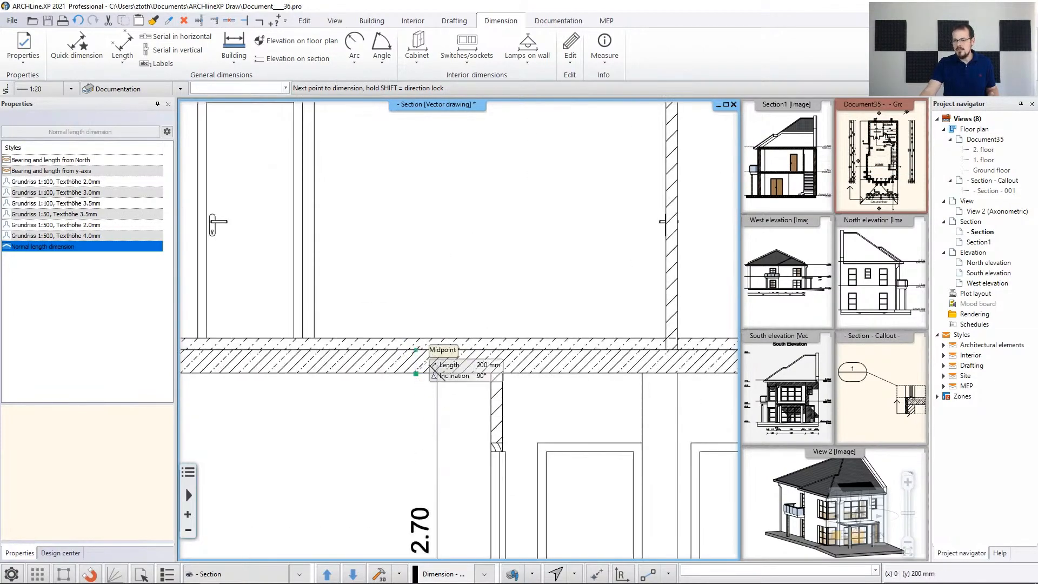
left_click(422, 335)
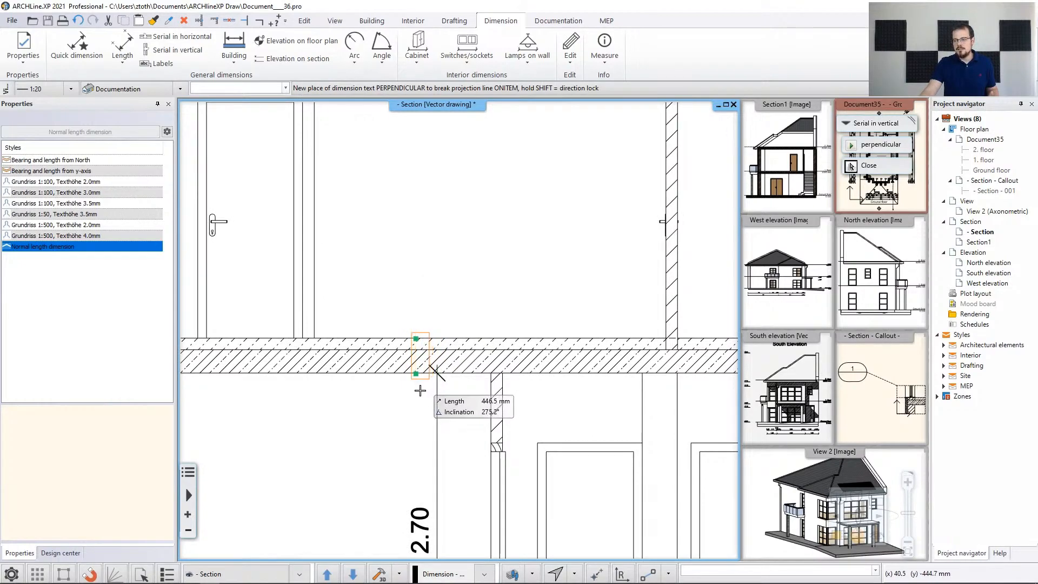
key("Return")
Step: Complete the vertical chain across the first-floor room height and the top slab, aligning the slab's text and ending the chain
middle_click_drag(458, 162, 409, 423)
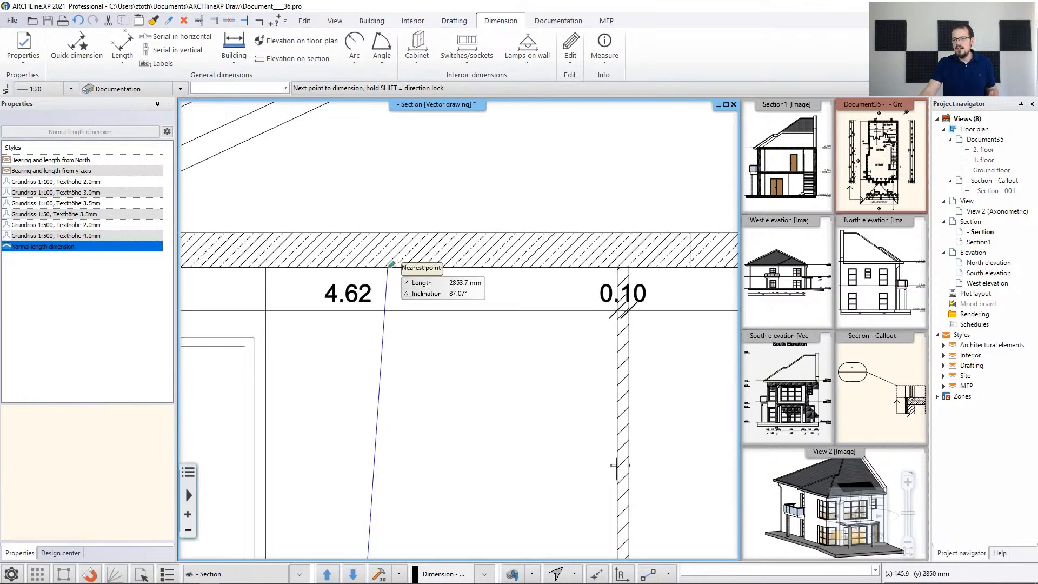
left_click(388, 233)
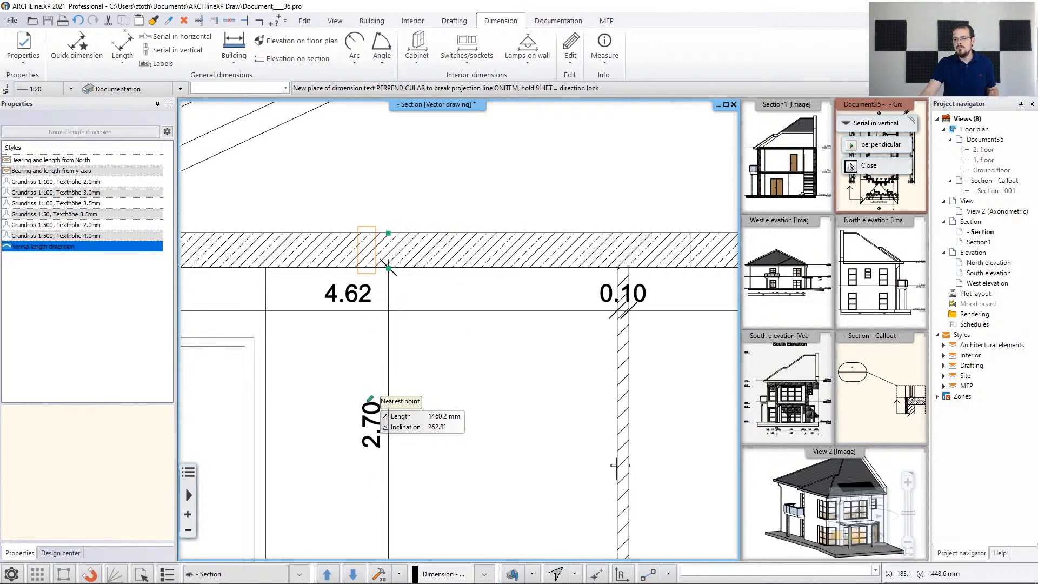
left_click(370, 400)
scroll(454, 390, "down", 3)
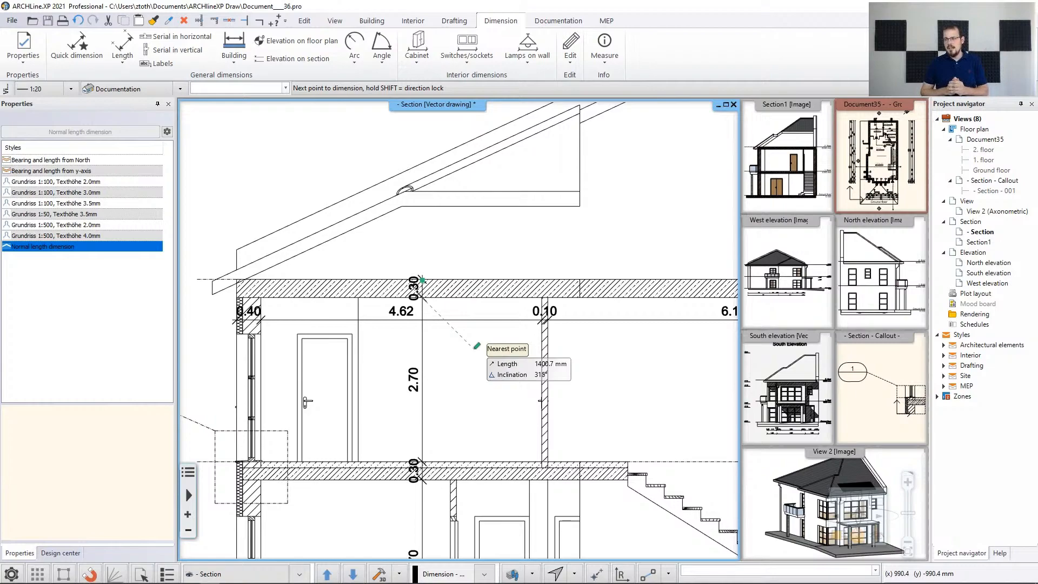
scroll(476, 345, "down", 3)
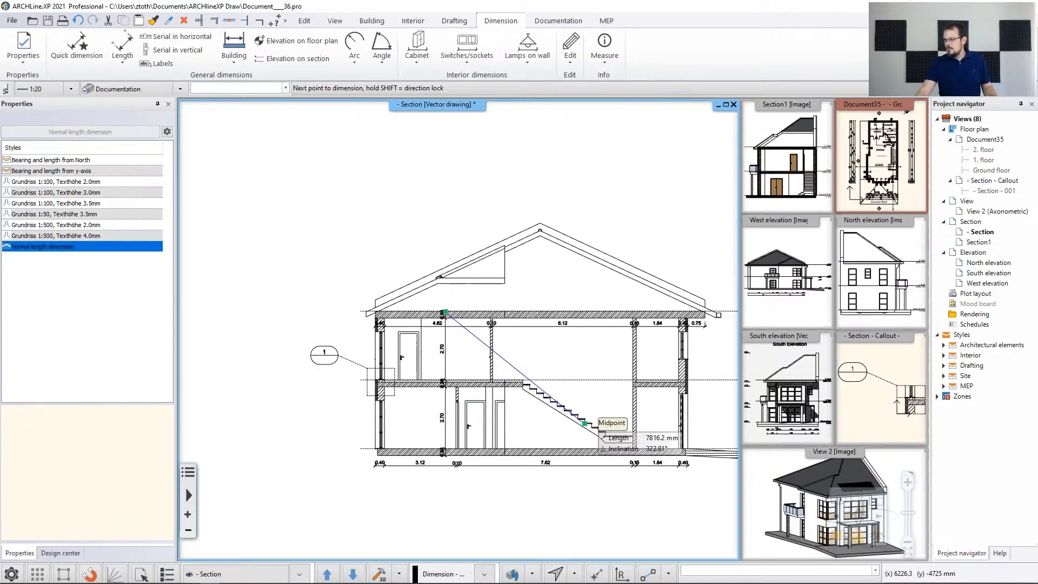
right_click(603, 415)
Step: Start a section elevation dimension at the top of the ground slab, placing its level mark outside the right exterior wall
scroll(410, 417, "up", 5)
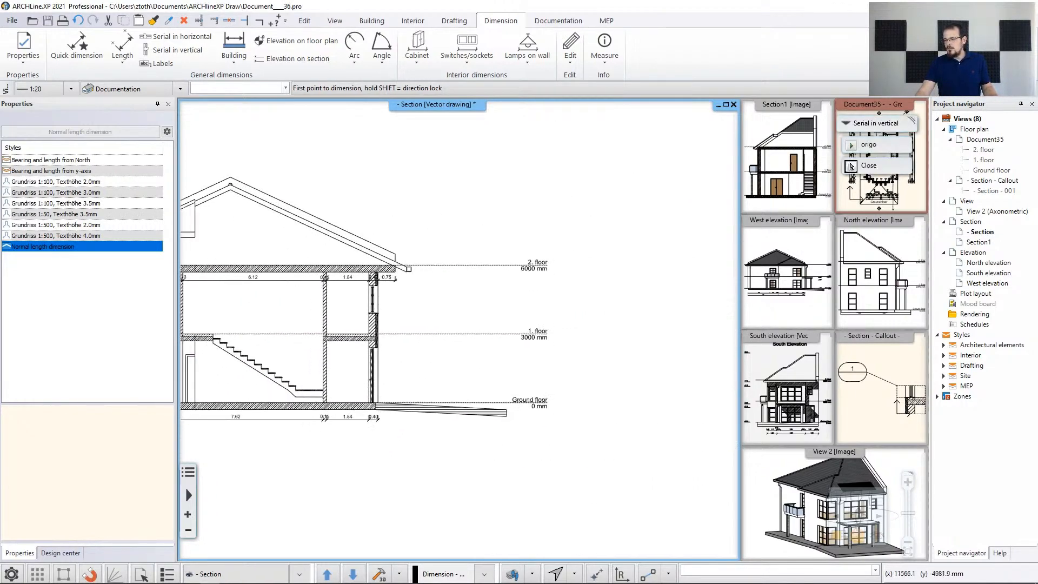
left_click(295, 58)
scroll(415, 382, "up", 2)
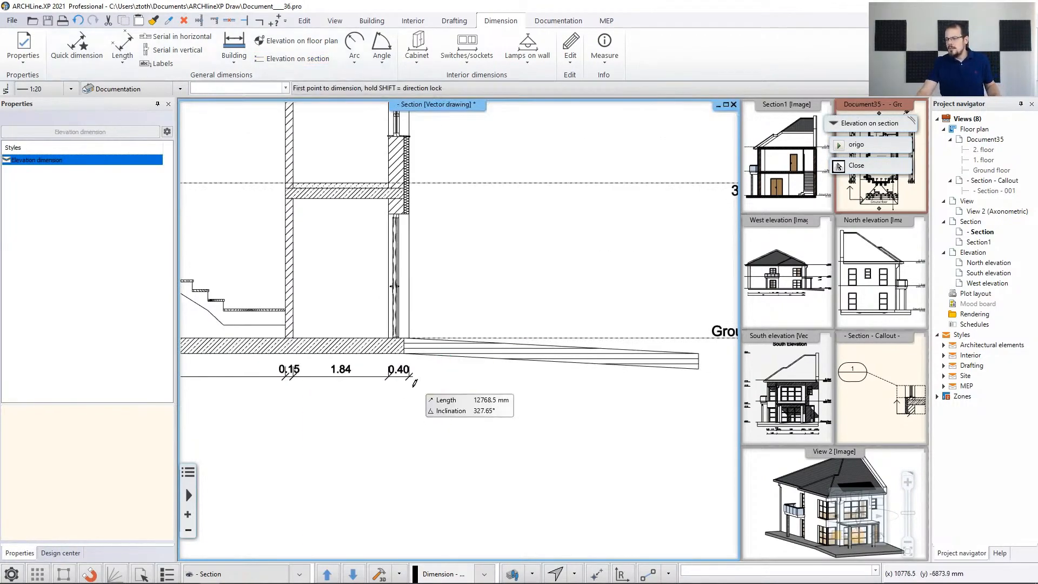
left_click(340, 338)
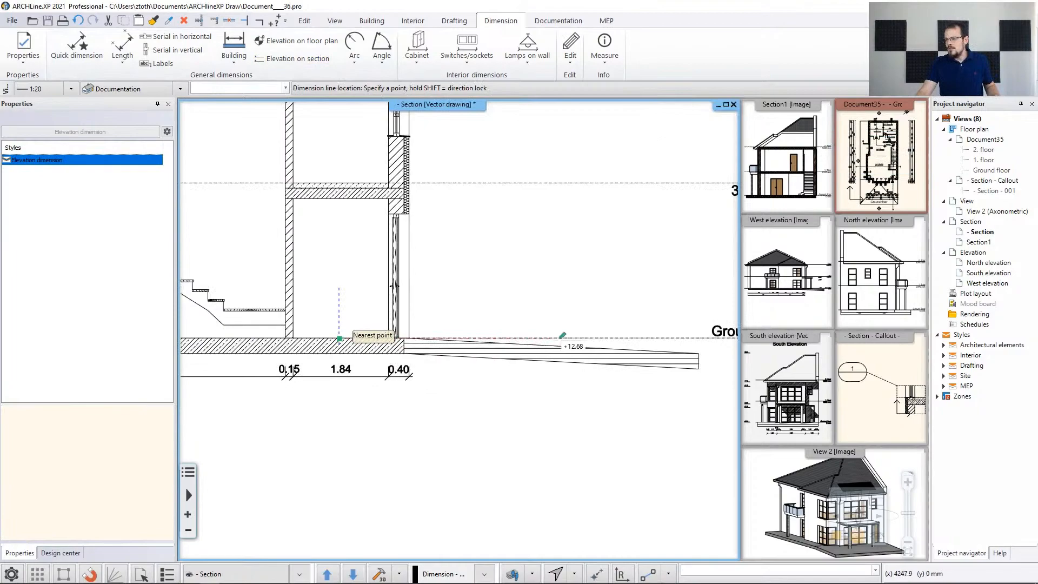
scroll(623, 241, "up", 1)
middle_click_drag(623, 240, 516, 371)
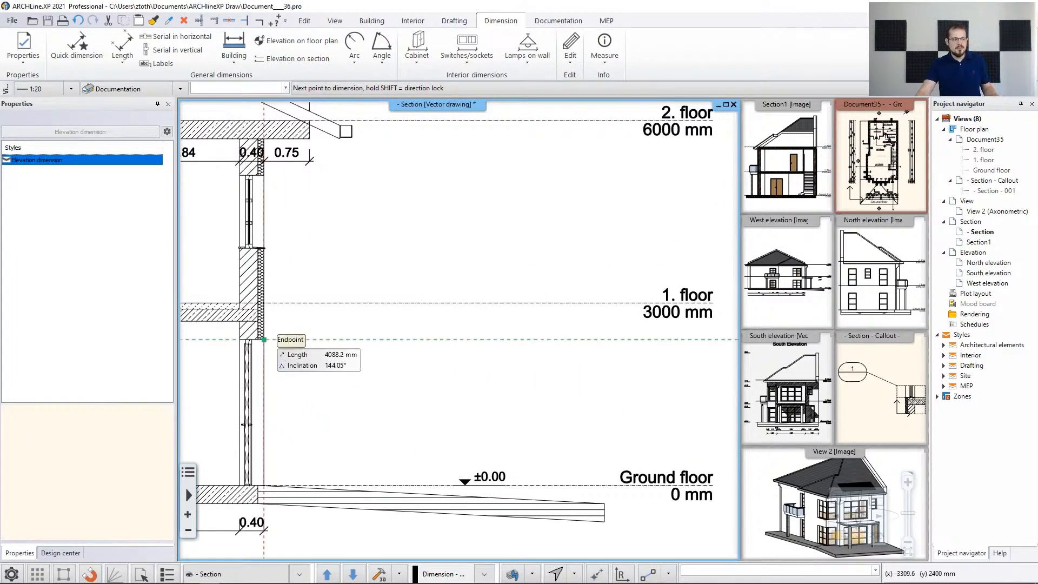
Step: Add elevation marks for the ground-floor opening's head, the underside of the first-floor slab and the first-floor level
scroll(318, 365, "up", 2)
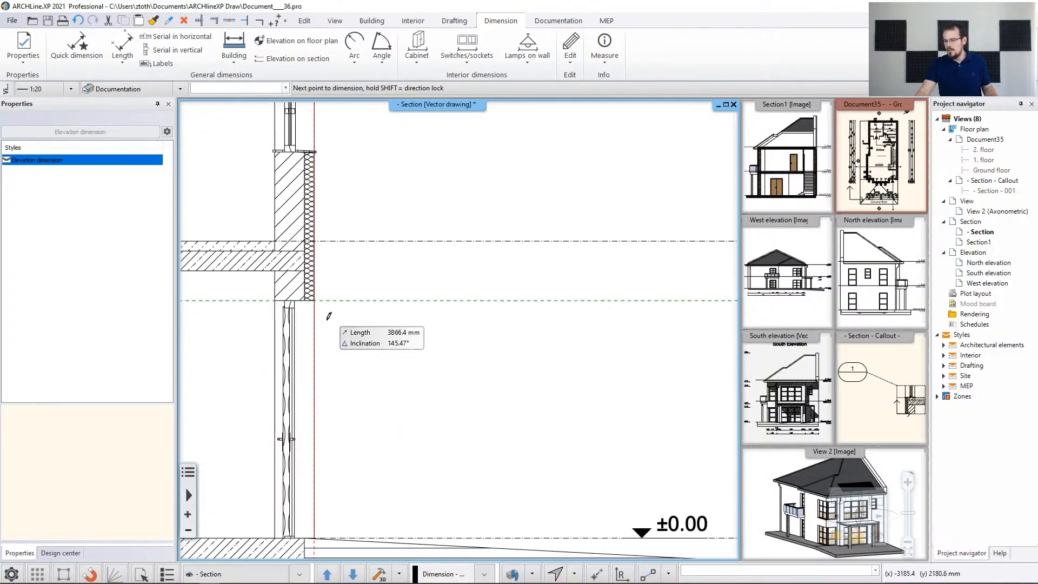
left_click(309, 300)
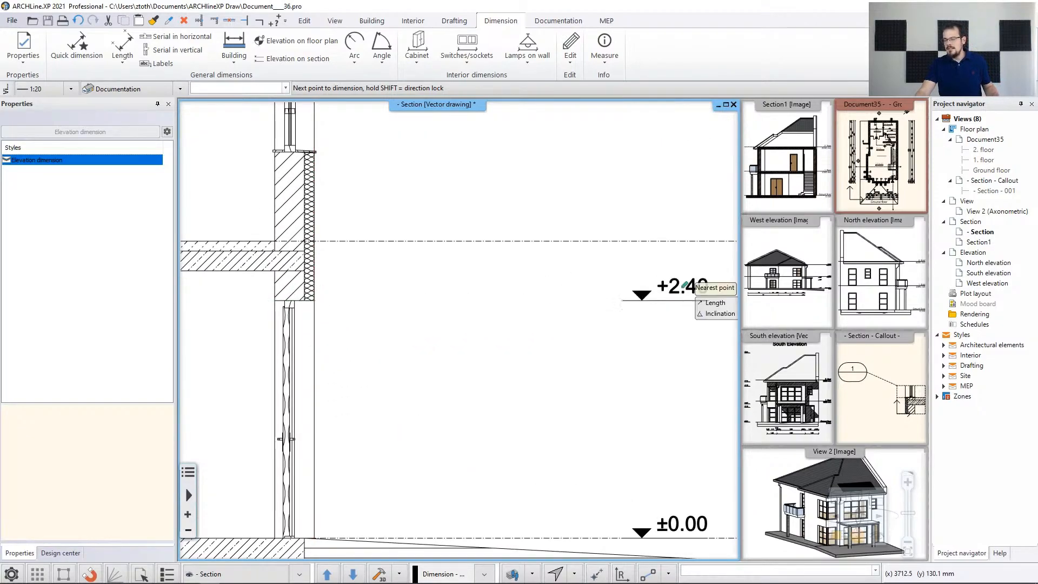
left_click(275, 271)
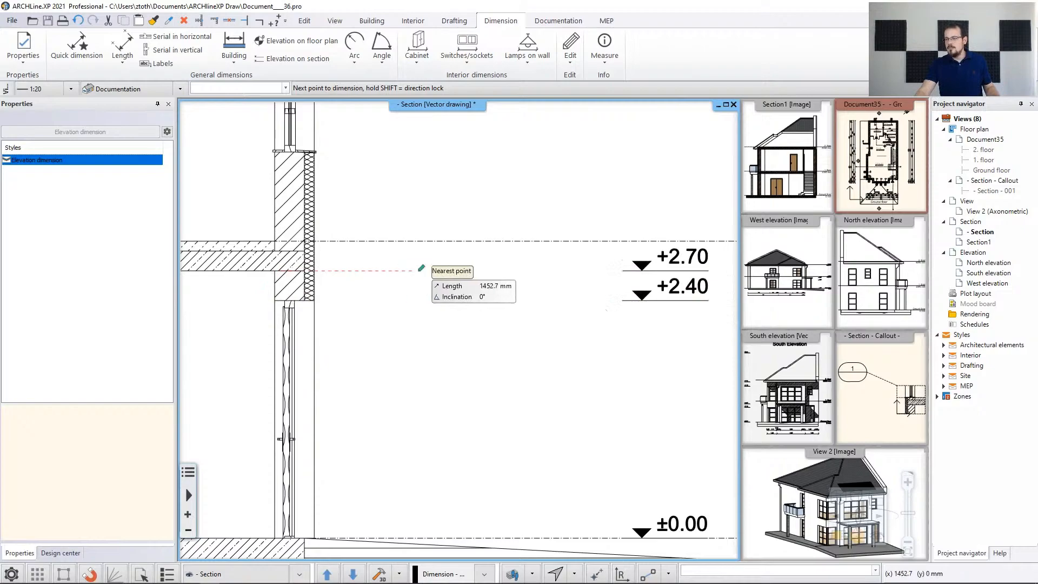
left_click(278, 241)
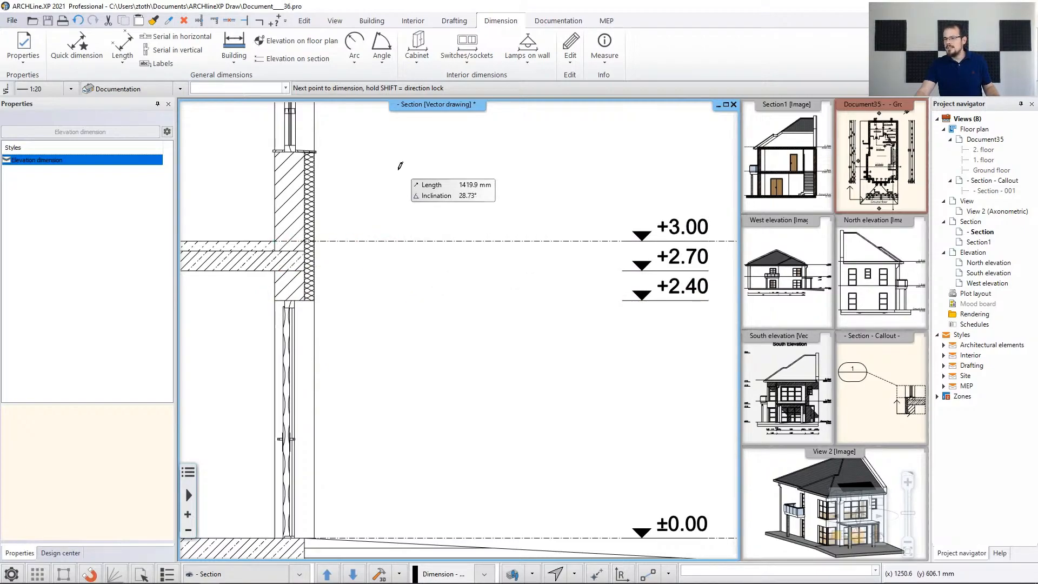
Step: Add an elevation mark for the sill of the first-floor window in the right exterior wall
middle_click_drag(354, 166, 354, 316)
scroll(270, 313, "up", 4)
middle_click_drag(269, 312, 373, 307)
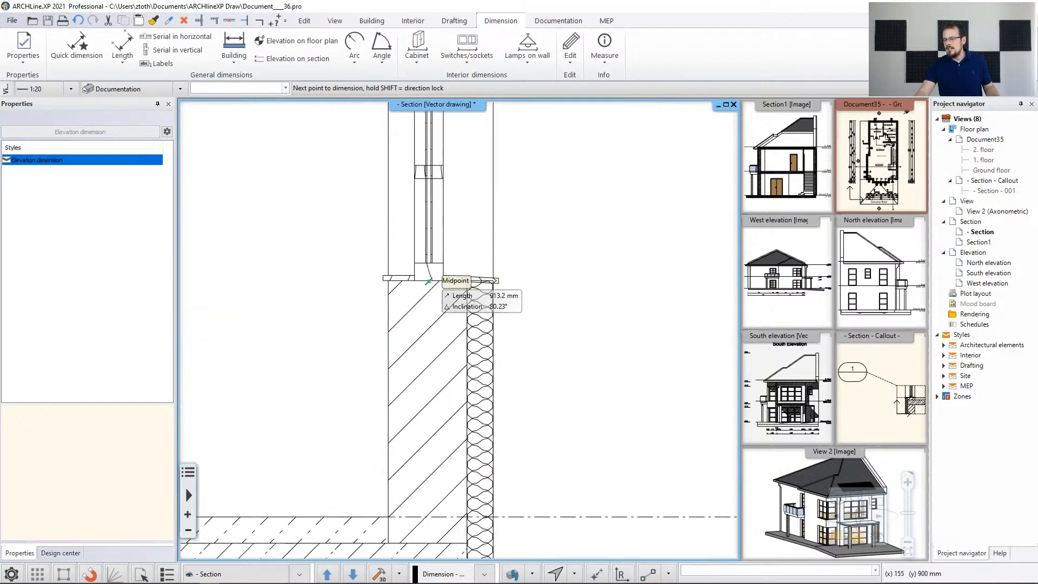
scroll(444, 286, "down", 2)
scroll(457, 305, "up", 5)
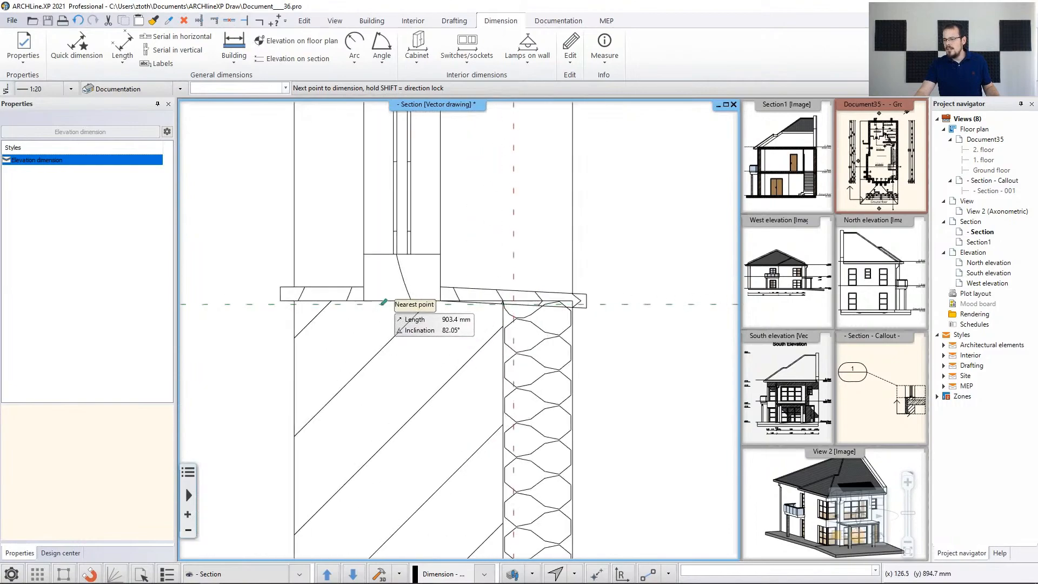
scroll(459, 324, "down", 4)
scroll(469, 320, "down", 4)
Step: Add elevation marks for the first-floor window head and for the underside and top of the upper slab
middle_click_drag(609, 267, 554, 332)
scroll(415, 311, "up", 4)
left_click(461, 303)
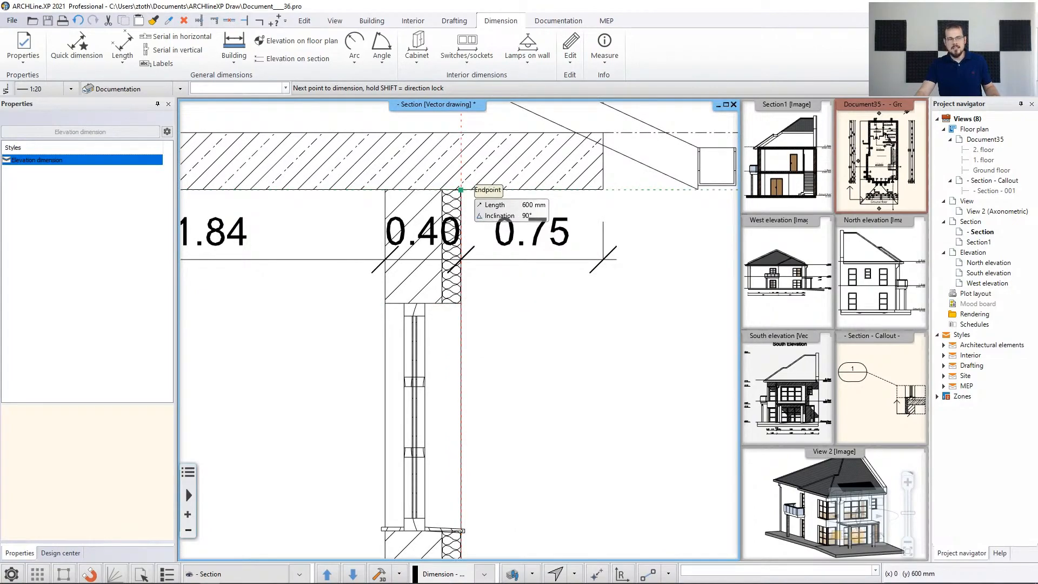
left_click(460, 190)
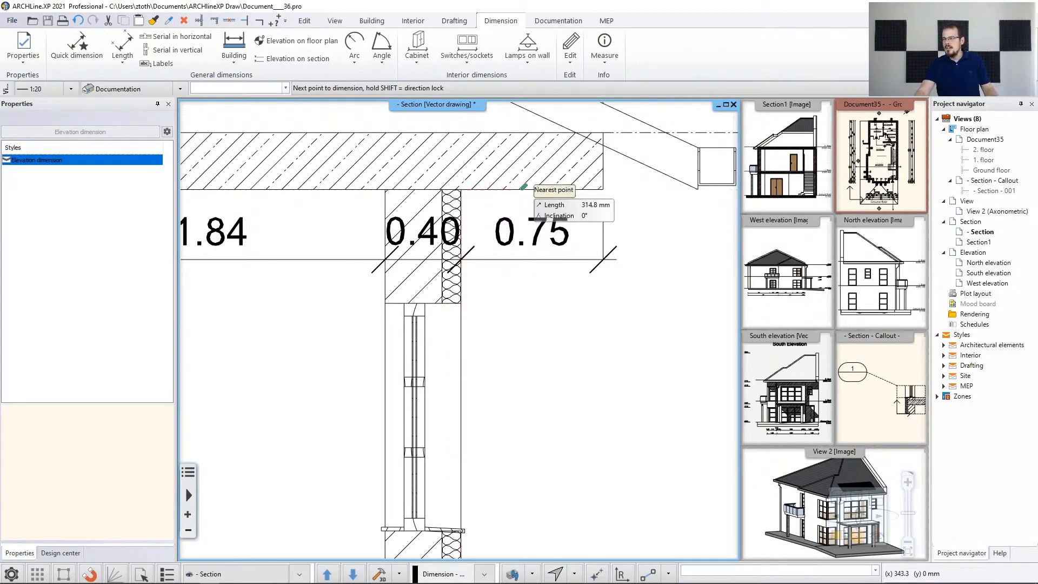
left_click(489, 132)
Step: Add an elevation mark for the roof ridge and end the elevation dimension series
scroll(526, 209, "down", 4)
scroll(527, 207, "down", 3)
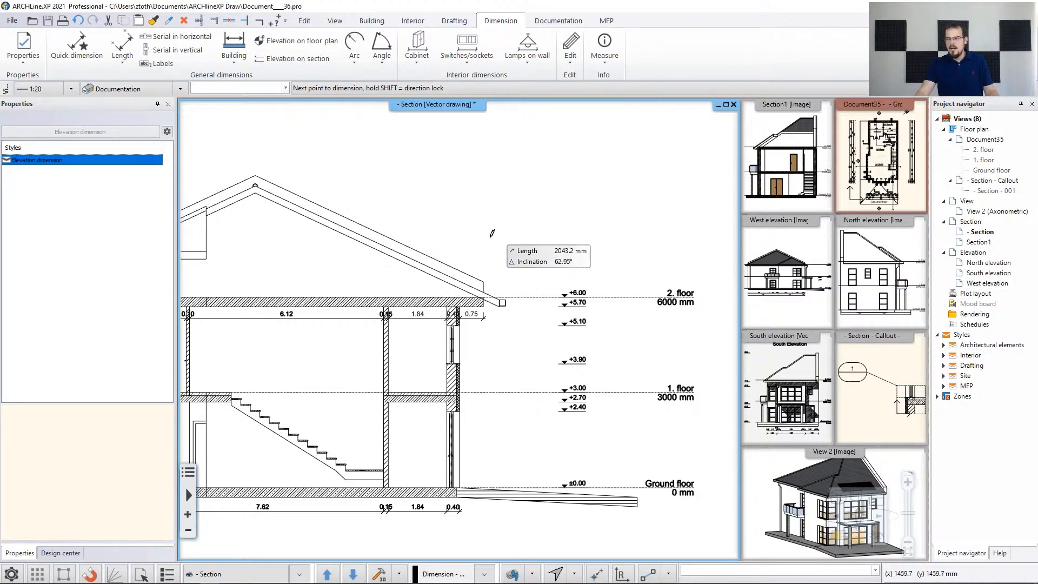
middle_click_drag(491, 241, 569, 255)
scroll(513, 308, "up", 3)
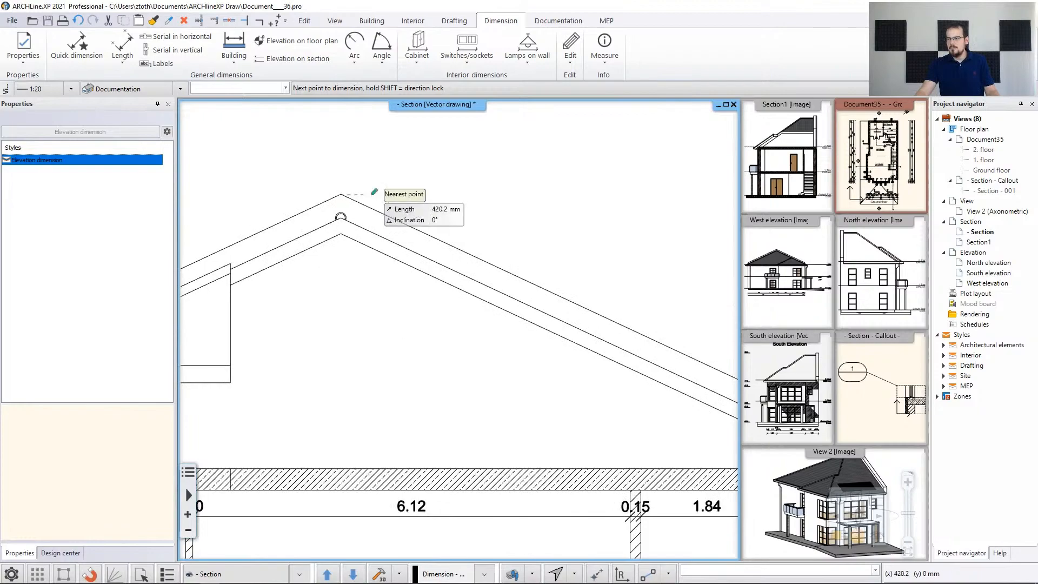
scroll(380, 208, "down", 4)
middle_click_drag(644, 395, 614, 289)
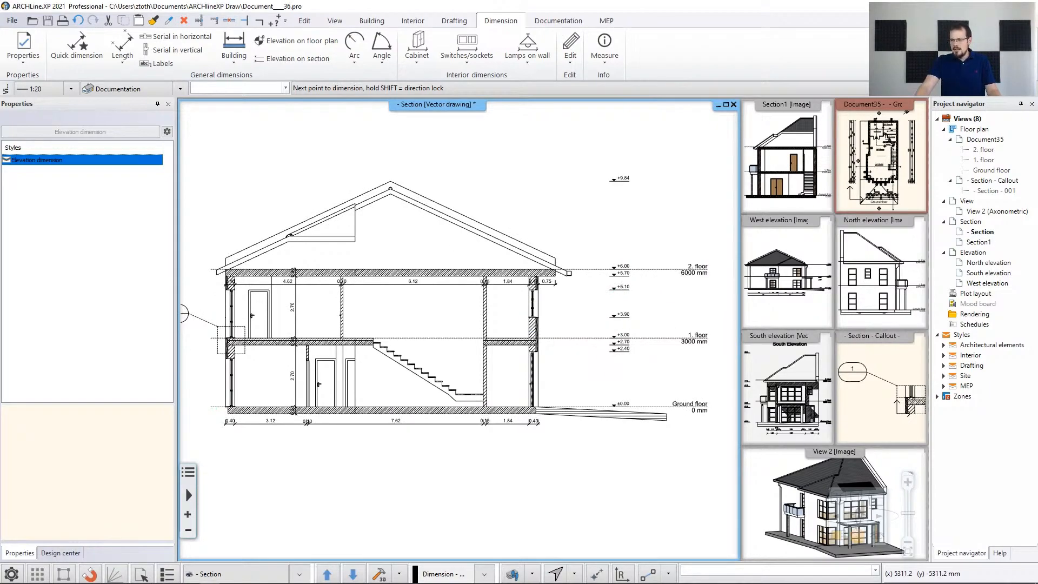
middle_click_drag(518, 301, 533, 295)
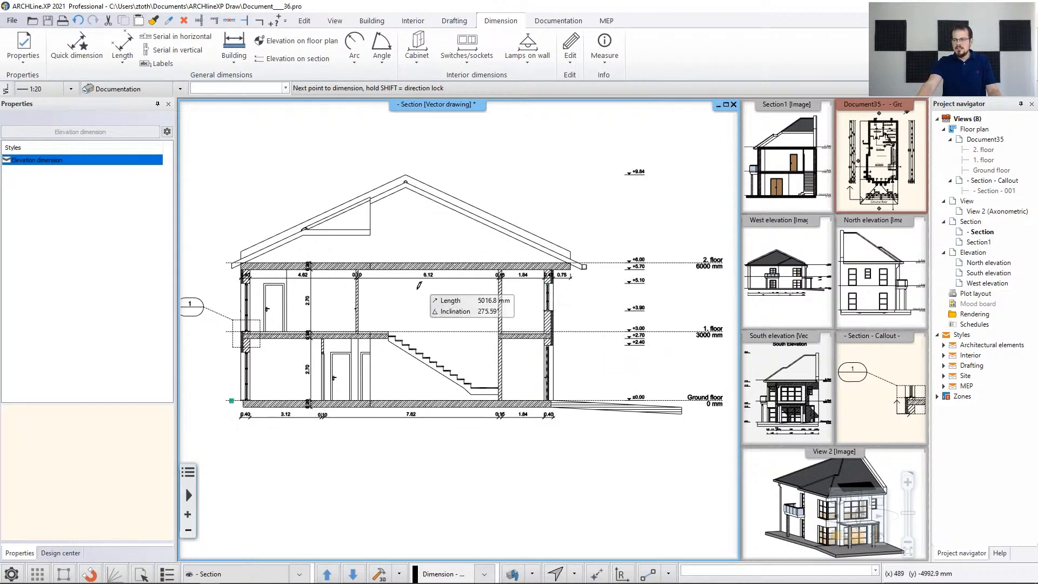
middle_click_drag(422, 292, 445, 304)
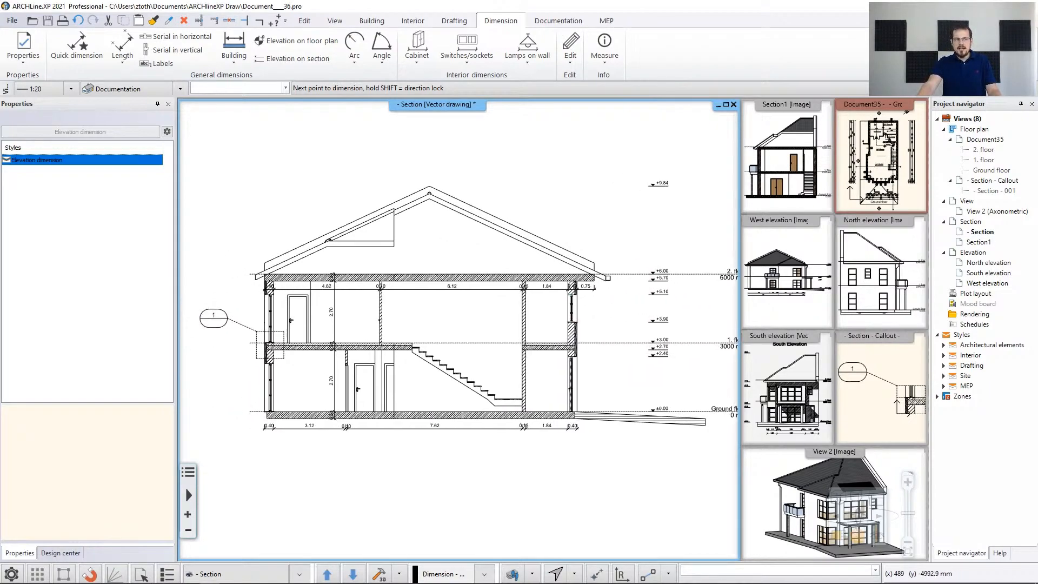
right_click(456, 322)
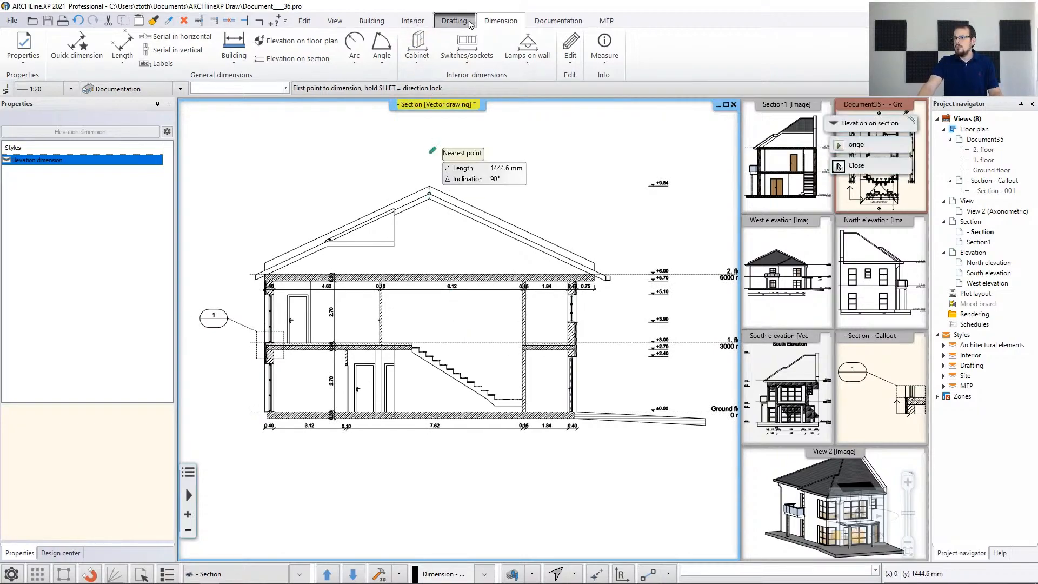
Step: Place the text "Section 01" in style Arial 200 above the roof ridge as the drawing title and end the text command
left_click(457, 22)
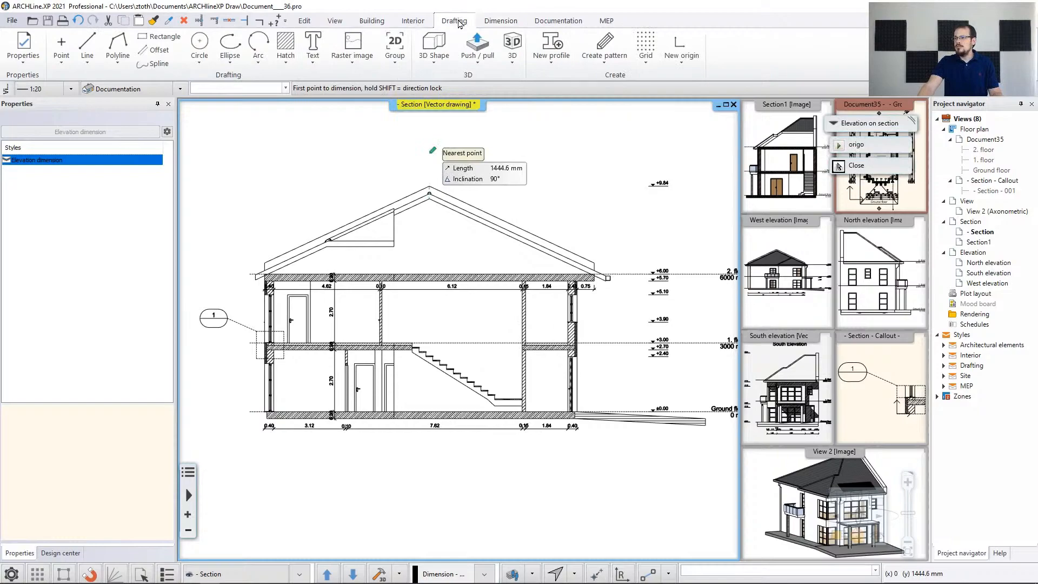
left_click(313, 46)
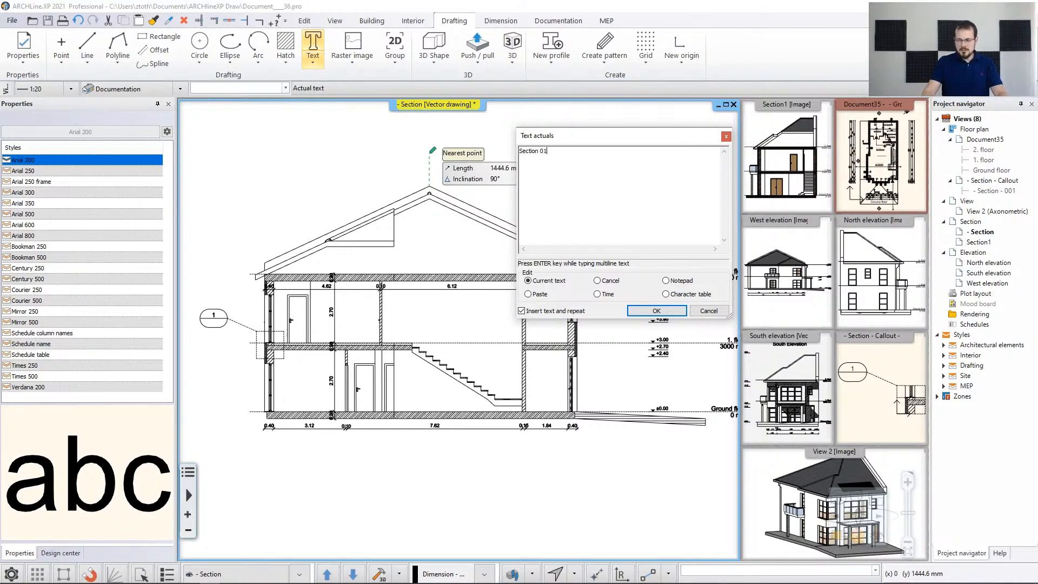
left_click(656, 310)
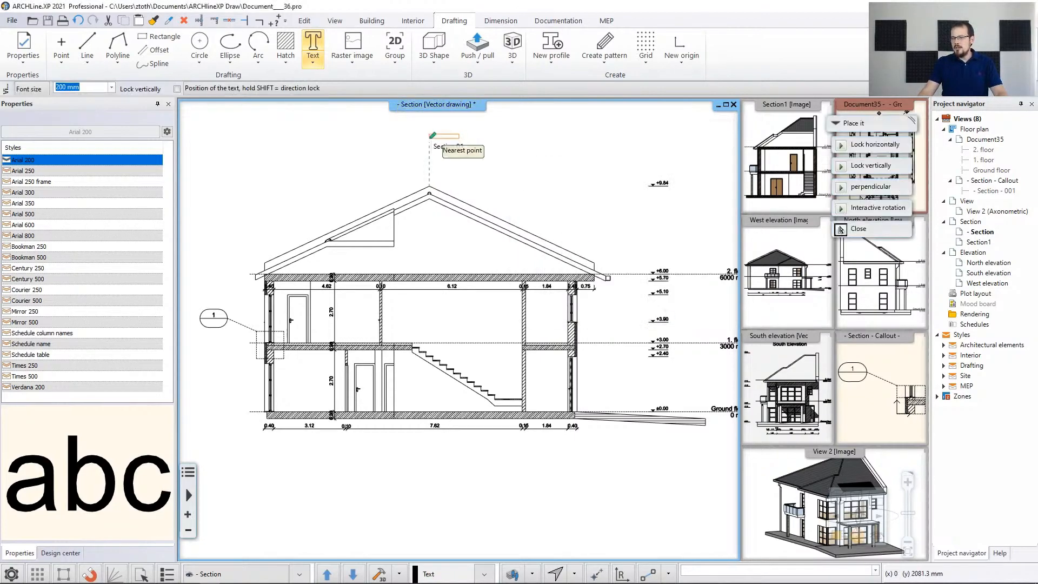
scroll(438, 232, "up", 3)
left_click(418, 309)
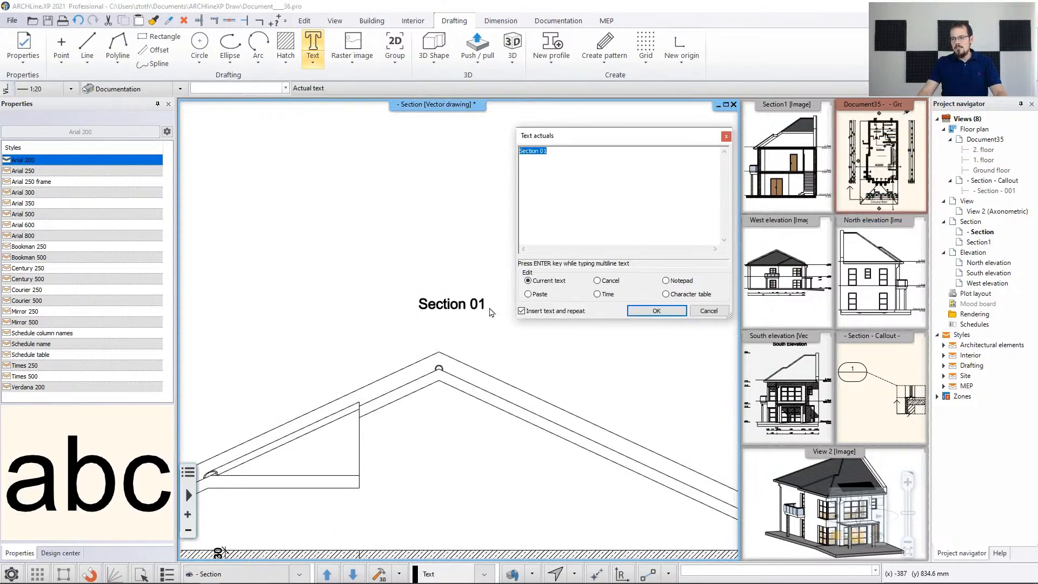
left_click(709, 313)
Step: Set the font size of the "Section 01" title to 500 mm
left_click(453, 313)
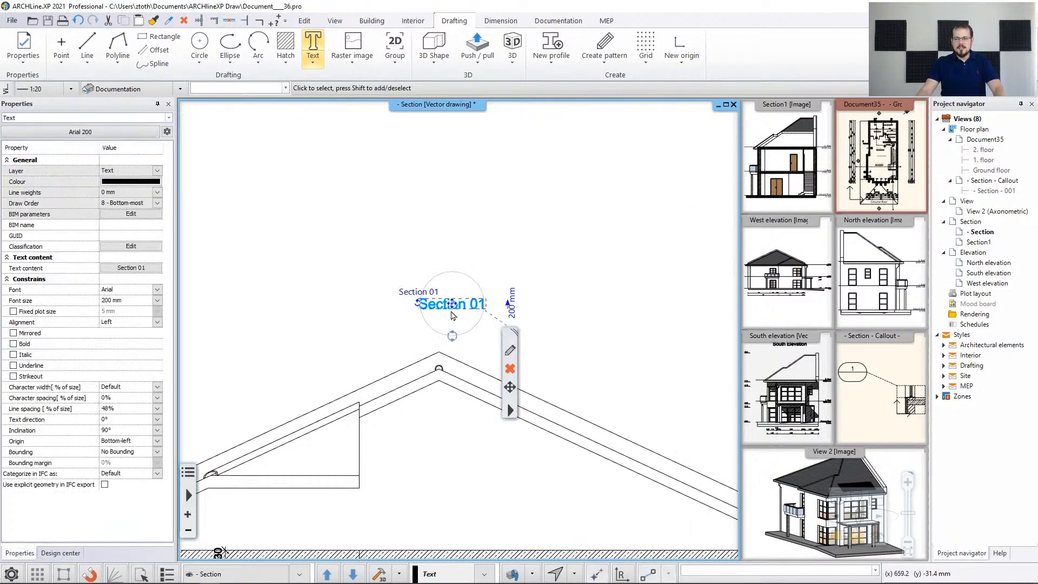
left_click(513, 319)
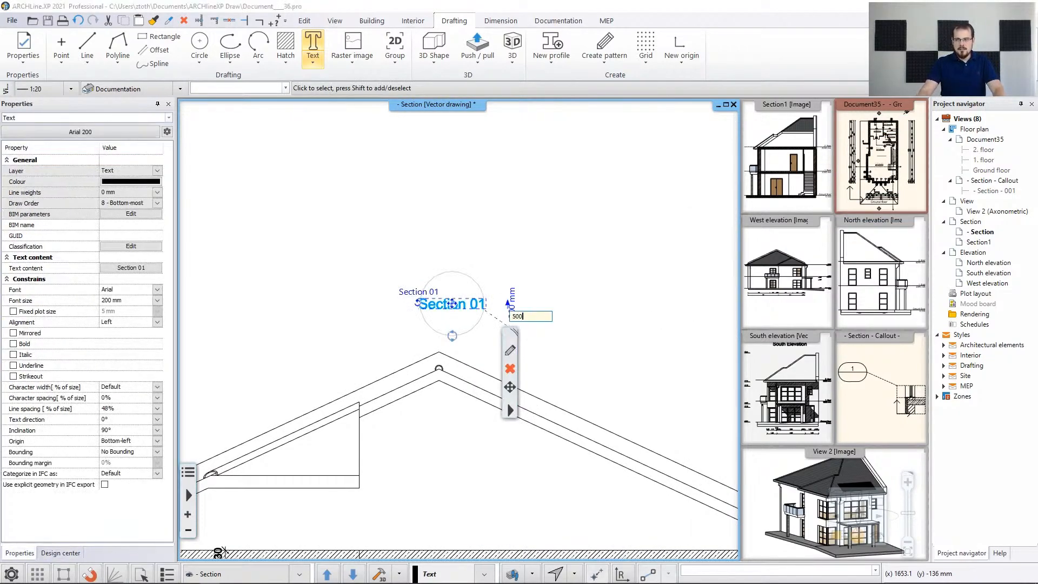
key("Return")
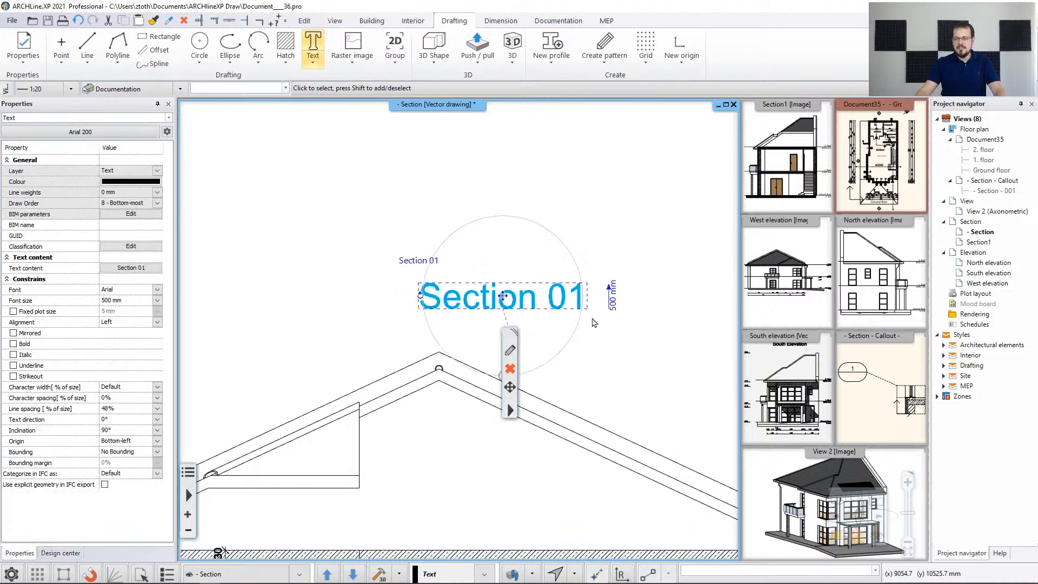
Step: Move the "Section 01" title so it is centred above the roof ridge, then deselect it
double_click(507, 296)
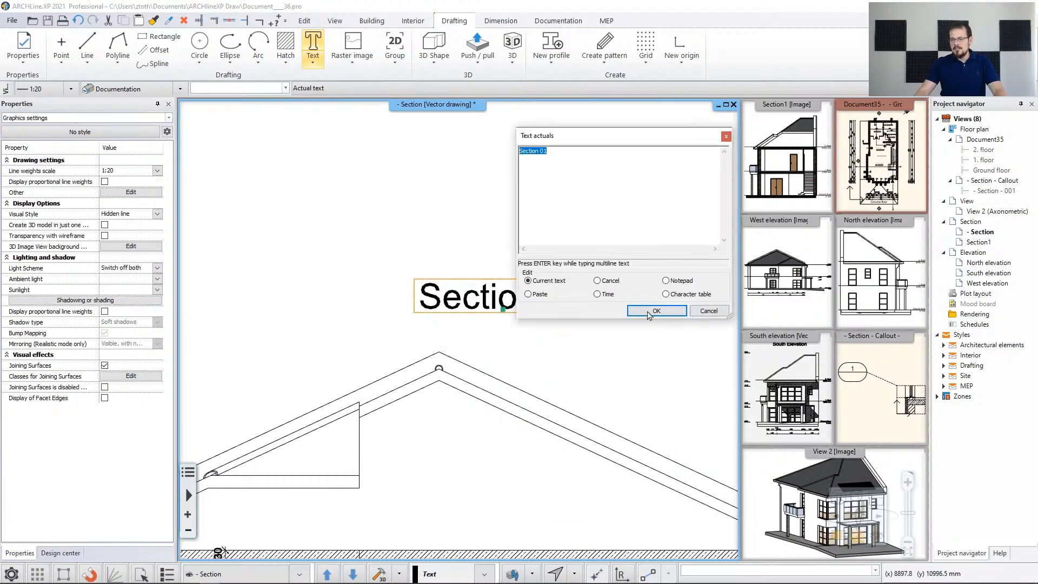
left_click(708, 311)
mouse_move(503, 310)
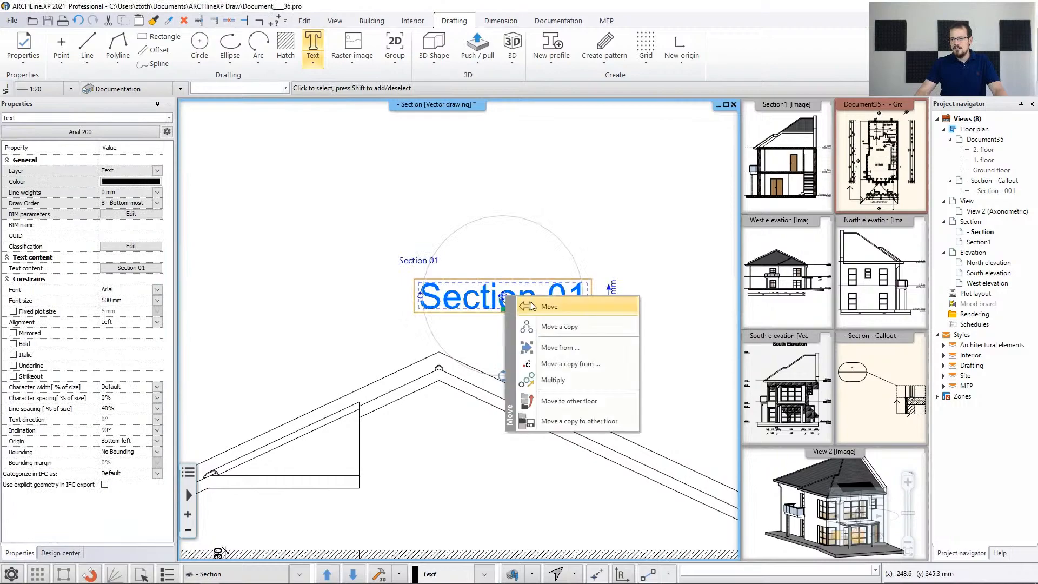
left_click(549, 304)
left_click(439, 292)
left_click(557, 215)
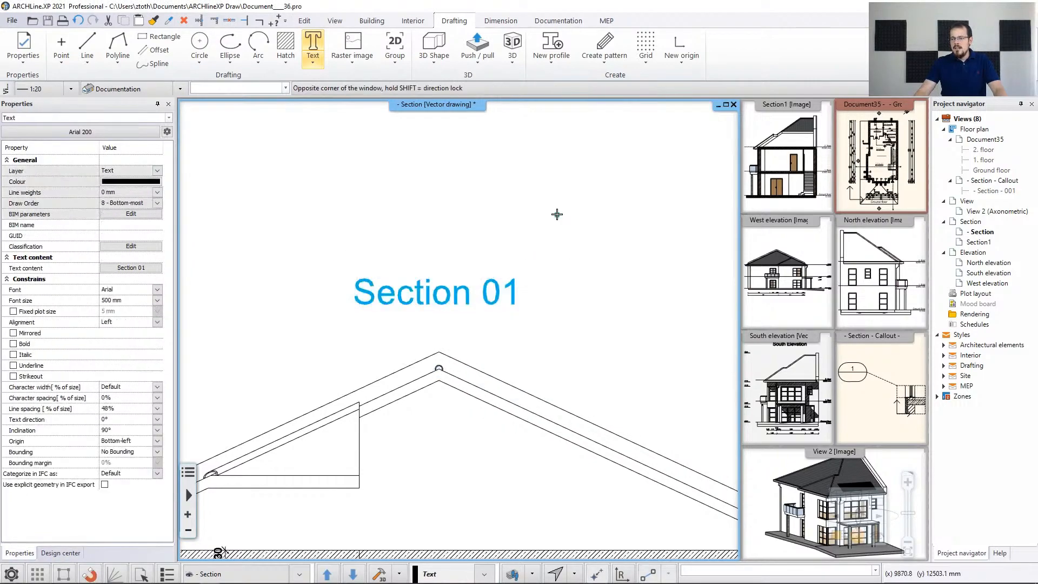
Step: Open the Circle signs group under SIGNS in the Design center and find the numbered vertical simple circle signs
scroll(558, 217, "down", 4)
middle_click_drag(562, 328, 544, 241)
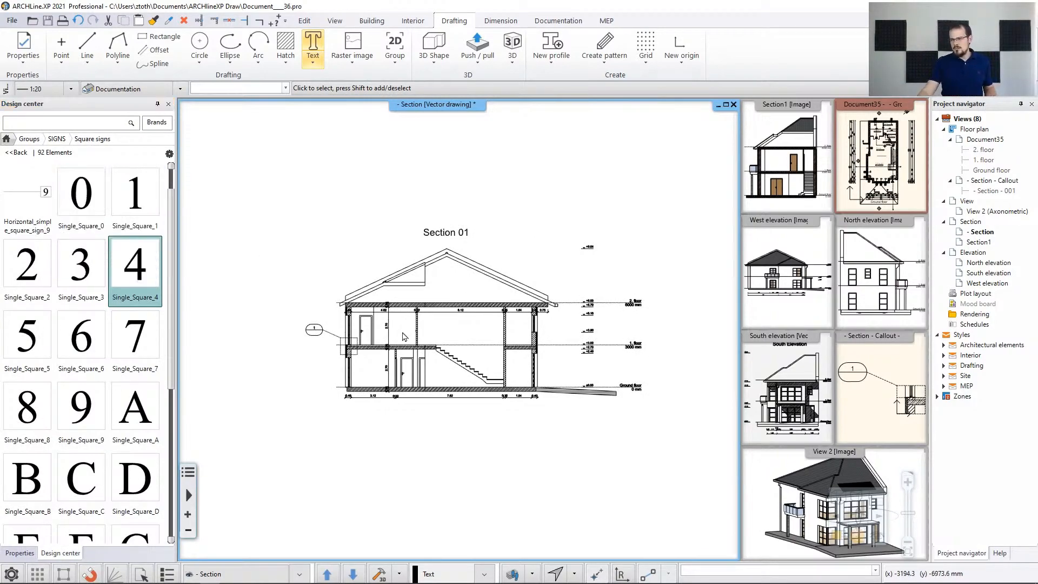
scroll(521, 383, "up", 4)
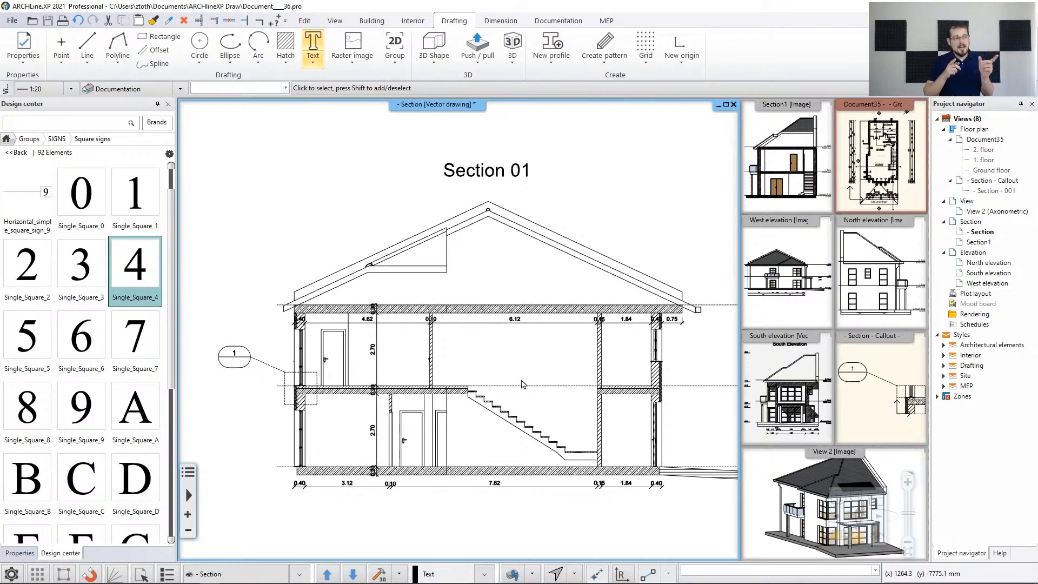
scroll(522, 384, "up", 5)
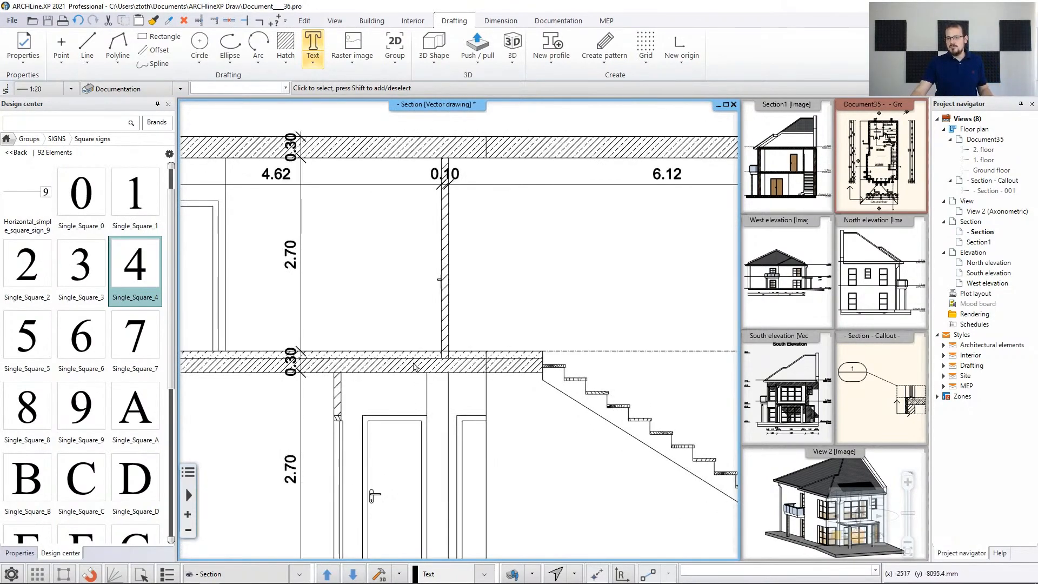
mouse_move(314, 186)
middle_mouse_down()
mouse_move(356, 247)
mouse_move(453, 463)
middle_mouse_up()
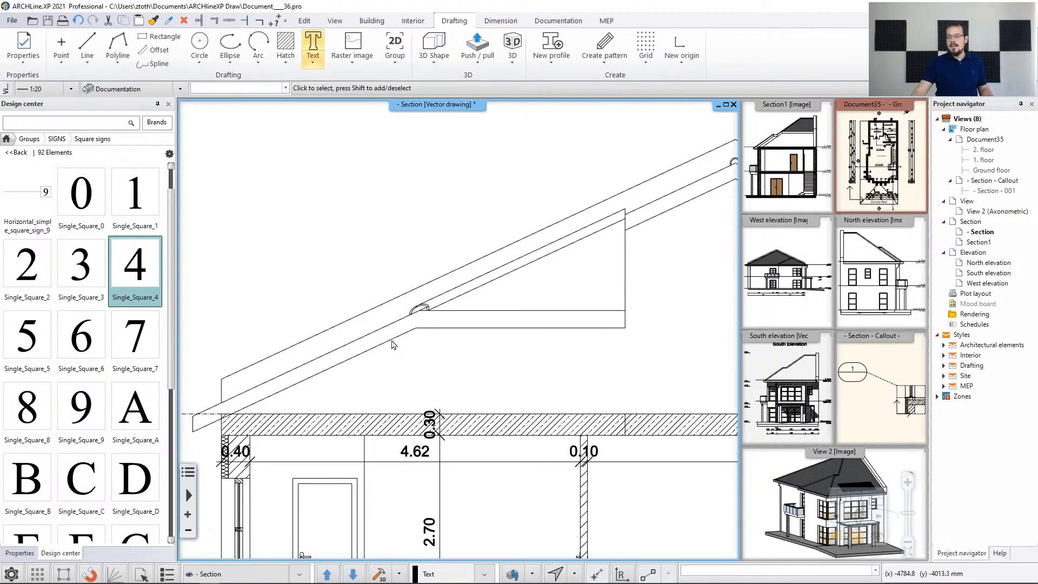
scroll(430, 280, "down", 4)
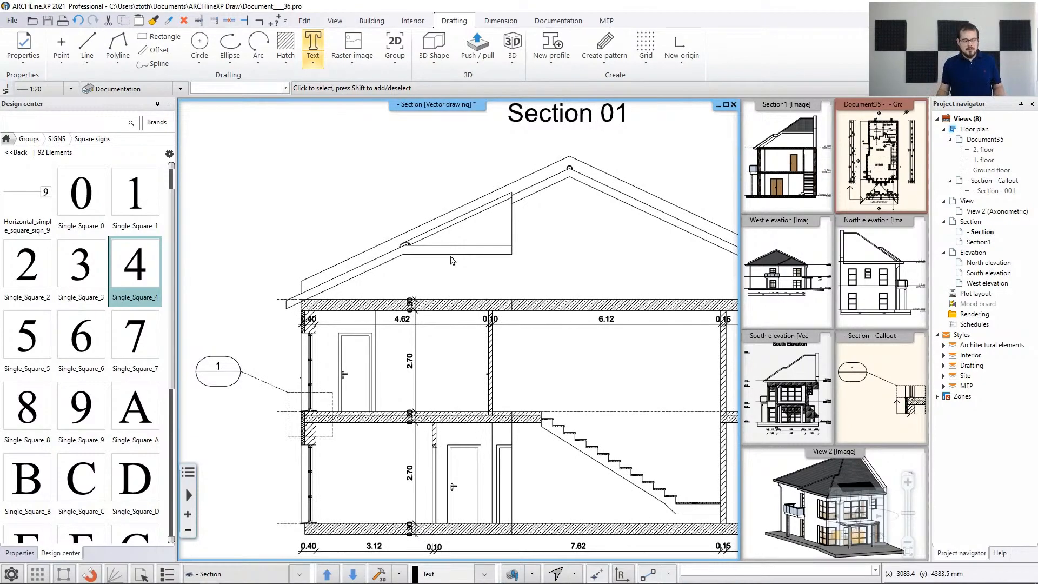
left_click(58, 140)
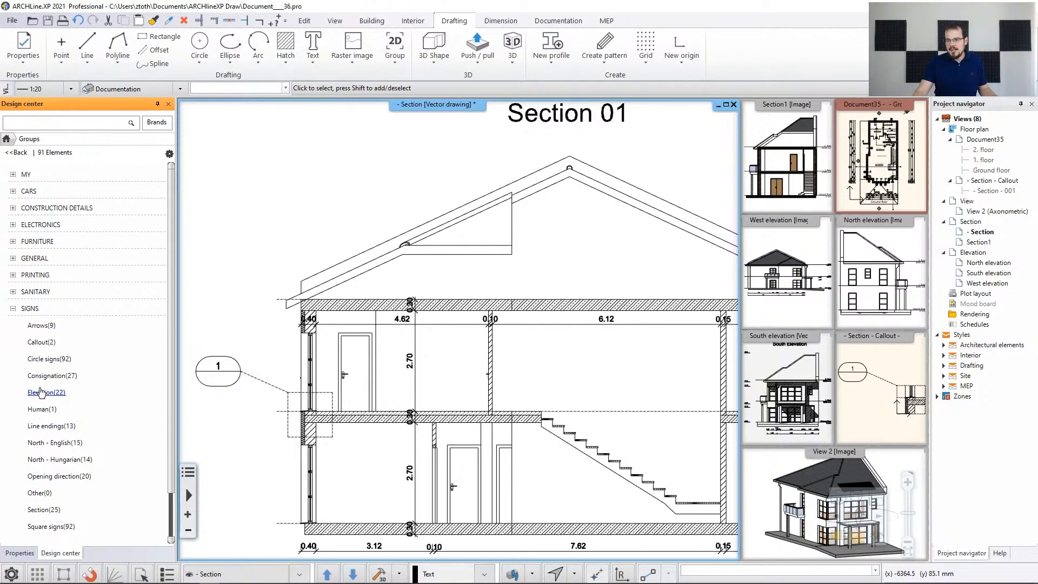
left_click(43, 365)
scroll(108, 346, "down", 5)
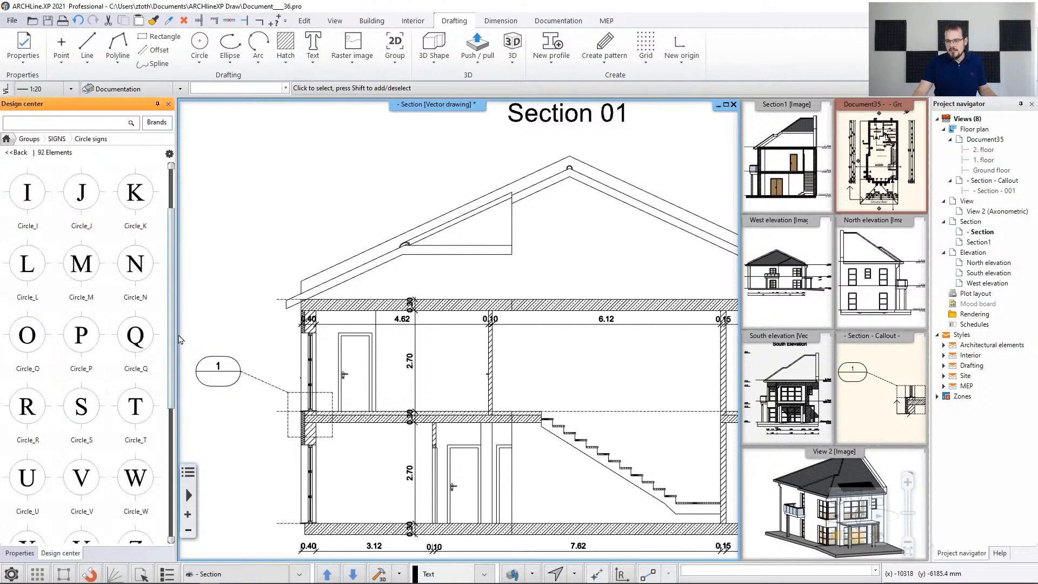
scroll(144, 344, "down", 15)
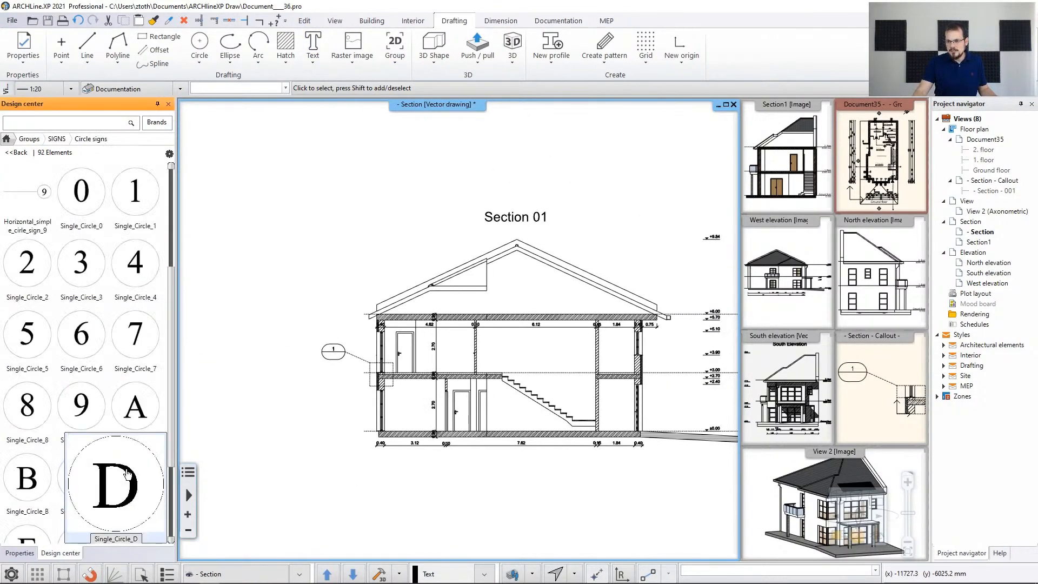
scroll(145, 493, "down", 5)
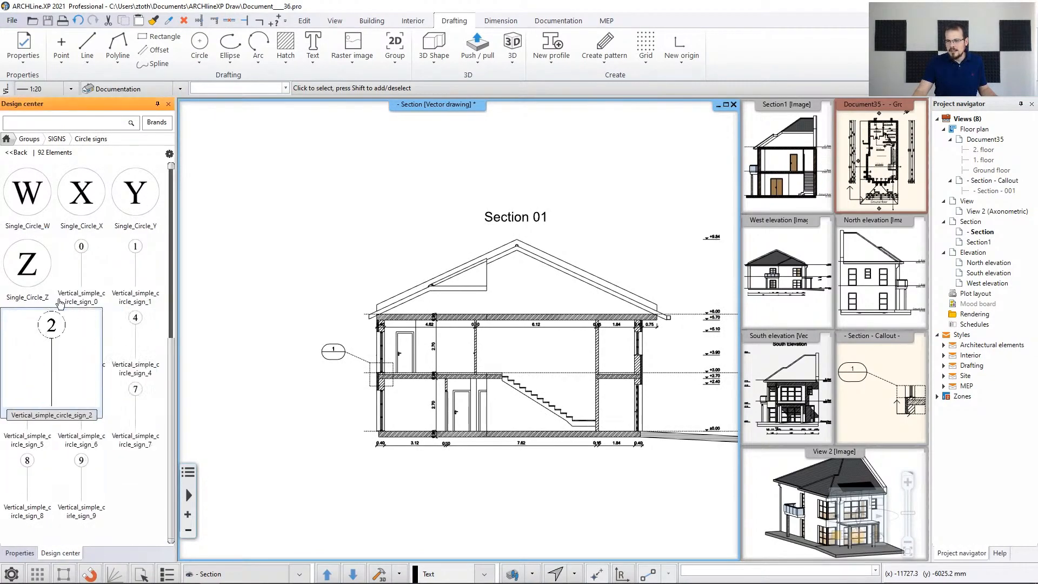
Step: Place the vertical simple circle sign 1 so its line crosses the left roof slope of the section
middle_click_drag(387, 329, 316, 319)
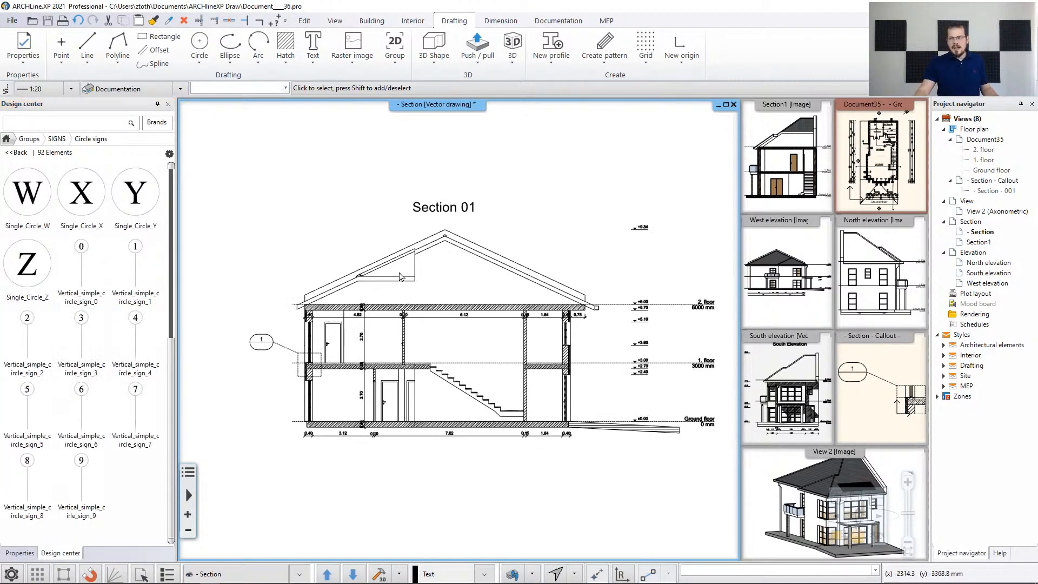
scroll(400, 277, "up", 6)
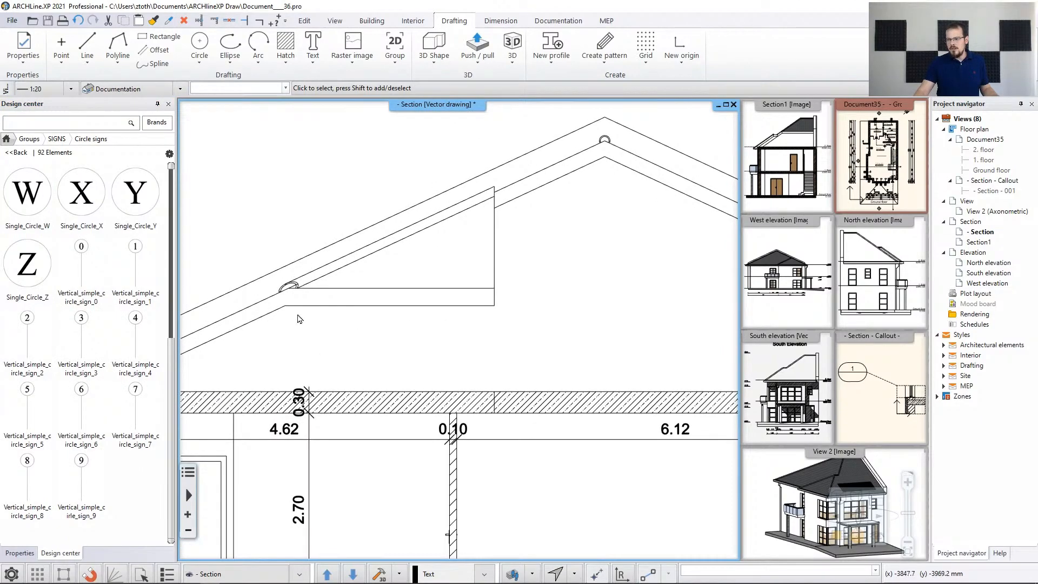
mouse_move(133, 275)
left_click_drag(131, 278, 226, 297)
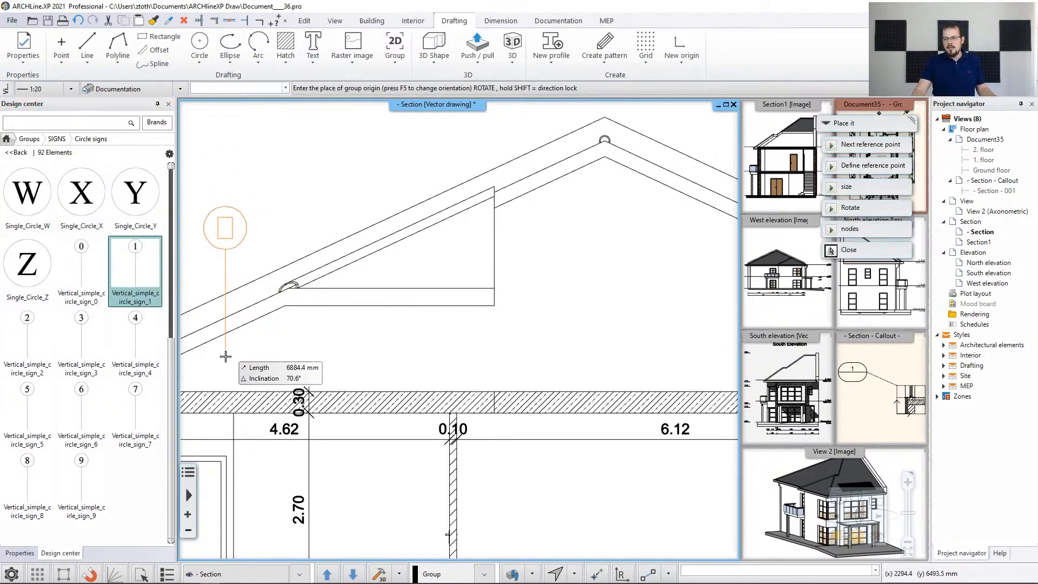
left_click(244, 359)
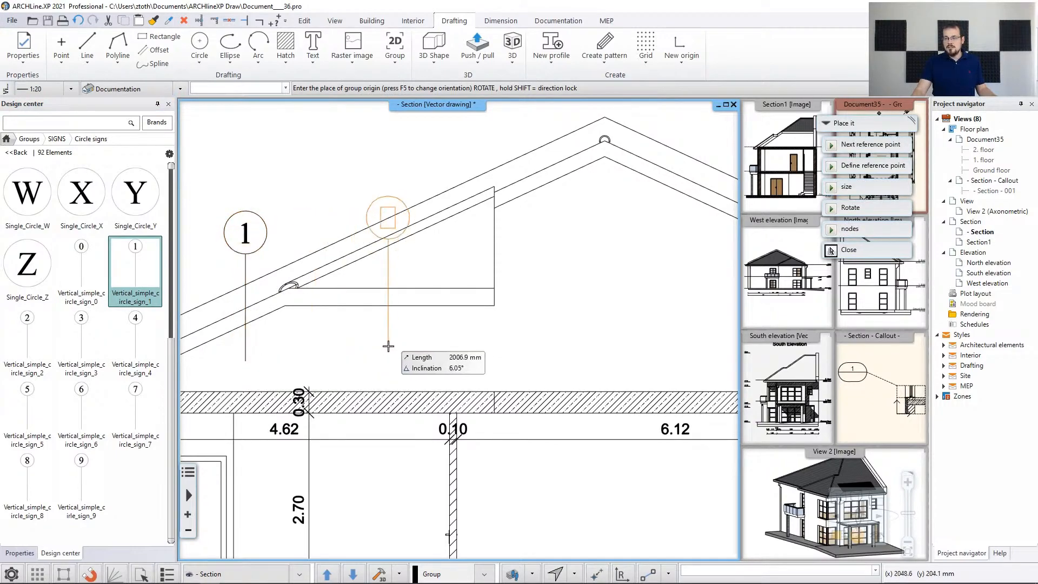
Step: Place the vertical simple circle sign 2 so its line crosses the slab above the first floor, left of the 0.10 partition wall
scroll(427, 340, "down", 3)
middle_click_drag(418, 359, 414, 281)
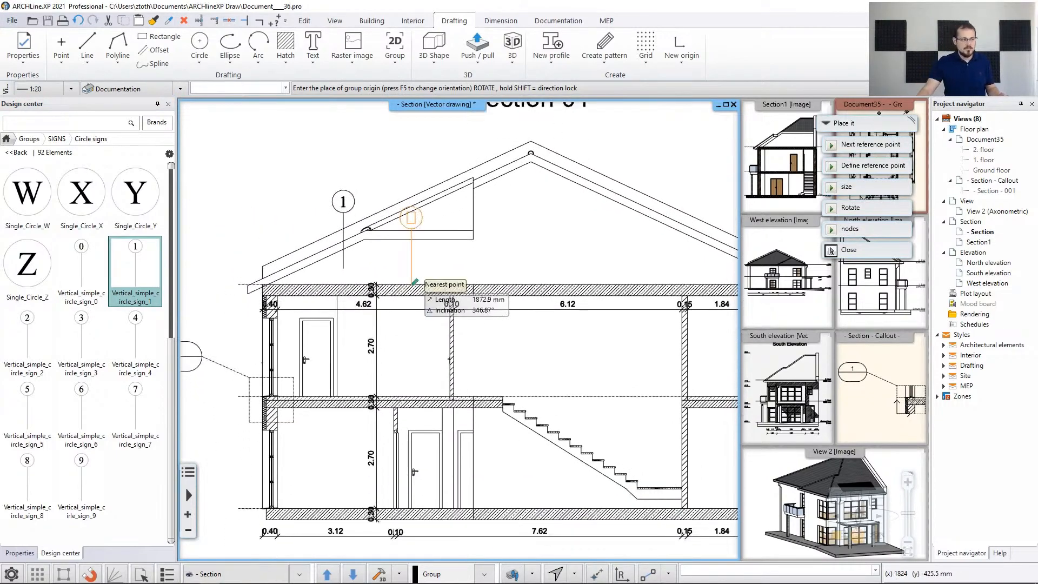
left_click_drag(44, 349, 522, 288)
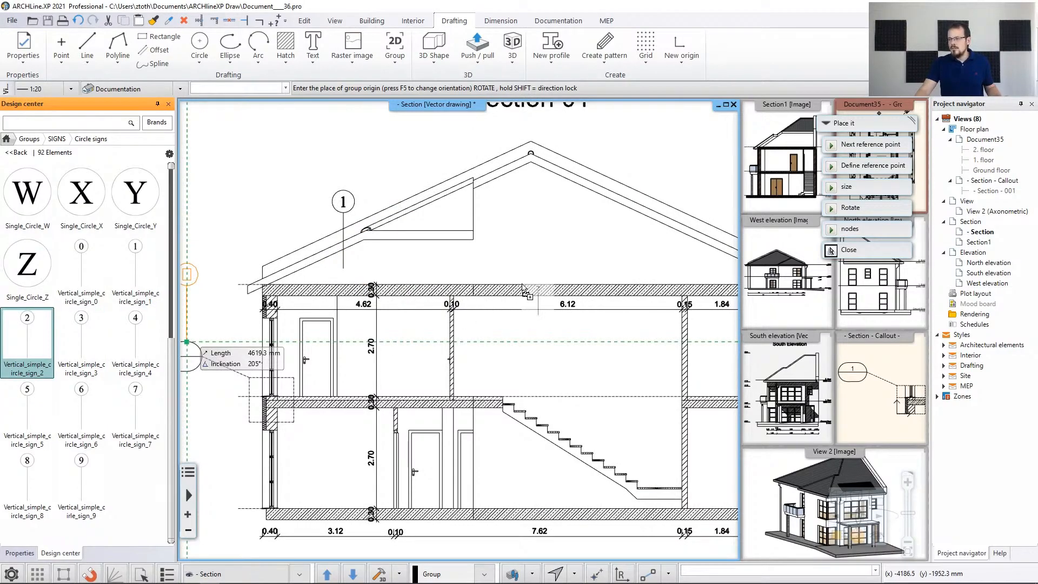
scroll(416, 308, "up", 2)
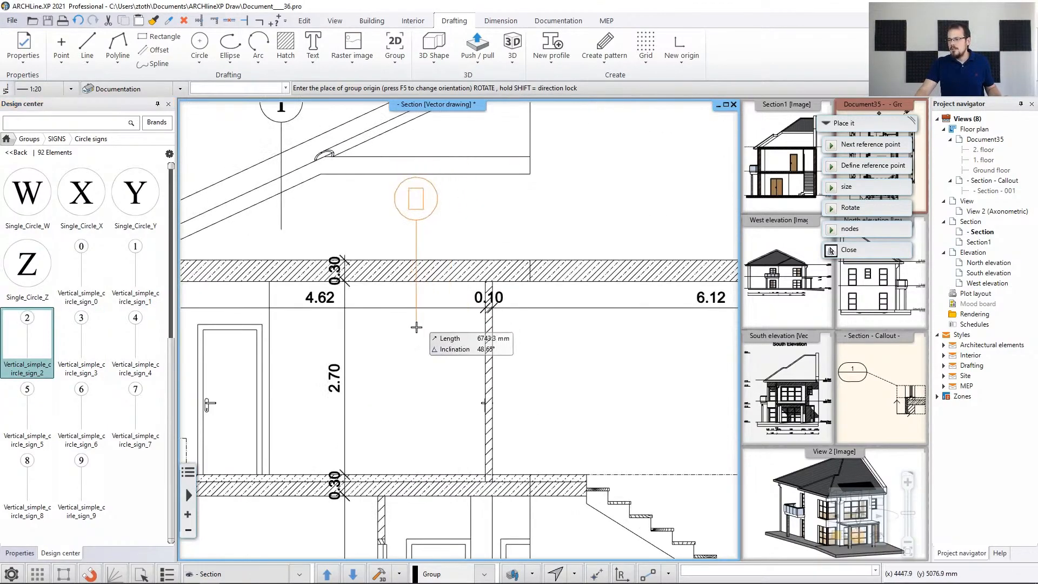
left_click(416, 326)
Step: Place the vertical simple circle sign 3 so its line crosses the first-floor slab near the left exterior wall
scroll(446, 173, "down", 2)
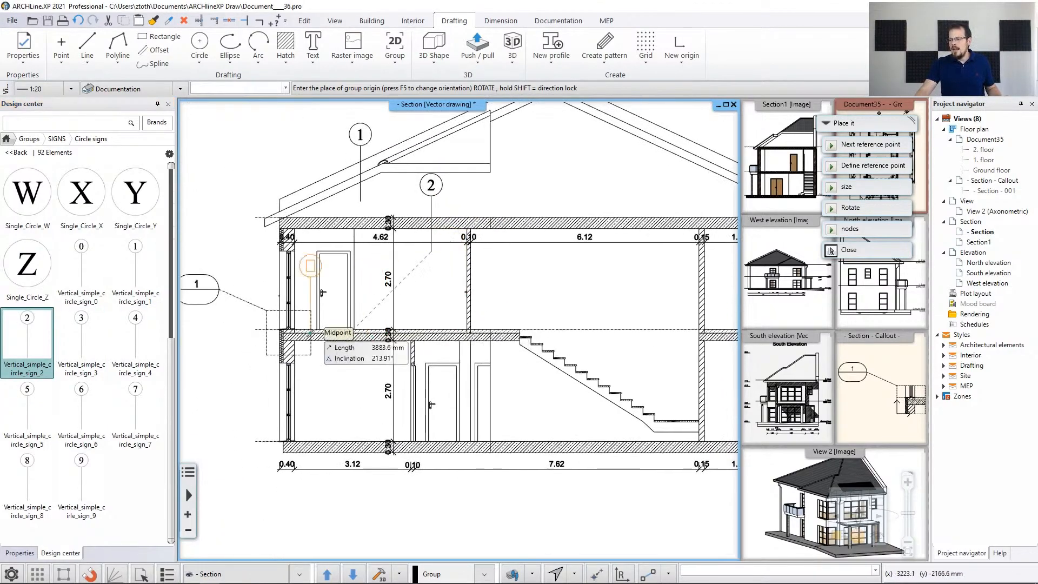
left_click_drag(87, 349, 362, 346)
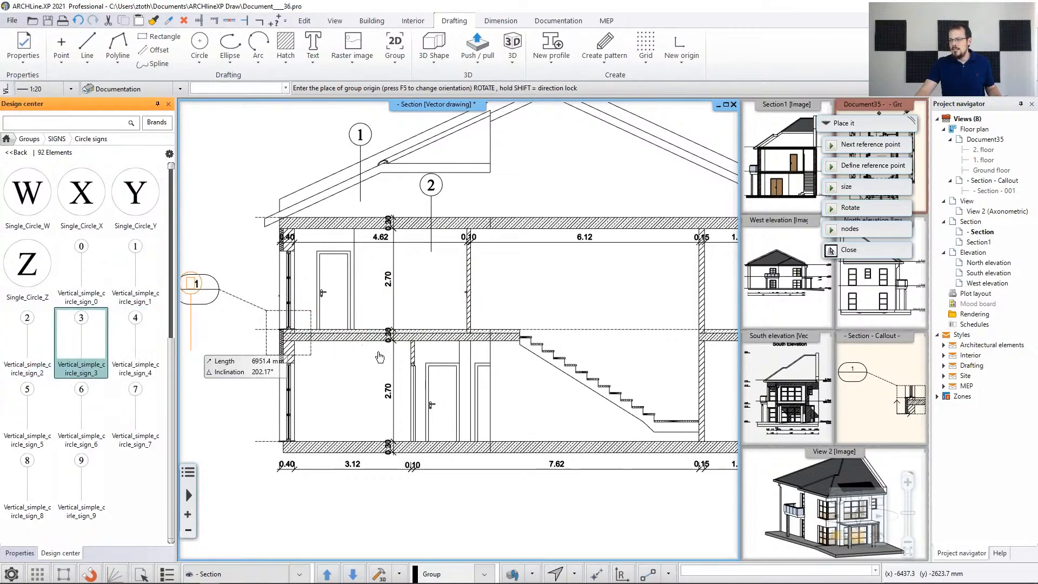
scroll(292, 384, "up", 2)
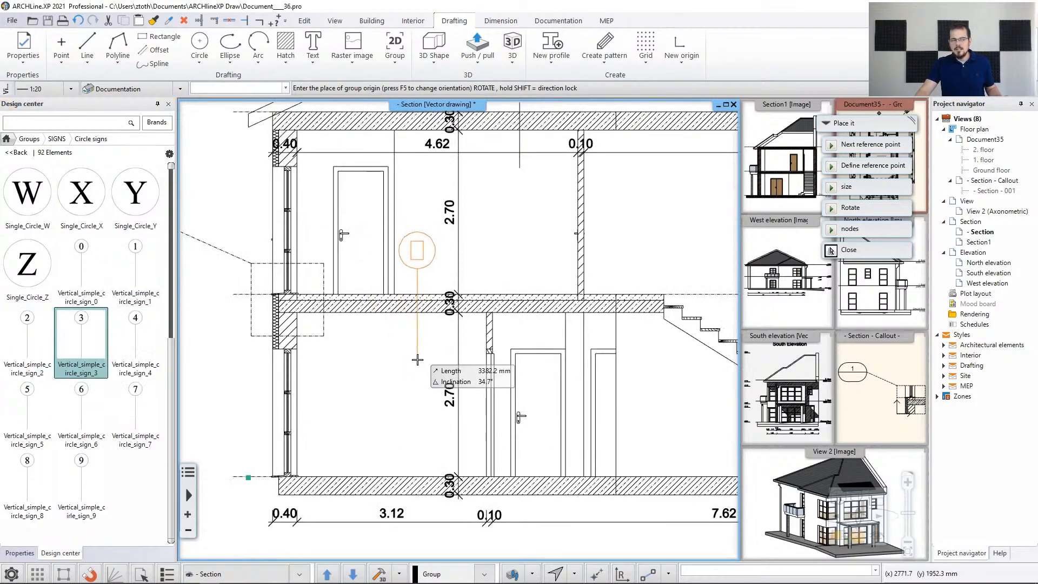
left_click(417, 359)
Step: Place the vertical simple circle sign 4 so its line crosses the ground-floor slab below the staircase
scroll(293, 208, "down", 2)
mouse_move(135, 357)
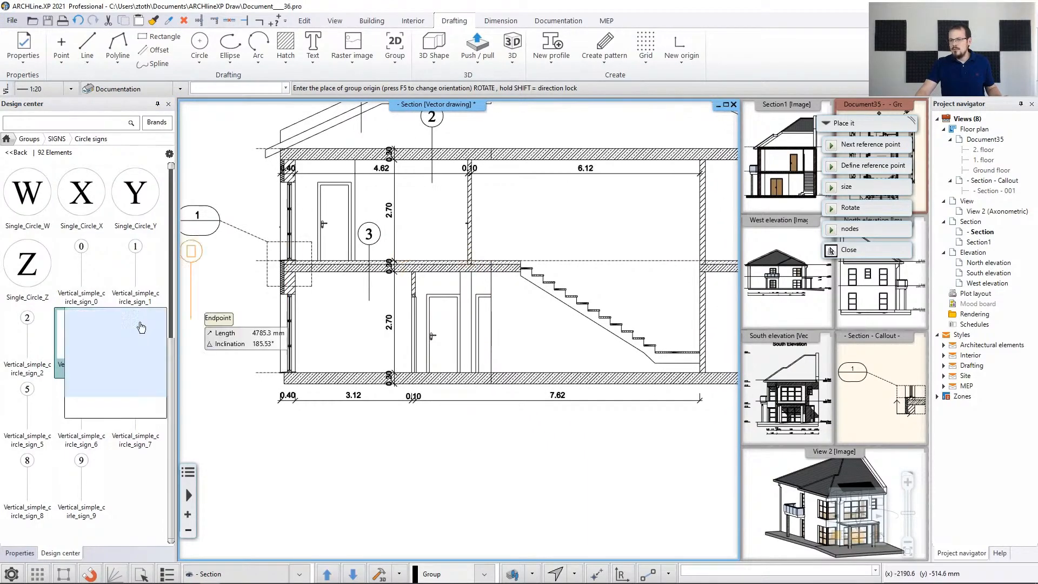
left_click_drag(135, 357, 534, 419)
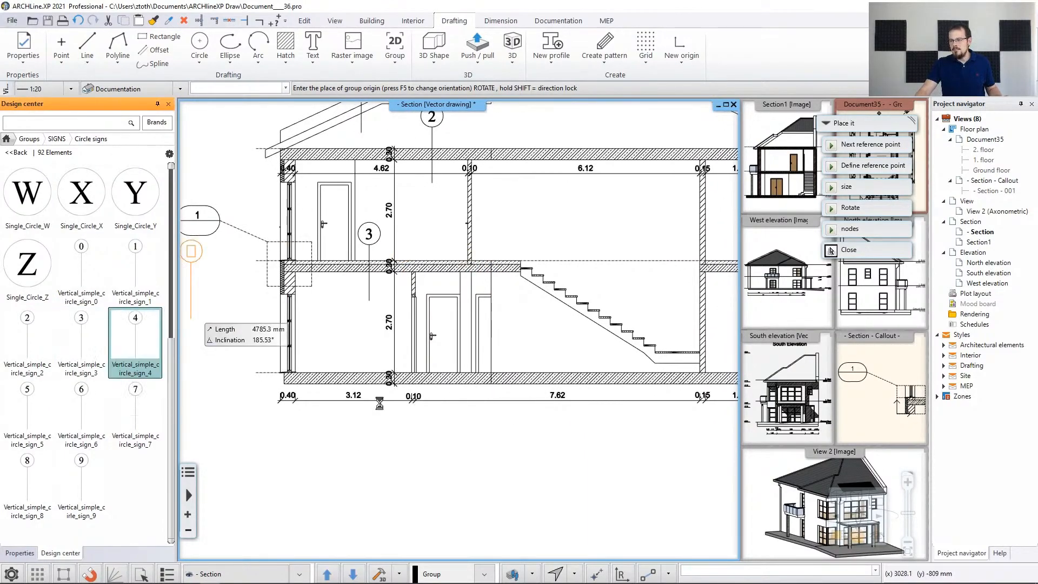
scroll(481, 413, "up", 2)
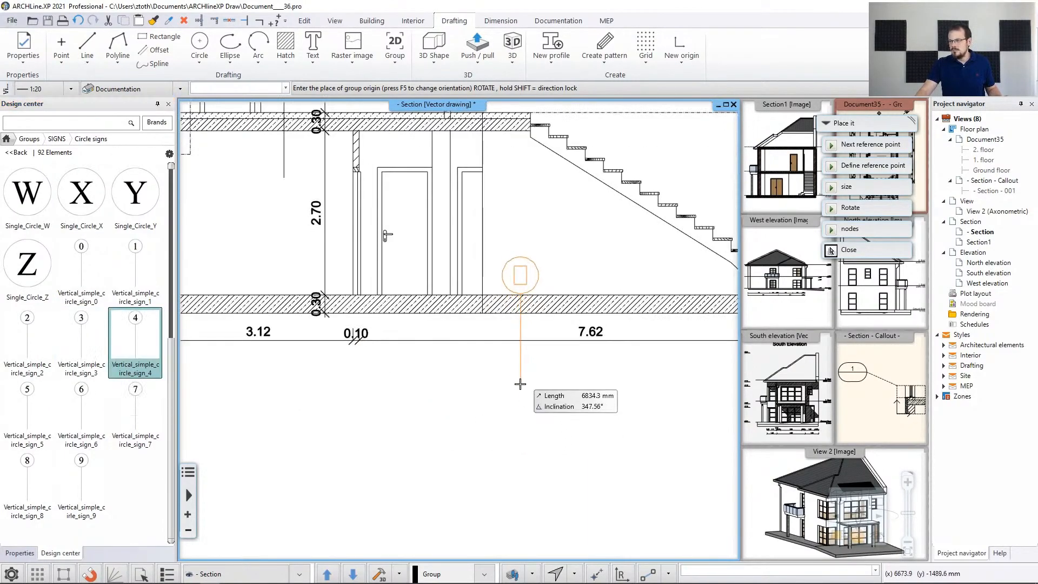
scroll(514, 359, "down", 5)
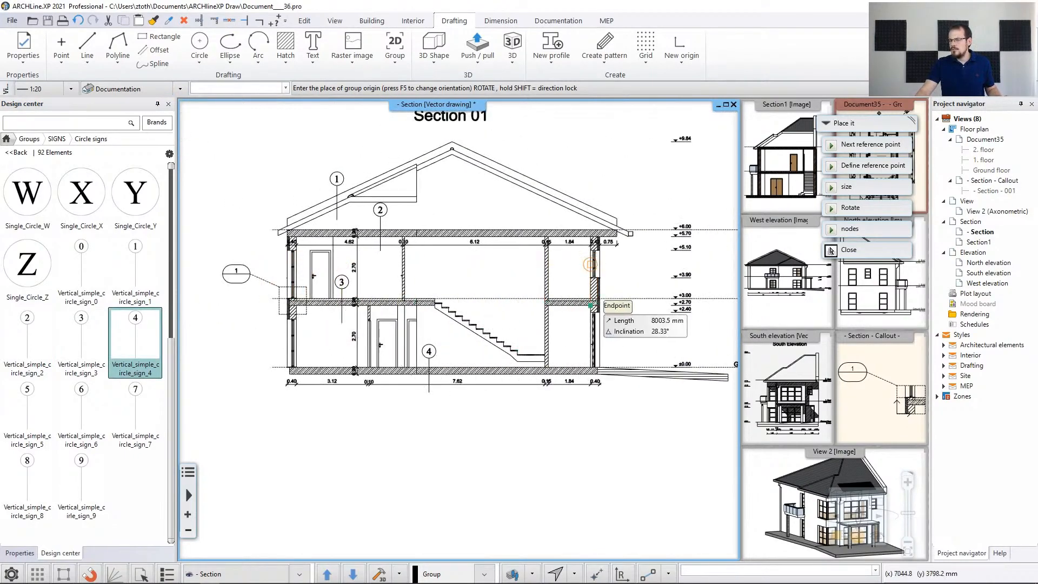
Step: Place a second vertical simple circle sign 3 so its line crosses the first-floor slab between the 0.15 partition and the right exterior wall
left_click(101, 340)
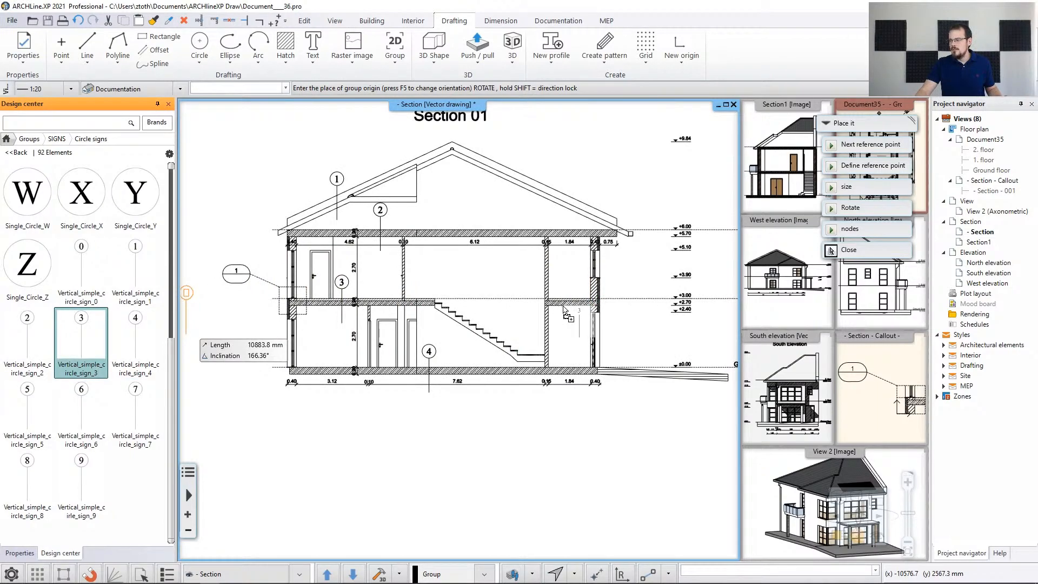
scroll(654, 312, "up", 2)
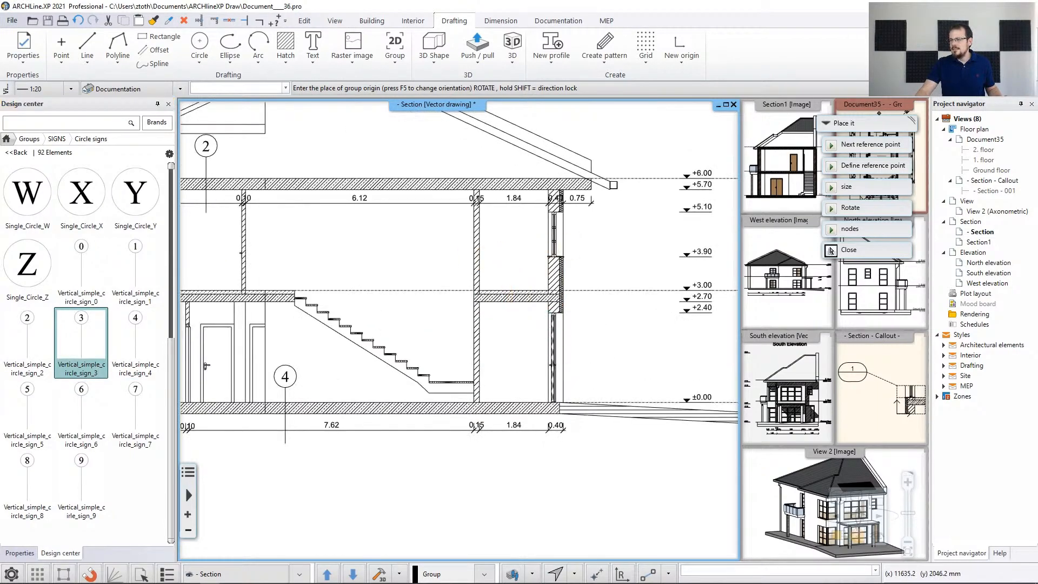
middle_click_drag(530, 292, 594, 292)
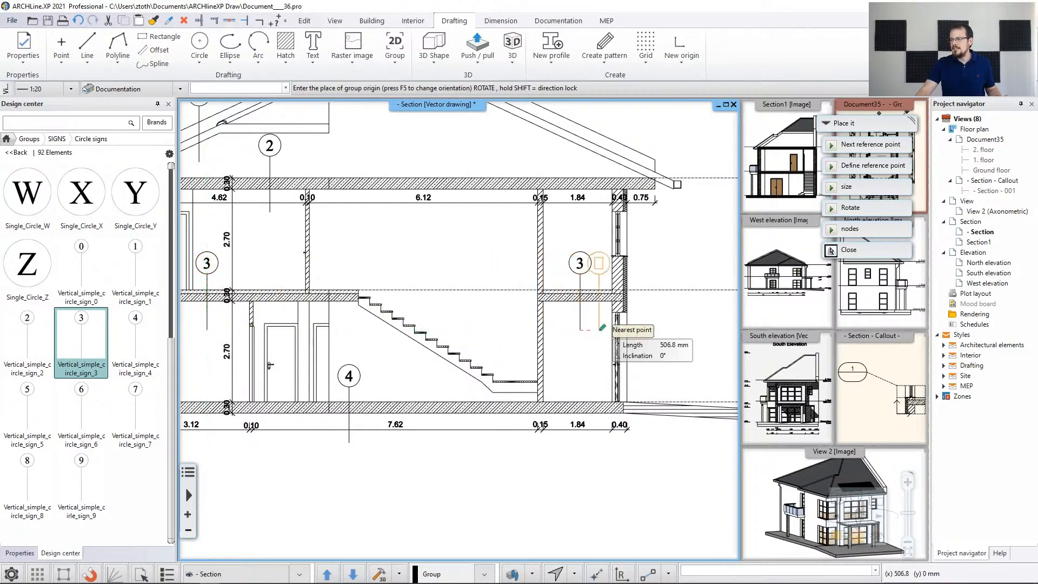
left_click(579, 324)
scroll(475, 374, "down", 3)
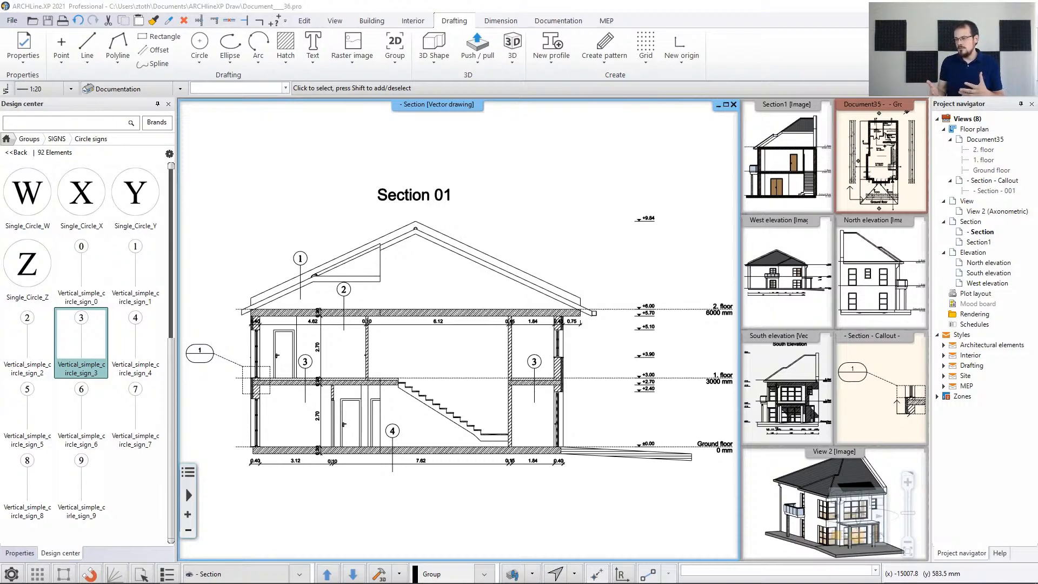
Step: Show the ground floor plan in the main drawing window and inspect the concrete ramp in front of the house
left_click(918, 200)
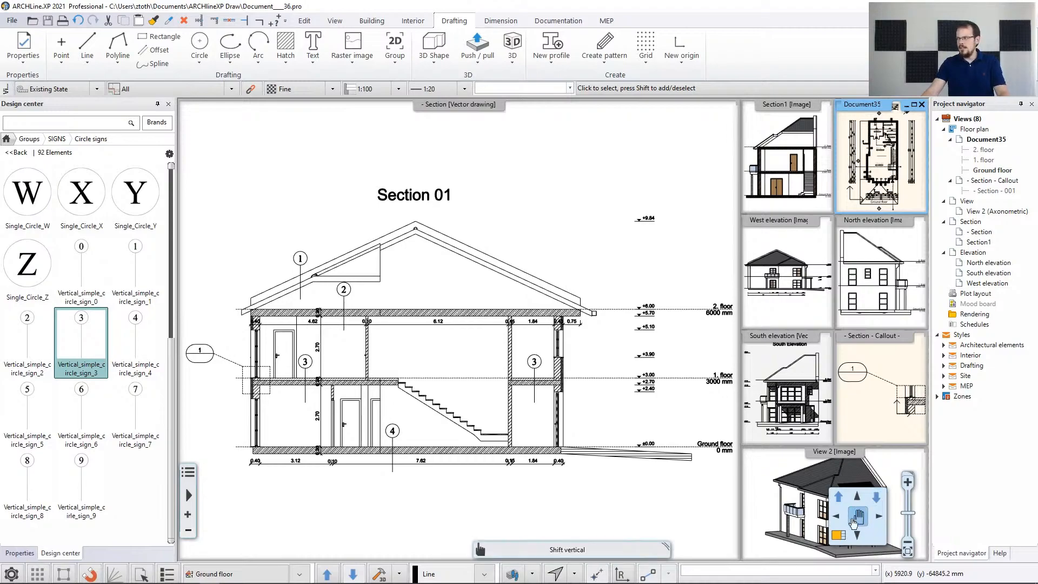
left_click(838, 536)
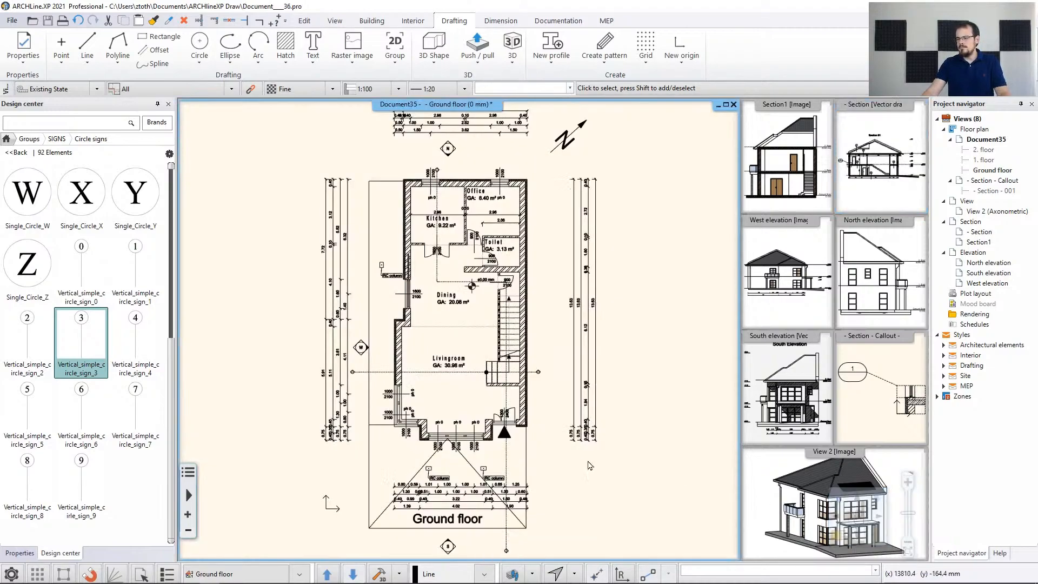
scroll(550, 460, "up", 4)
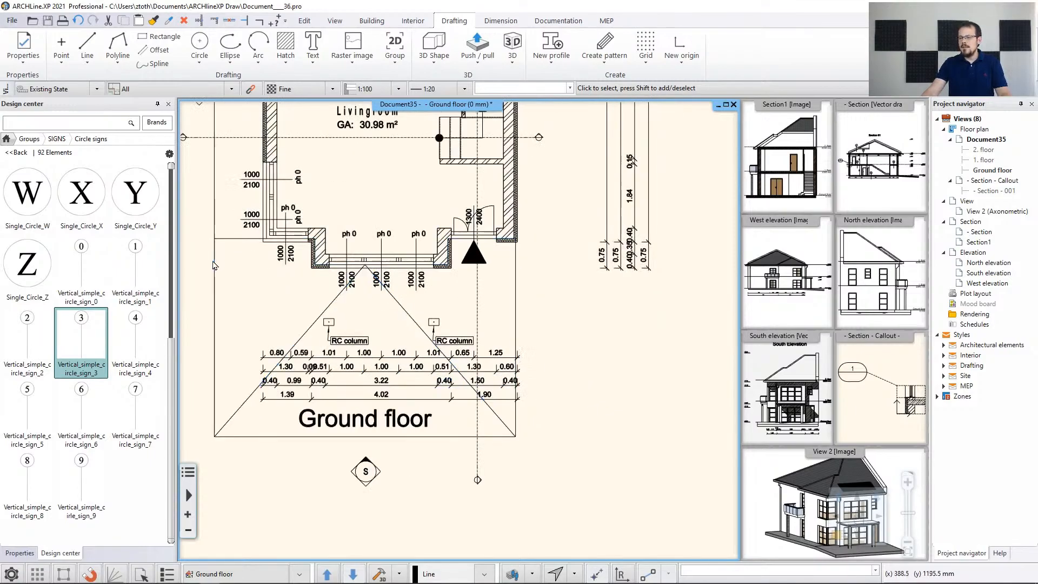
left_click(215, 267)
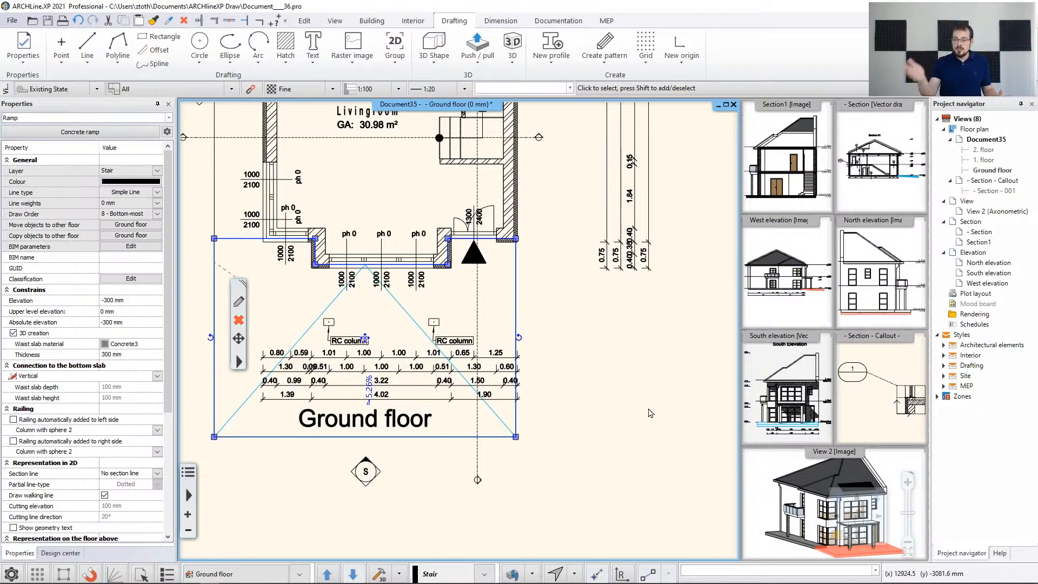
left_click(631, 399)
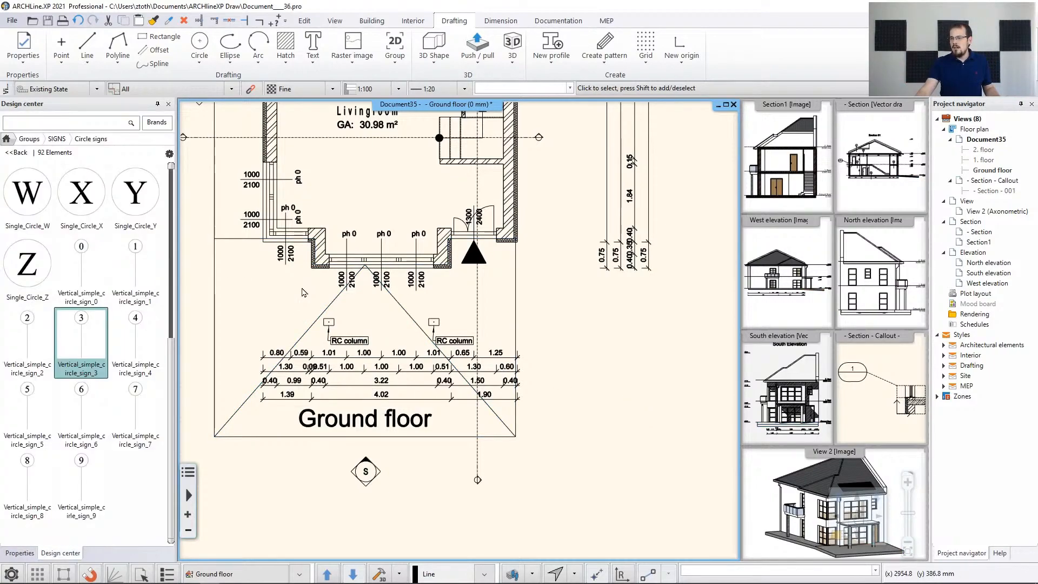
Step: Draw a vertical line pointing down the ramp, left of the RC column, in the Simple line + arrowhead style
scroll(287, 294, "up", 2)
middle_click_drag(286, 294, 371, 331)
scroll(307, 292, "up", 1)
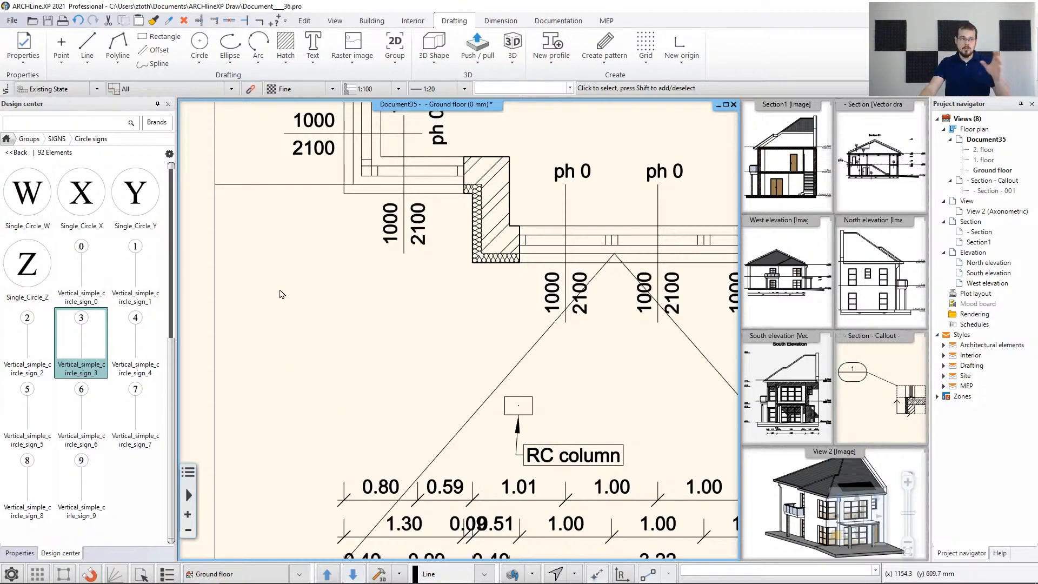
left_click(84, 46)
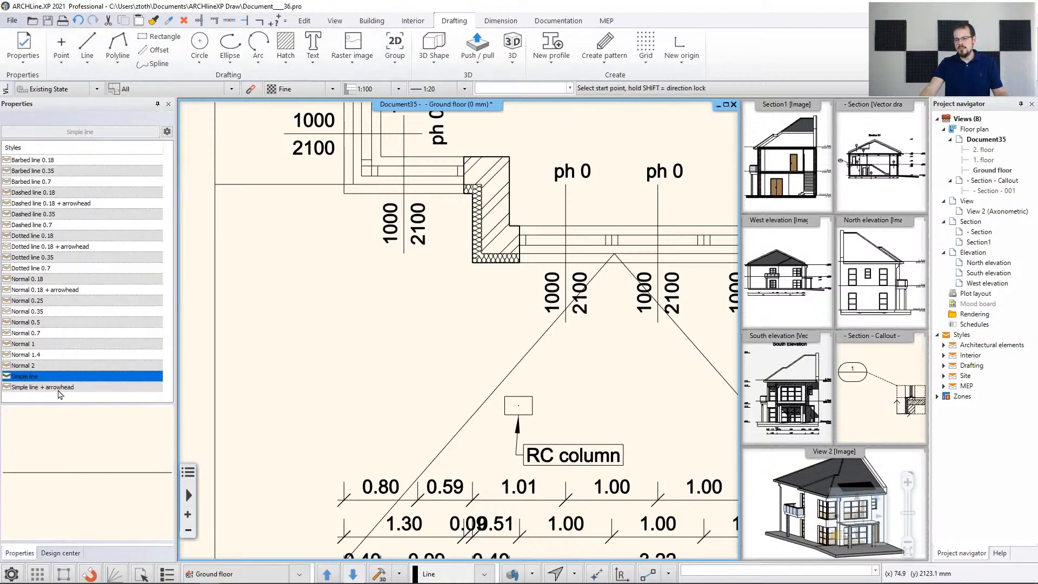
left_click(59, 387)
left_click(262, 284)
left_click(262, 370)
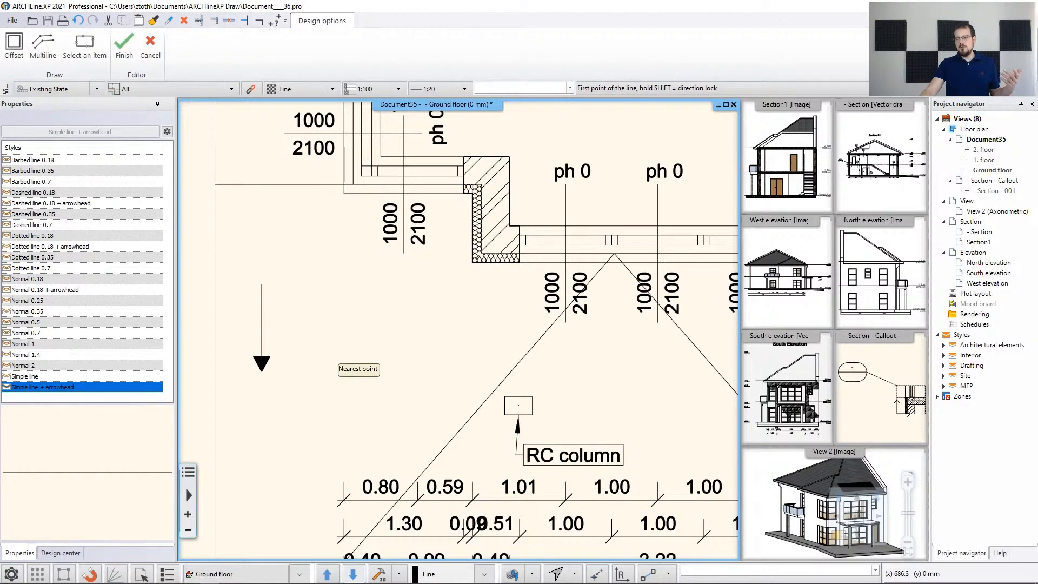
key("Escape")
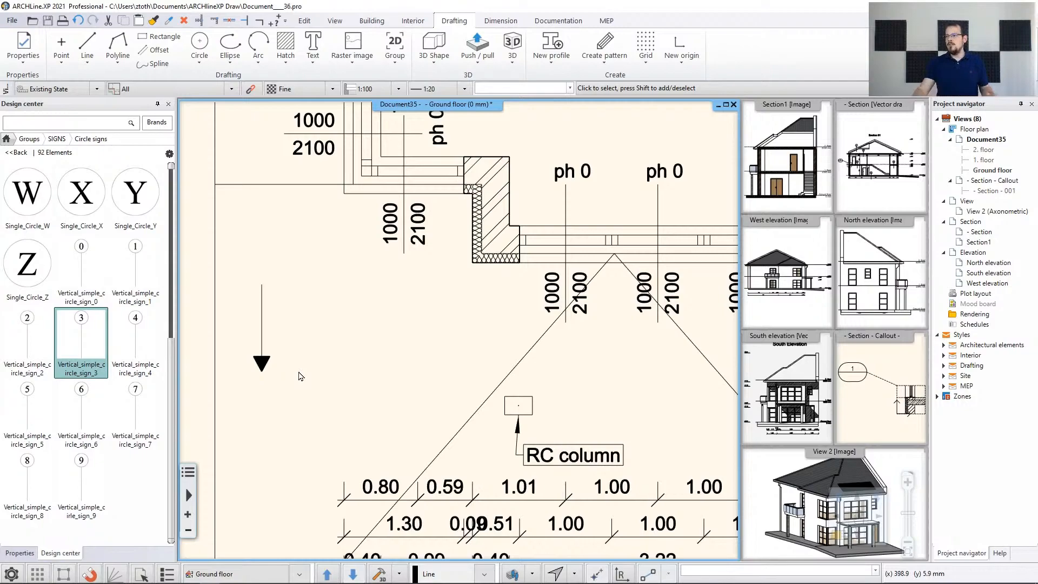
Step: Set the default text font size to 100 mm
left_click(558, 21)
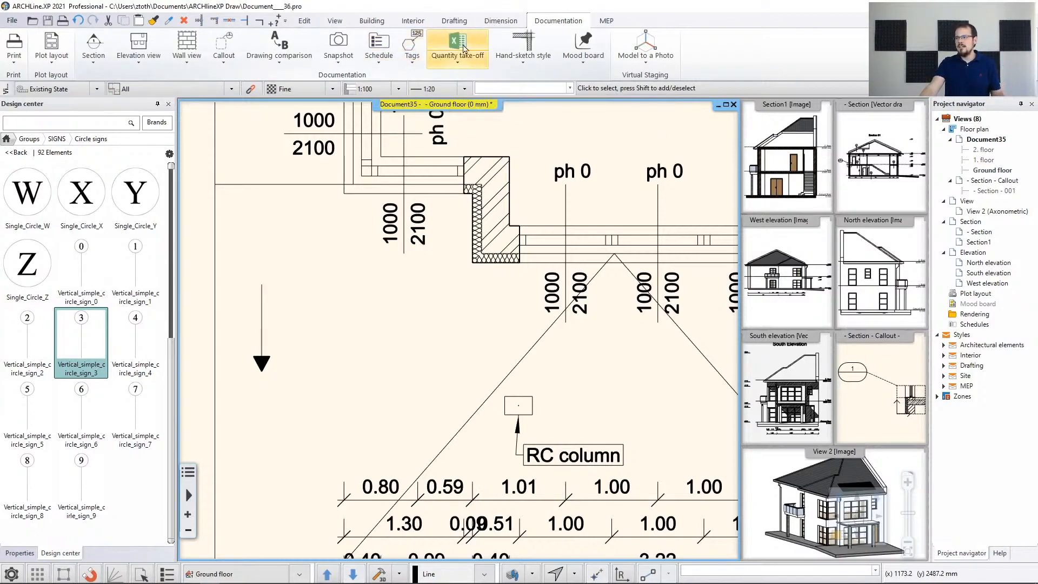
left_click(457, 21)
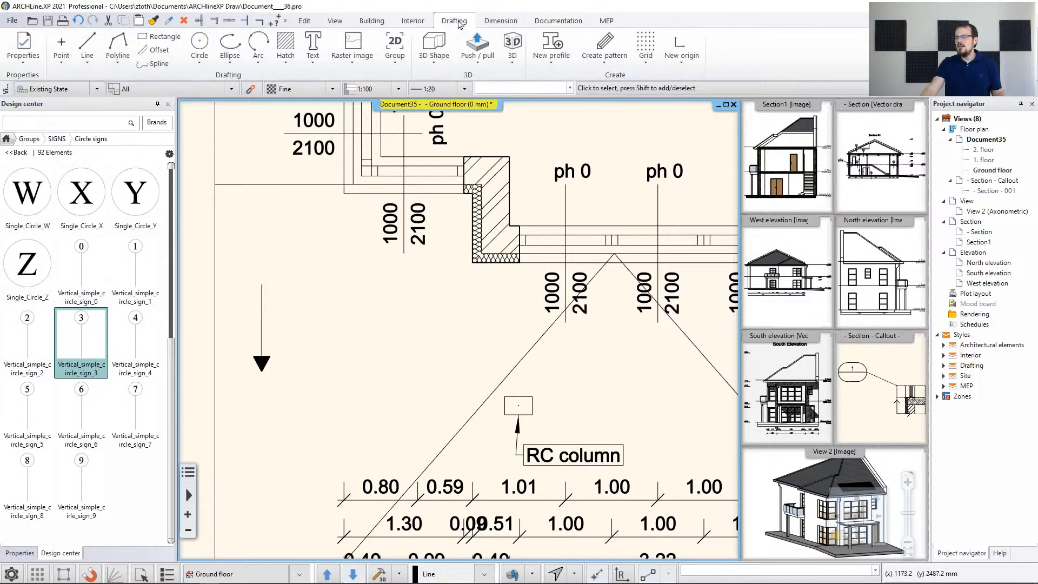
left_click(21, 58)
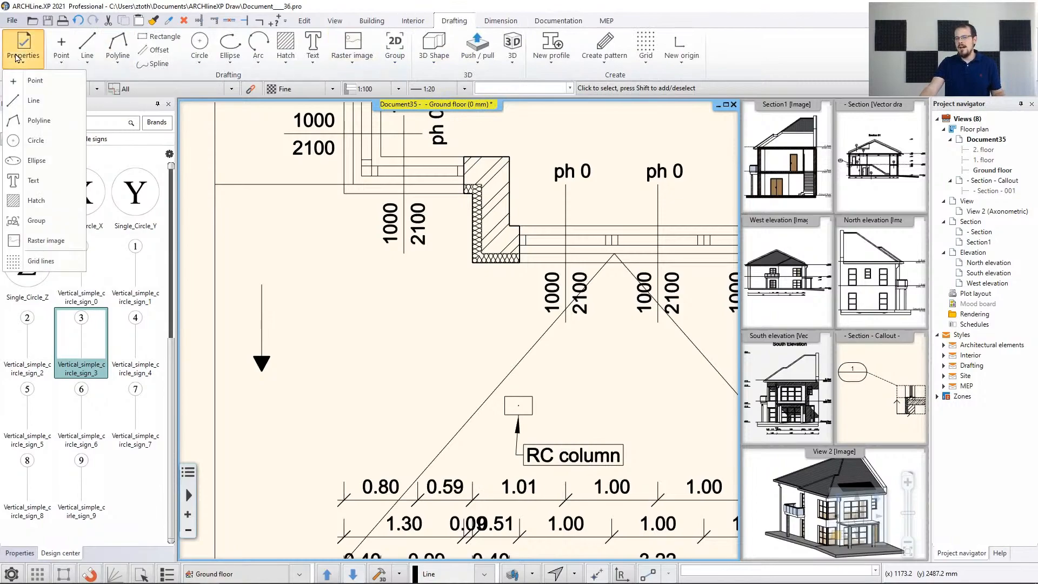
left_click(37, 180)
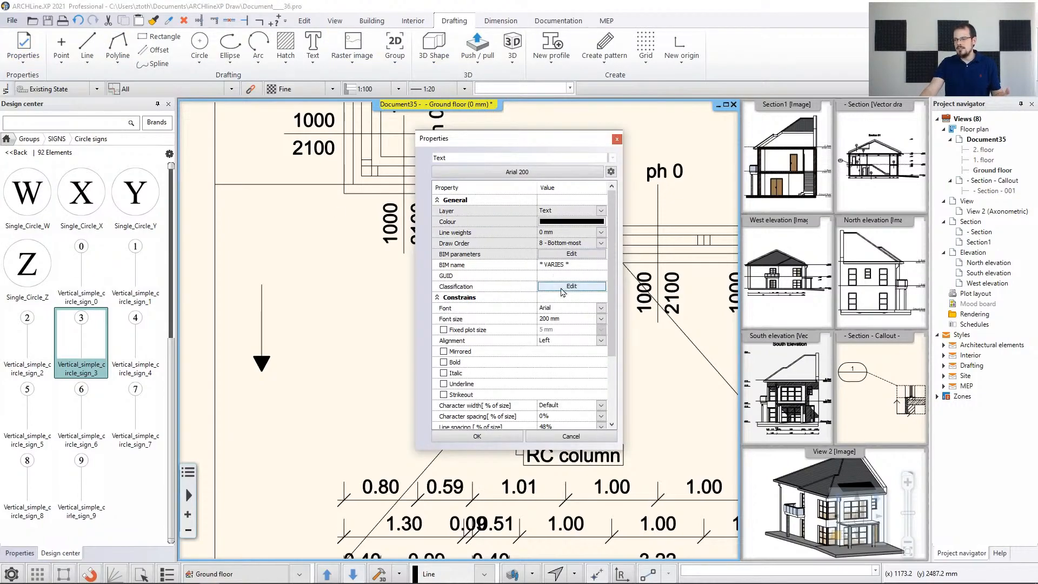
left_click(554, 319)
type("100")
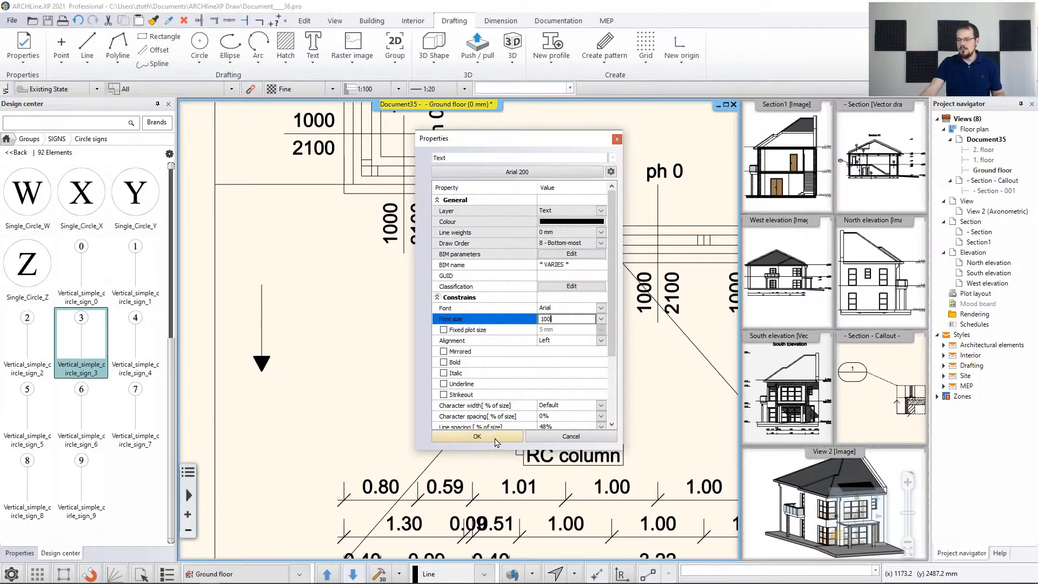
left_click(476, 436)
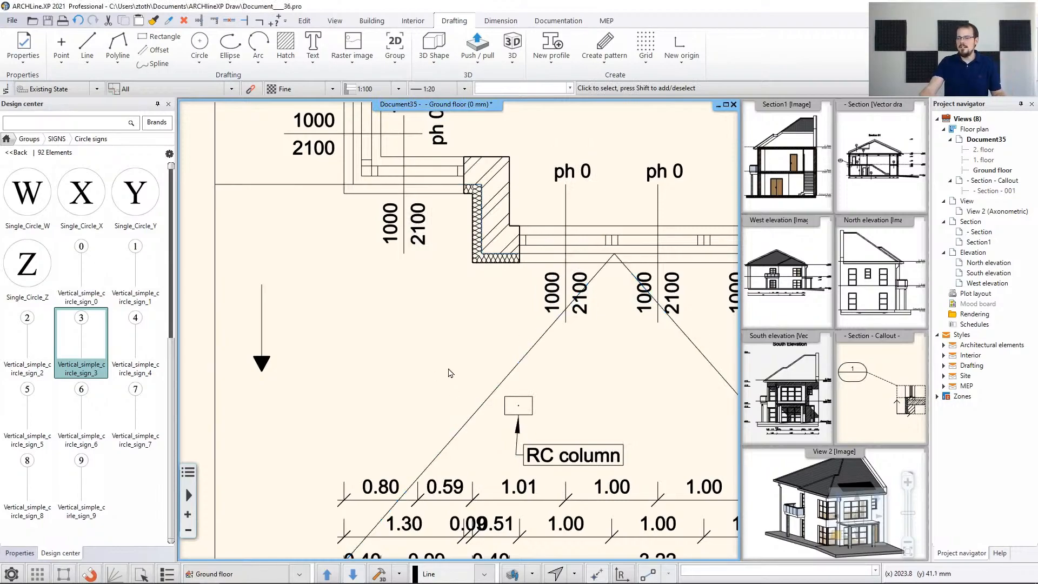
Step: Open tag creation for the ramp tag, using the Architectural elements discipline
left_click(564, 26)
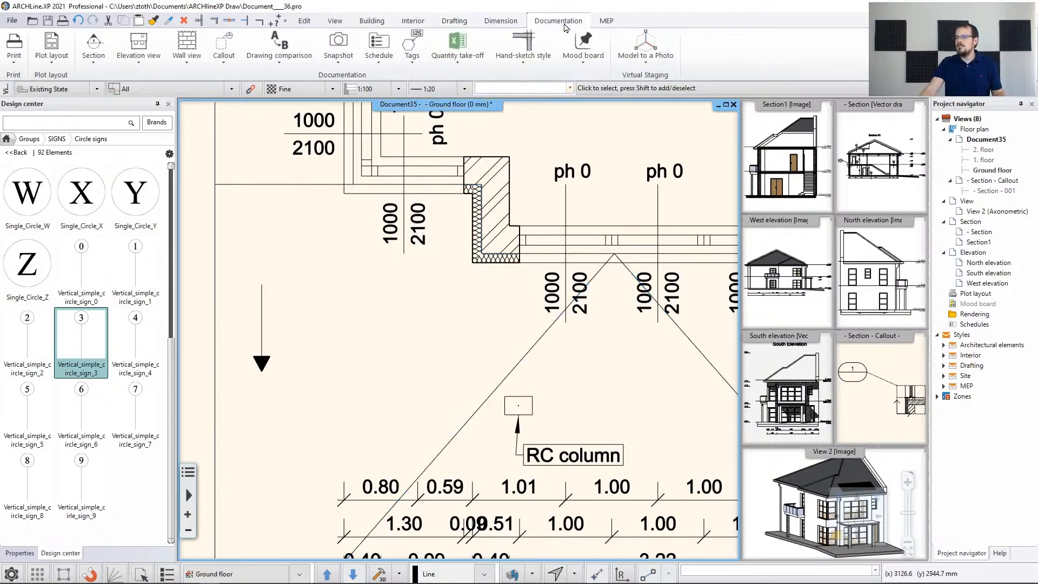
left_click(411, 48)
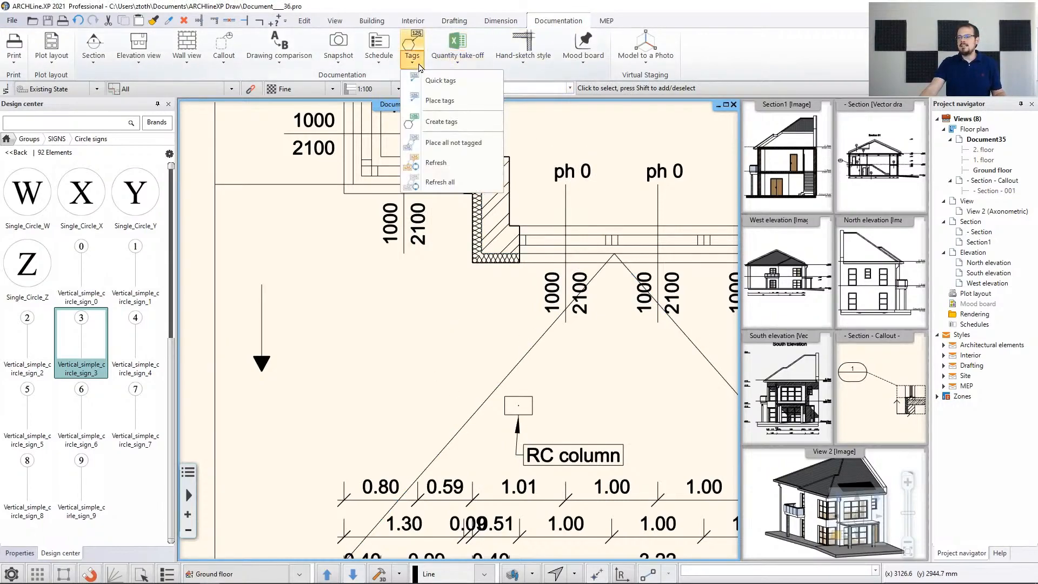
left_click(453, 122)
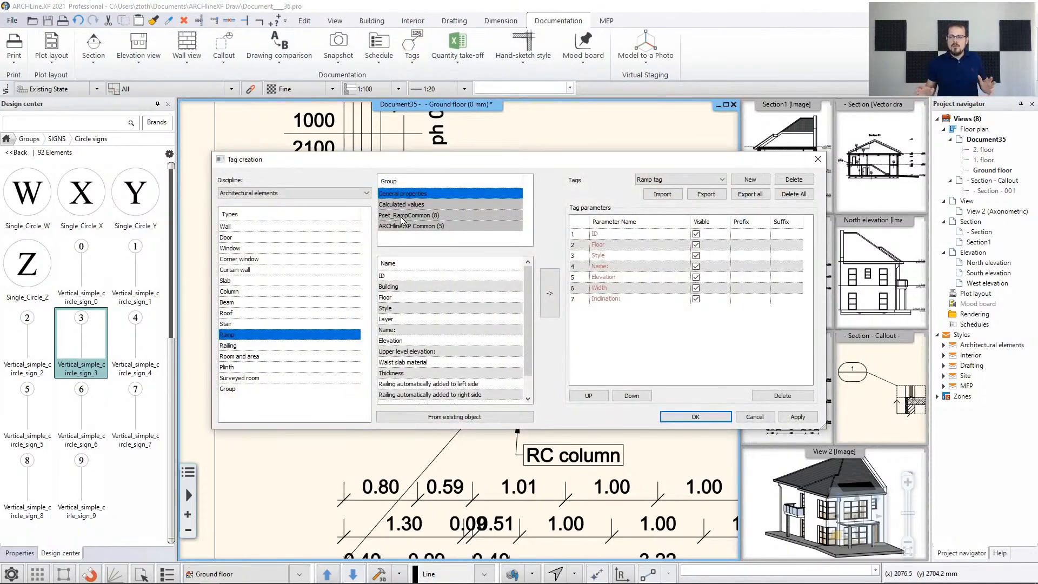
left_click(316, 193)
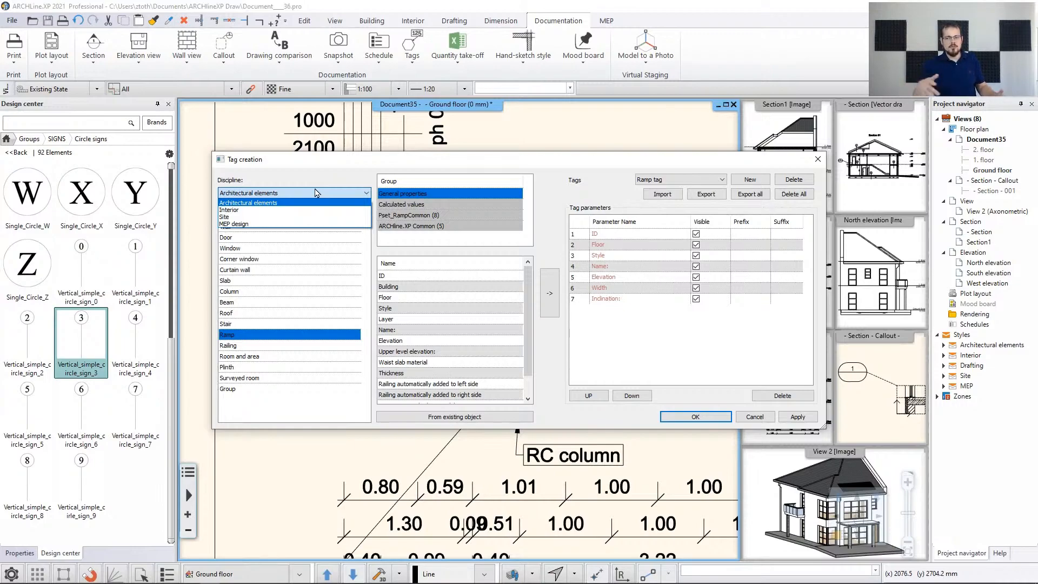
left_click(291, 204)
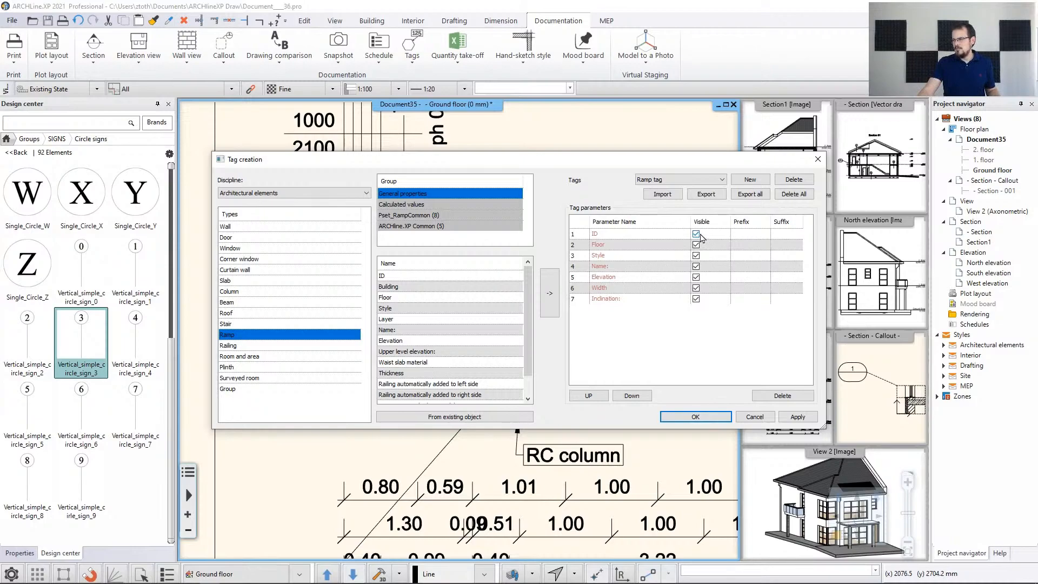
Step: Hide the ID, Floor, Style, Name and Width parameters in the ramp tag
left_click(696, 234)
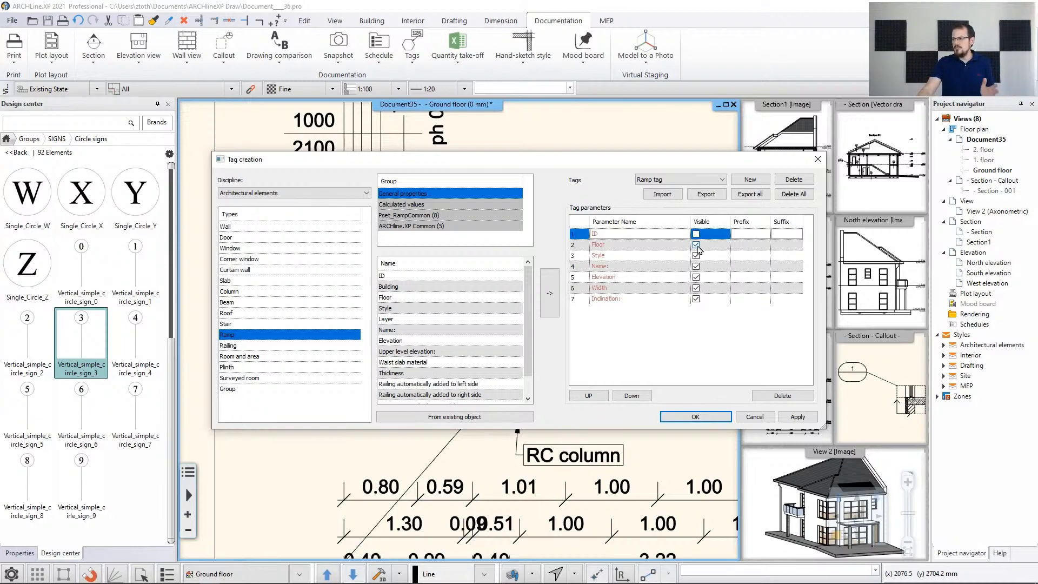
left_click(696, 245)
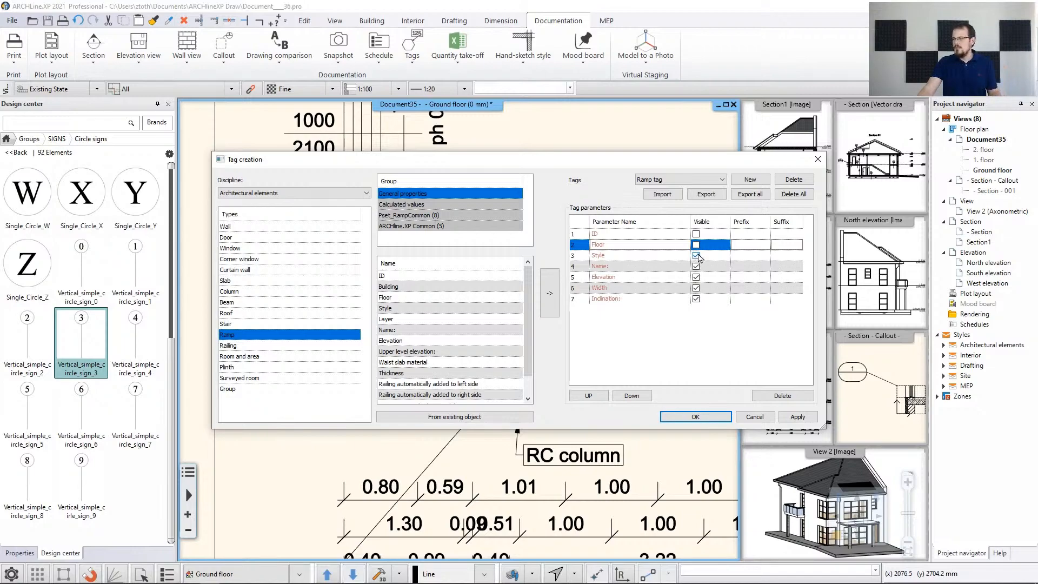
left_click(696, 255)
left_click(697, 266)
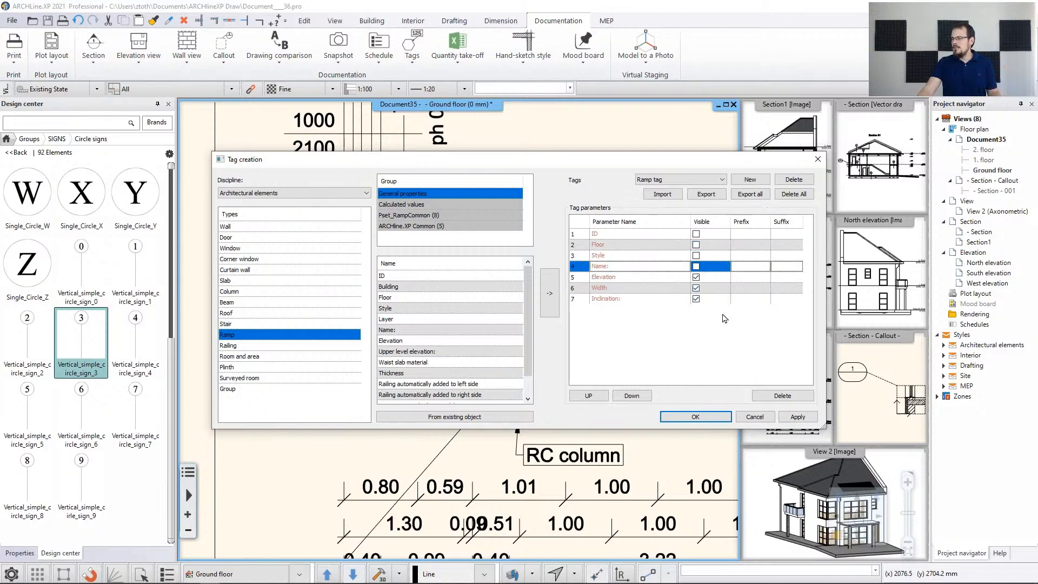
left_click(696, 289)
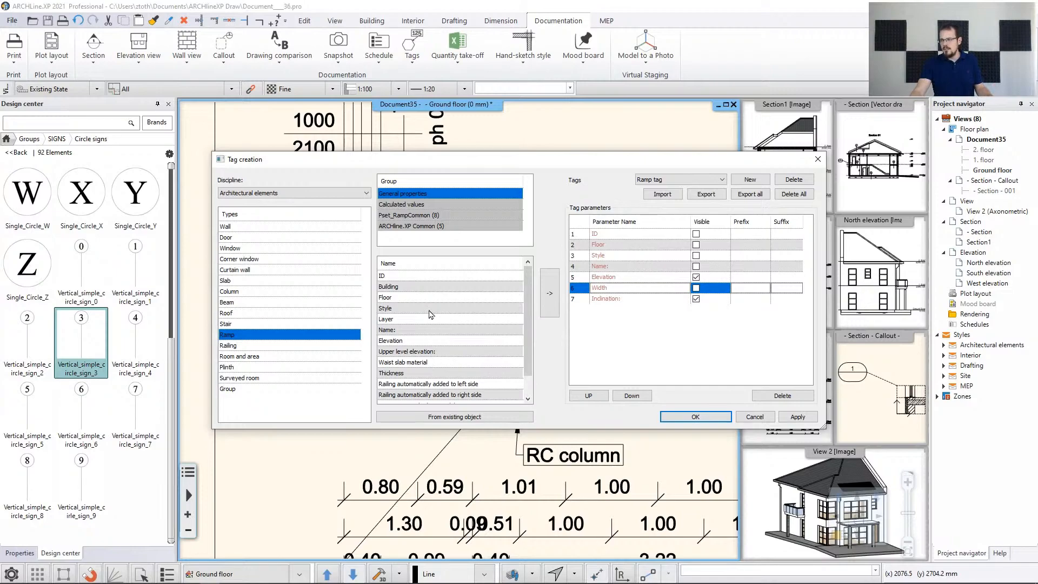
Step: Add the Upper level elevation parameter to the ramp tag and place it directly below Elevation
left_click(444, 351)
left_click(550, 292)
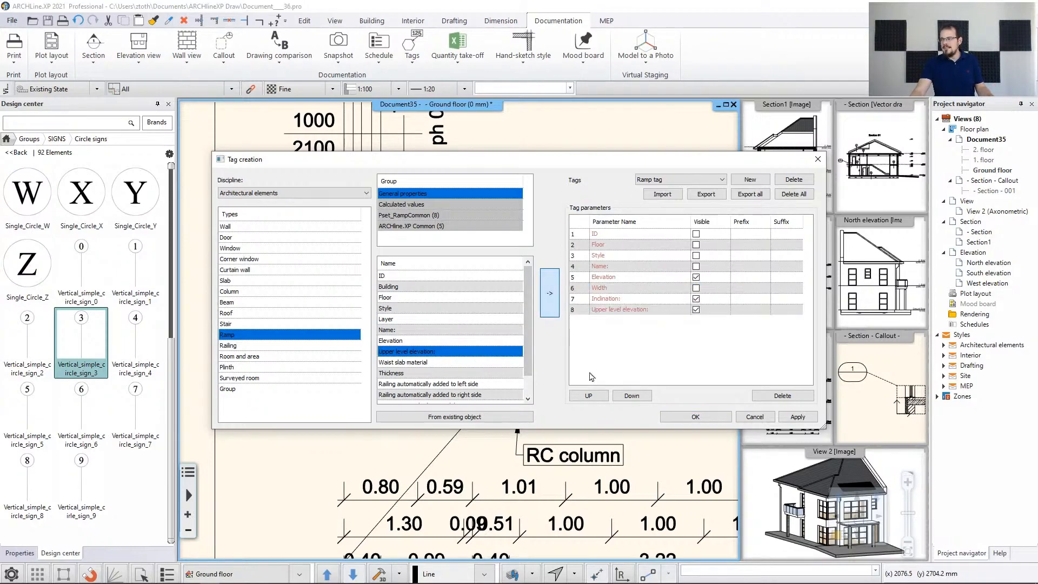
double_click(635, 310)
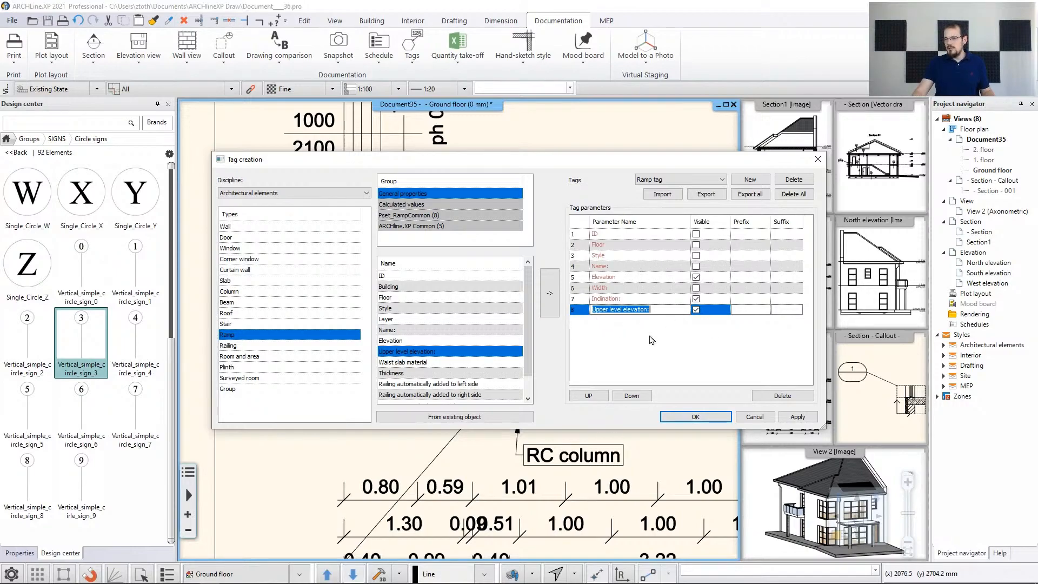
left_click(589, 396)
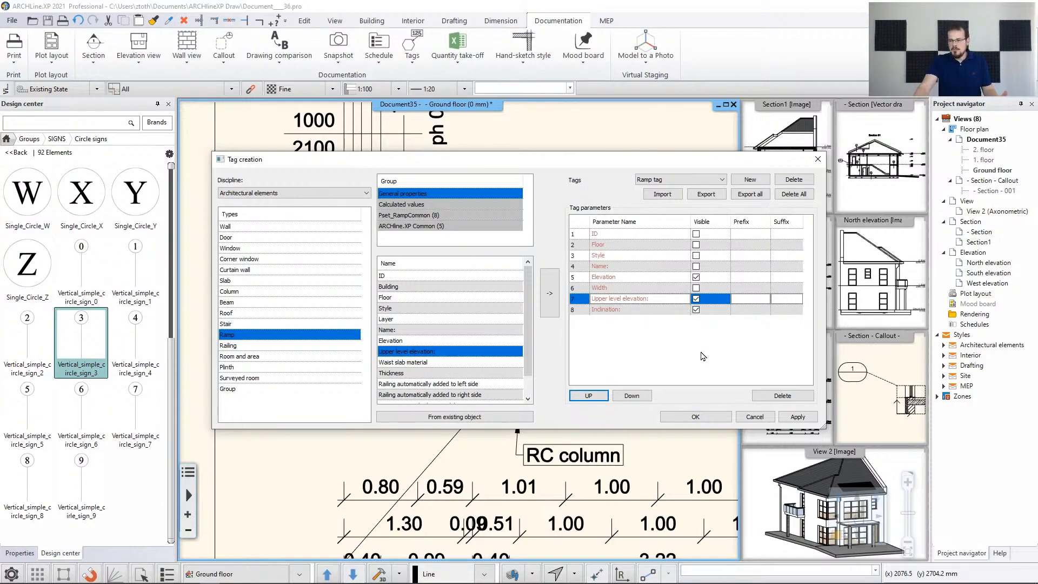
left_click(588, 396)
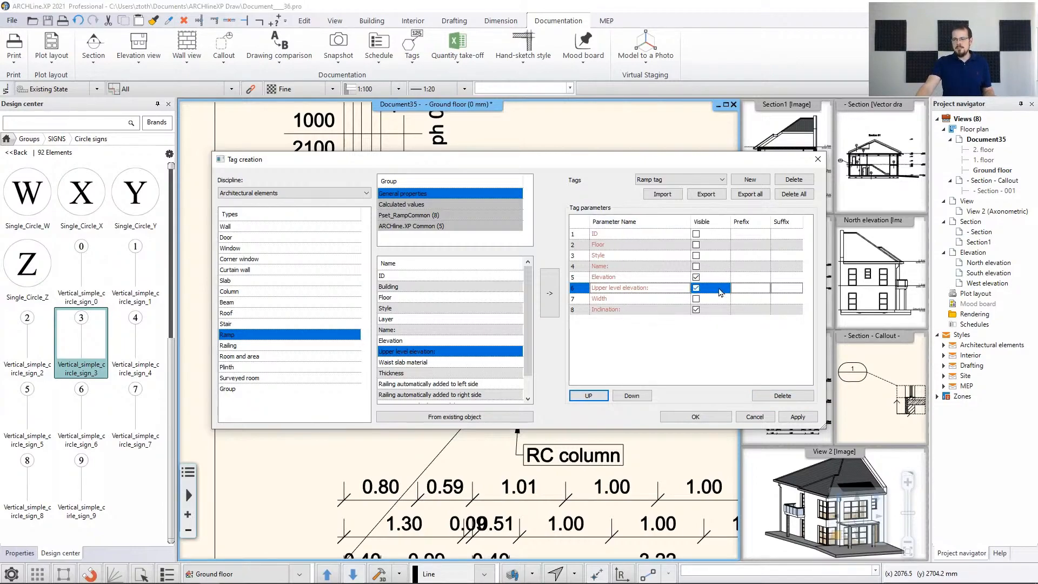
Step: Set the ramp tag prefixes to "Bottom el." for Elevation, "Upper el." for Upper level elevation and "Inc." for Inclination, and apply them
left_click(744, 290)
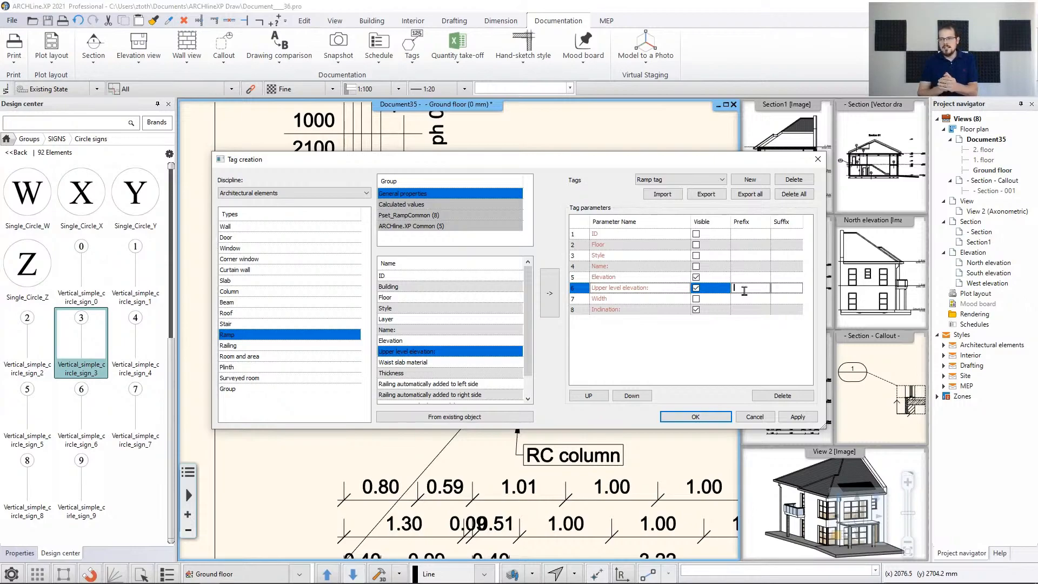
left_click(755, 277)
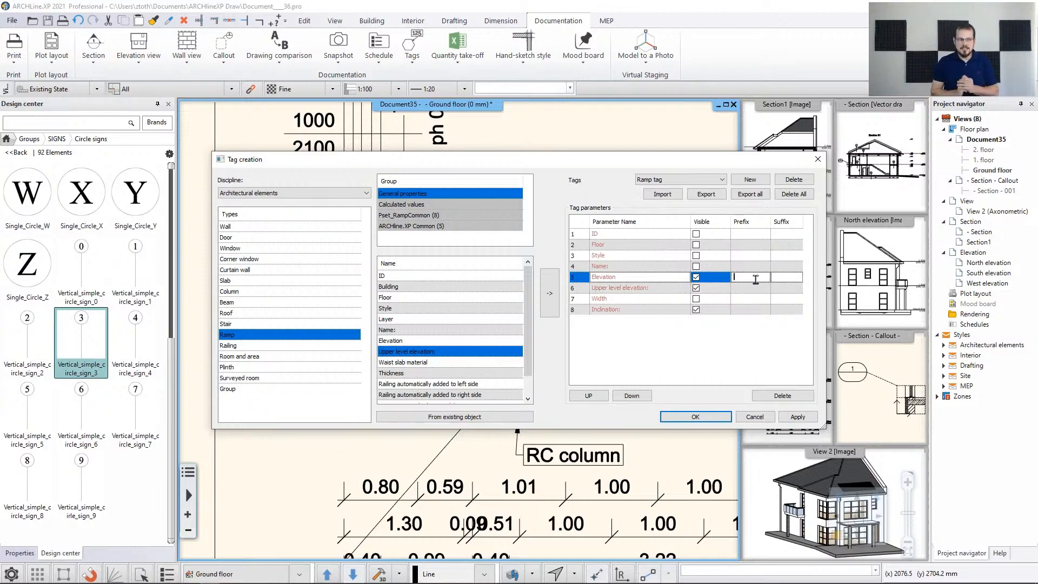
type("Bott")
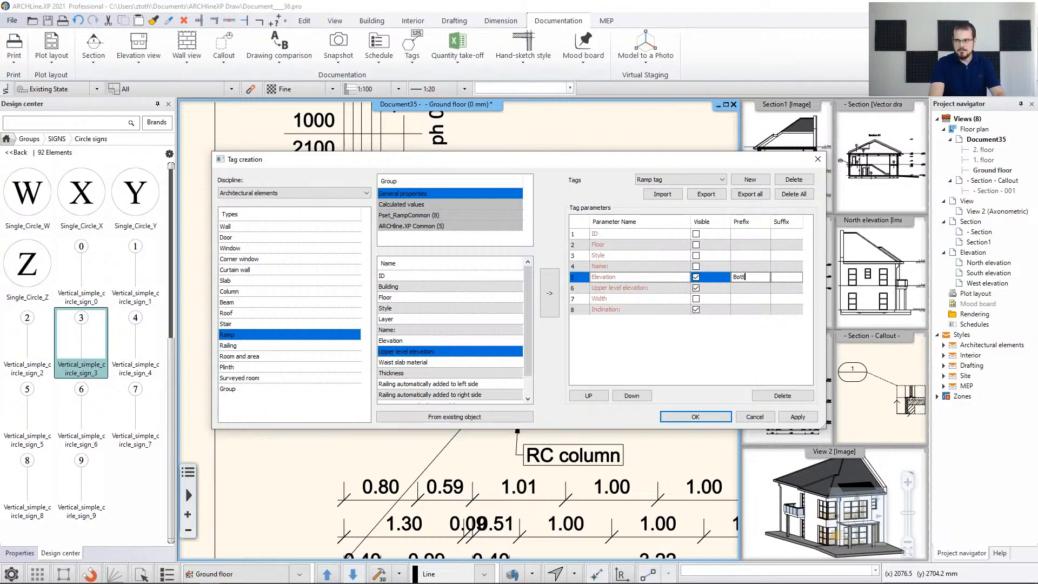
type("om el.")
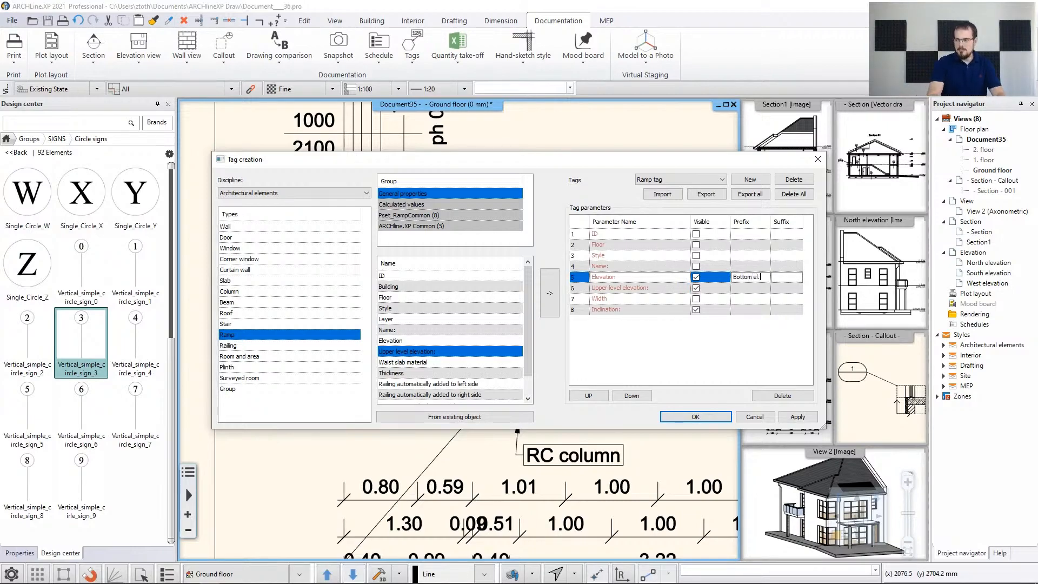
left_click(762, 290)
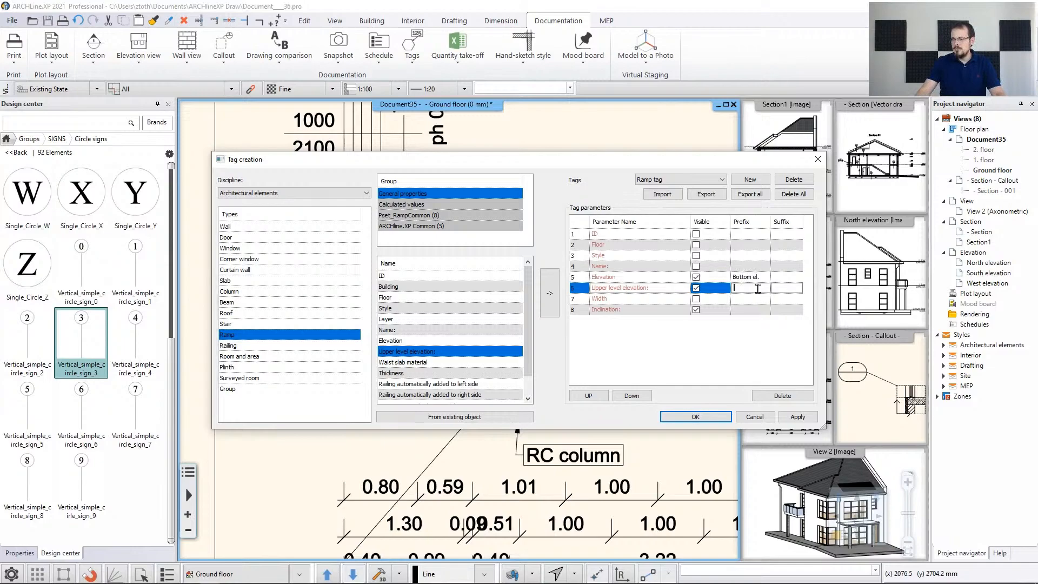
type("Upper")
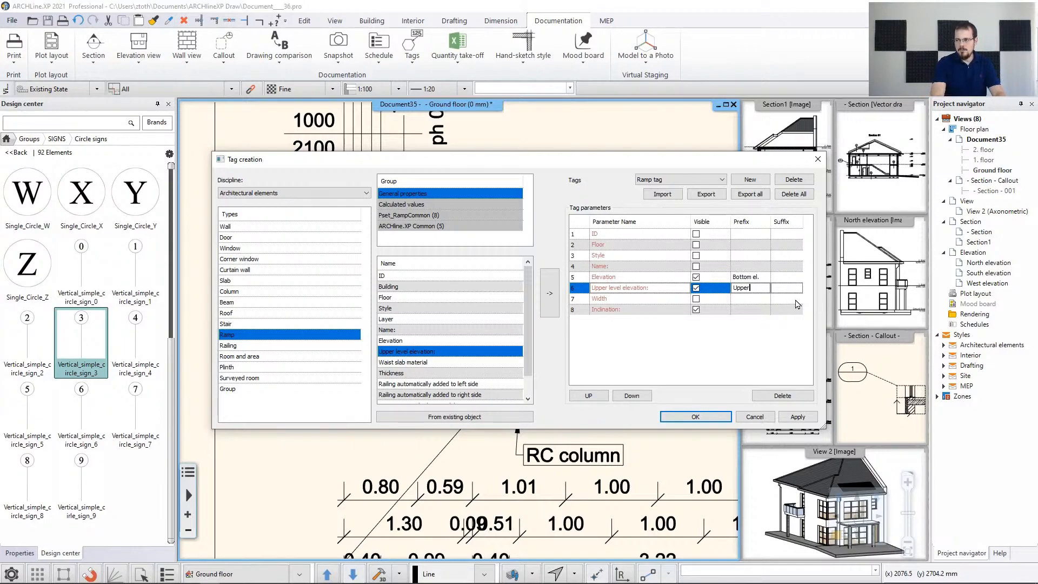
type(" el.")
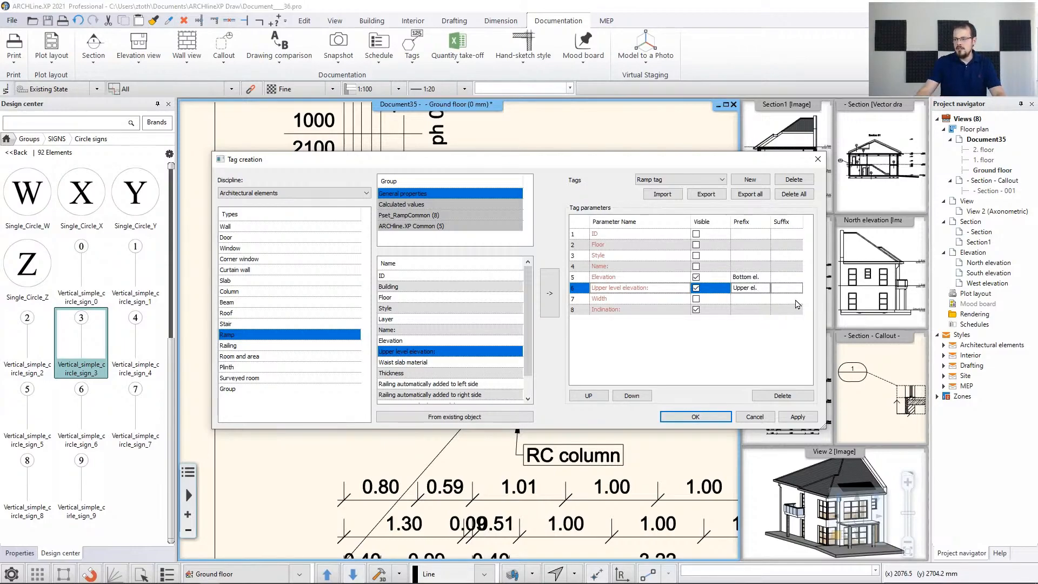
left_click(744, 308)
type("Inc")
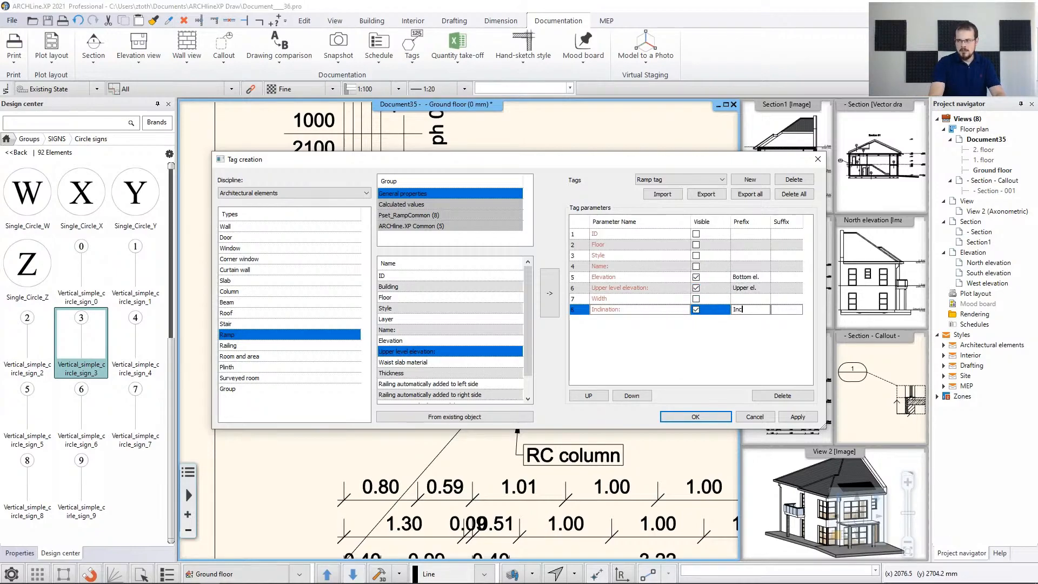
type(".")
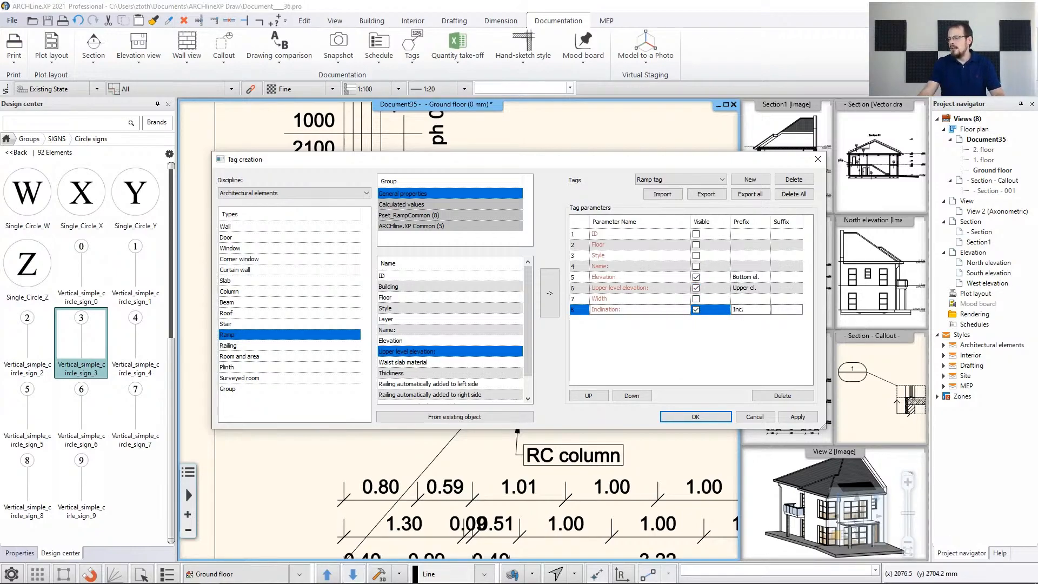
left_click(711, 422)
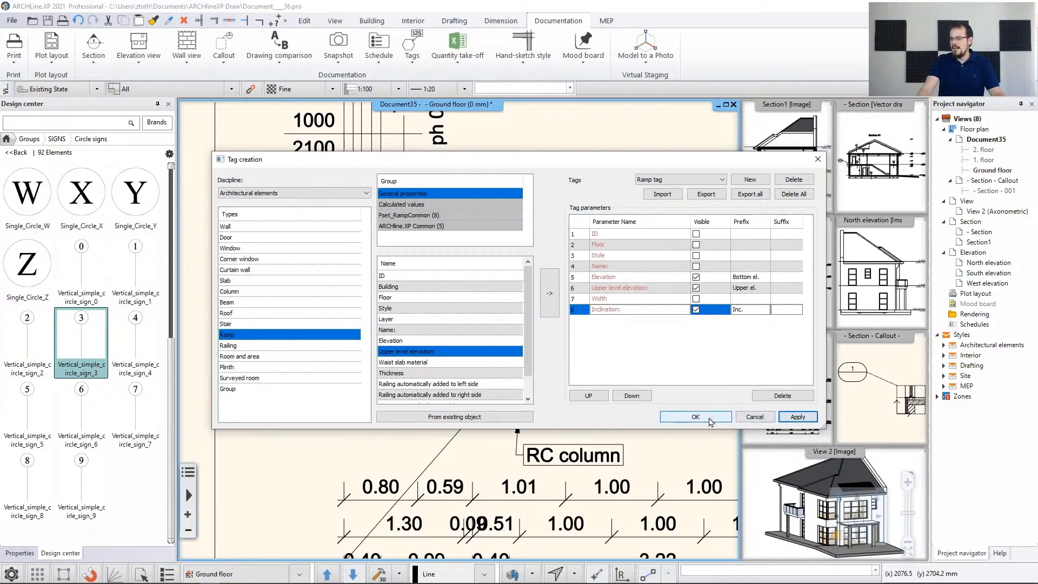
Step: Place the Ramp tag with default formatting on the ground-floor ramp, beside the slope arrow, and delete its leader line
scroll(551, 360, "down", 3)
middle_click_drag(551, 360, 502, 362)
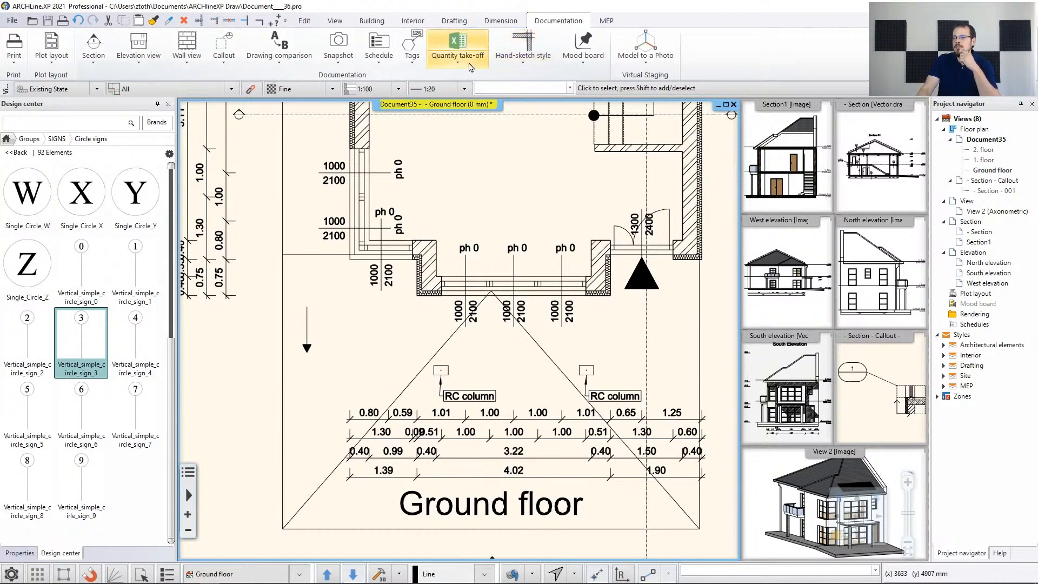
left_click(412, 48)
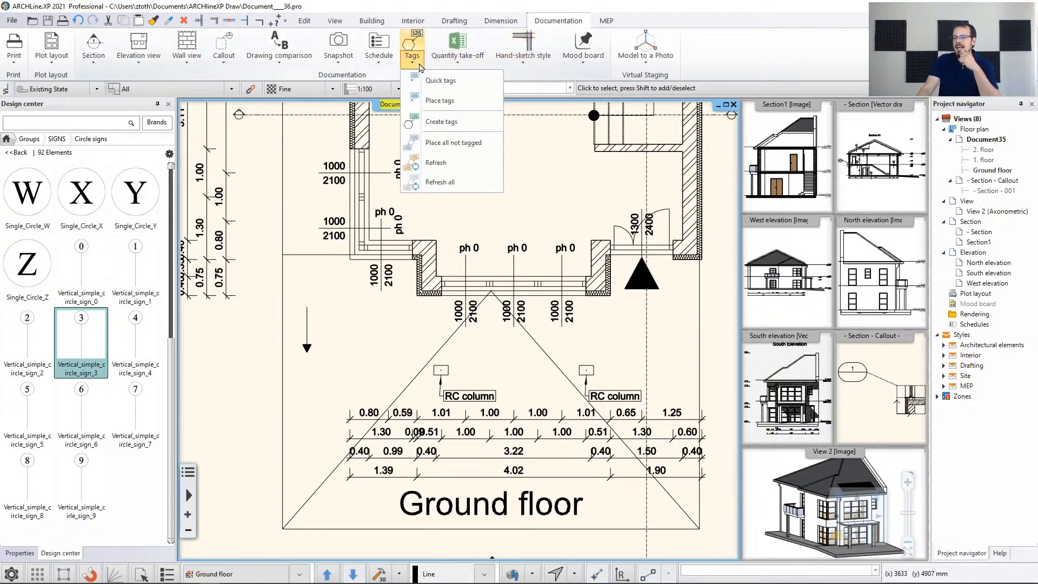
left_click(428, 100)
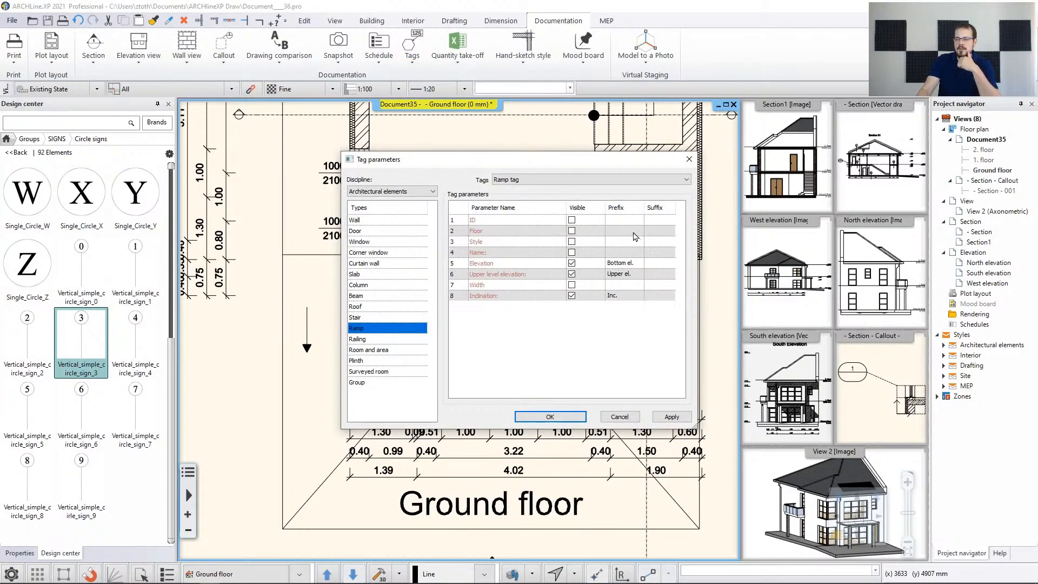
left_click(557, 416)
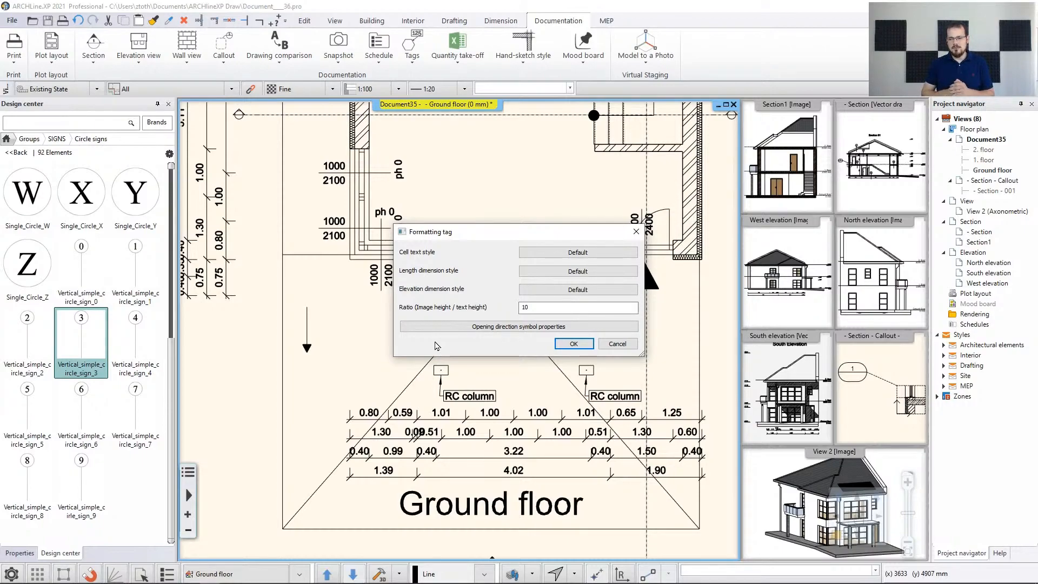
left_click(573, 344)
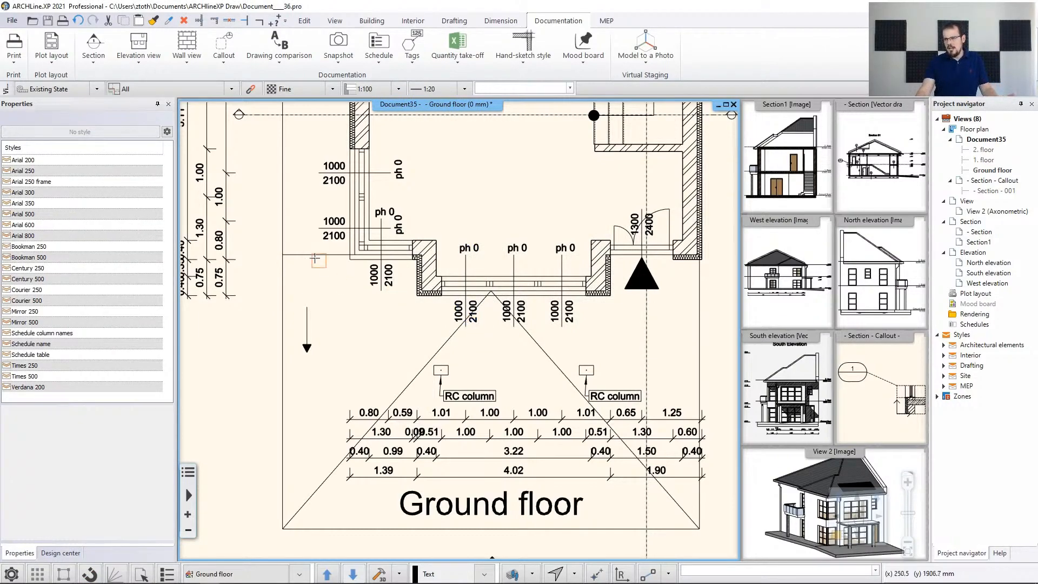
left_click(283, 337)
scroll(218, 326, "up", 2)
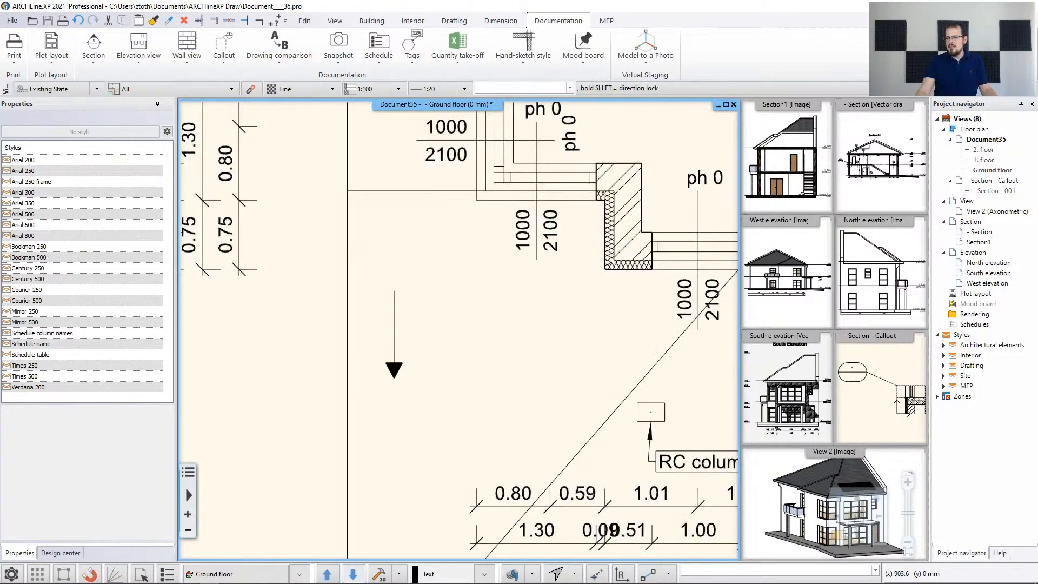
left_click(420, 326)
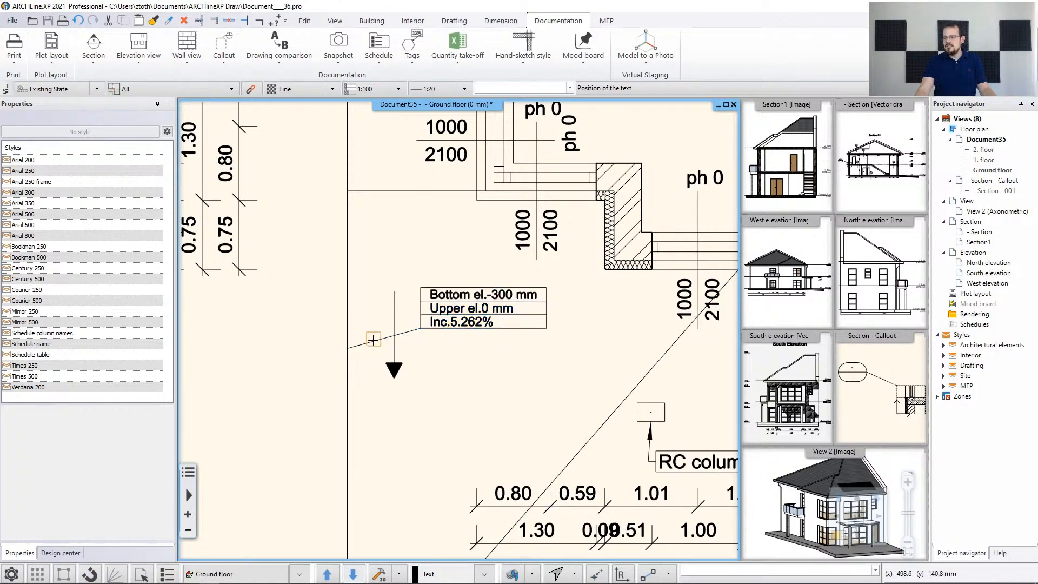
key("Escape")
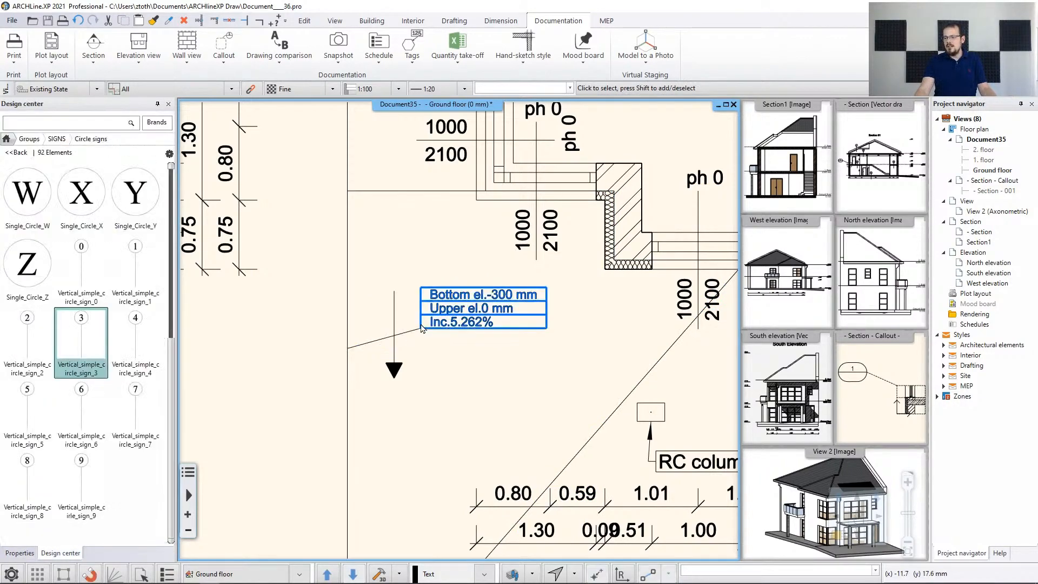
left_click(373, 341)
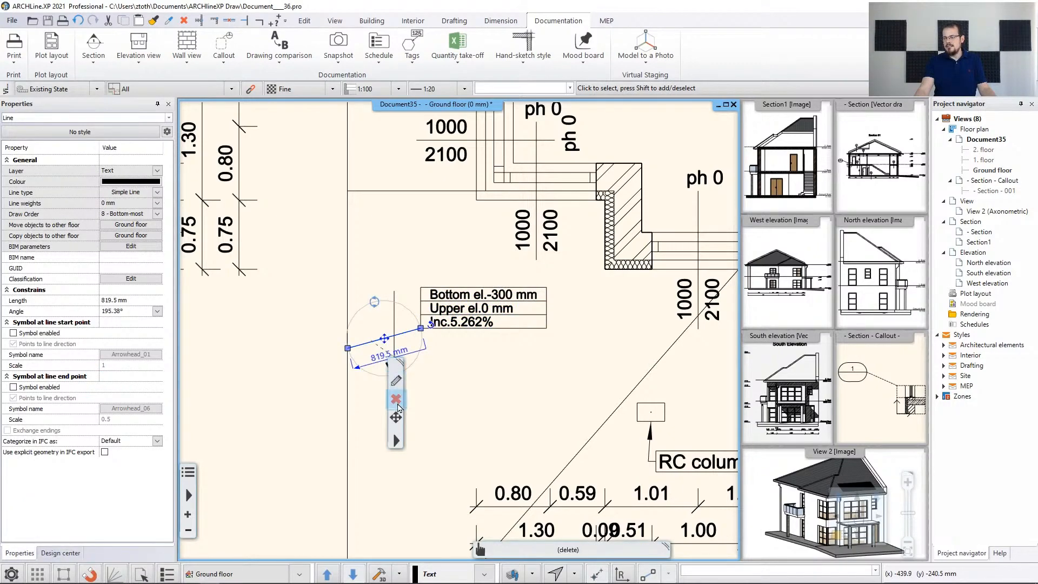
left_click(396, 399)
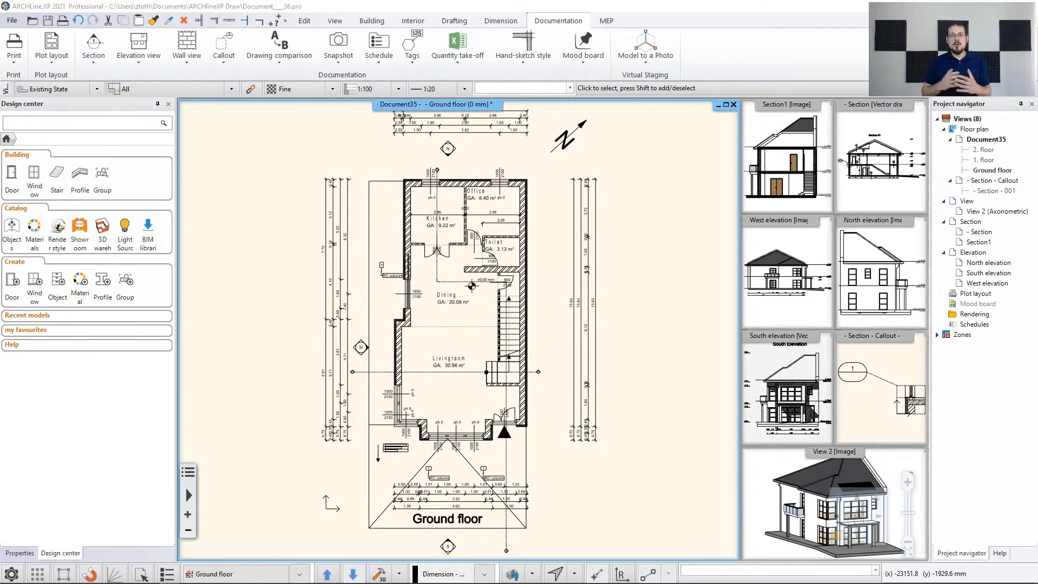
Step: Place a Window Schedule for the current floor, with grand totals, in the empty area beside the ground floor plan's long dimension chains
scroll(523, 295, "up", 3)
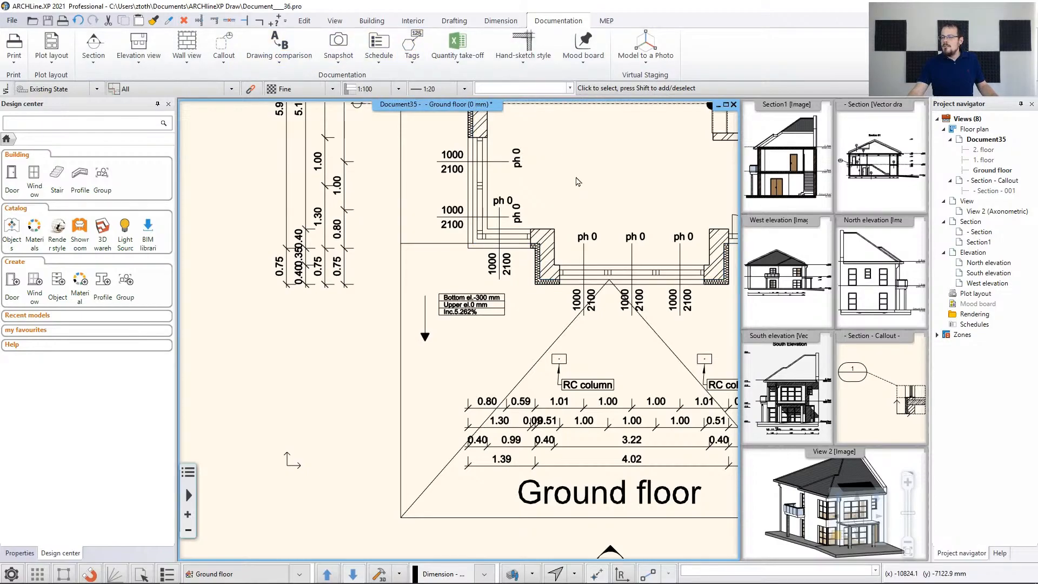
scroll(439, 298, "down", 3)
middle_click_drag(481, 199, 408, 335)
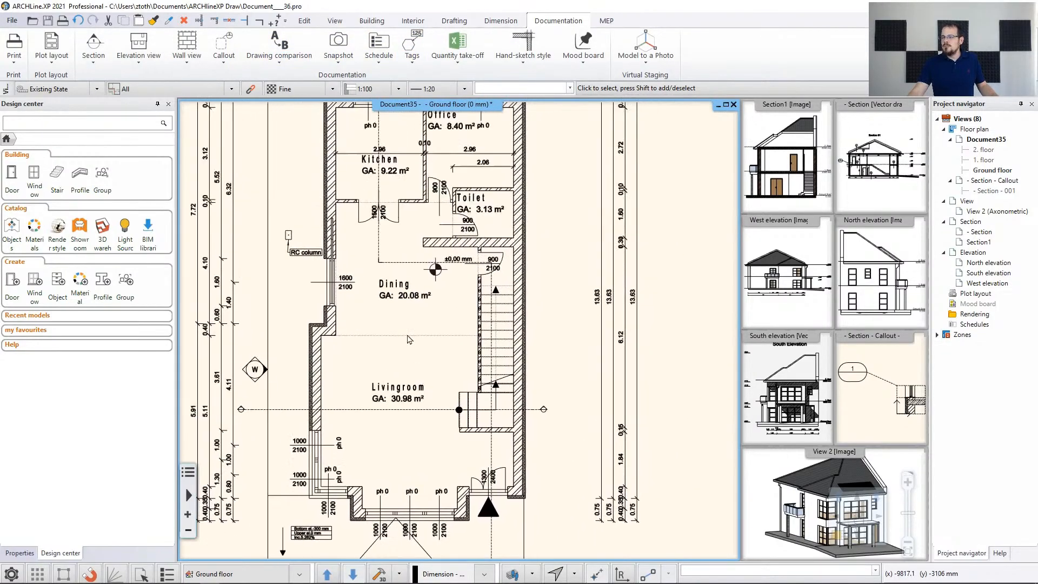
scroll(408, 336, "down", 1)
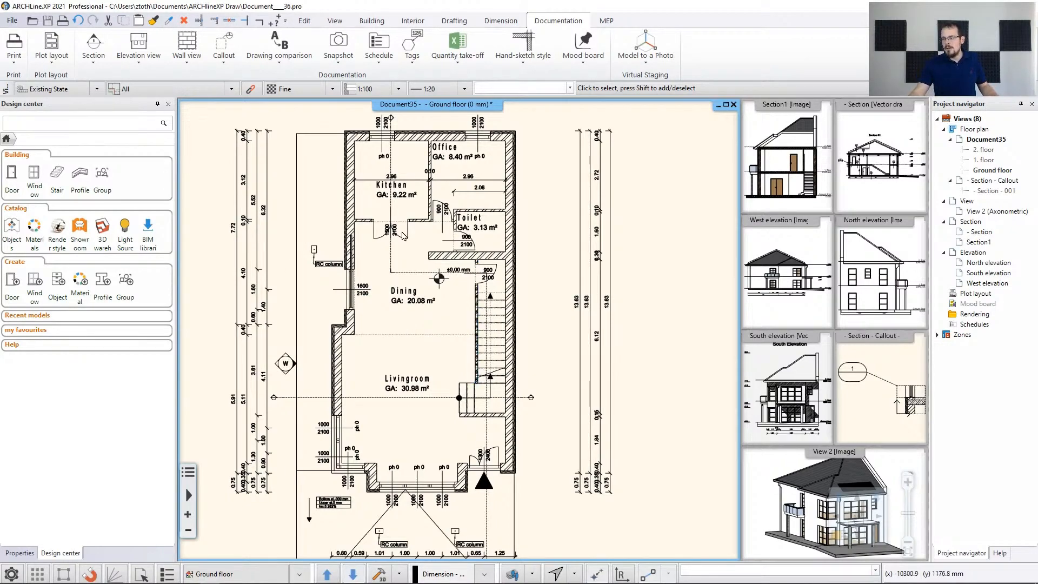
left_click(376, 63)
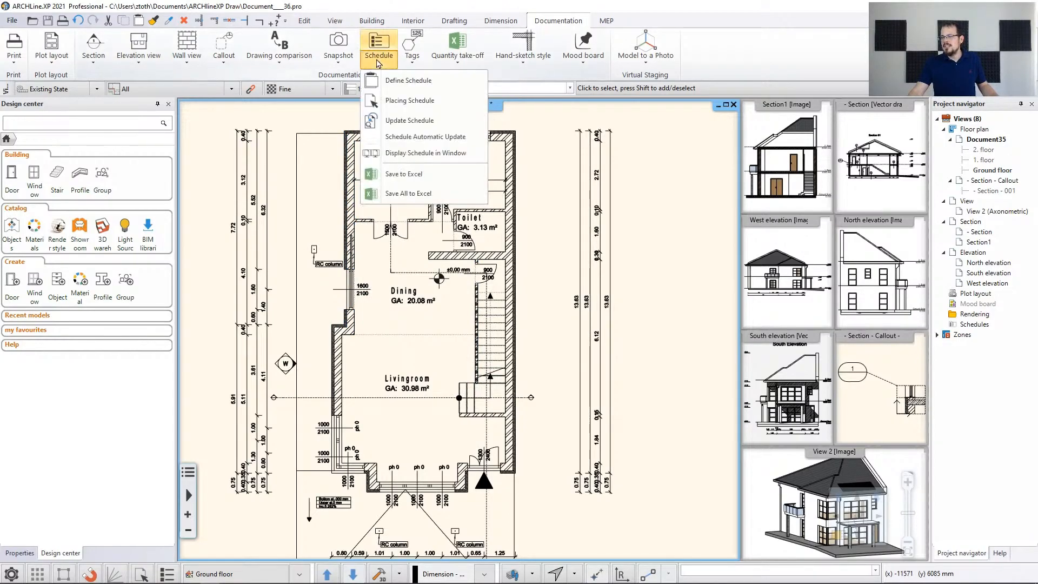
left_click(382, 103)
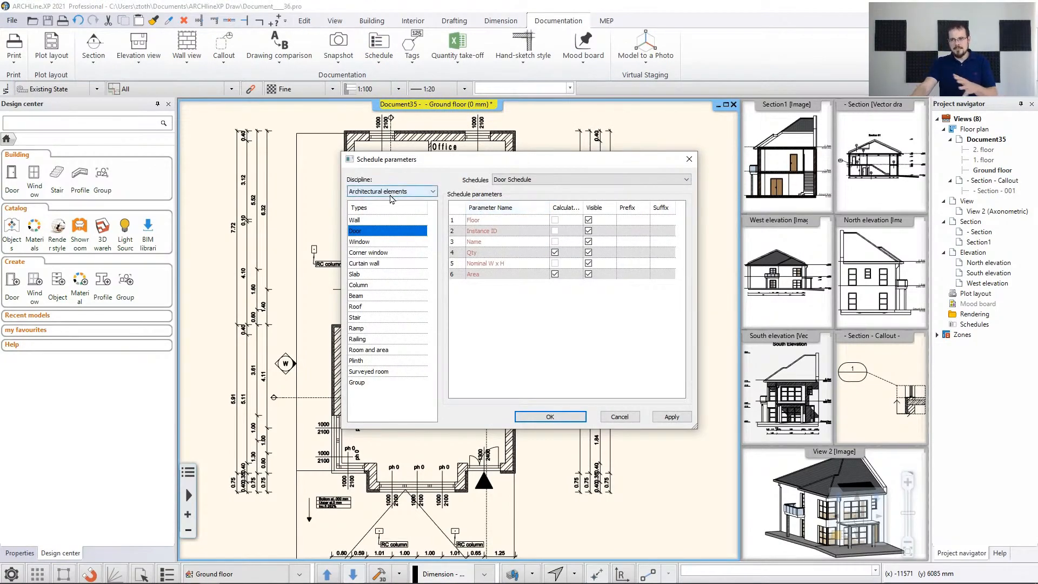
left_click(386, 241)
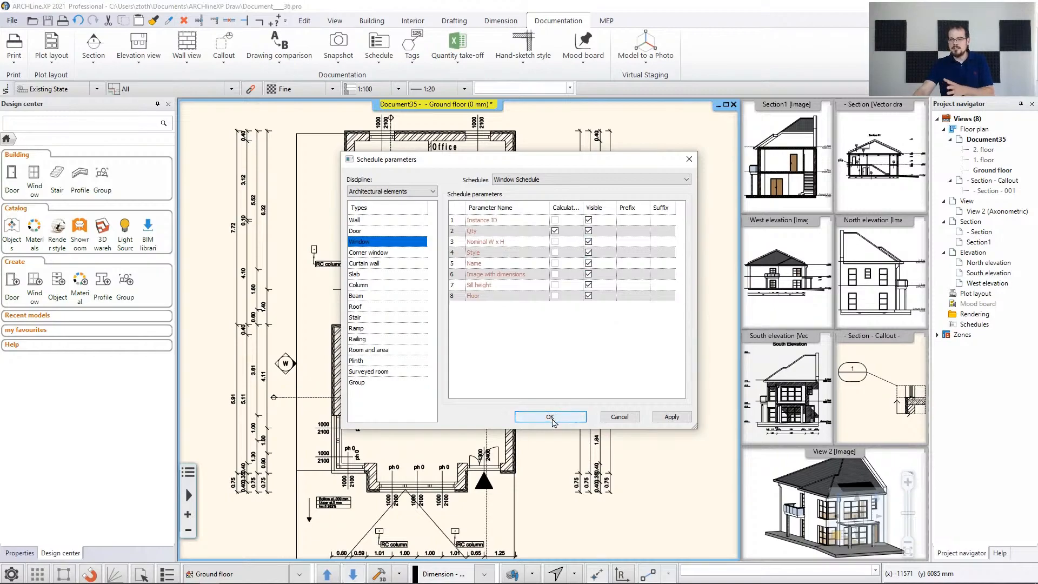
left_click(550, 416)
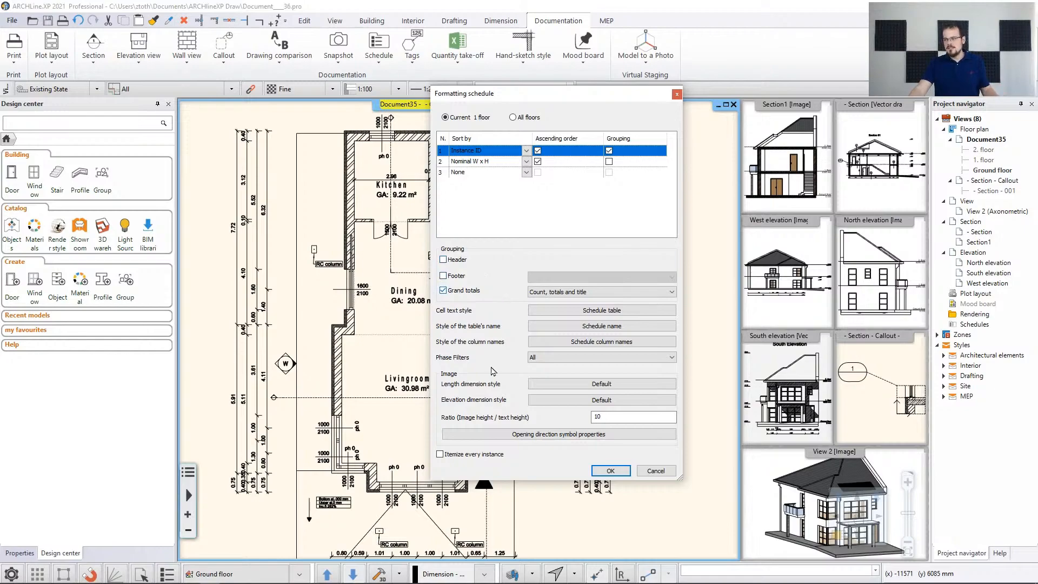
left_click(610, 470)
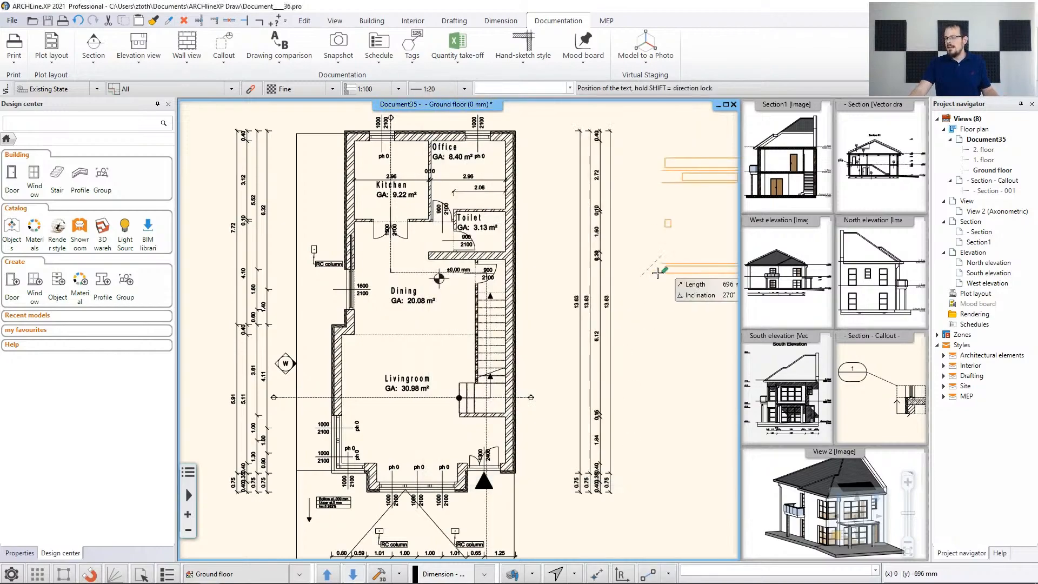
scroll(648, 286, "down", 2)
scroll(637, 276, "down", 2)
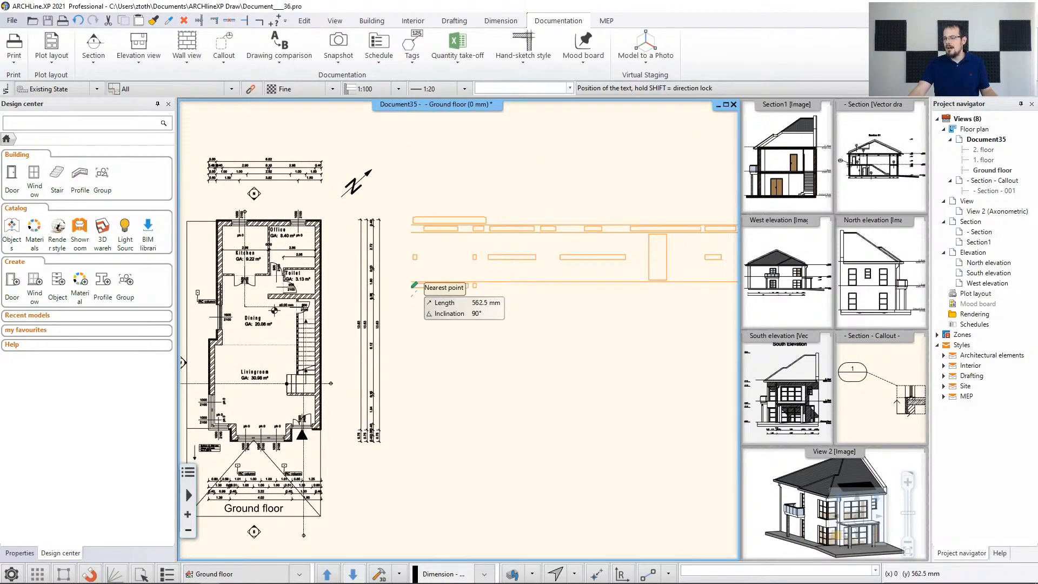
left_click(435, 287)
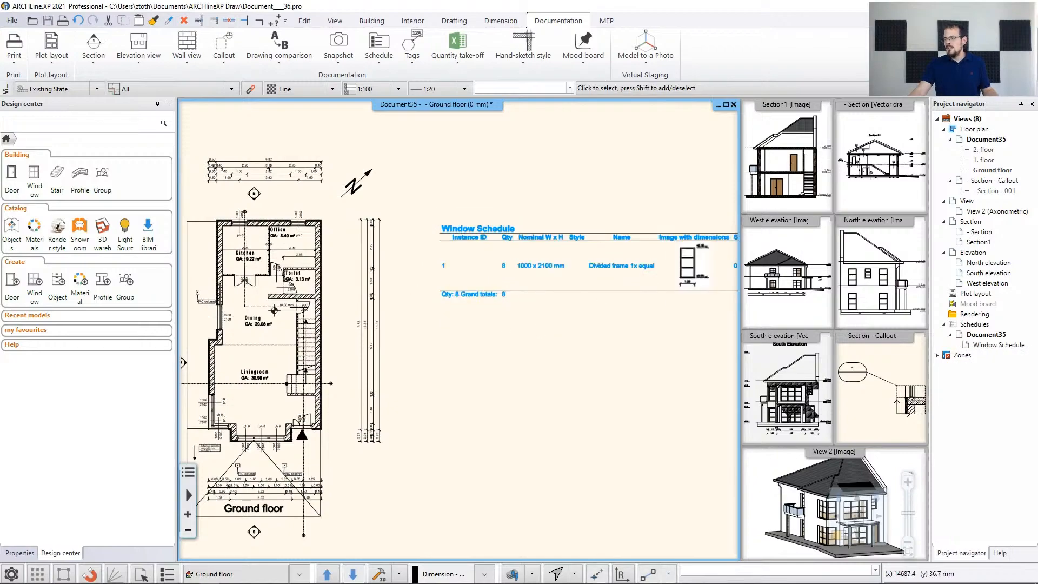
Step: Examine the placed window schedule's columns, including size, name, dimensioned image, sill height and floor
middle_click_drag(666, 298, 556, 310)
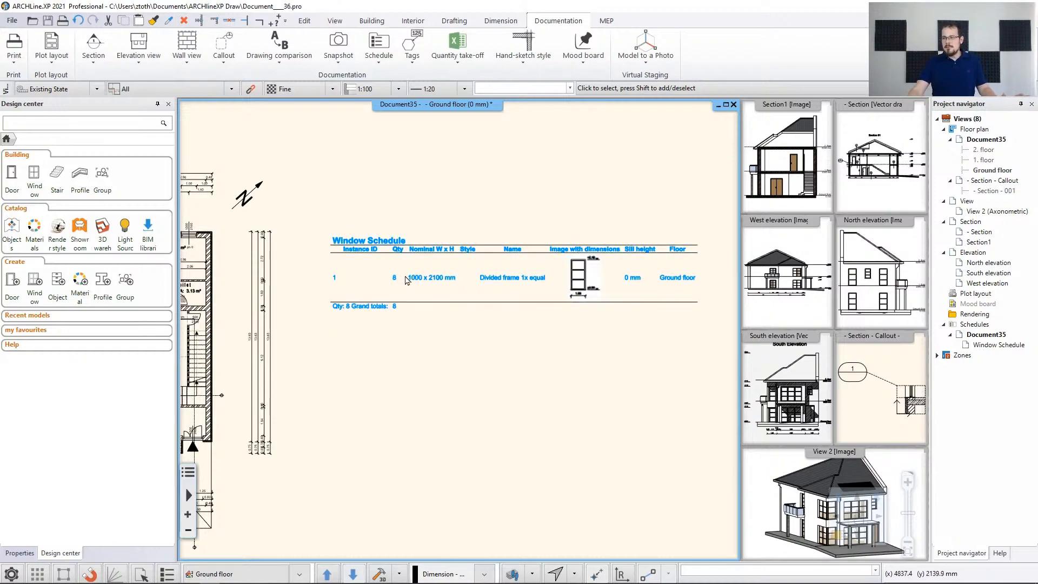
scroll(378, 311, "up", 3)
scroll(426, 354, "down", 3)
middle_click_drag(514, 355, 291, 369)
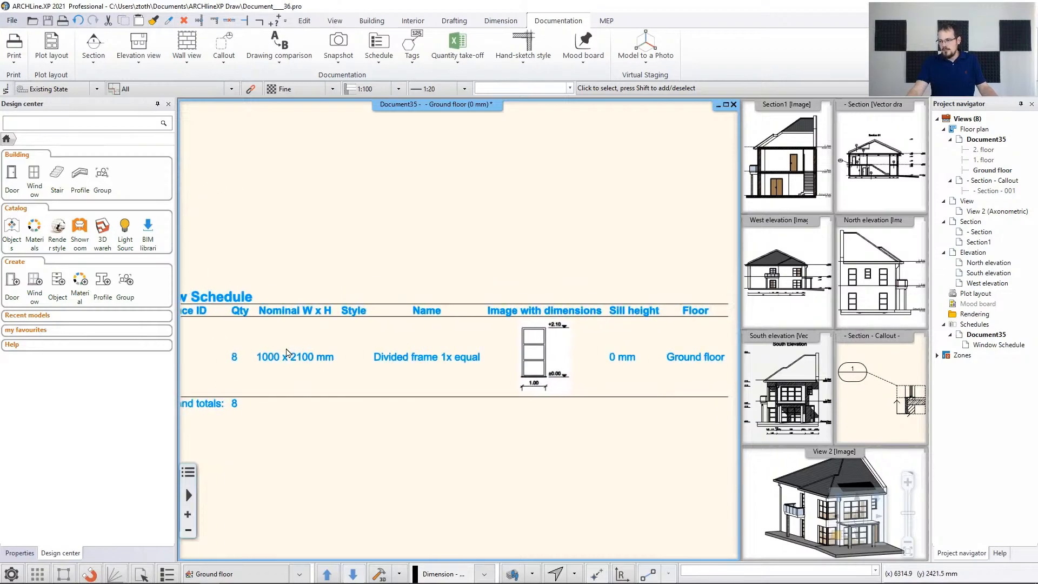
scroll(506, 310, "up", 3)
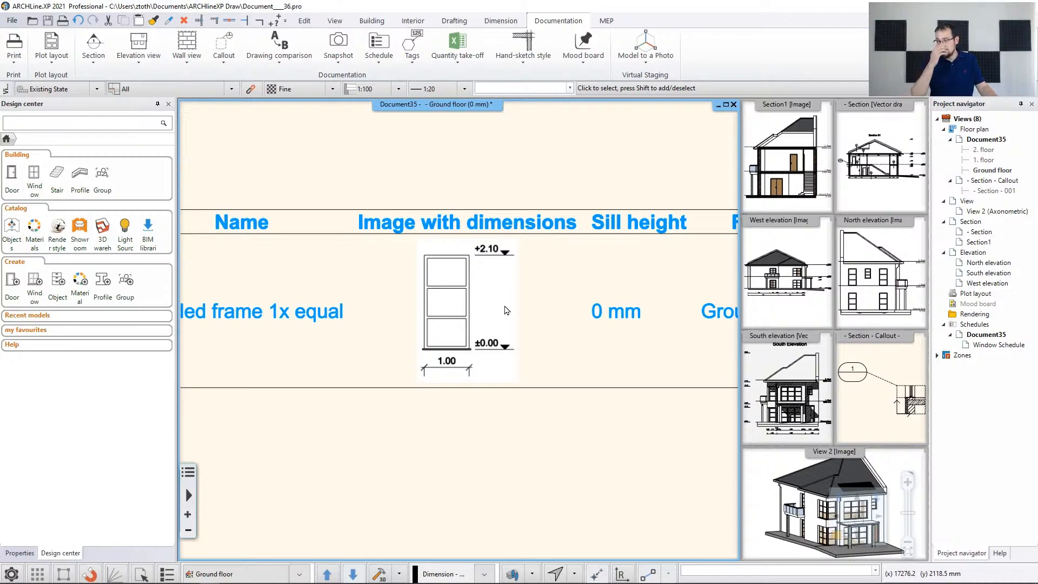
scroll(505, 283, "down", 3)
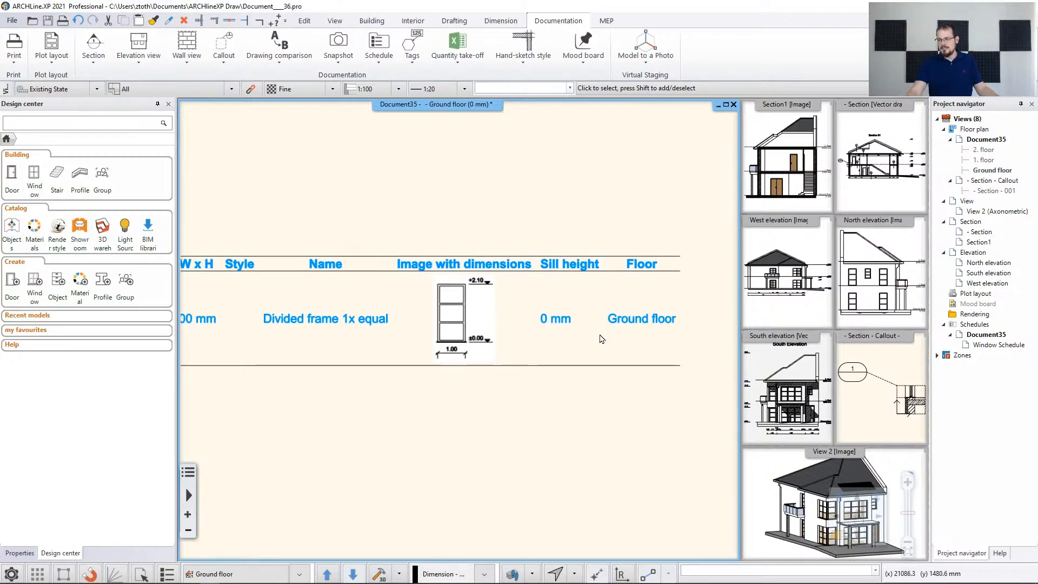
scroll(540, 351, "down", 1)
scroll(516, 313, "down", 4)
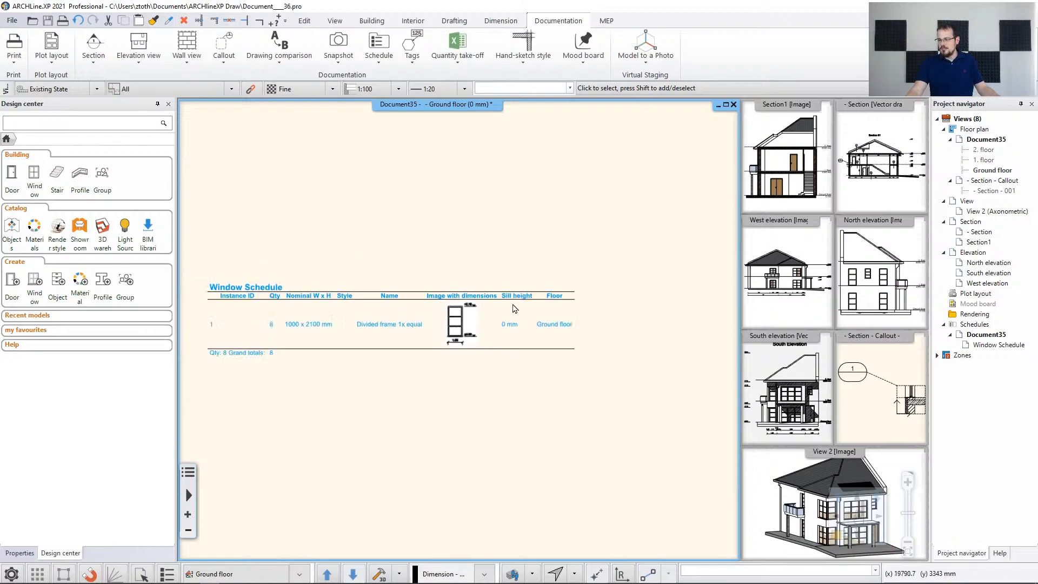
middle_click_drag(405, 295, 428, 252)
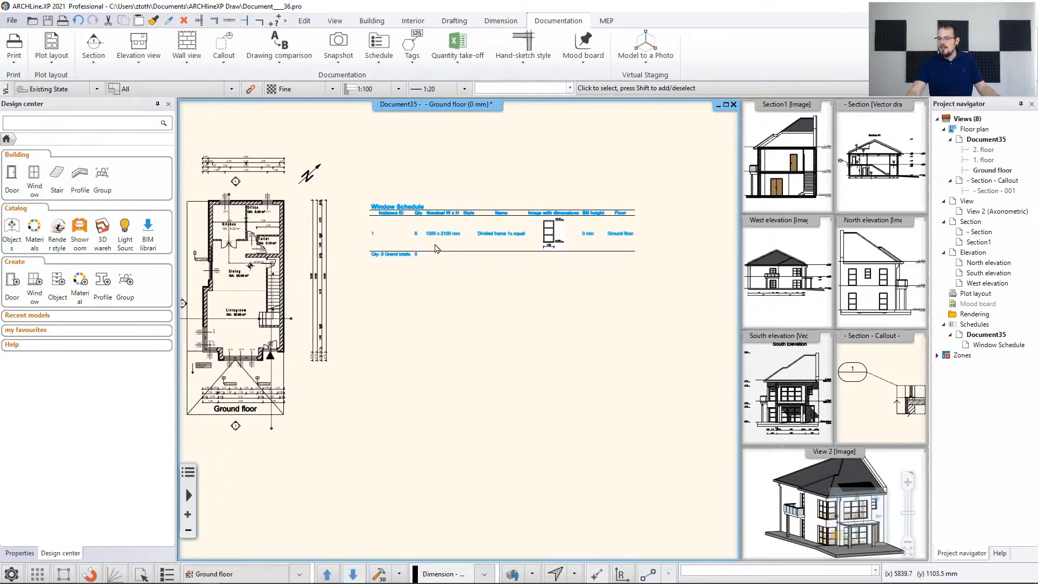
left_click(434, 243)
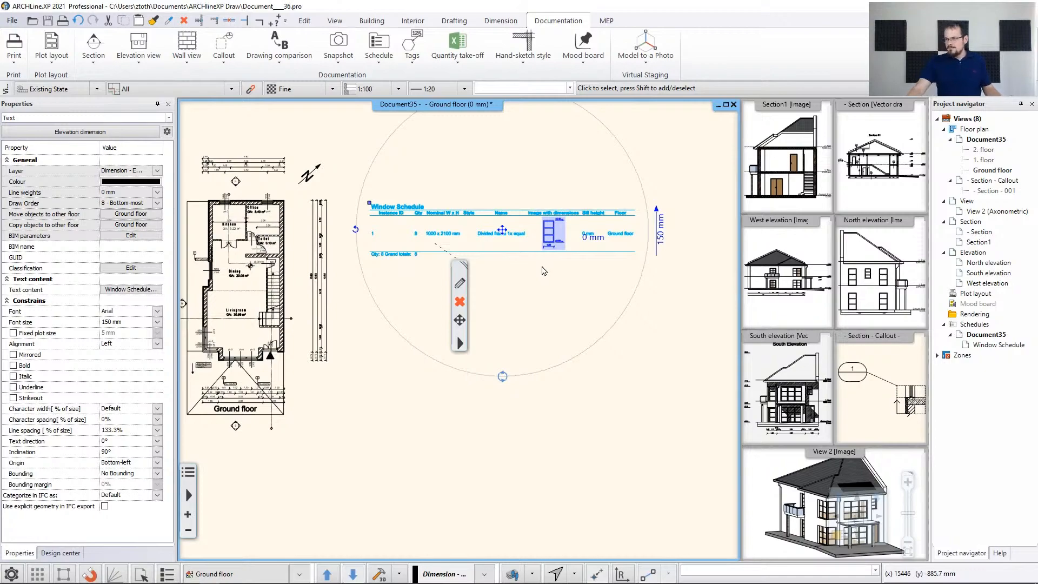
scroll(533, 253, "up", 1)
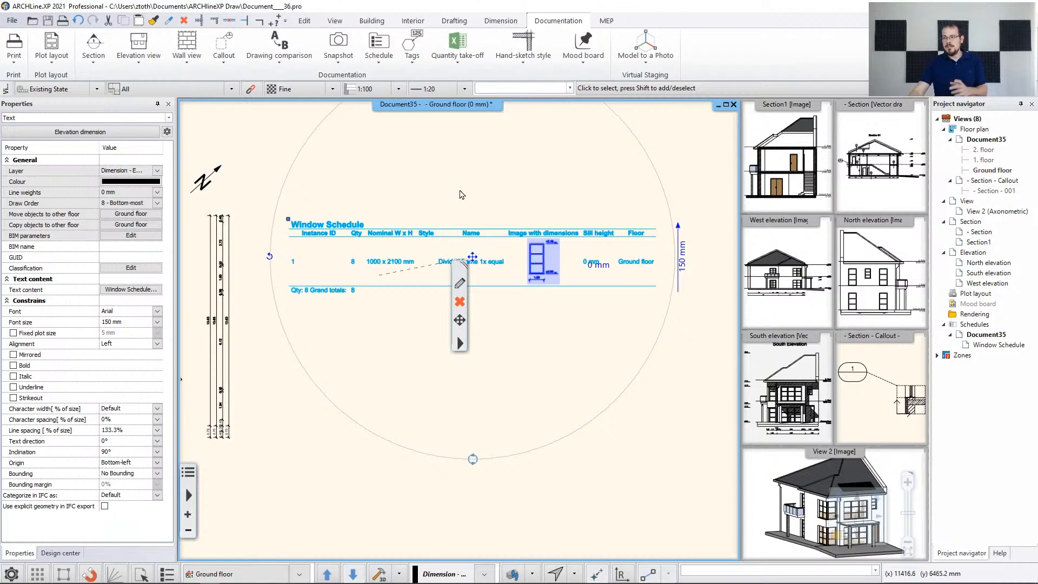
left_click(282, 162)
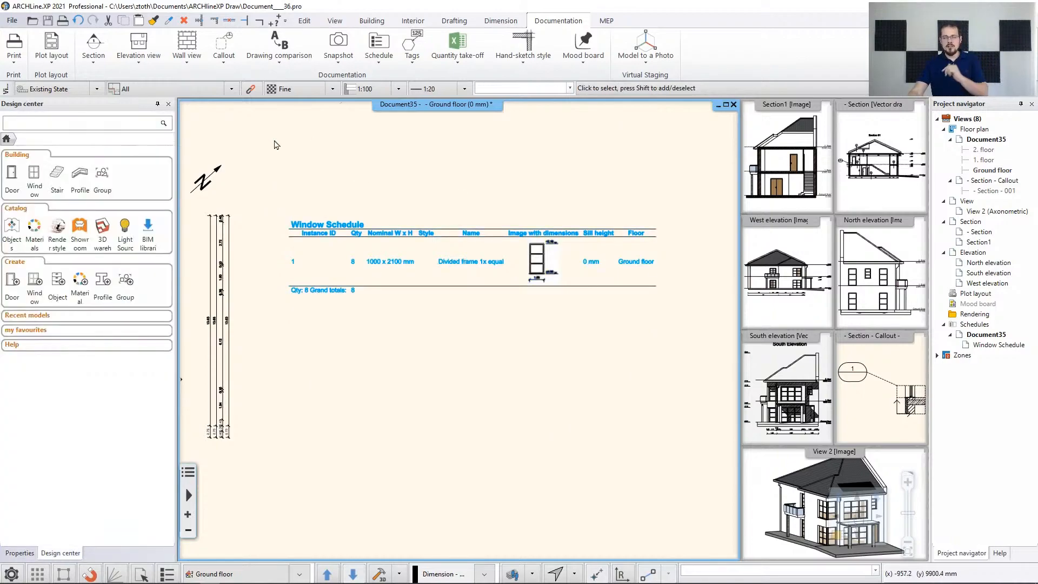
scroll(351, 213, "down", 2)
left_click(367, 304)
middle_click_drag(367, 302, 450, 234)
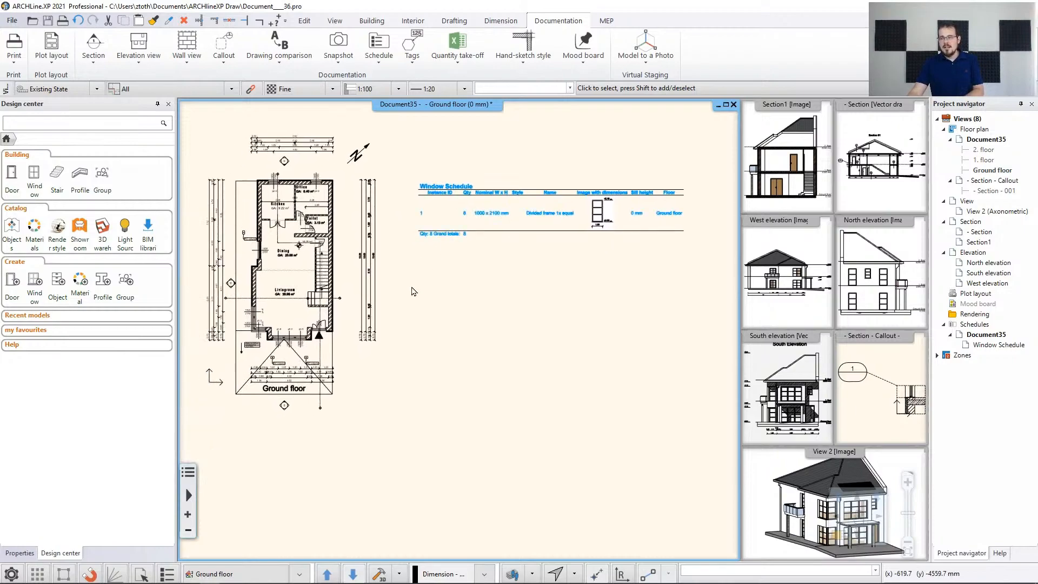
Step: Compare the parameter lists of the Door Schedule and Window Schedule in the schedule placement settings, without placing a schedule
left_click(389, 64)
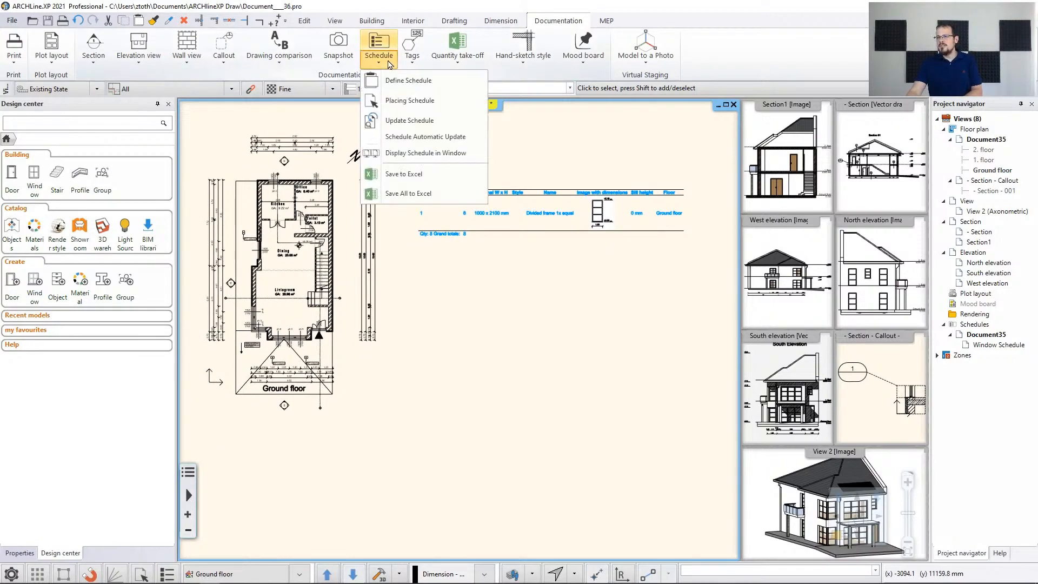
left_click(397, 102)
left_click(369, 230)
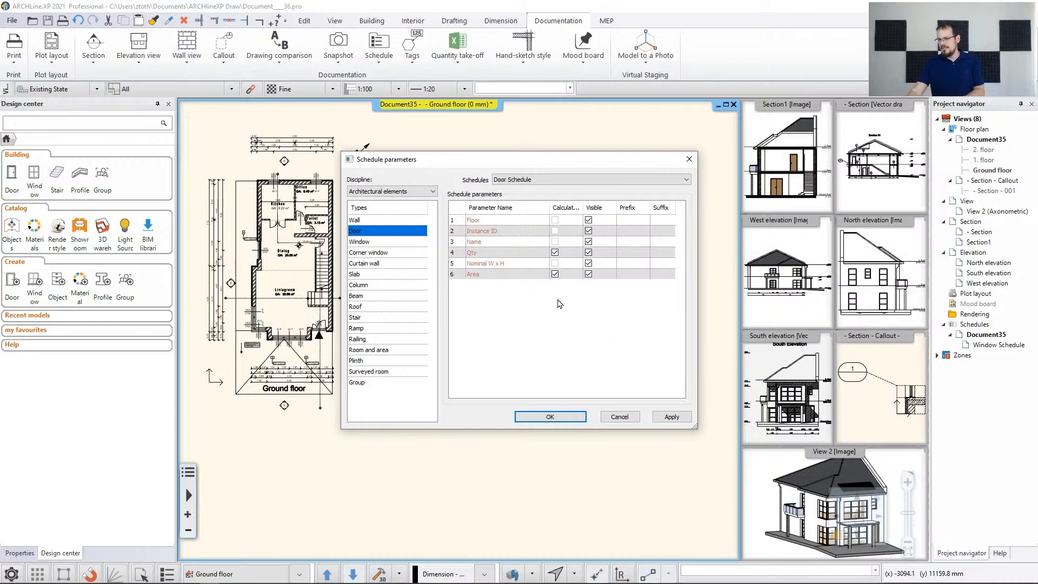
left_click(394, 242)
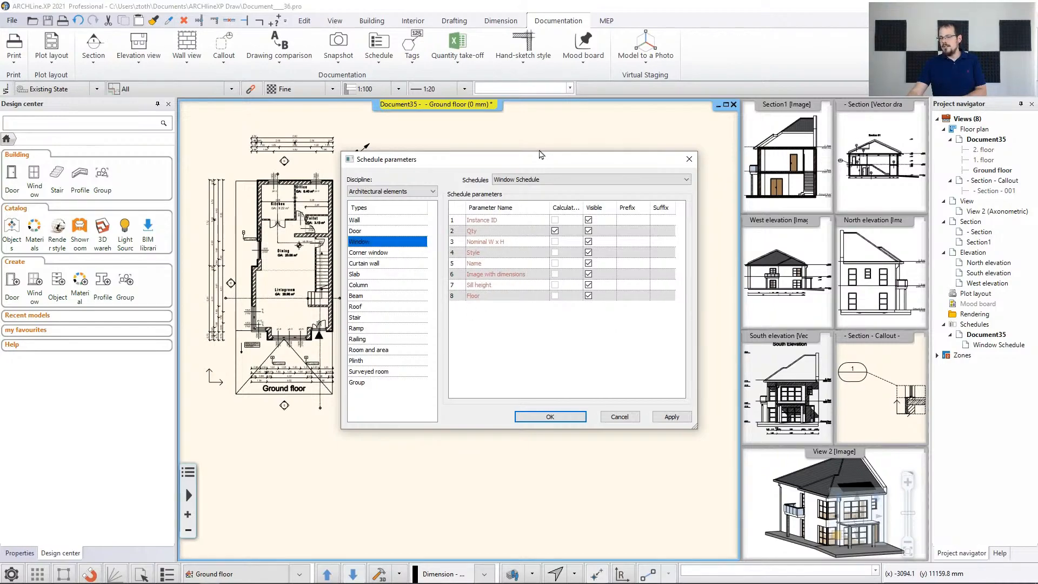
left_click_drag(540, 161, 373, 189)
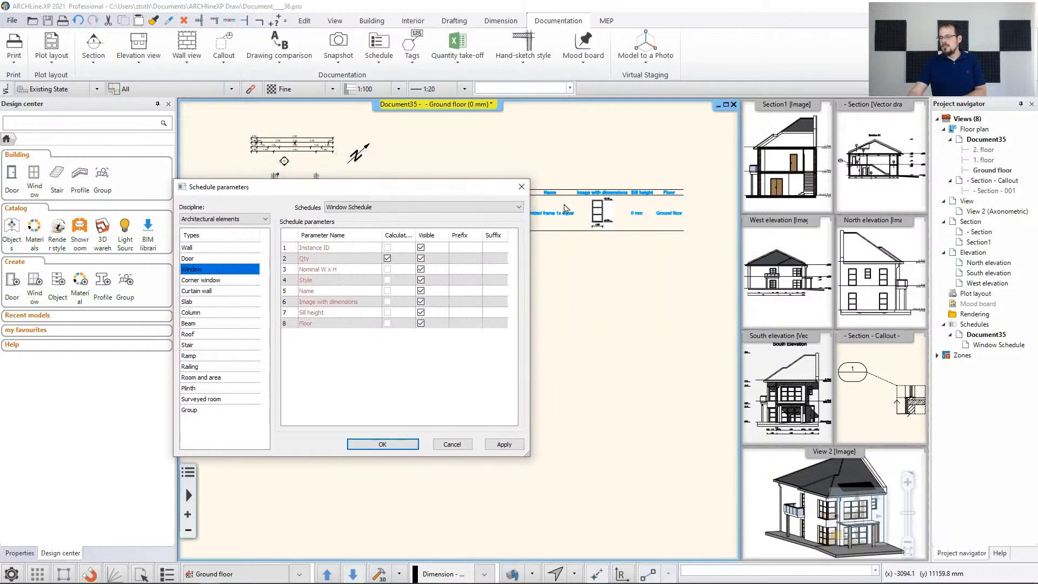
left_click(210, 260)
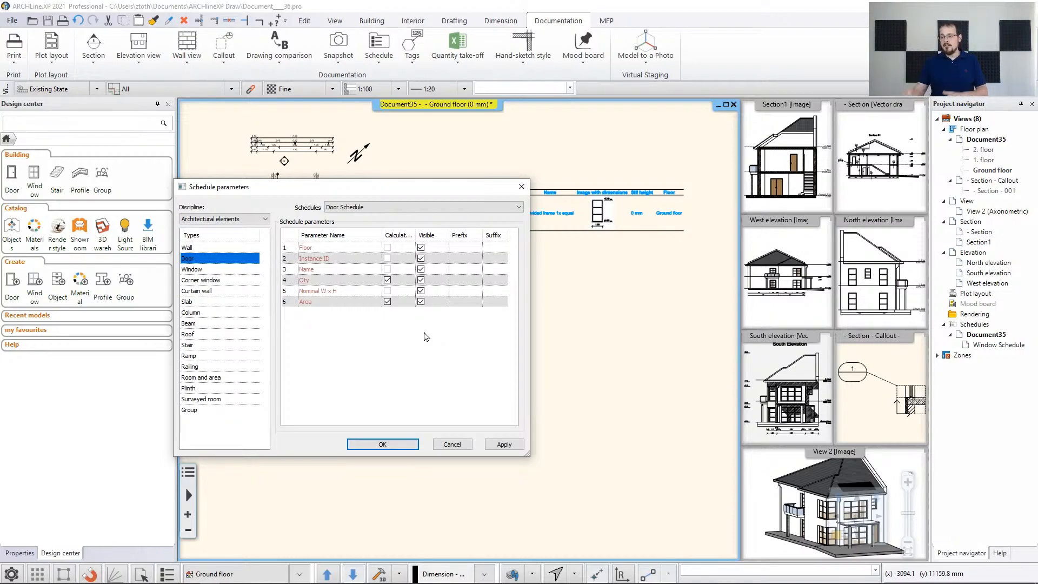
left_click(452, 443)
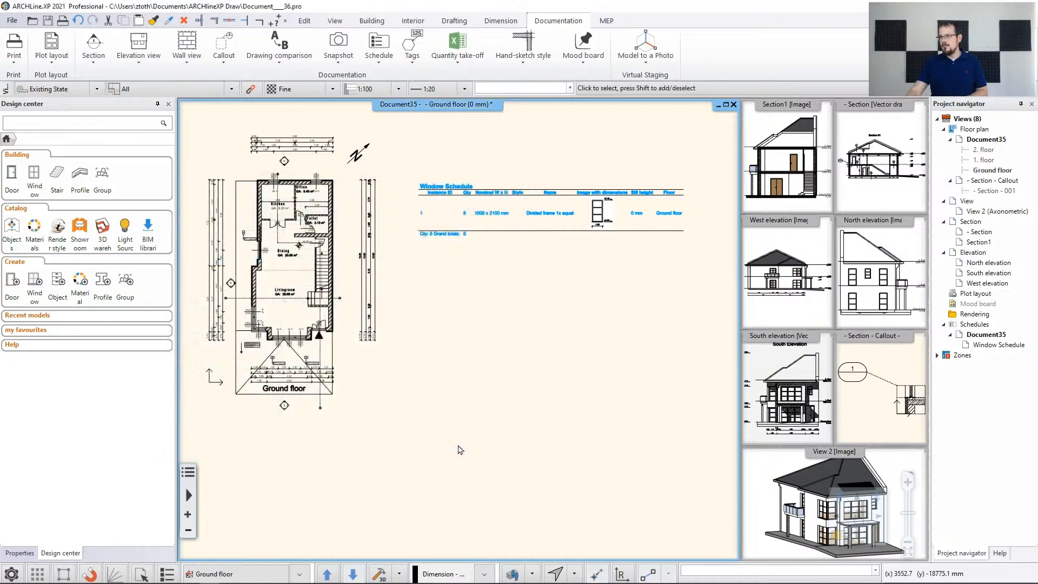
Step: Open the Door Schedule's definition, look through the door property groups, and add the General properties parameter Image with dimensions
left_click(386, 64)
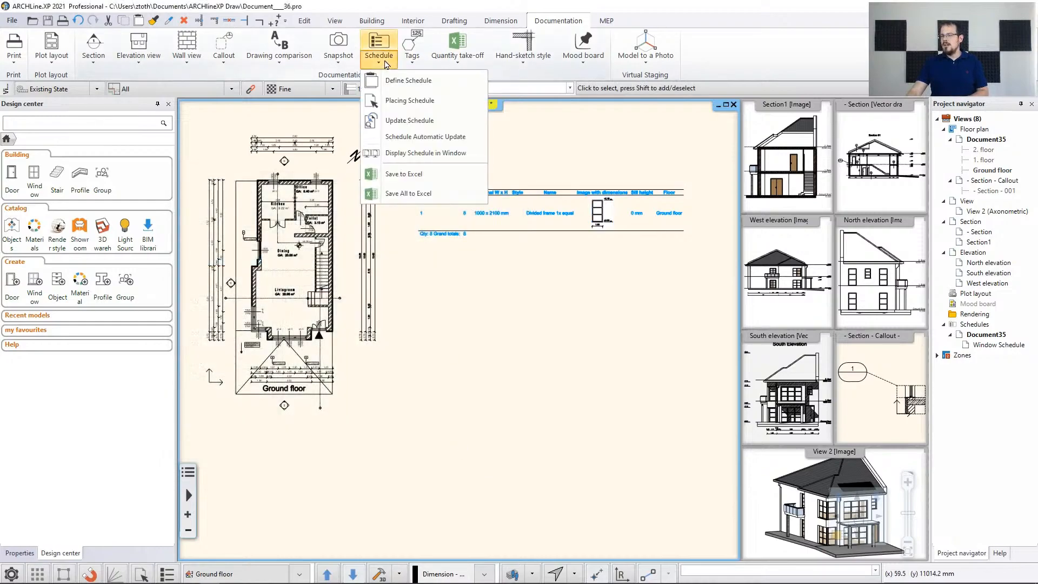
left_click(400, 80)
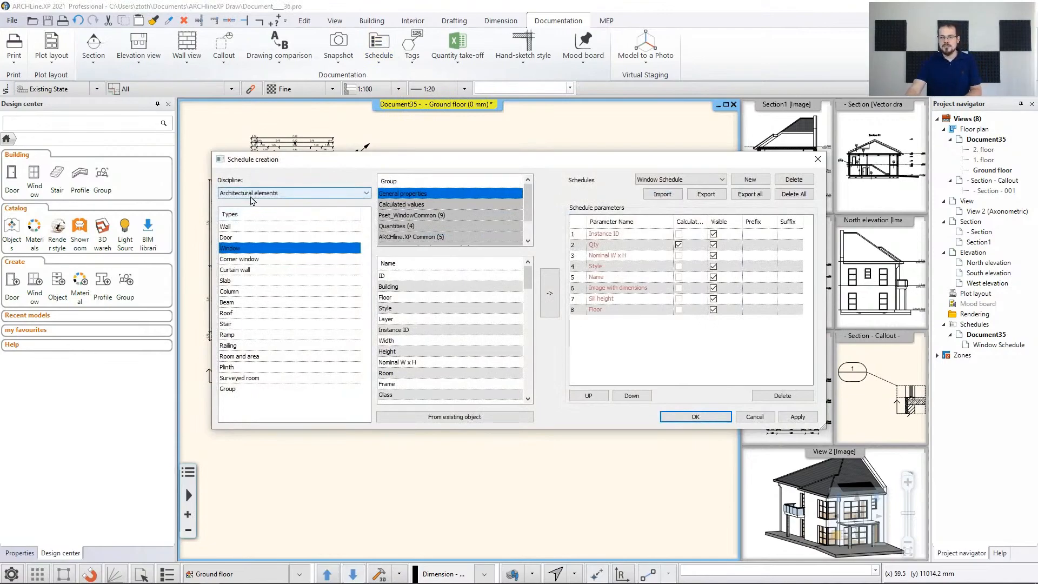
left_click(233, 237)
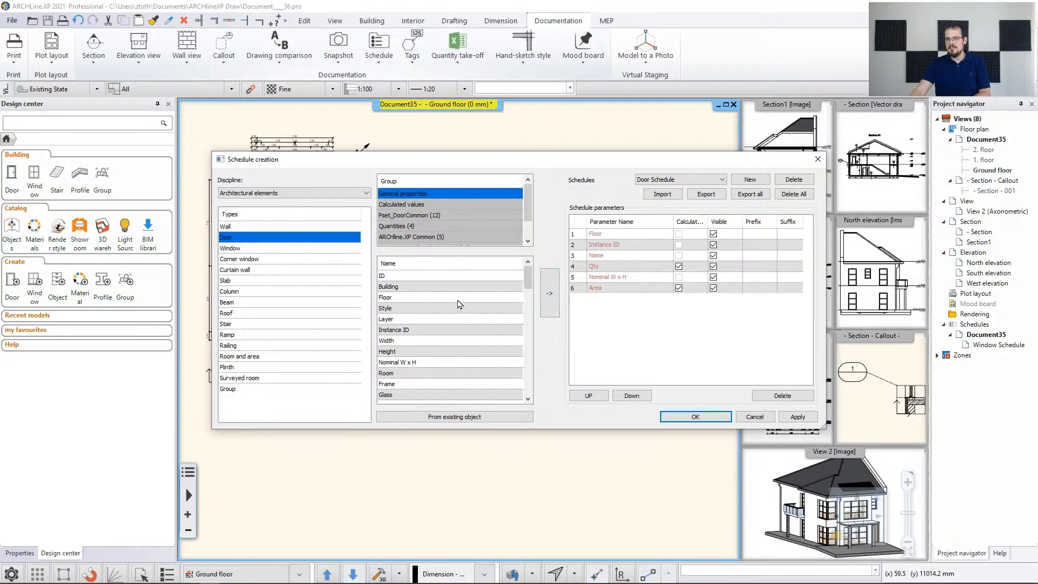
left_click(400, 205)
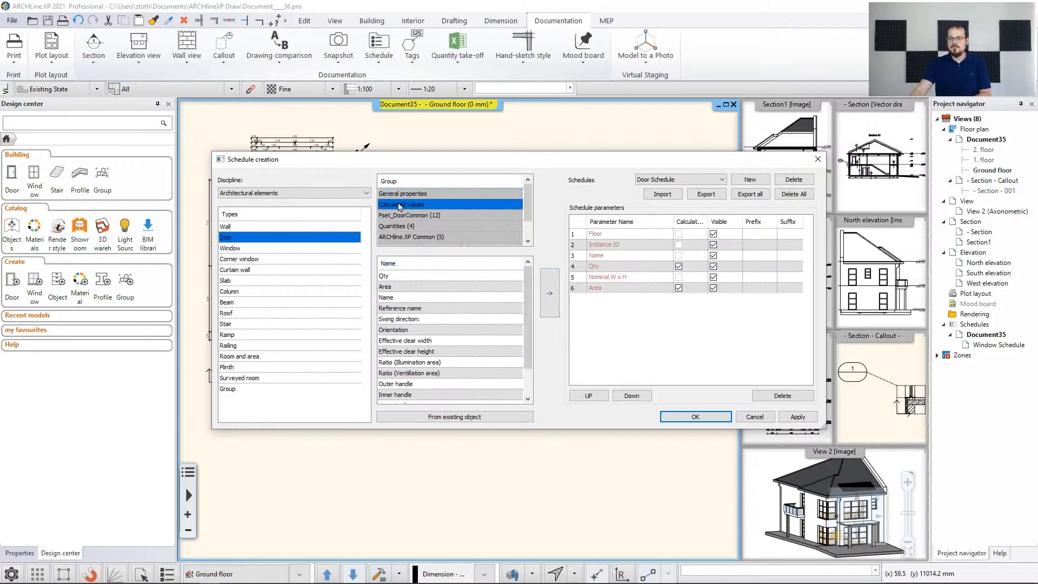
left_click(402, 219)
left_click(407, 227)
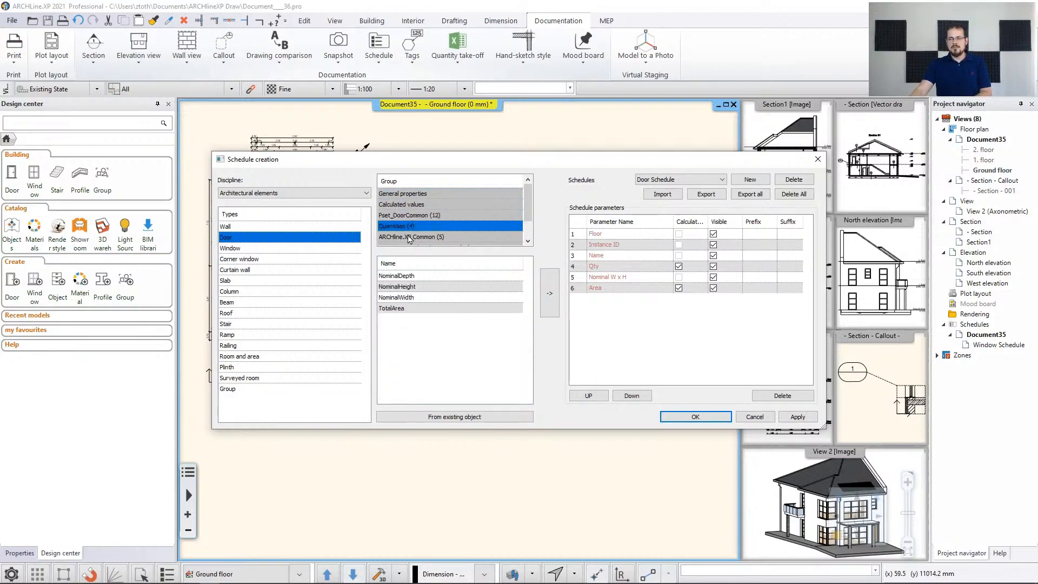
left_click(408, 237)
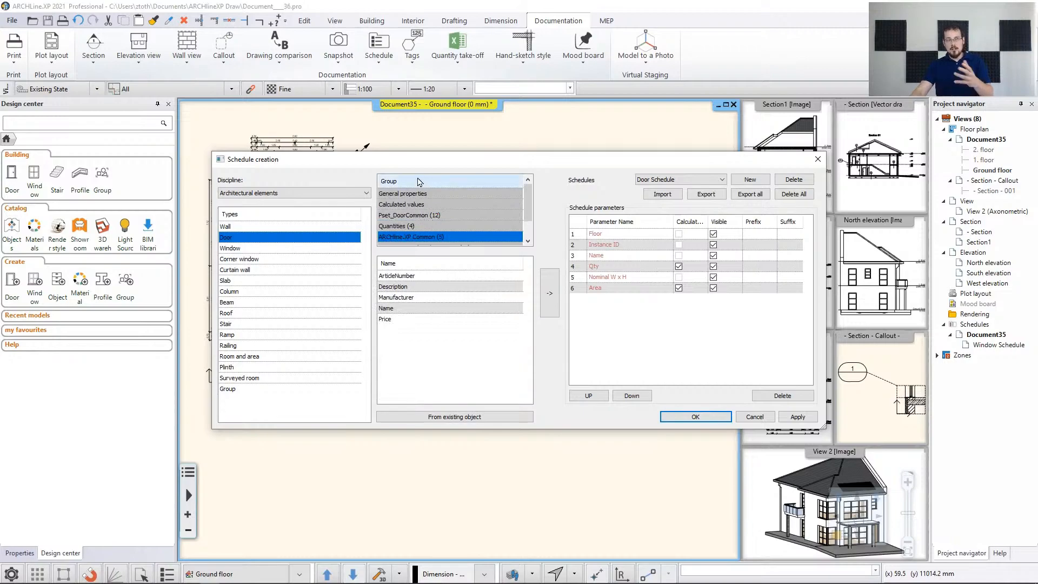
left_click(412, 195)
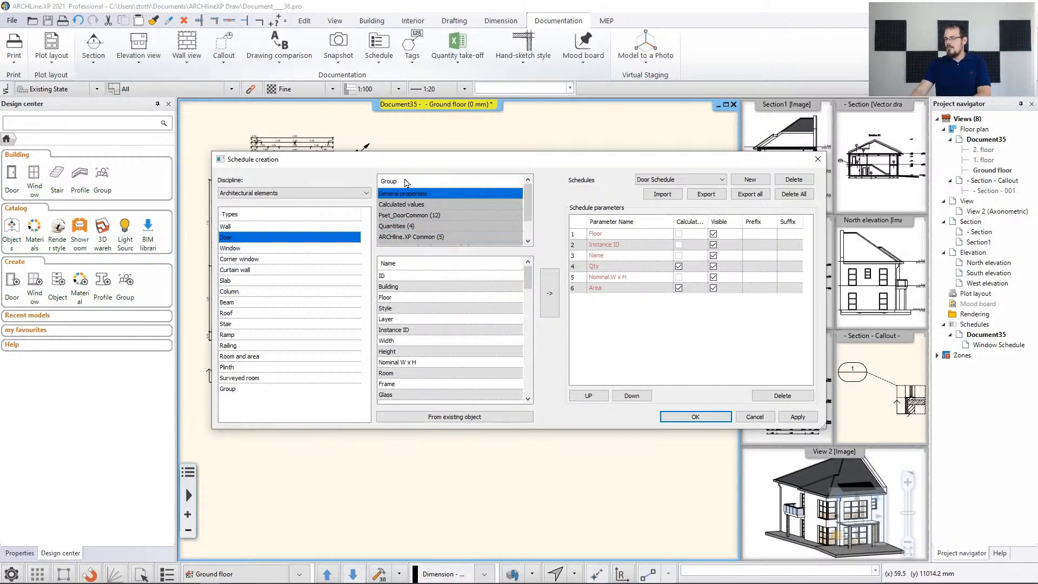
left_click_drag(528, 284, 527, 392)
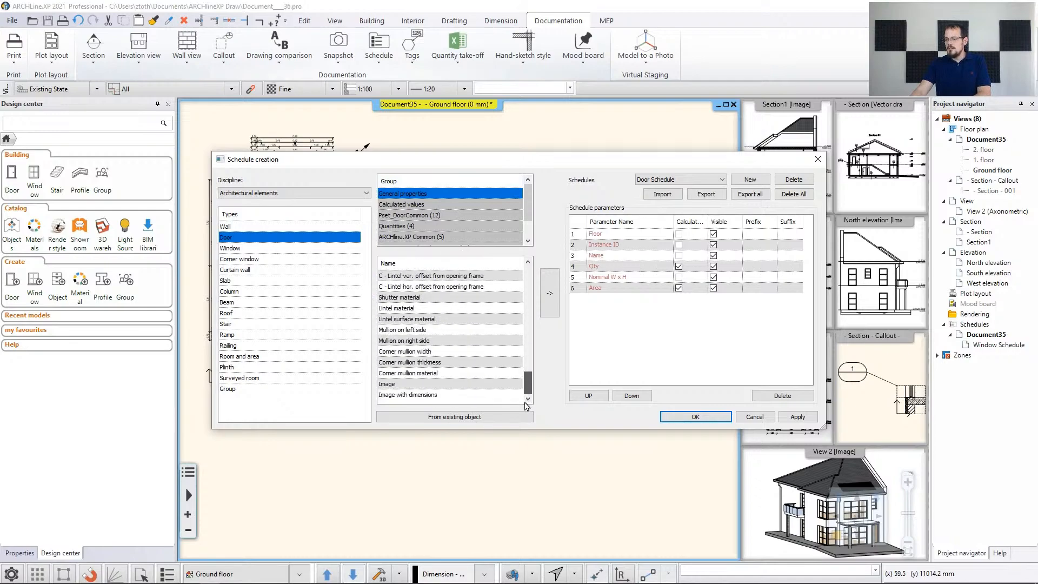
left_click(416, 395)
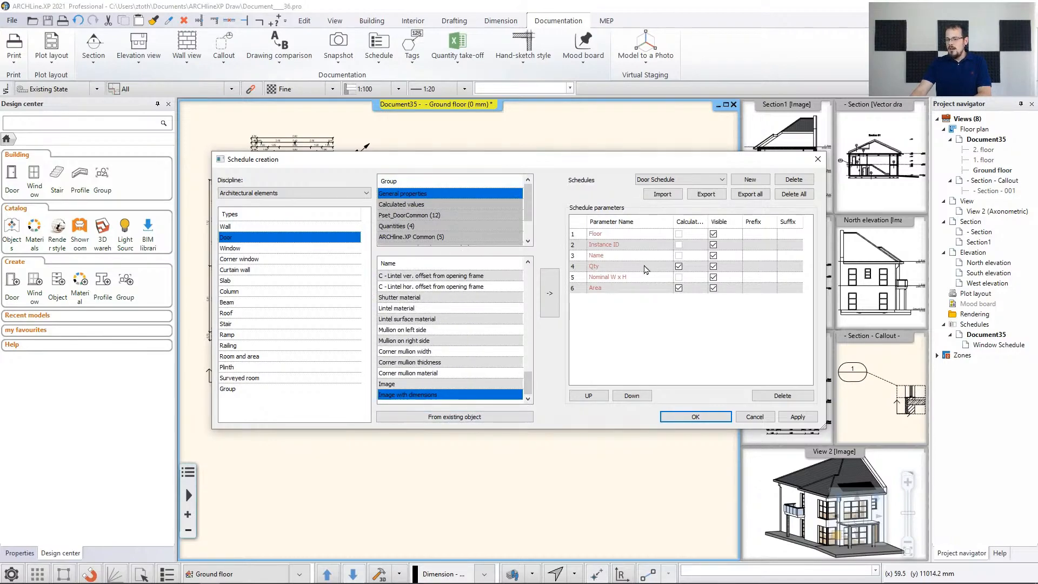
left_click(550, 293)
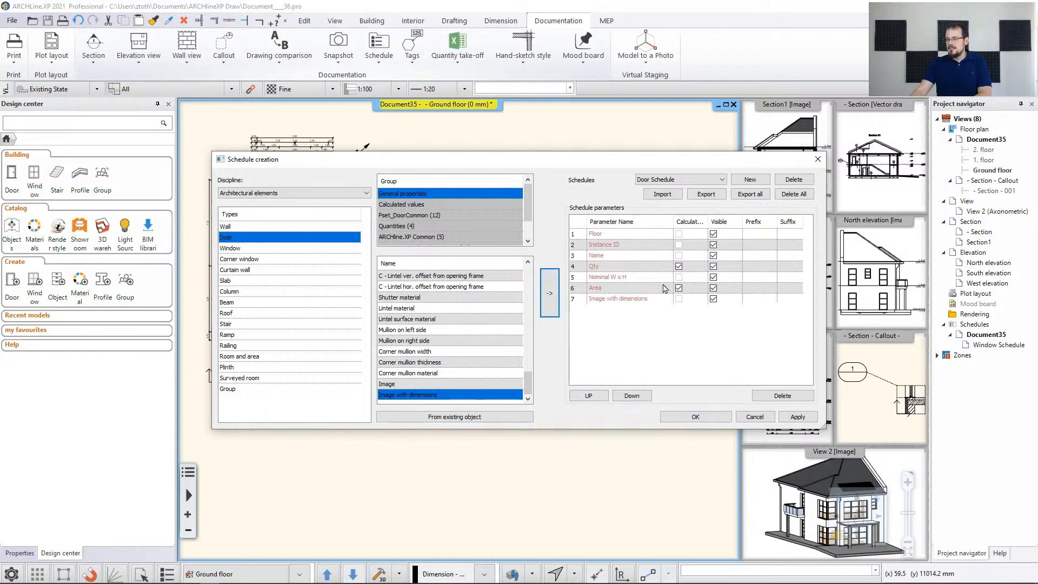
Step: Move Image with dimensions up two places in the Door Schedule's parameter list, directly below Qty
left_click_drag(663, 153, 662, 153)
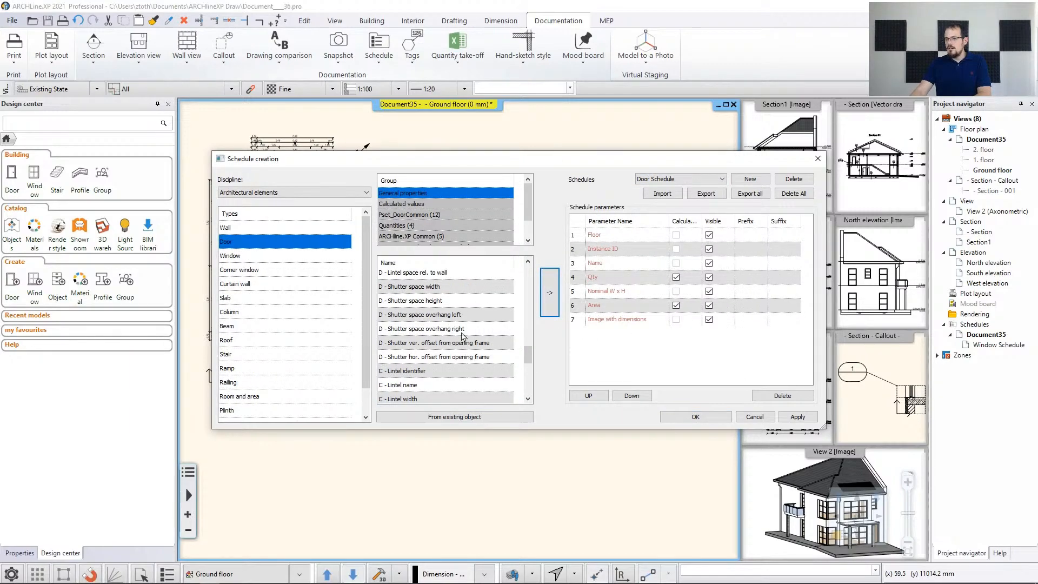
scroll(465, 361, "down", 6)
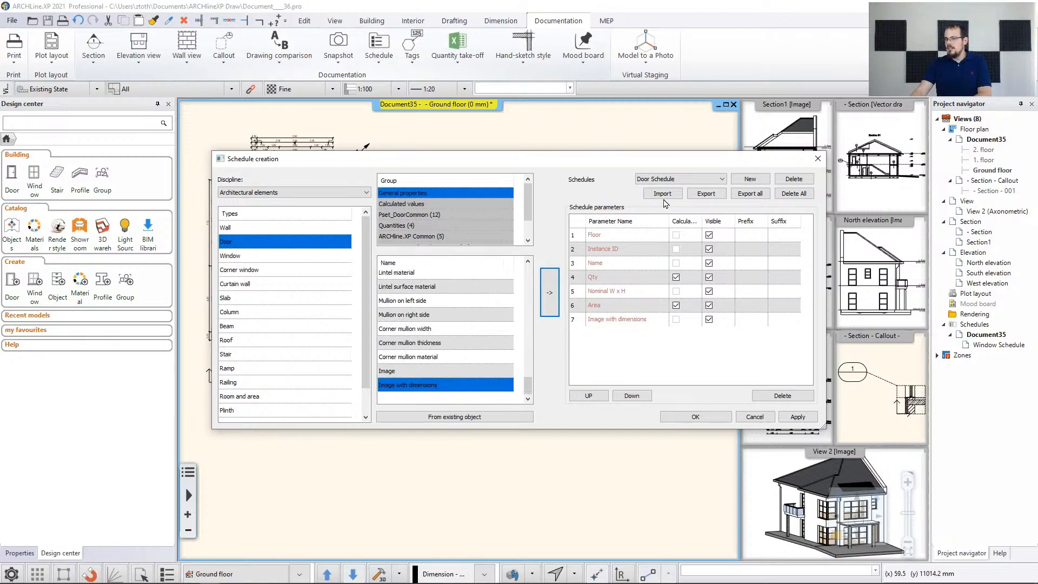
left_click_drag(673, 162, 460, 125)
left_click(379, 287)
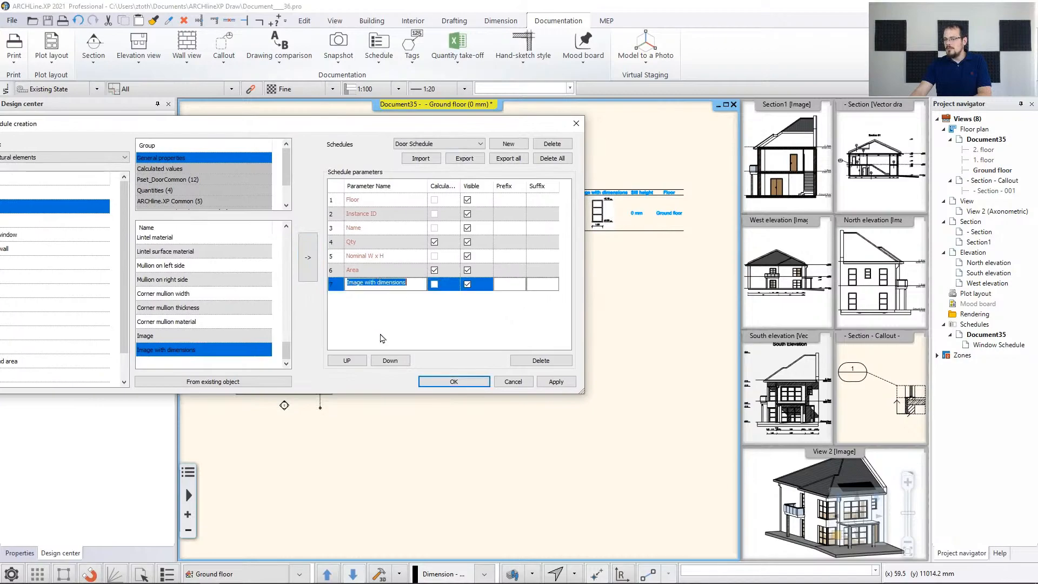
left_click(346, 361)
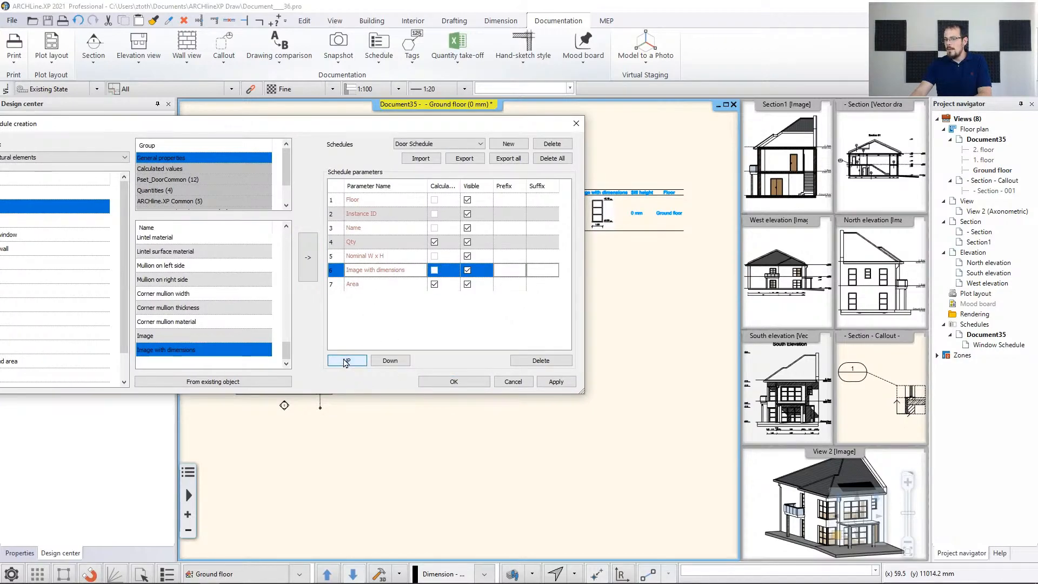
left_click(346, 361)
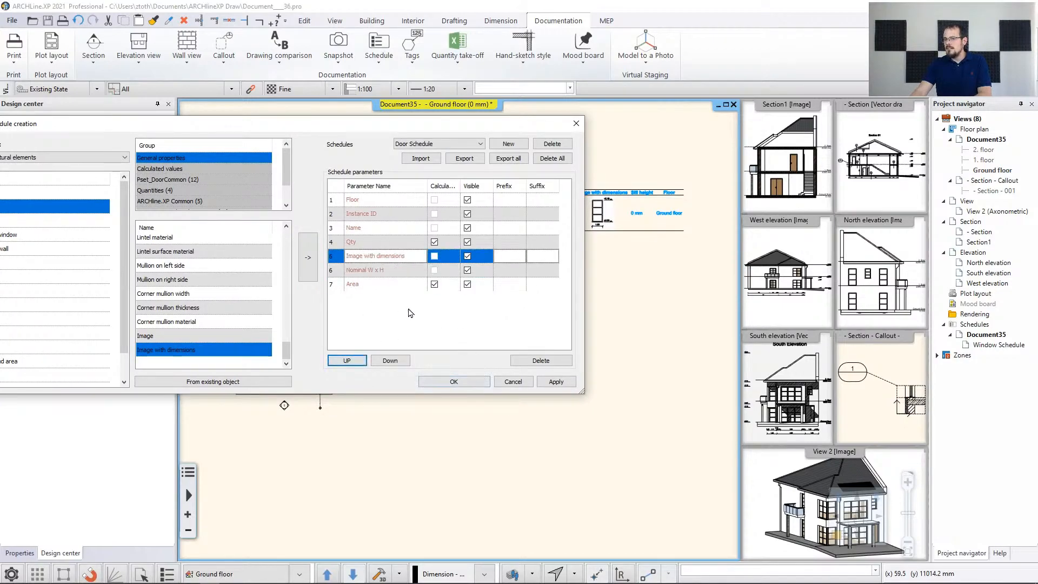
Step: Reorder the Door Schedule parameters so that Instance ID comes first and Qty second, matching the placed window schedule
left_click_drag(430, 128, 473, 251)
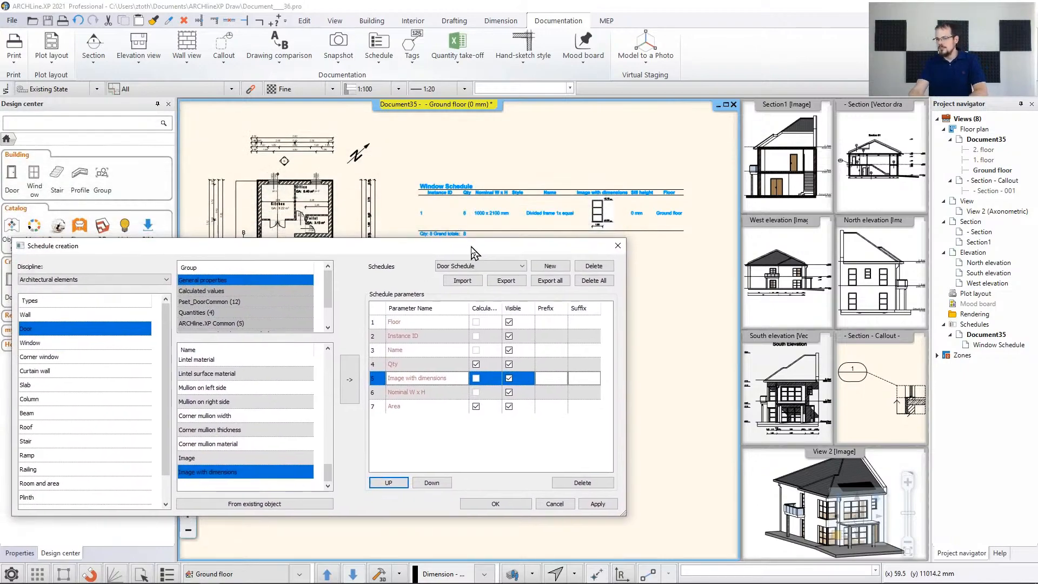
left_click(419, 336)
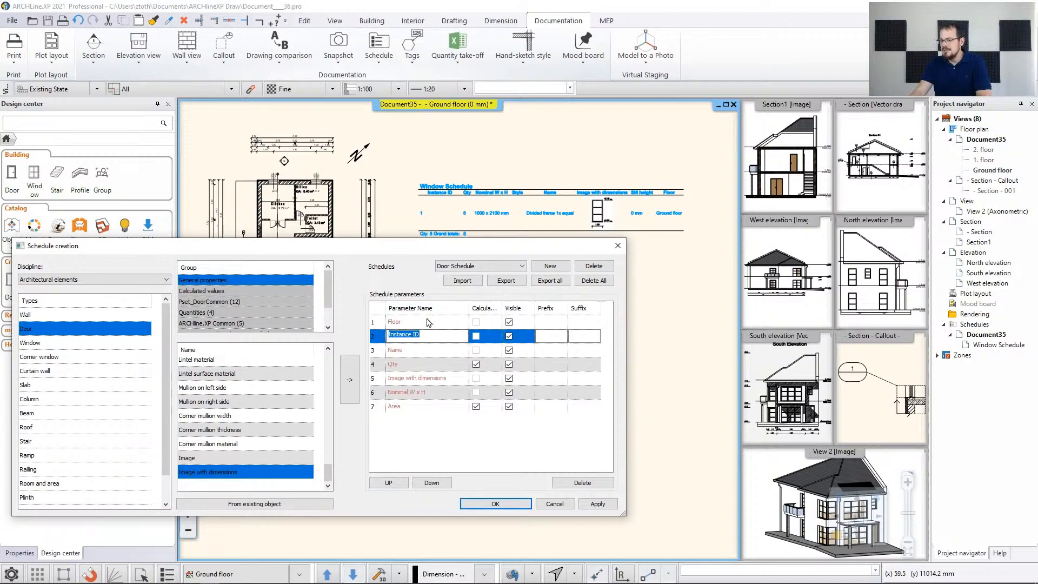
left_click(388, 483)
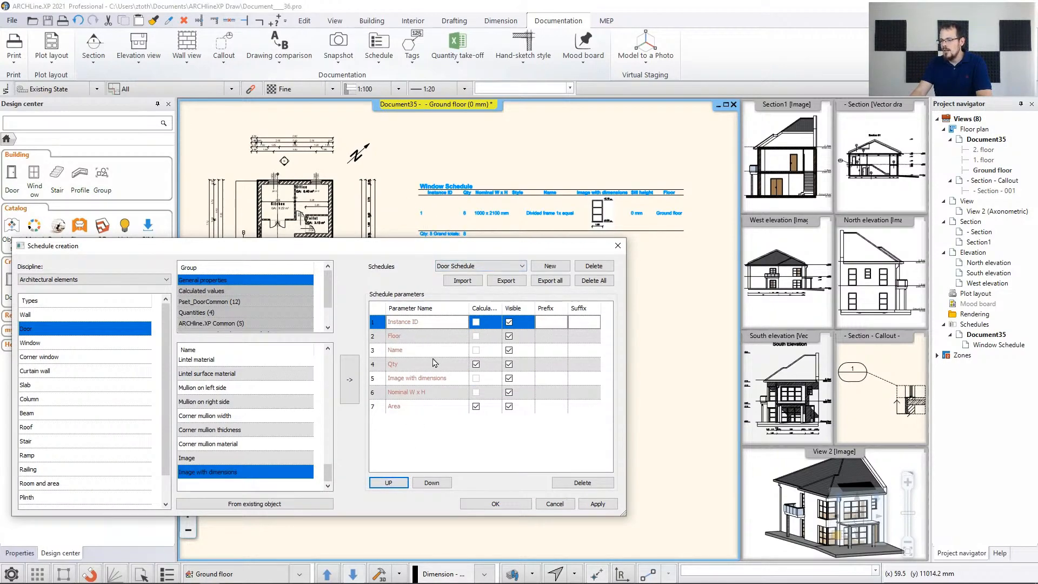
left_click(409, 364)
left_click(388, 482)
left_click(388, 482)
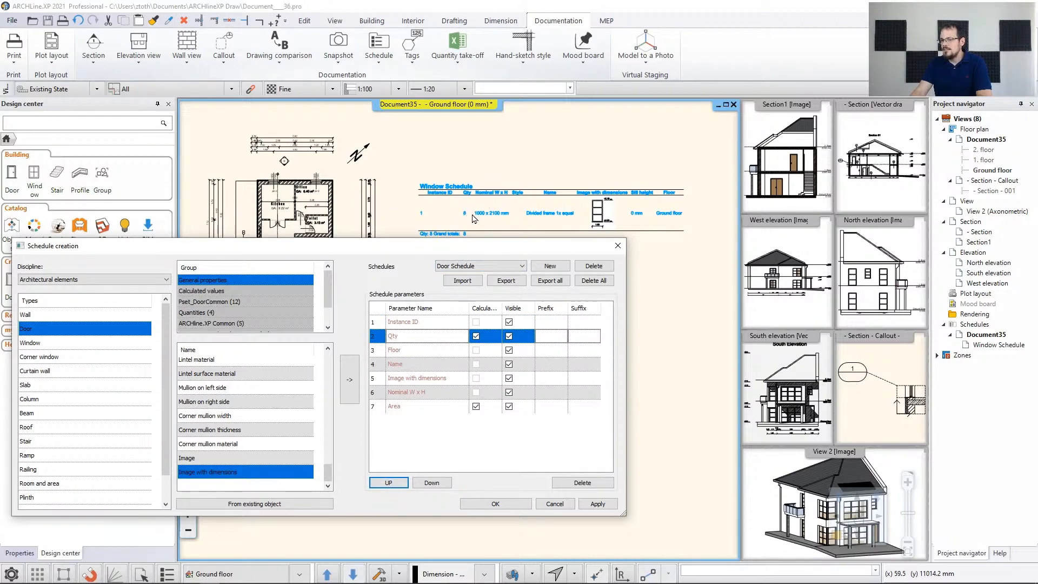
Step: Move Nominal W x H up to third place and Floor down to the end of the Door Schedule parameters
left_click(432, 395)
left_click(389, 483)
left_click(389, 482)
left_click(389, 483)
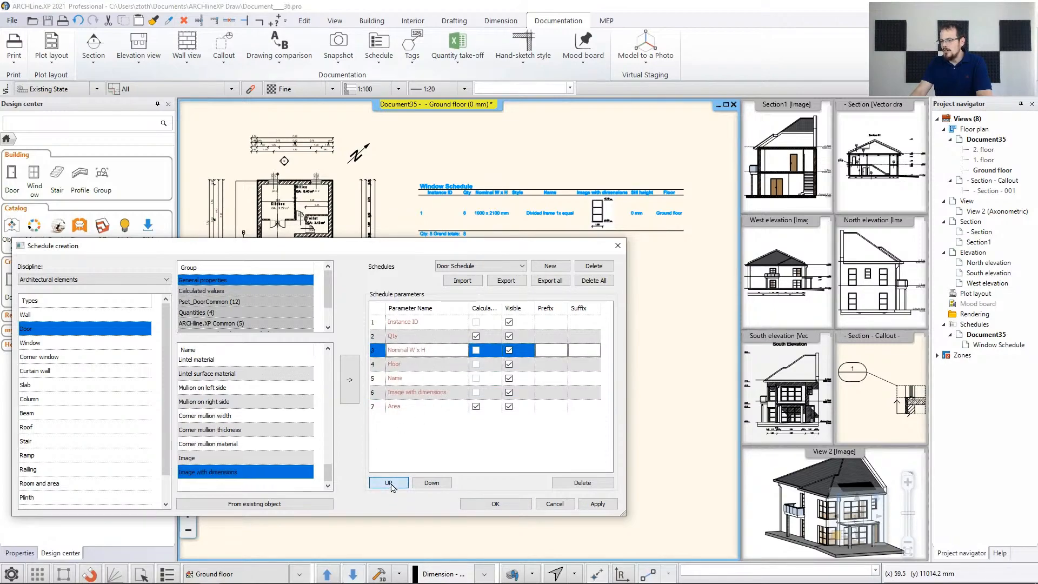
left_click(427, 365)
left_click(432, 482)
left_click(432, 483)
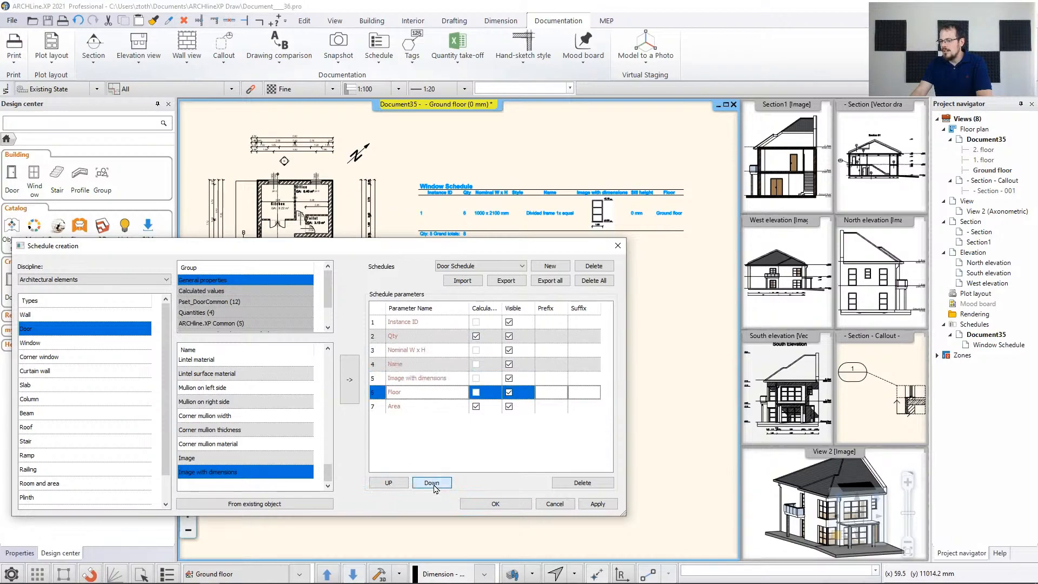
left_click(432, 483)
Step: Move Area up to fourth place, directly after Nominal W x H, and apply the Door Schedule definition
left_click(413, 391)
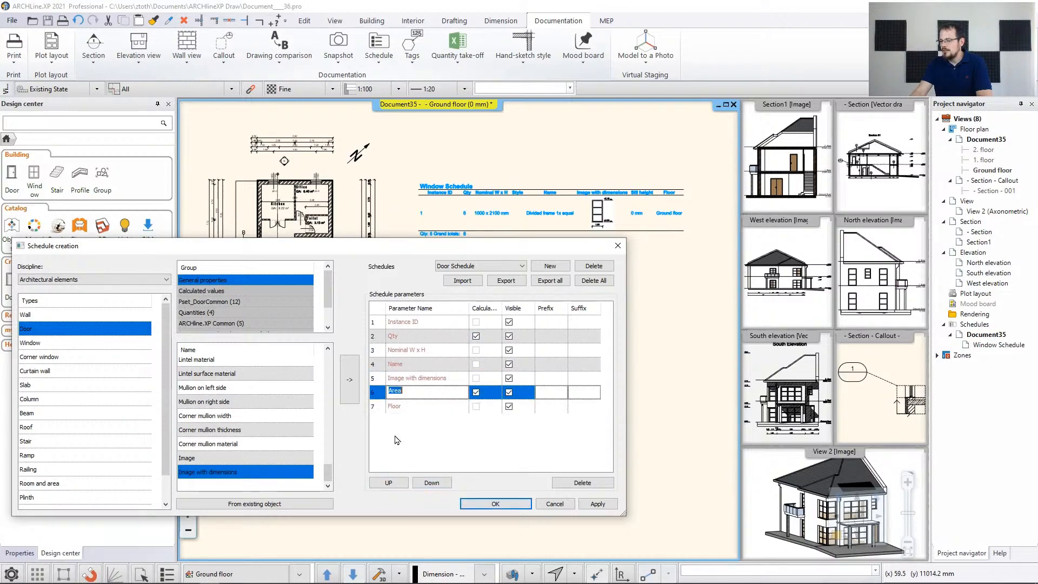
left_click(388, 483)
left_click(388, 484)
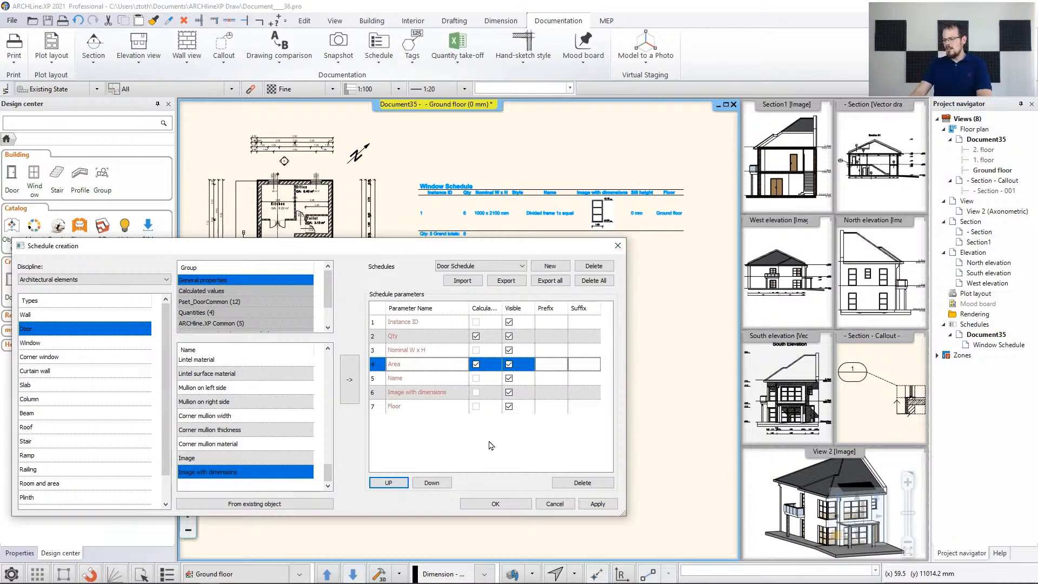
left_click(598, 505)
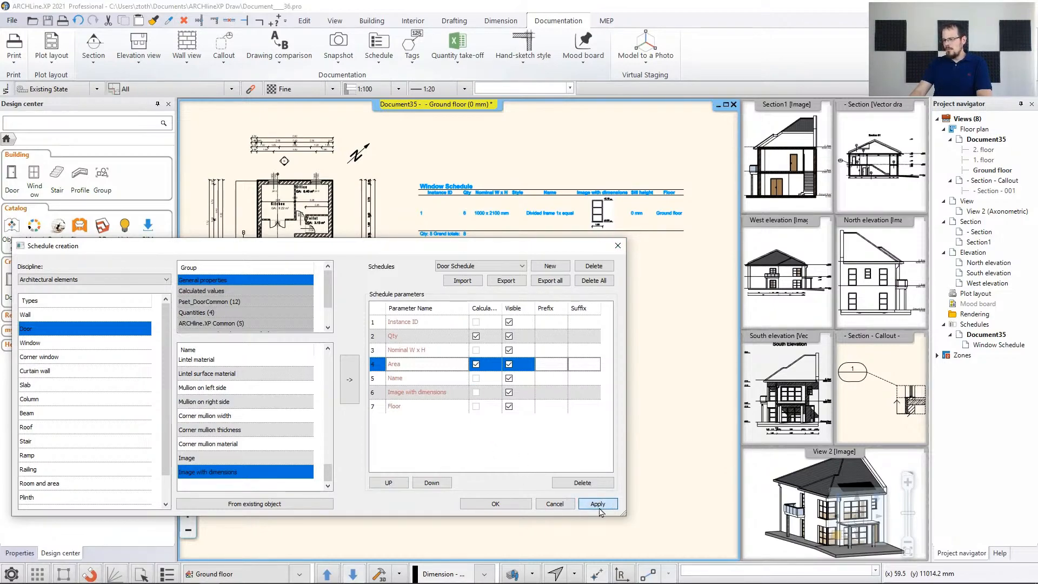
Step: Place the Door Schedule for all floors on the ground floor drawing, directly below the Window Schedule
left_click(498, 504)
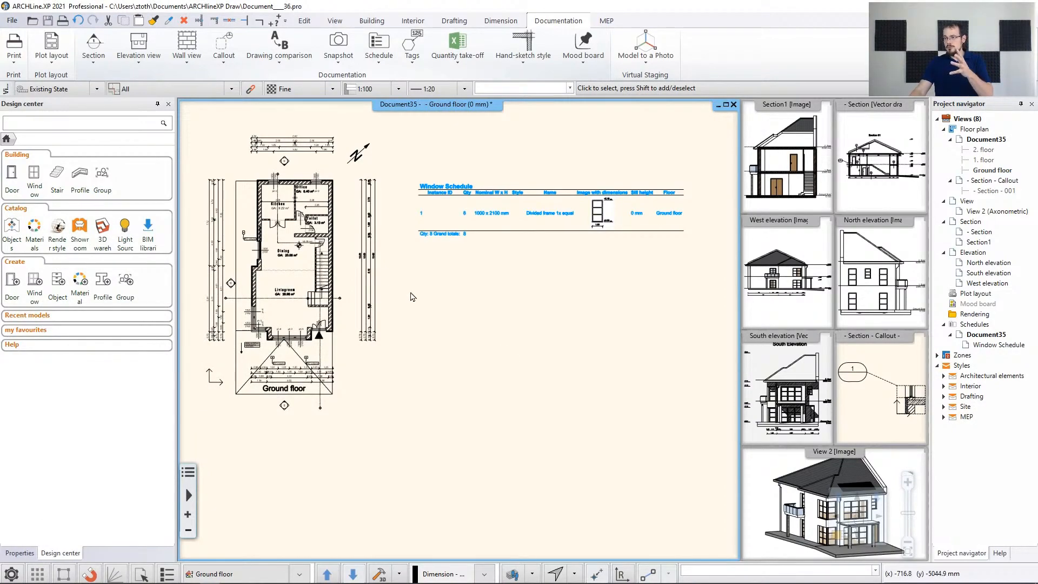
left_click(372, 67)
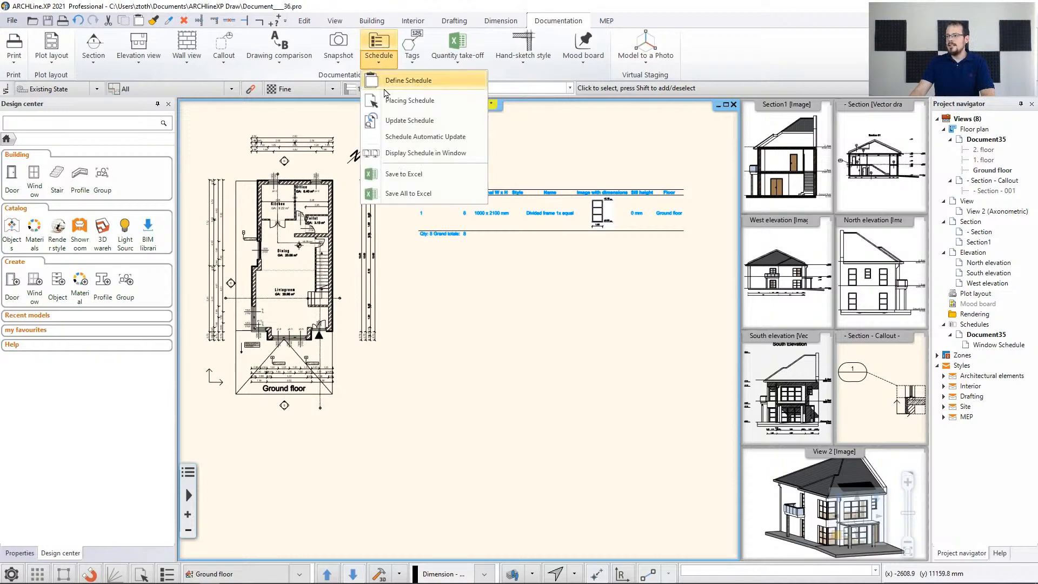
left_click(408, 103)
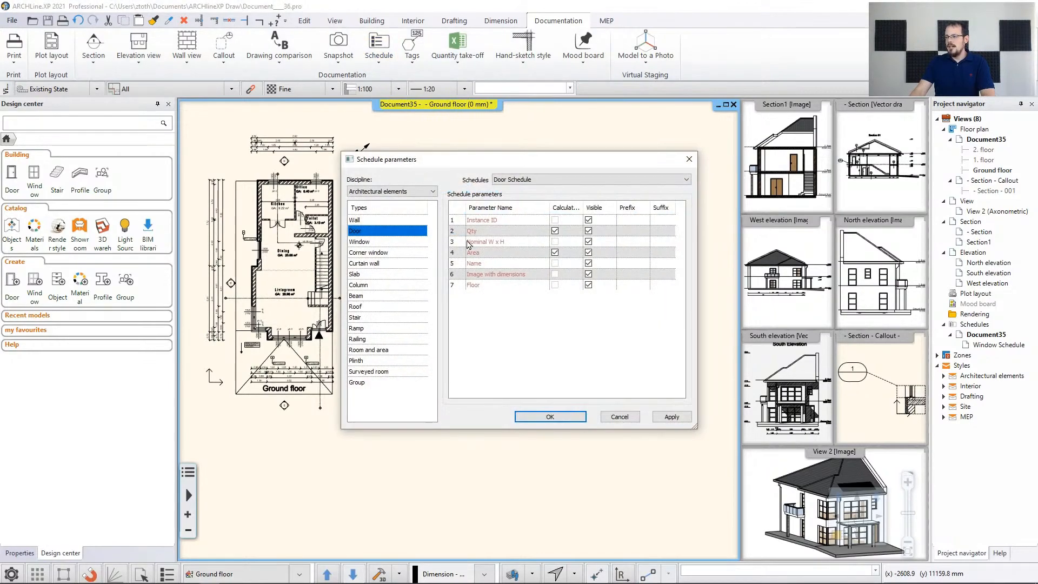
left_click(570, 419)
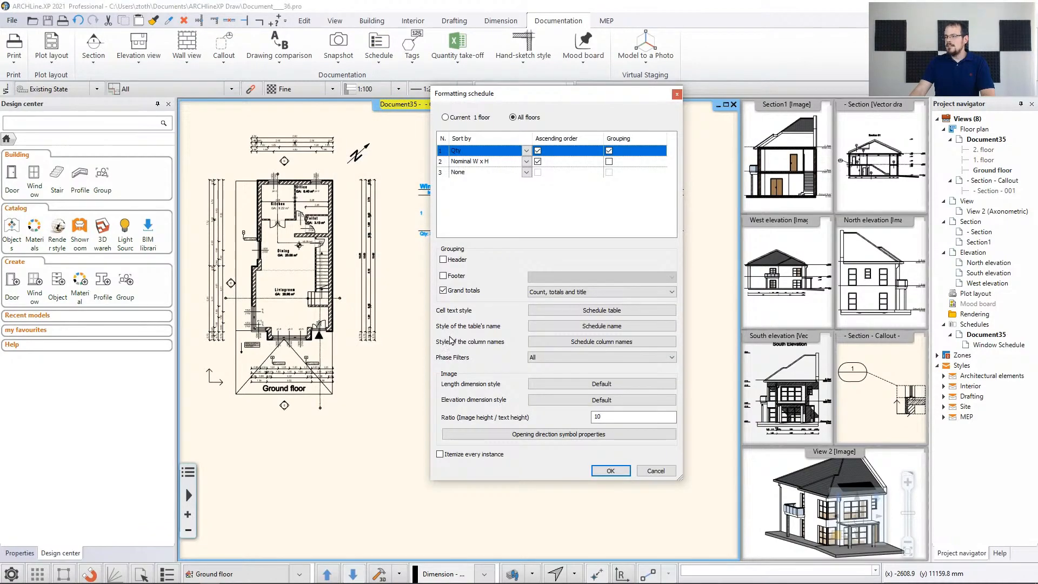
left_click(609, 151)
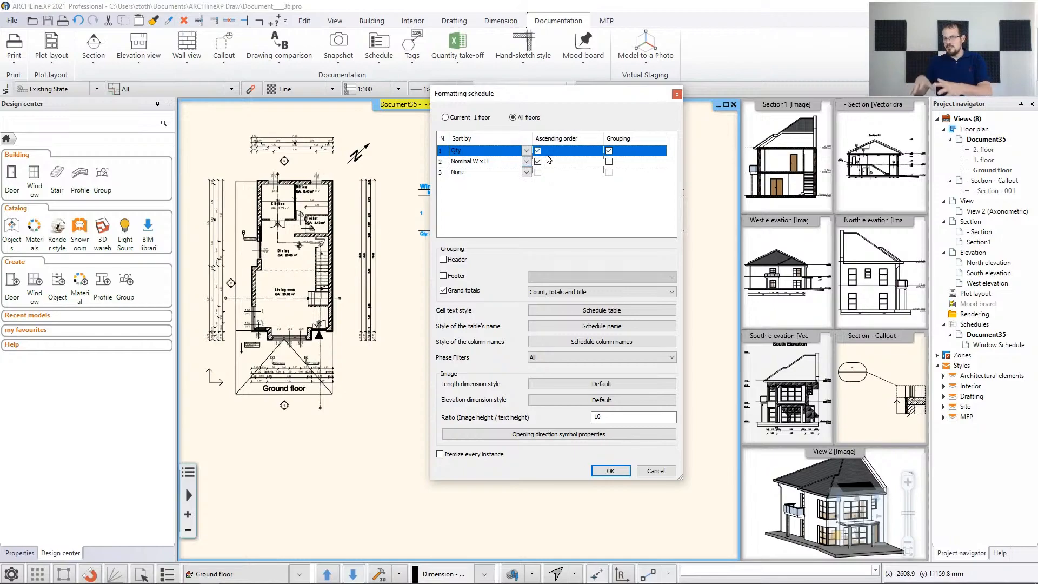
left_click(610, 470)
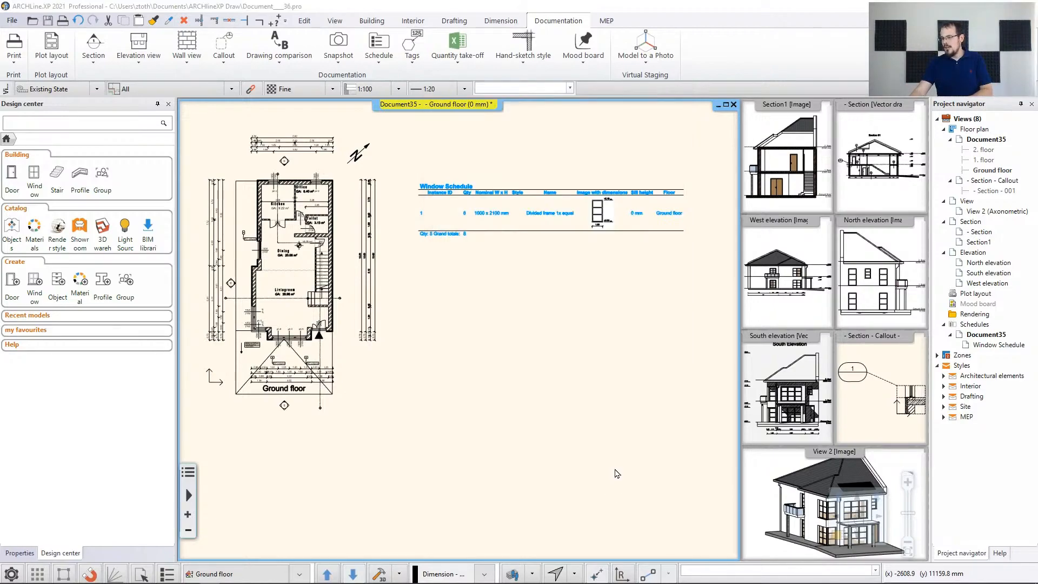
scroll(458, 325, "down", 2)
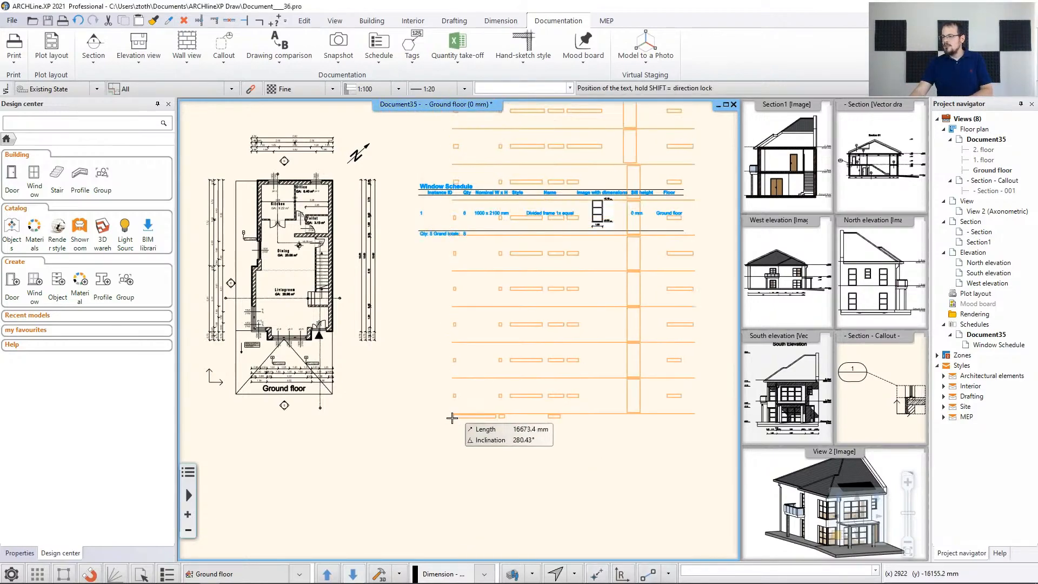
scroll(458, 449, "down", 1)
middle_click_drag(462, 486, 460, 394)
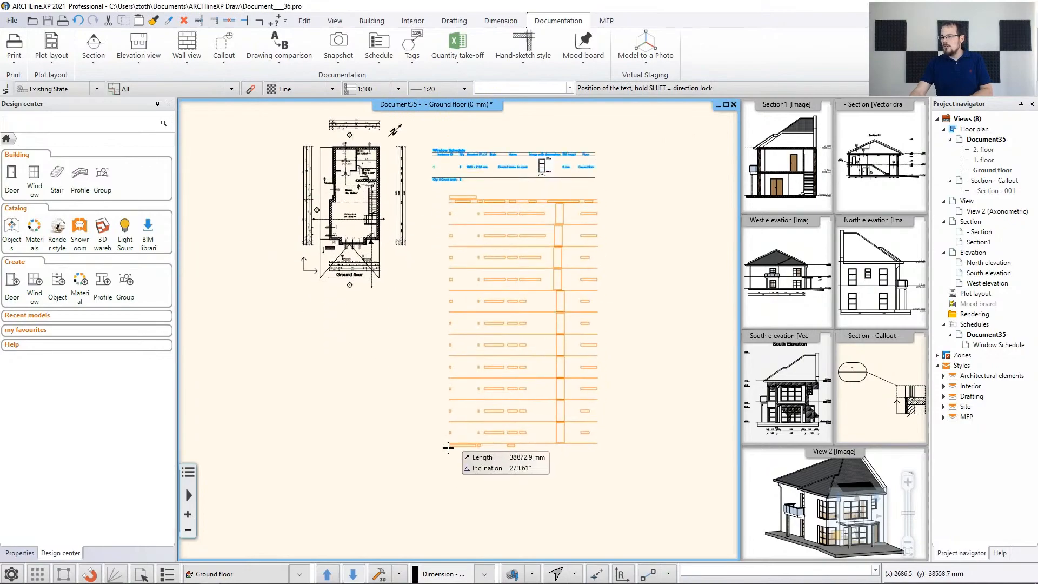
left_click(434, 455)
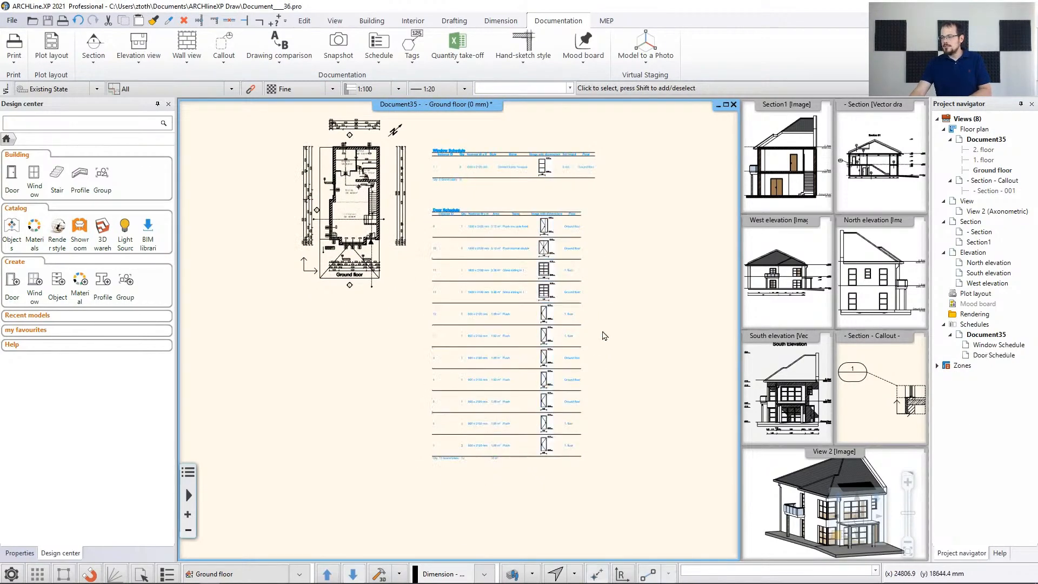
Step: Examine the placed Door Schedule's rows, from the column headings down to the grand totals
scroll(524, 277, "up", 2)
scroll(523, 277, "up", 3)
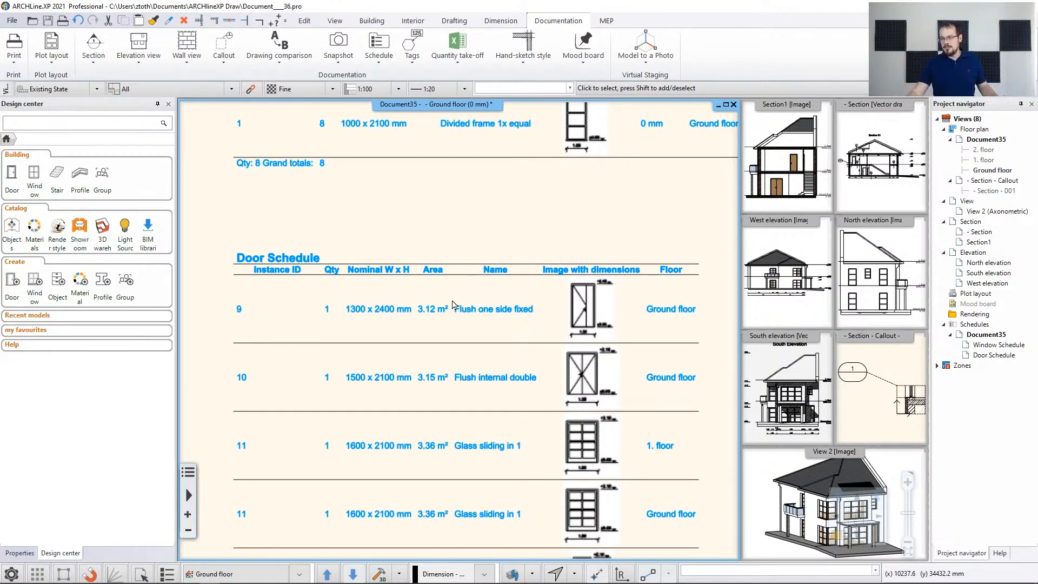
scroll(452, 304, "up", 1)
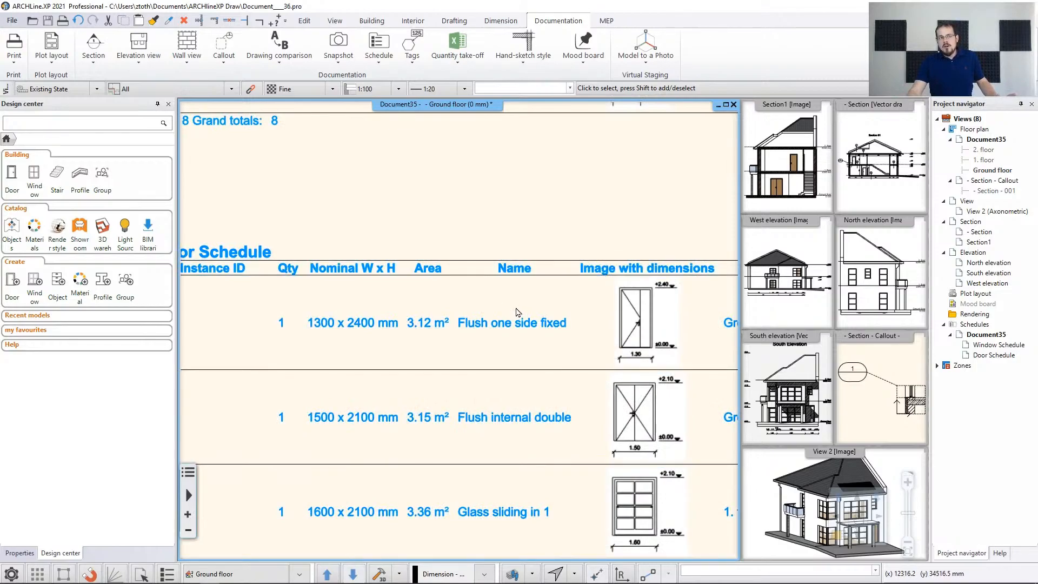
scroll(517, 312, "down", 2)
scroll(524, 344, "up", 1)
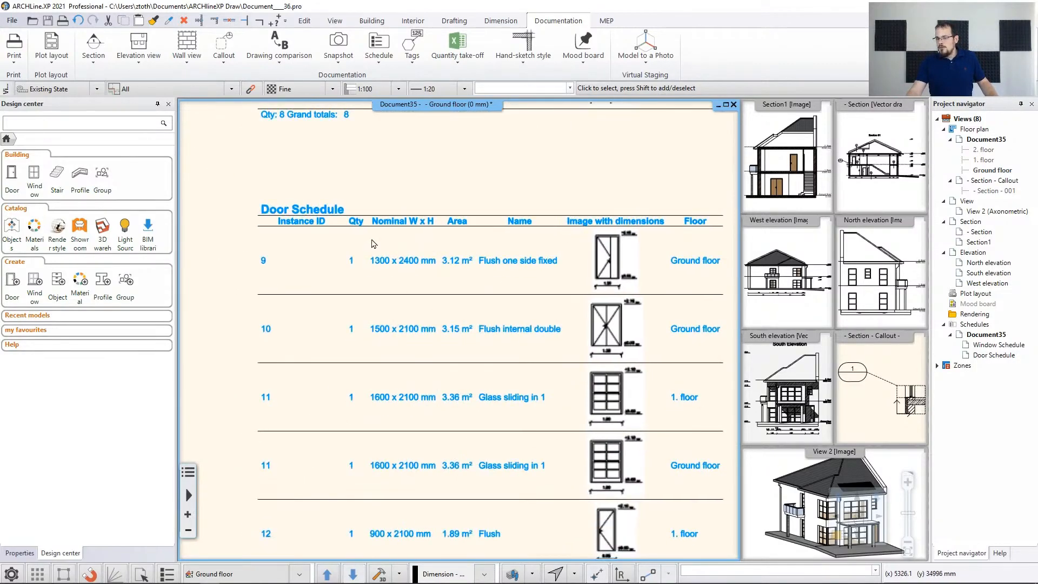
scroll(362, 355, "down", 3)
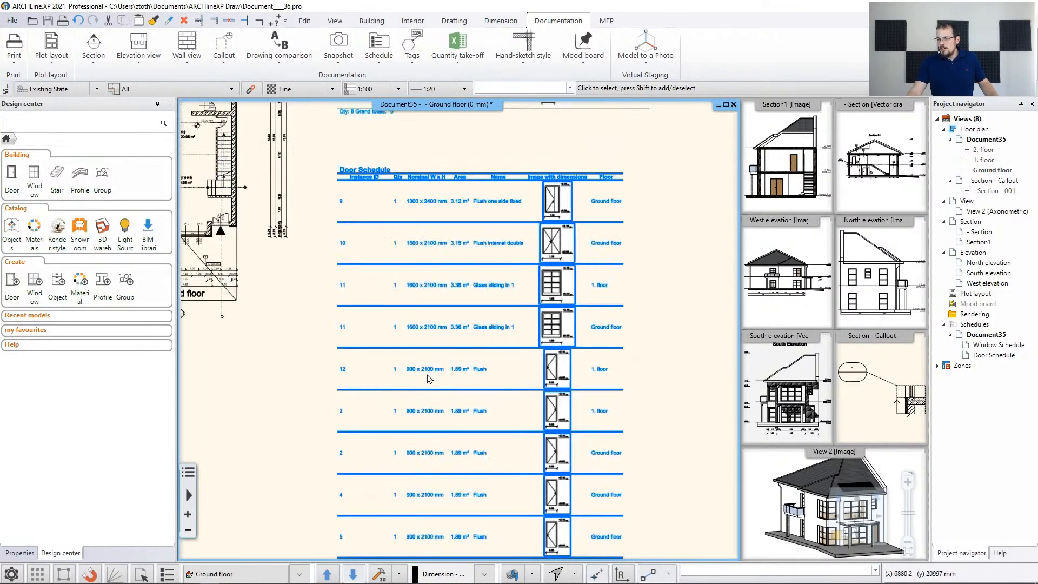
scroll(447, 432, "up", 4)
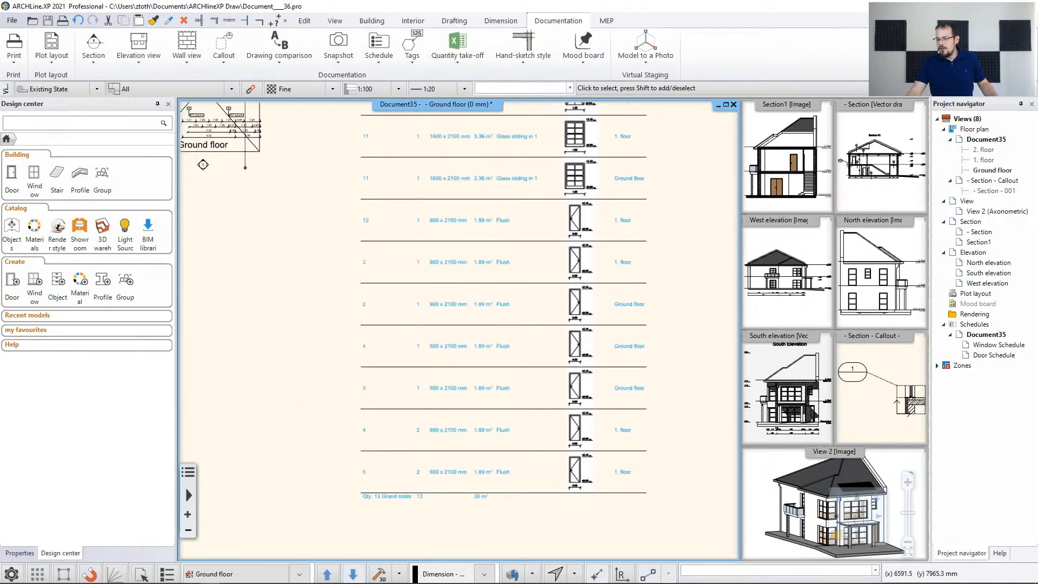
scroll(466, 256, "down", 3)
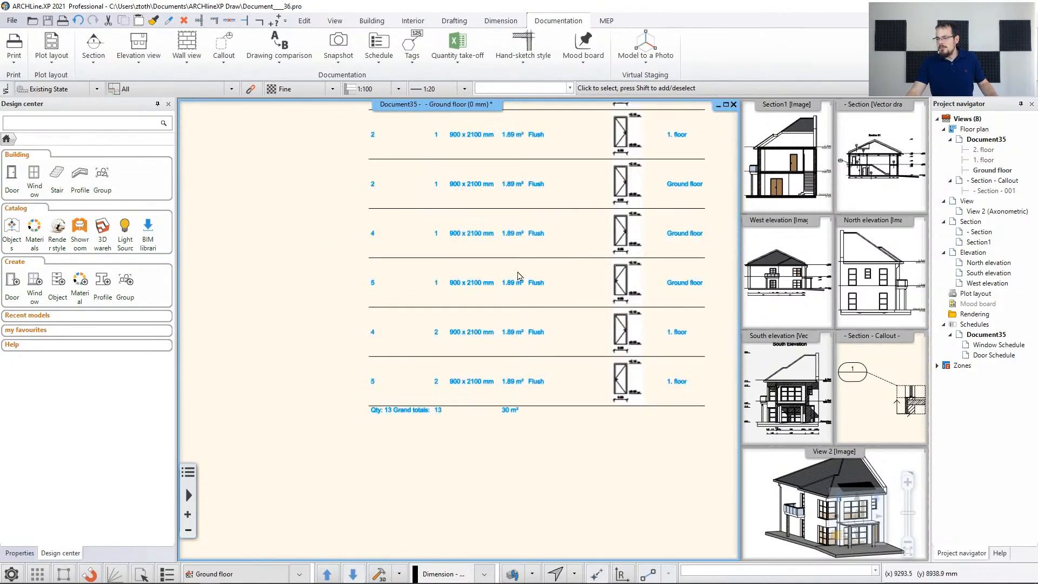
Step: Select the Door Schedule and trace the pointer line from instance 9 to its door on the ground floor plan
left_click(501, 308)
scroll(498, 319, "up", 2)
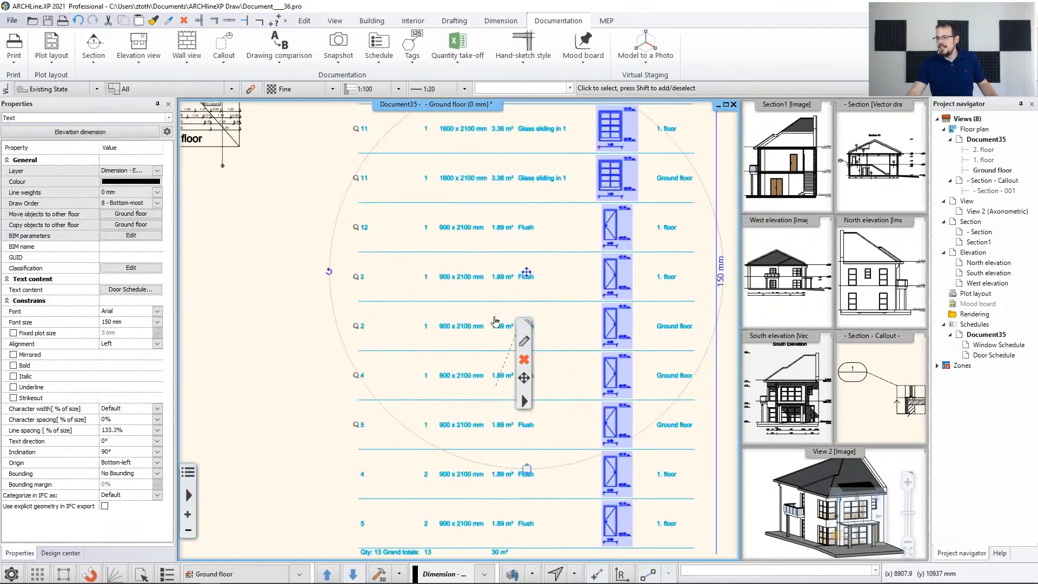
scroll(379, 281, "down", 3)
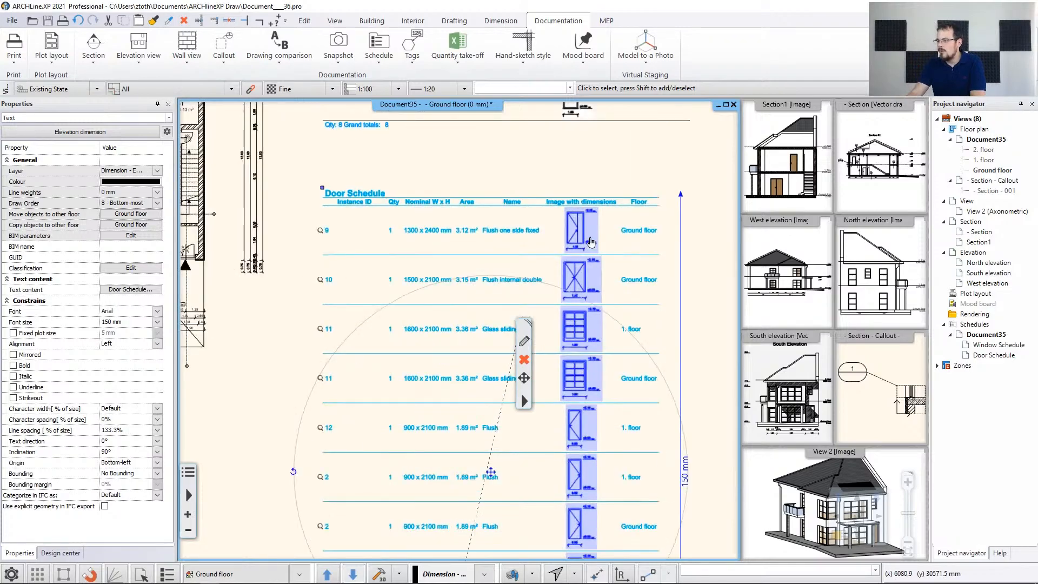
scroll(592, 246, "up", 2)
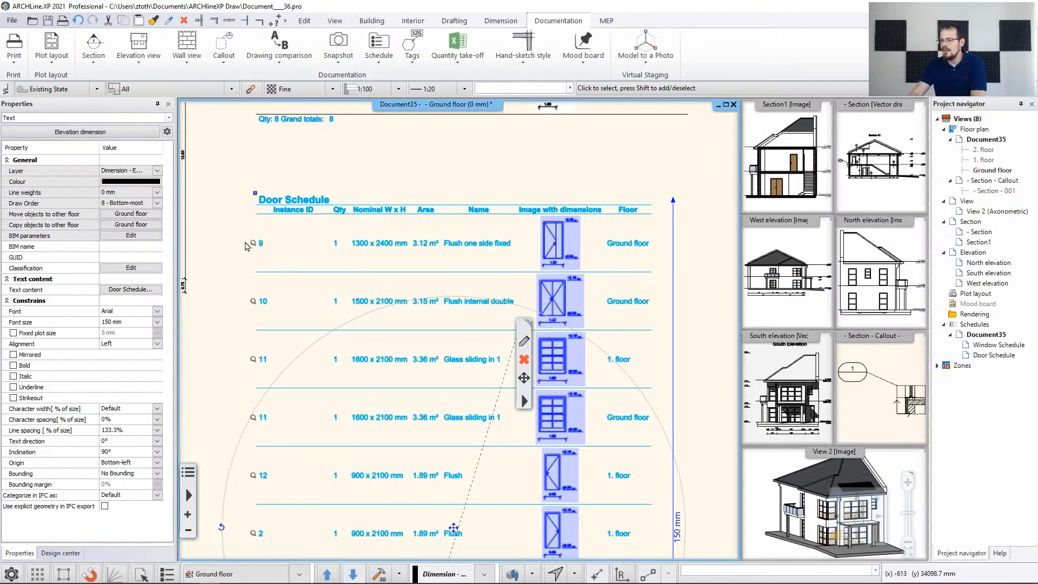
scroll(302, 262, "down", 1)
scroll(302, 262, "down", 2)
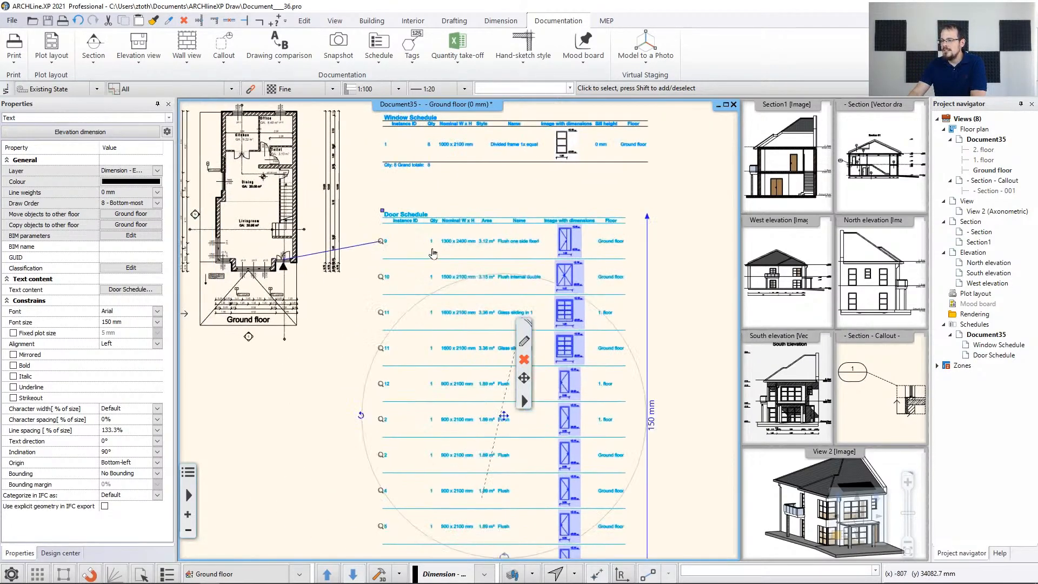
scroll(321, 272, "up", 3)
scroll(321, 272, "up", 1)
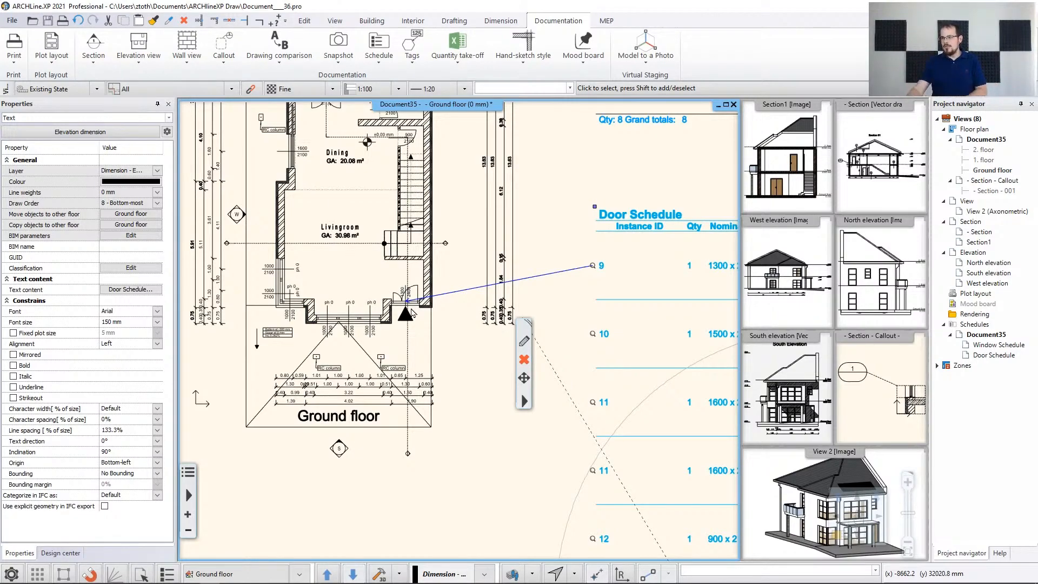
scroll(416, 293, "down", 2)
middle_click_drag(566, 284, 339, 285)
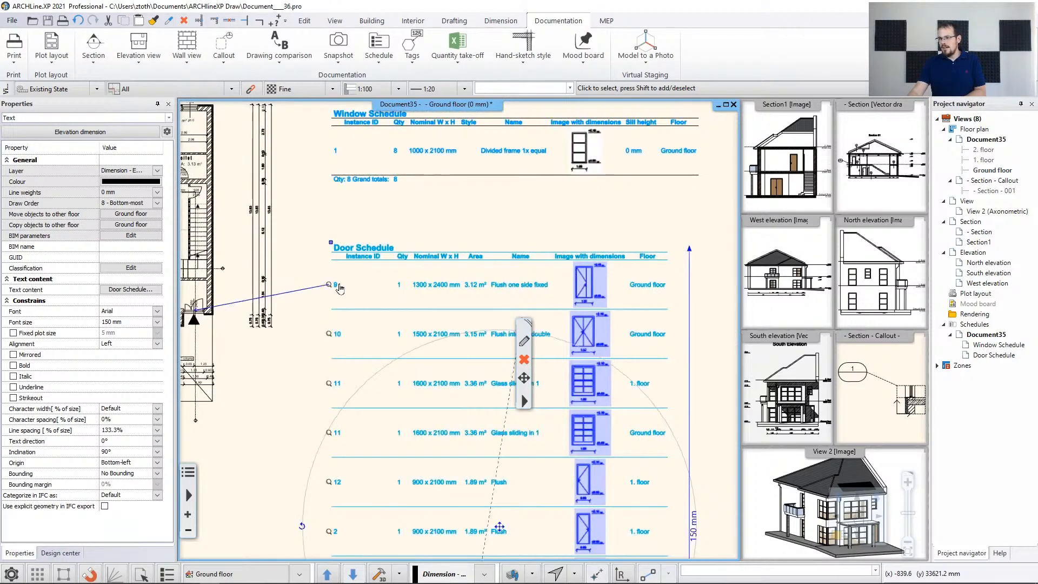
middle_click_drag(211, 316, 371, 319)
scroll(370, 319, "up", 2)
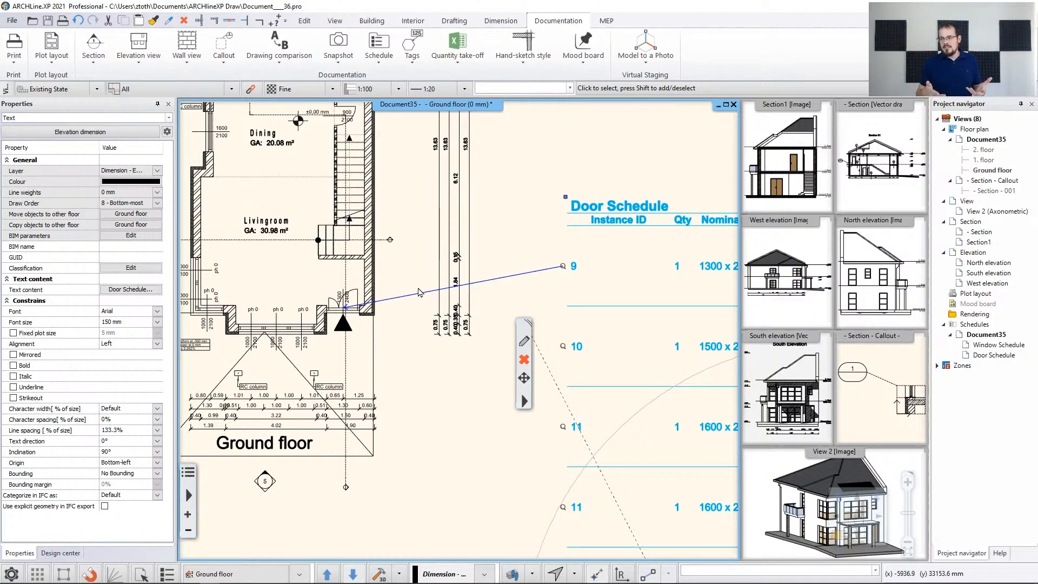
scroll(419, 292, "down", 3)
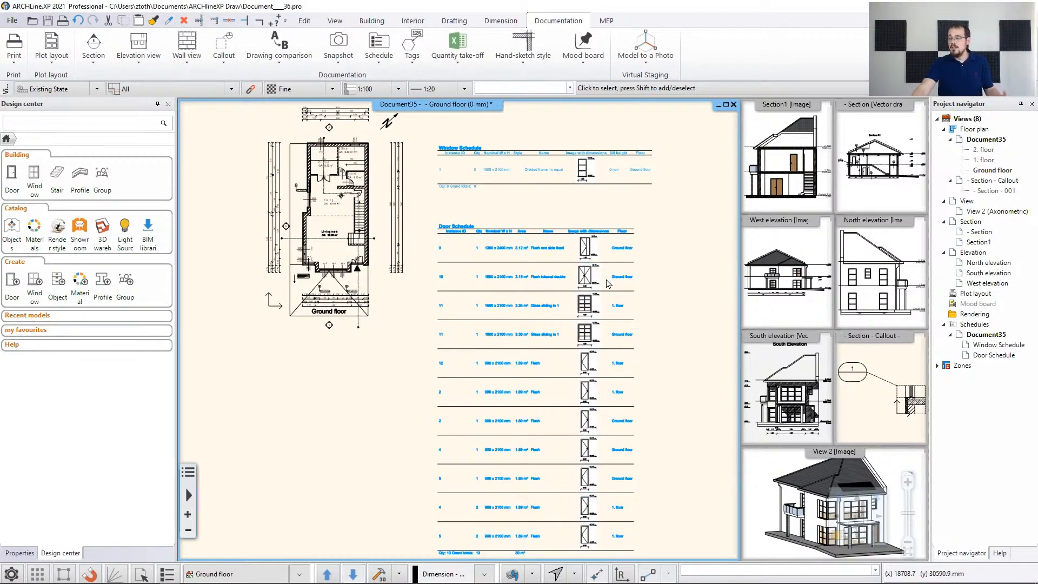
scroll(510, 314, "up", 1)
left_click(510, 294)
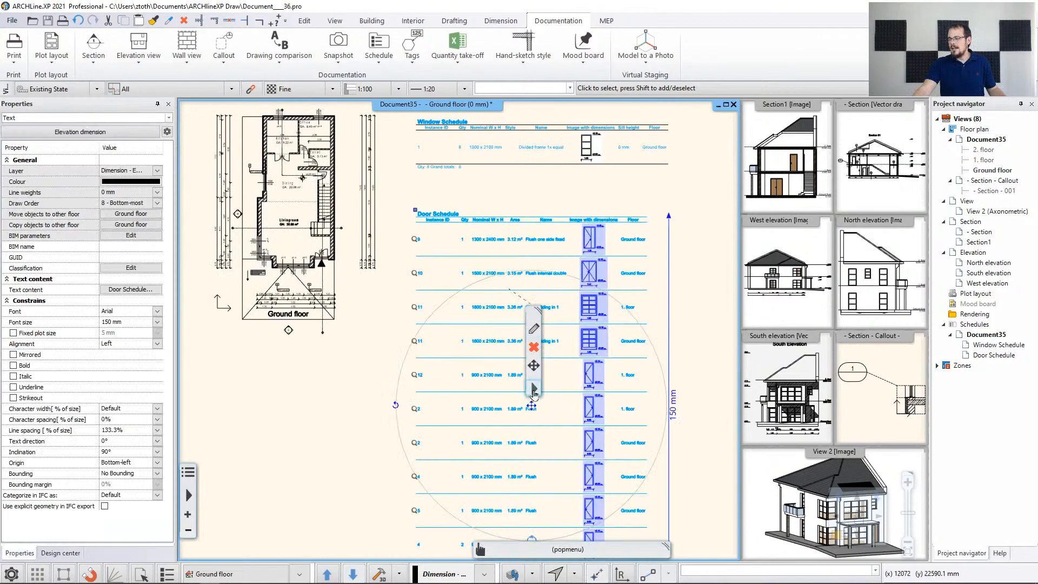
left_click(533, 389)
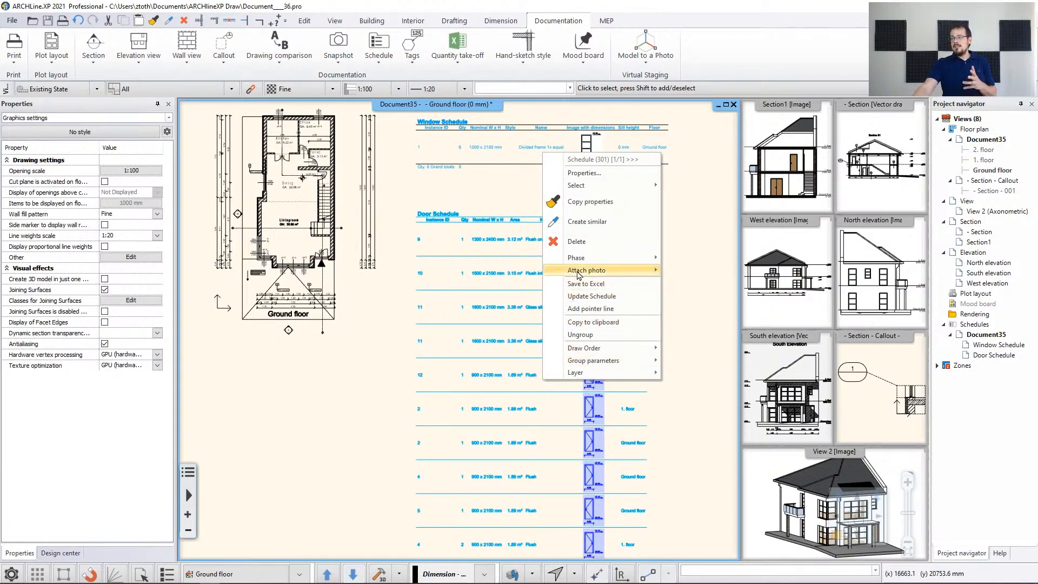
left_click(311, 388)
left_click(311, 388)
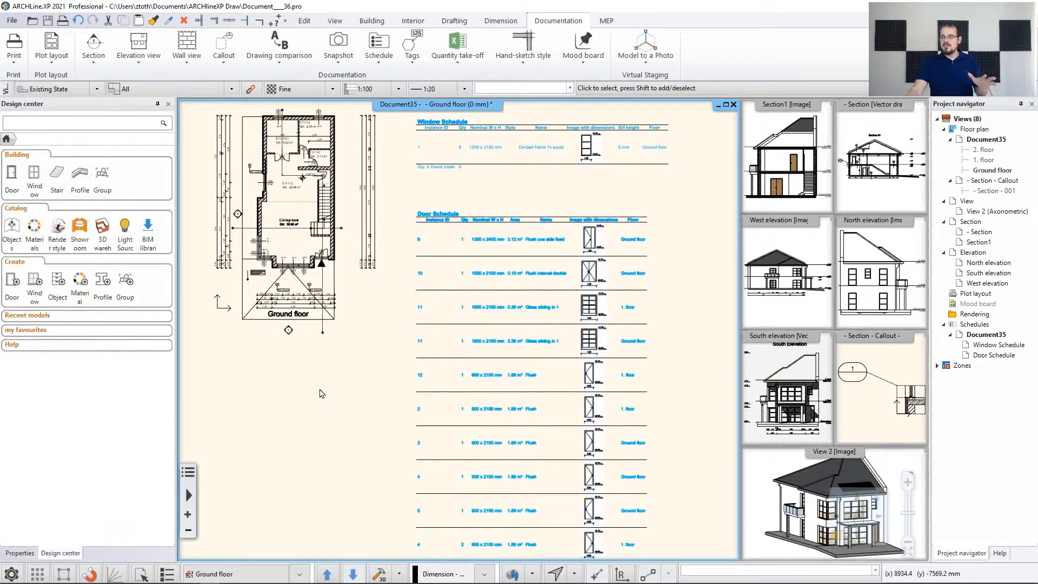
left_click(460, 64)
left_click(464, 80)
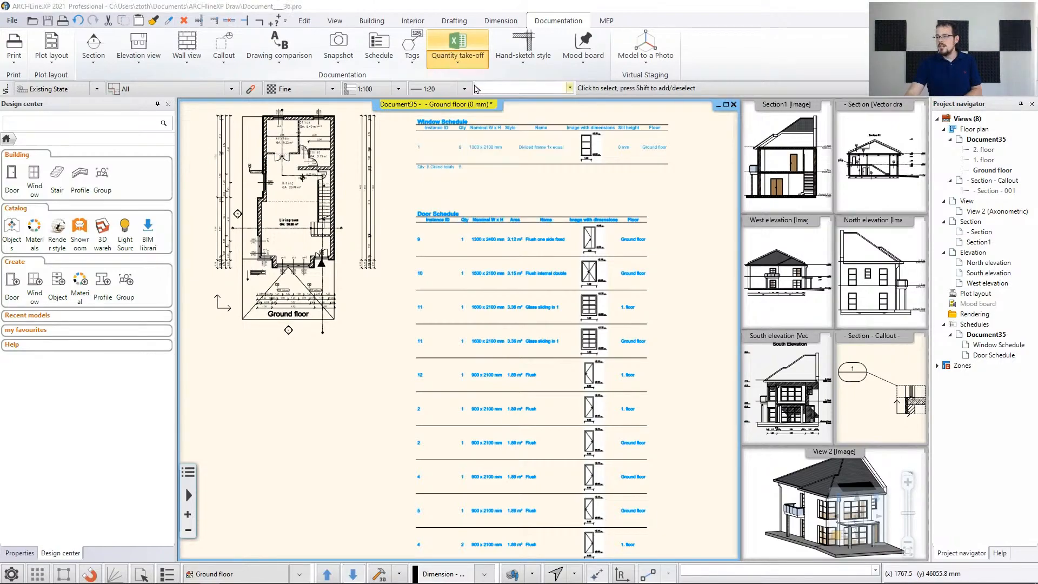
left_click(516, 204)
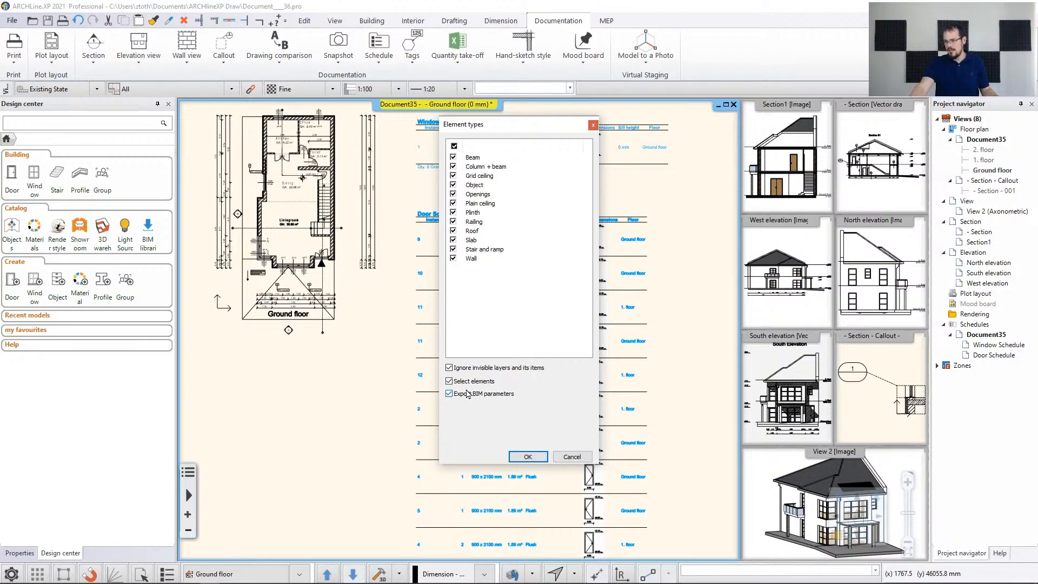
left_click(571, 455)
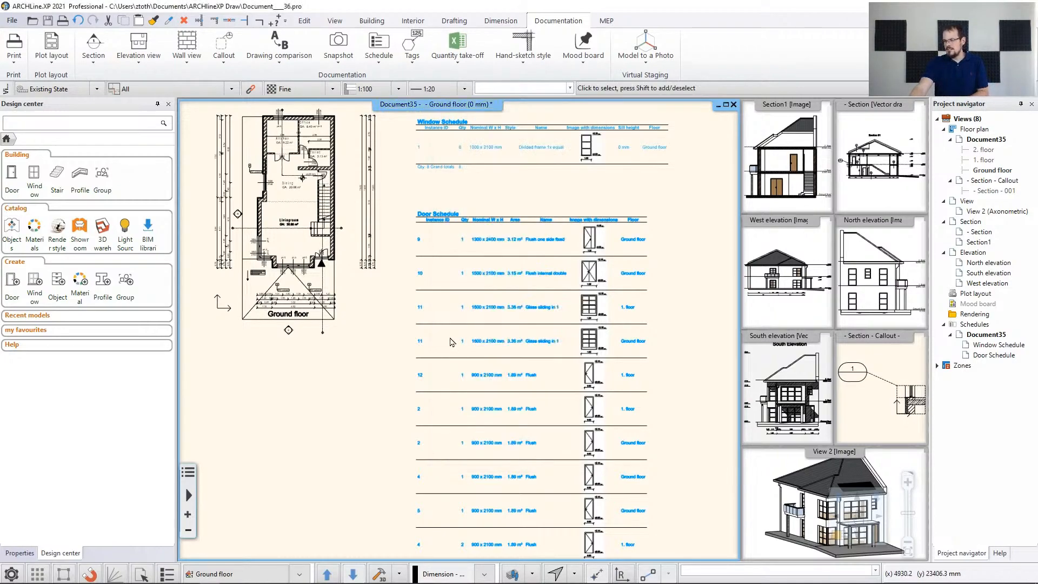
Step: Select the partition wall between the kitchen and dining room and open its BIM parameters
scroll(406, 294, "up", 5)
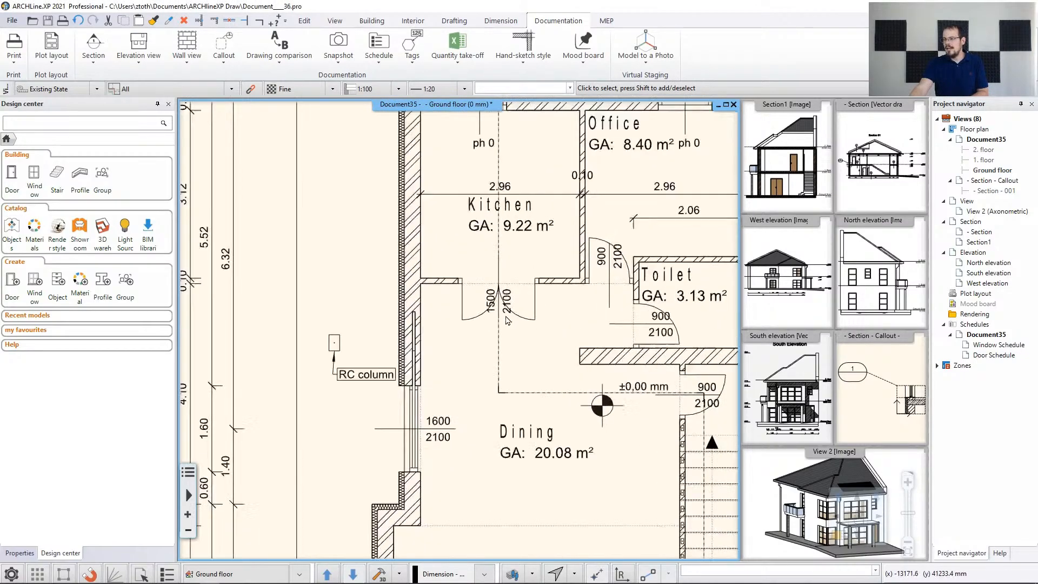
left_click(422, 279)
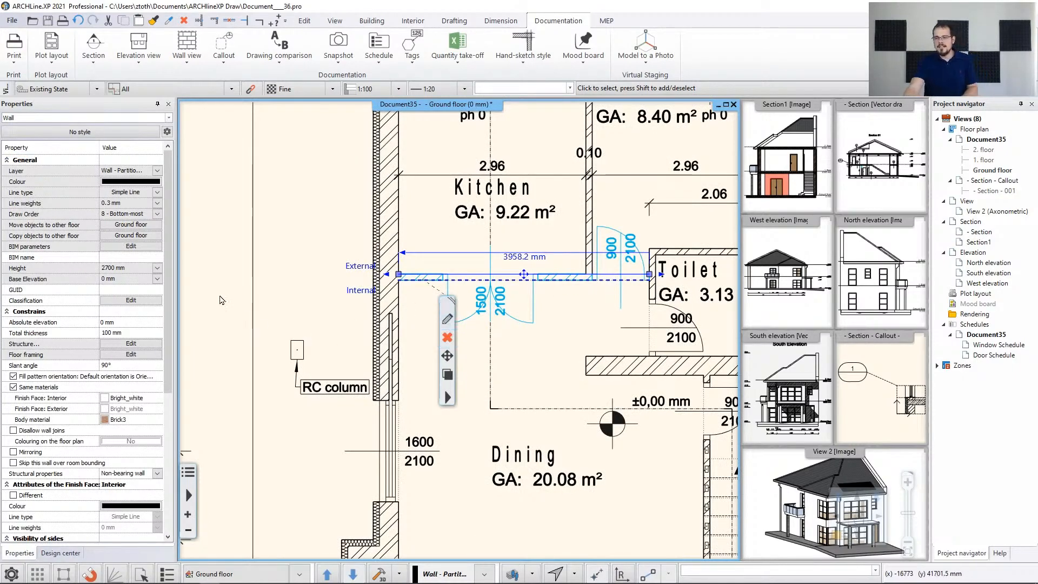
left_click(131, 246)
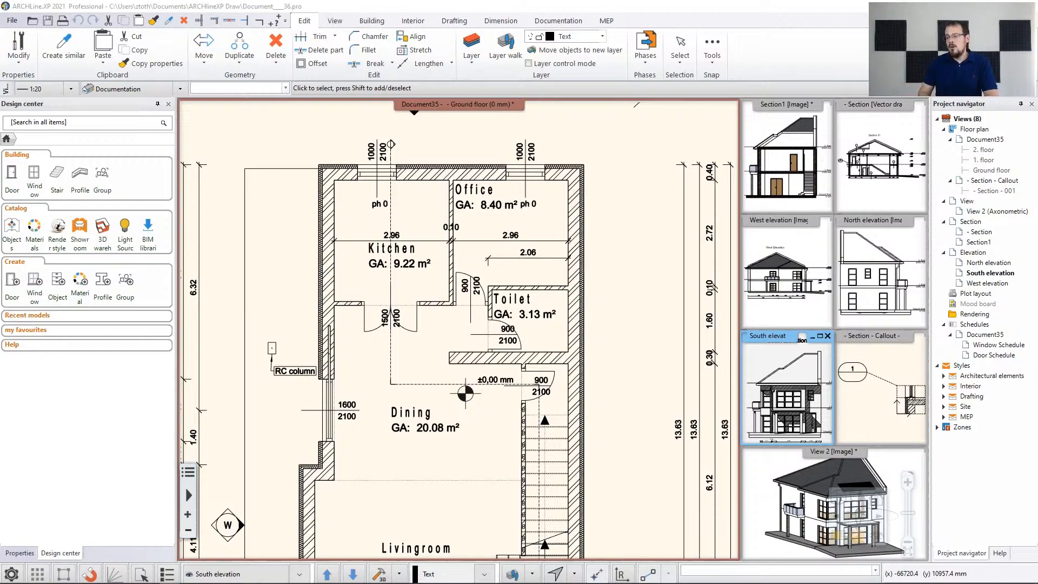
left_click(114, 331)
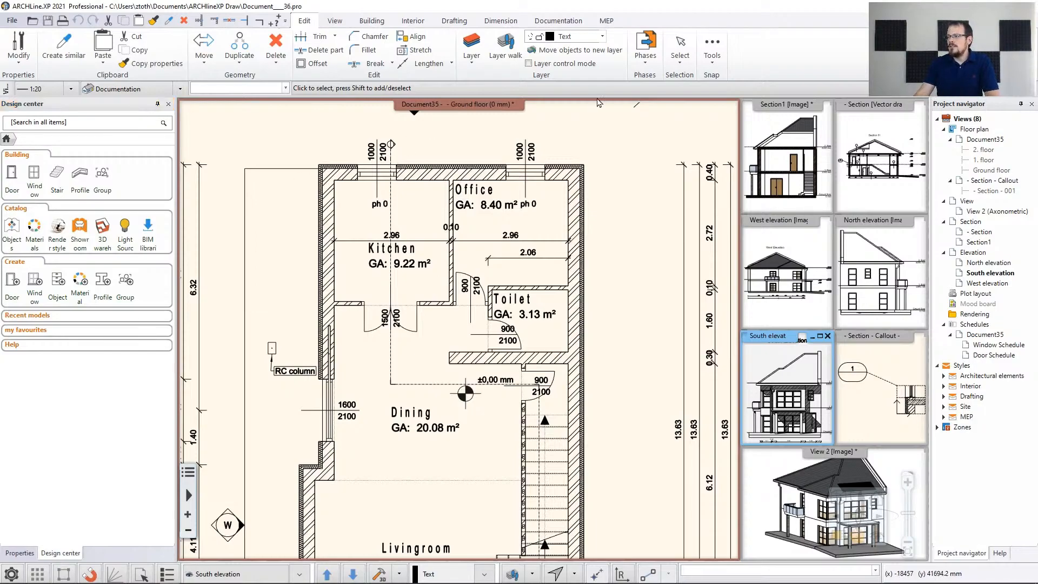
left_click(644, 64)
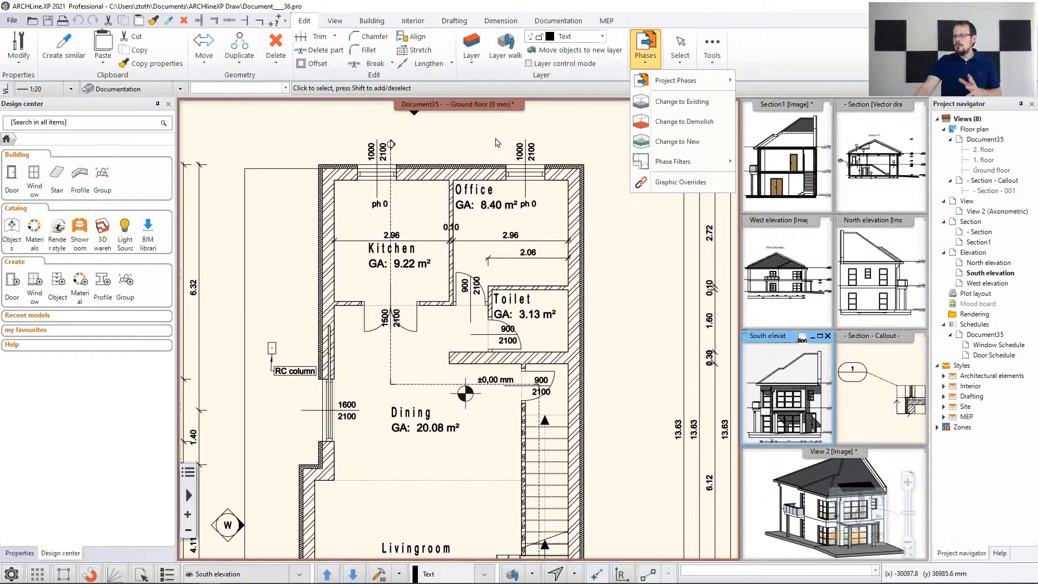
middle_click_drag(494, 144, 484, 200)
scroll(481, 195, "up", 2)
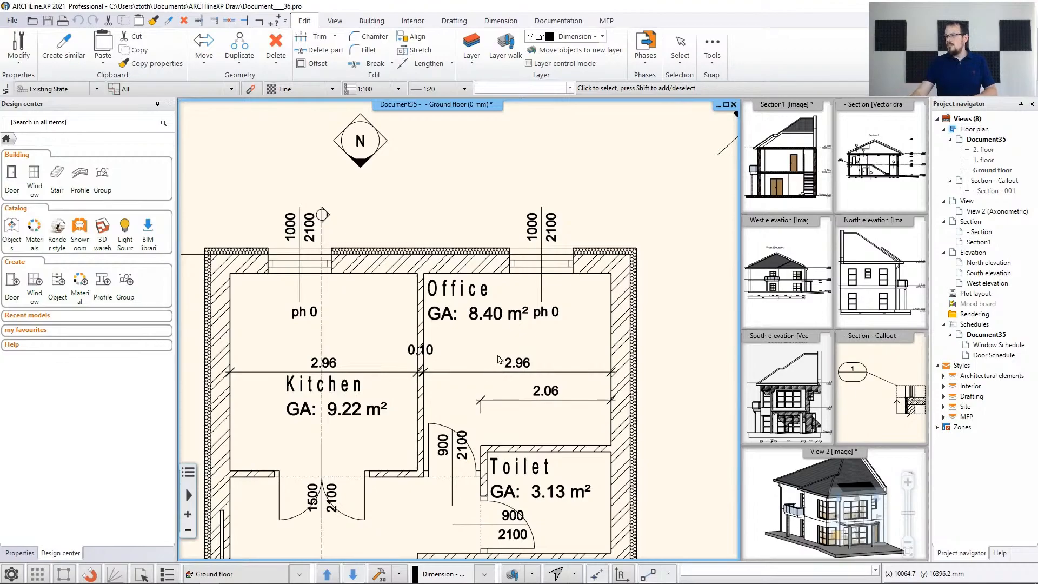
Step: Change the kitchen–office partition wall, its three adjoining dimensions, the Kitchen and Office labels and the office door to the Demolish phase
left_click(645, 51)
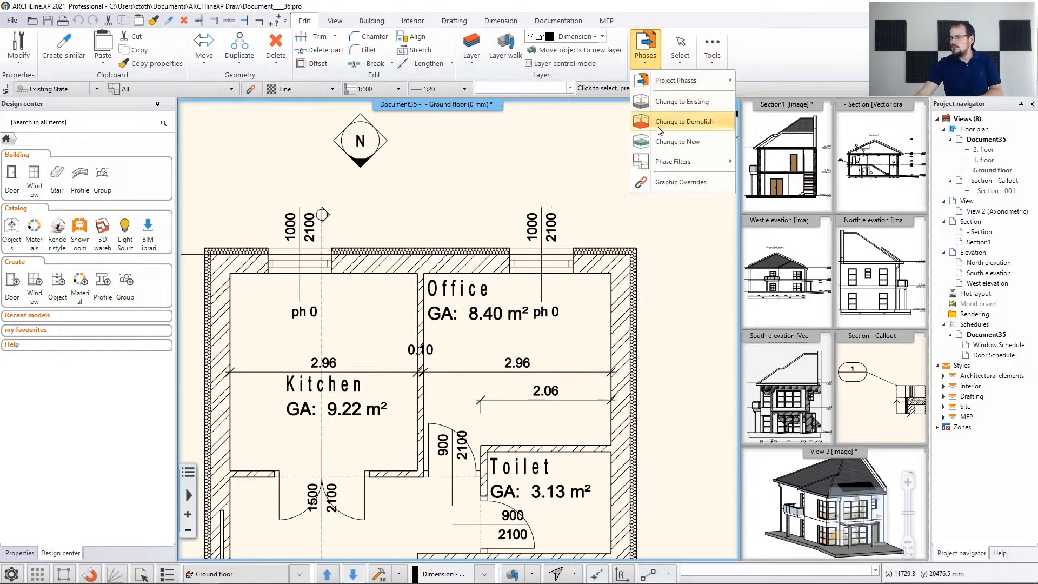
left_click(661, 127)
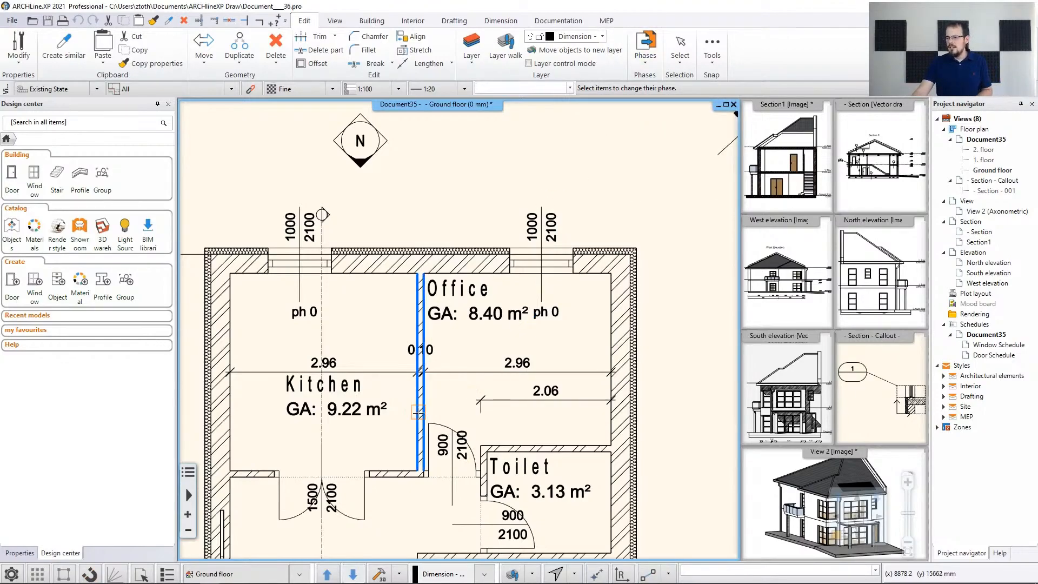
scroll(418, 411, "up", 3)
left_click(457, 333)
scroll(458, 333, "down", 3)
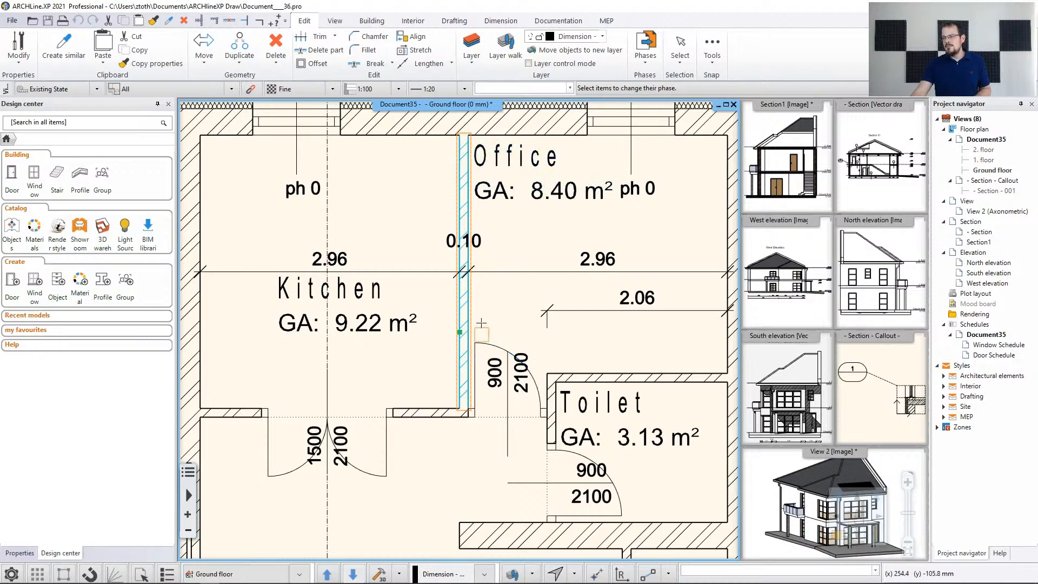
left_click(332, 260)
left_click(598, 259)
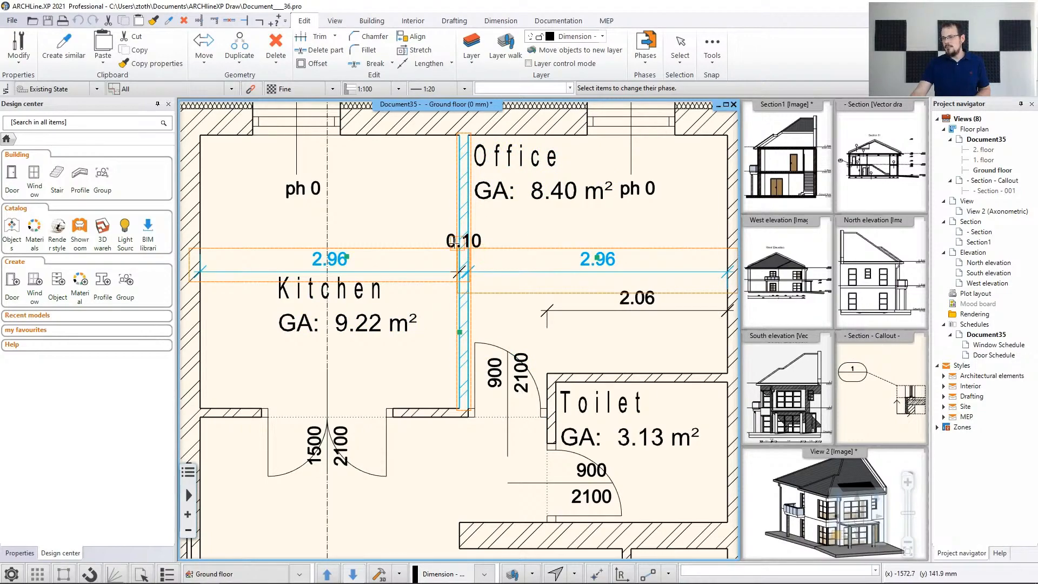
left_click(454, 240)
left_click(370, 294)
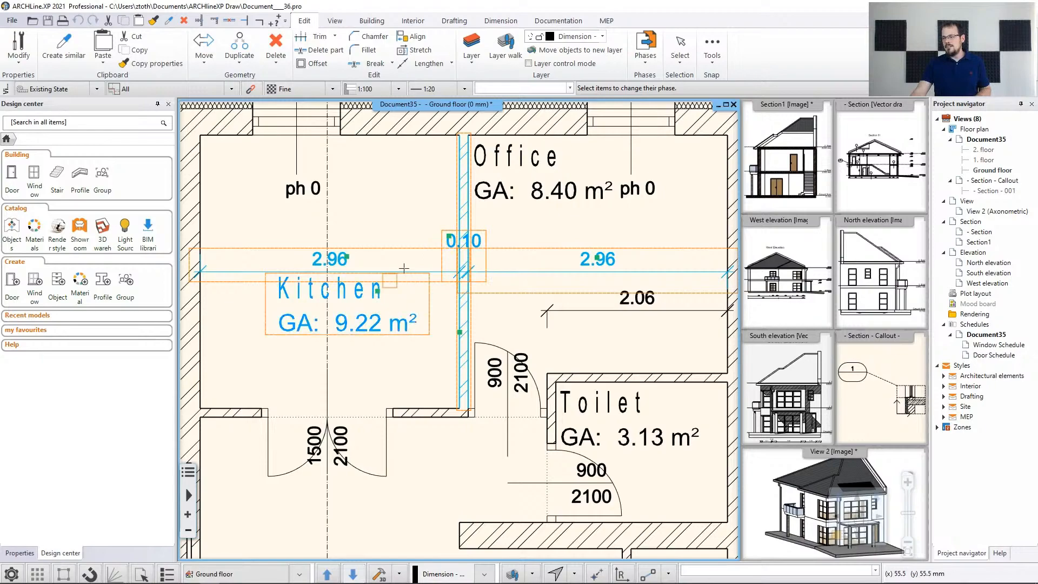
left_click(505, 162)
left_click(508, 368)
scroll(546, 327, "down", 1)
key("Return")
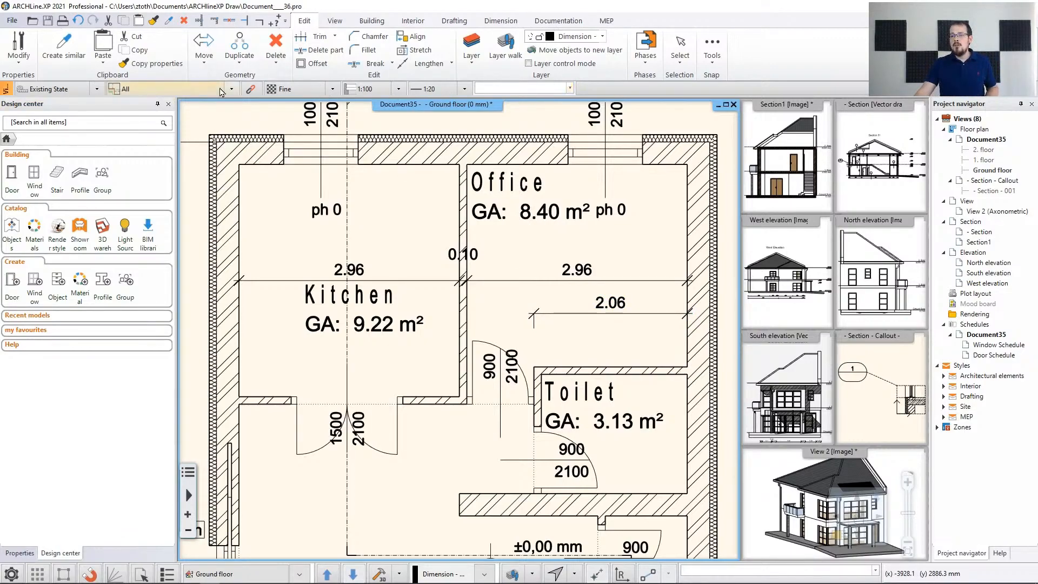
Step: Review the ground floor plan with the Existing plan phase filter and with the Demolition plan filter
left_click(219, 90)
left_click(200, 112)
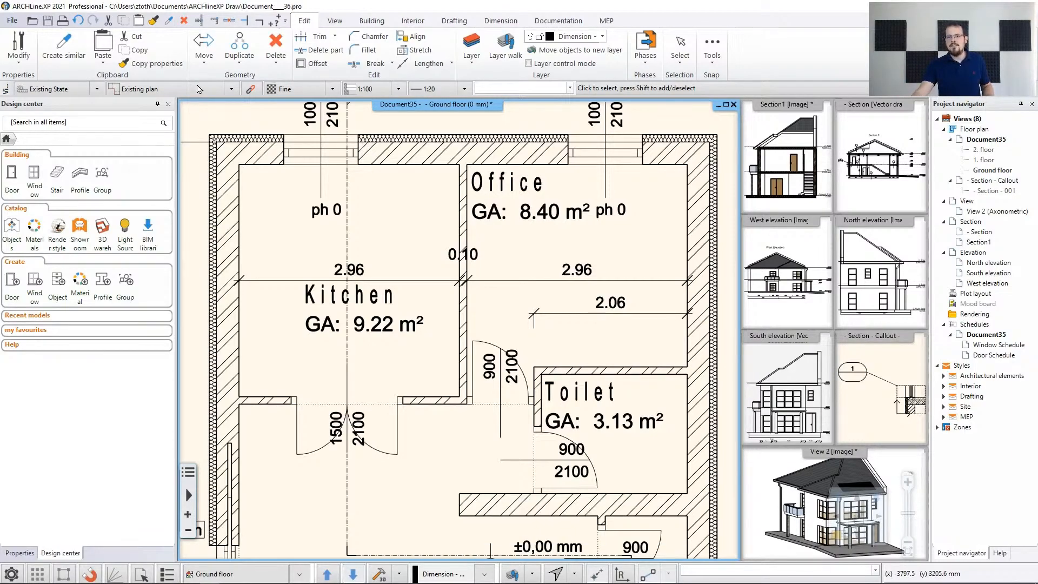
left_click(199, 89)
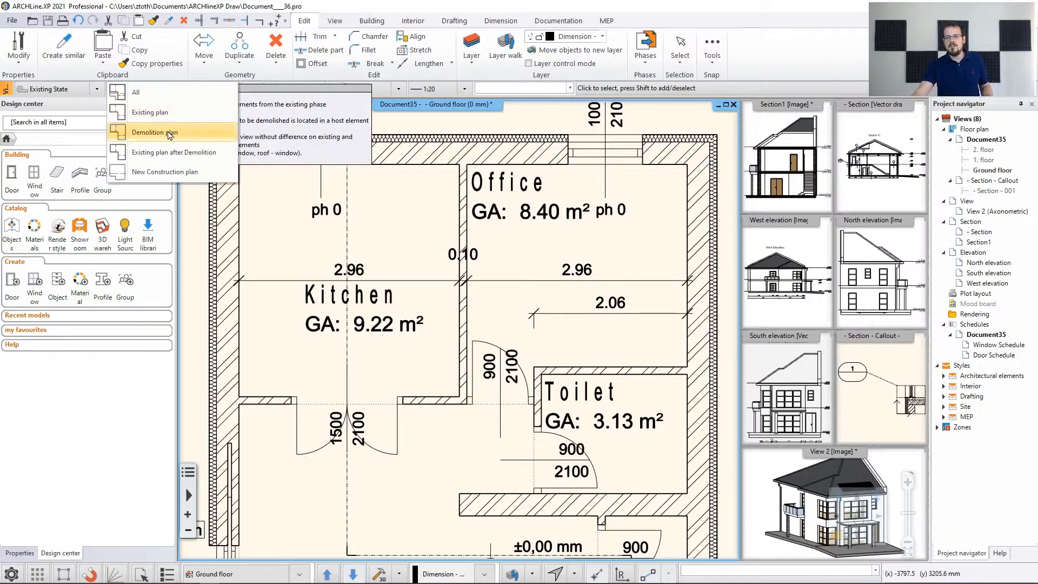
left_click(170, 134)
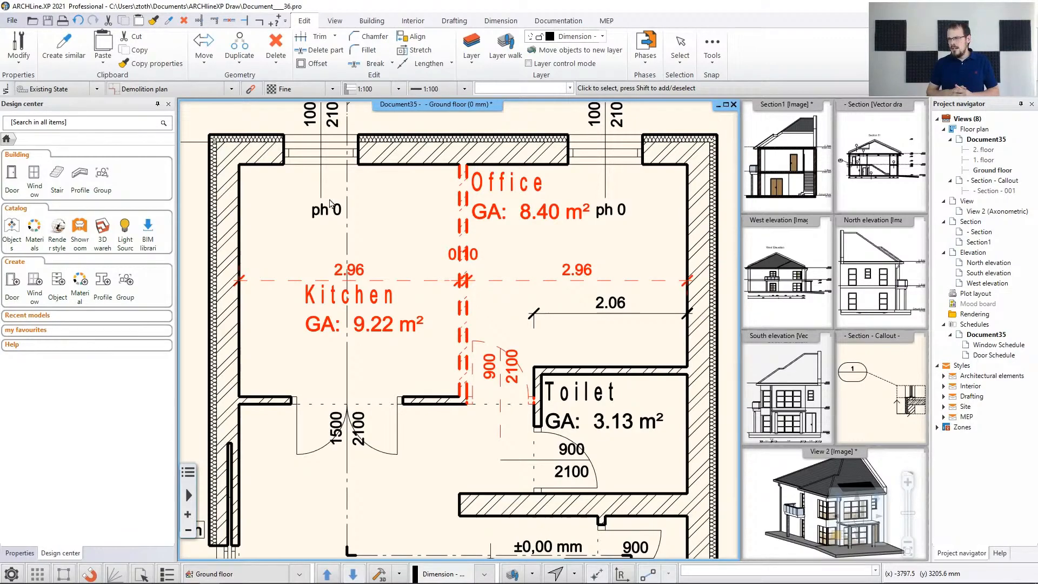
Step: Review the ground floor with the New Construction plan phase filter, and return the view to the Existing plan filter
left_click(179, 89)
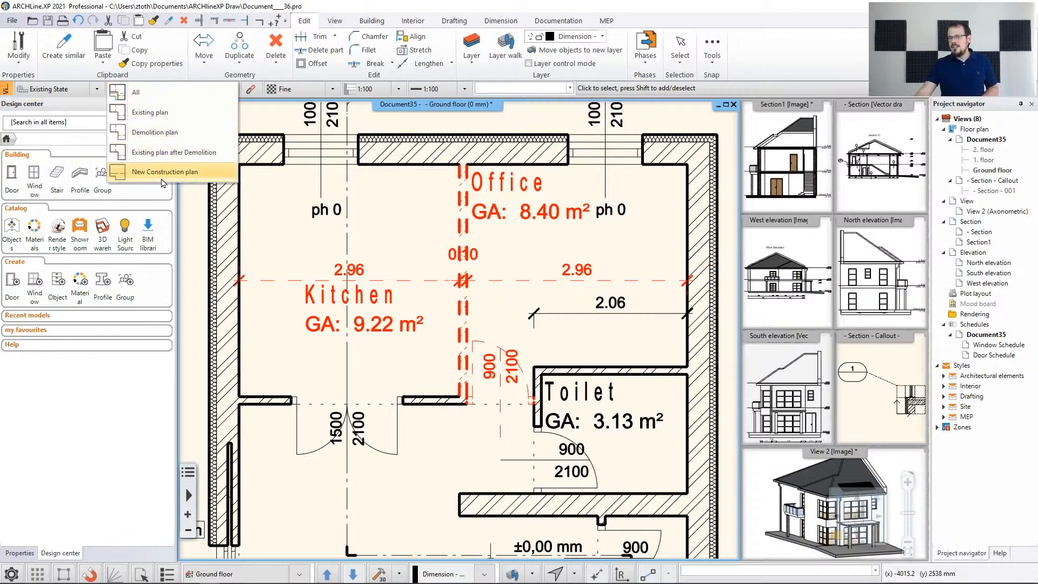
left_click(173, 173)
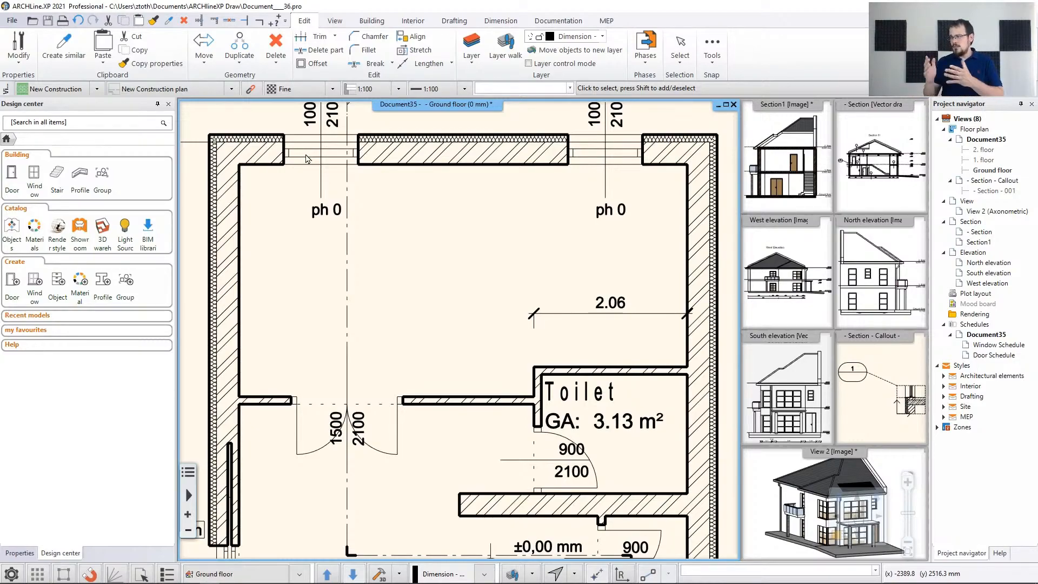
left_click(201, 89)
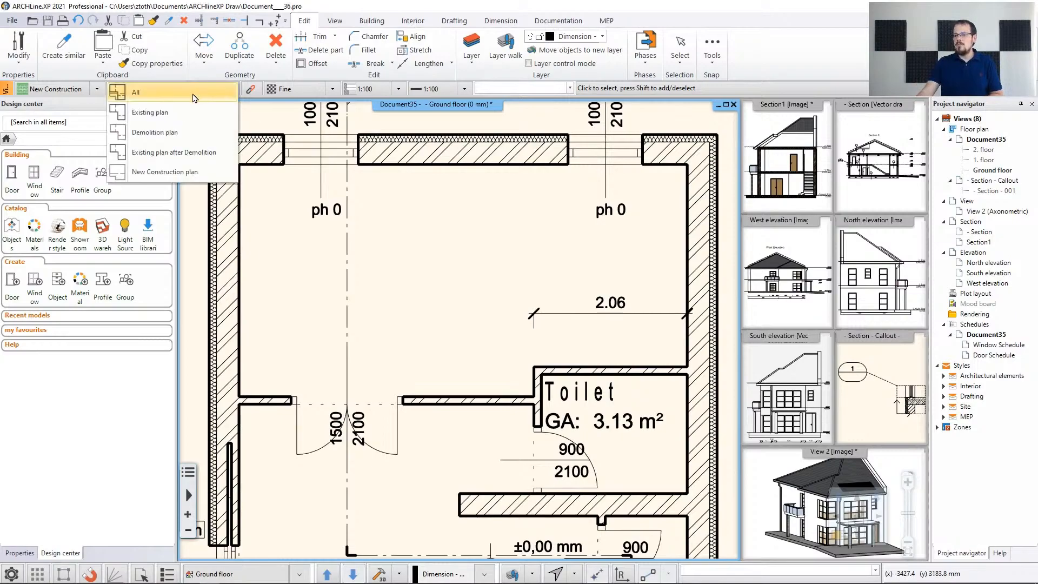
left_click(168, 112)
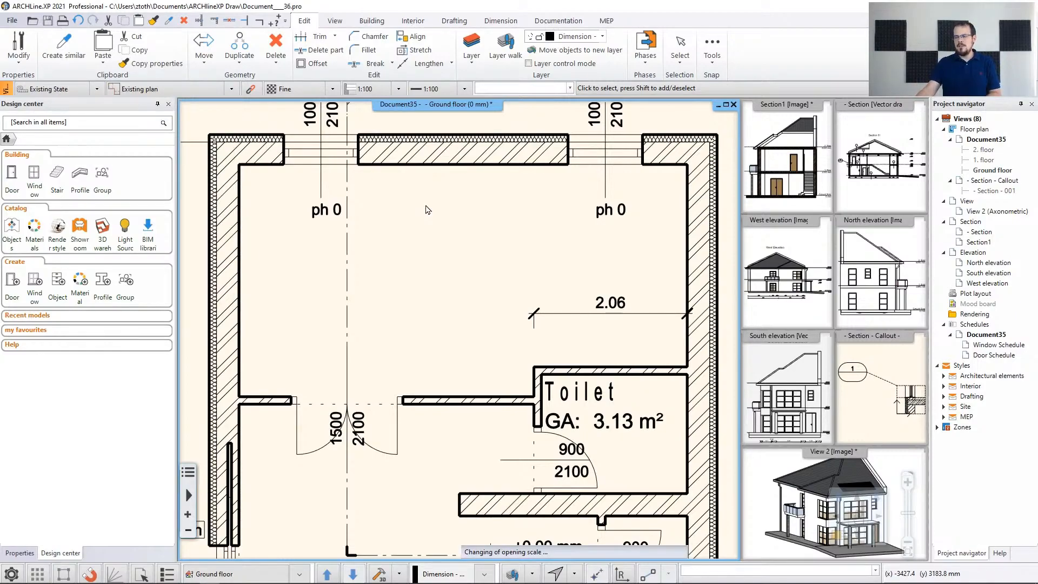